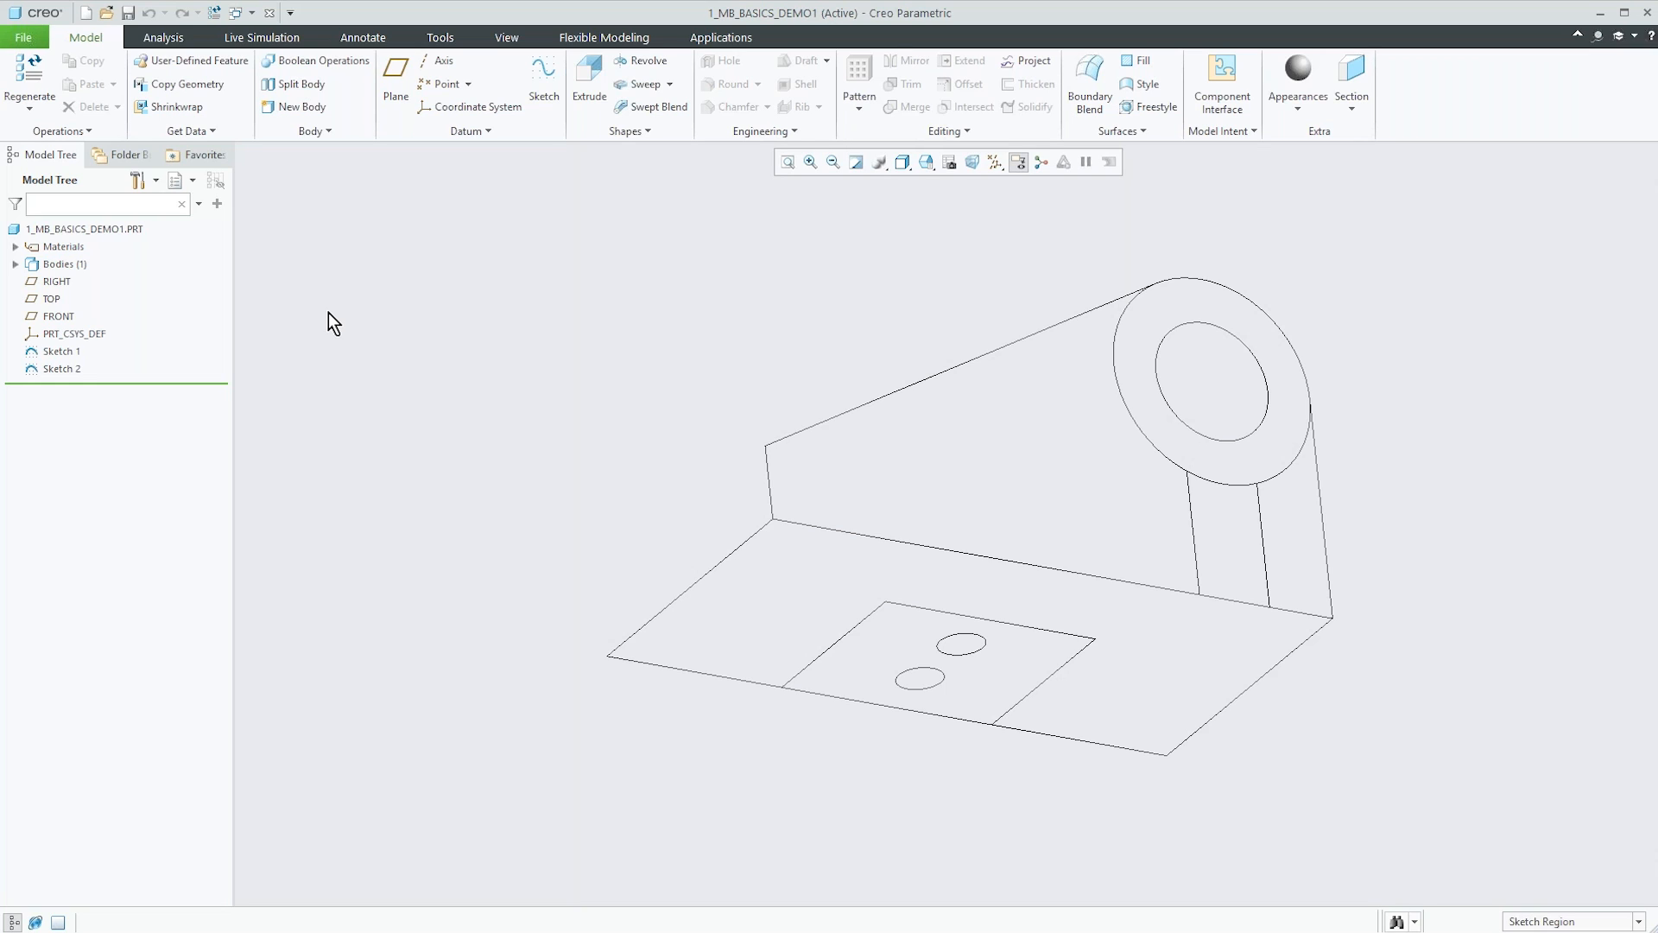
Extrude the outer base region and the inner rectangular region of the horizontal sketch downward by 5.00, leaving the two circles open.
{"action": "left_click", "coordinate": [810, 589]}
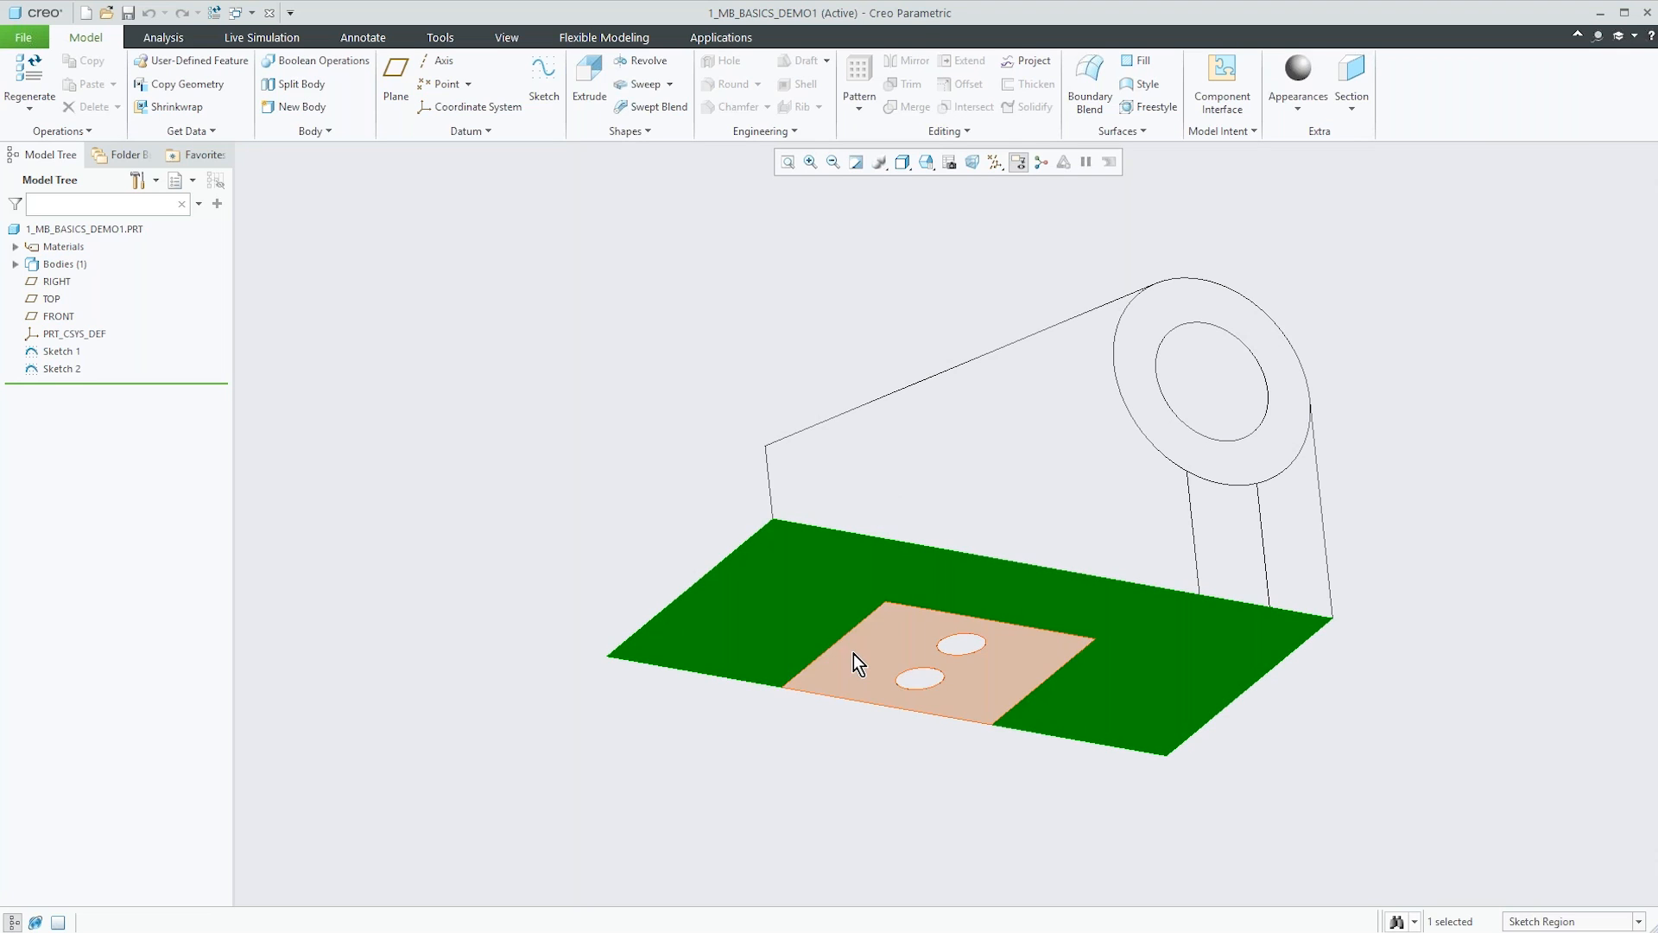
{"action": "left_click", "coordinate": [854, 654], "text": "ctrl"}
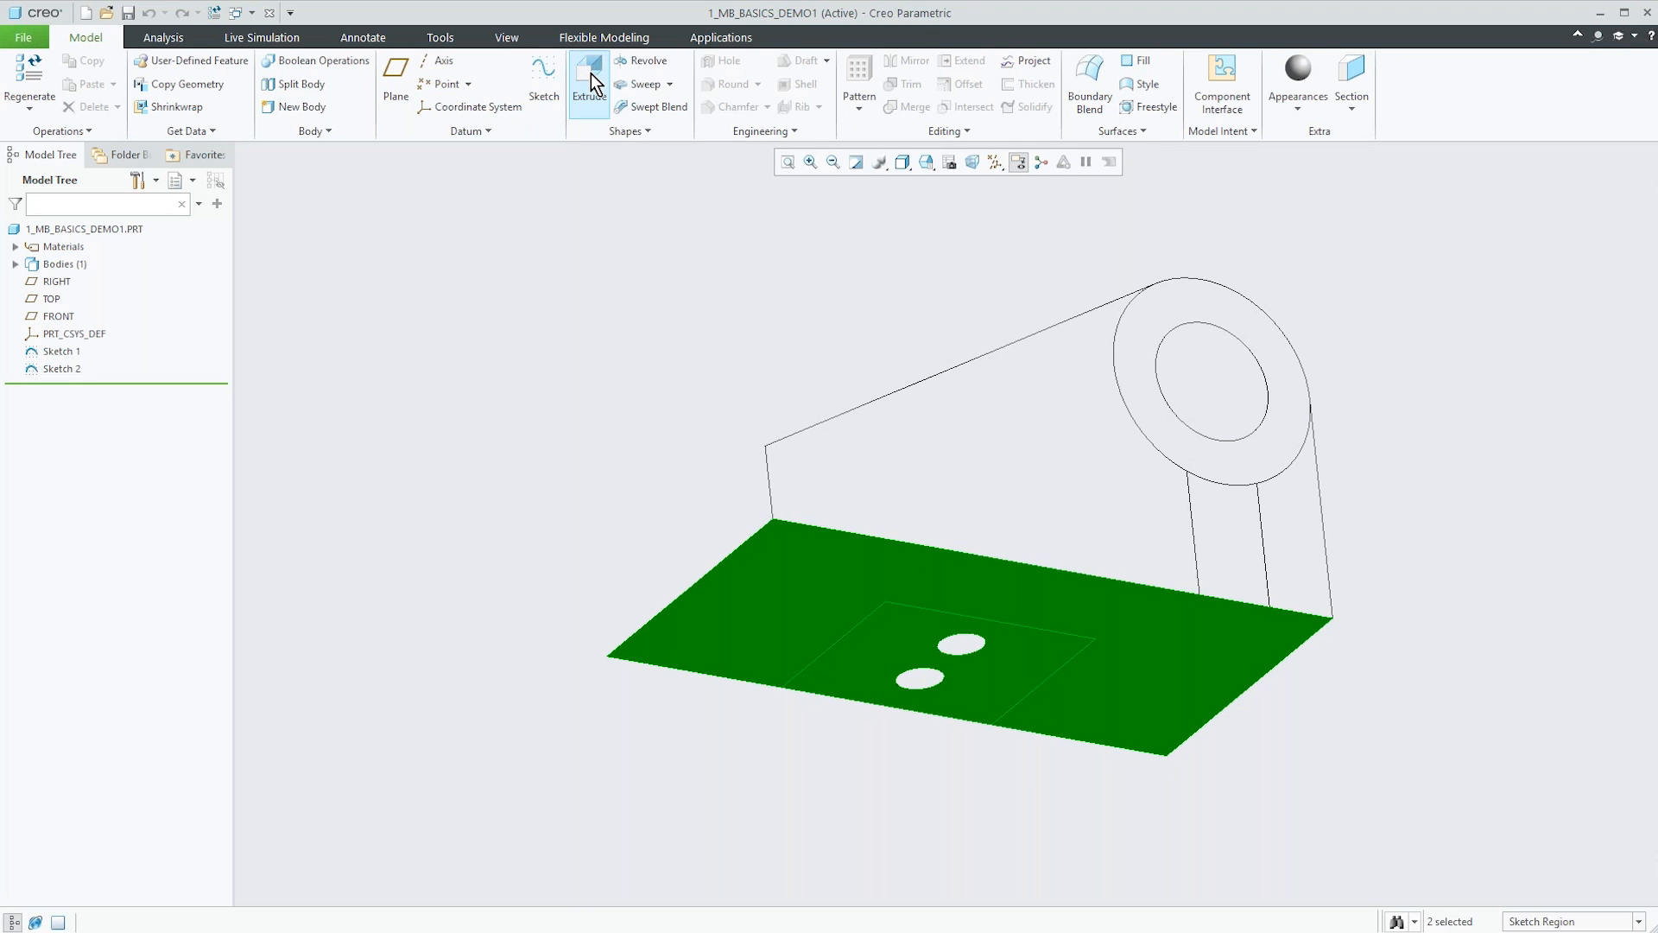
{"action": "left_click", "coordinate": [591, 74]}
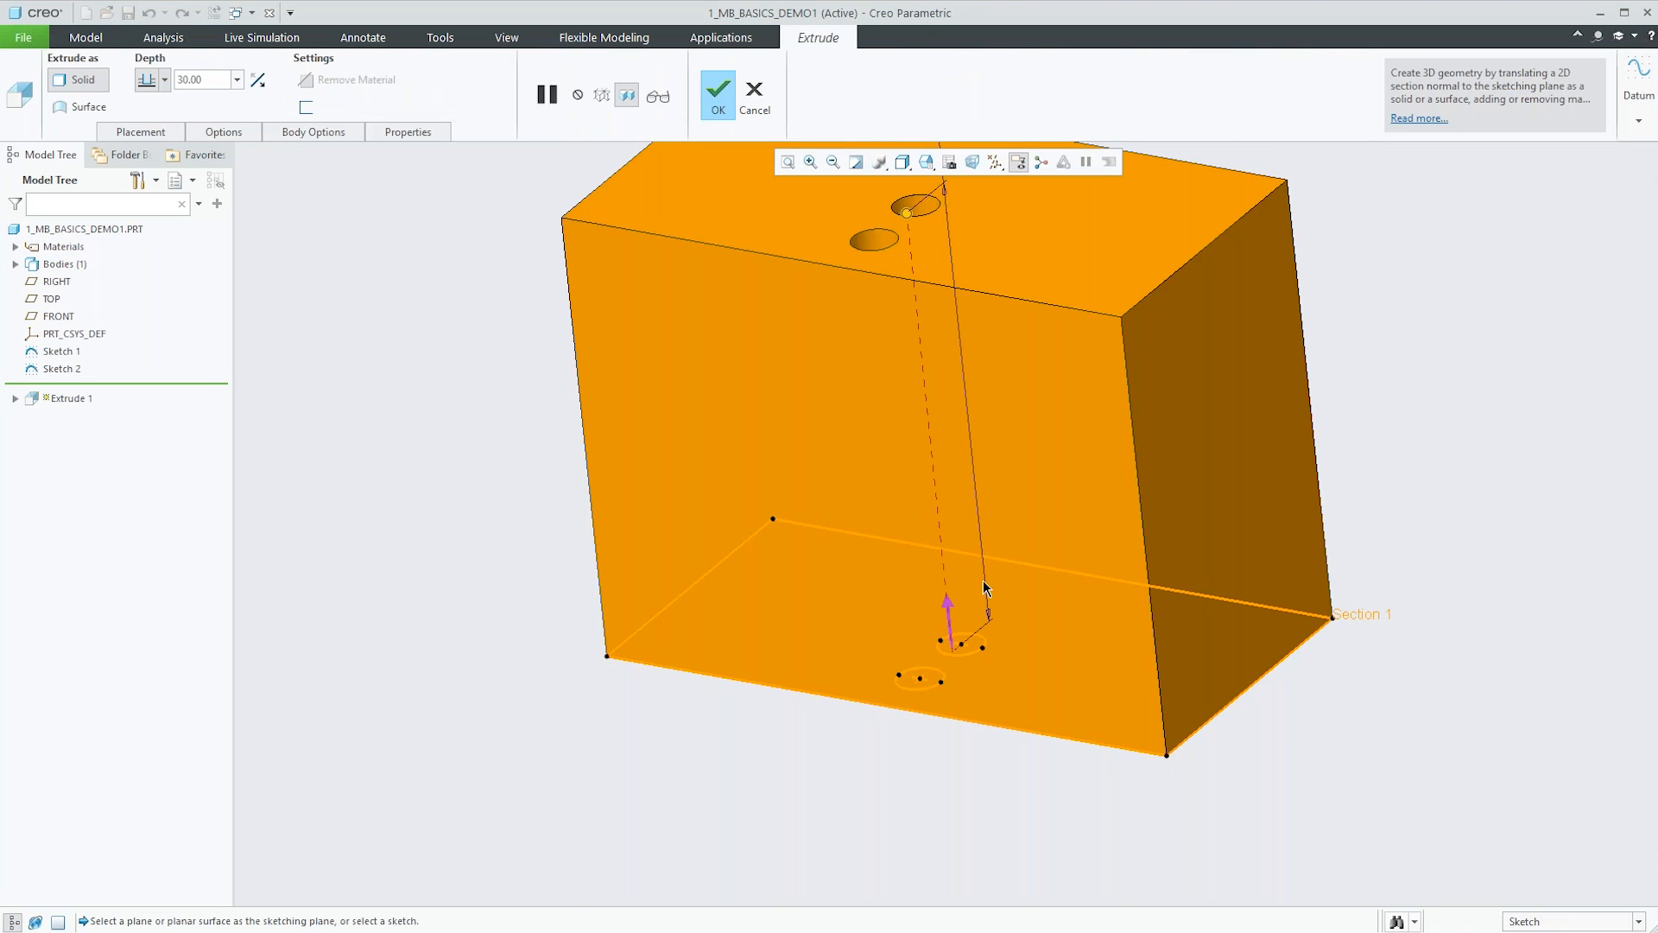
{"action": "left_click", "coordinate": [948, 611]}
{"action": "double_click", "coordinate": [216, 79]}
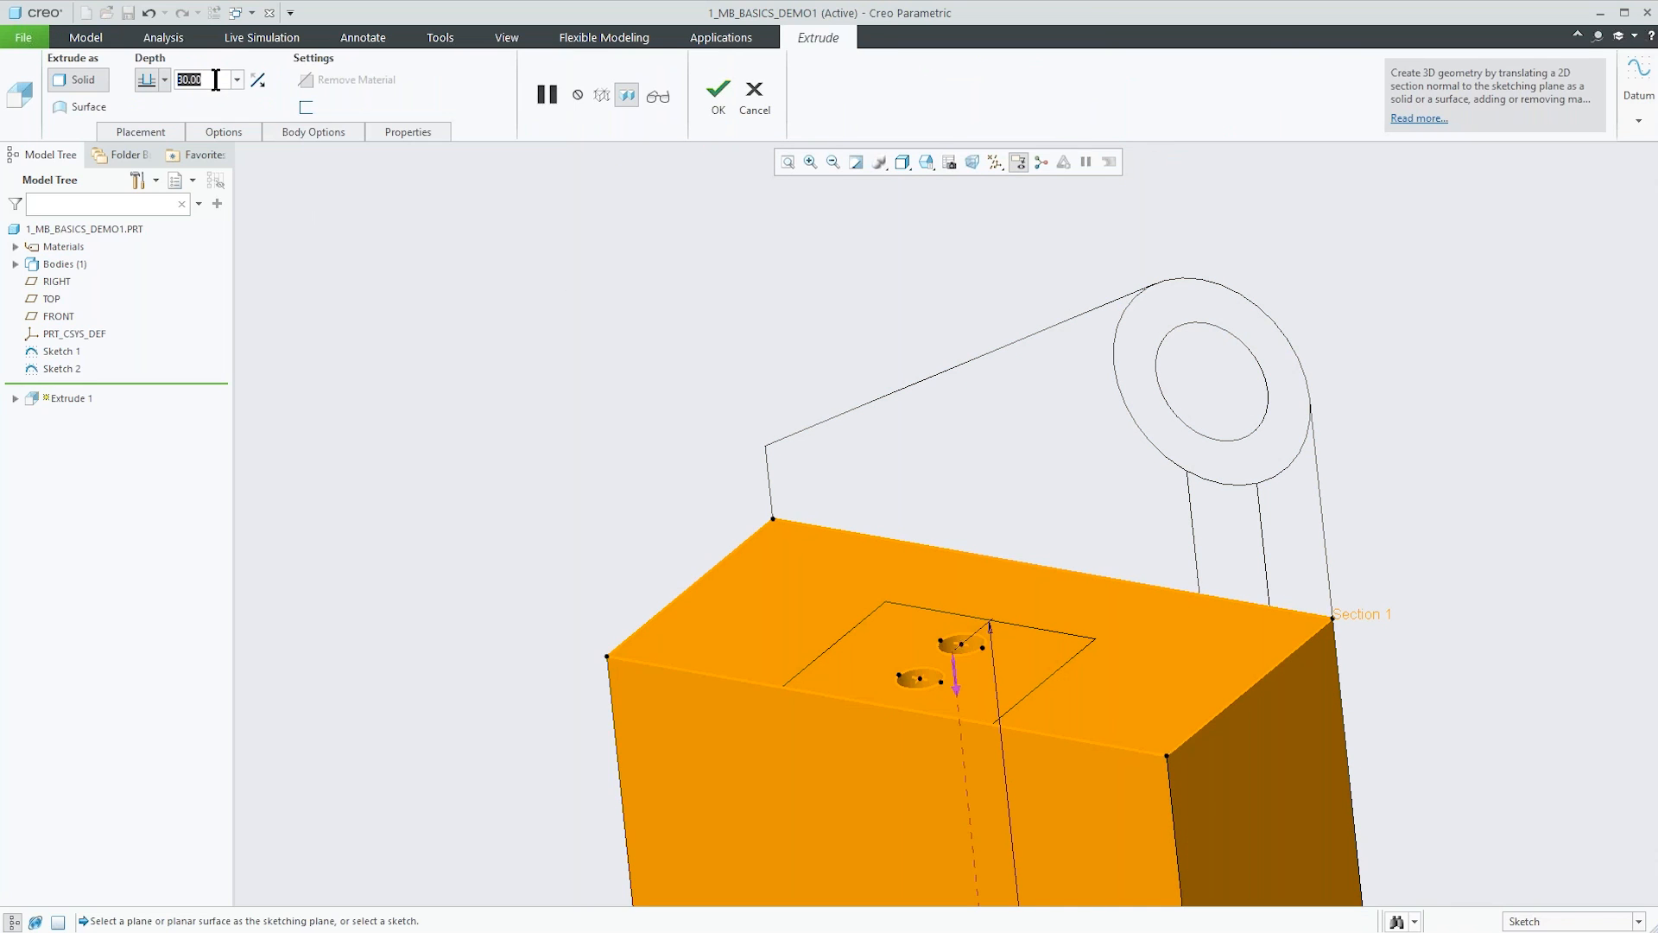
{"action": "type", "text": "0.5"}
{"action": "key", "text": "Return"}
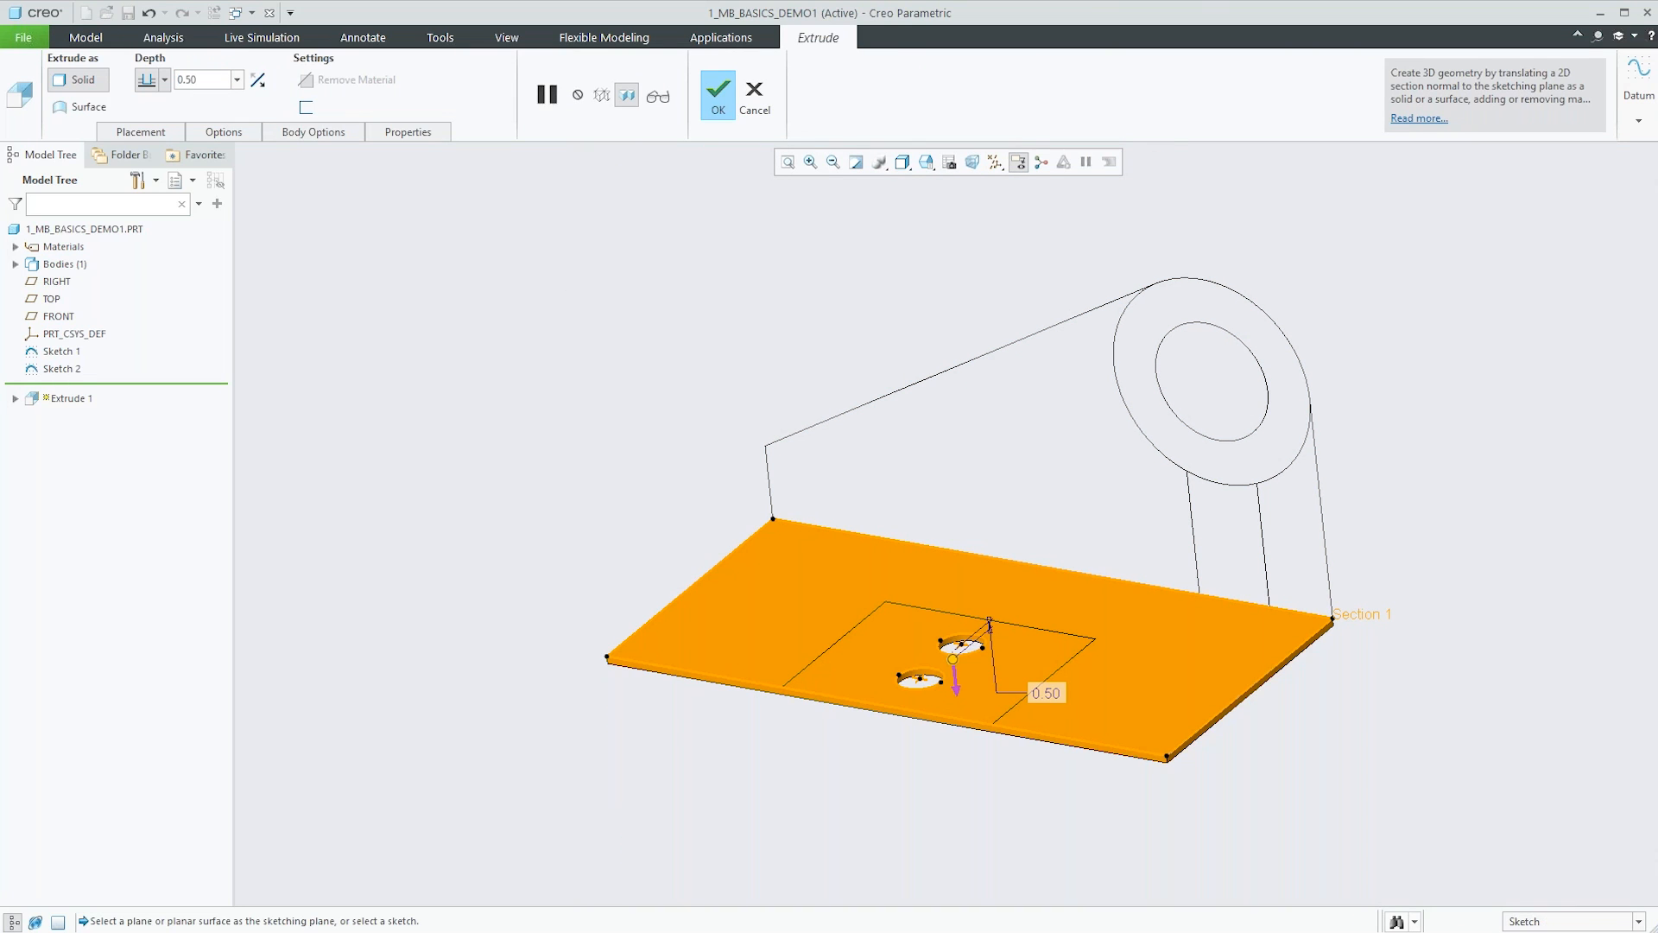
{"action": "left_click_drag", "start_coordinate": [208, 75], "coordinate": [158, 76]}
{"action": "type", "text": "5"}
{"action": "key", "text": "Return"}
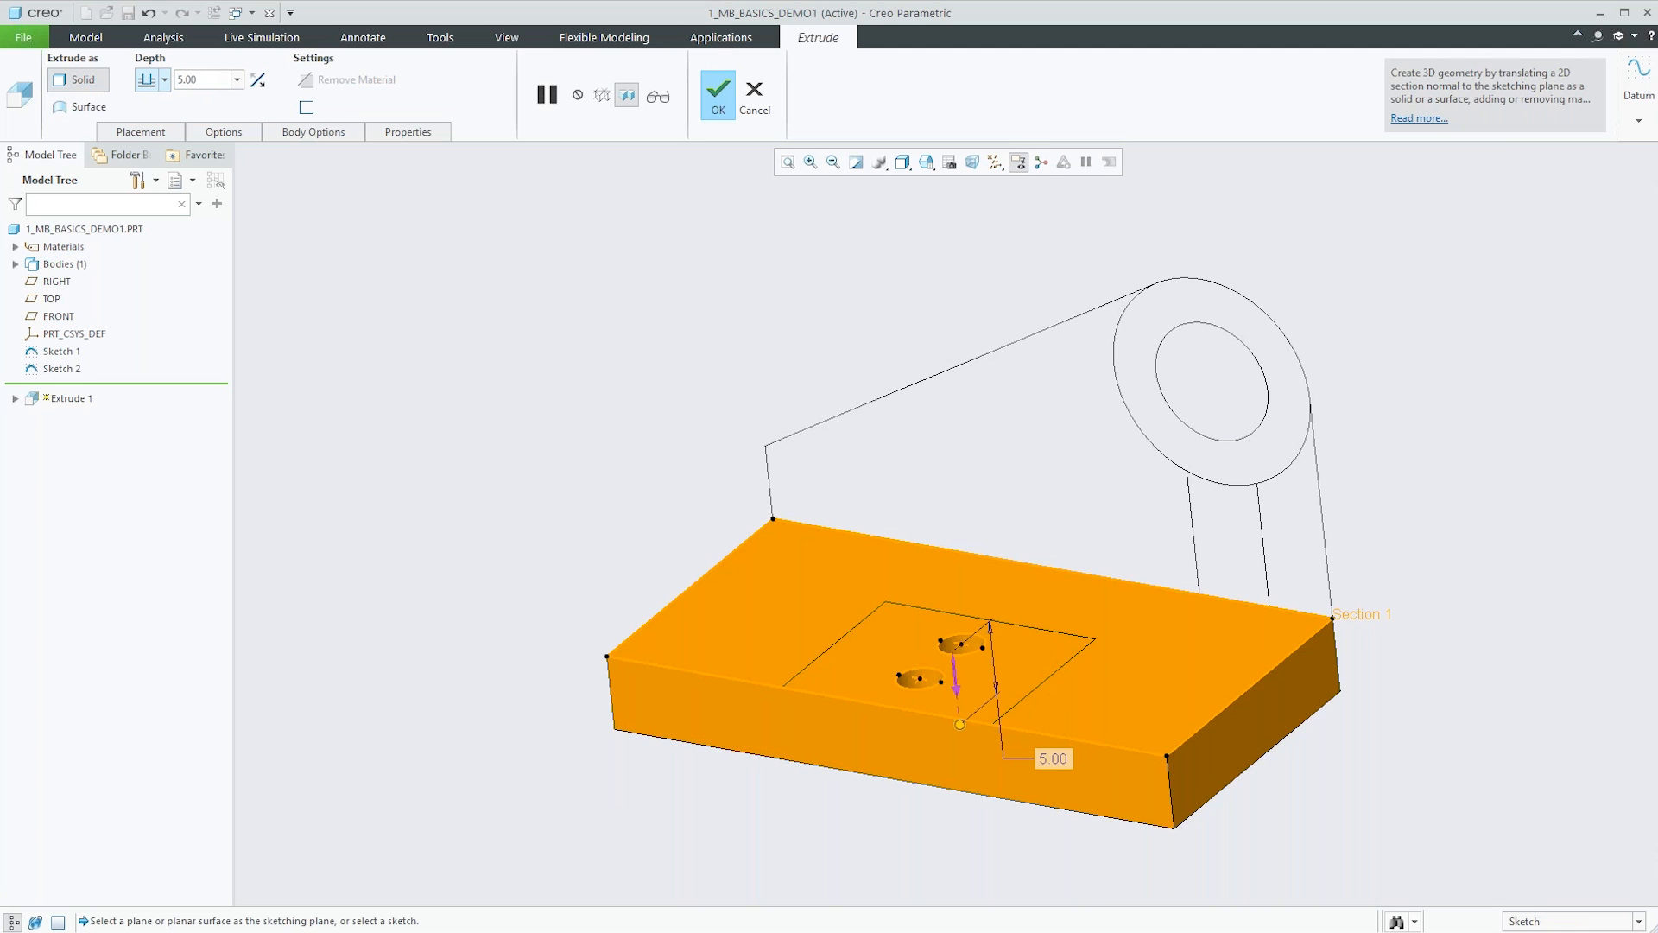
{"action": "left_click", "coordinate": [715, 91]}
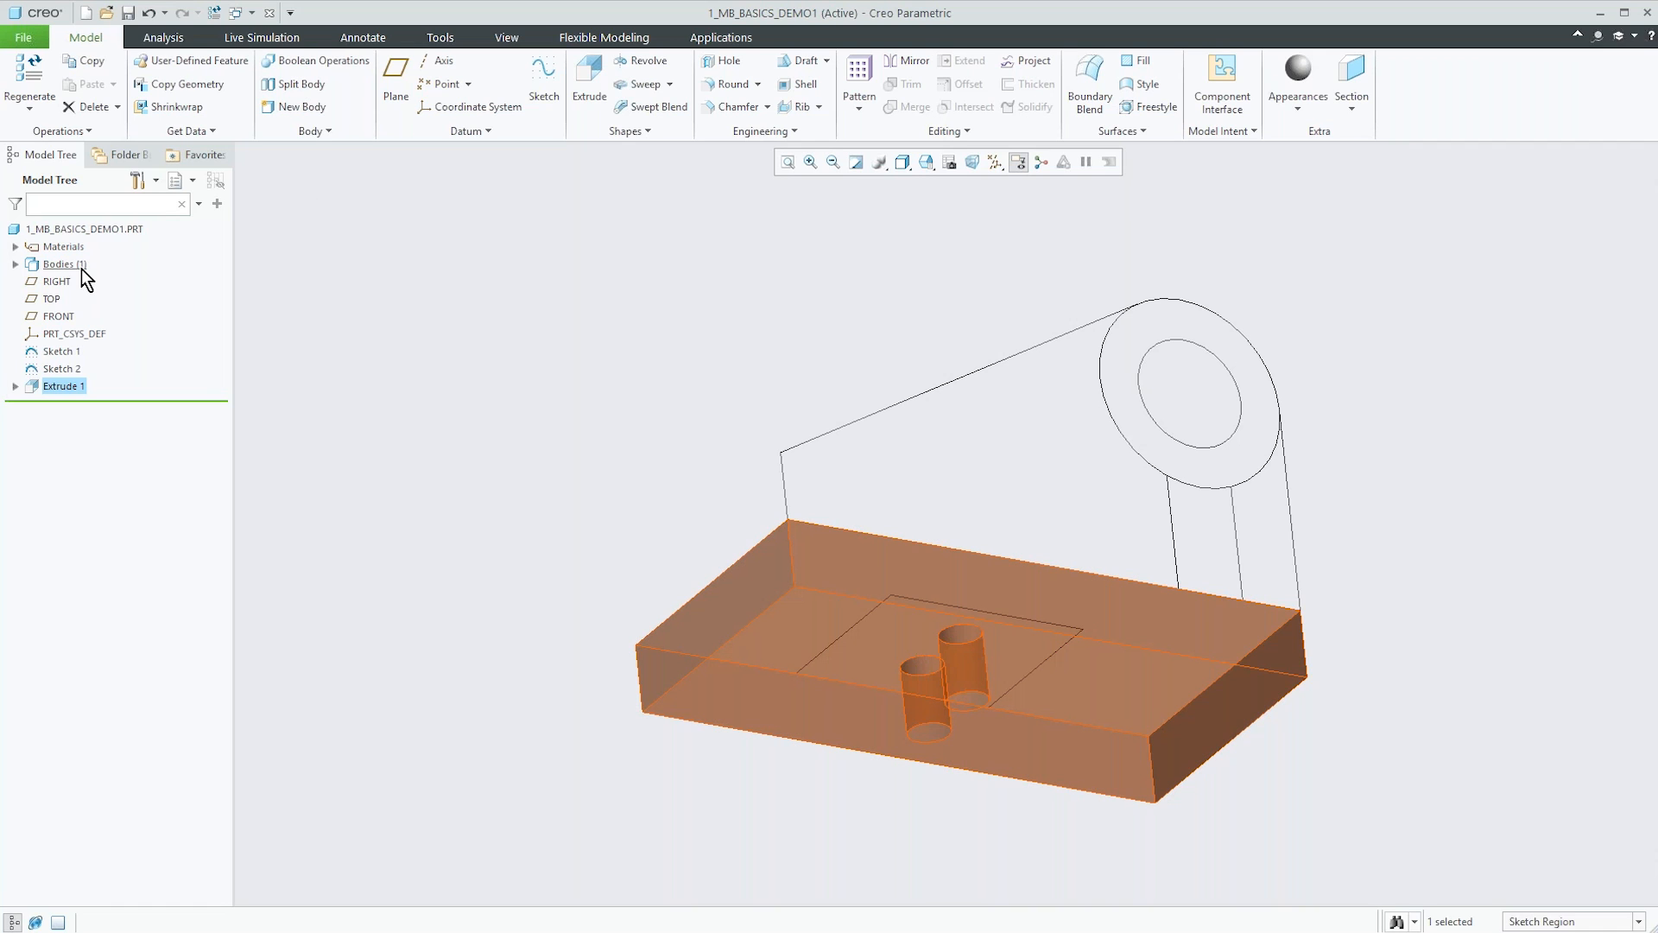
{"action": "left_click", "coordinate": [302, 378]}
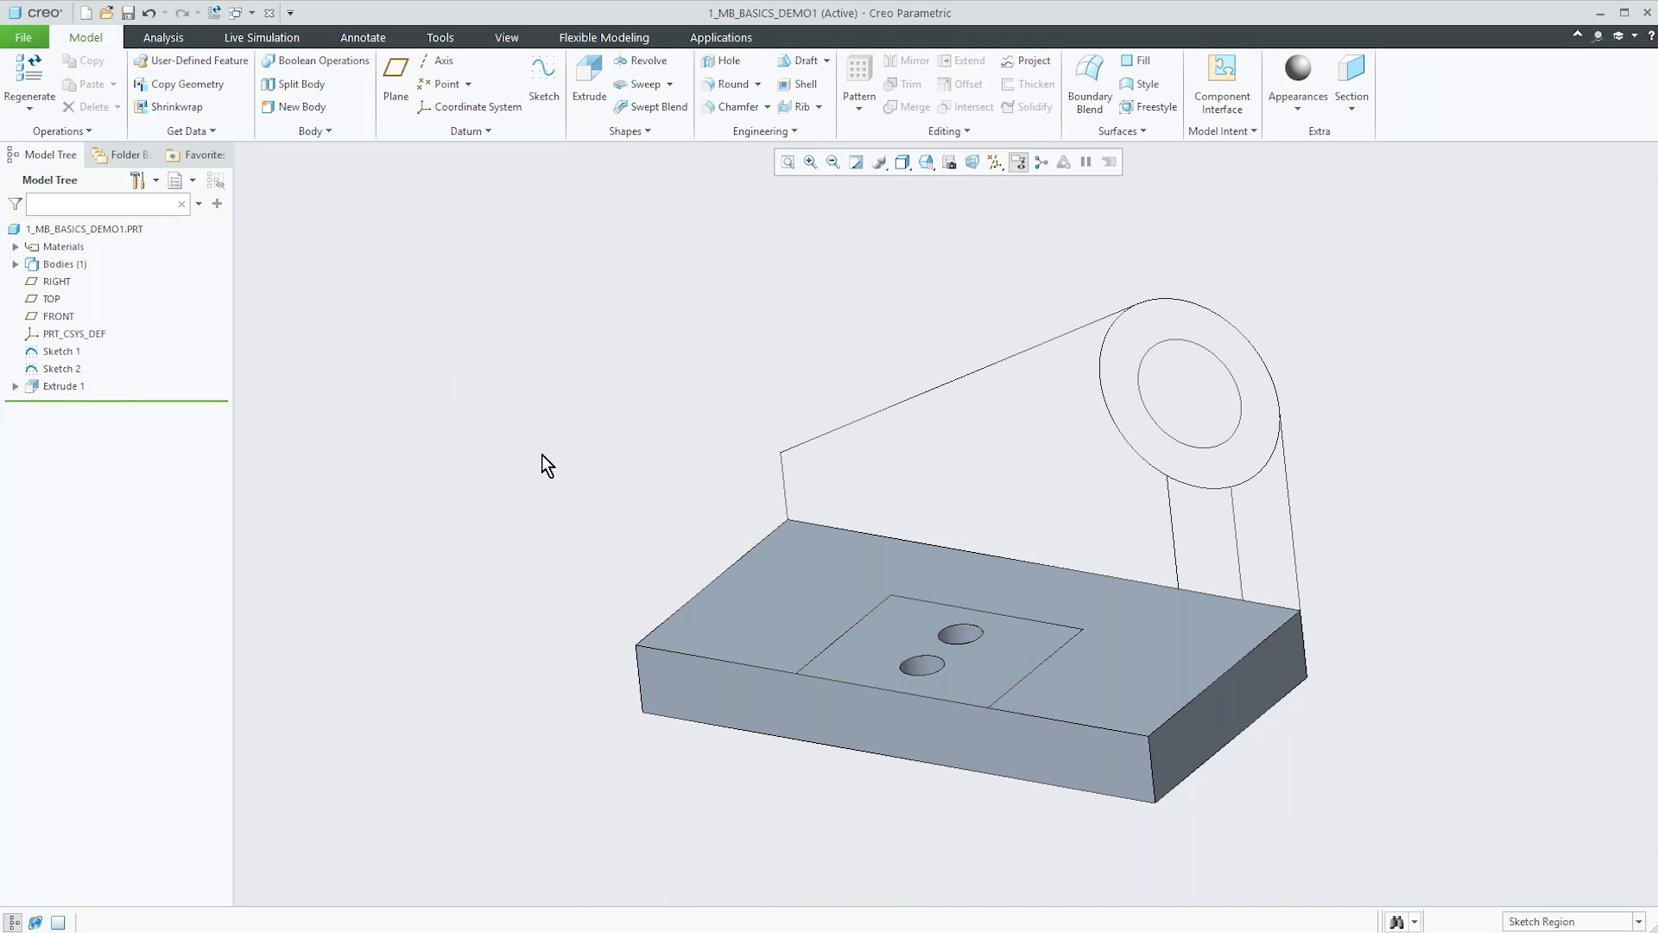
Extrude the inner rectangular region around the two holes down into the base as a material-removing cut about 2.4 deep.
{"action": "left_click", "coordinate": [882, 648]}
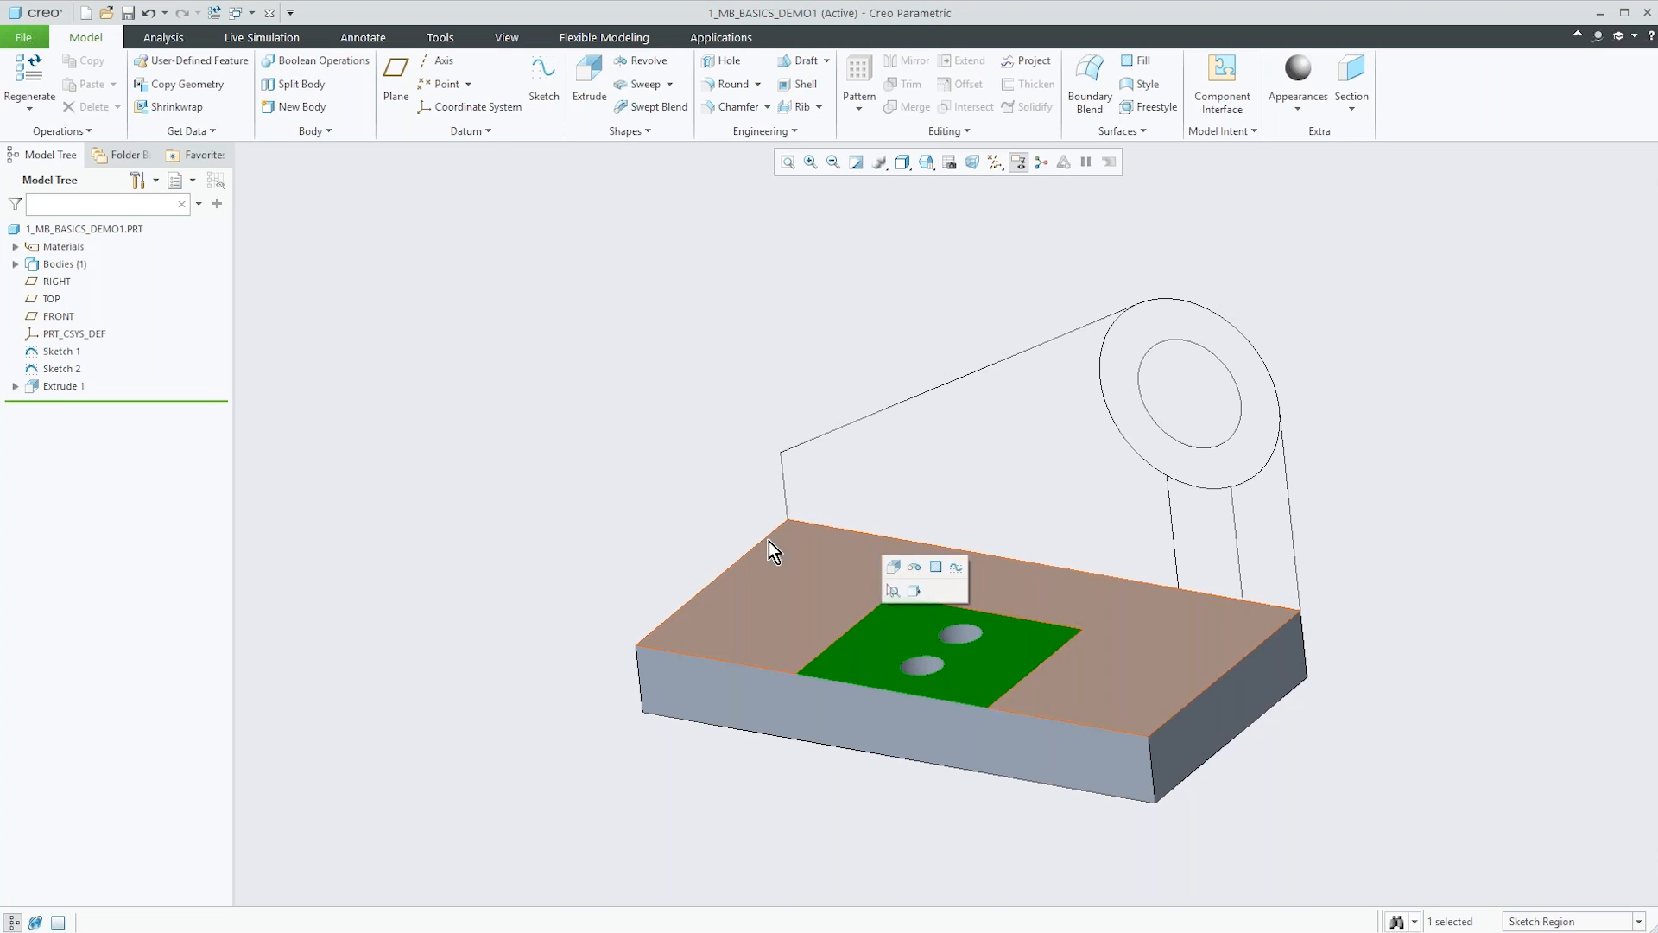
{"action": "left_click", "coordinate": [587, 73]}
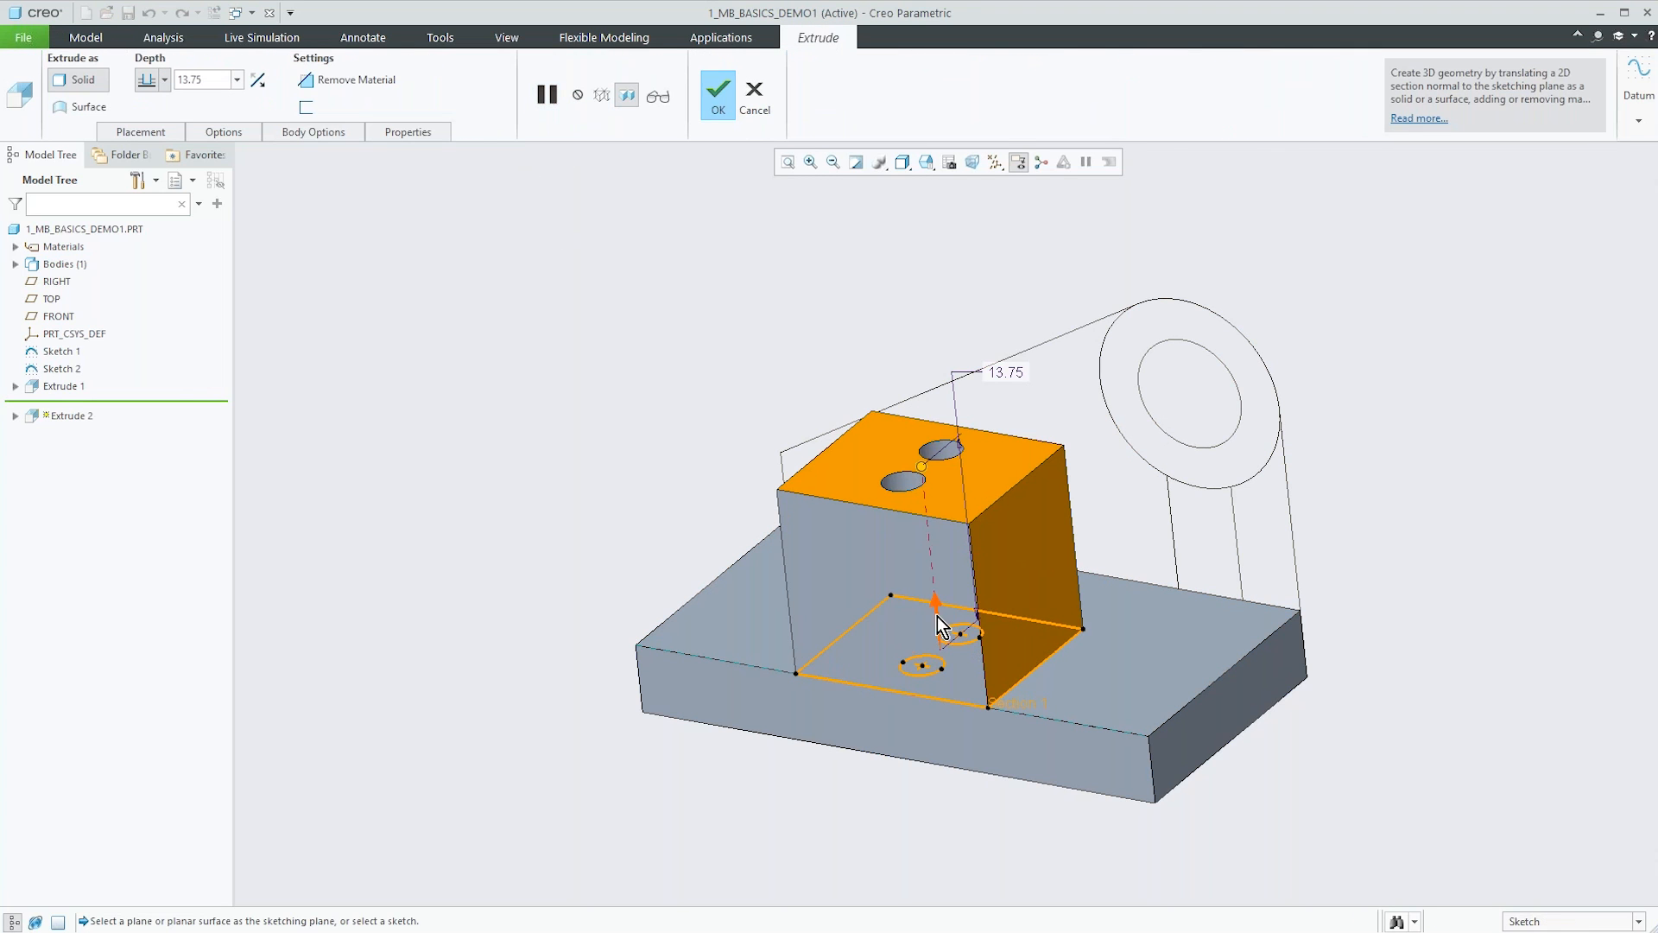
{"action": "left_click_drag", "start_coordinate": [922, 464], "coordinate": [924, 691]}
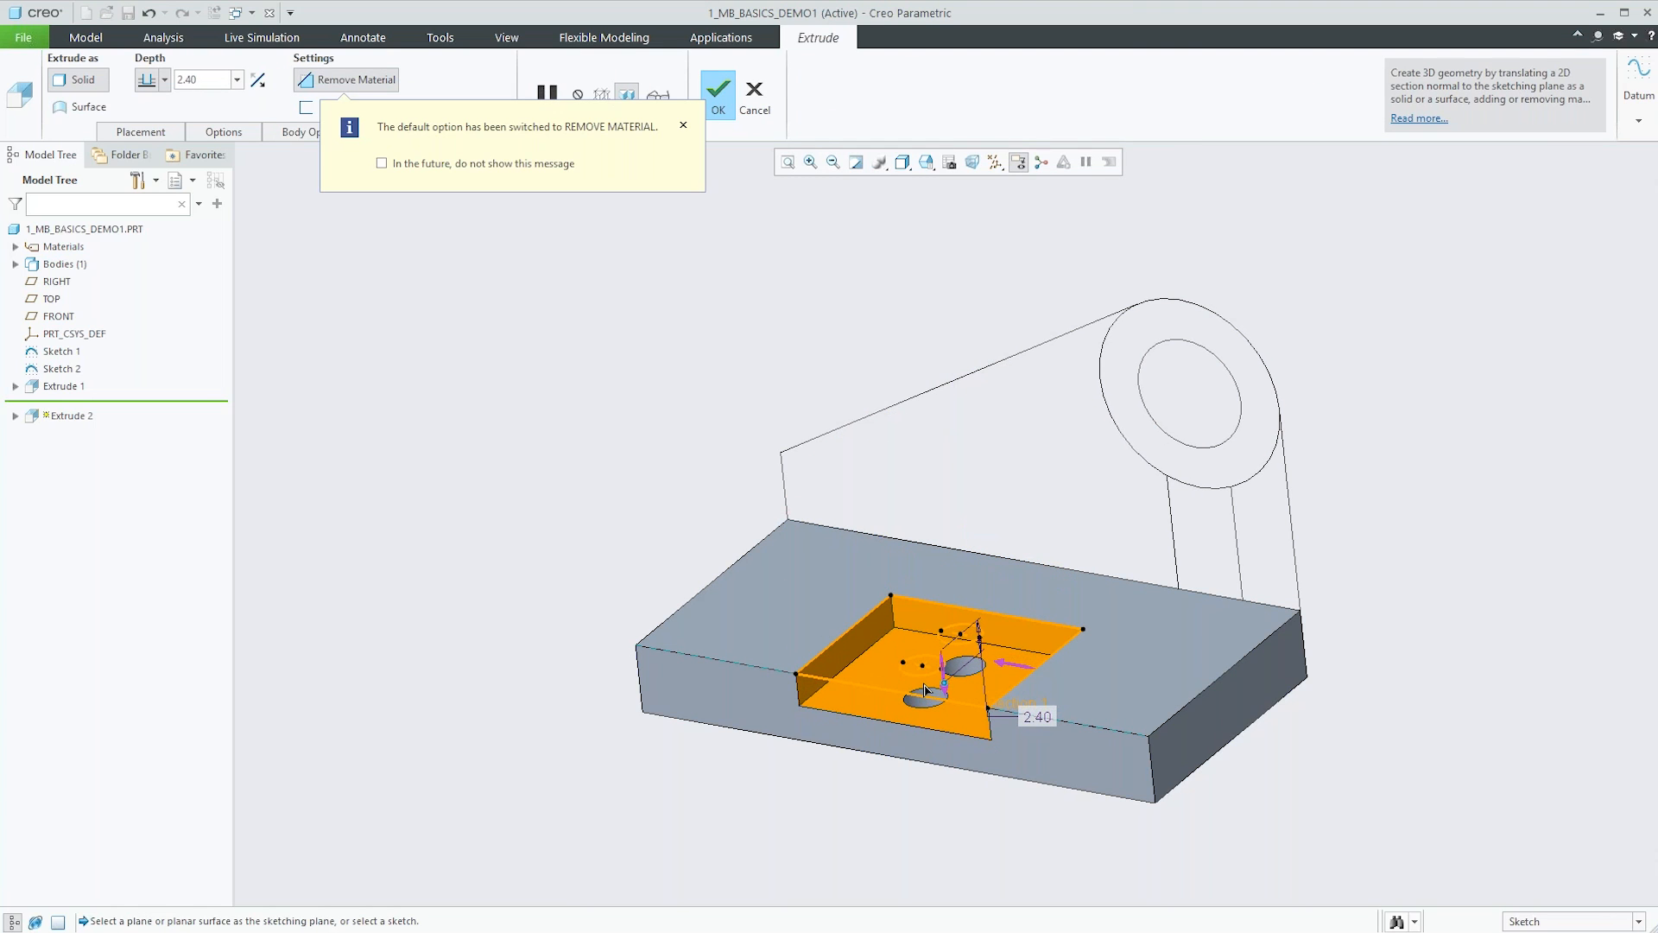
{"action": "left_click", "coordinate": [720, 96]}
{"action": "mouse_move", "coordinate": [557, 510]}
{"action": "middle_mouse_down"}
{"action": "mouse_move", "coordinate": [583, 509]}
{"action": "mouse_move", "coordinate": [553, 521]}
{"action": "middle_mouse_up"}
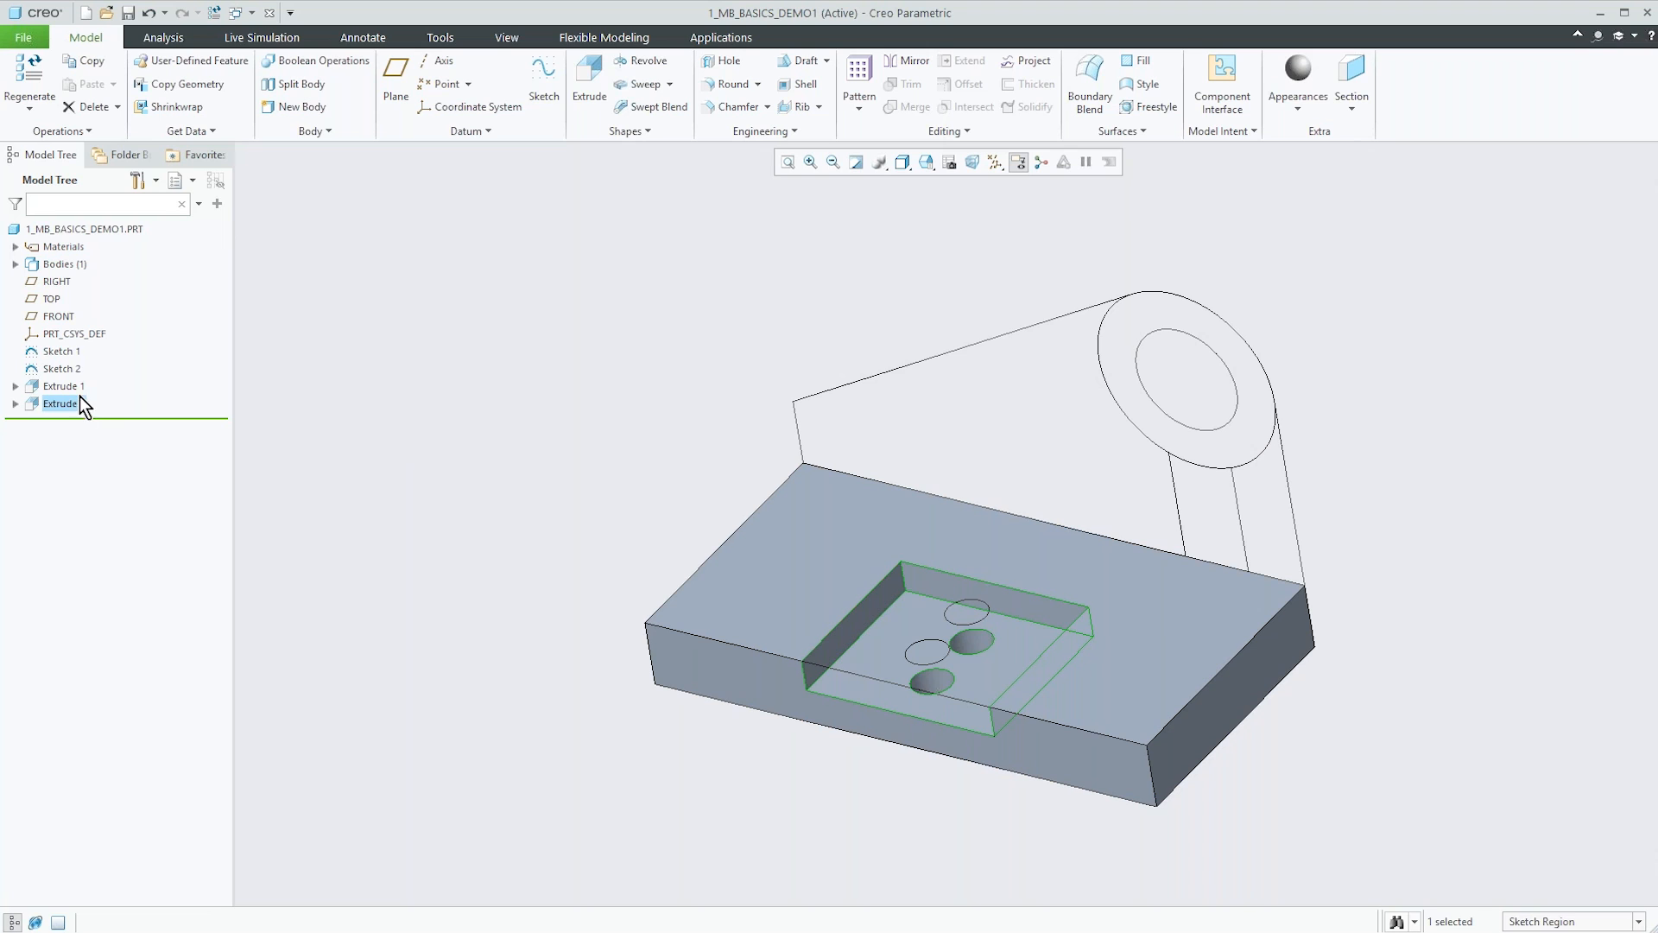
Hide Sketch 1.
{"action": "right_click", "coordinate": [67, 350]}
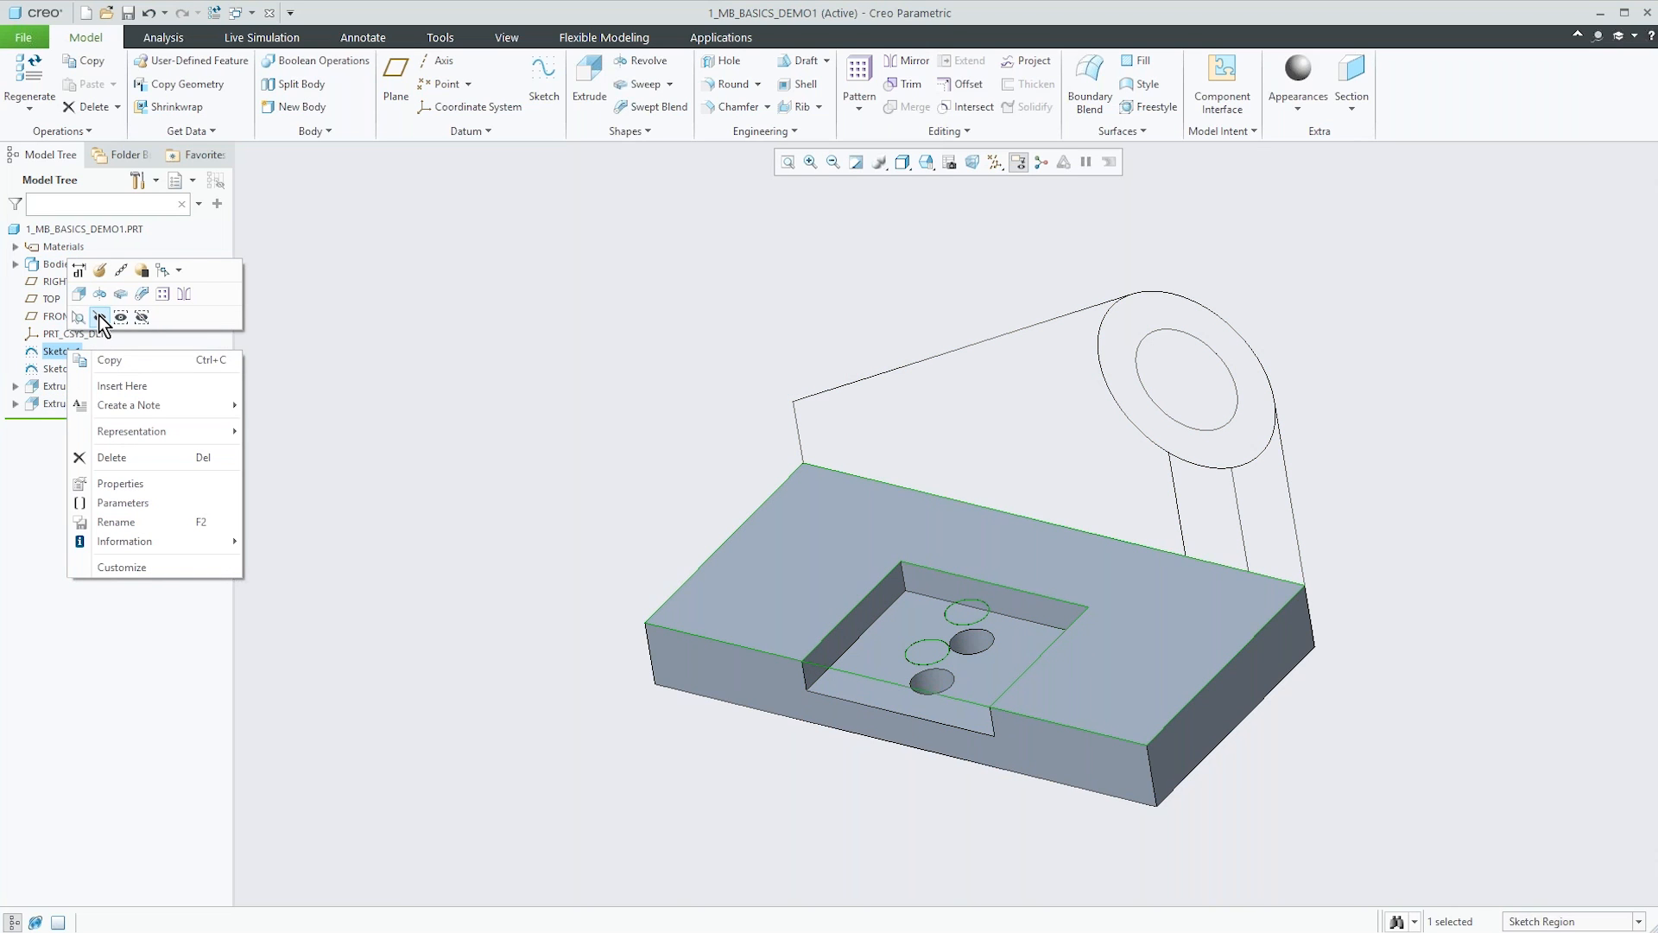
{"action": "left_click", "coordinate": [98, 314]}
{"action": "mouse_move", "coordinate": [624, 480]}
{"action": "middle_mouse_down"}
{"action": "mouse_move", "coordinate": [630, 458]}
{"action": "mouse_move", "coordinate": [623, 484]}
{"action": "middle_mouse_up"}
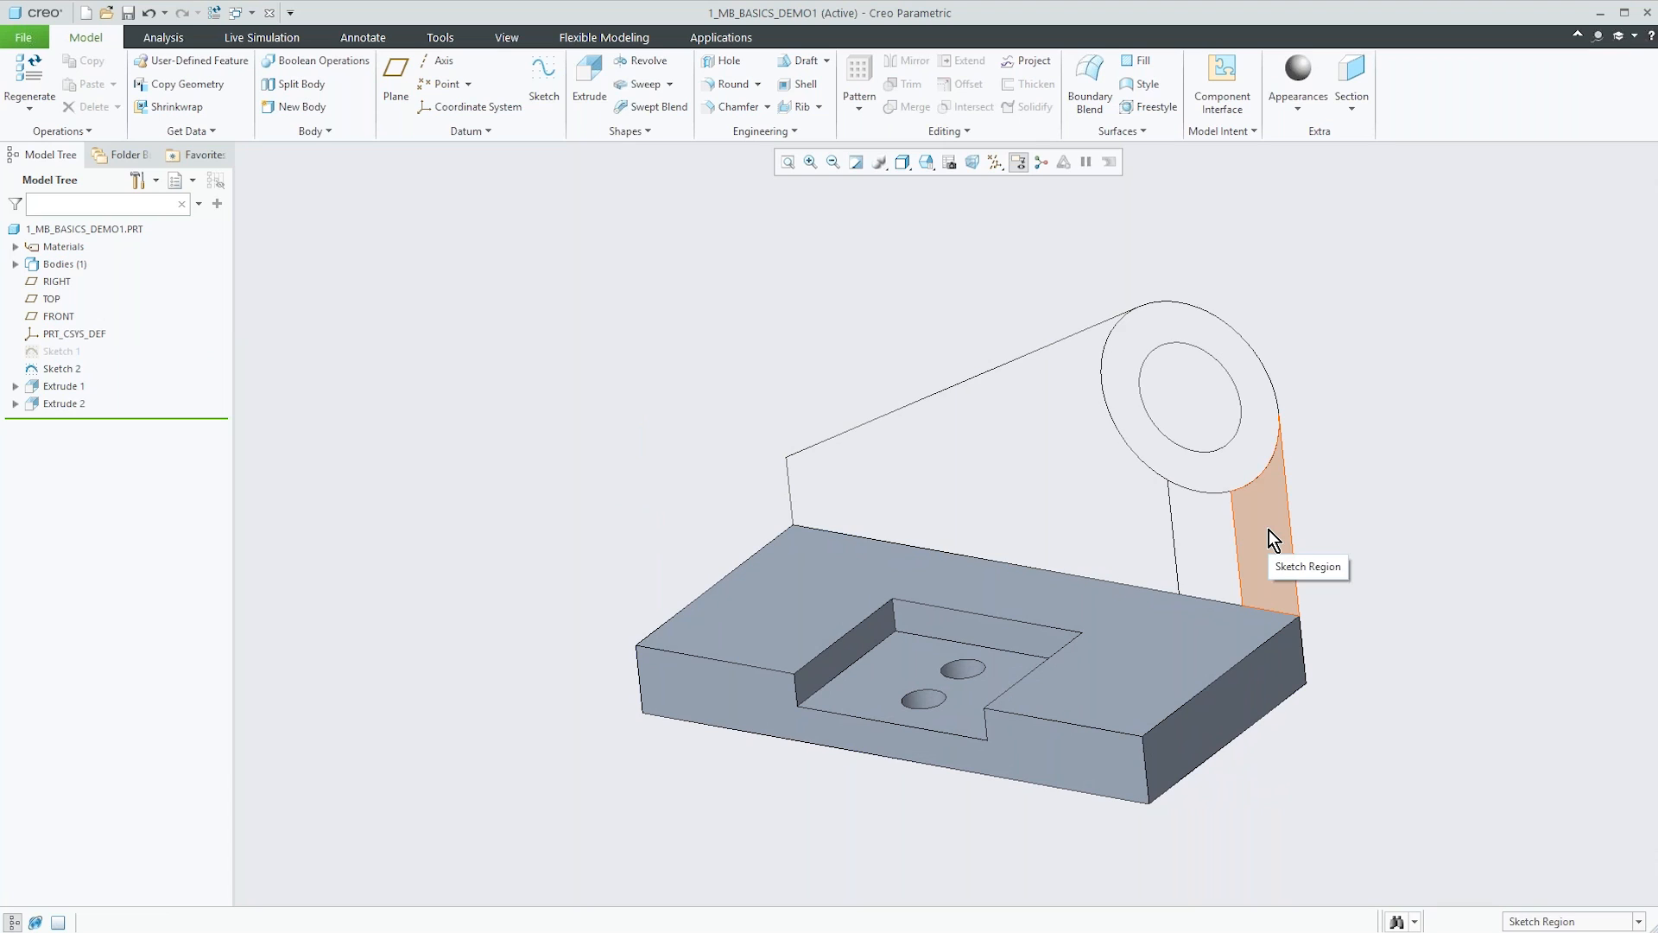
Extrude the upright sketch's three web regions and the ring around the bore by 5.00 over the base.
{"action": "left_click", "coordinate": [1019, 461]}
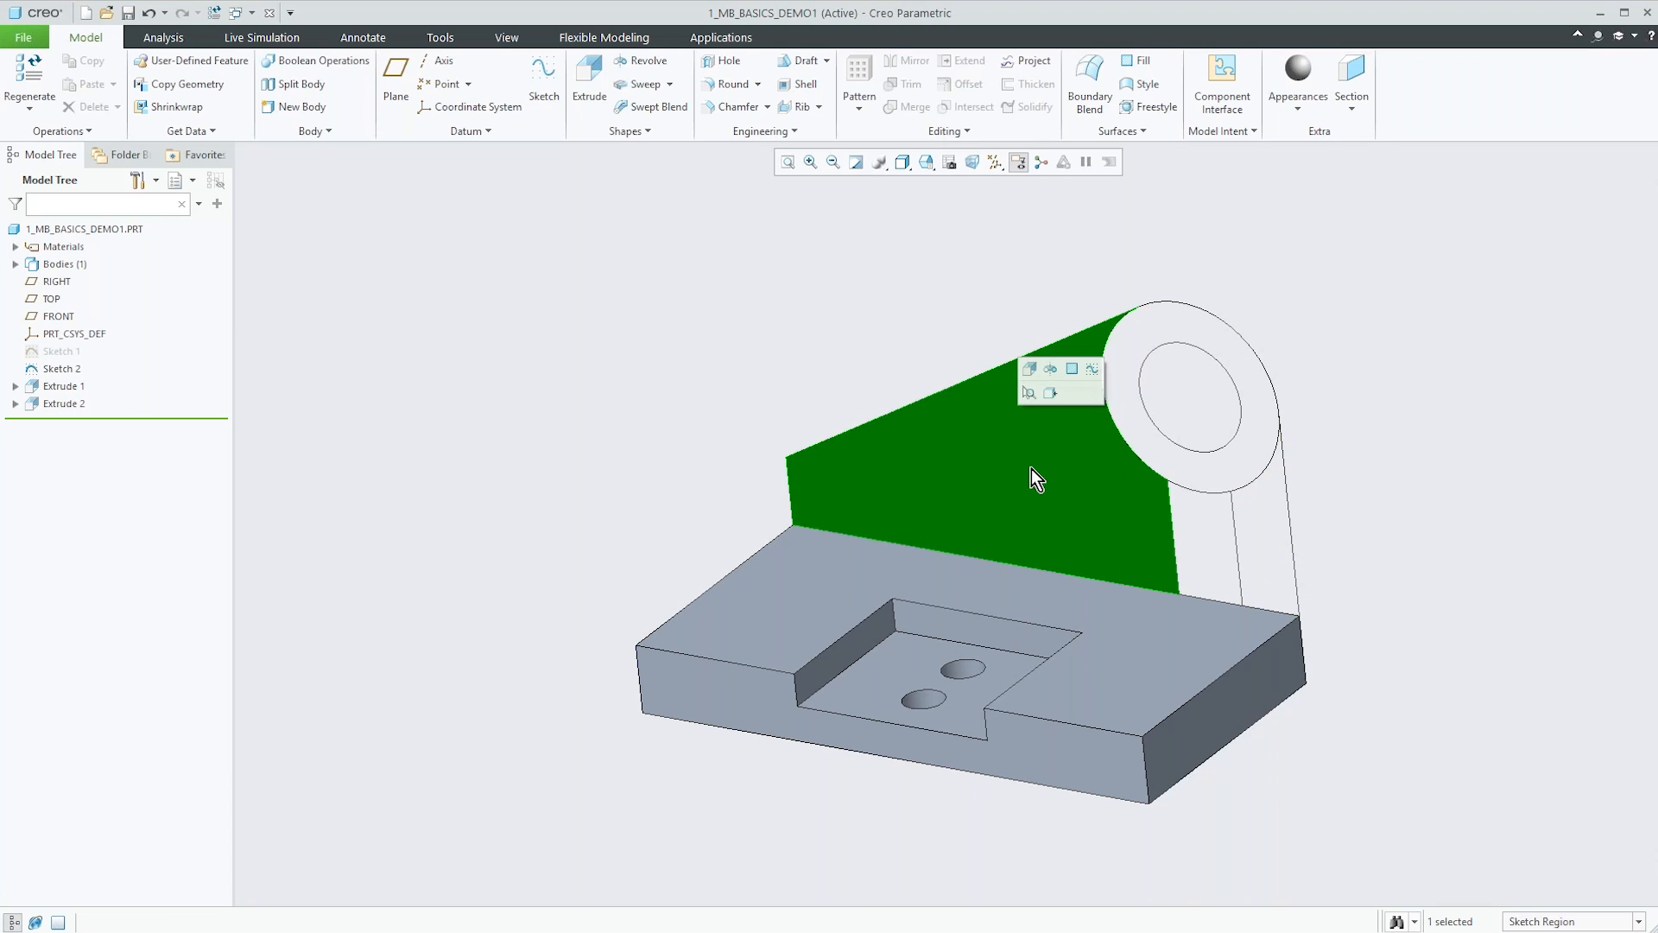
{"action": "left_click", "coordinate": [1185, 521], "text": "ctrl"}
{"action": "left_click", "coordinate": [1240, 530], "text": "ctrl"}
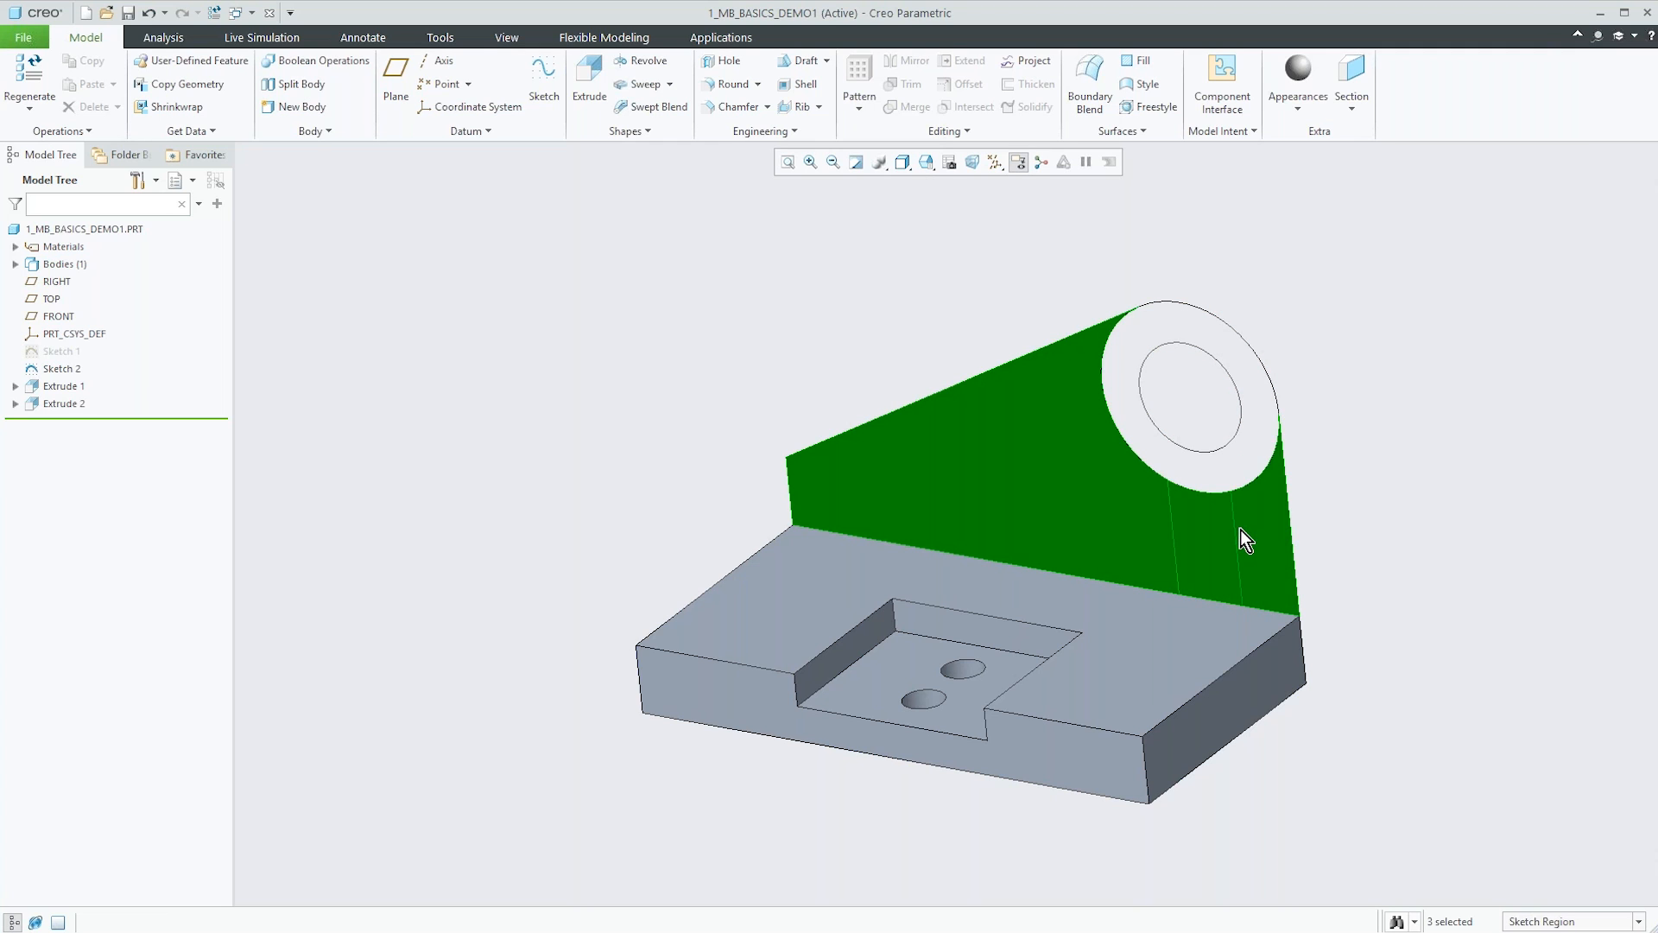
{"action": "left_click", "coordinate": [1235, 470], "text": "ctrl"}
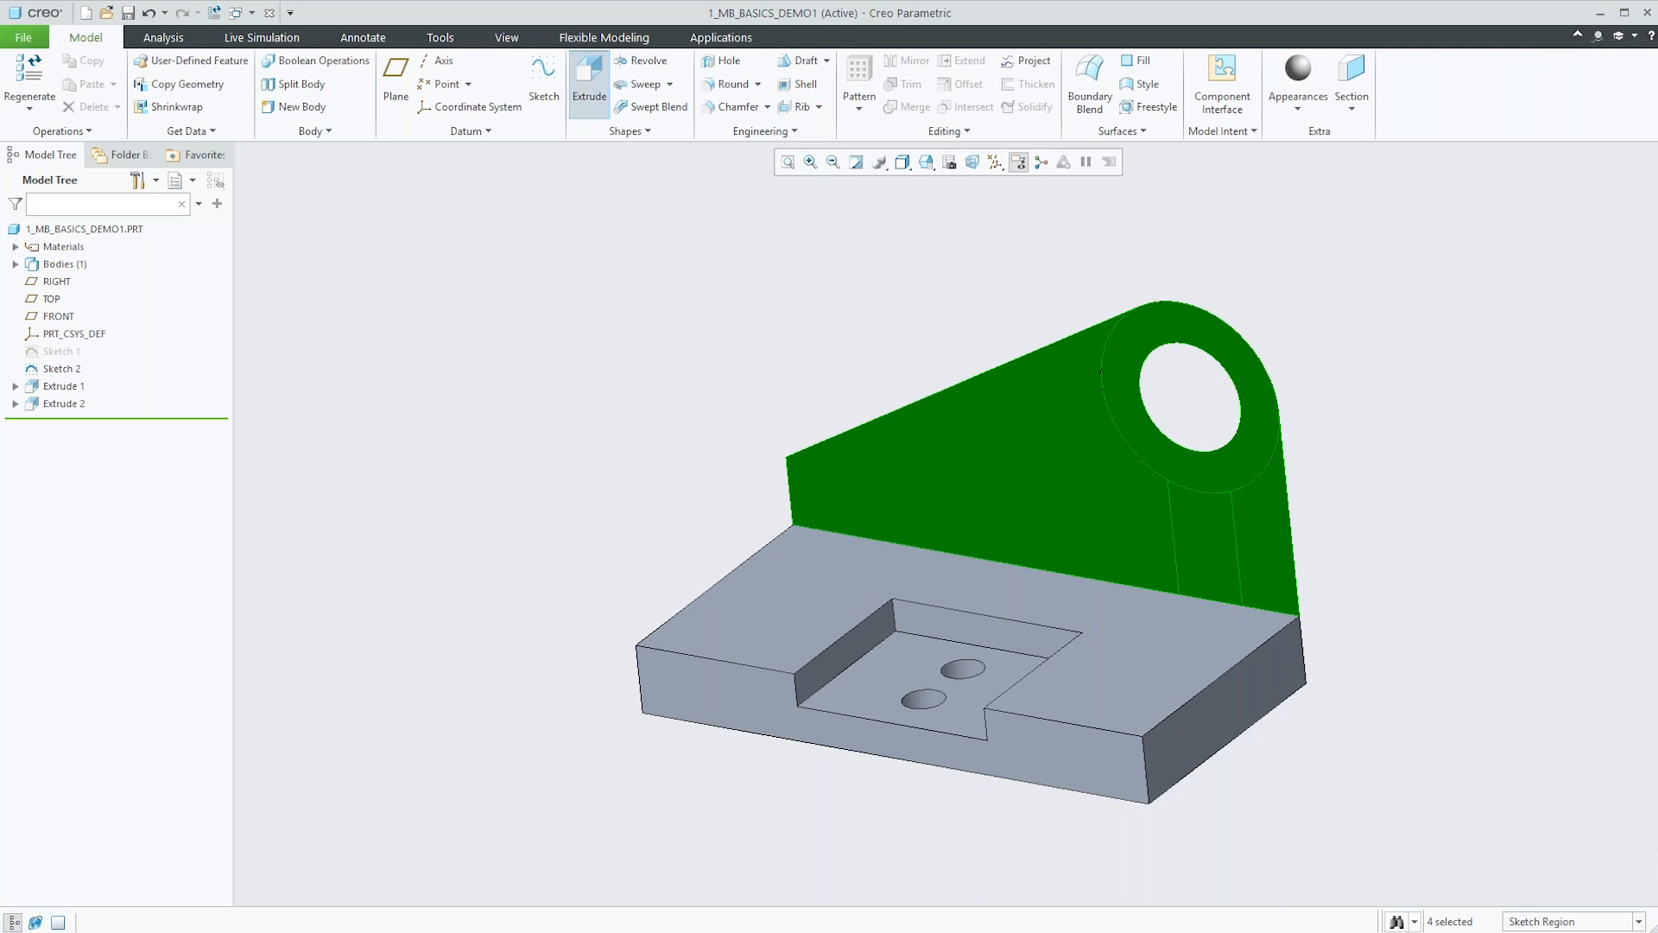
{"action": "left_click", "coordinate": [589, 82]}
{"action": "left_click", "coordinate": [218, 77]}
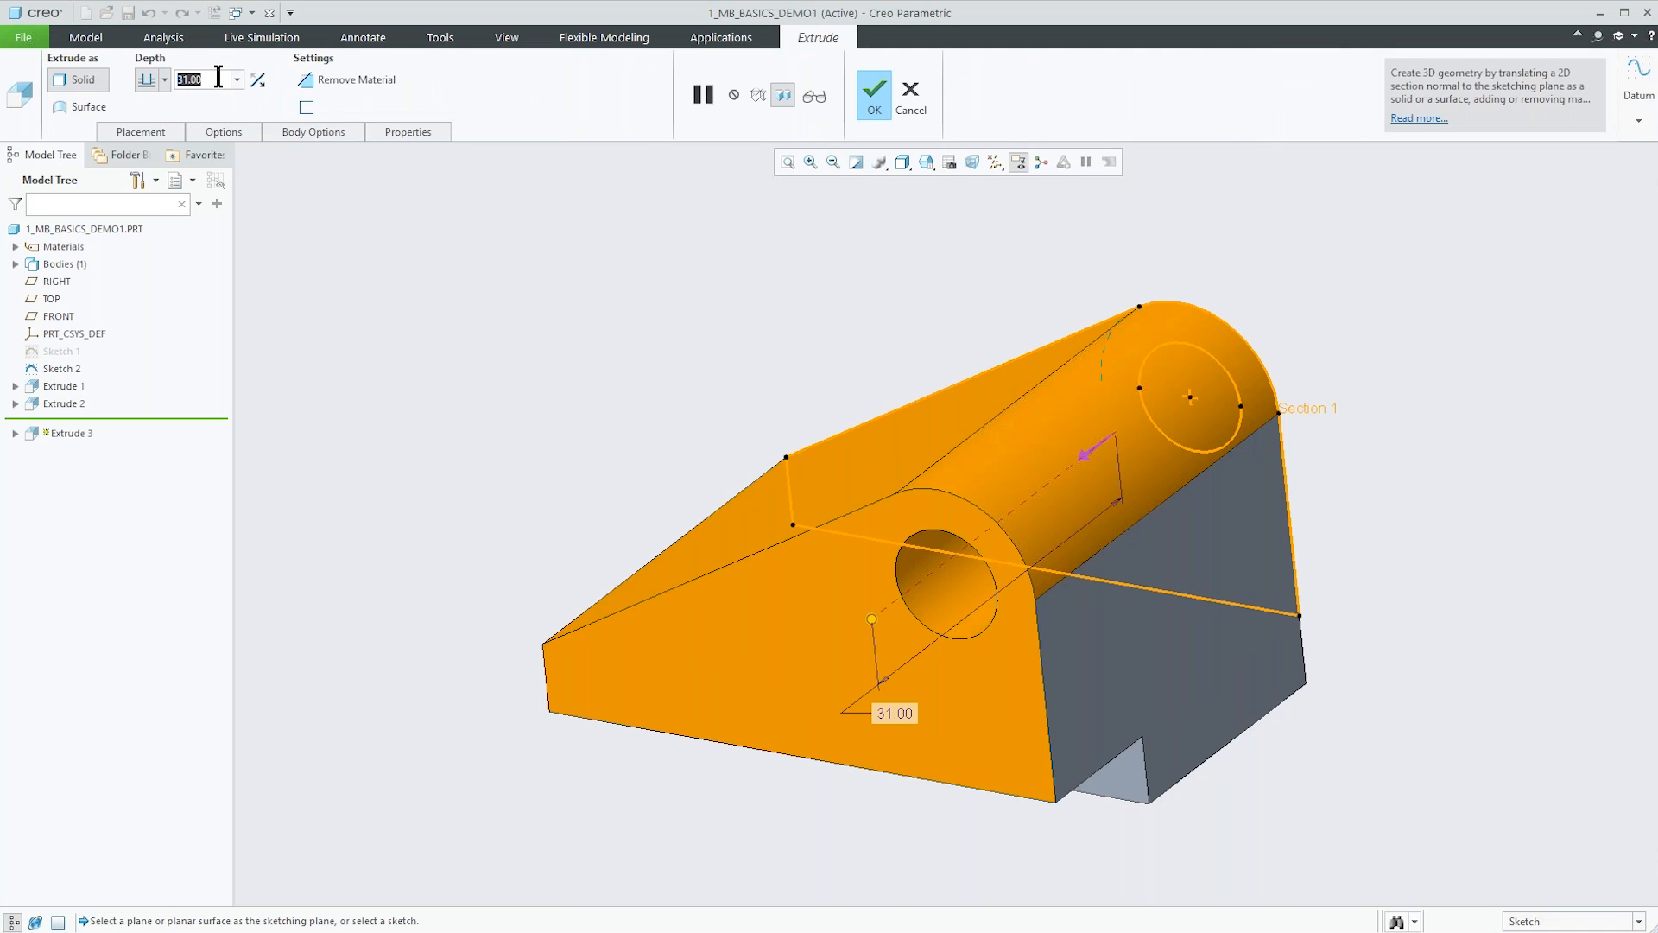
{"action": "type", "text": "5"}
{"action": "key", "text": "Return"}
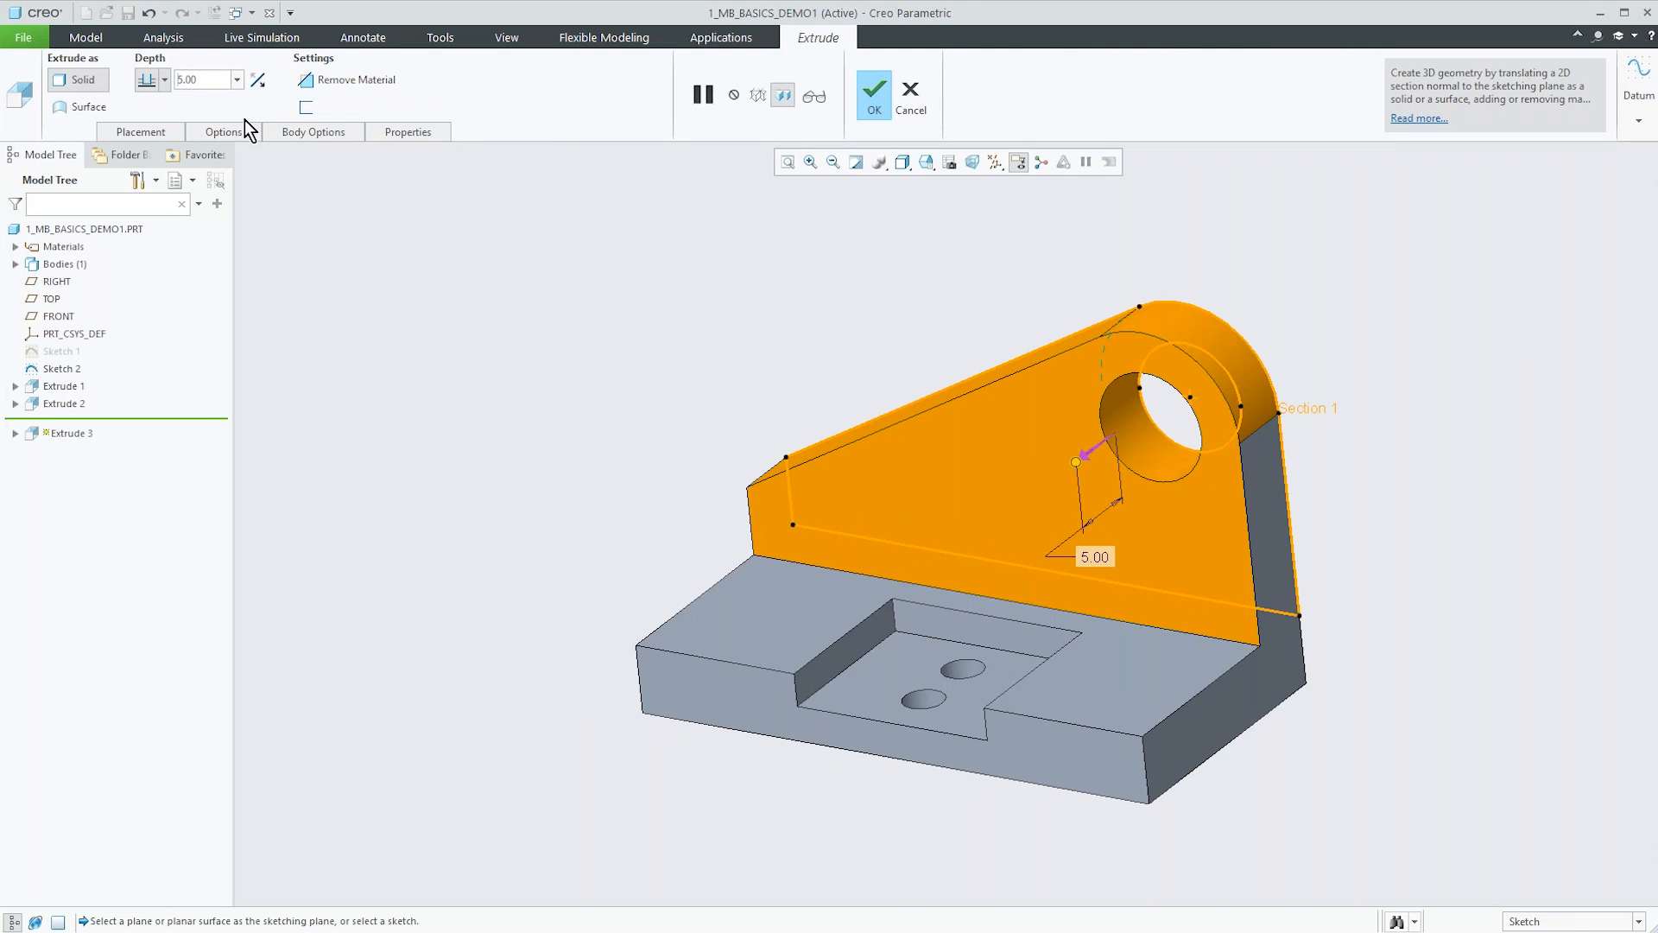
Make the upright extrusion create a new body instead of adding to Body 1, and complete the feature.
{"action": "mouse_move", "coordinate": [821, 528]}
{"action": "middle_mouse_down"}
{"action": "mouse_move", "coordinate": [851, 484]}
{"action": "mouse_move", "coordinate": [800, 520]}
{"action": "middle_mouse_up"}
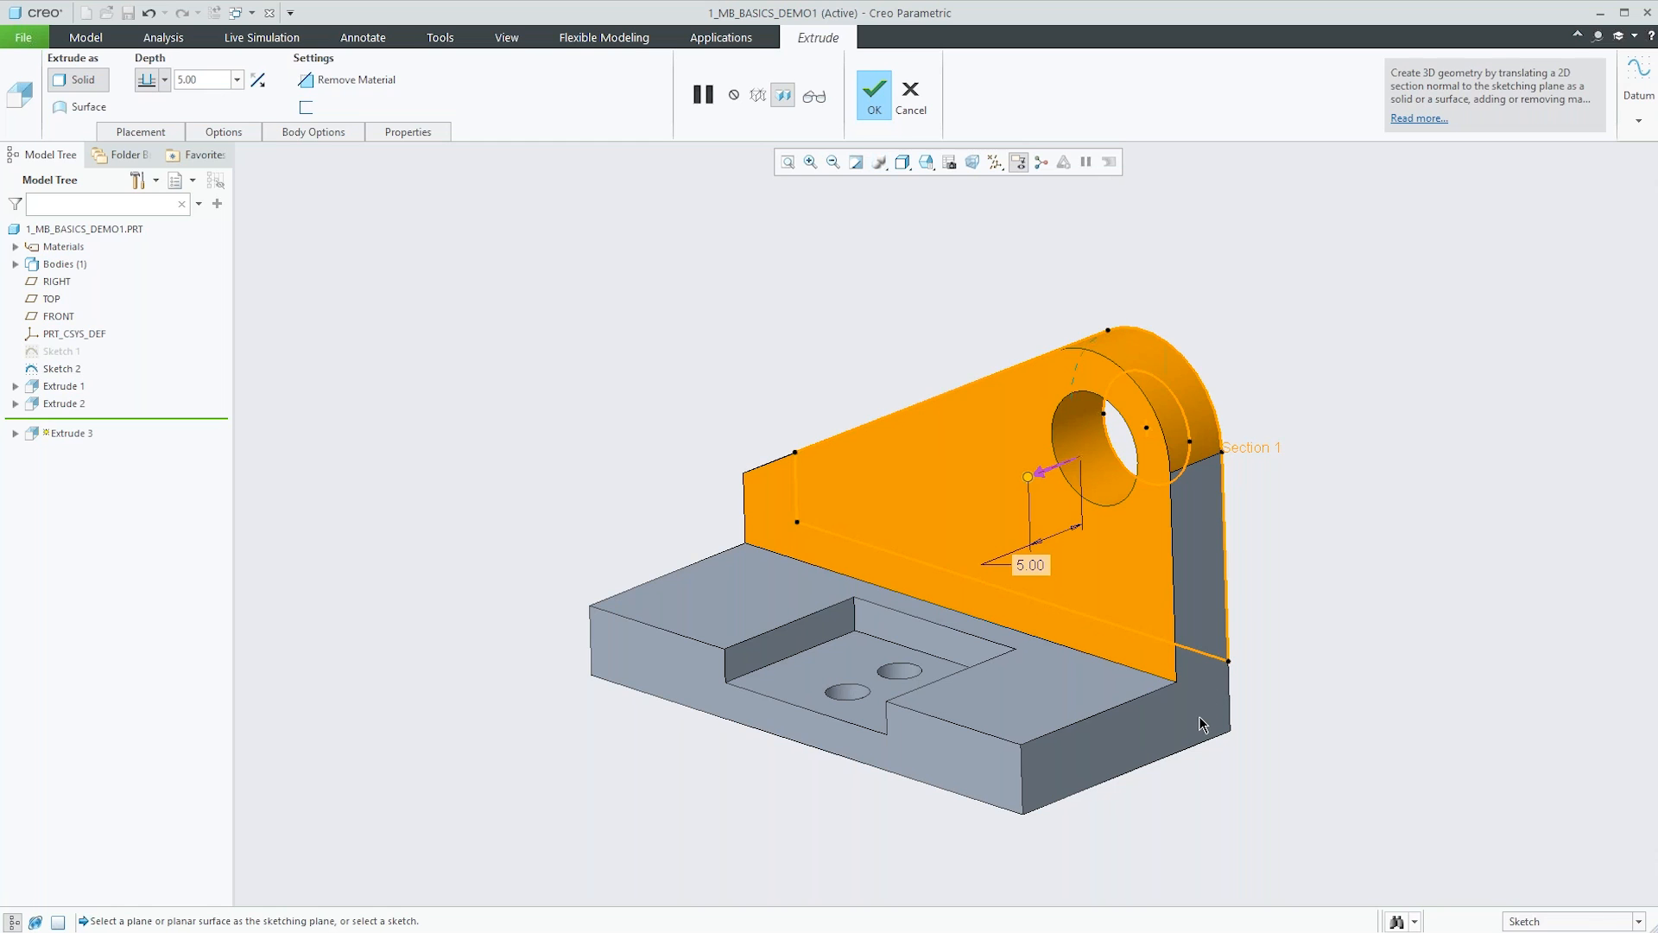
{"action": "middle_click_drag", "start_coordinate": [1185, 728], "coordinate": [989, 634]}
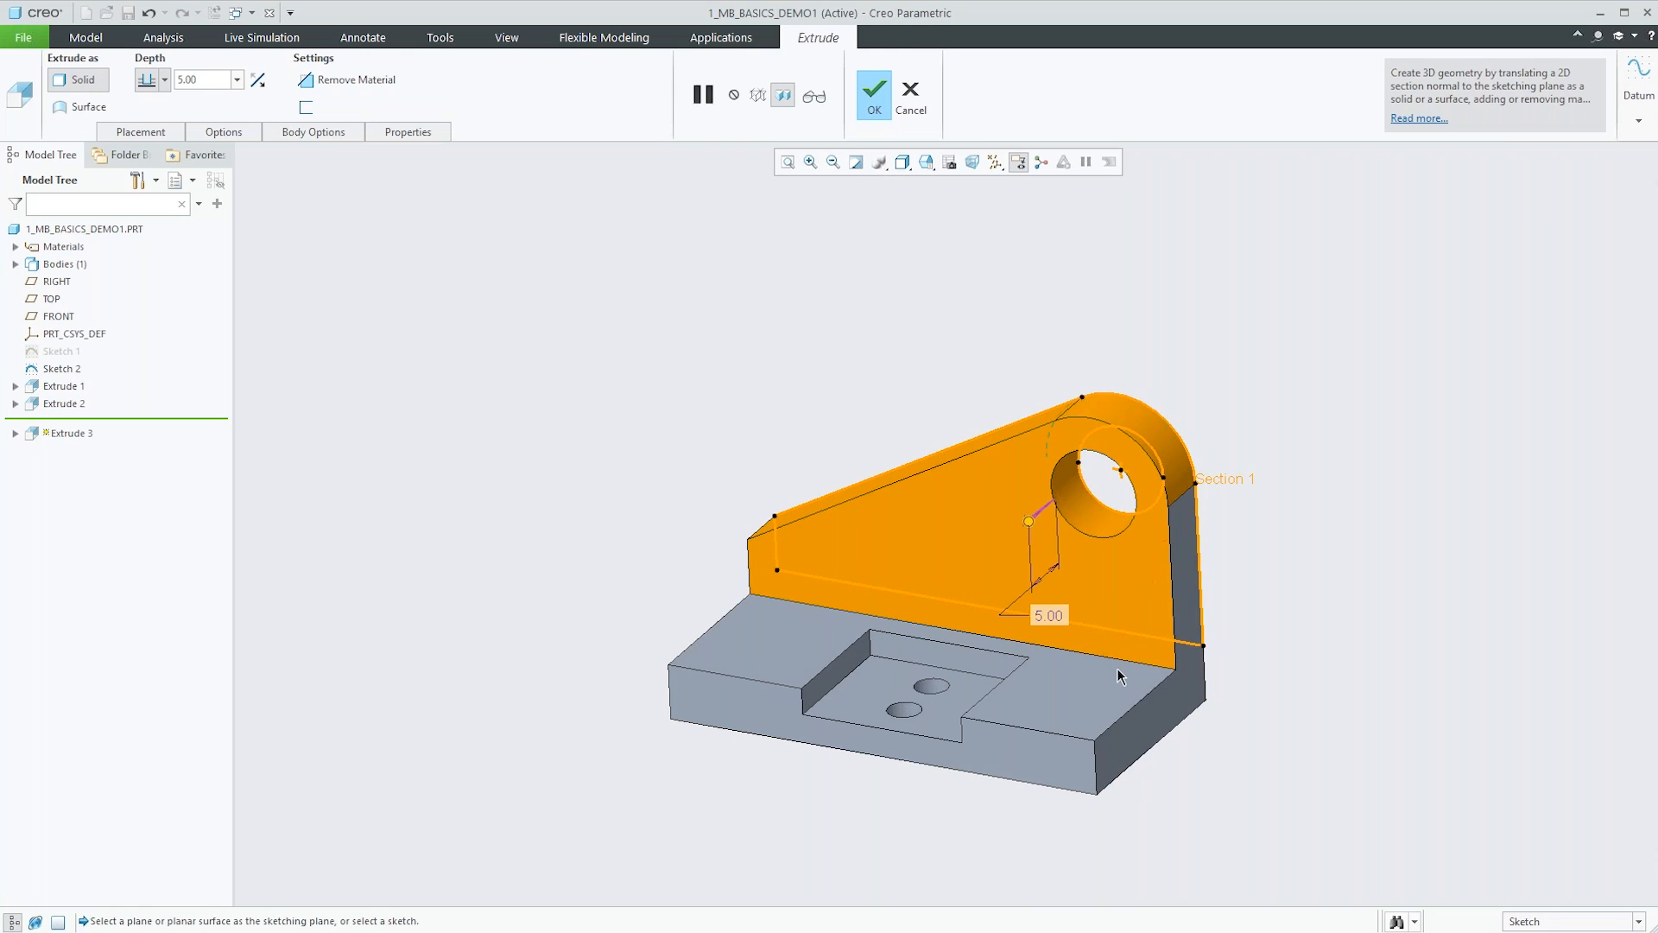
{"action": "left_click", "coordinate": [329, 135]}
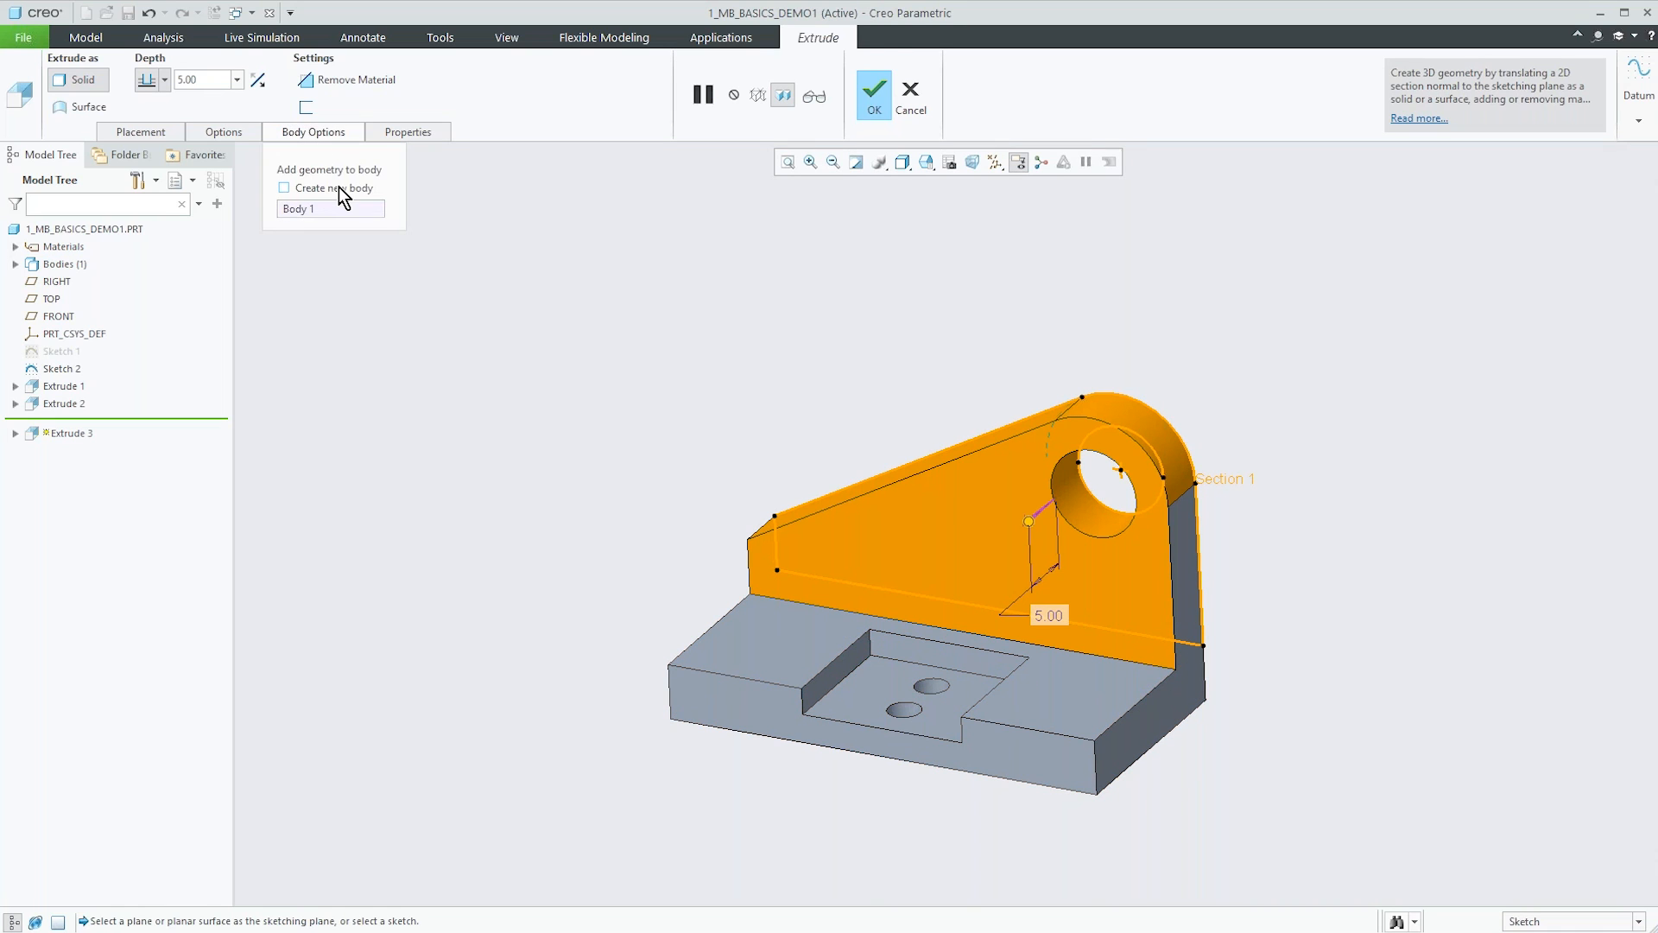
{"action": "left_click", "coordinate": [286, 188]}
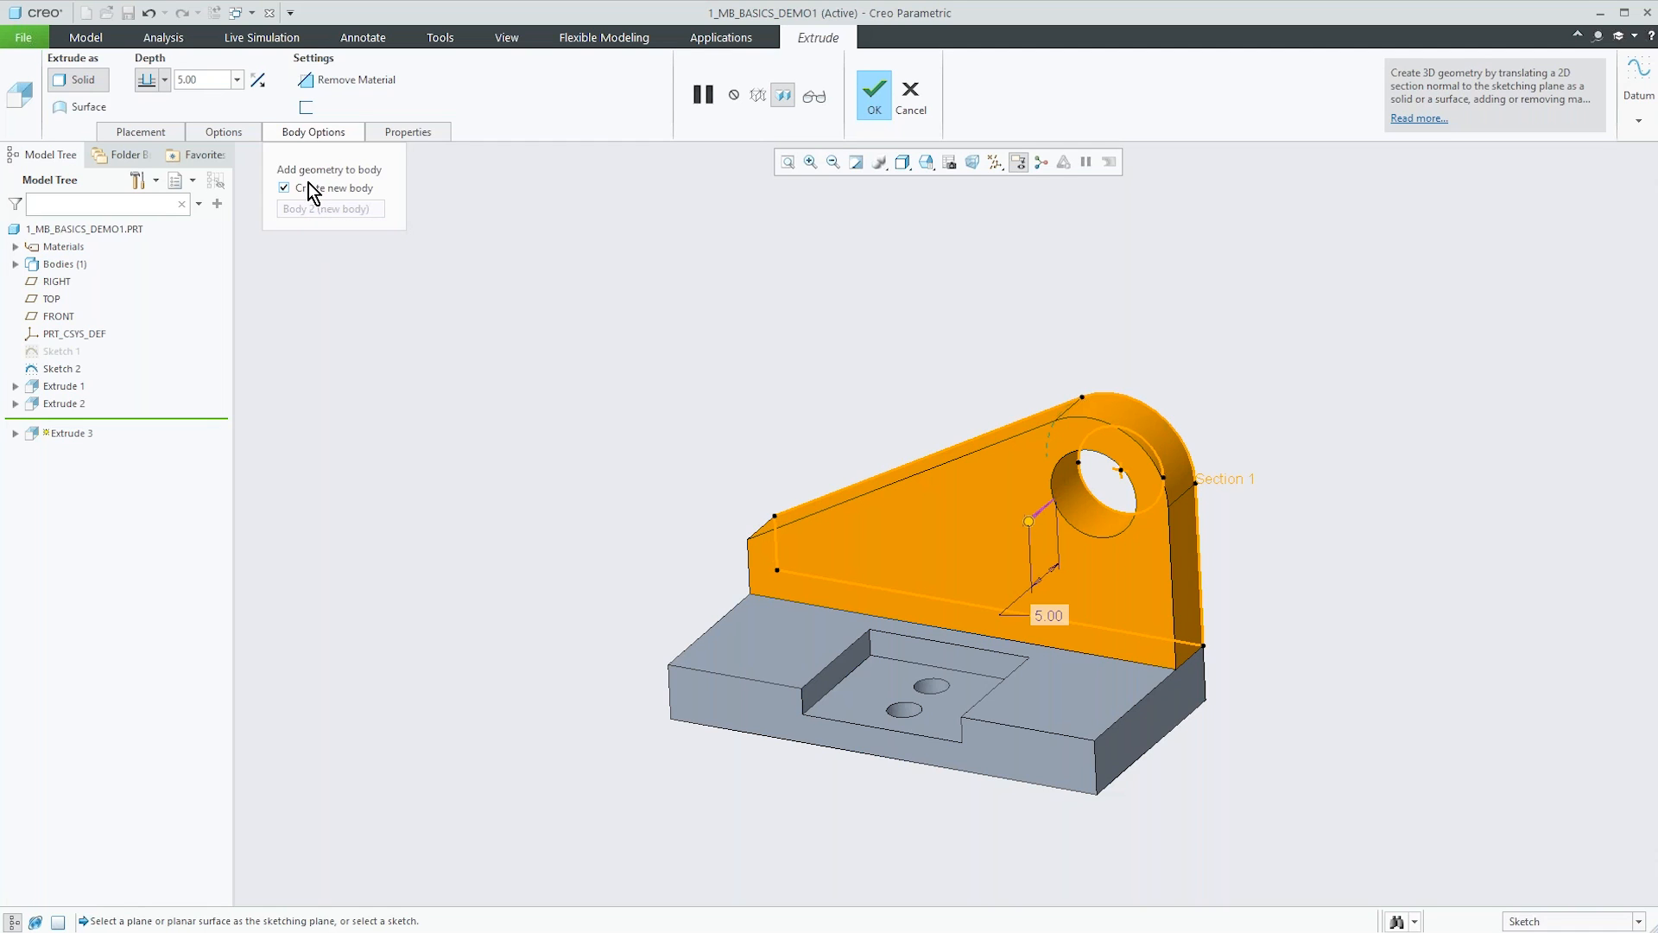
{"action": "left_click", "coordinate": [875, 91]}
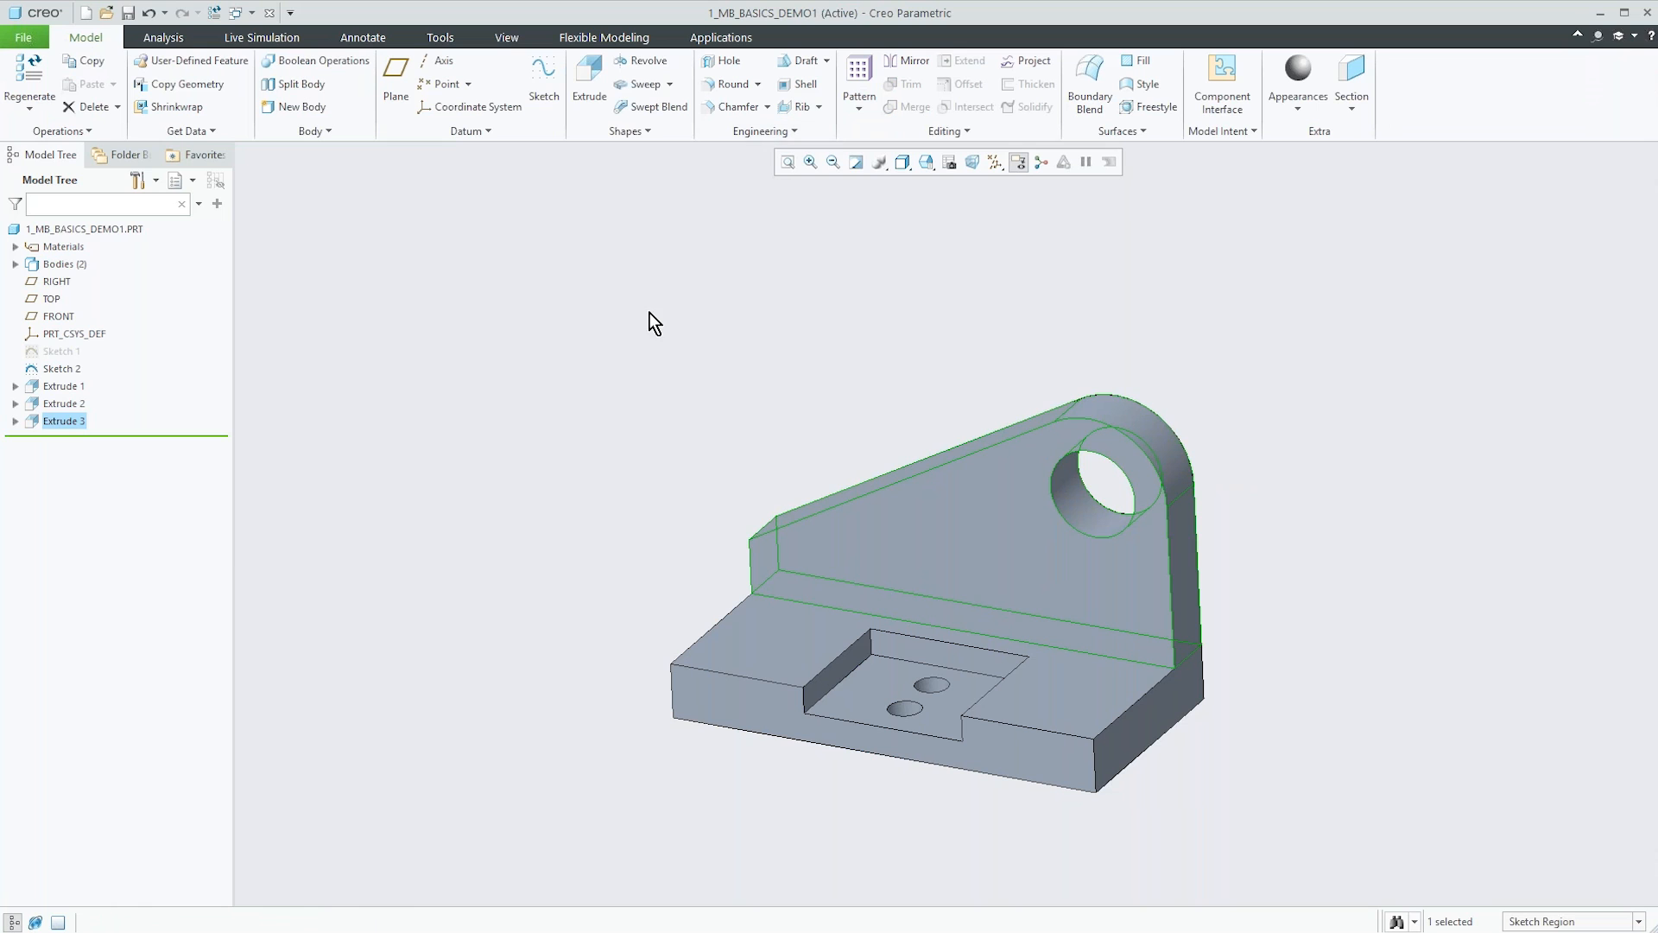
Apply a yellow appearance to Body 2, the upright bracket plate.
{"action": "mouse_move", "coordinate": [779, 594]}
{"action": "middle_mouse_down"}
{"action": "mouse_move", "coordinate": [703, 563]}
{"action": "mouse_move", "coordinate": [769, 580]}
{"action": "middle_mouse_up"}
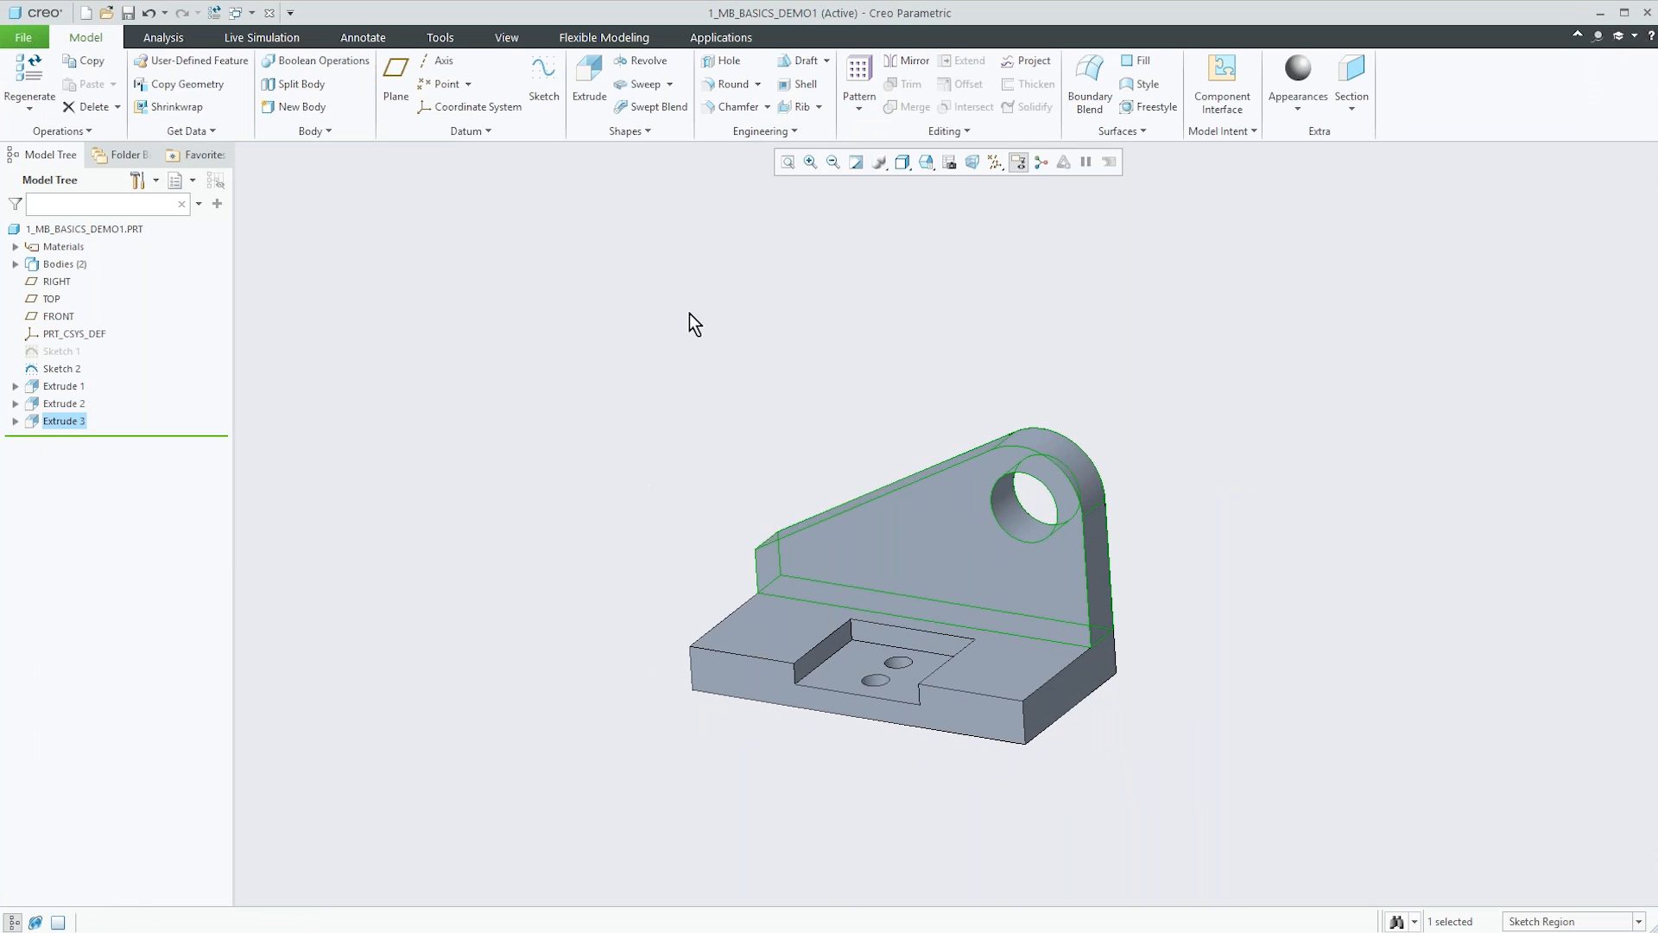
{"action": "left_click", "coordinate": [1306, 102]}
{"action": "left_click", "coordinate": [1290, 265]}
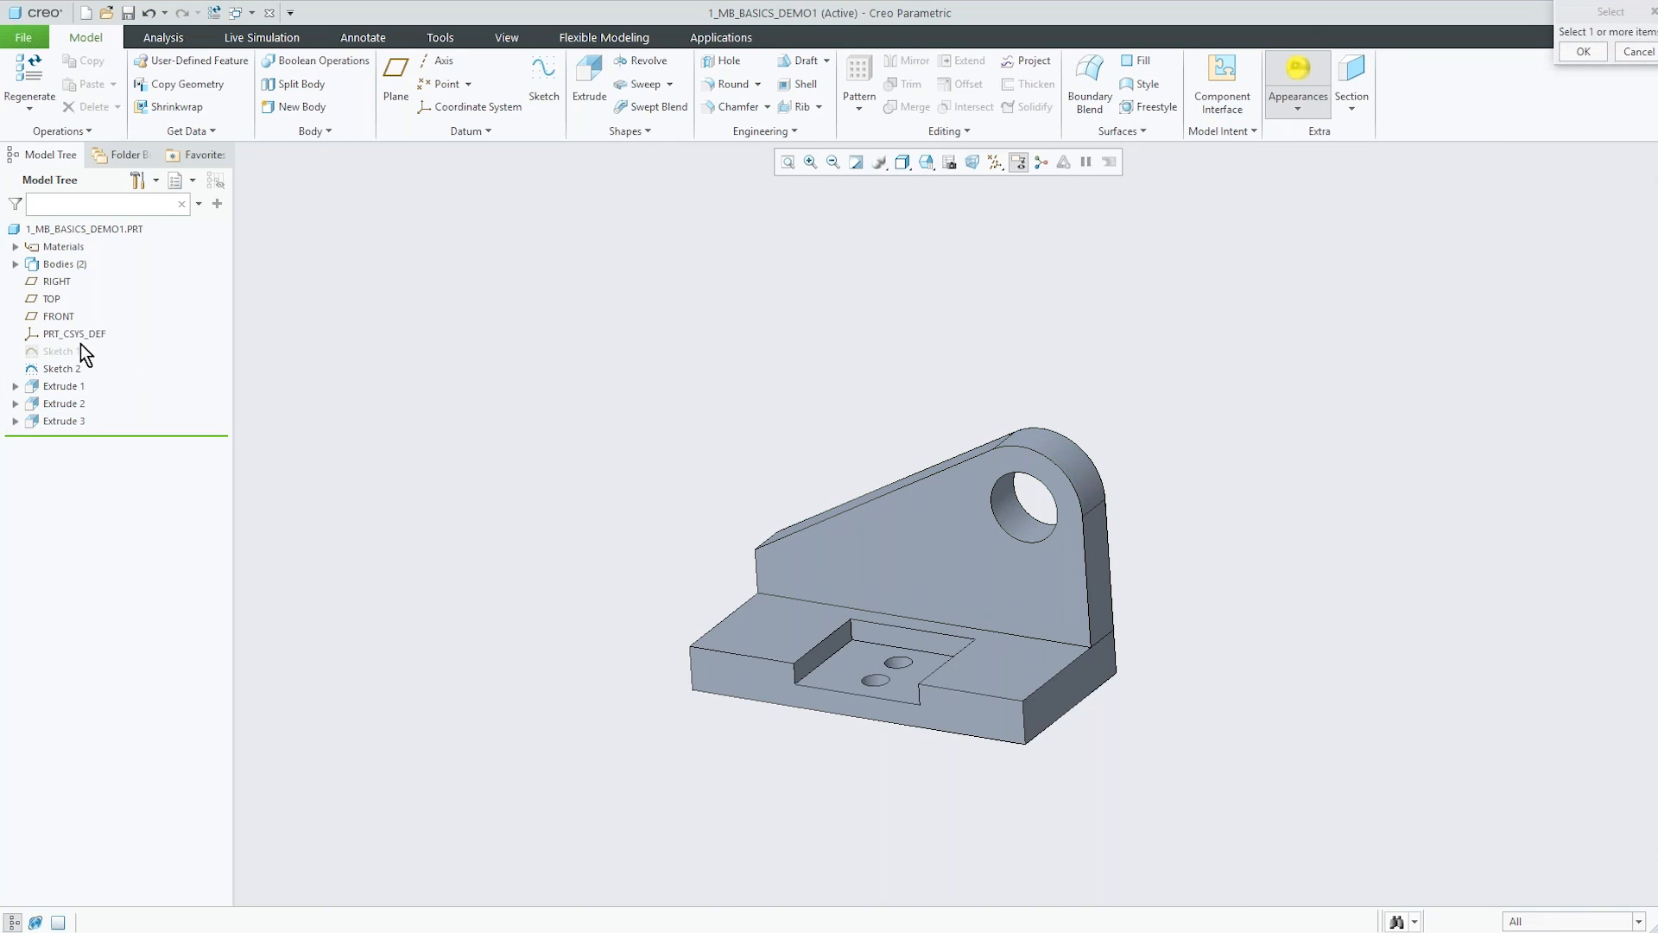
{"action": "left_click", "coordinate": [16, 264]}
{"action": "left_click", "coordinate": [78, 298]}
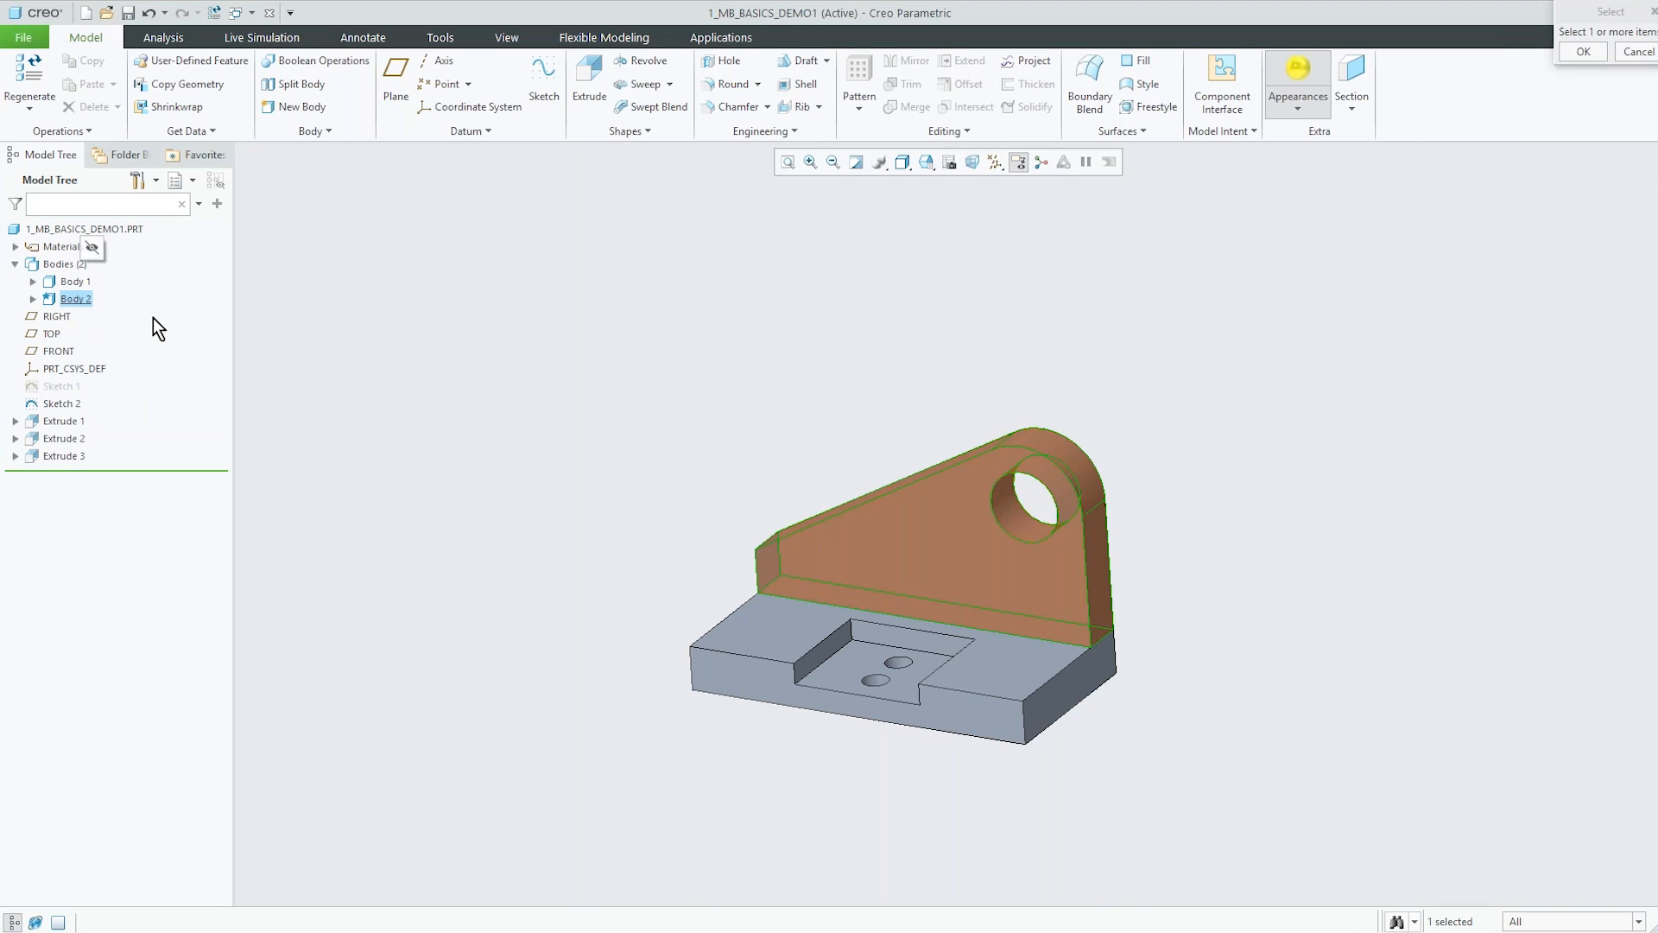
{"action": "middle_click", "coordinate": [295, 328]}
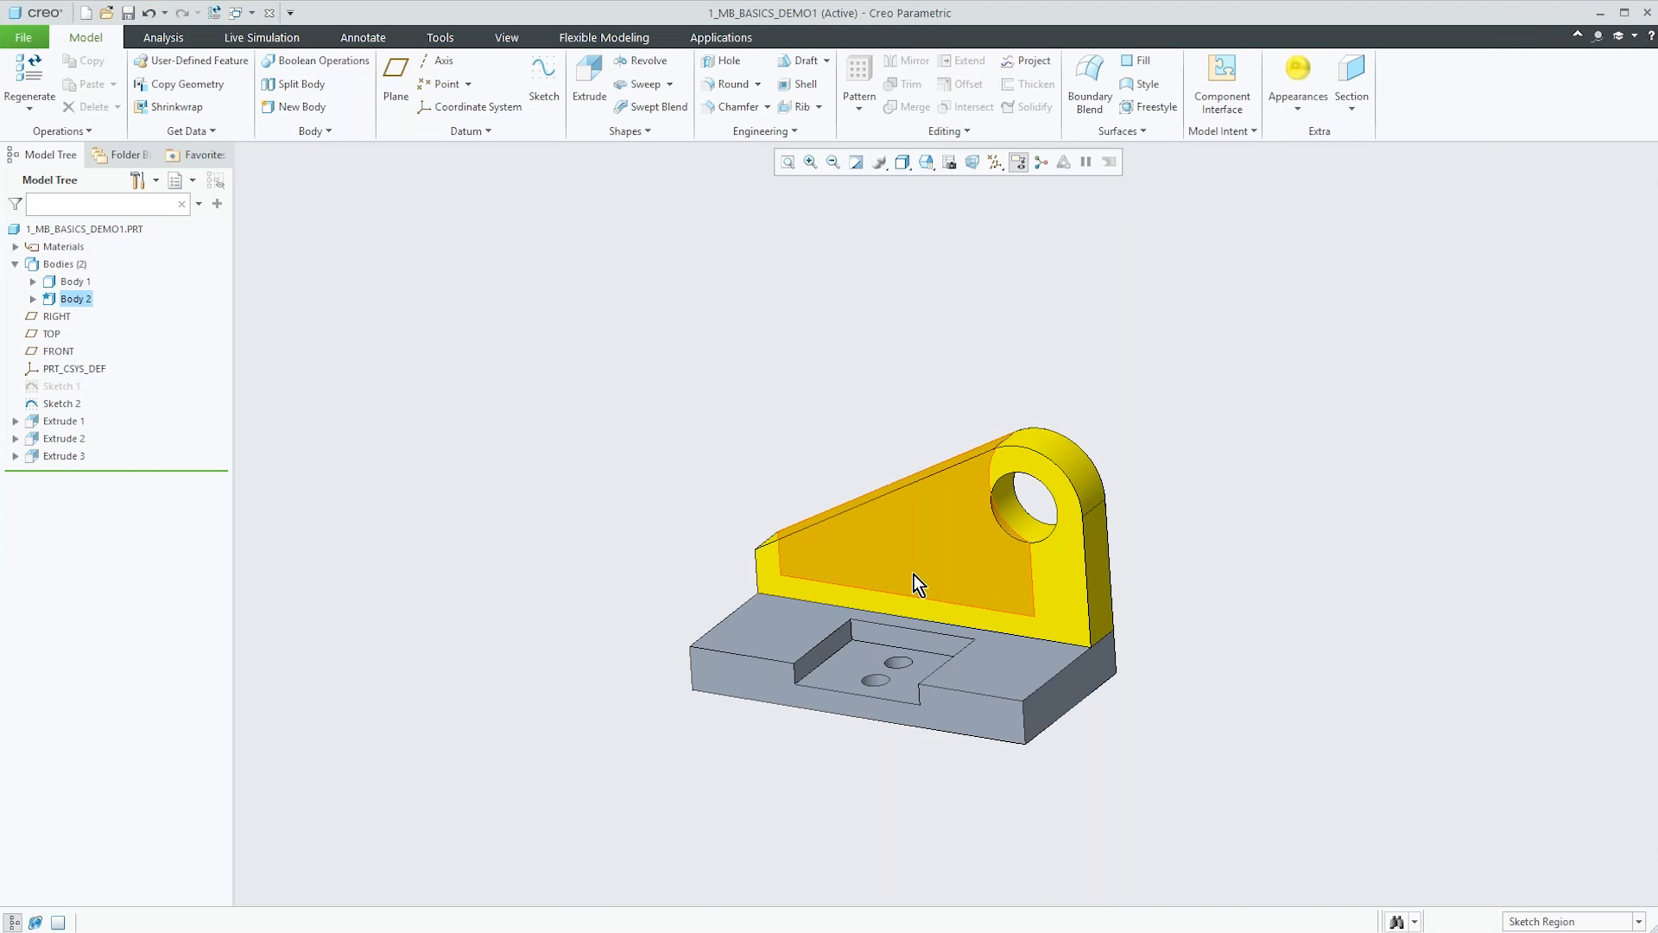
Expand Body 1 and Body 2 to examine their materials and contributing features, and review the commands available for Body 2.
{"action": "left_click", "coordinate": [32, 282]}
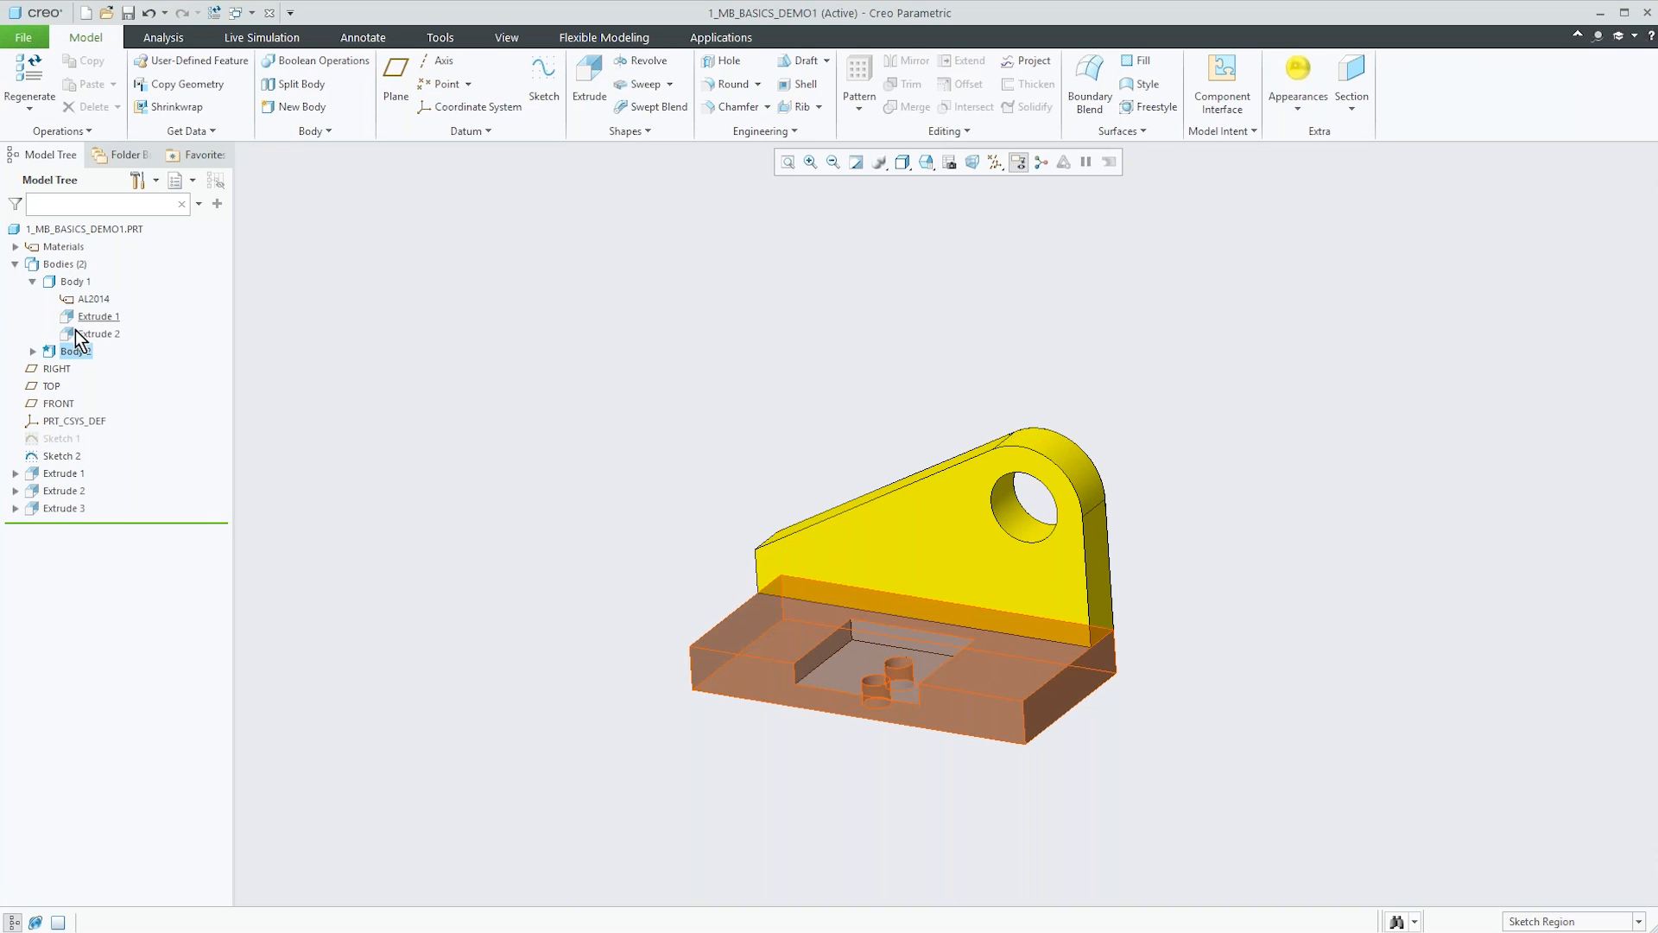
{"action": "left_click", "coordinate": [32, 352]}
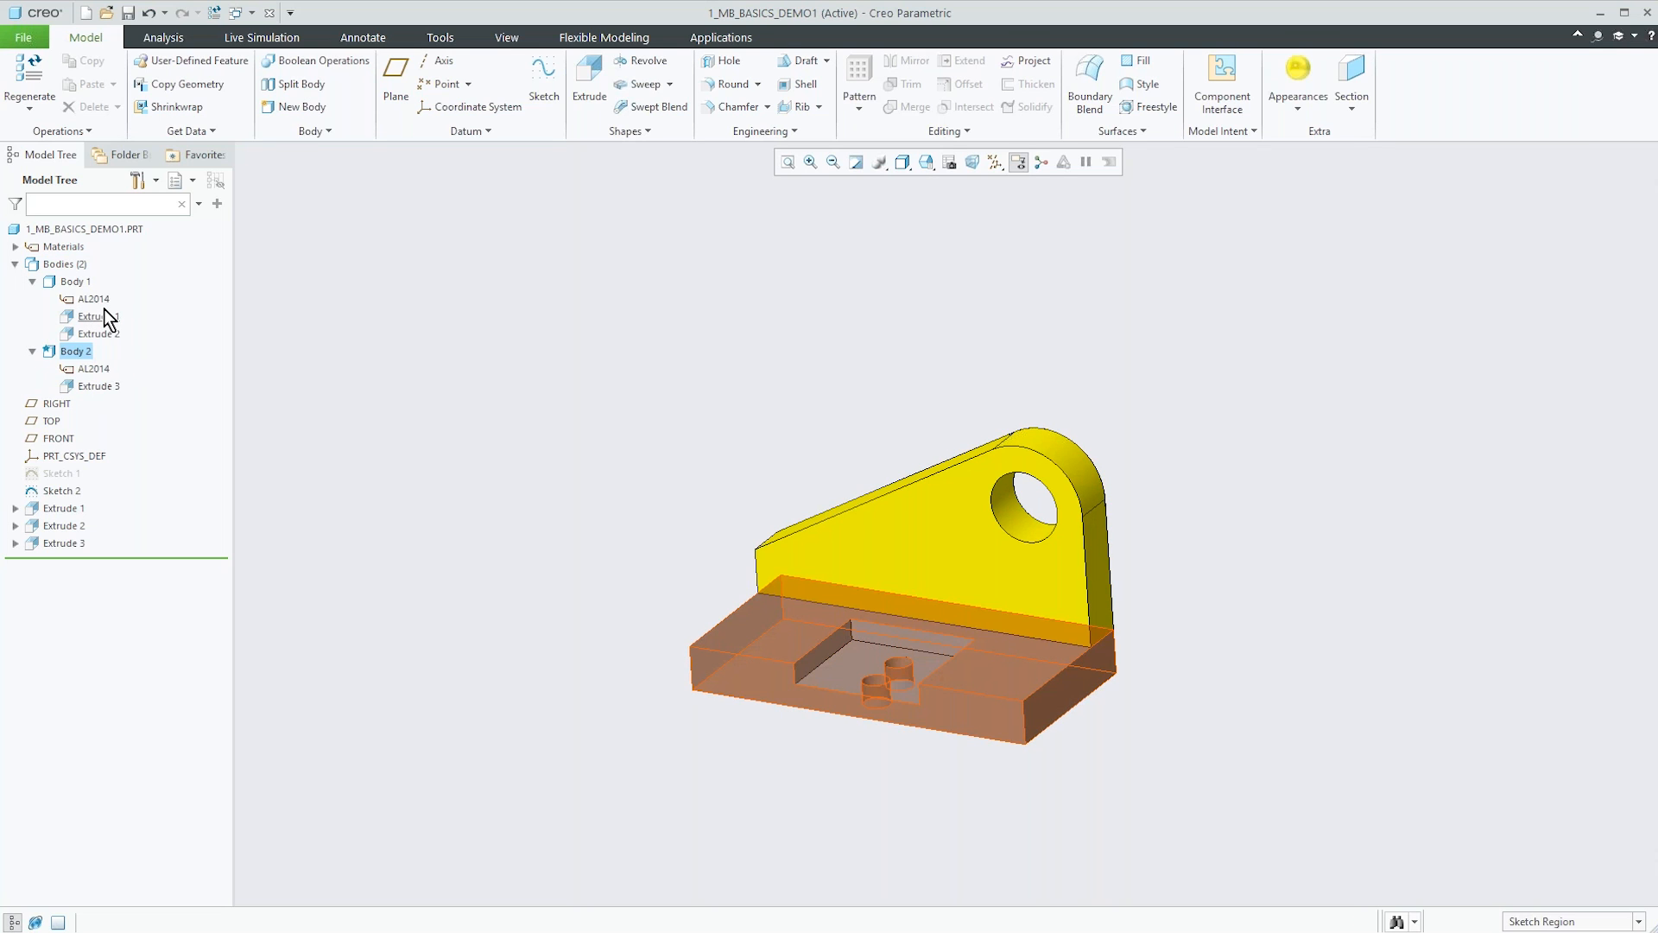
{"action": "right_click", "coordinate": [86, 367]}
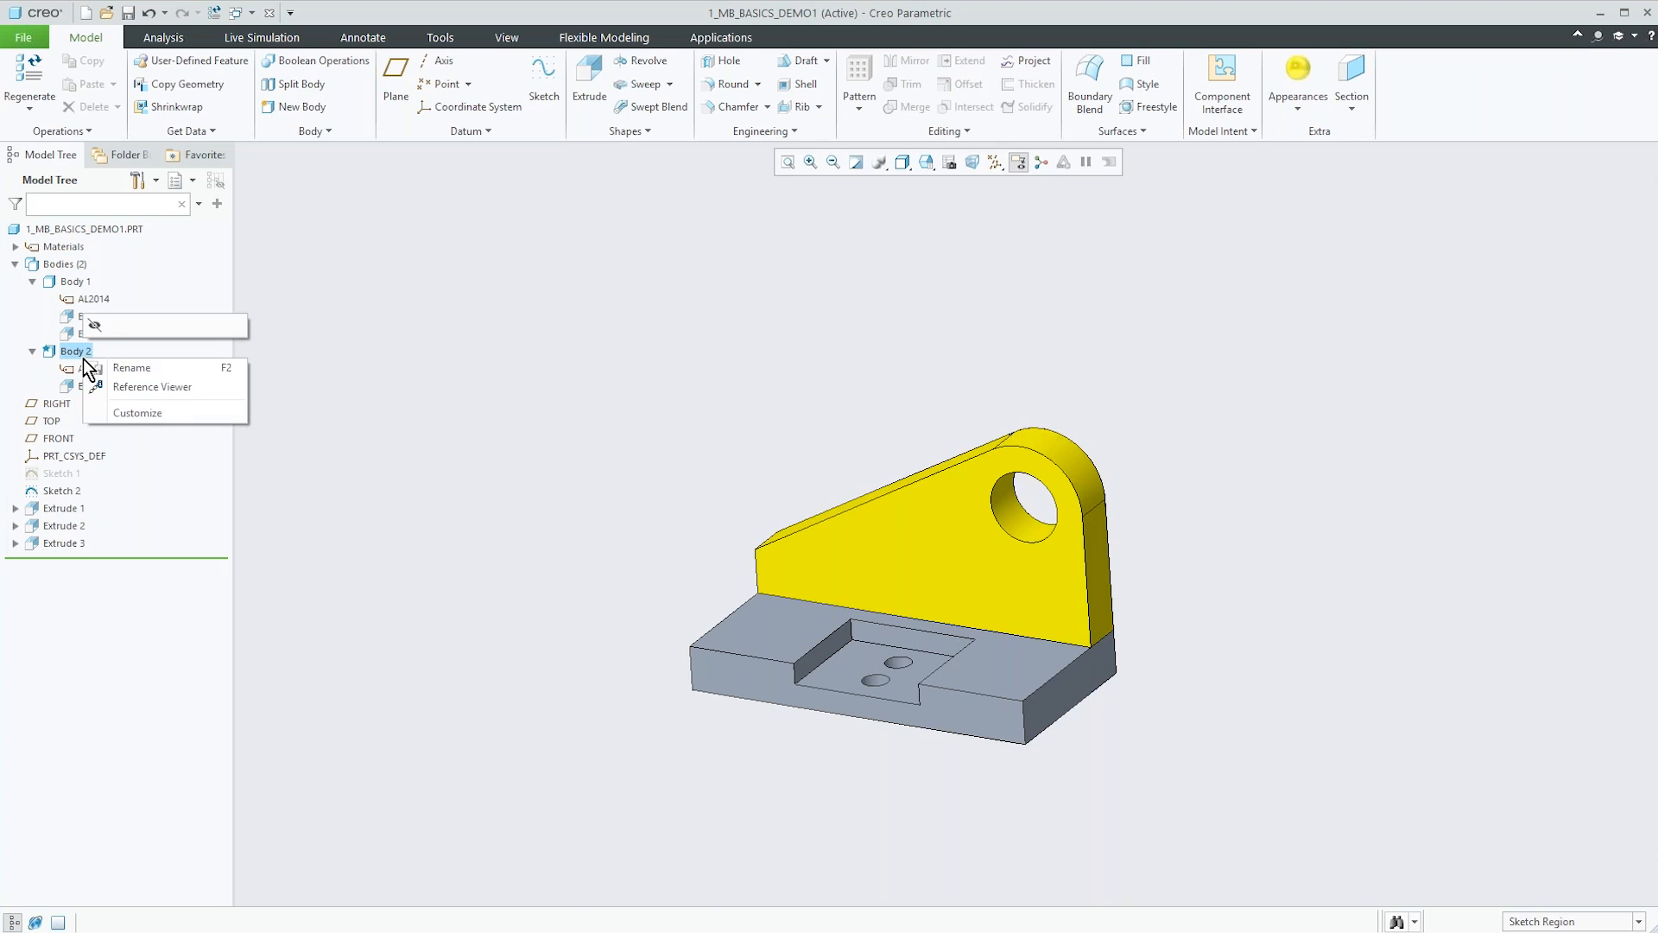
{"action": "left_click", "coordinate": [314, 262]}
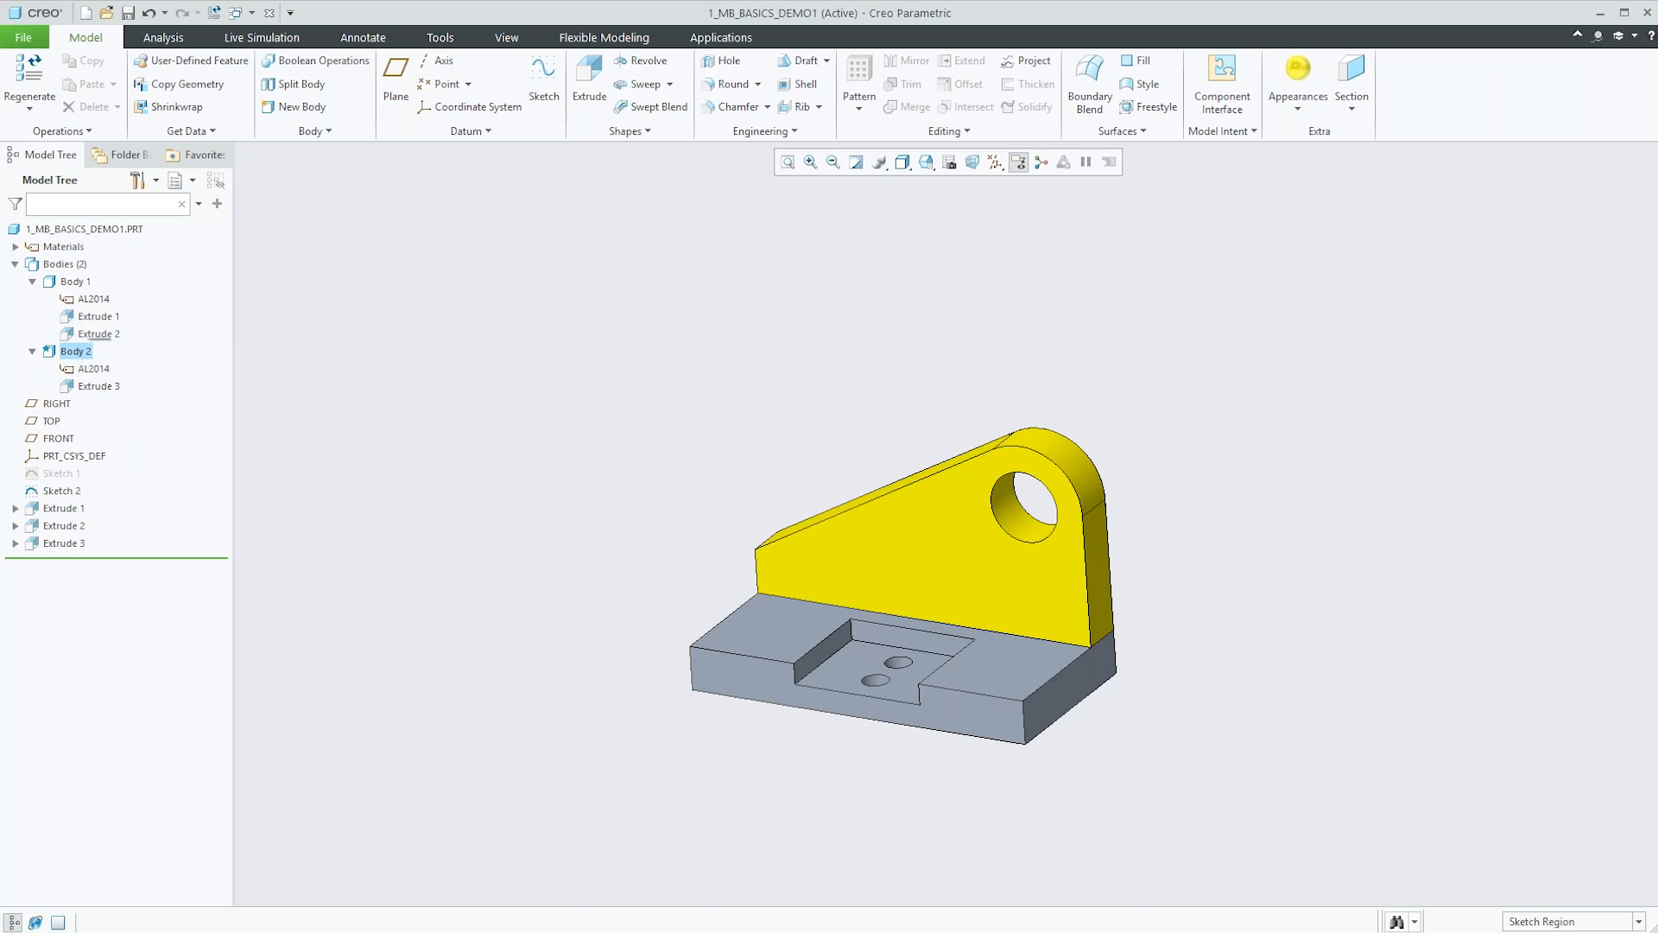
{"action": "right_click", "coordinate": [87, 363]}
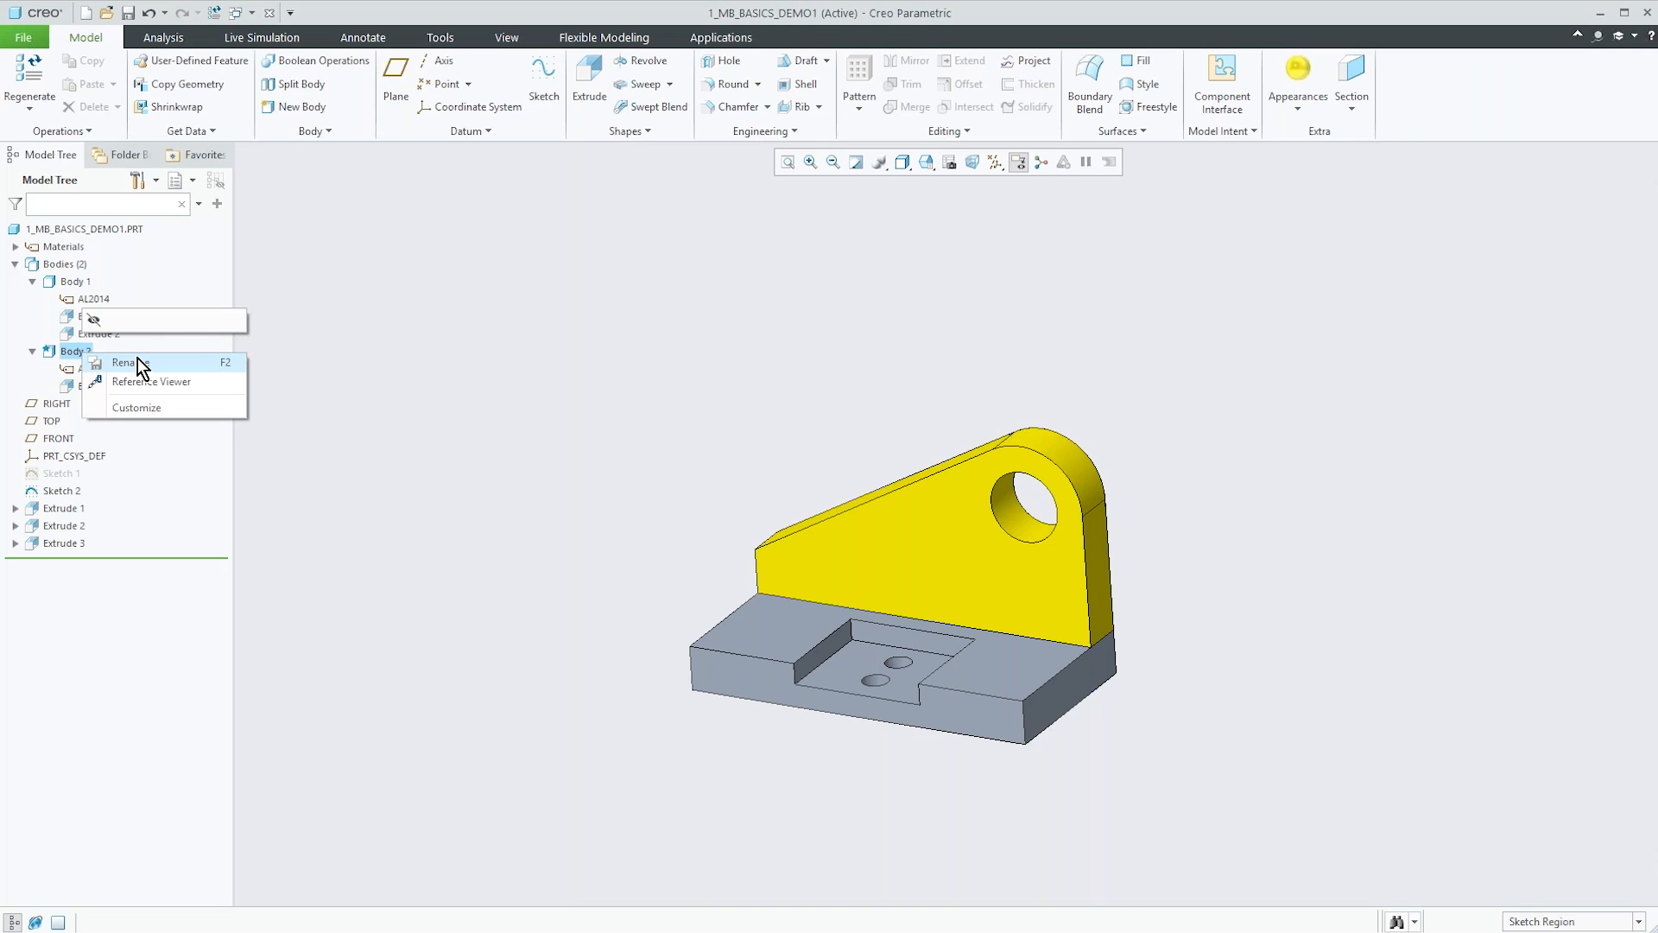
{"action": "left_click", "coordinate": [297, 299]}
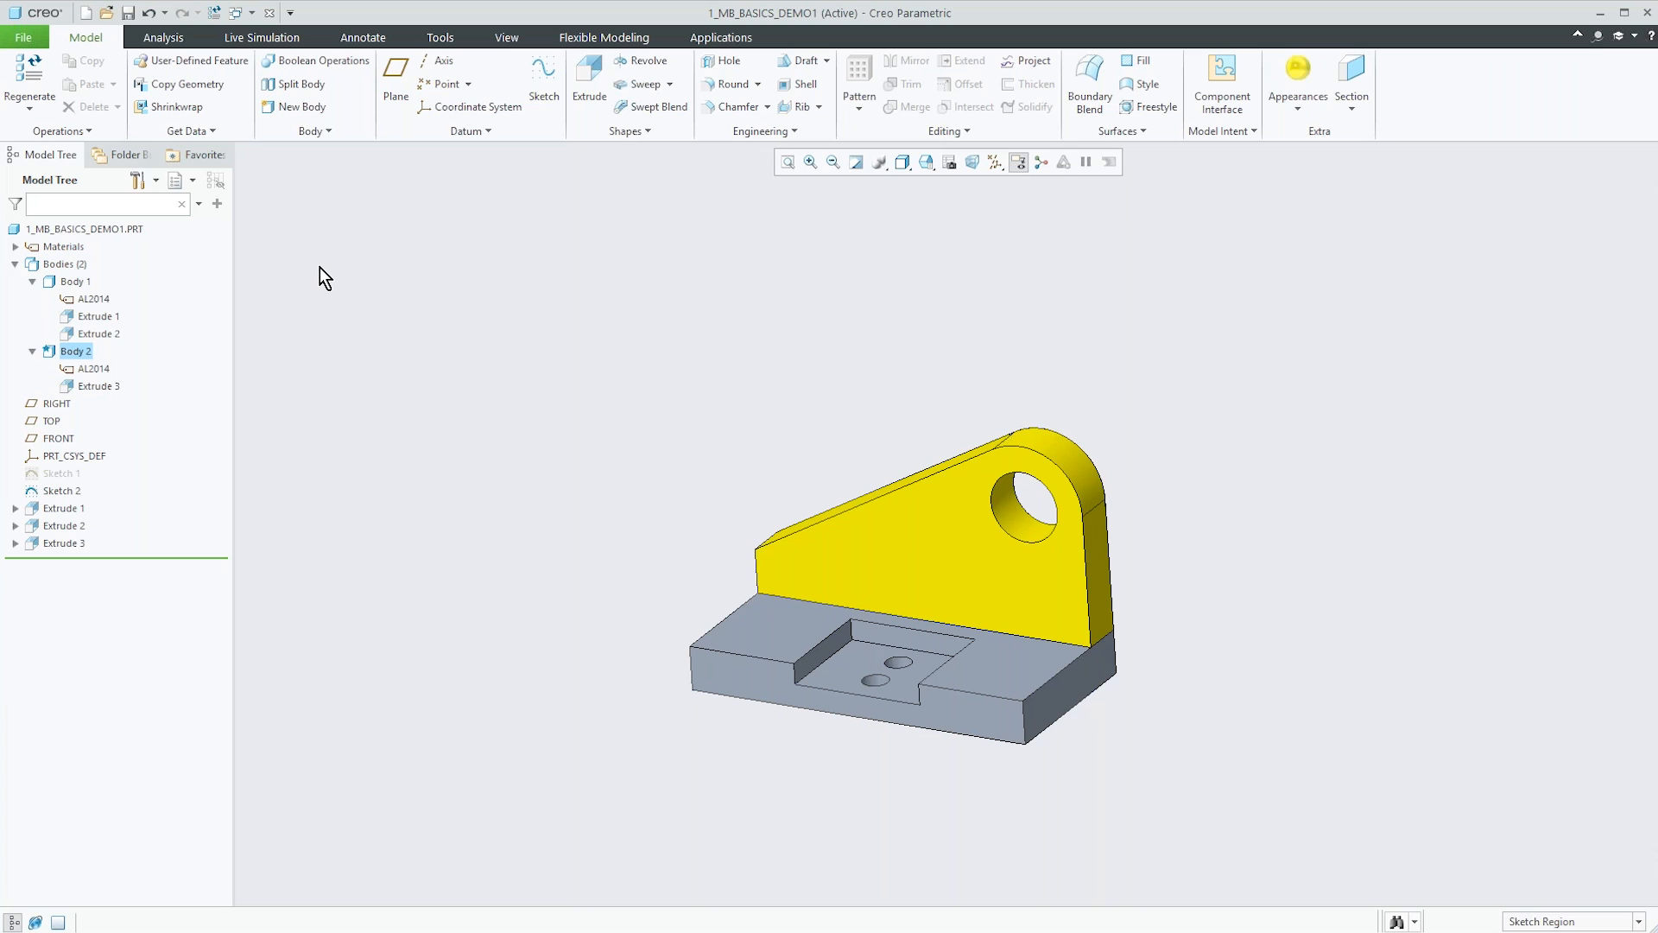
{"action": "mouse_move", "coordinate": [577, 392]}
{"action": "middle_mouse_down"}
{"action": "mouse_move", "coordinate": [544, 387]}
{"action": "mouse_move", "coordinate": [582, 391]}
{"action": "middle_mouse_up"}
{"action": "scroll", "coordinate": [570, 388], "scroll_direction": "up", "scroll_amount": 2}
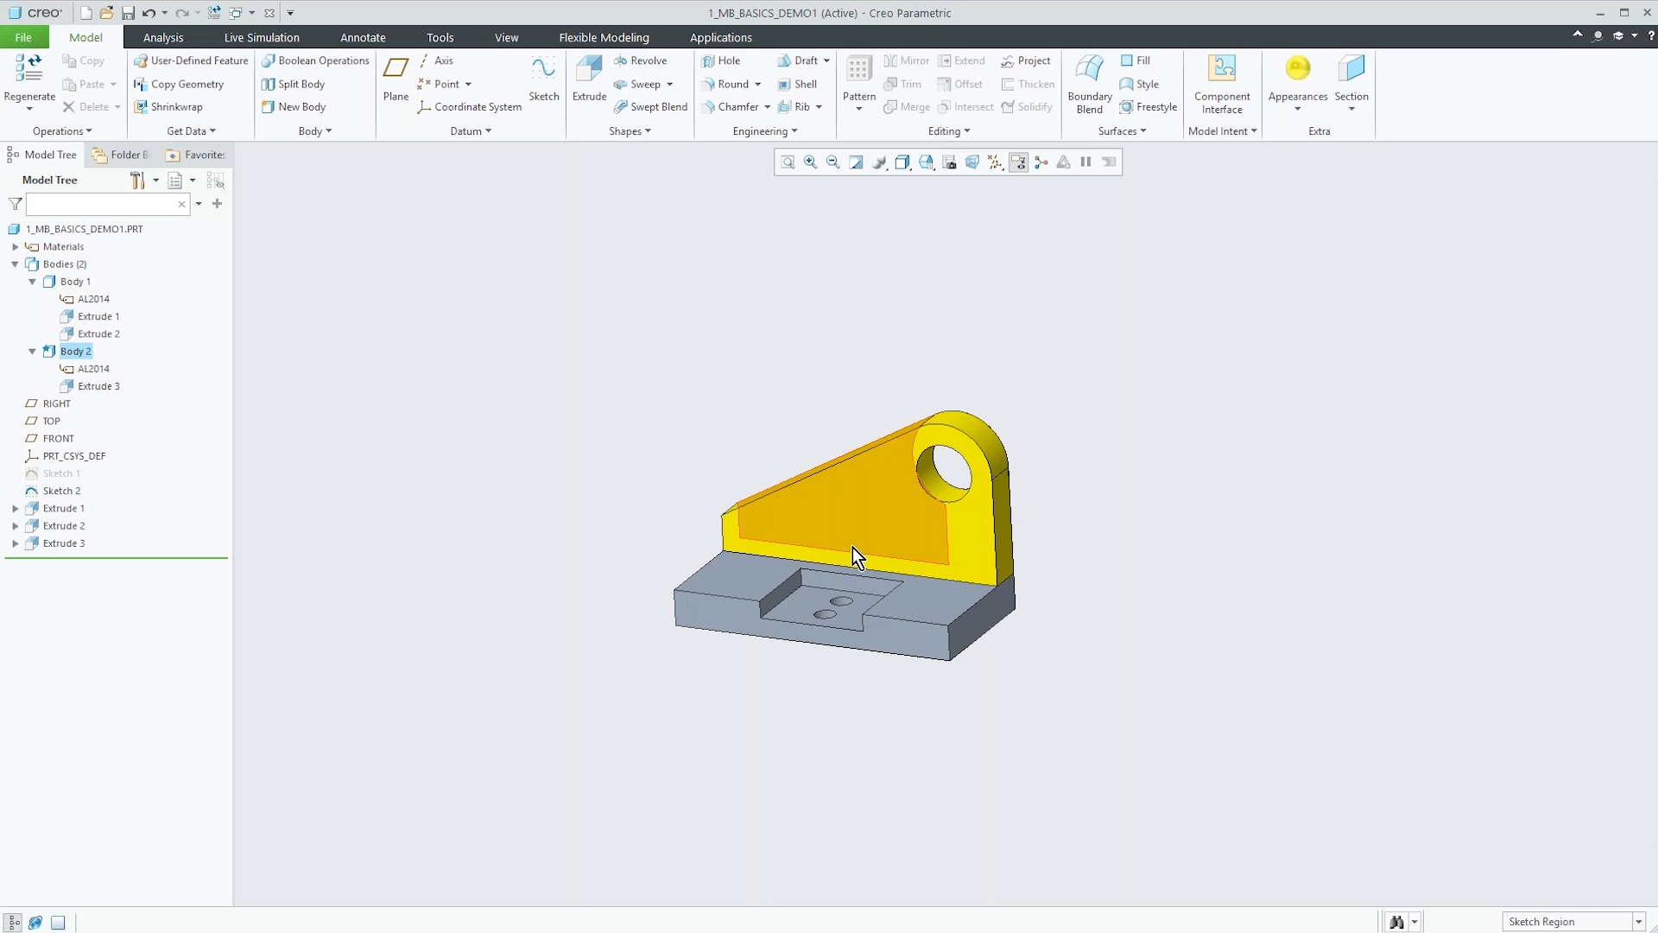
Extrude the ring region around the bore and the leg region below it 8.60 over the base, adding material to the yellow bracket.
{"action": "scroll", "coordinate": [852, 547], "scroll_direction": "up", "scroll_amount": 2}
{"action": "scroll", "coordinate": [850, 553], "scroll_direction": "down", "scroll_amount": 3}
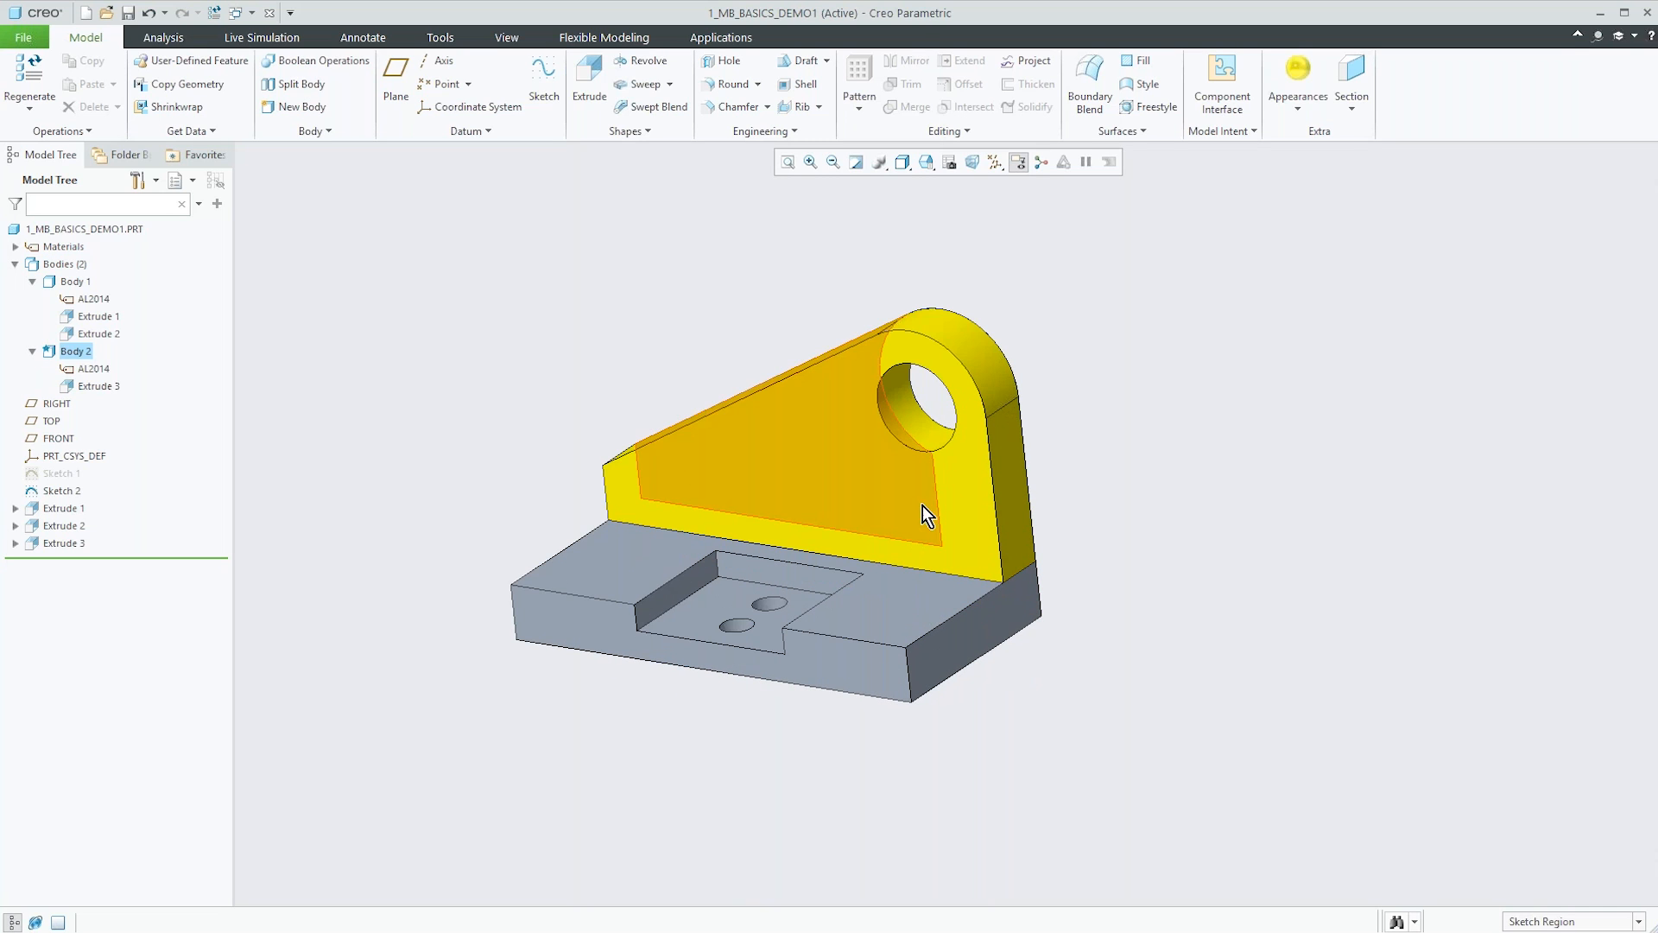
{"action": "left_click", "coordinate": [942, 412]}
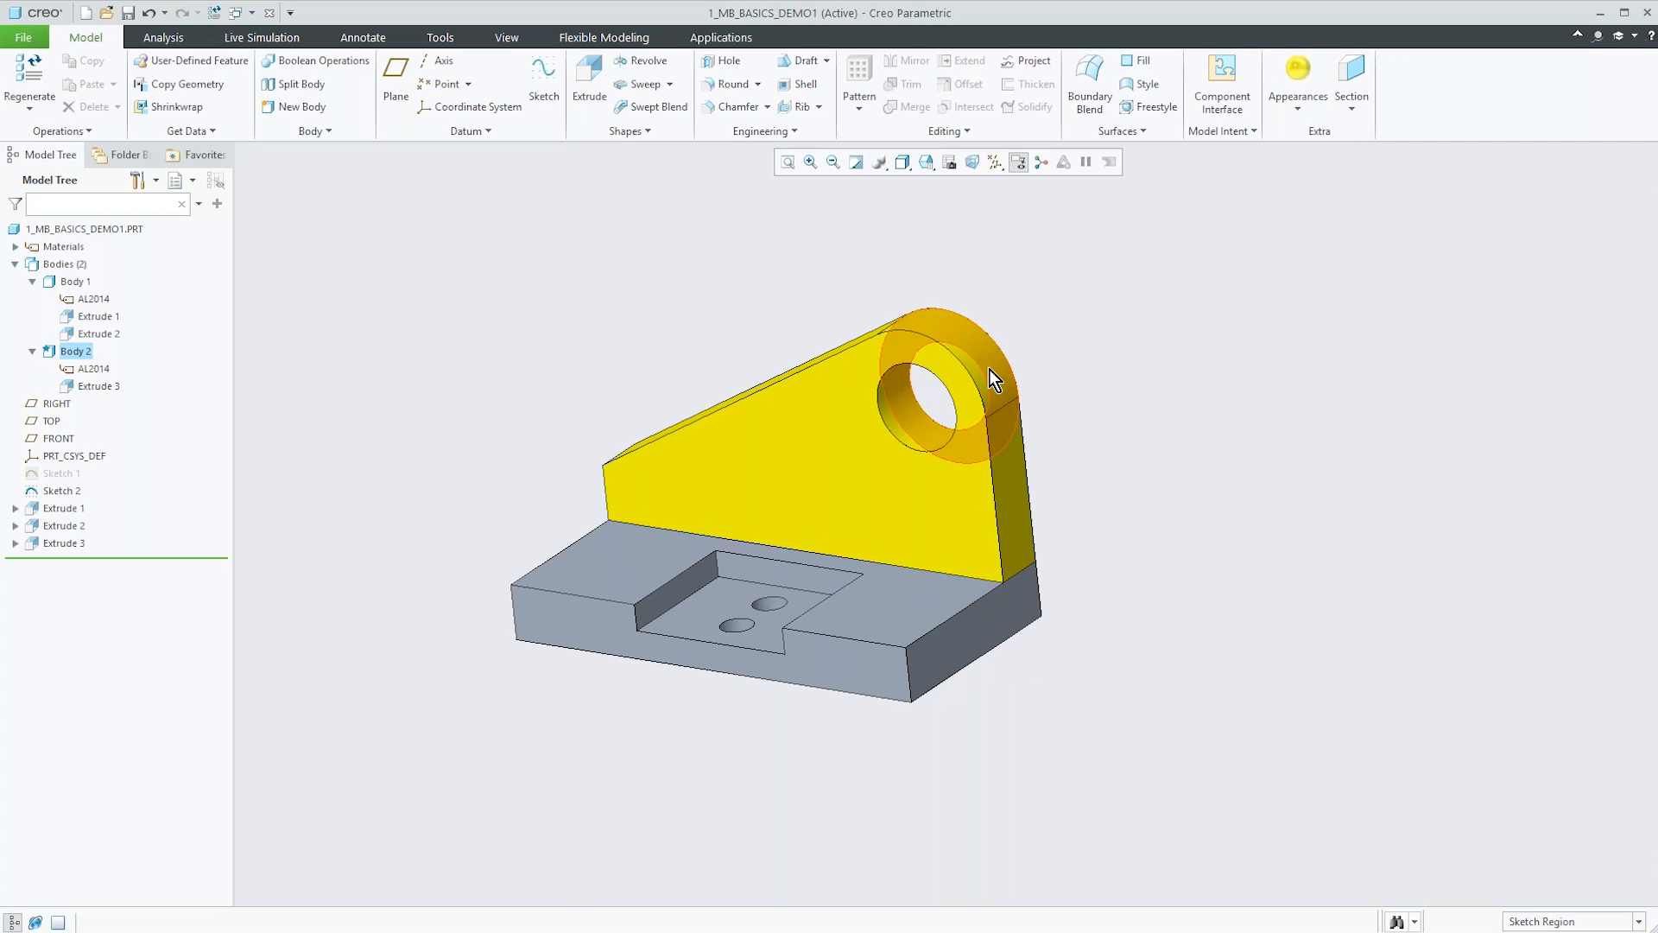
{"action": "left_click", "coordinate": [962, 517], "text": "ctrl"}
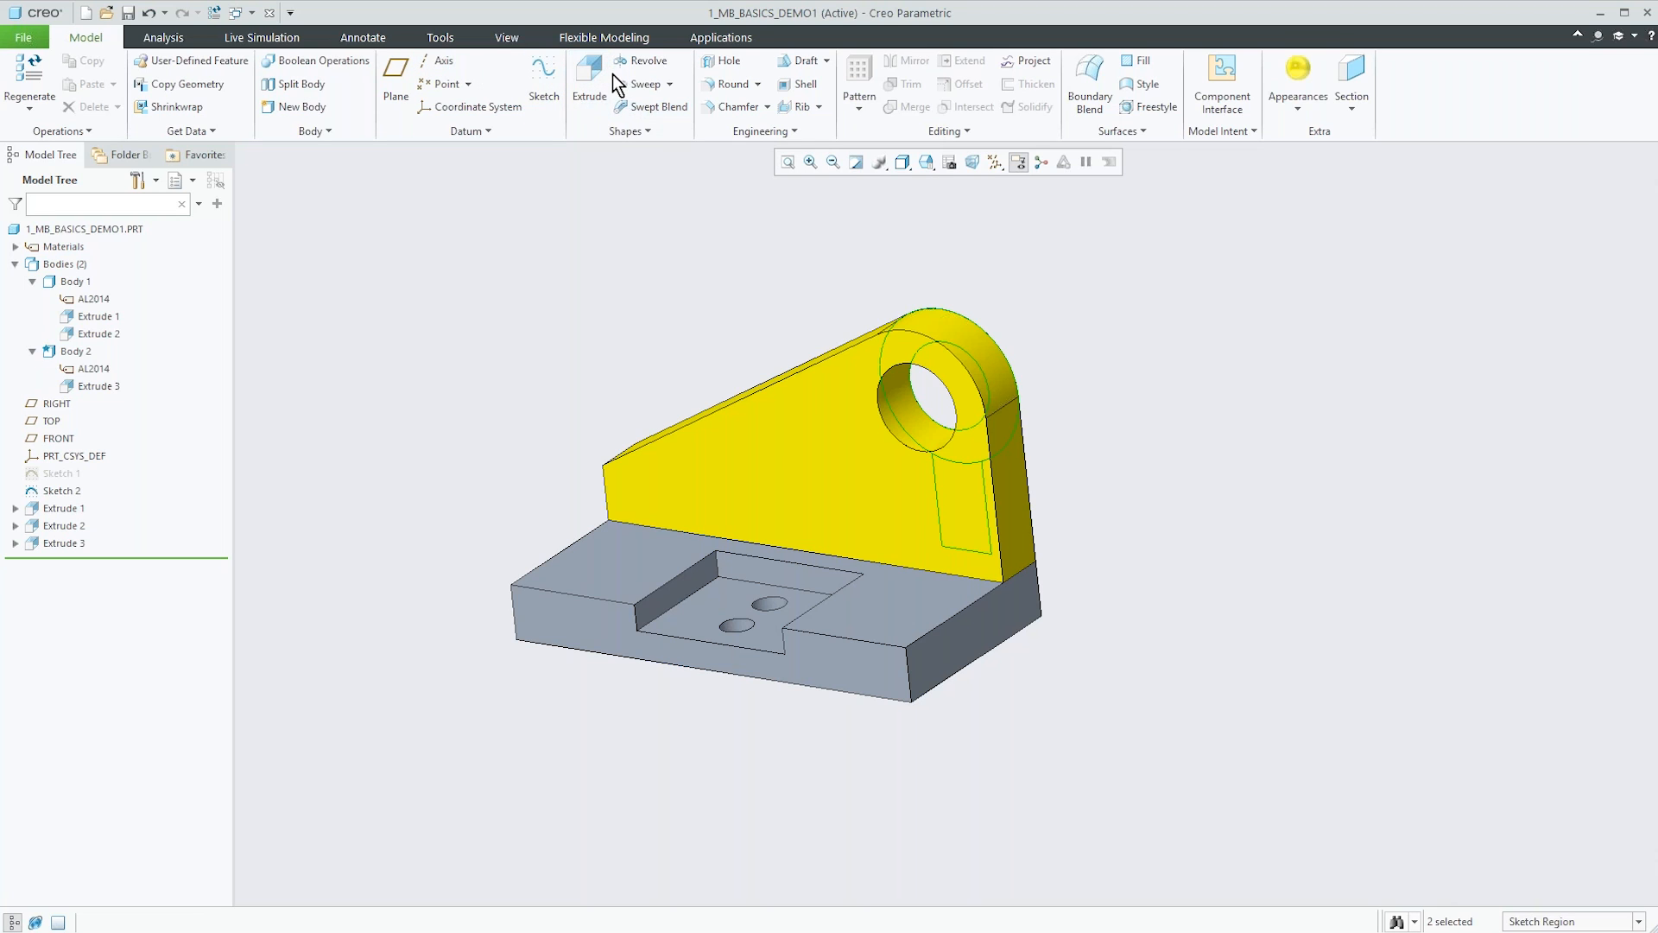
{"action": "left_click", "coordinate": [590, 78]}
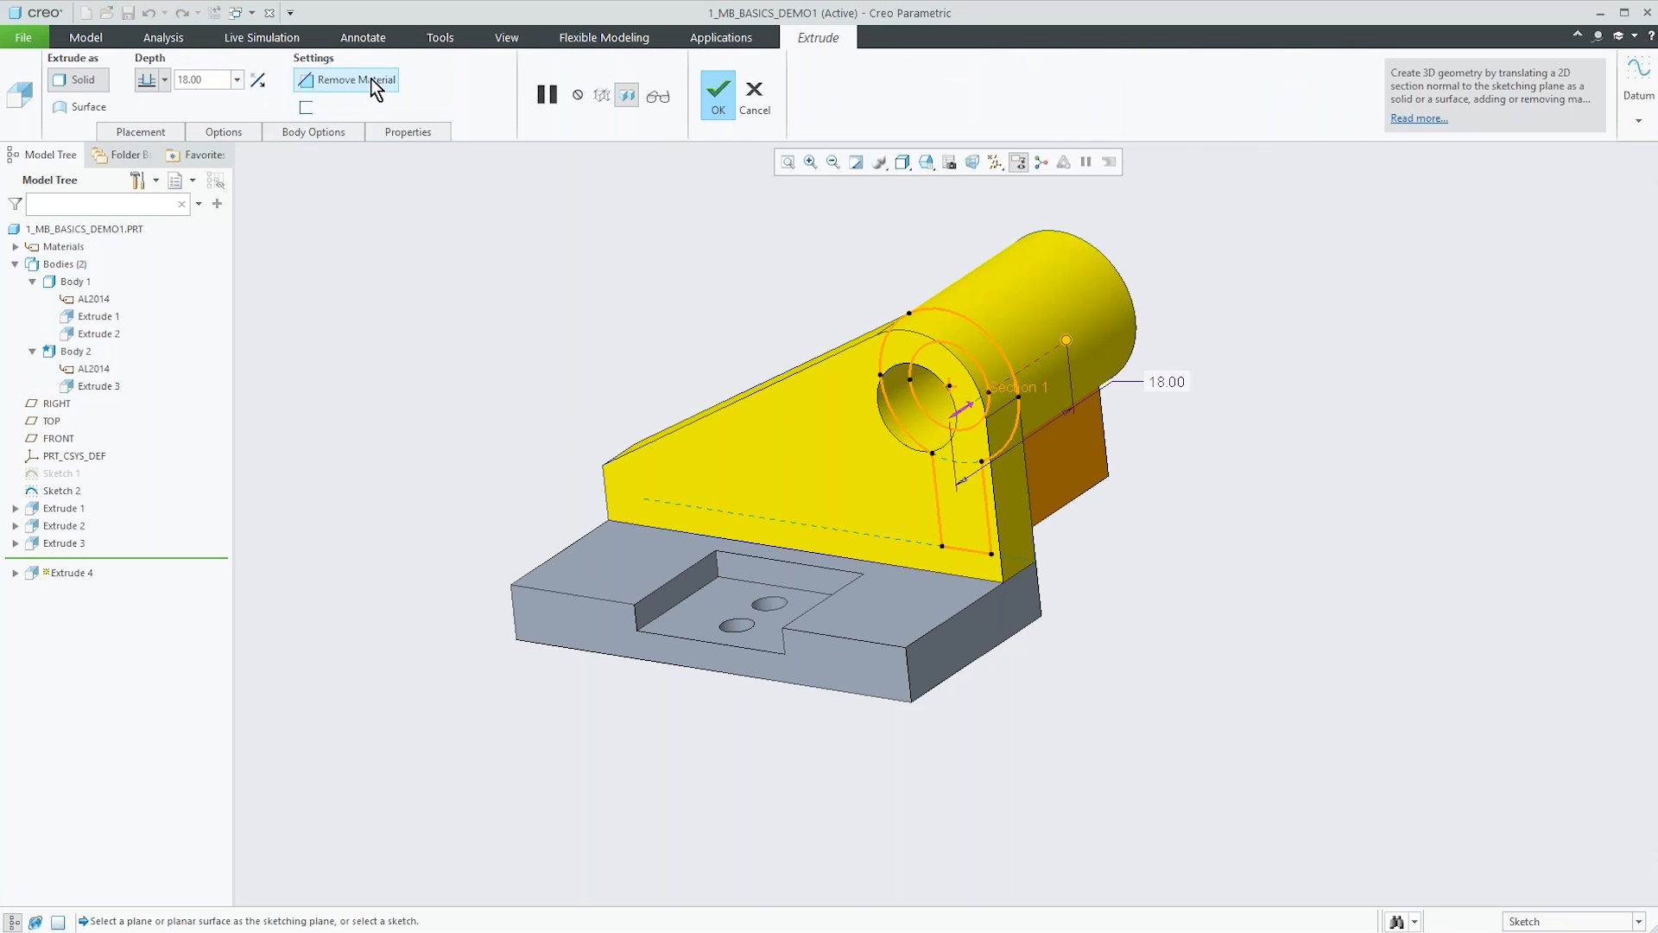
{"action": "left_click", "coordinate": [256, 84]}
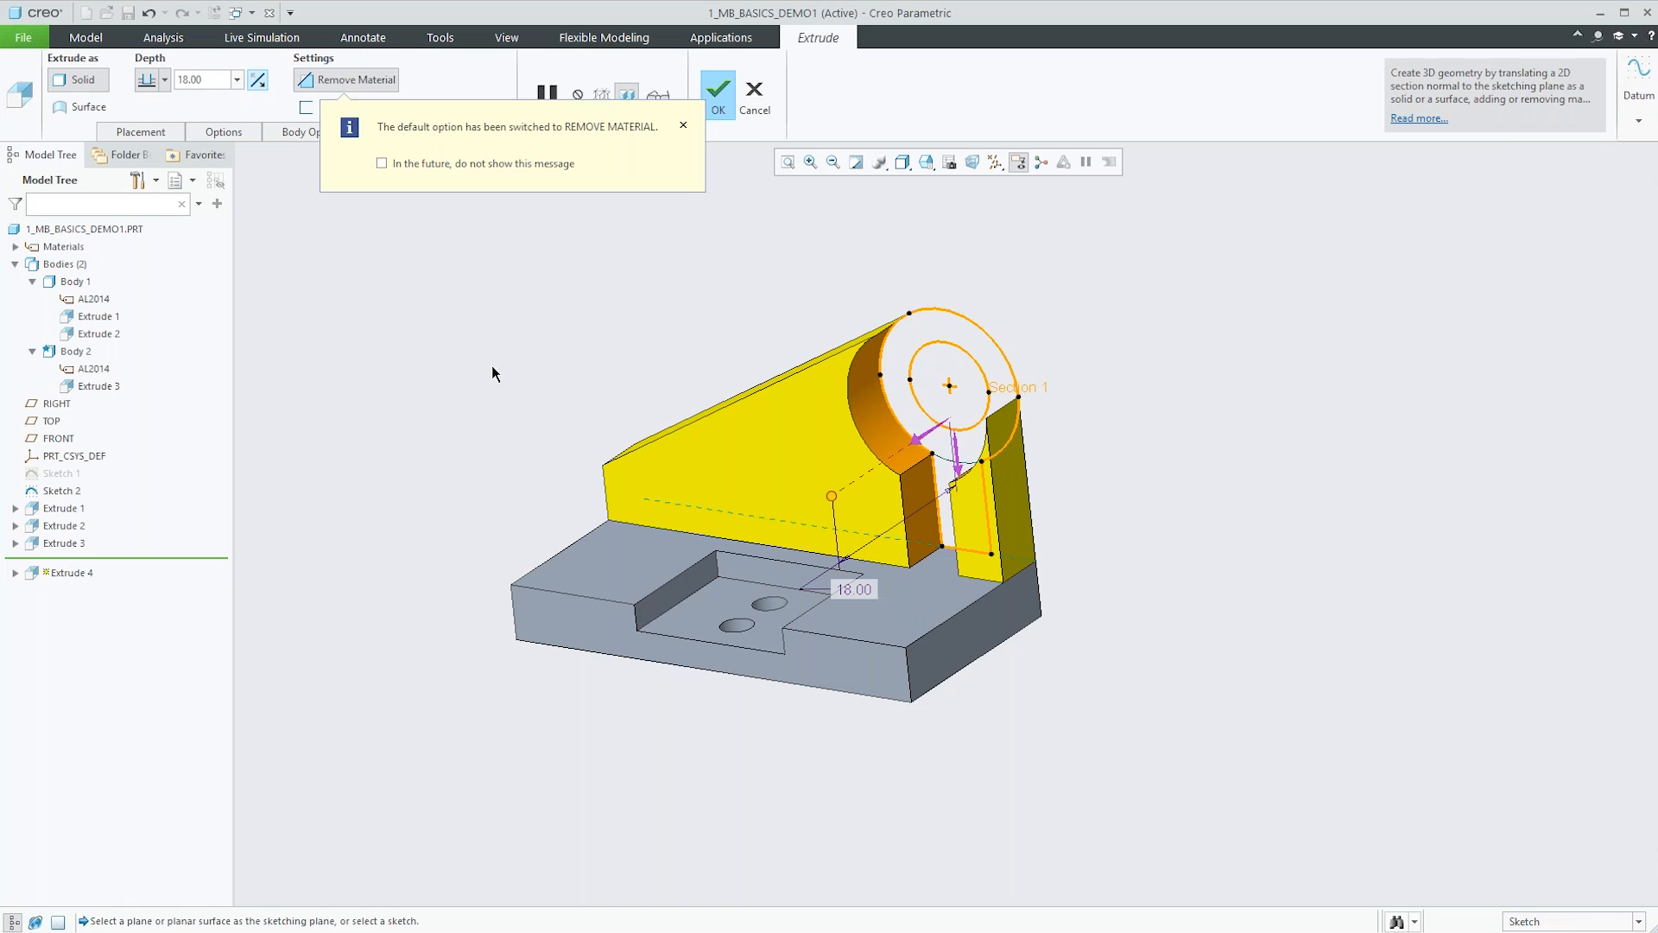
{"action": "left_click", "coordinate": [360, 75]}
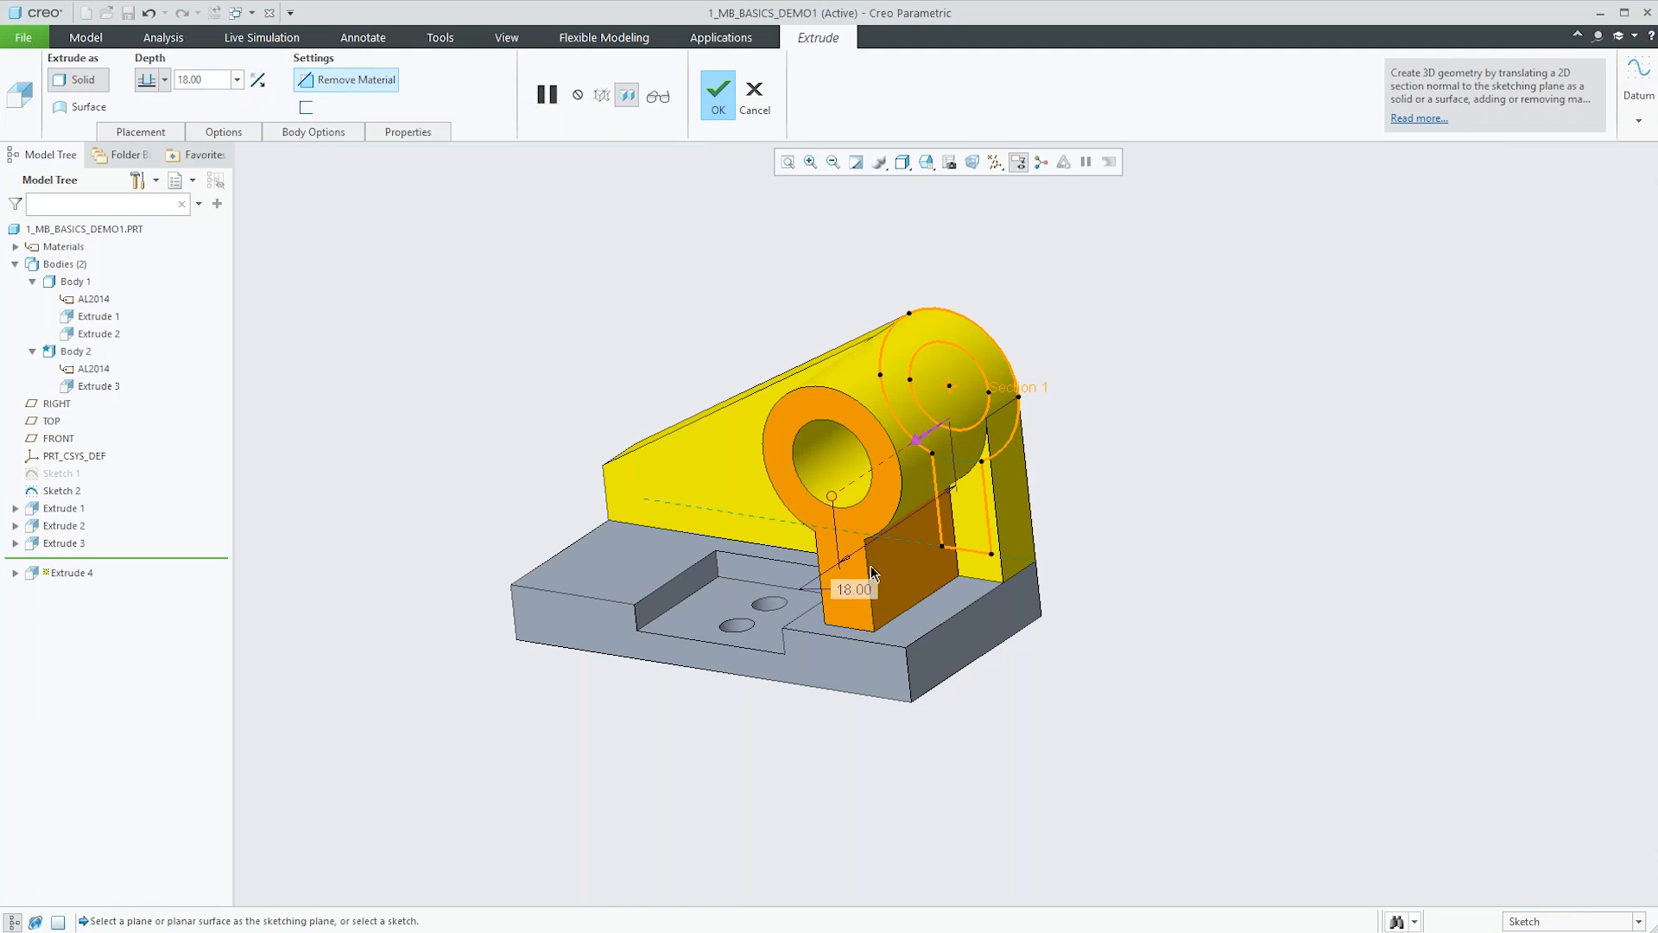
{"action": "left_click_drag", "start_coordinate": [833, 507], "coordinate": [903, 477]}
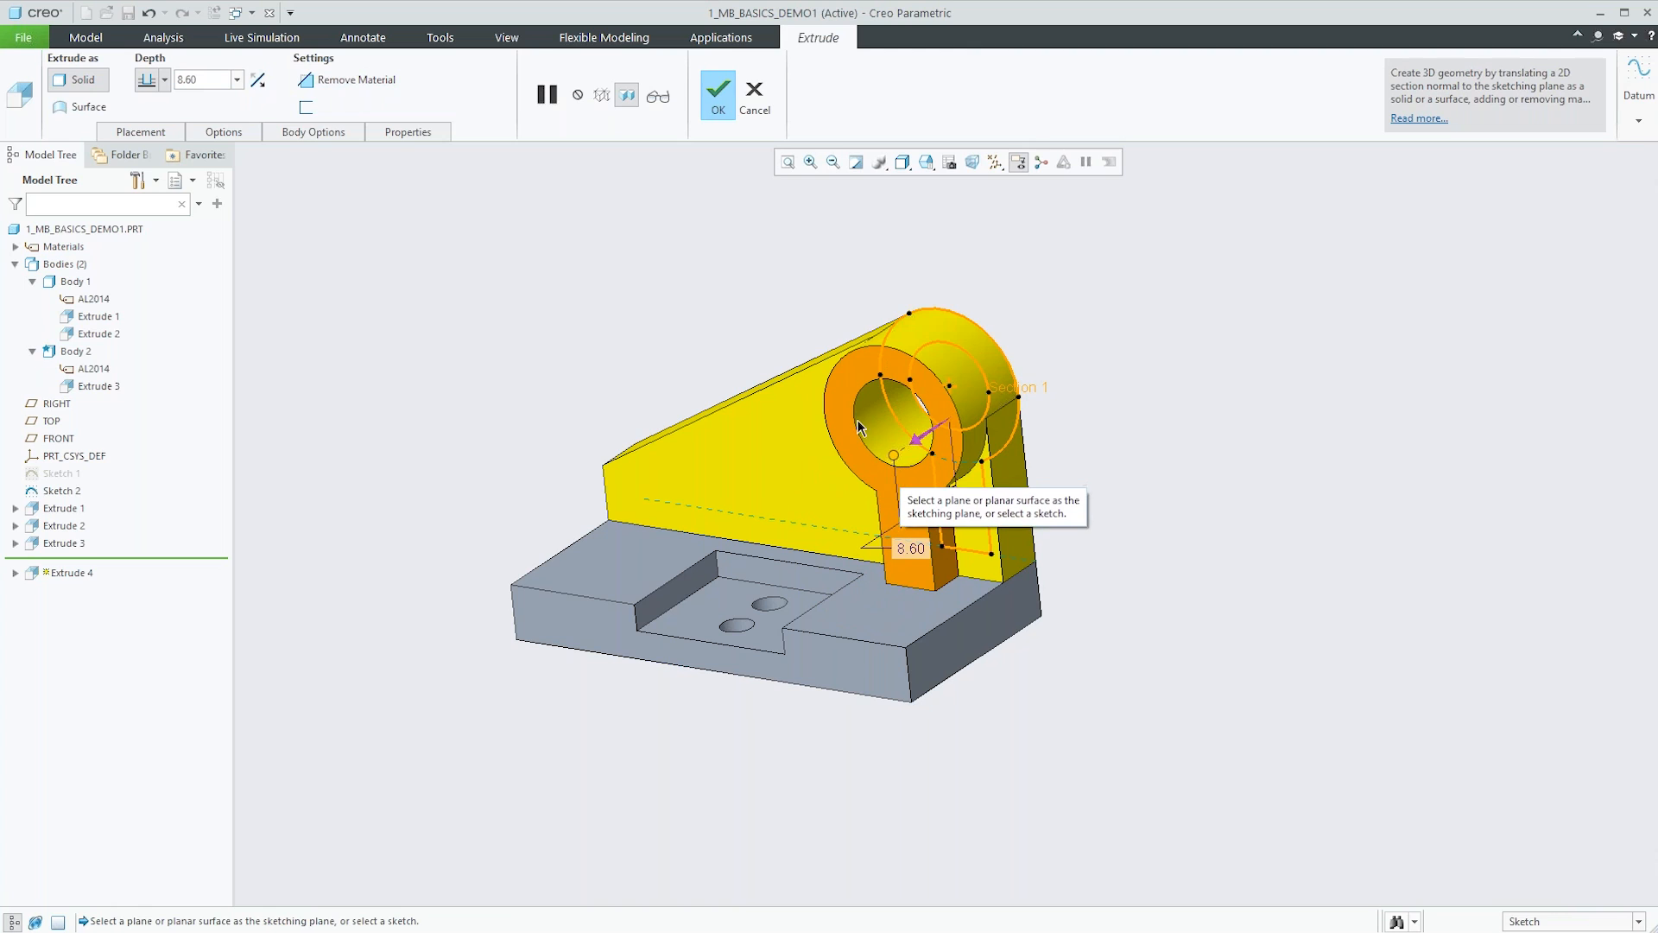
{"action": "left_click", "coordinate": [718, 83]}
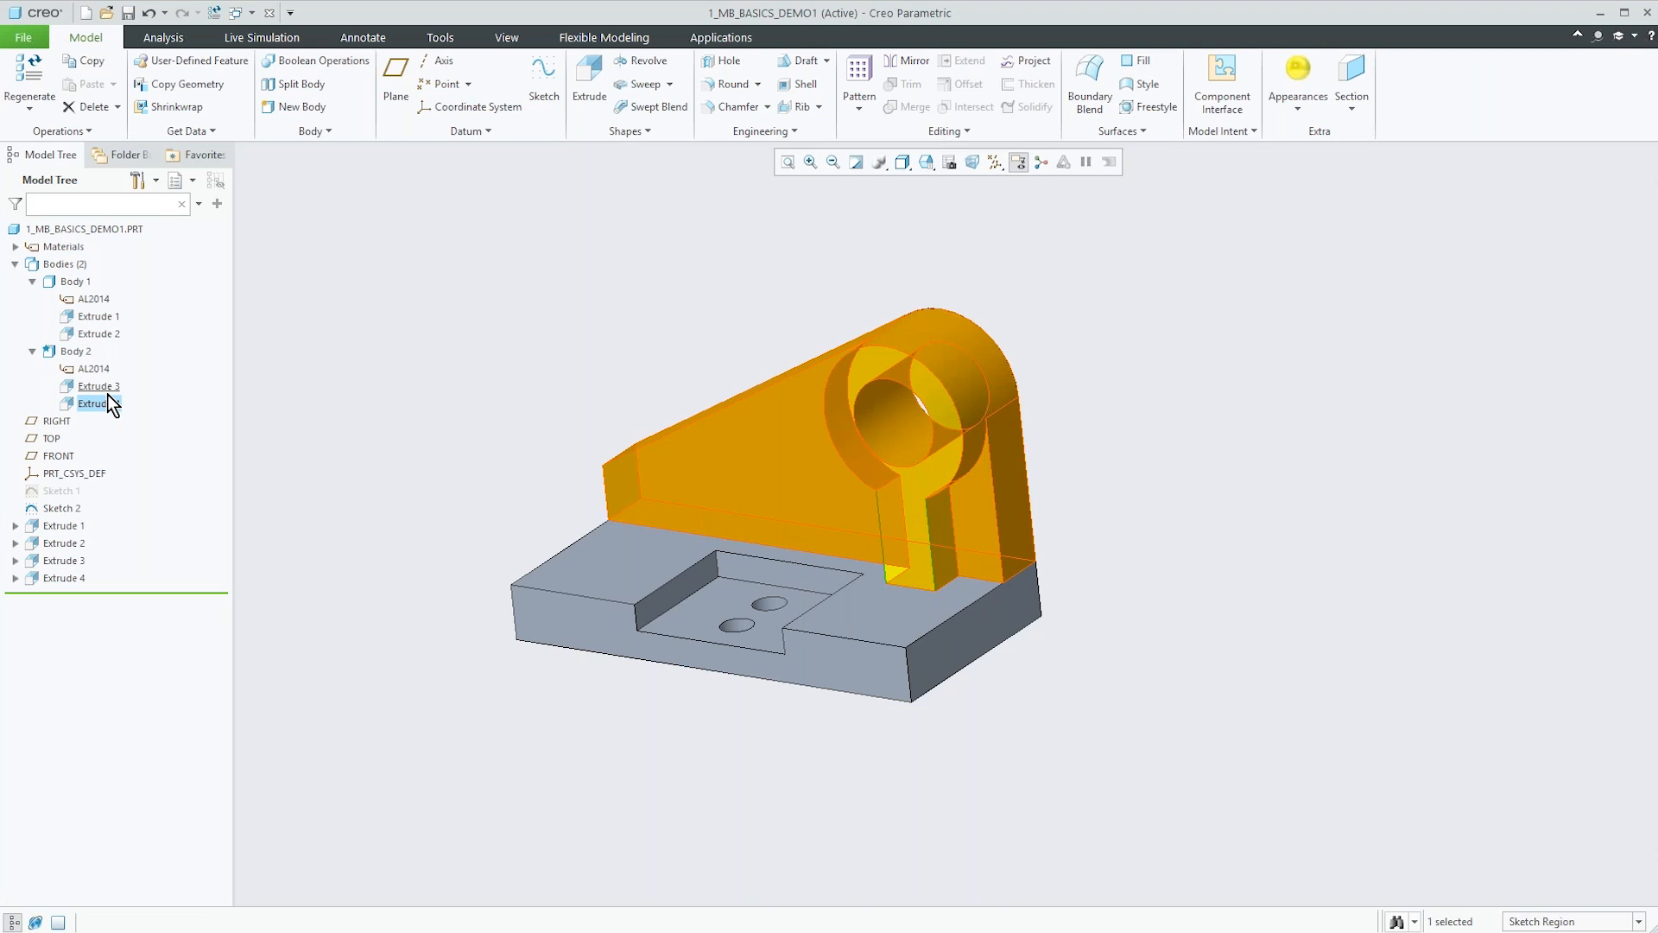
{"action": "left_click", "coordinate": [472, 288]}
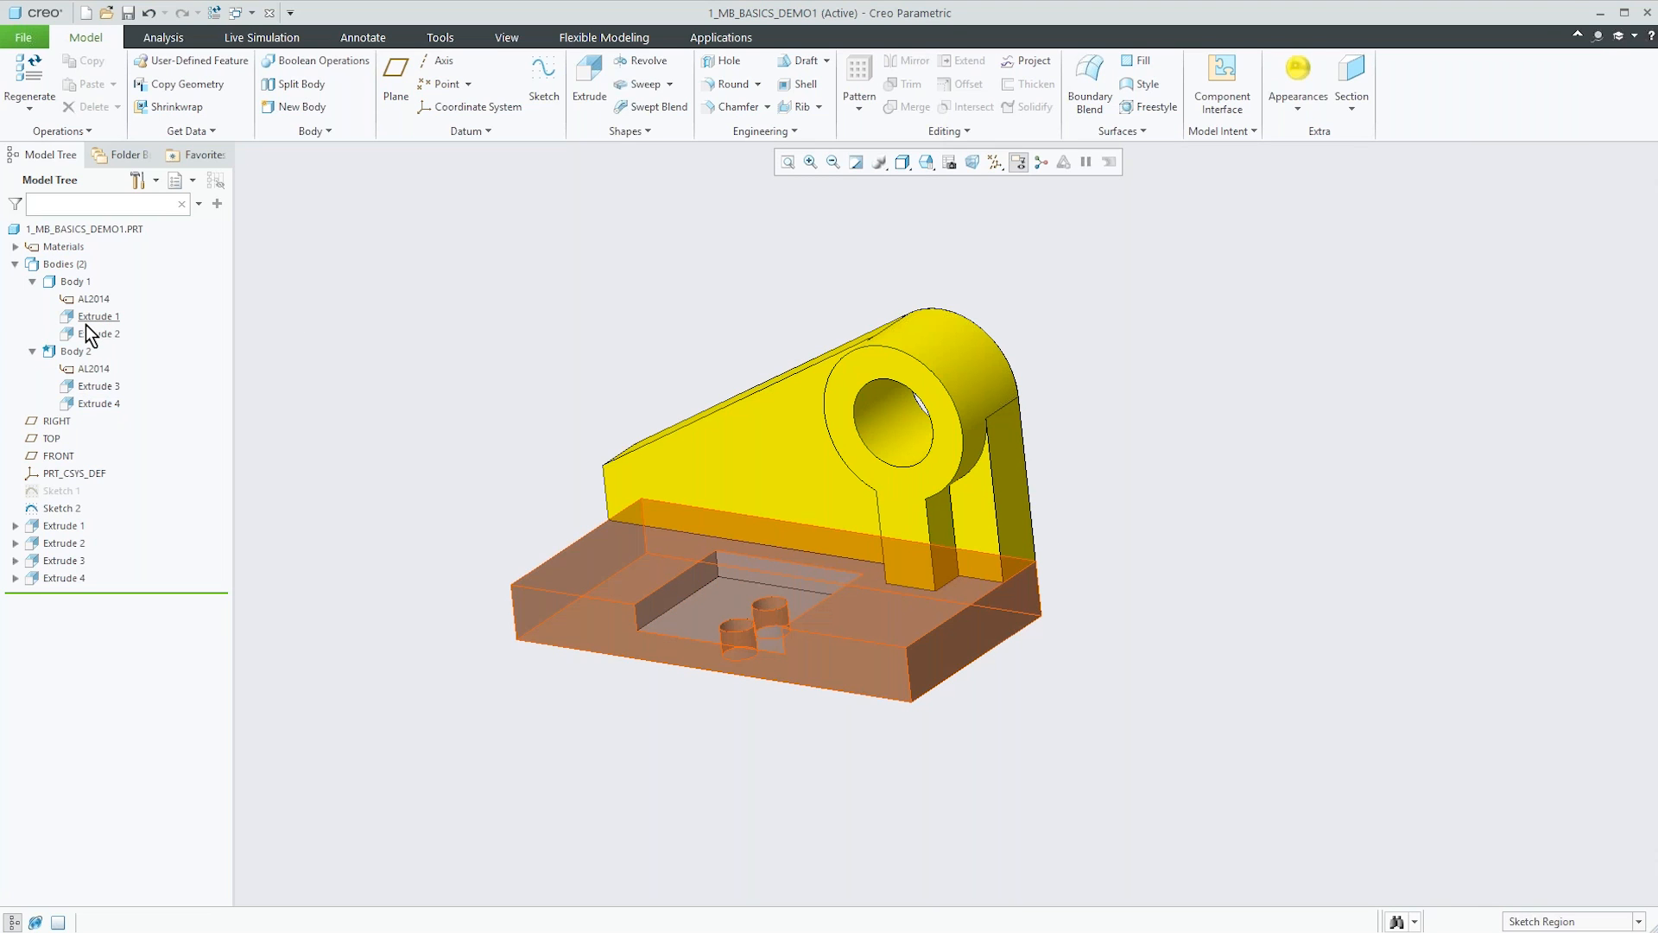
Review the settings offered by the Extrude, Sweep, Swept Blend, Round and Hole tools, cancelling each without creating a feature.
{"action": "left_click", "coordinate": [592, 90]}
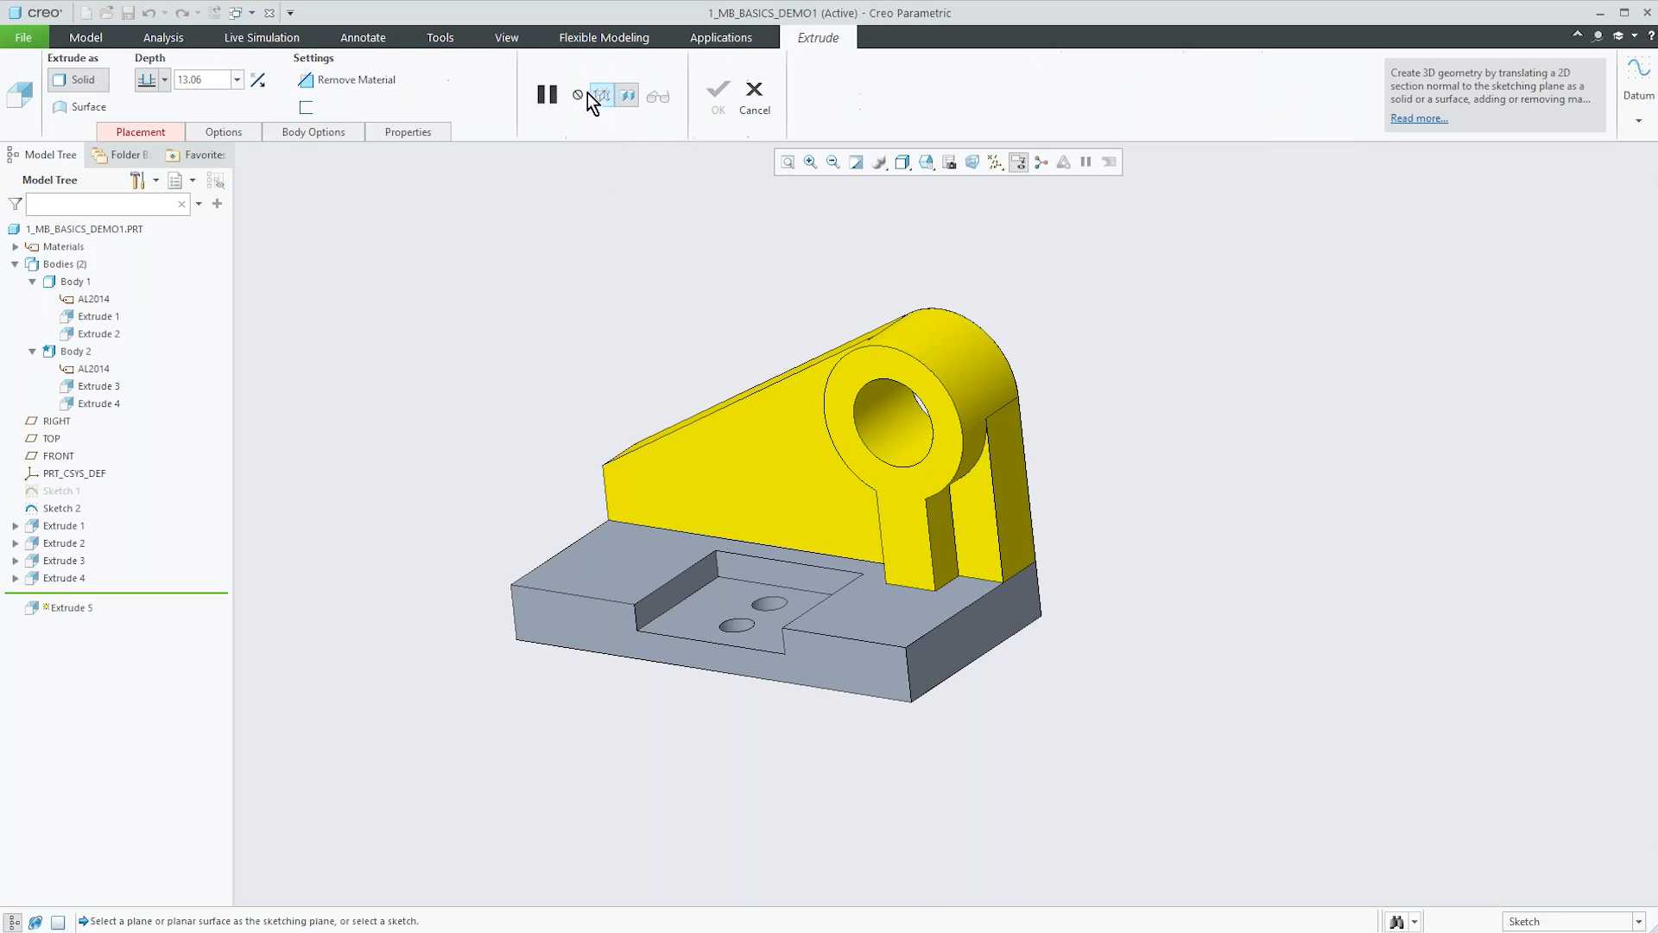
{"action": "left_click", "coordinate": [750, 95]}
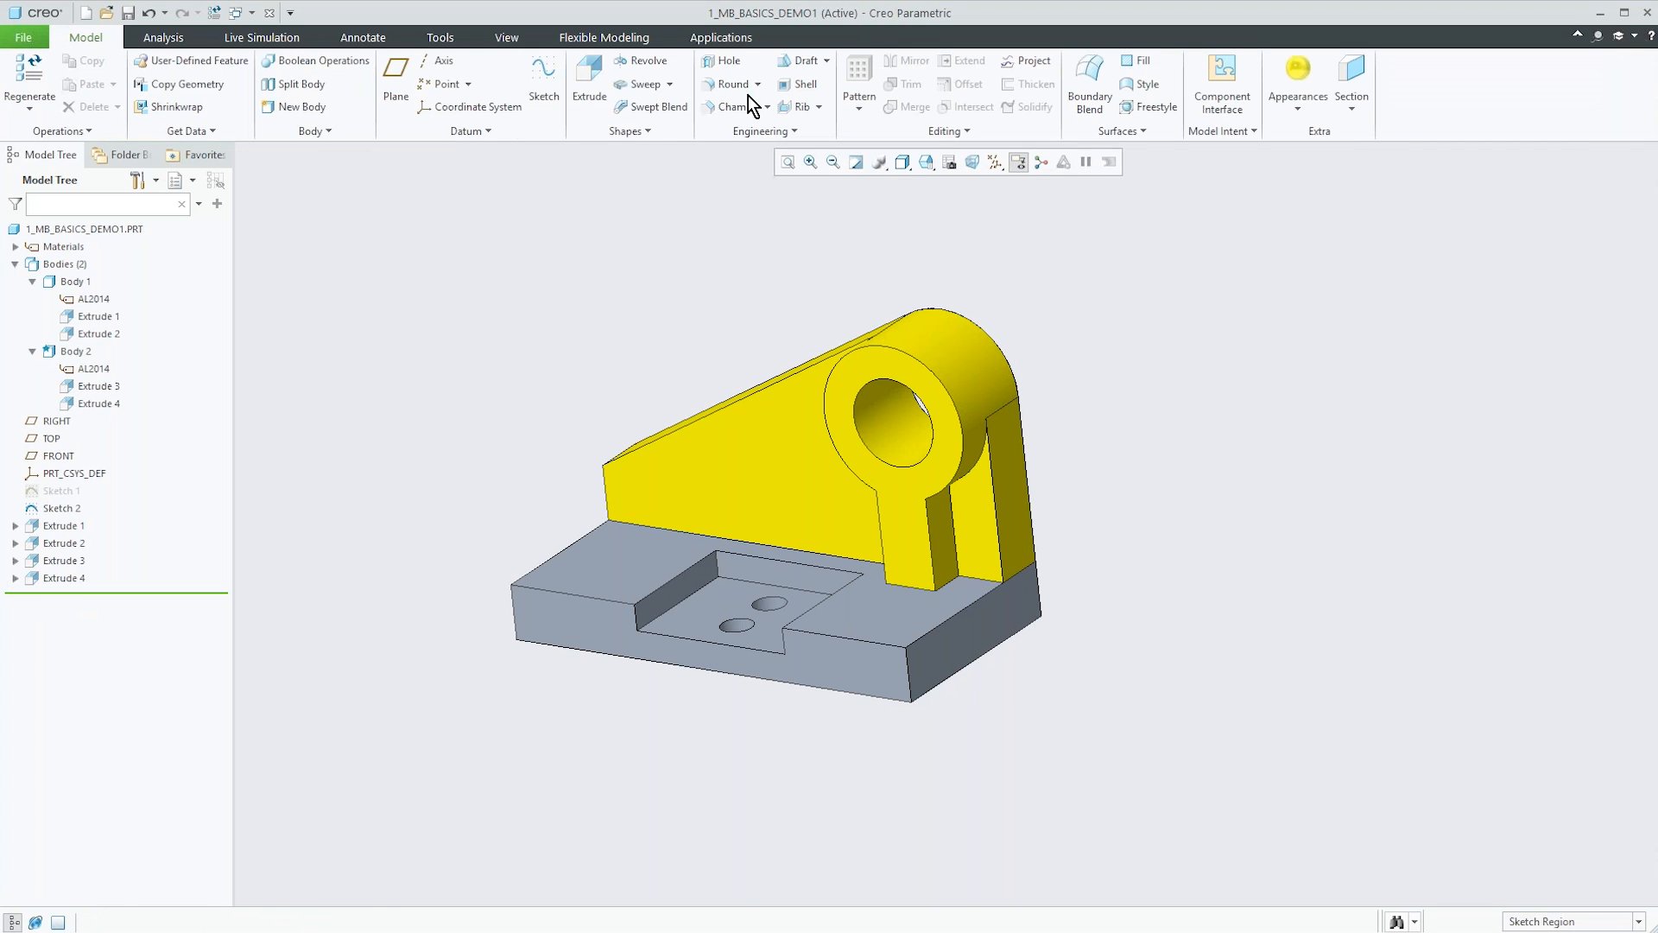
{"action": "left_click", "coordinate": [644, 84]}
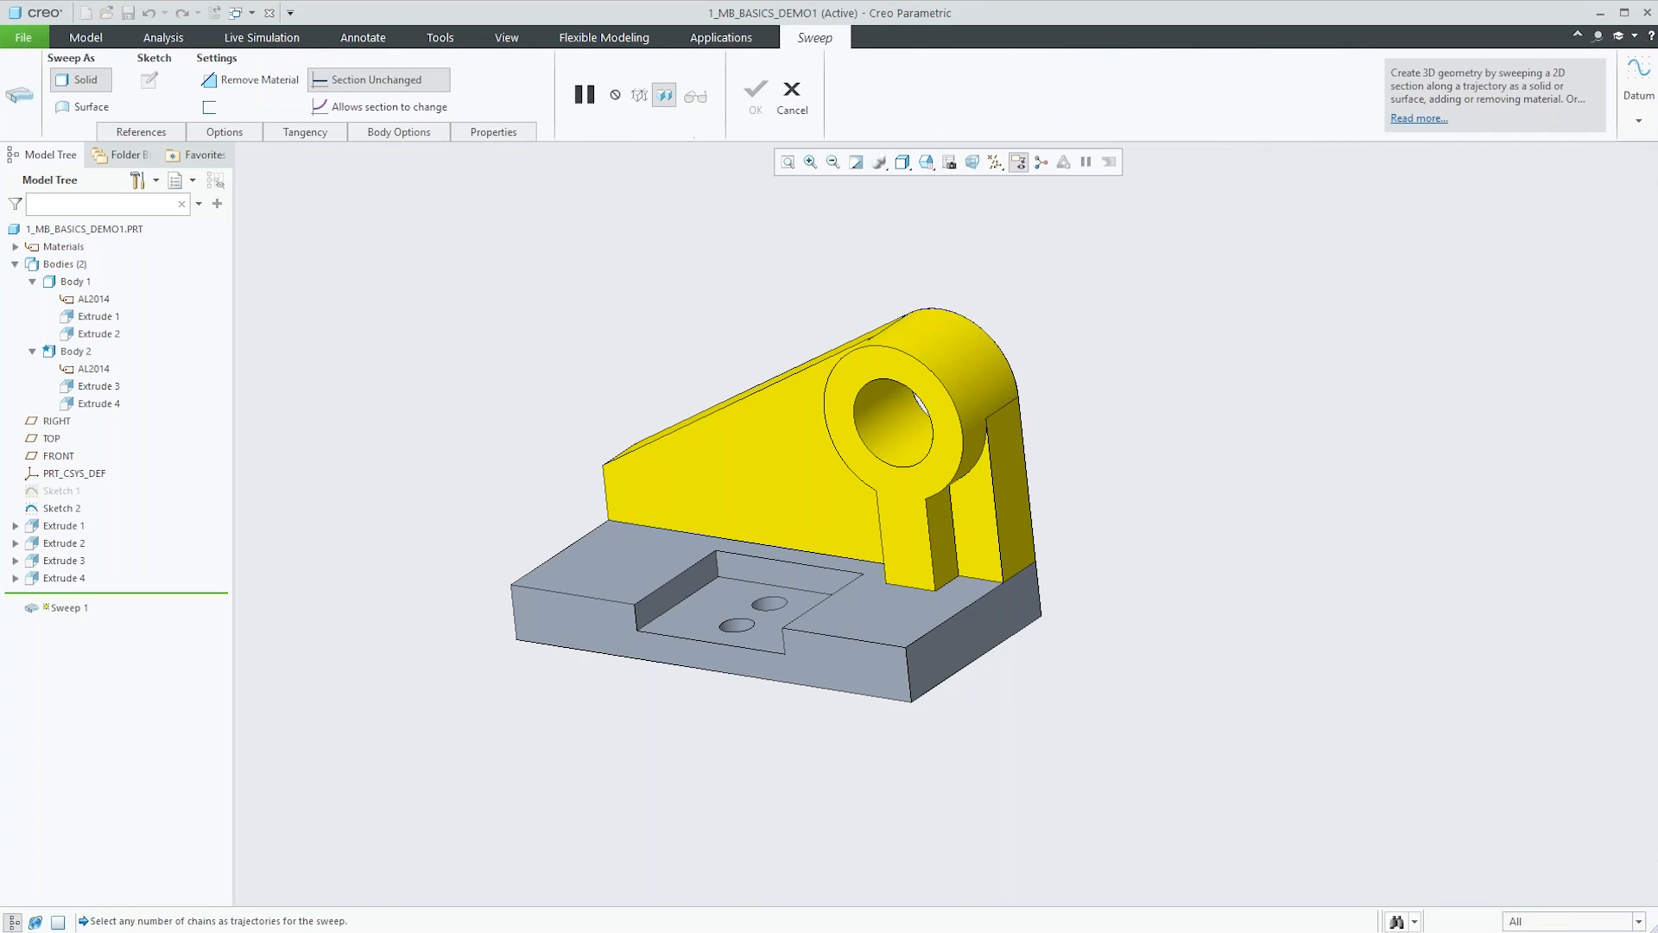
{"action": "left_click", "coordinate": [791, 96]}
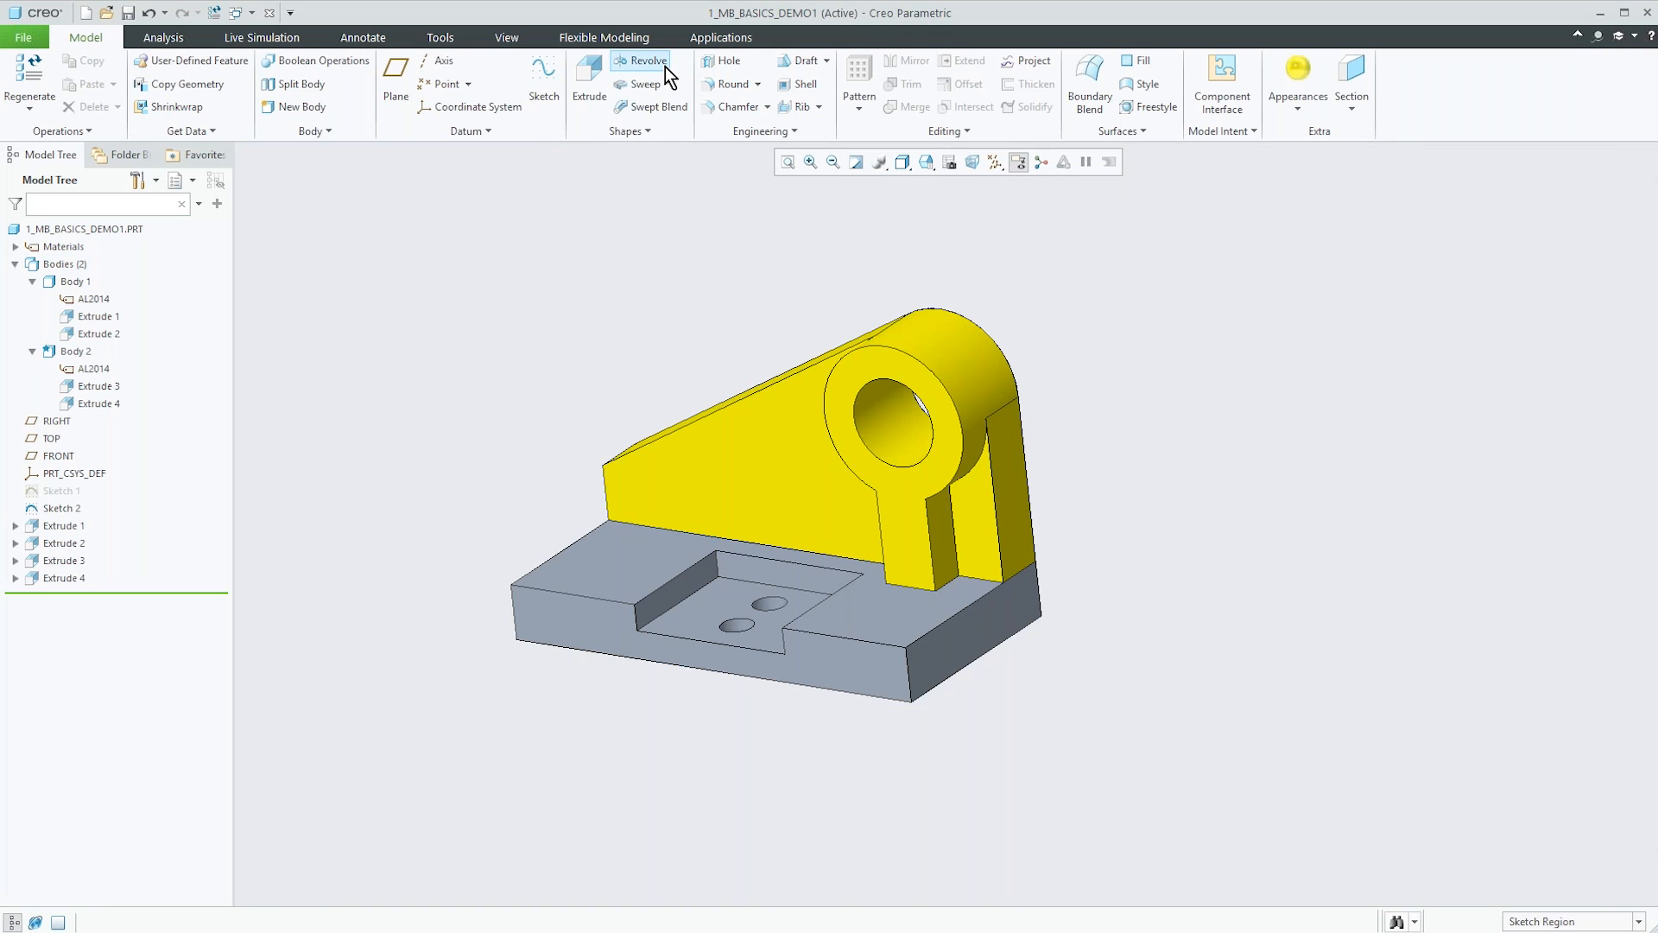
{"action": "left_click", "coordinate": [662, 106]}
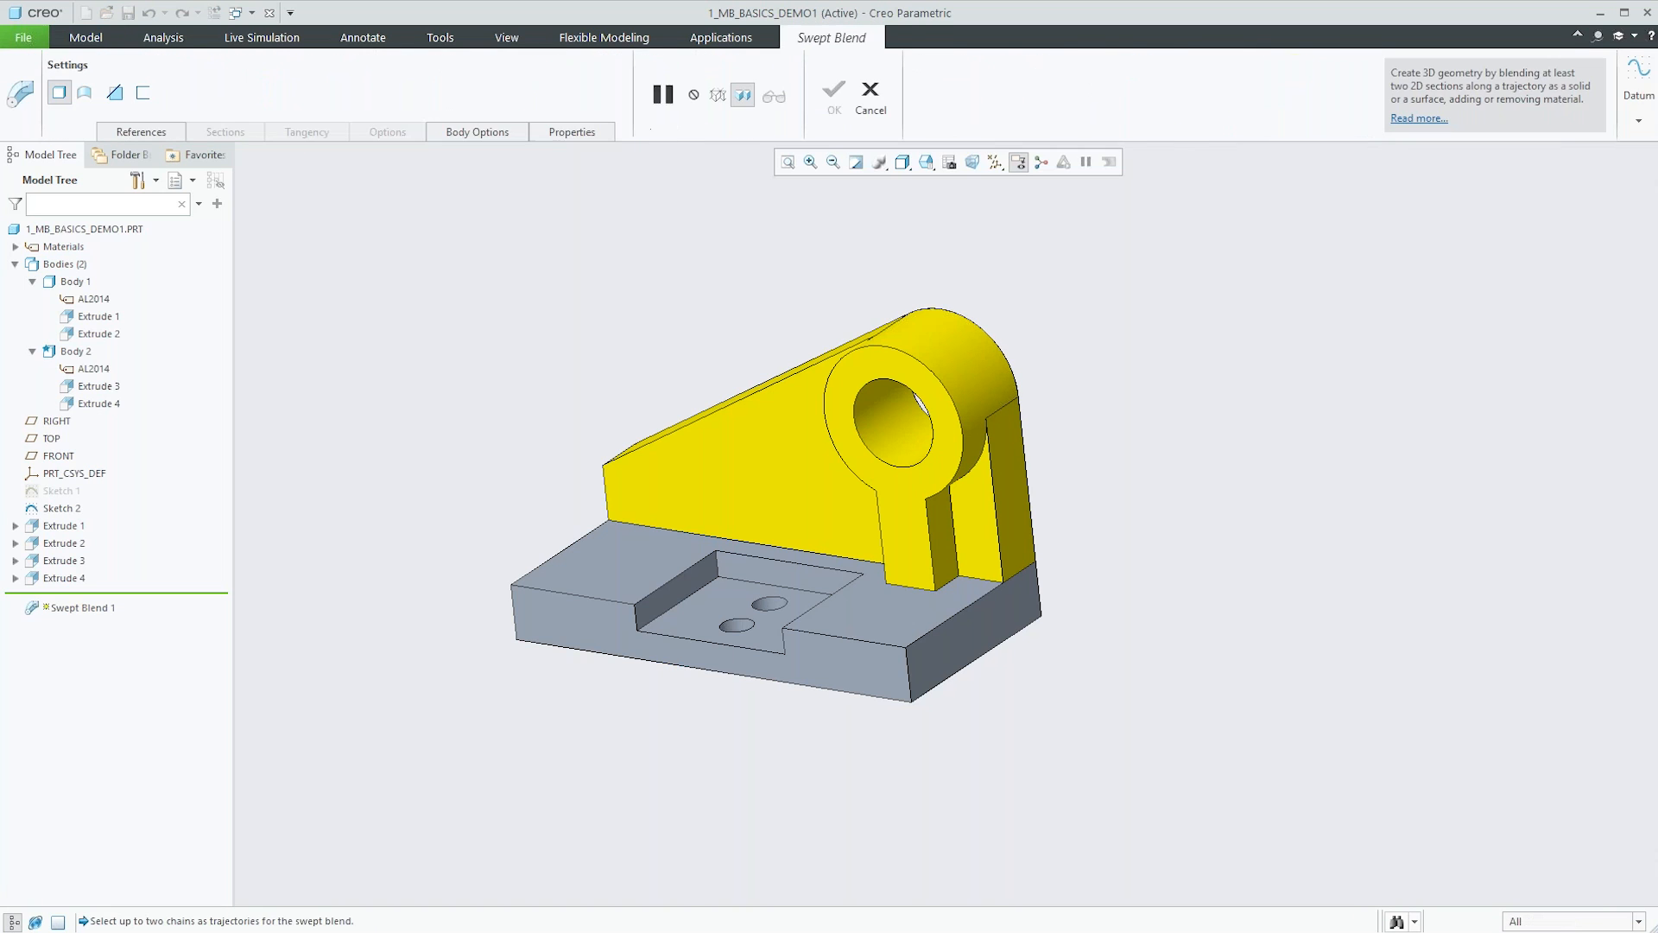
{"action": "left_click", "coordinate": [869, 95]}
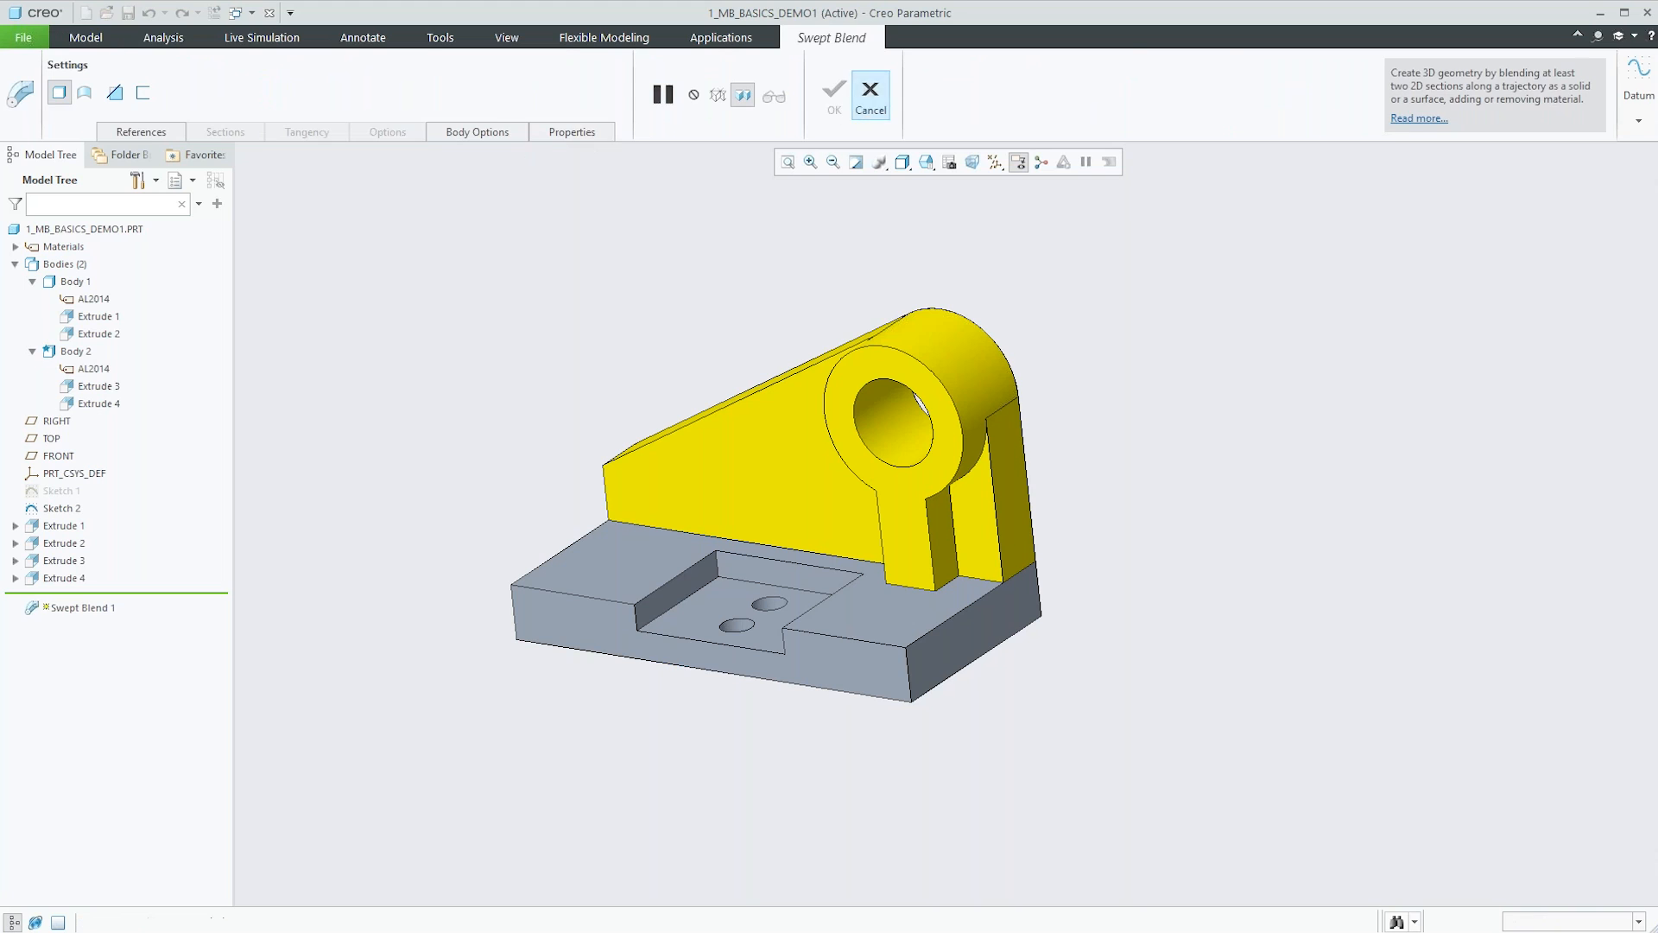
{"action": "left_click", "coordinate": [745, 87]}
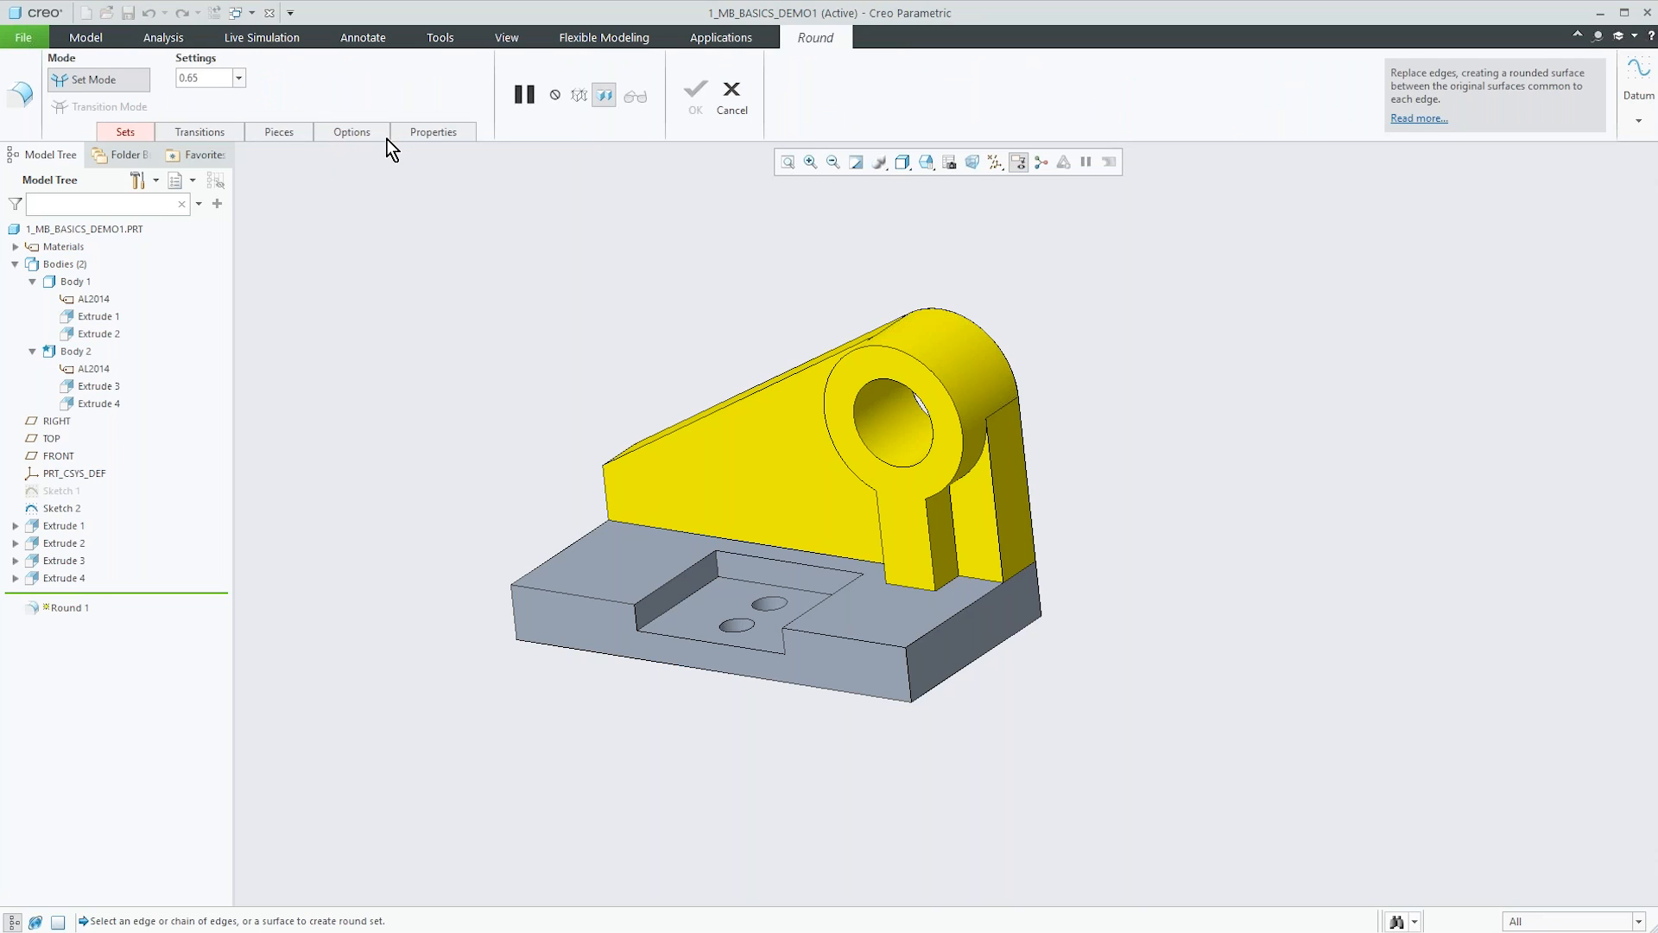
{"action": "left_click", "coordinate": [731, 95]}
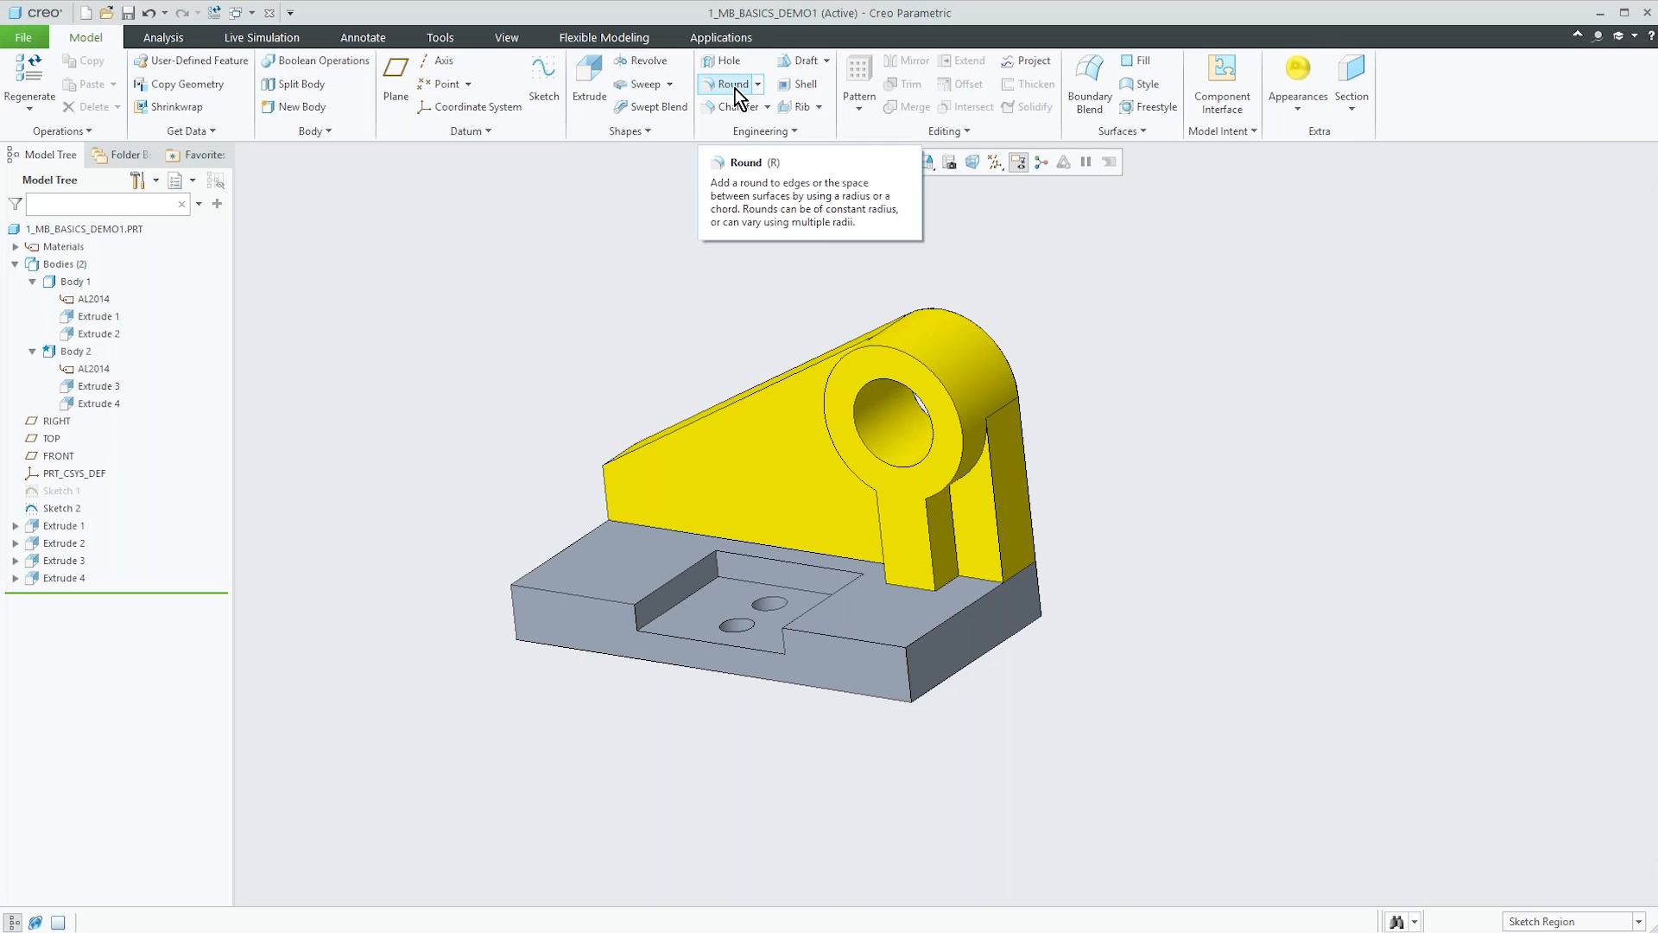
{"action": "left_click", "coordinate": [725, 62]}
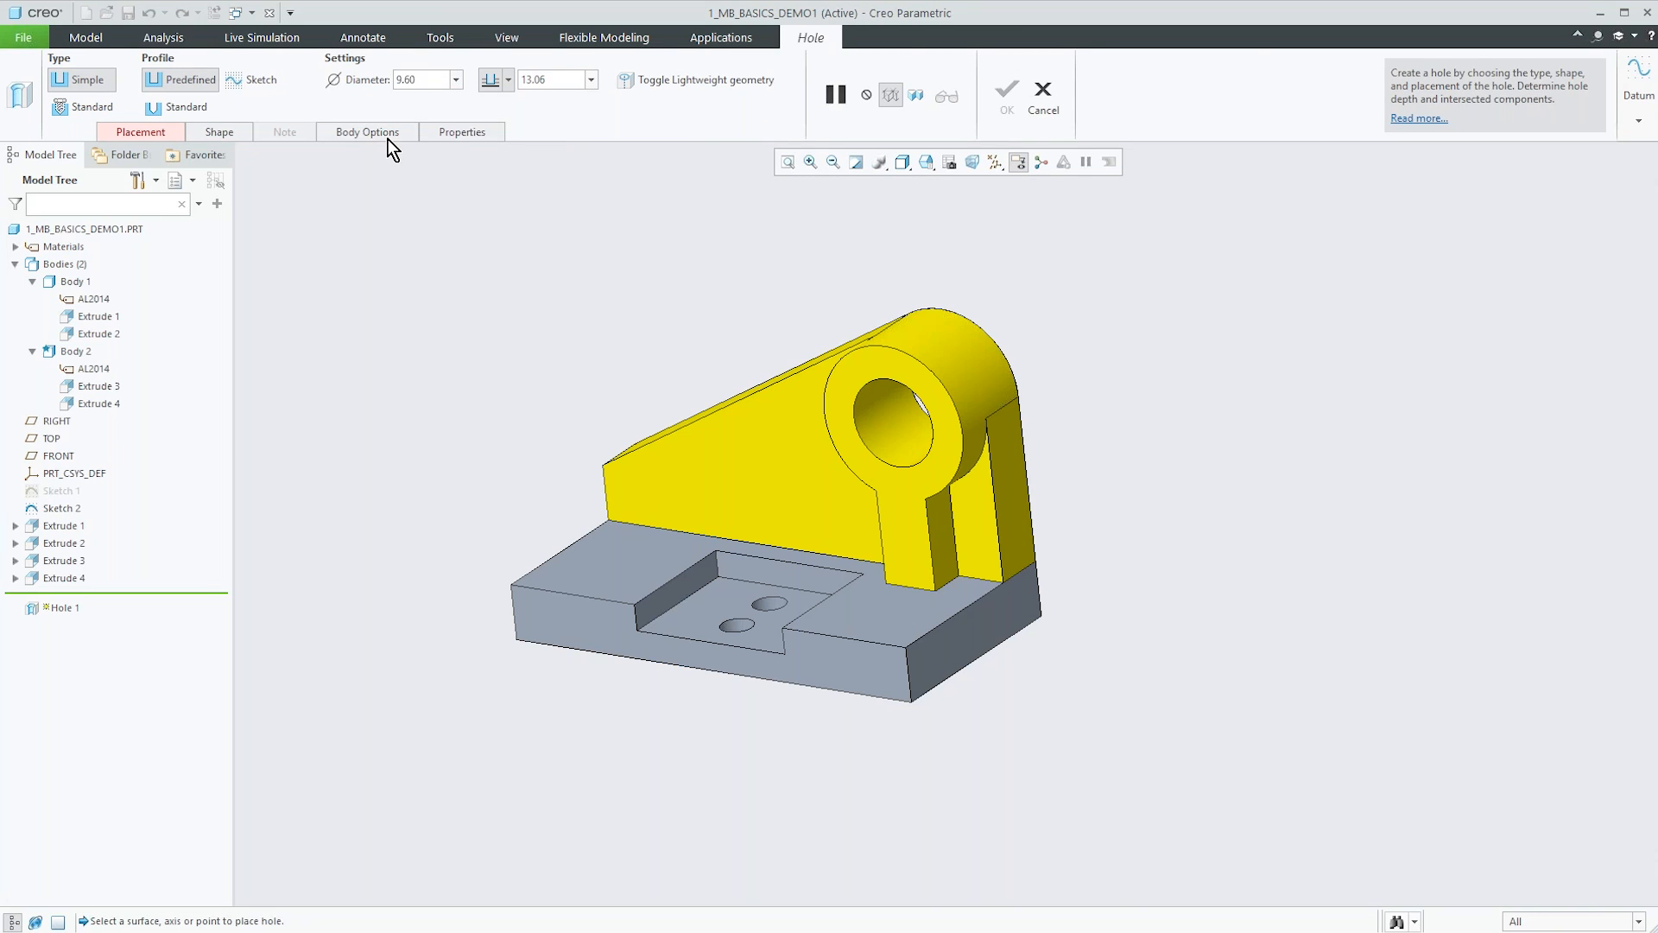
{"action": "left_click", "coordinate": [1029, 92]}
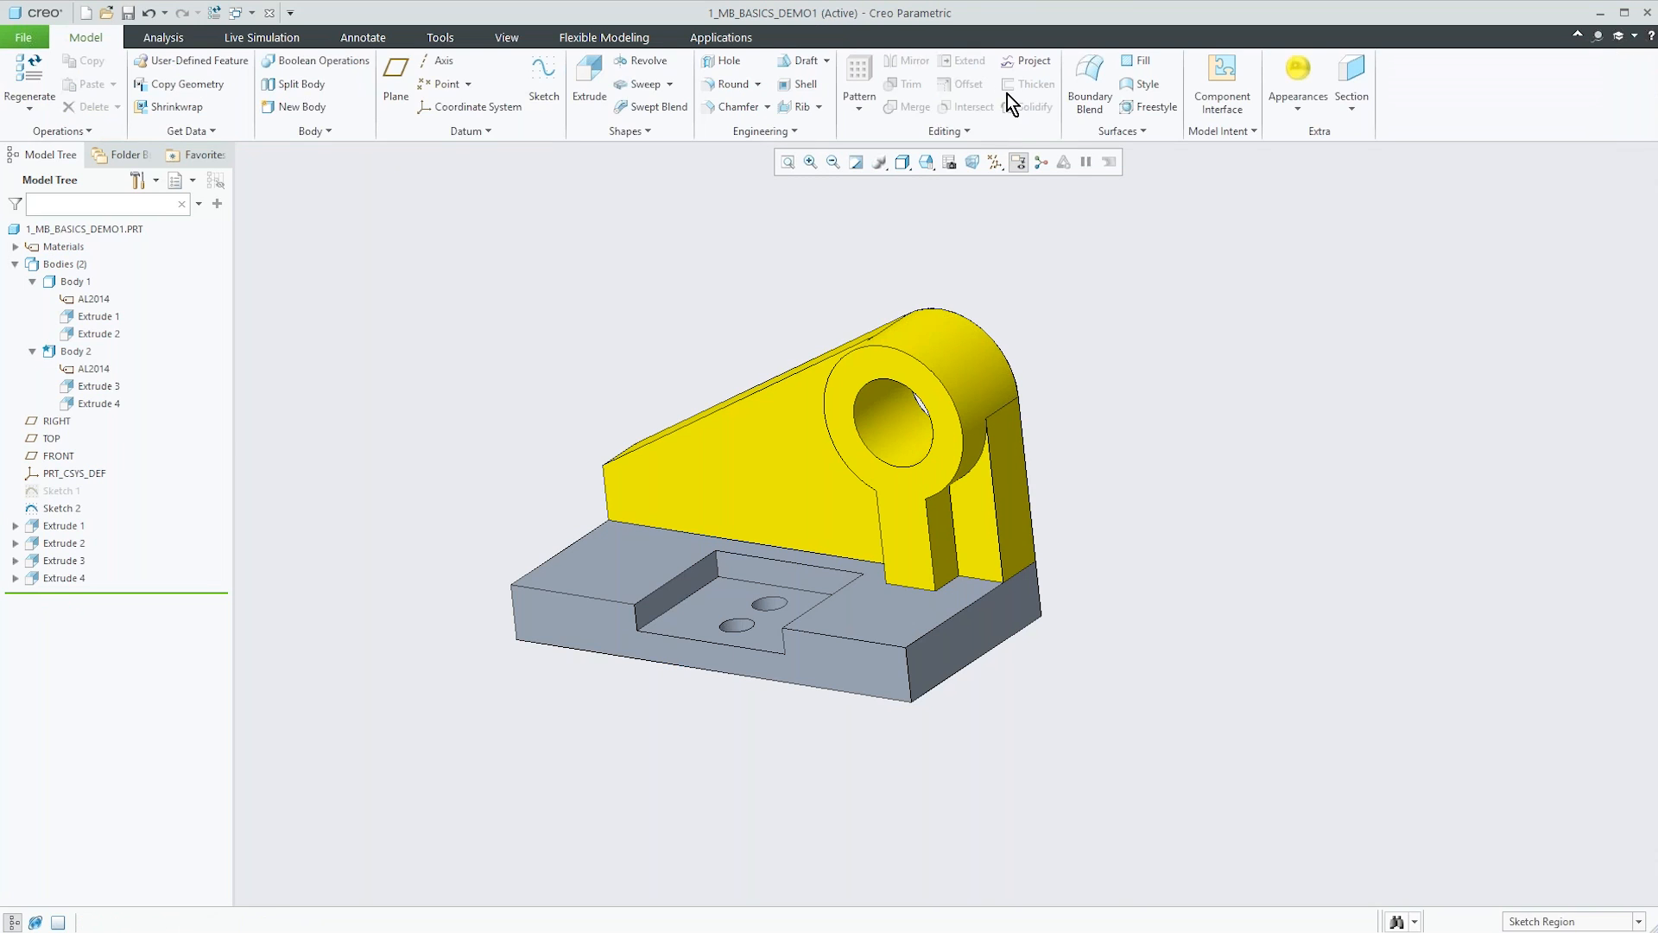
Start a round on one vertical front corner edge of the base and set its radius to 2.30.
{"action": "middle_click_drag", "start_coordinate": [653, 465], "coordinate": [726, 380]}
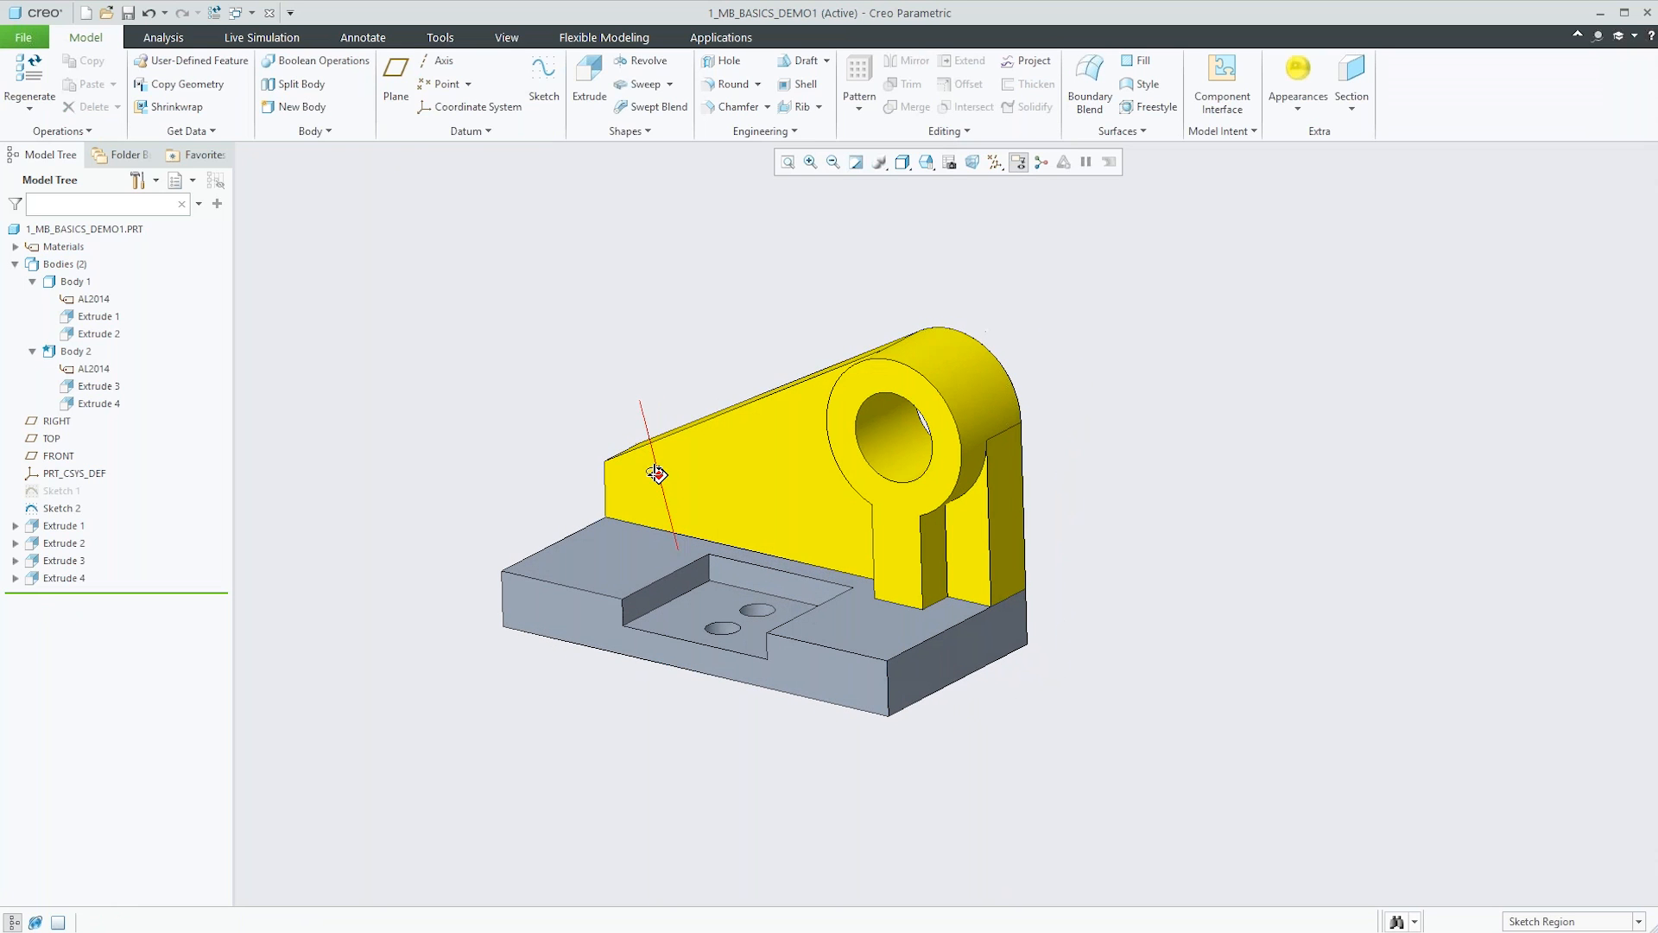
{"action": "left_click", "coordinate": [730, 84]}
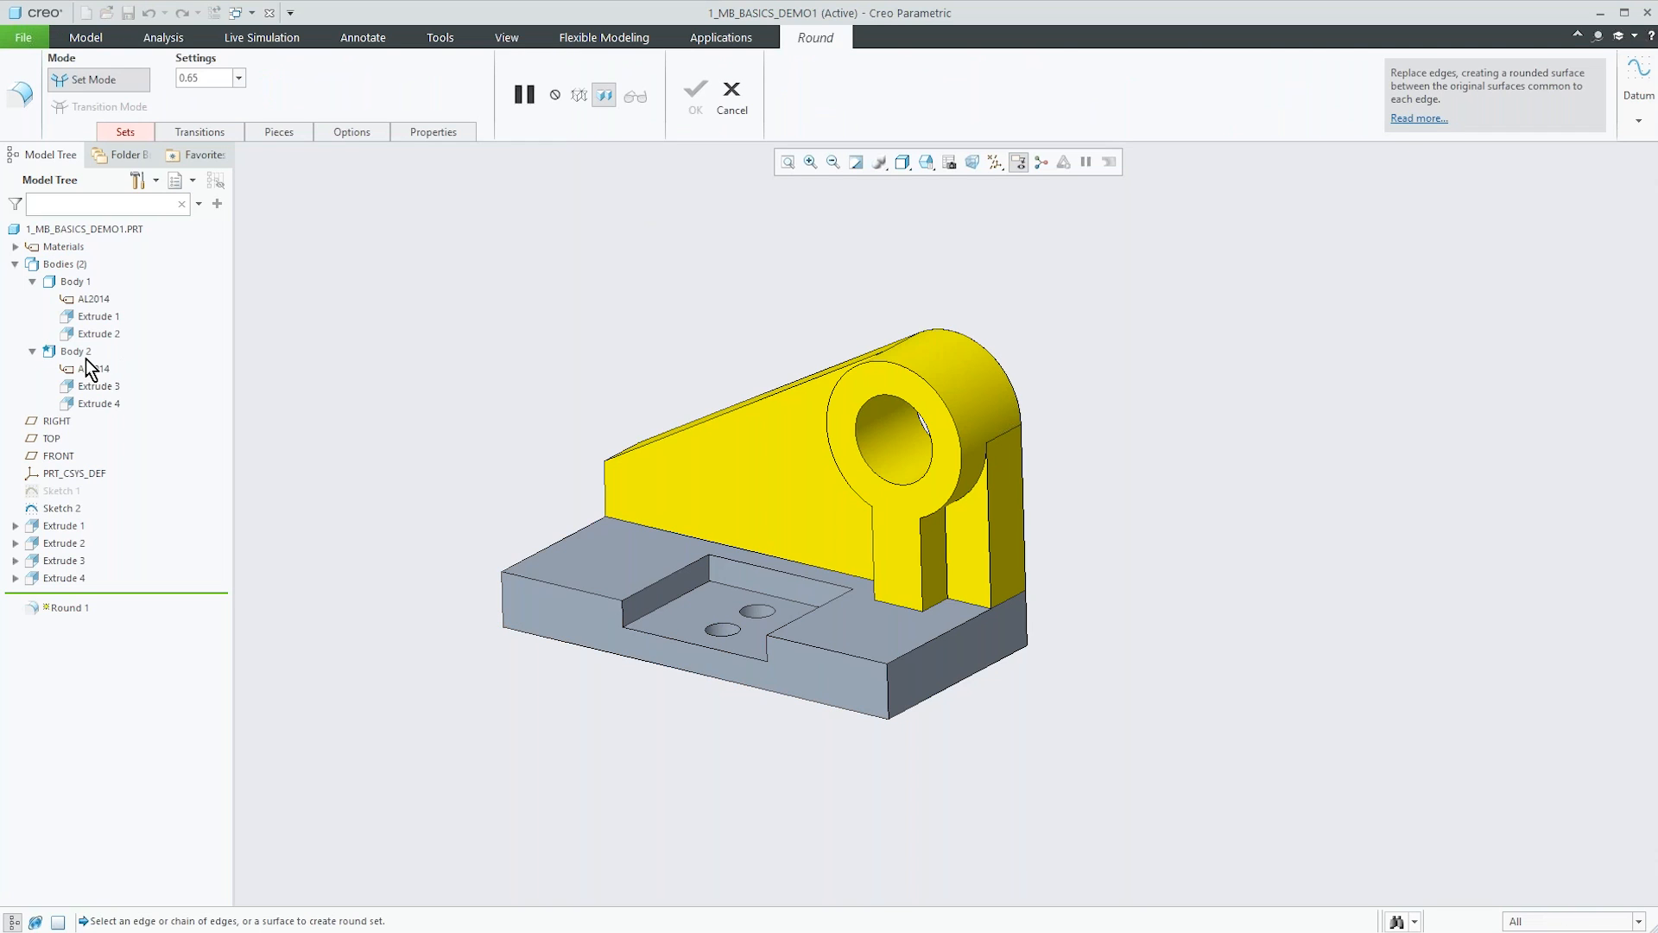
{"action": "left_click", "coordinate": [504, 606]}
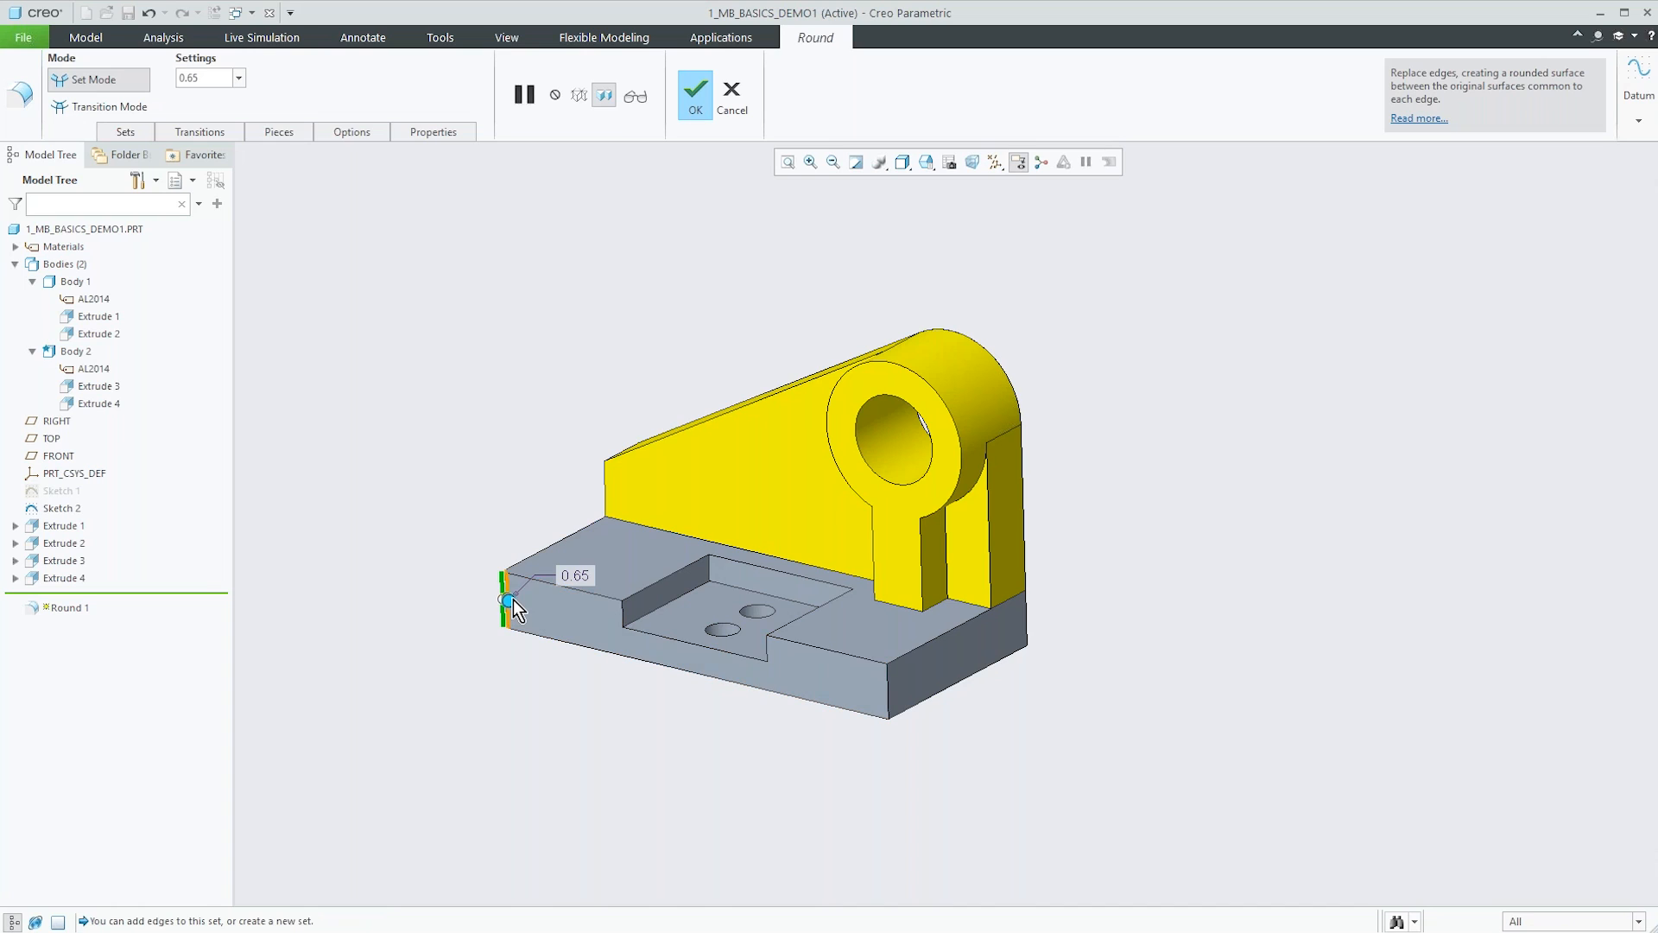
{"action": "left_click_drag", "start_coordinate": [527, 604], "coordinate": [532, 609]}
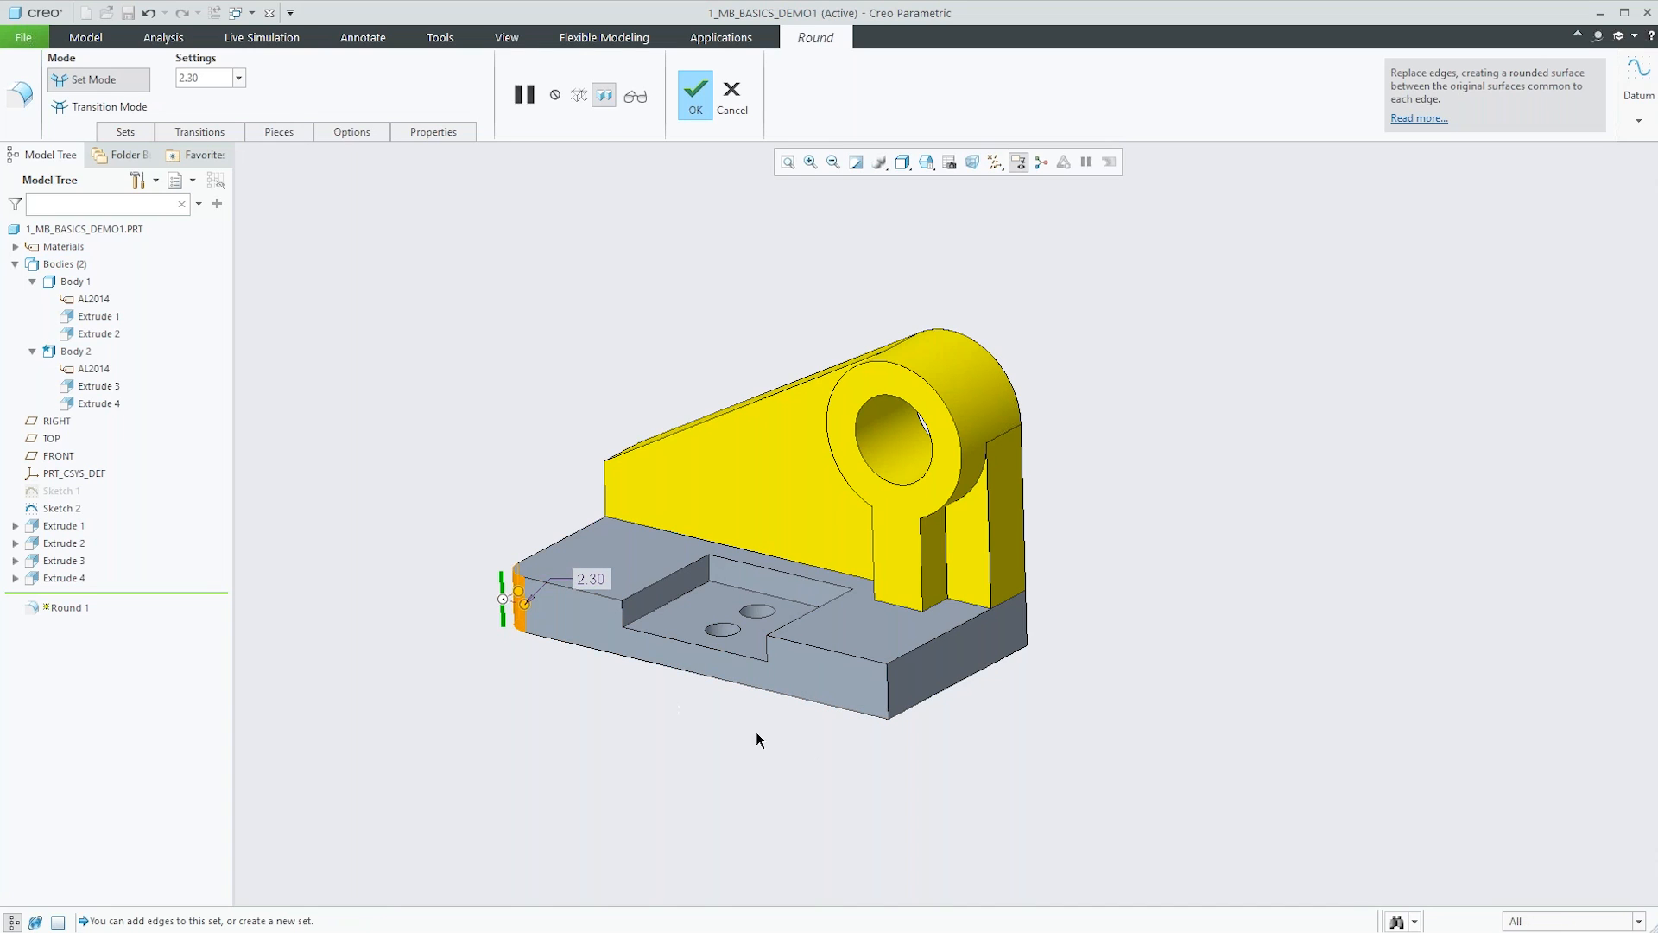
Add the base's other front corner edge and the rear end edges at the upright plate to the round set, and complete the feature.
{"action": "left_click", "coordinate": [890, 702], "text": "ctrl"}
{"action": "middle_click_drag", "start_coordinate": [862, 756], "coordinate": [743, 787]}
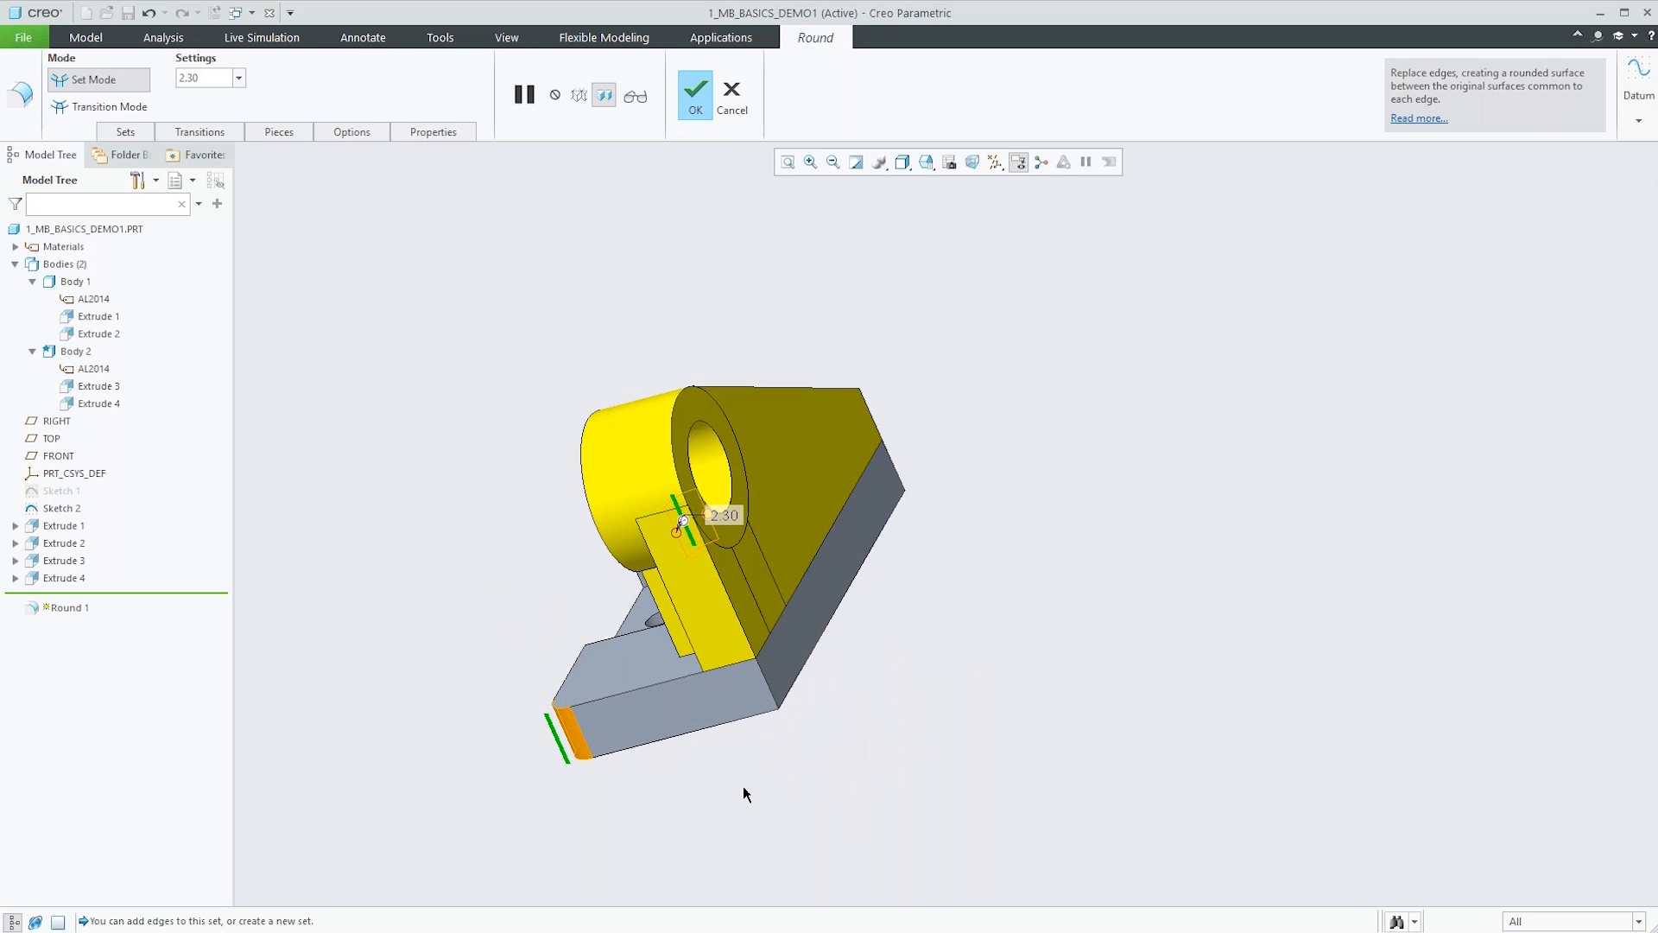
{"action": "left_click", "coordinate": [771, 694], "text": "ctrl"}
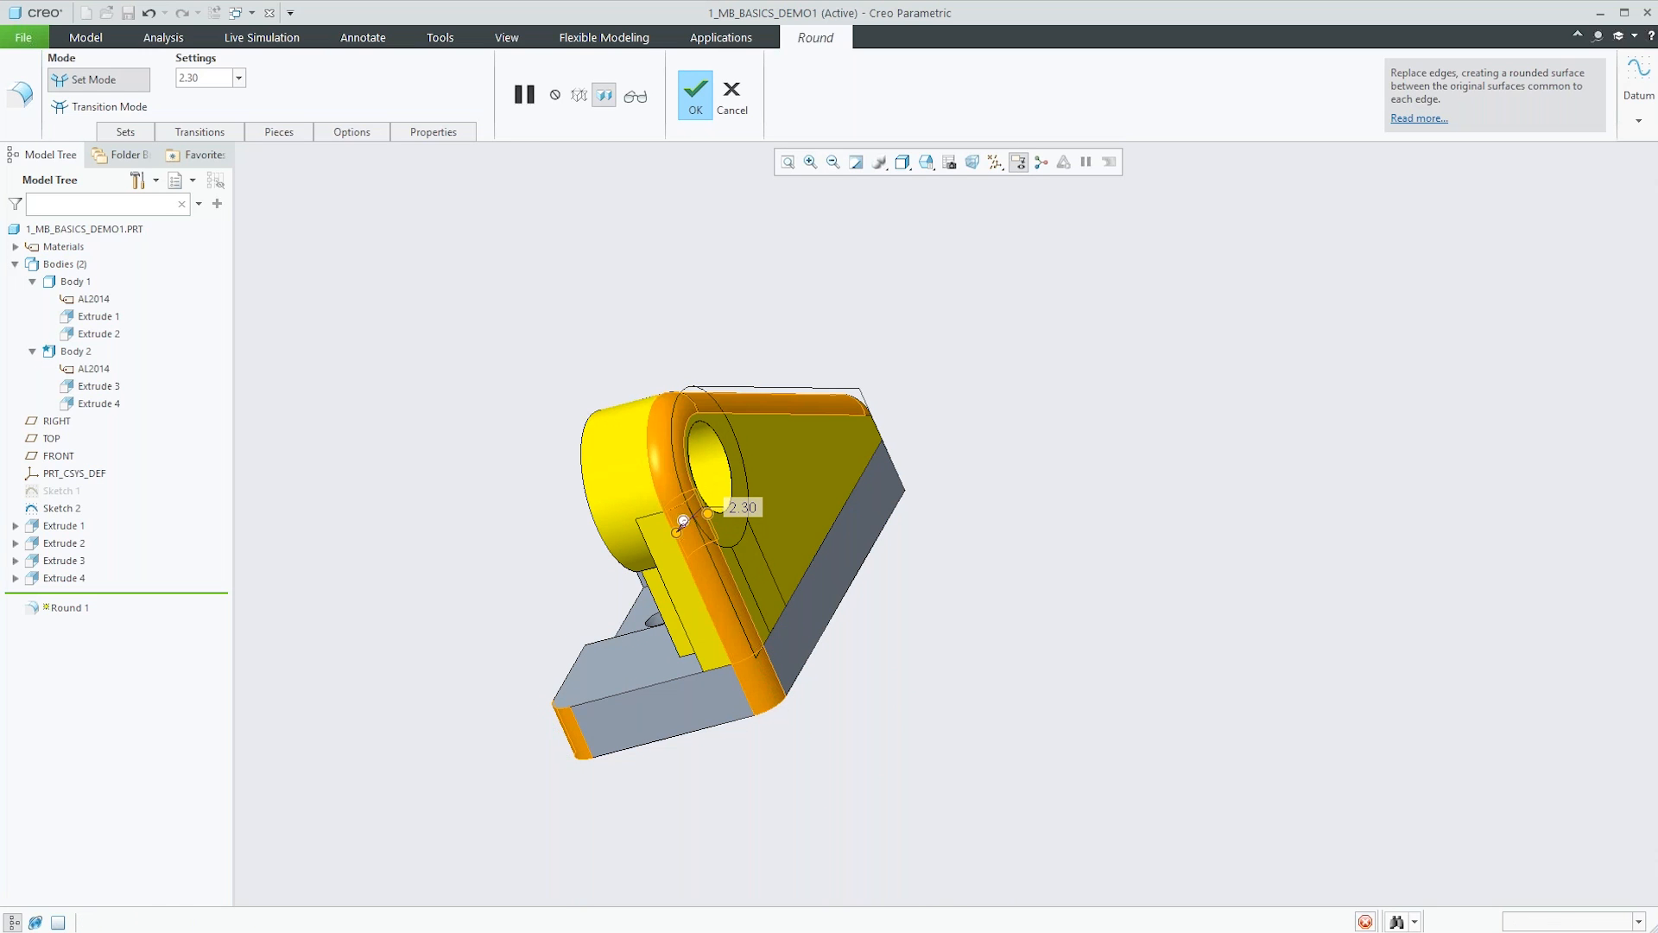
{"action": "middle_click_drag", "start_coordinate": [929, 585], "coordinate": [976, 536]}
{"action": "left_click", "coordinate": [1013, 393], "text": "ctrl"}
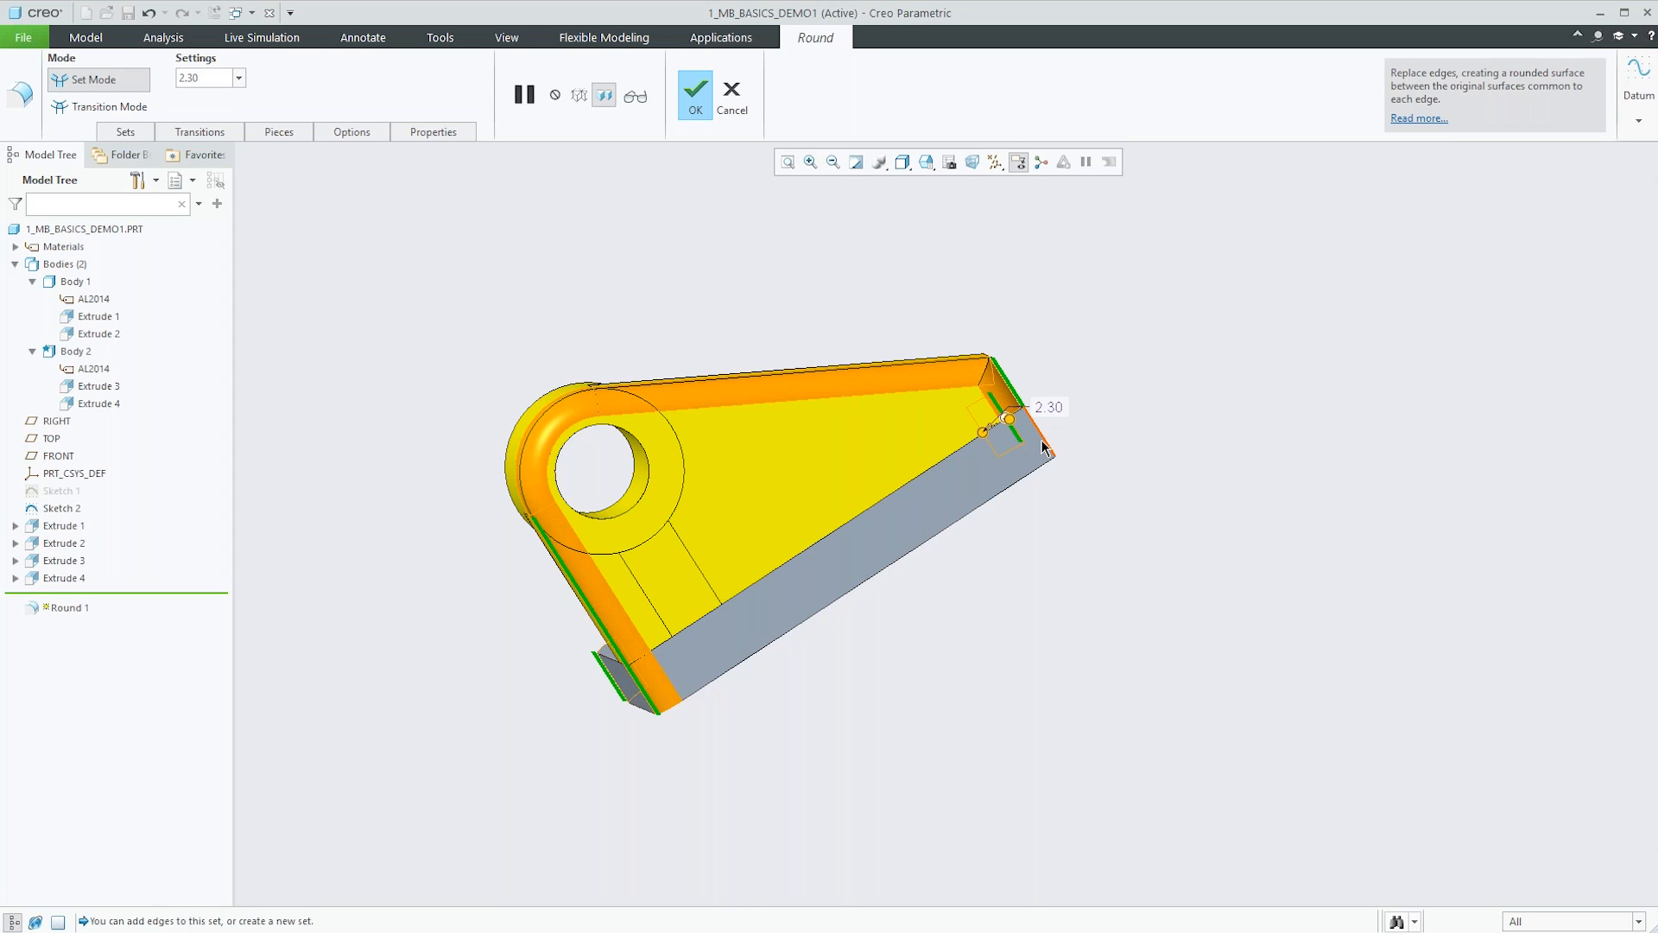
{"action": "middle_click_drag", "start_coordinate": [1045, 447], "coordinate": [1129, 485]}
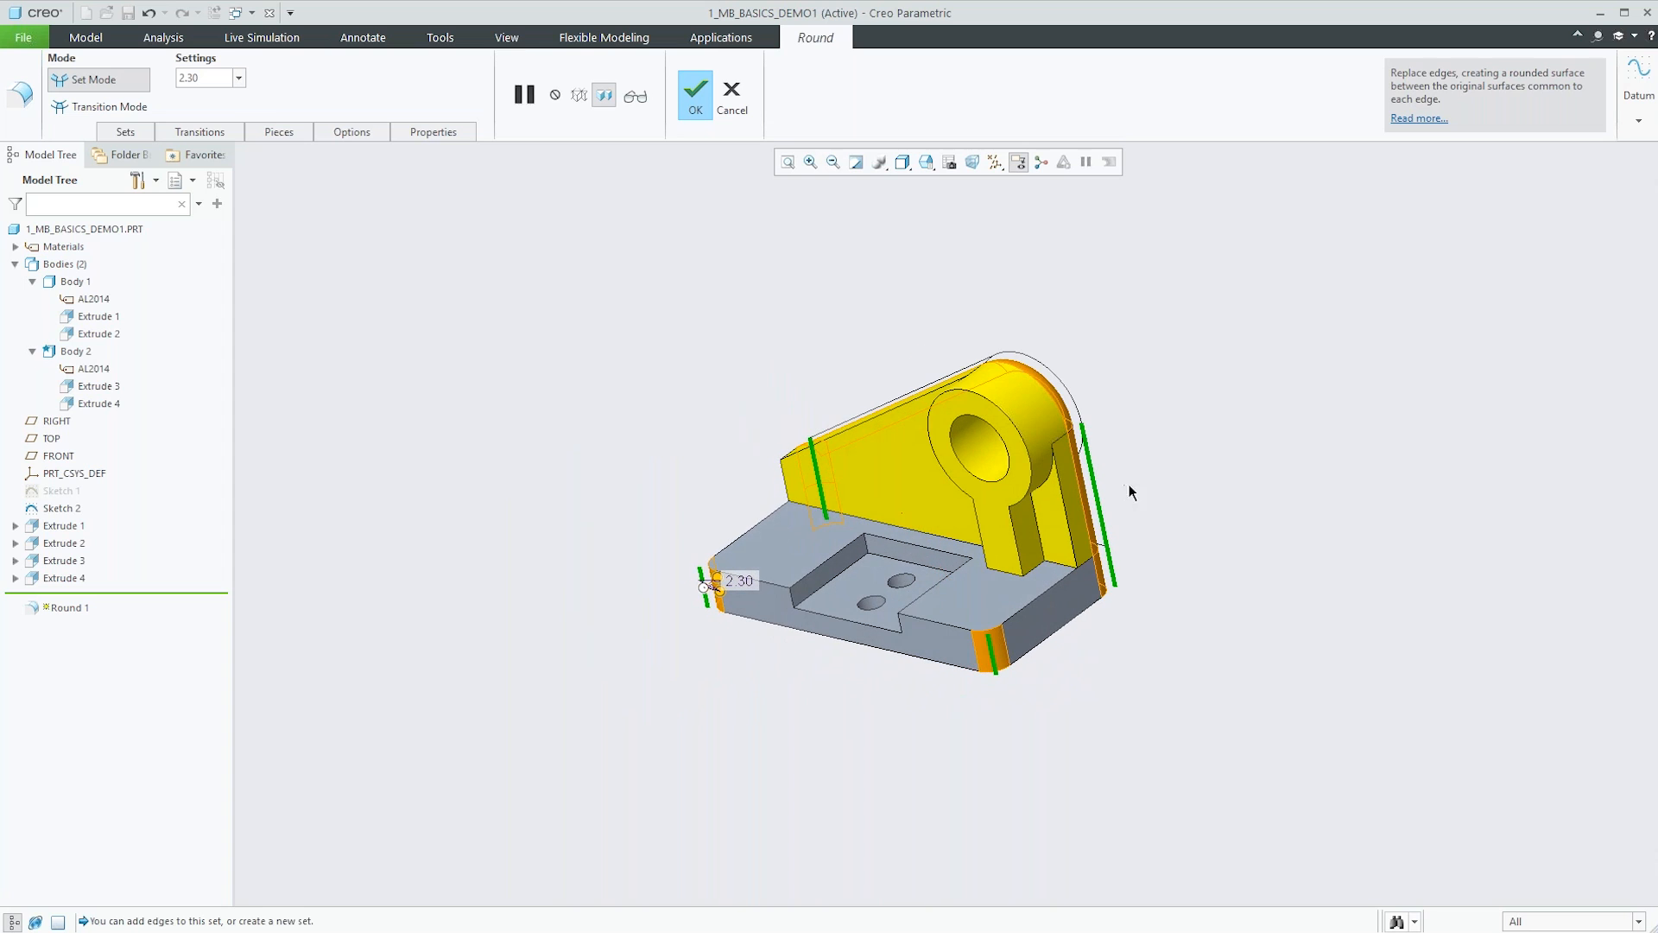
{"action": "left_click", "coordinate": [693, 95]}
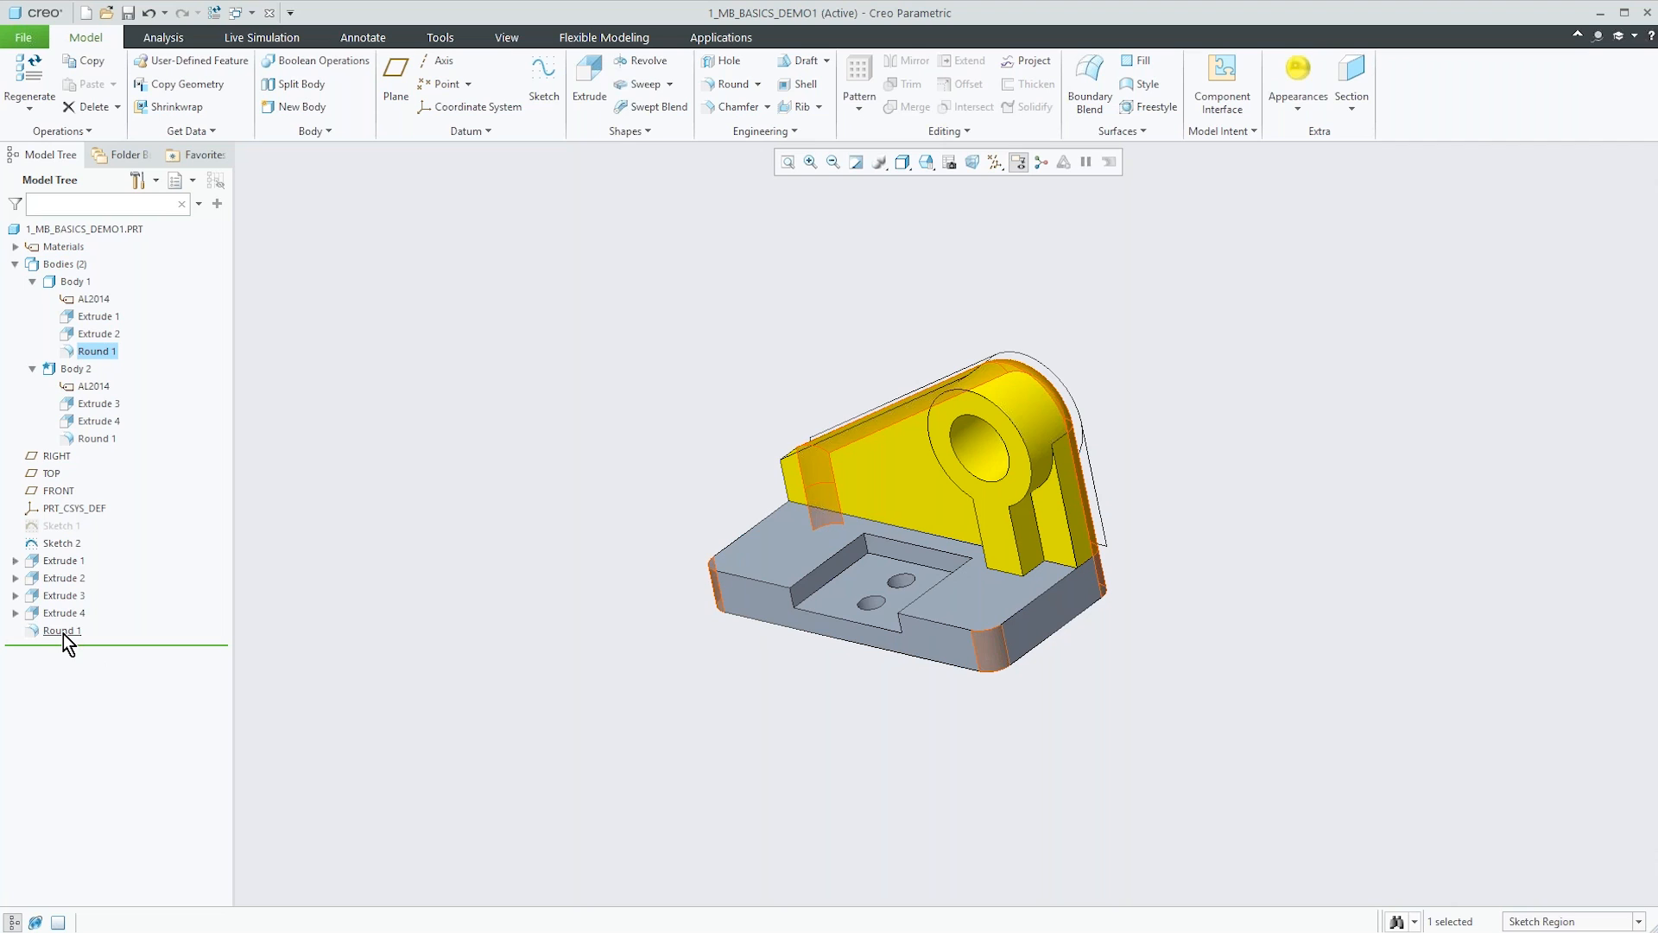
{"action": "left_click", "coordinate": [345, 615]}
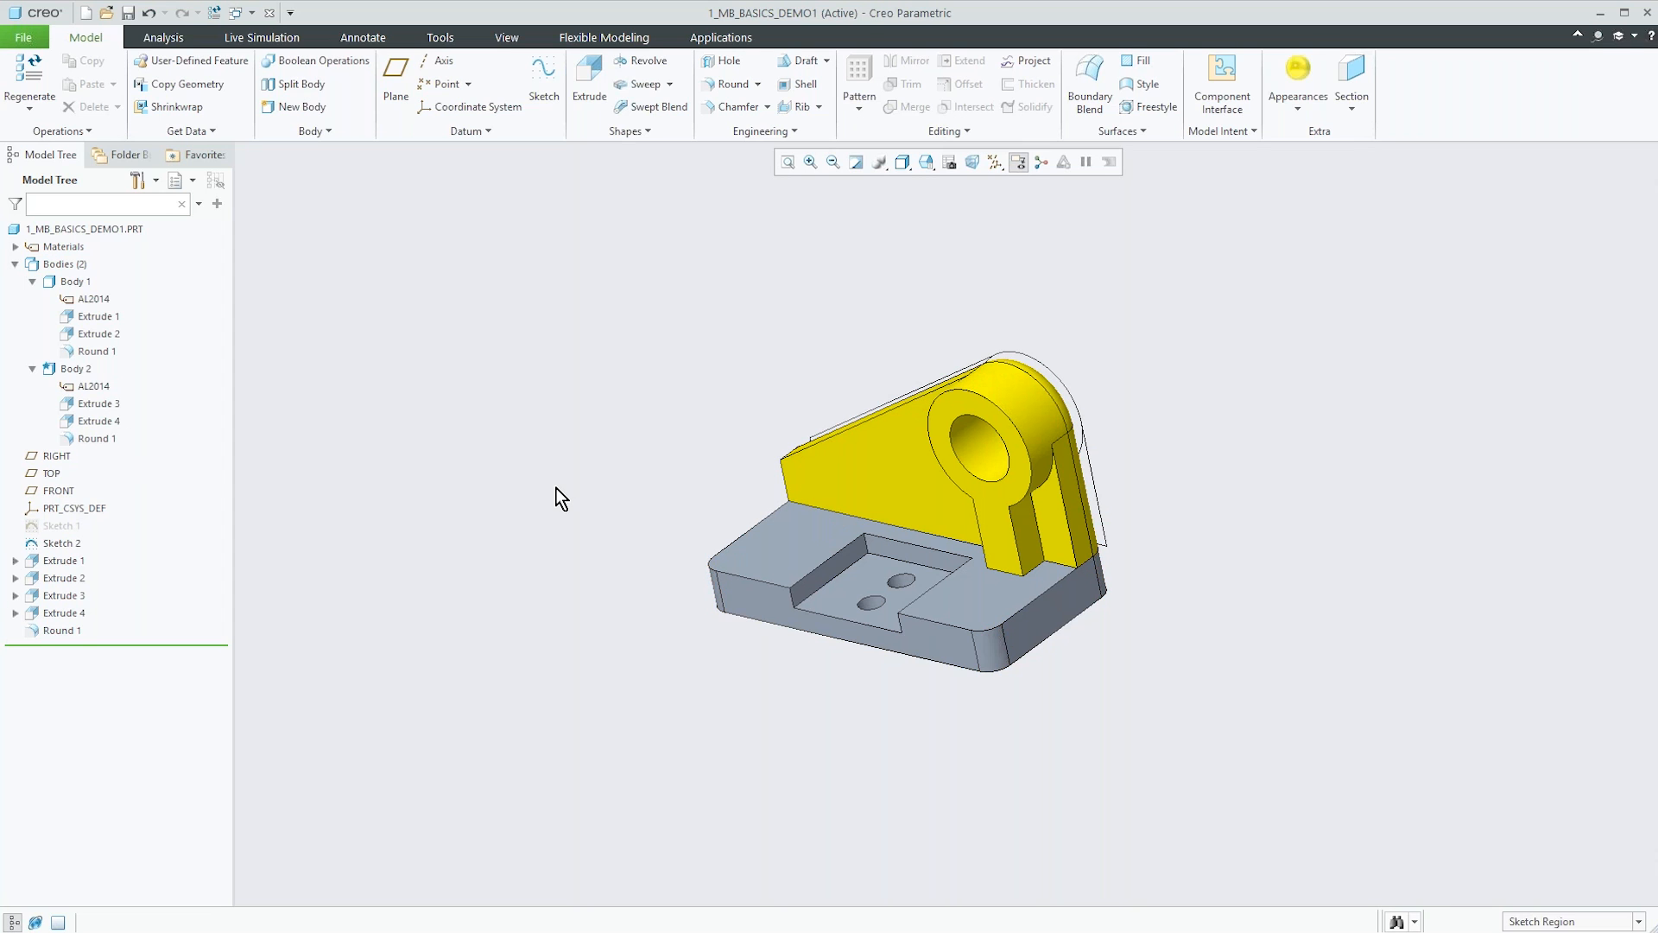
Examine the rounded two-body bracket from several angles, including the underside of the base with its two holes.
{"action": "scroll", "coordinate": [619, 603], "scroll_direction": "up", "scroll_amount": 2}
{"action": "scroll", "coordinate": [732, 644], "scroll_direction": "down", "scroll_amount": 4}
{"action": "mouse_move", "coordinate": [765, 656]}
{"action": "middle_mouse_down"}
{"action": "mouse_move", "coordinate": [788, 636]}
{"action": "mouse_move", "coordinate": [785, 650]}
{"action": "middle_mouse_up"}
{"action": "scroll", "coordinate": [710, 772], "scroll_direction": "up", "scroll_amount": 3}
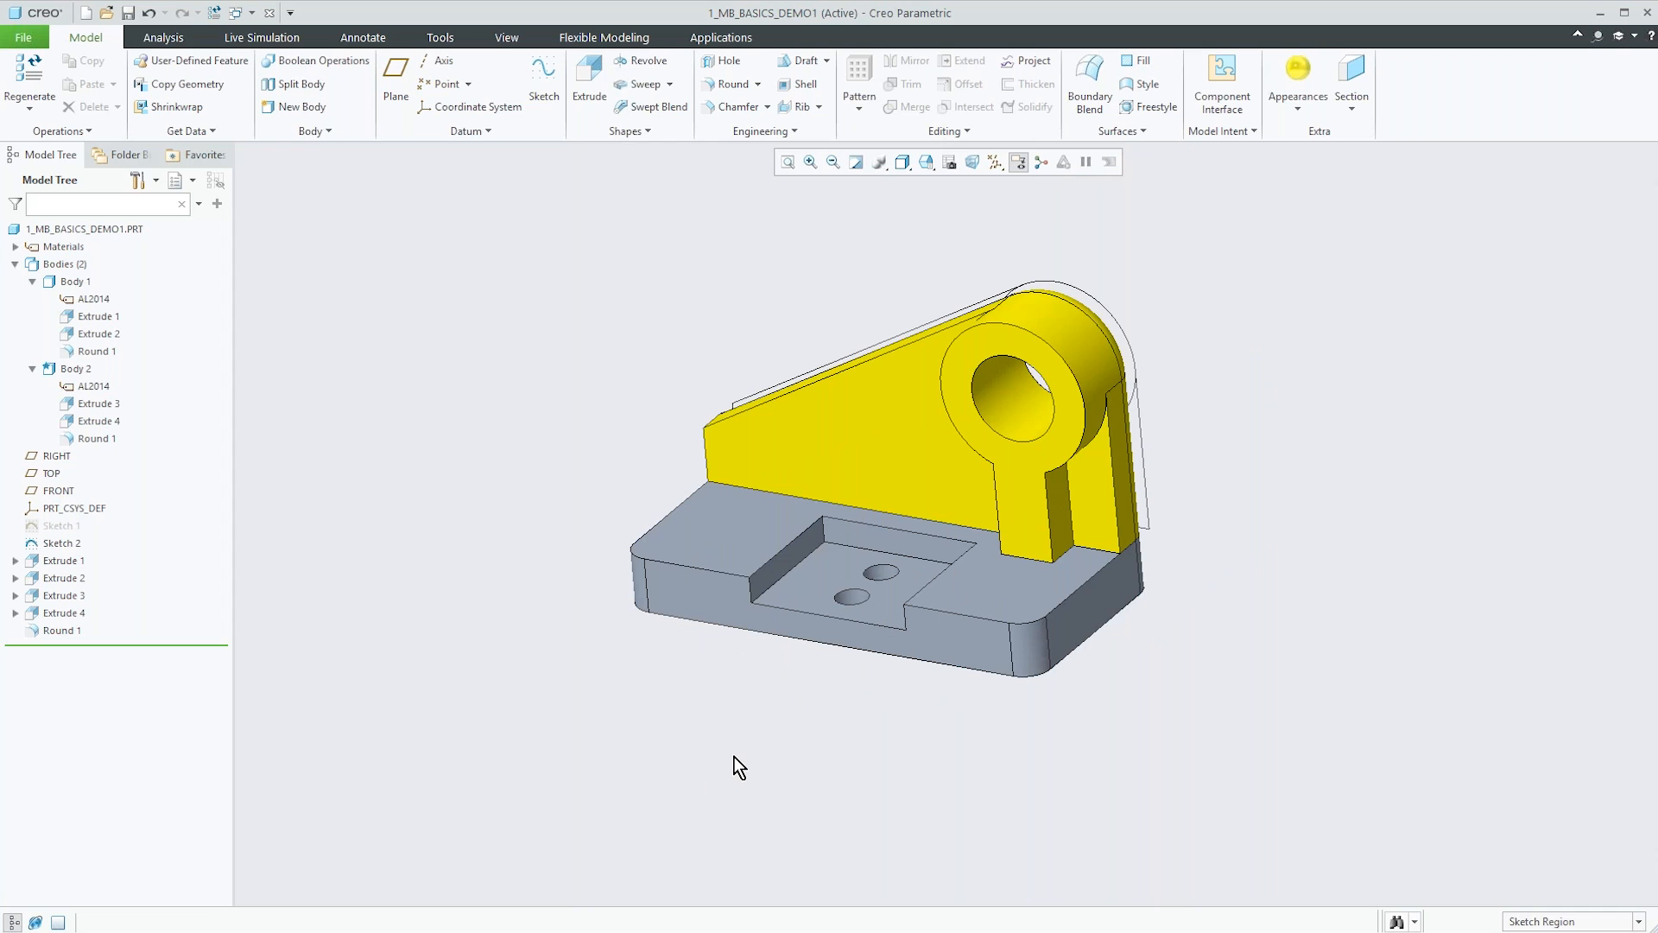
{"action": "middle_click_drag", "start_coordinate": [742, 756], "coordinate": [806, 745]}
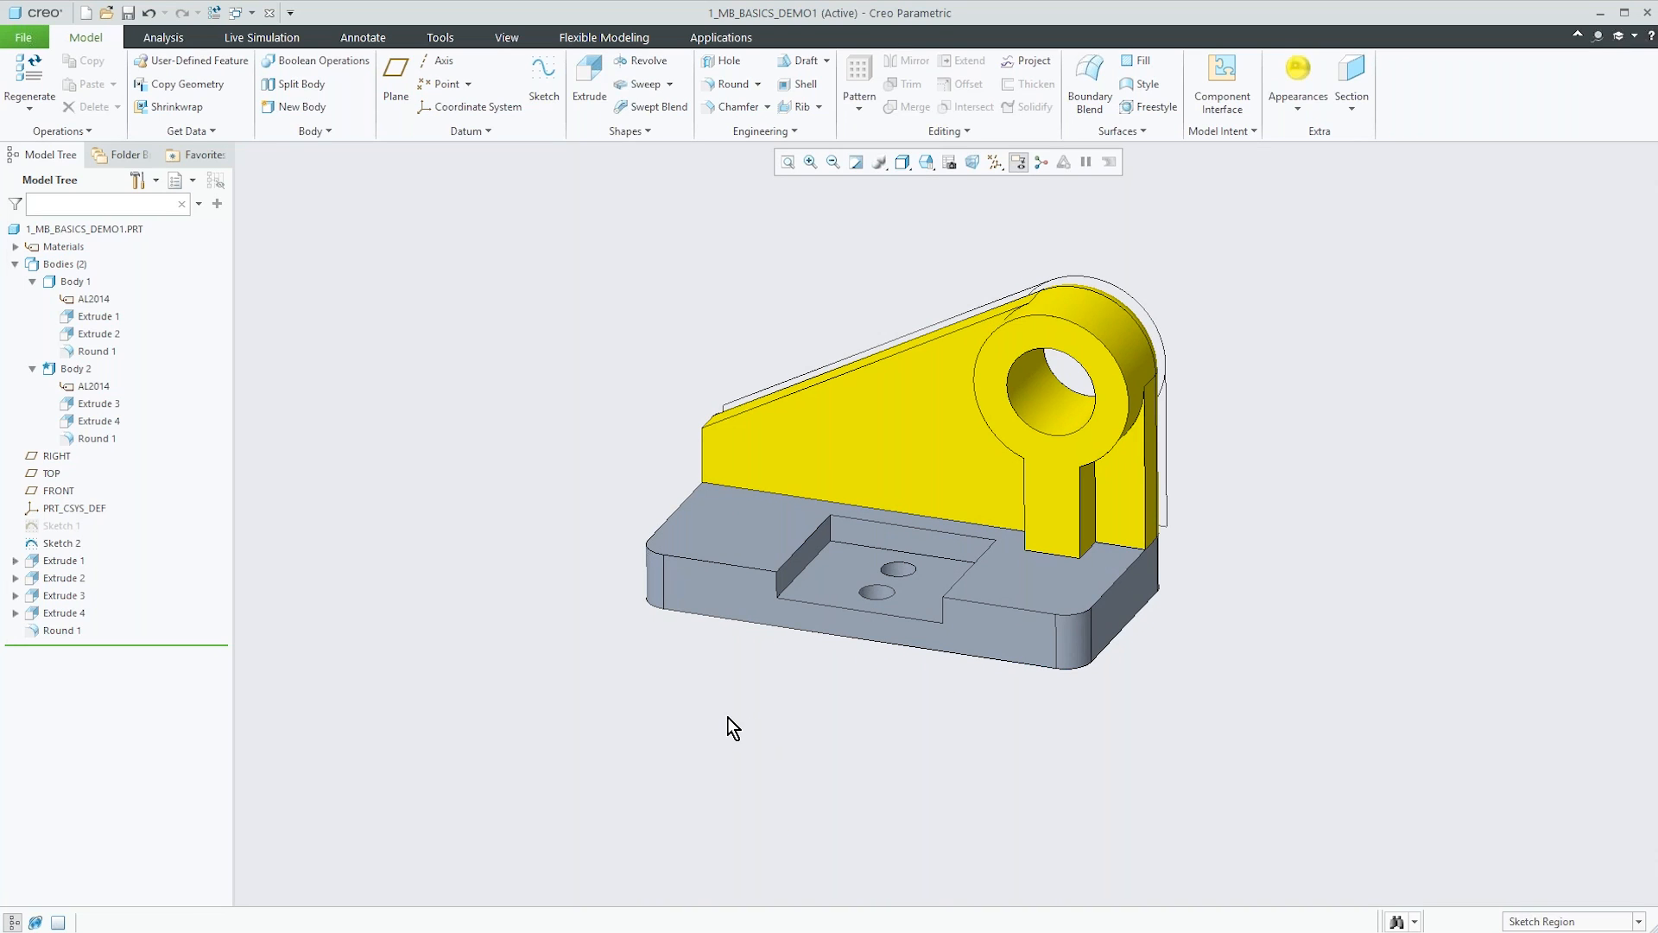
{"action": "middle_click_drag", "start_coordinate": [734, 719], "coordinate": [735, 632]}
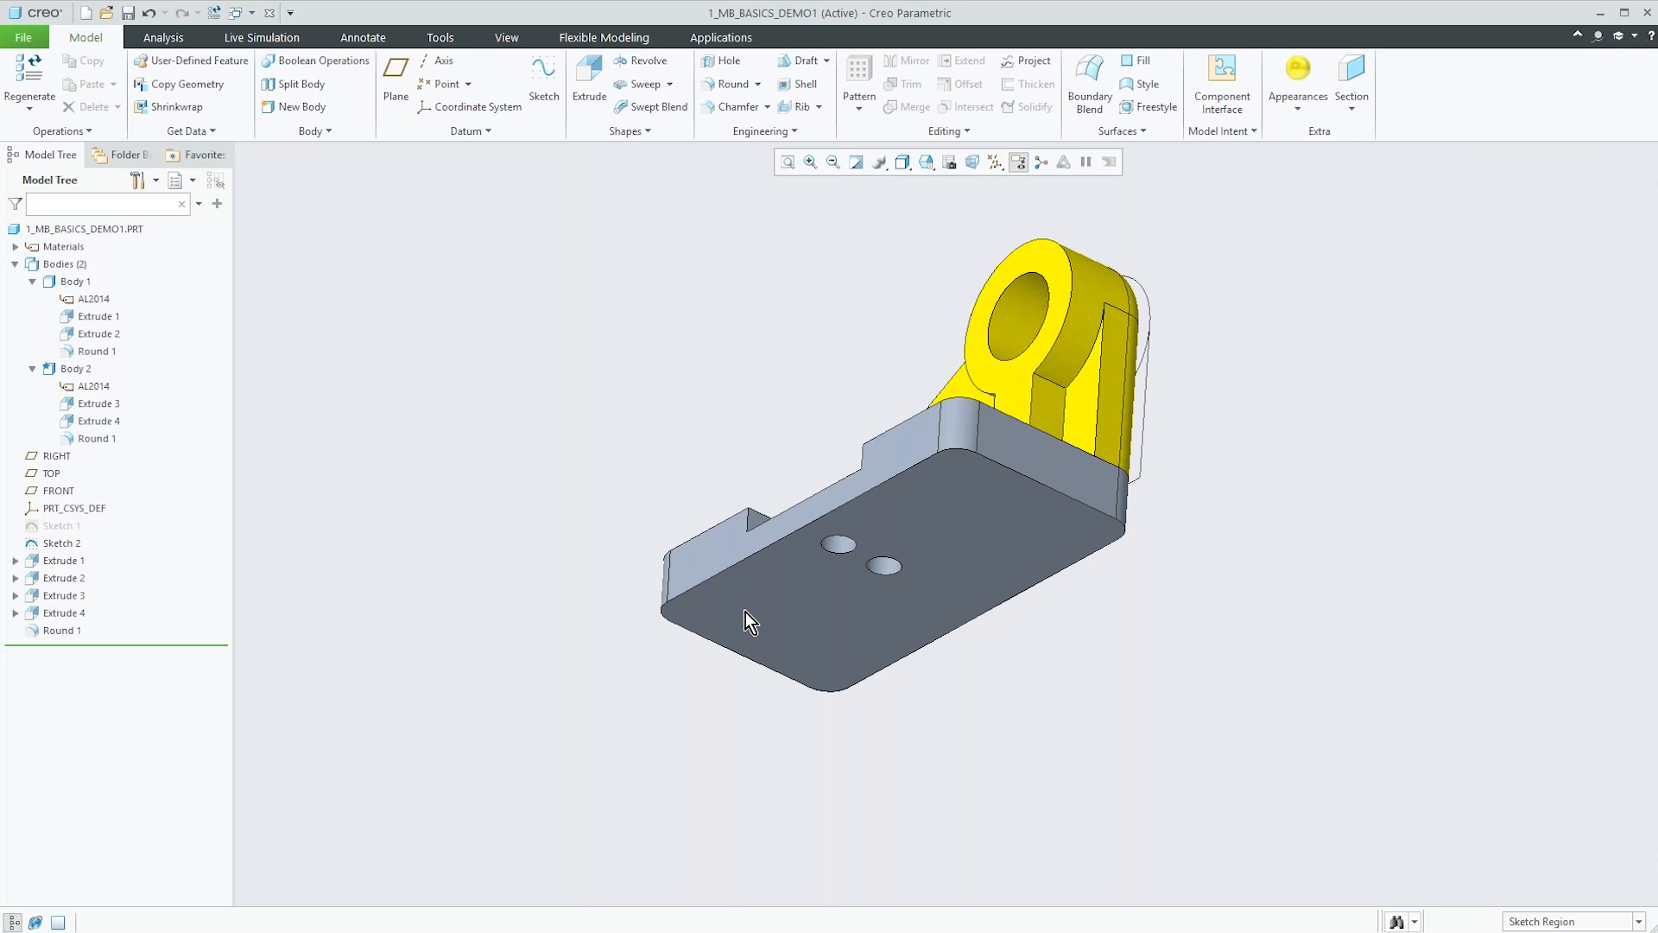
{"action": "middle_click_drag", "start_coordinate": [784, 616], "coordinate": [785, 703]}
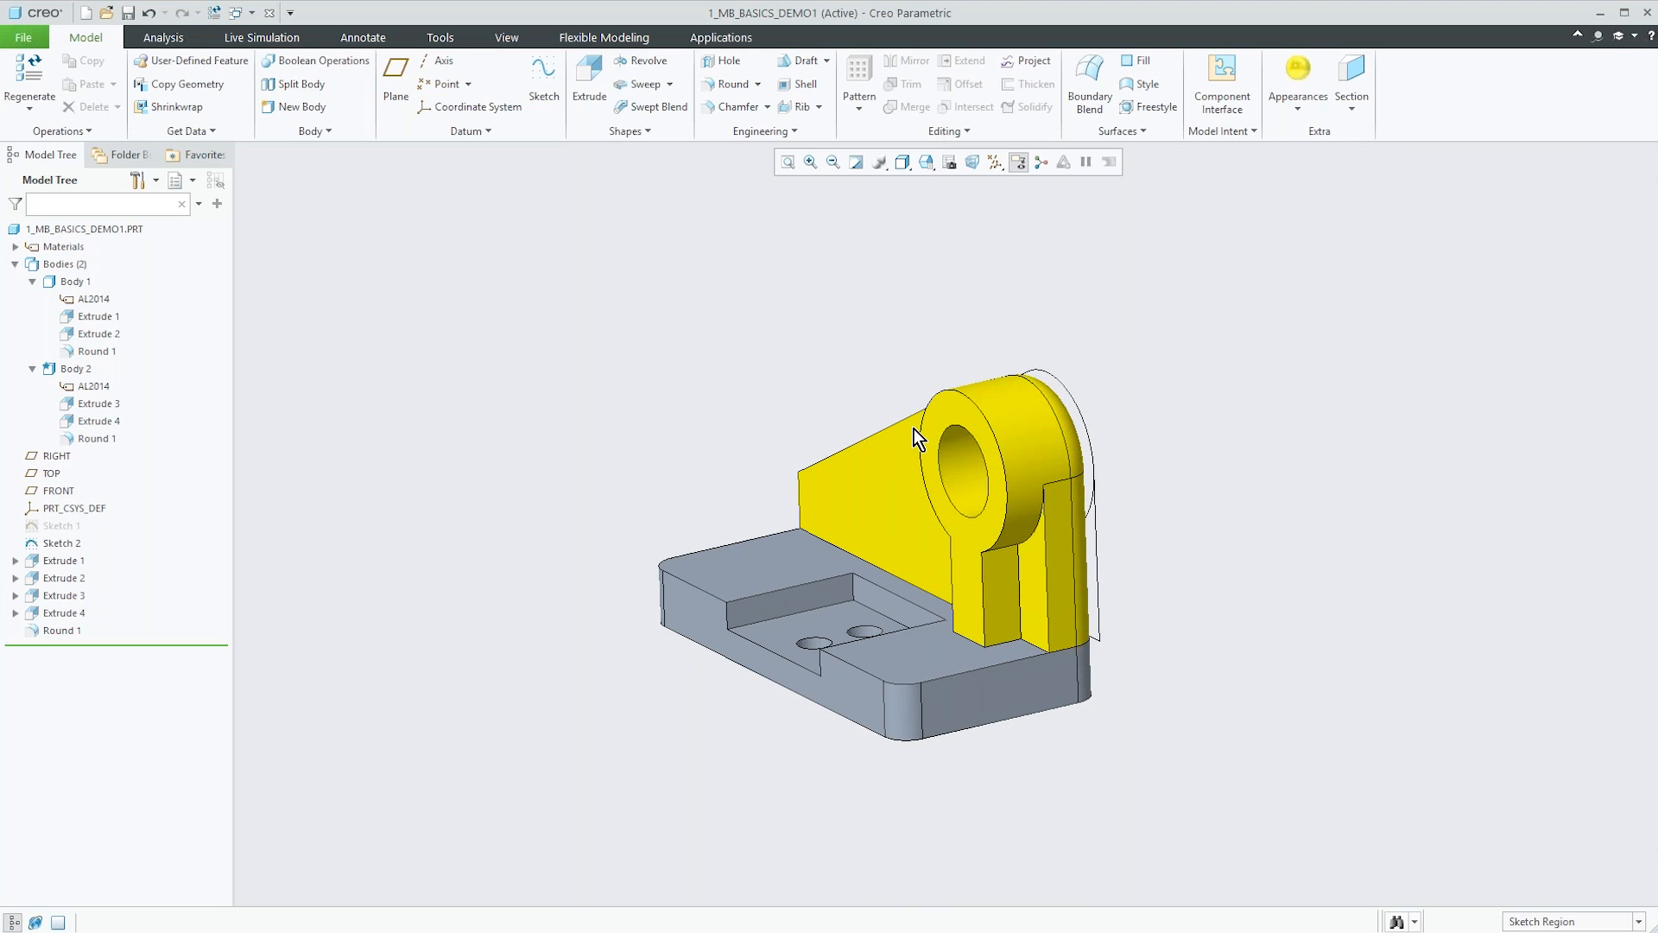
{"action": "middle_click_drag", "start_coordinate": [840, 615], "coordinate": [829, 492]}
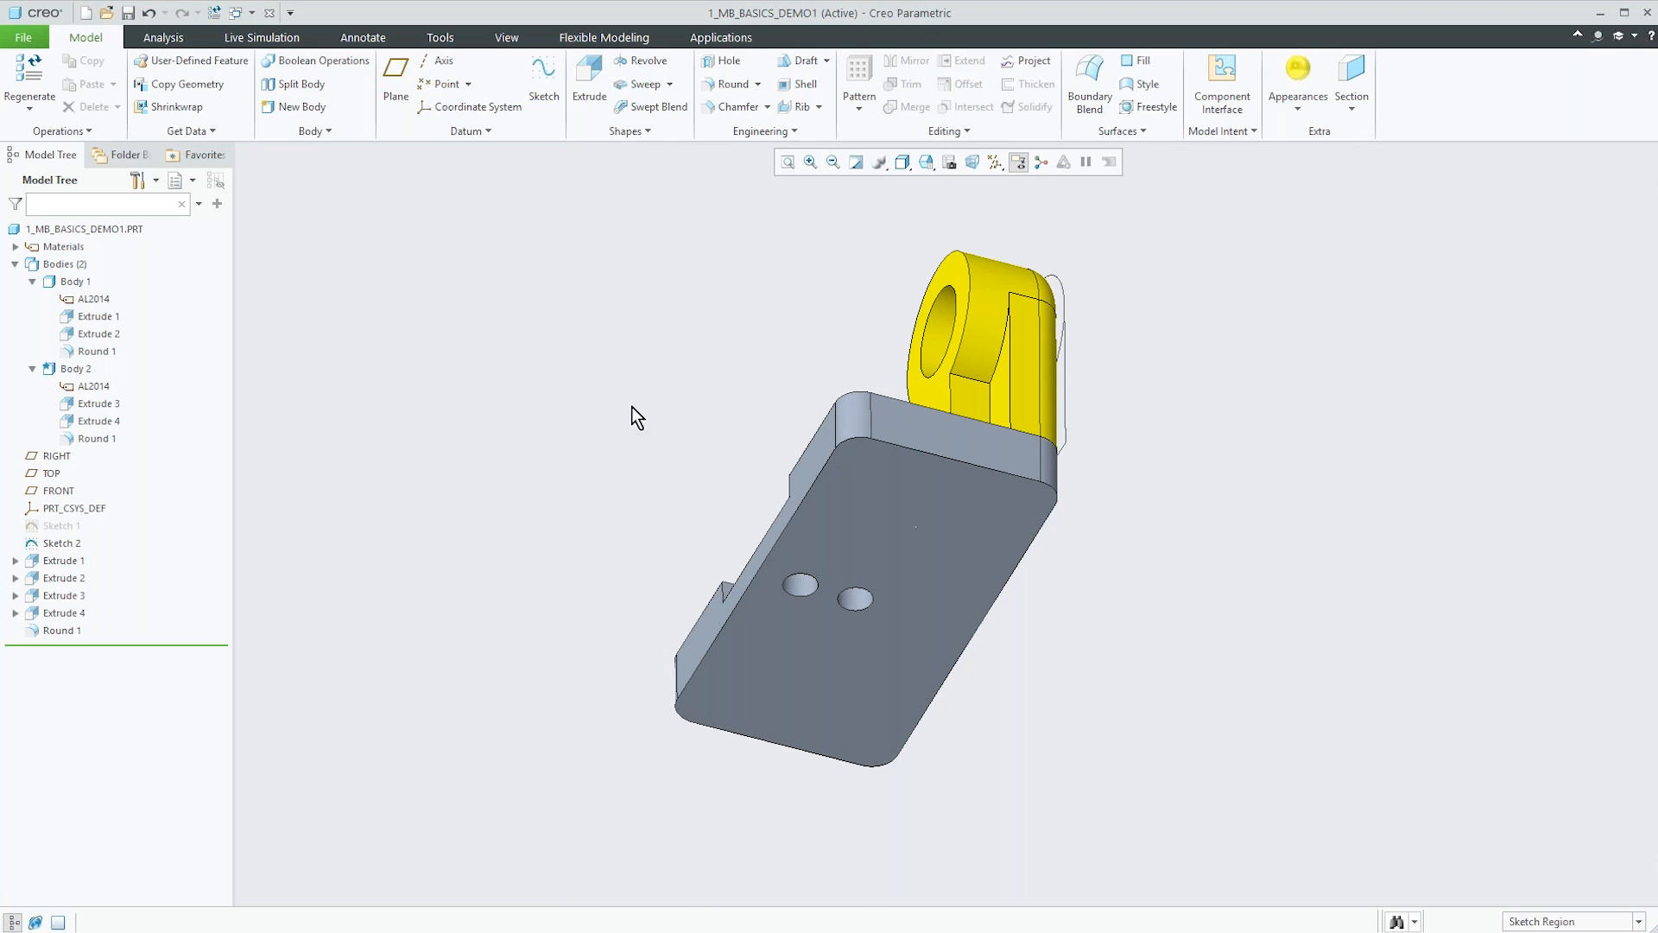
Set Body 1, the base, as the default body.
{"action": "left_click", "coordinate": [78, 283]}
{"action": "left_click", "coordinate": [95, 184]}
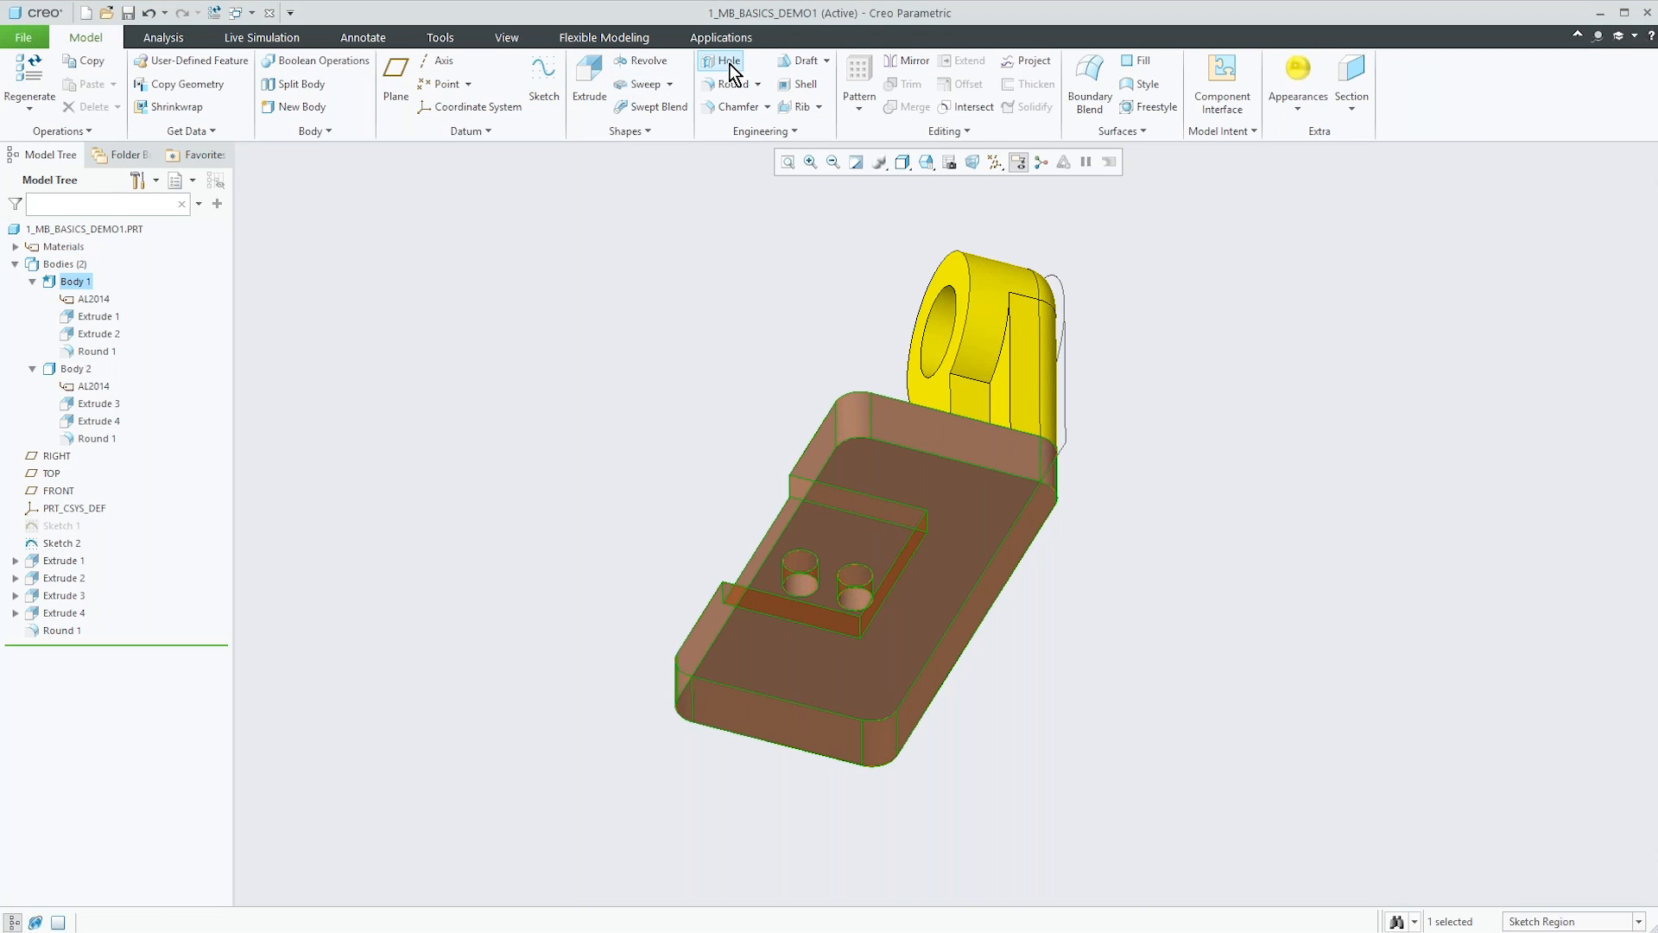
Shell Body 1, the base, with a 0.65 wall thickness, removing its bottom face.
{"action": "left_click", "coordinate": [781, 84]}
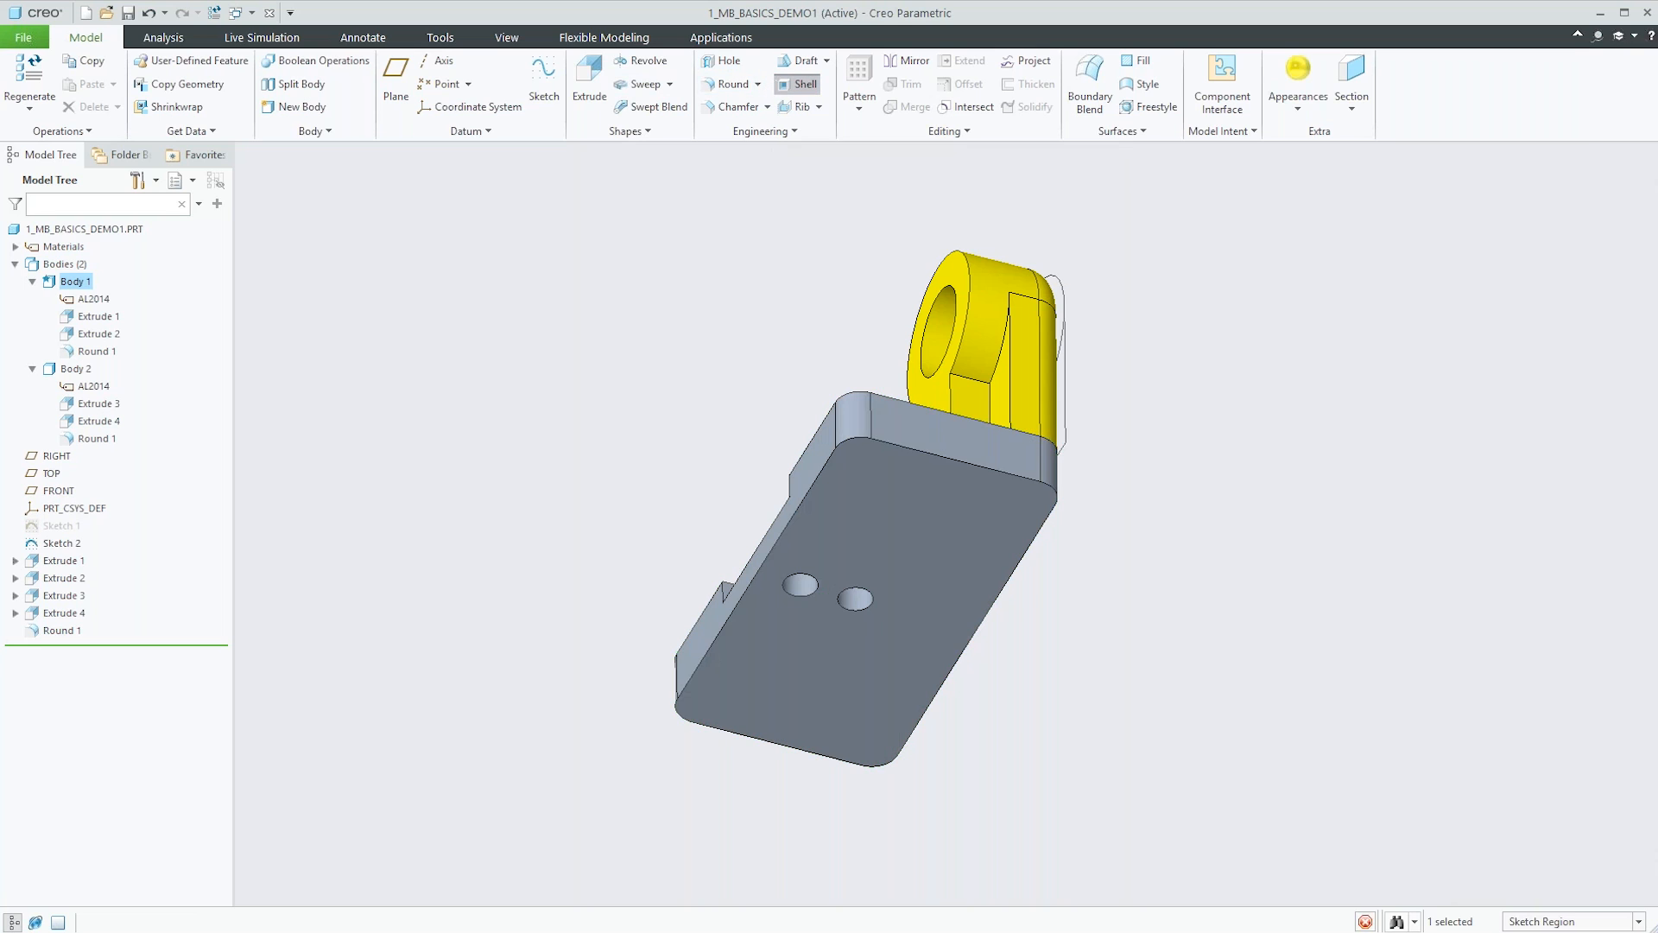
{"action": "left_click", "coordinate": [920, 509]}
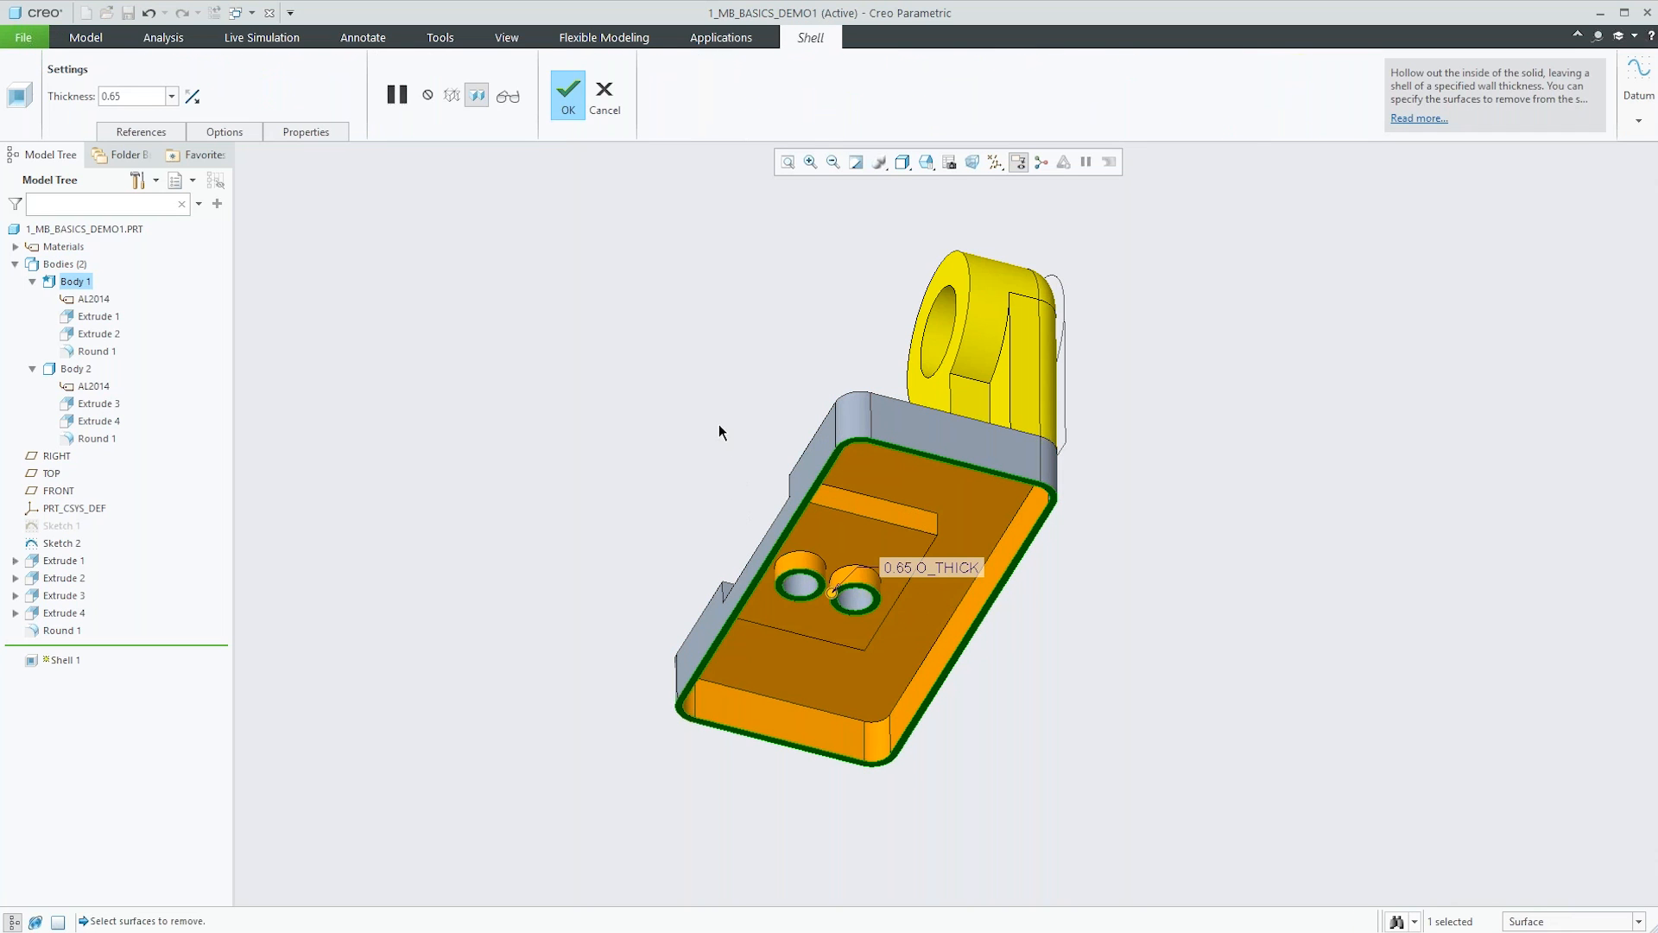
{"action": "left_click", "coordinate": [568, 91]}
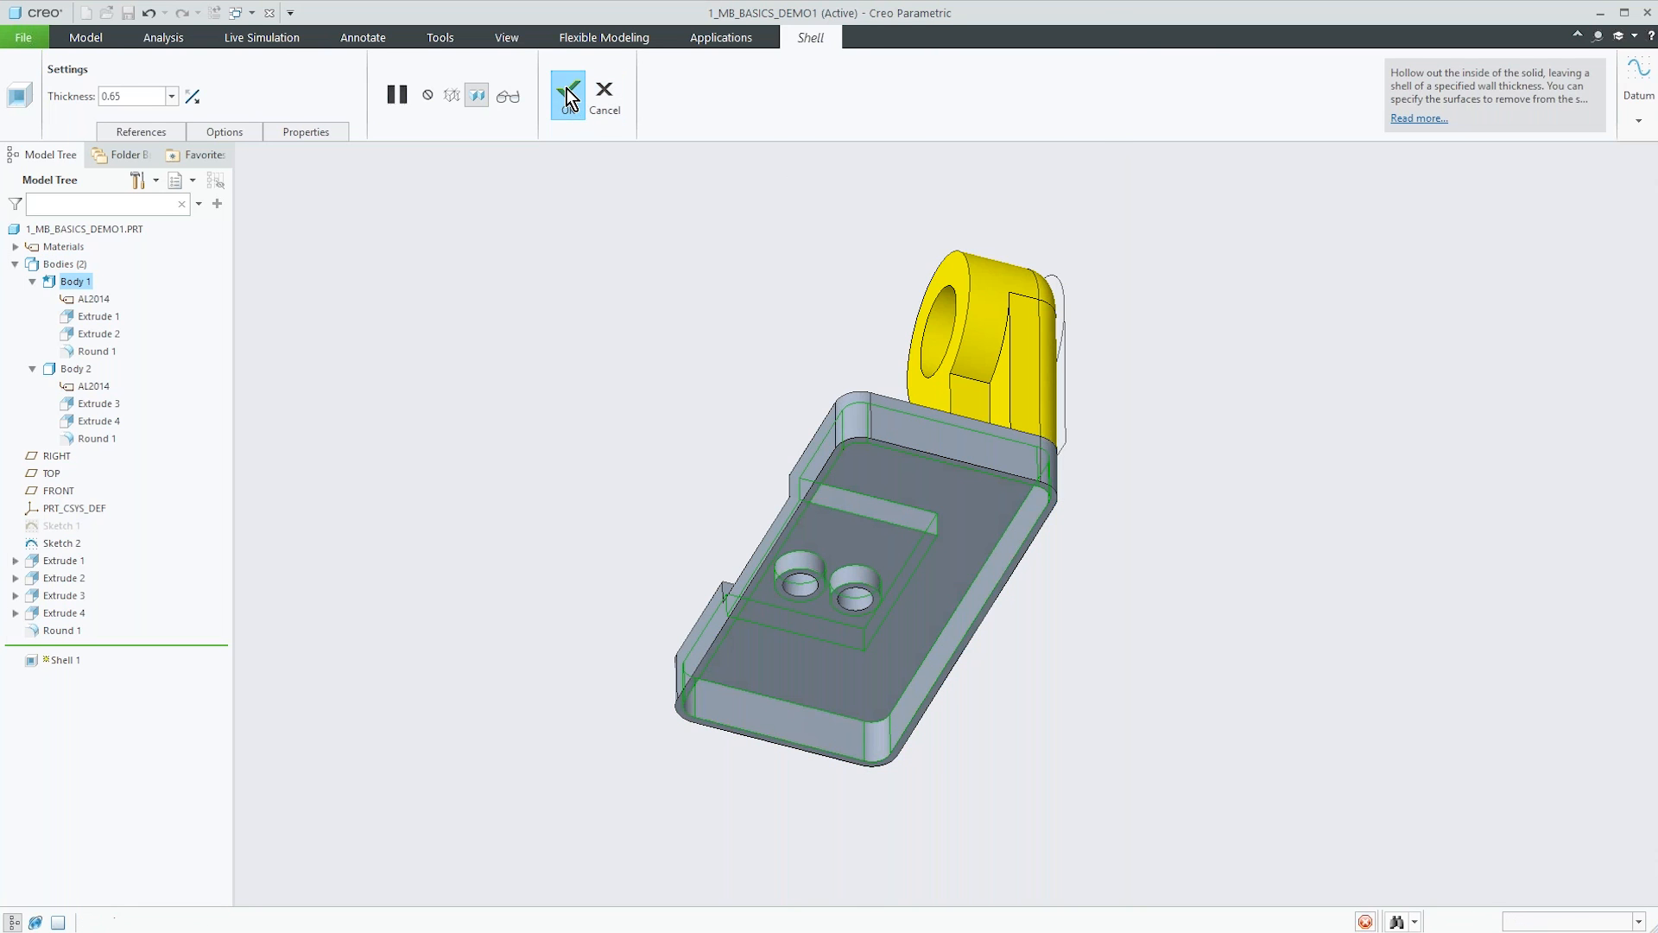
{"action": "middle_click_drag", "start_coordinate": [665, 432], "coordinate": [718, 655]}
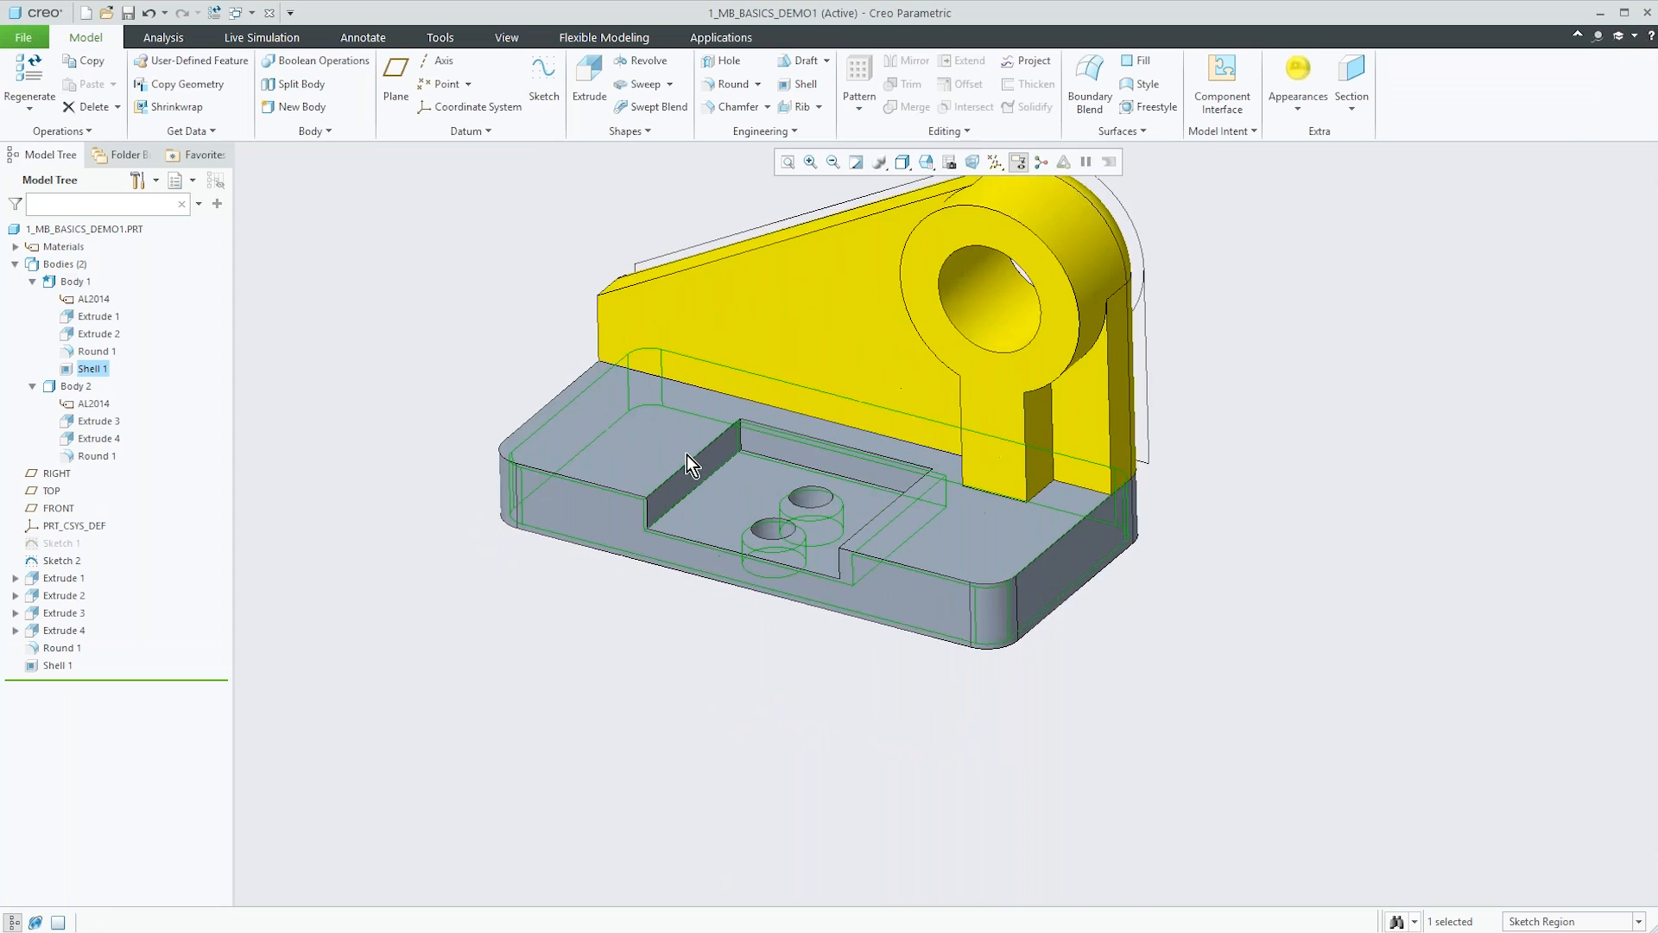
{"action": "scroll", "coordinate": [687, 454], "scroll_direction": "down", "scroll_amount": 1}
{"action": "scroll", "coordinate": [701, 701], "scroll_direction": "up", "scroll_amount": 2}
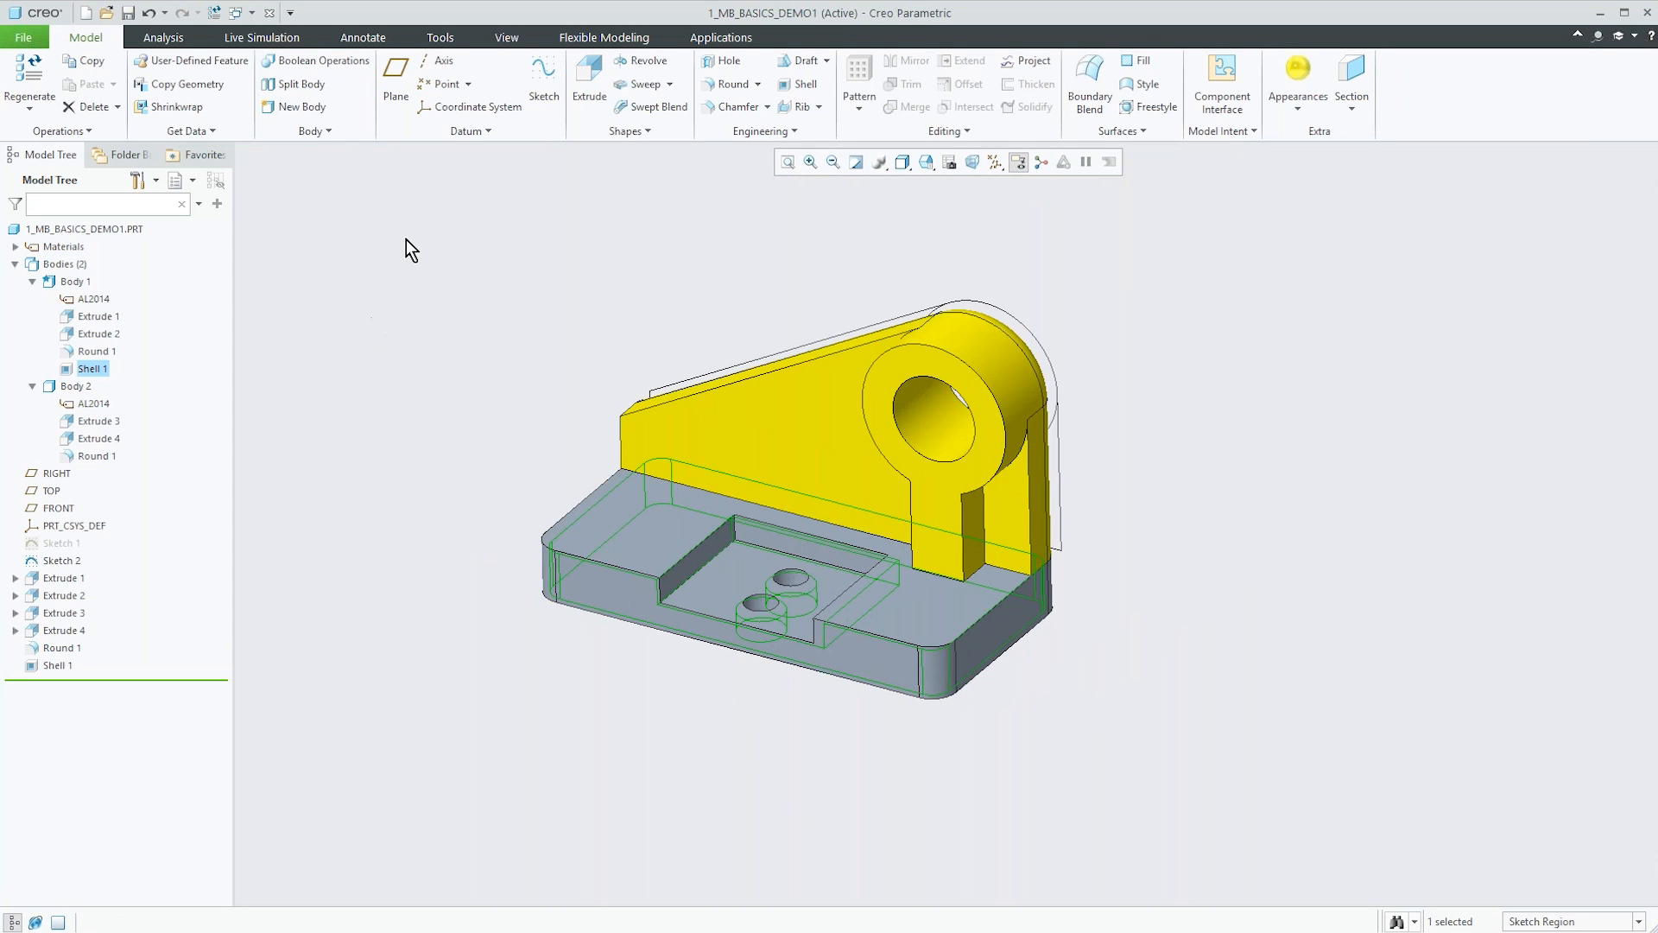
Place a planar section parallel to the base's end face at an offset of 7.40, trying the hatch pattern and leaving it off.
{"action": "left_click", "coordinate": [1356, 74]}
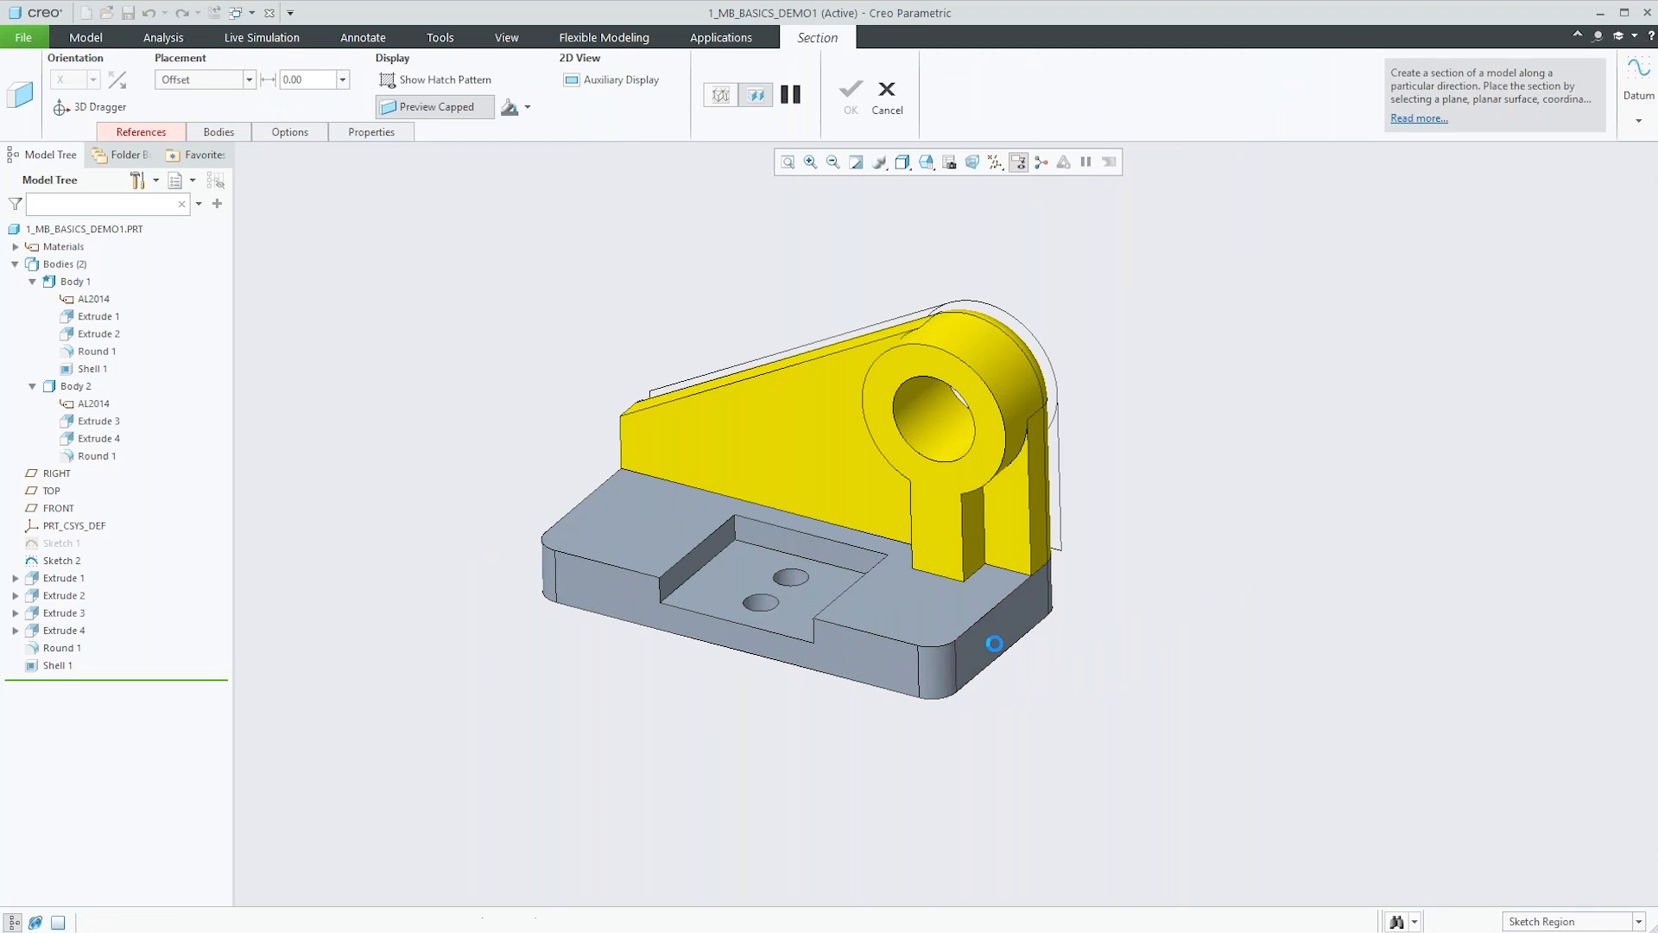
{"action": "left_click_drag", "start_coordinate": [1066, 533], "coordinate": [994, 511]}
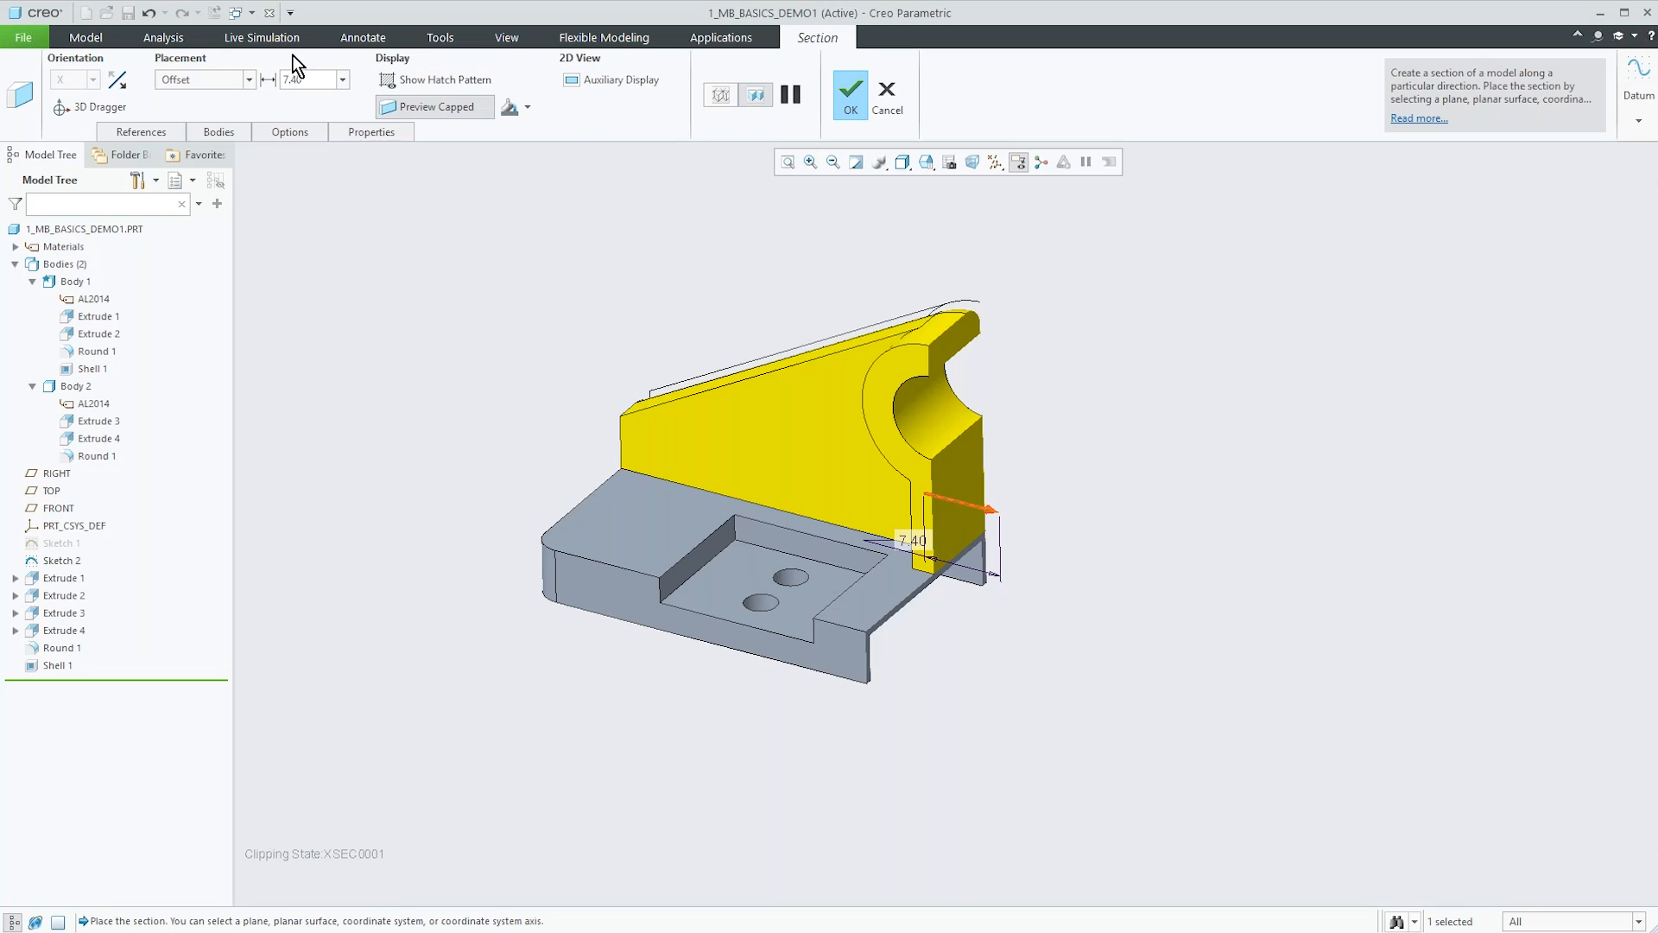
{"action": "left_click", "coordinate": [444, 78]}
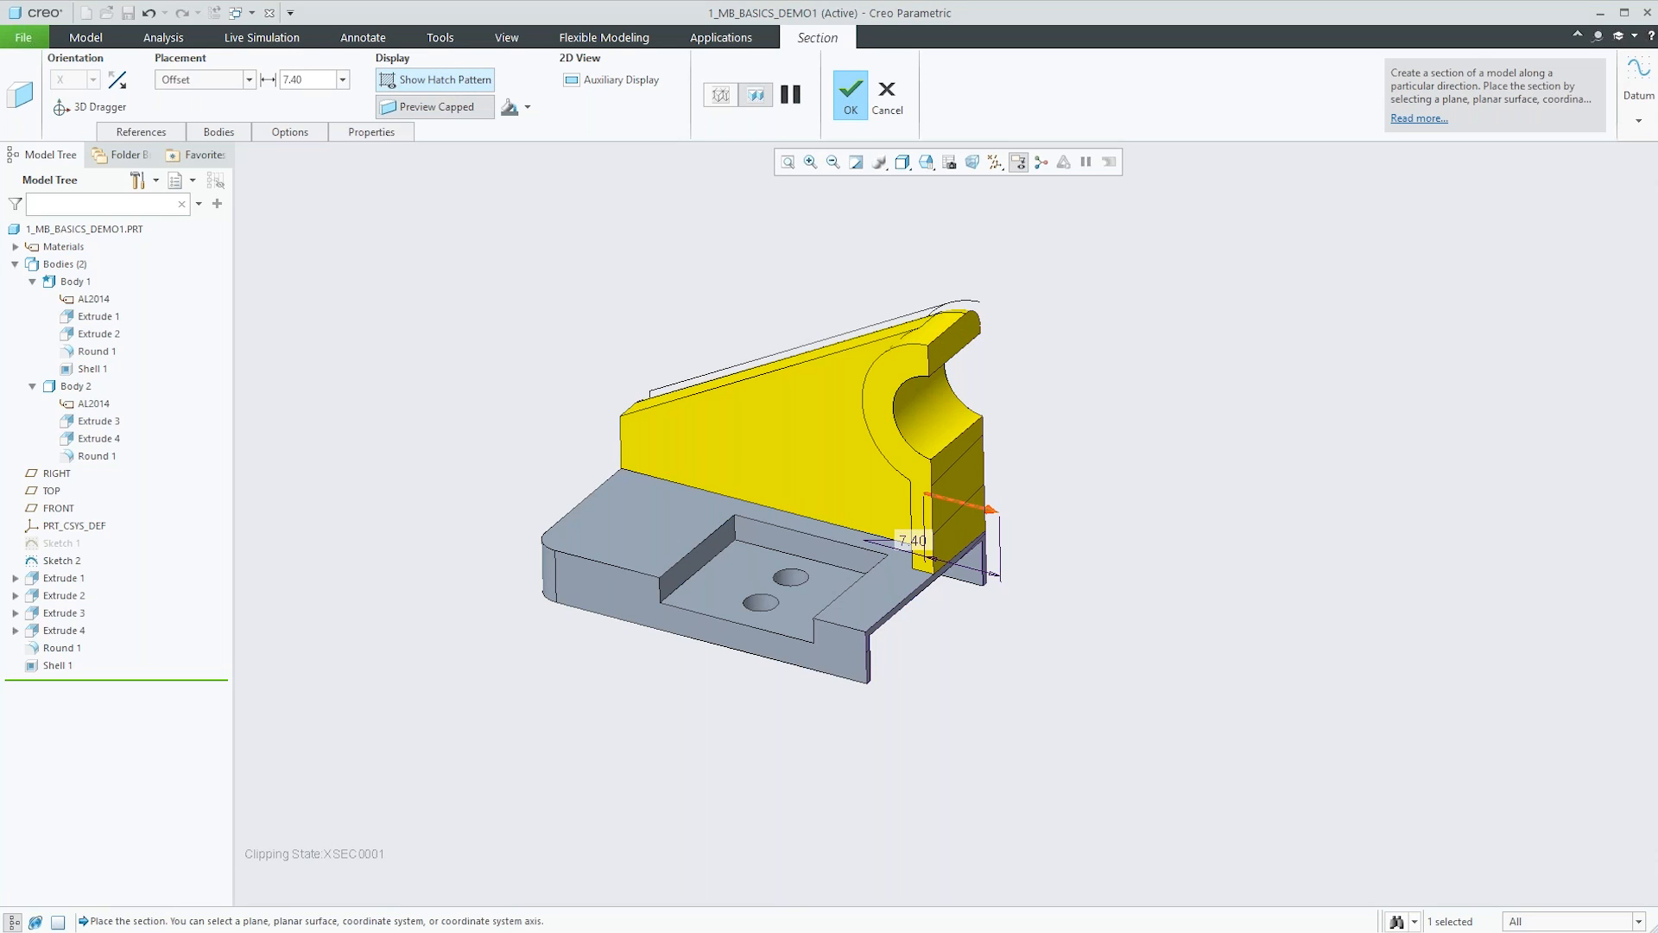
{"action": "left_click", "coordinate": [436, 80]}
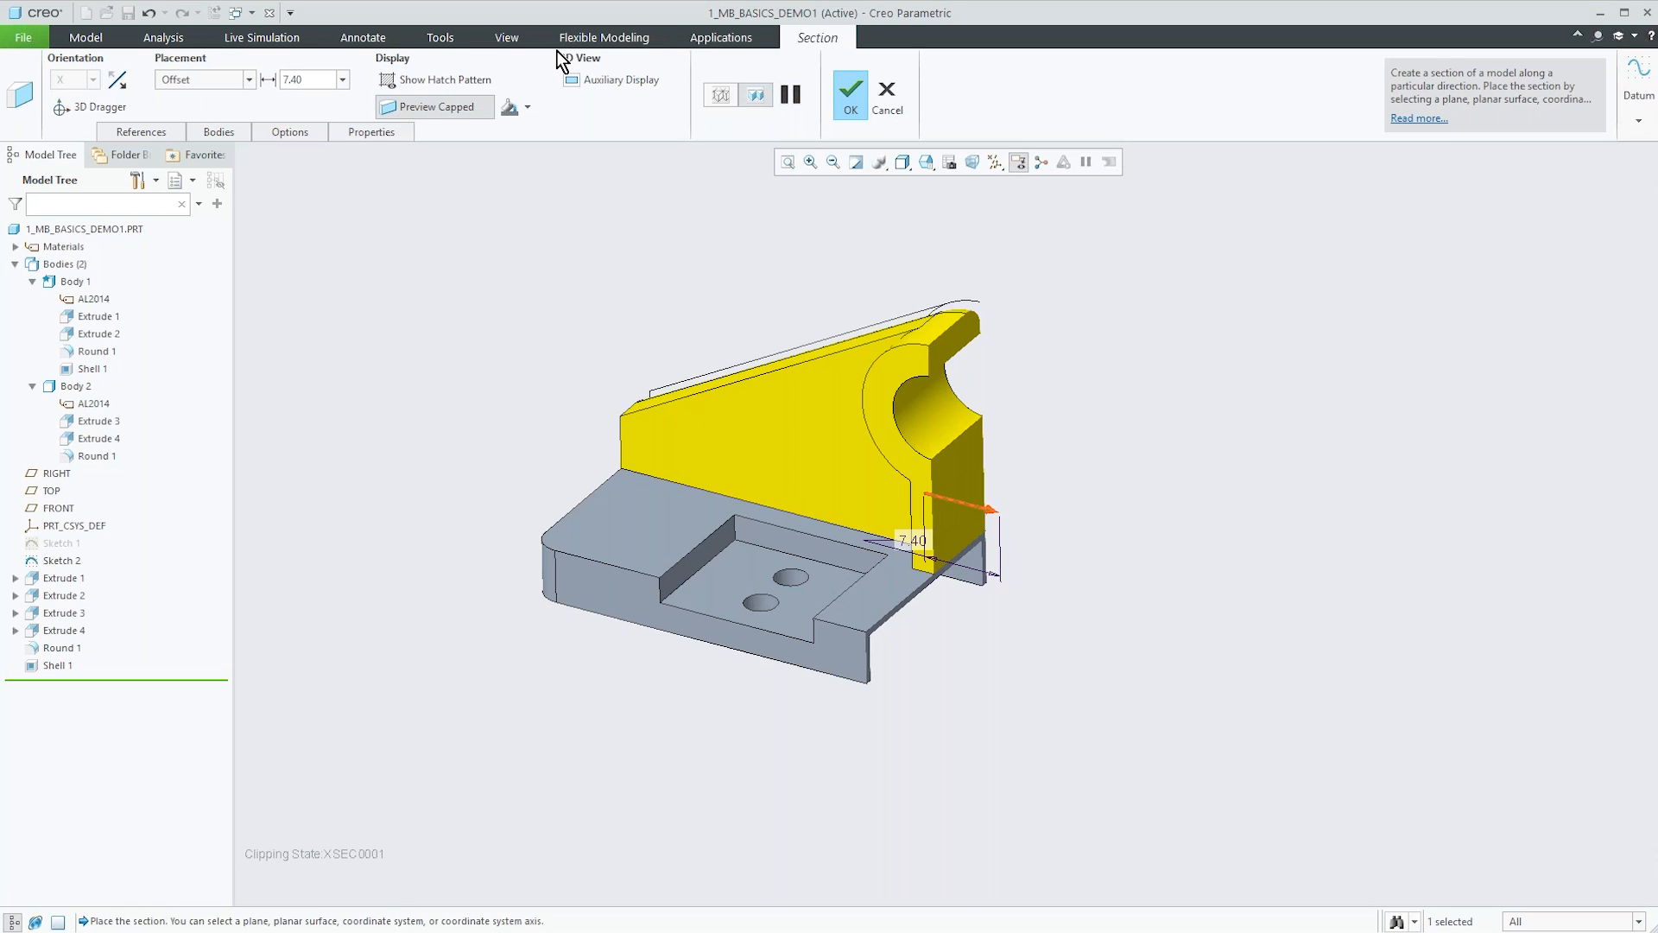
Name the section A and complete it.
{"action": "left_click", "coordinate": [382, 128]}
{"action": "double_click", "coordinate": [445, 176]}
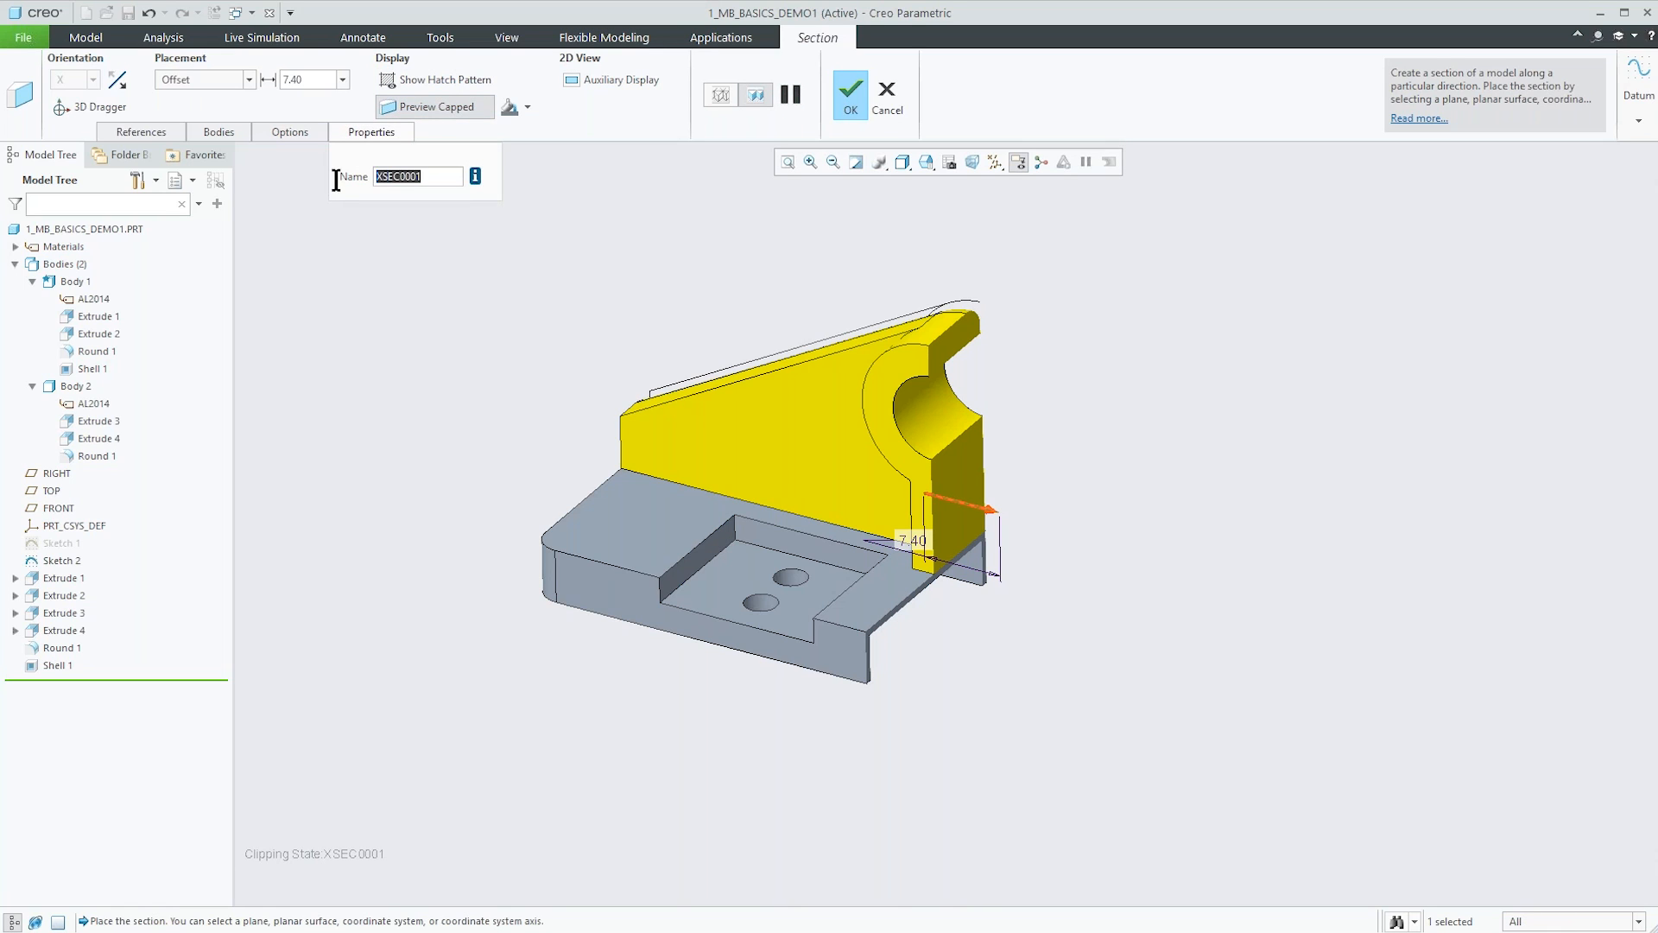
{"action": "type", "text": "A"}
{"action": "left_click", "coordinate": [851, 94]}
Deactivate section A and inspect where the upright plate meets the base.
{"action": "left_click", "coordinate": [61, 713]}
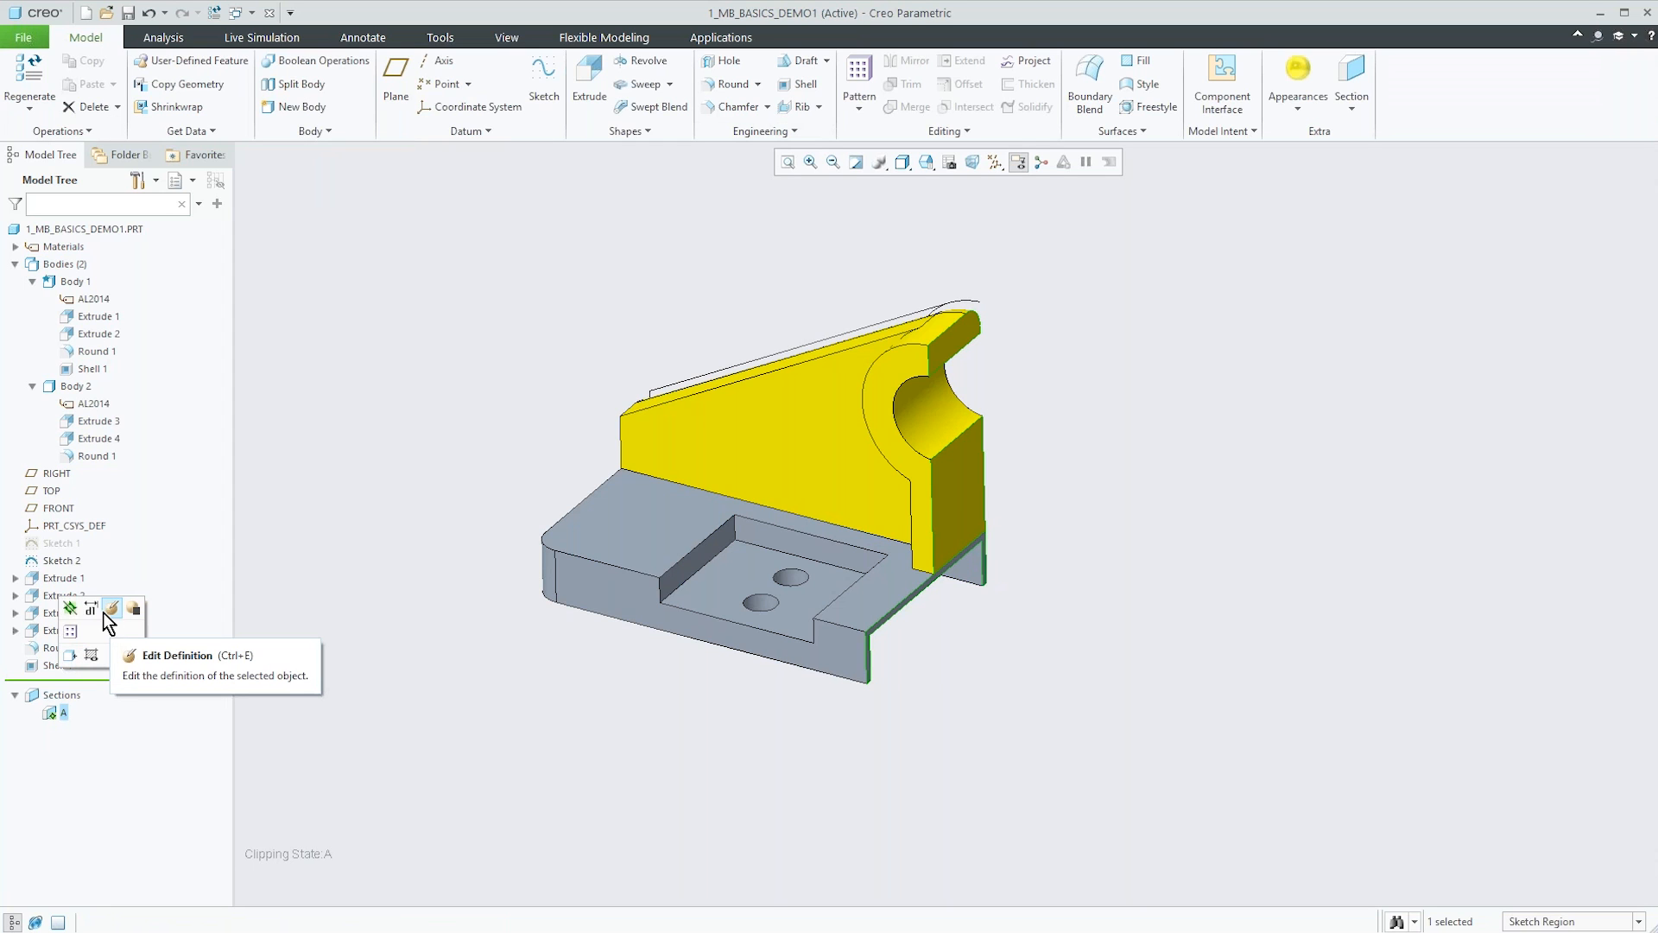
{"action": "left_click", "coordinate": [71, 609]}
{"action": "mouse_move", "coordinate": [563, 762]}
{"action": "middle_mouse_down"}
{"action": "mouse_move", "coordinate": [556, 728]}
{"action": "mouse_move", "coordinate": [558, 760]}
{"action": "middle_mouse_up"}
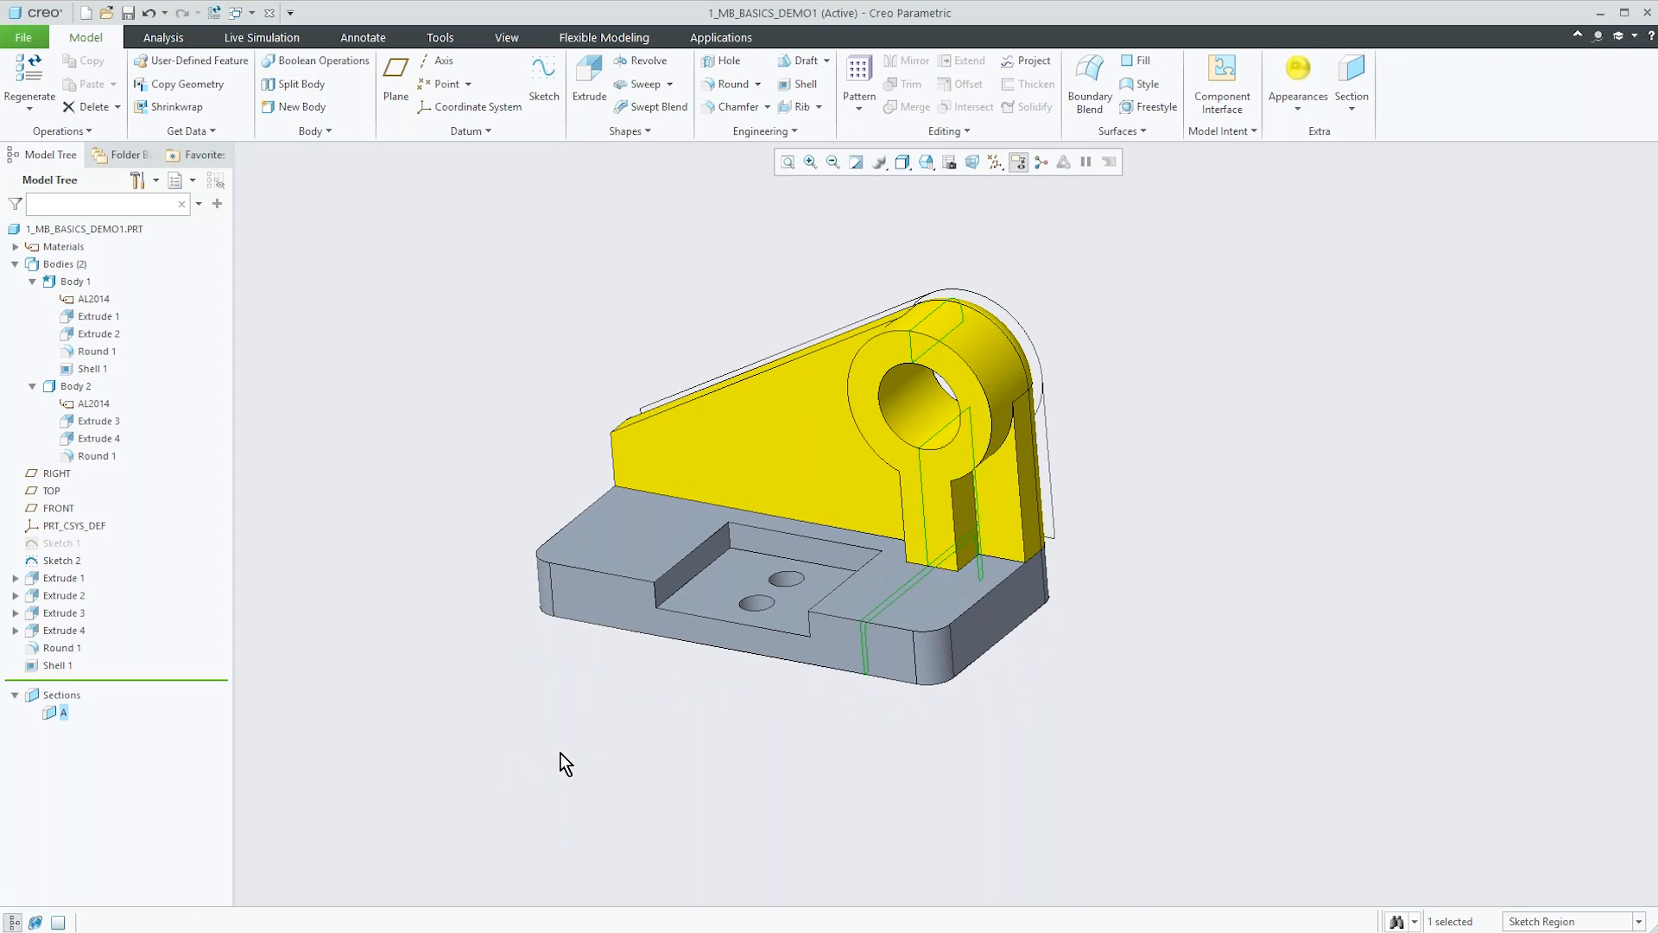
{"action": "scroll", "coordinate": [1009, 540], "scroll_direction": "down", "scroll_amount": 3}
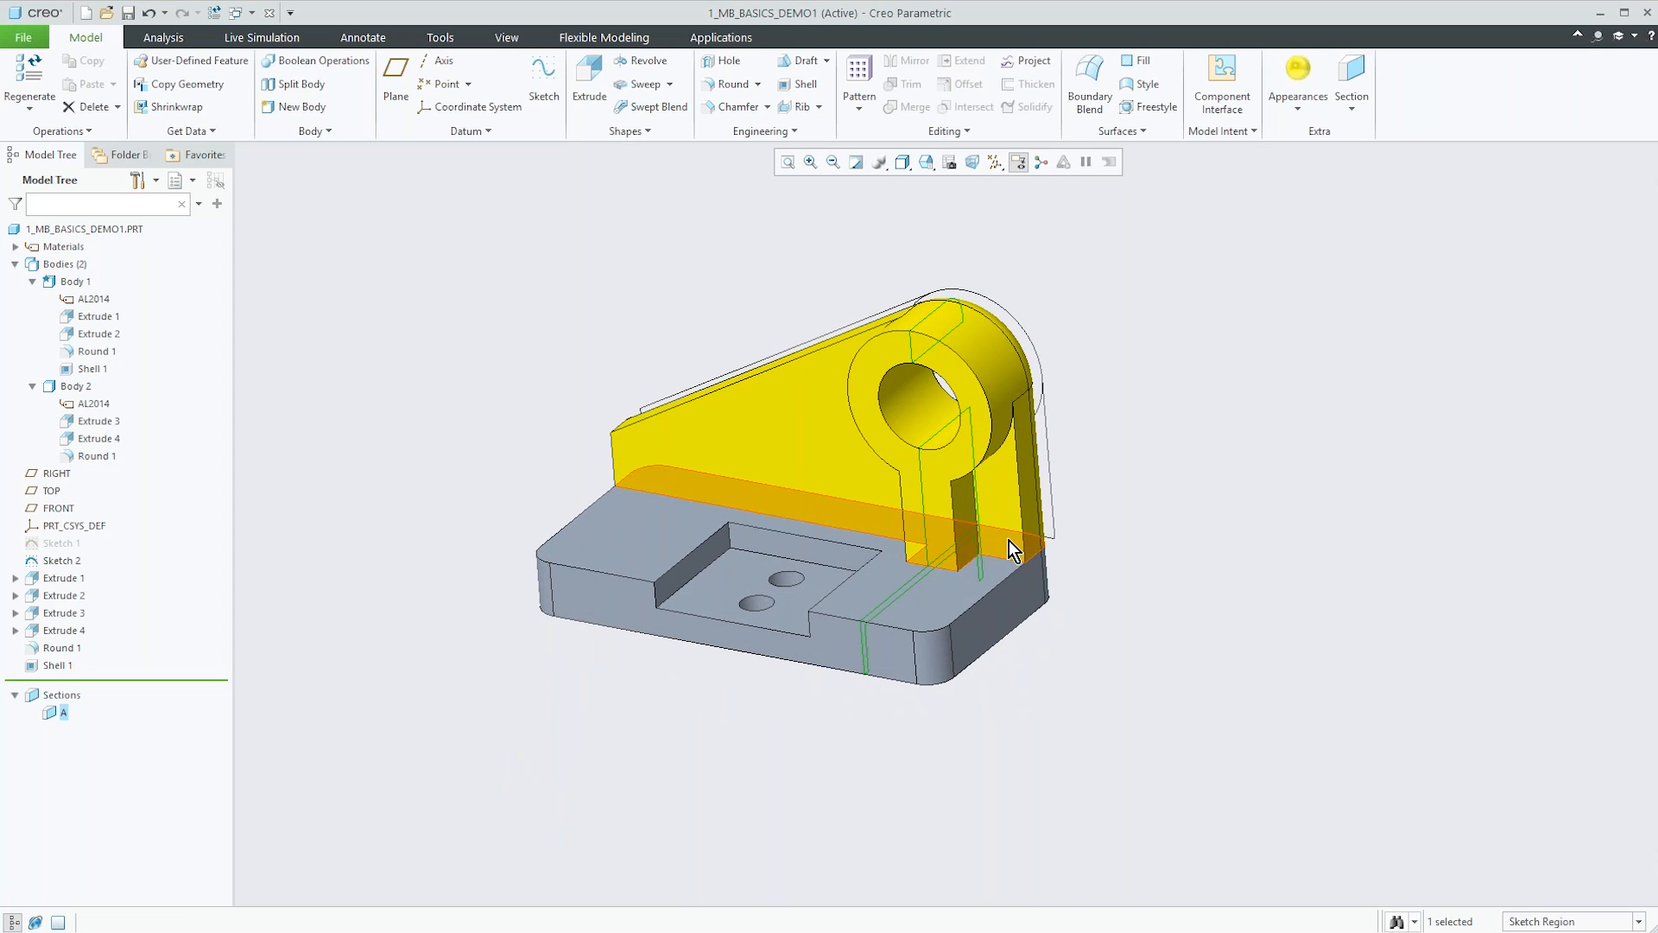
{"action": "mouse_move", "coordinate": [888, 613]}
{"action": "middle_mouse_down"}
{"action": "mouse_move", "coordinate": [777, 526]}
{"action": "mouse_move", "coordinate": [861, 611]}
{"action": "mouse_move", "coordinate": [812, 604]}
{"action": "middle_mouse_up"}
{"action": "scroll", "coordinate": [1012, 632], "scroll_direction": "down", "scroll_amount": 3}
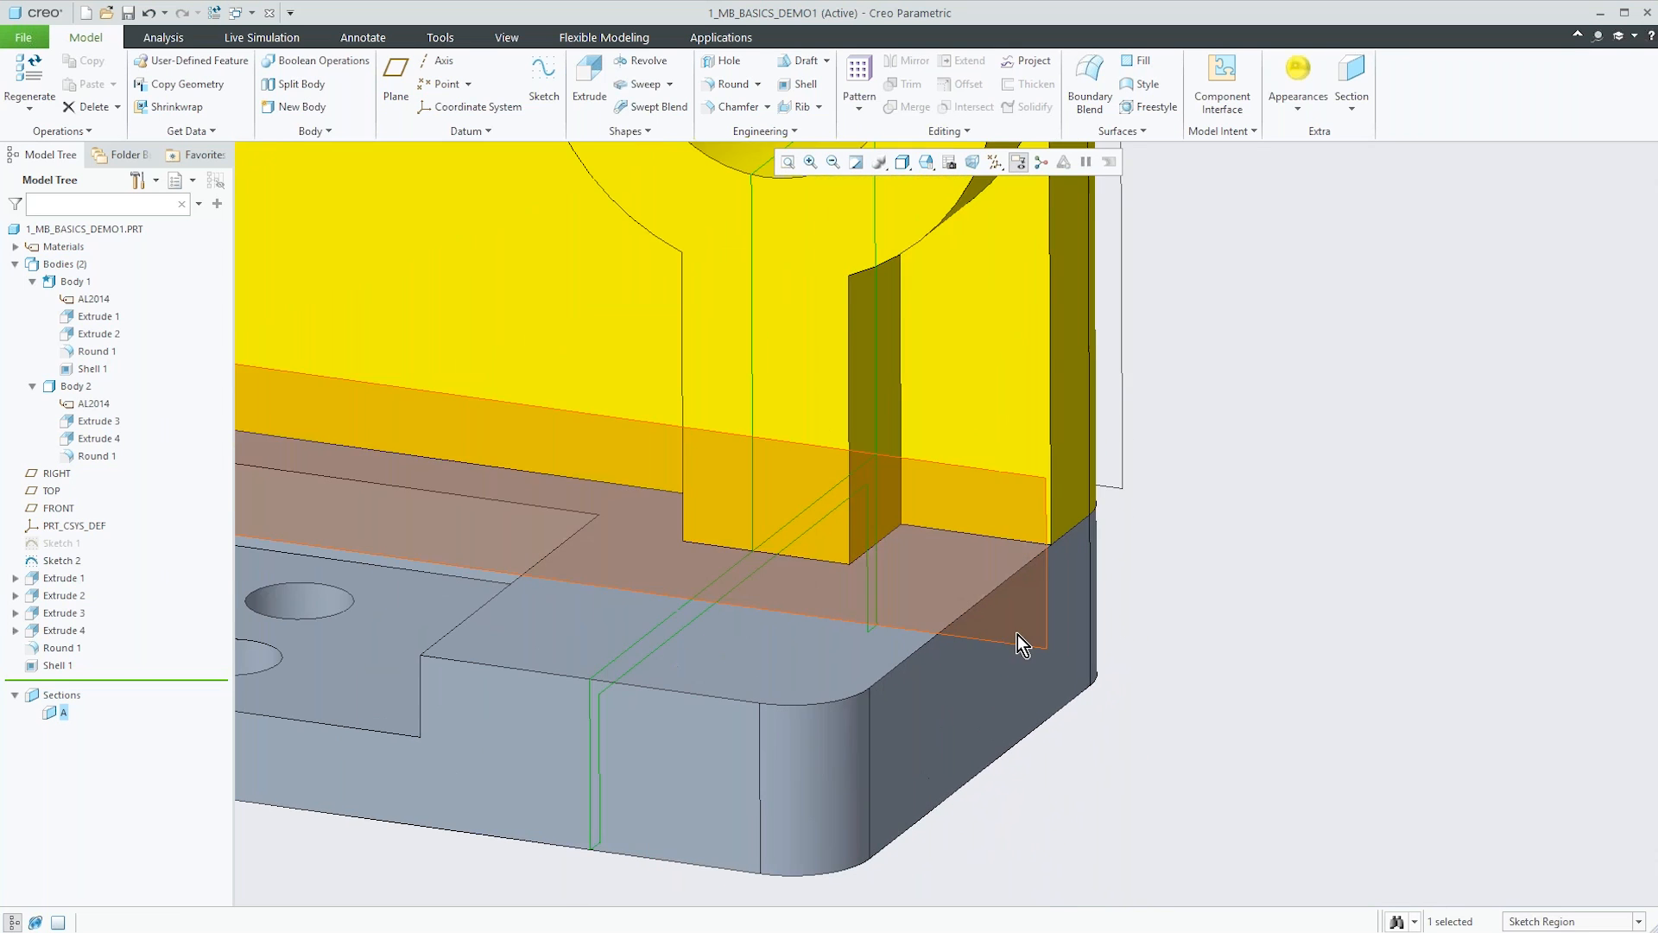
{"action": "scroll", "coordinate": [1055, 650], "scroll_direction": "up", "scroll_amount": 5}
{"action": "scroll", "coordinate": [926, 596], "scroll_direction": "down", "scroll_amount": 3}
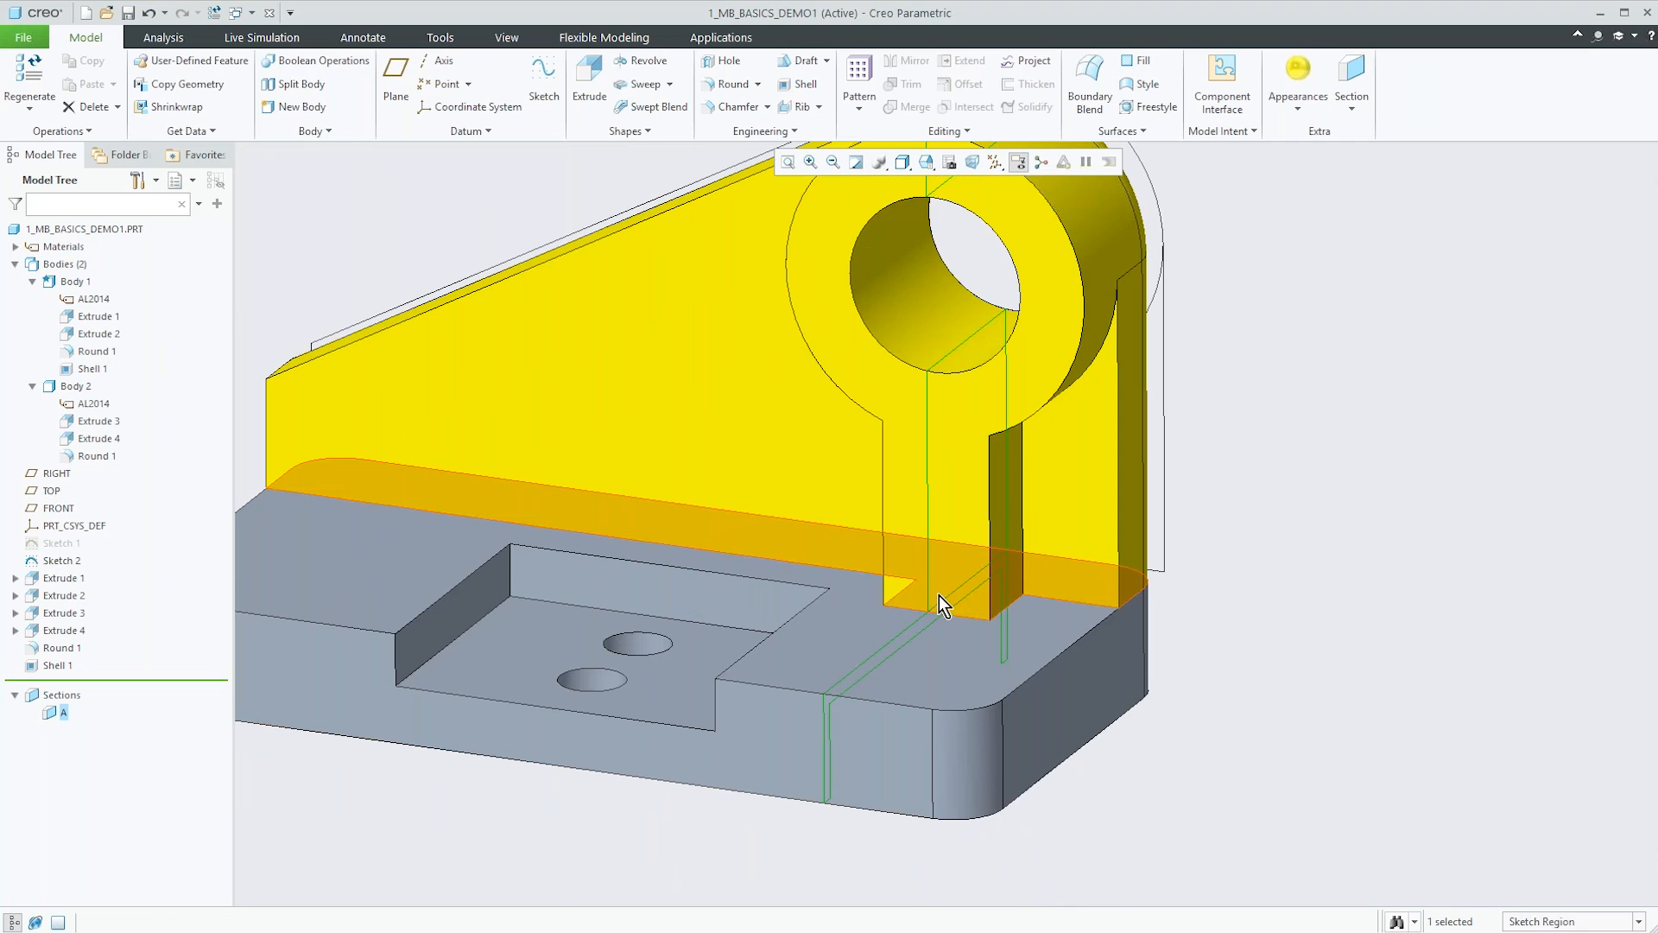
Make Body 2 the default body and start an Extrude sketch on the upright plate's bottom face.
{"action": "left_click", "coordinate": [82, 388]}
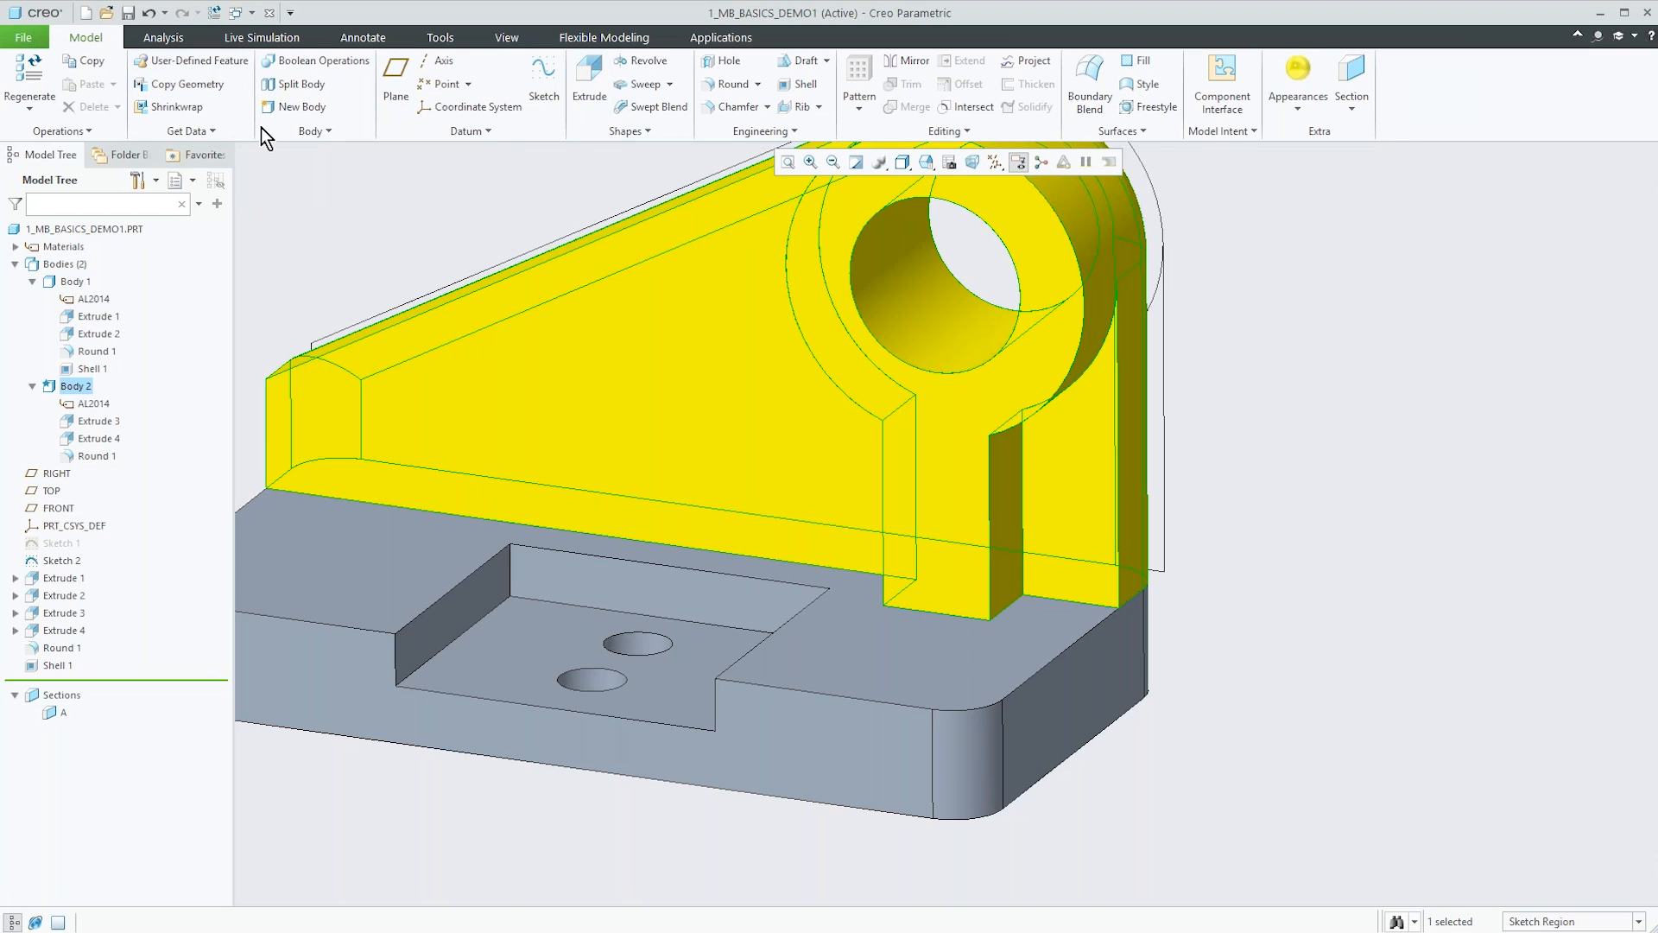
{"action": "left_click", "coordinate": [590, 82]}
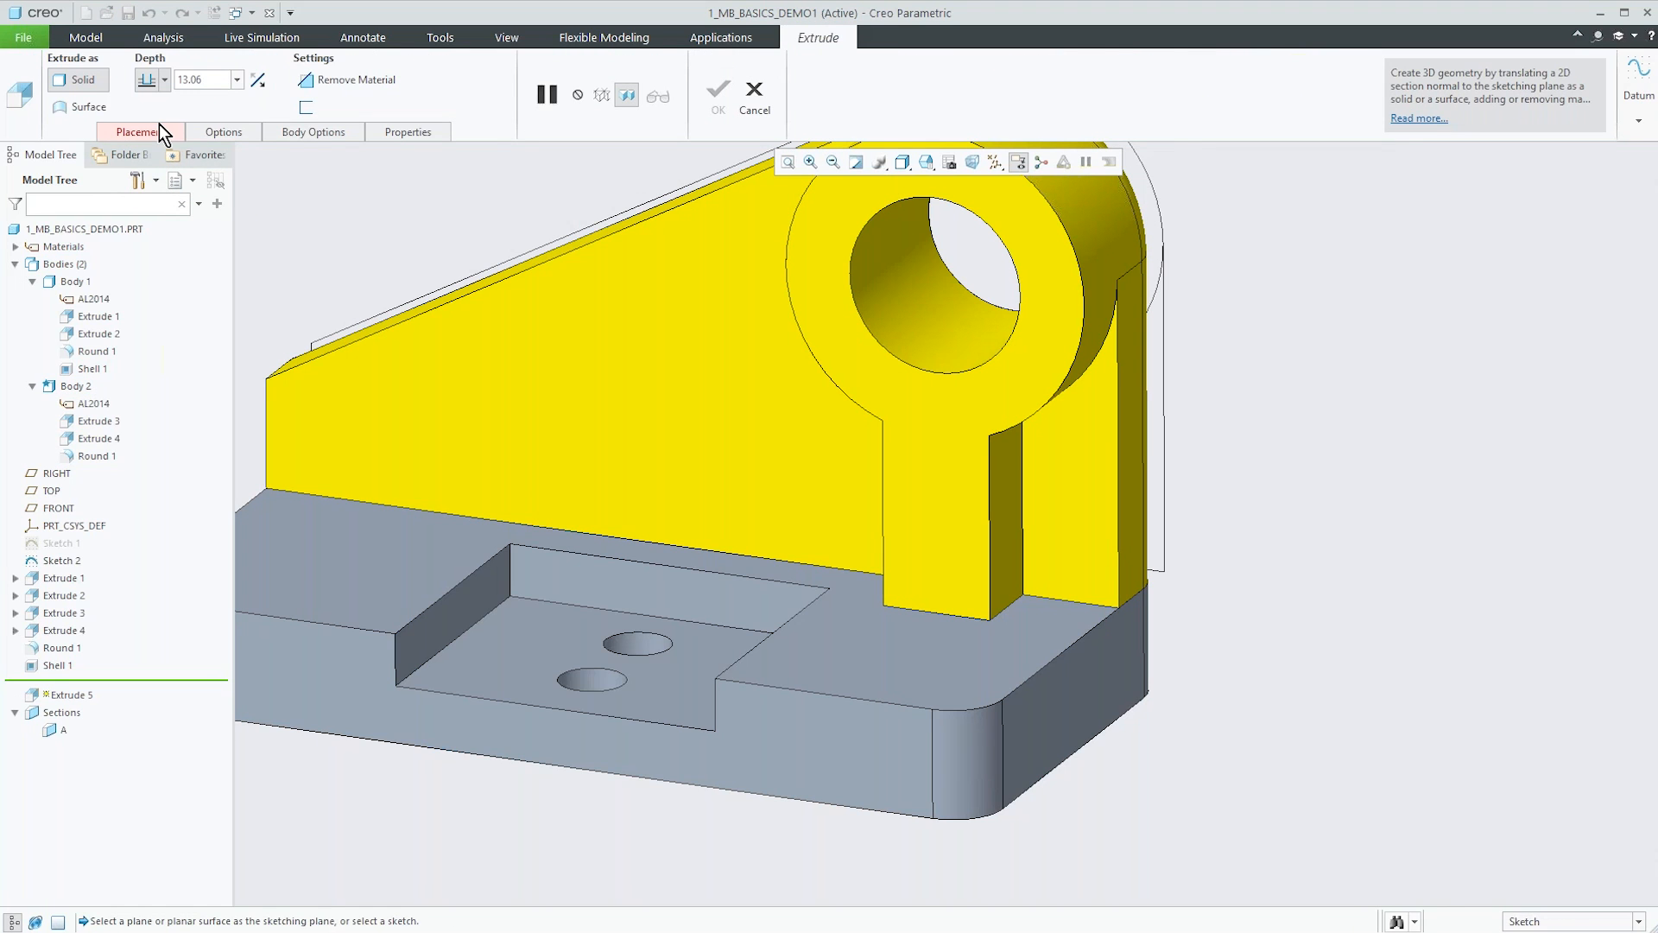
{"action": "left_click", "coordinate": [159, 125]}
{"action": "left_click", "coordinate": [259, 189]}
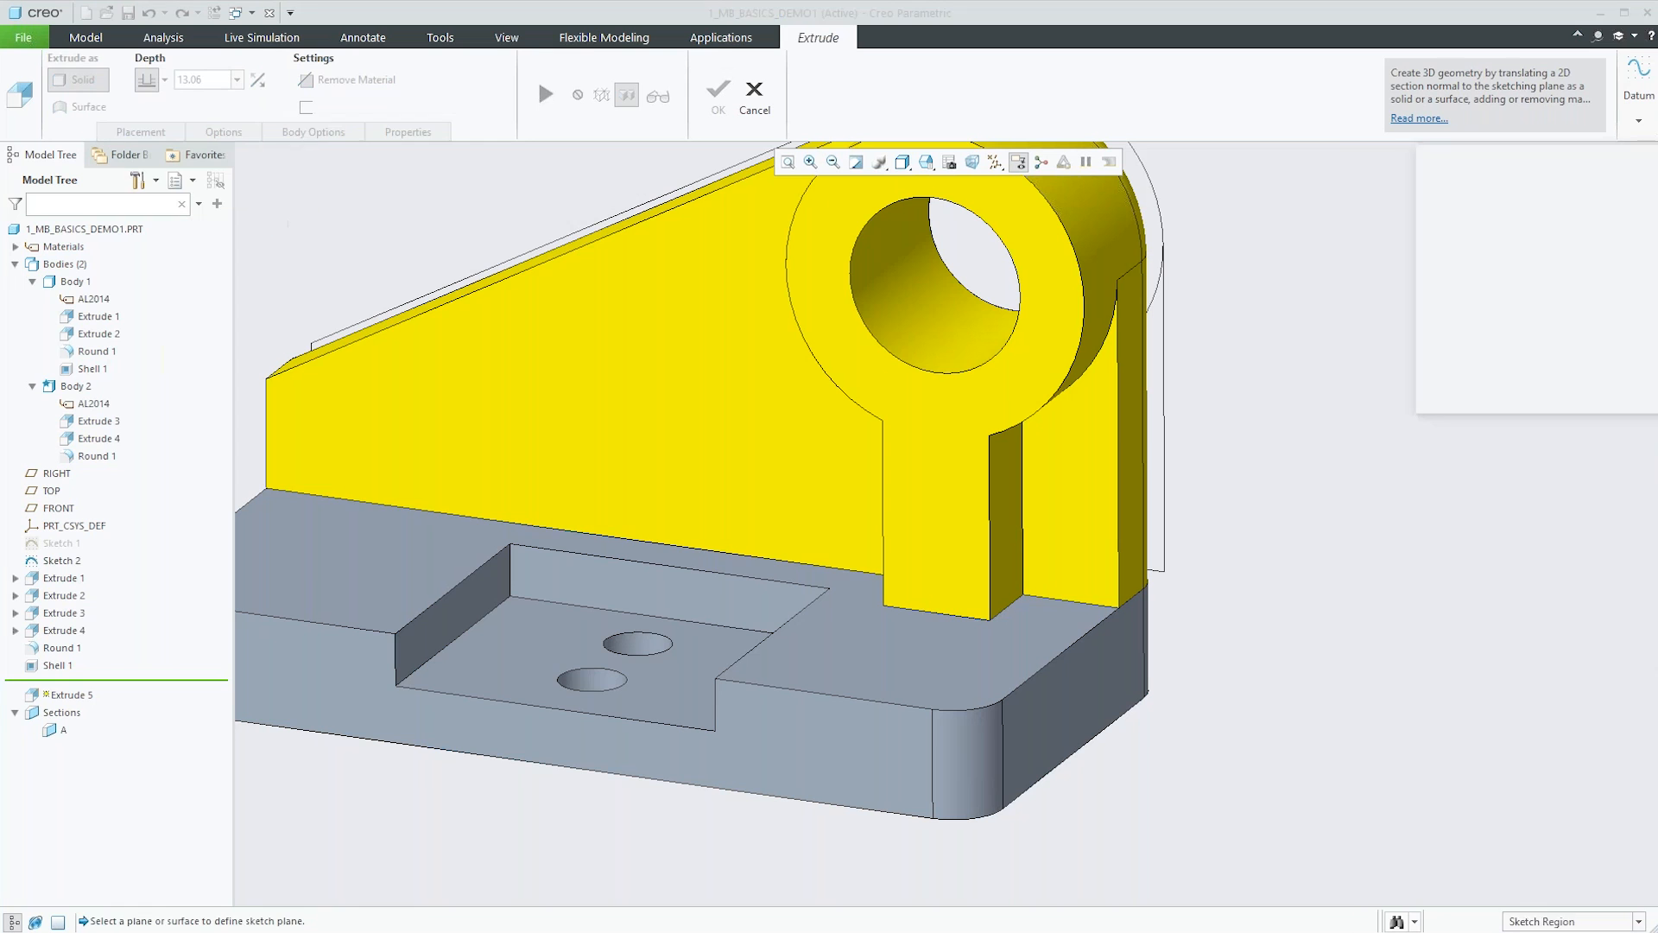
{"action": "left_click", "coordinate": [944, 603]}
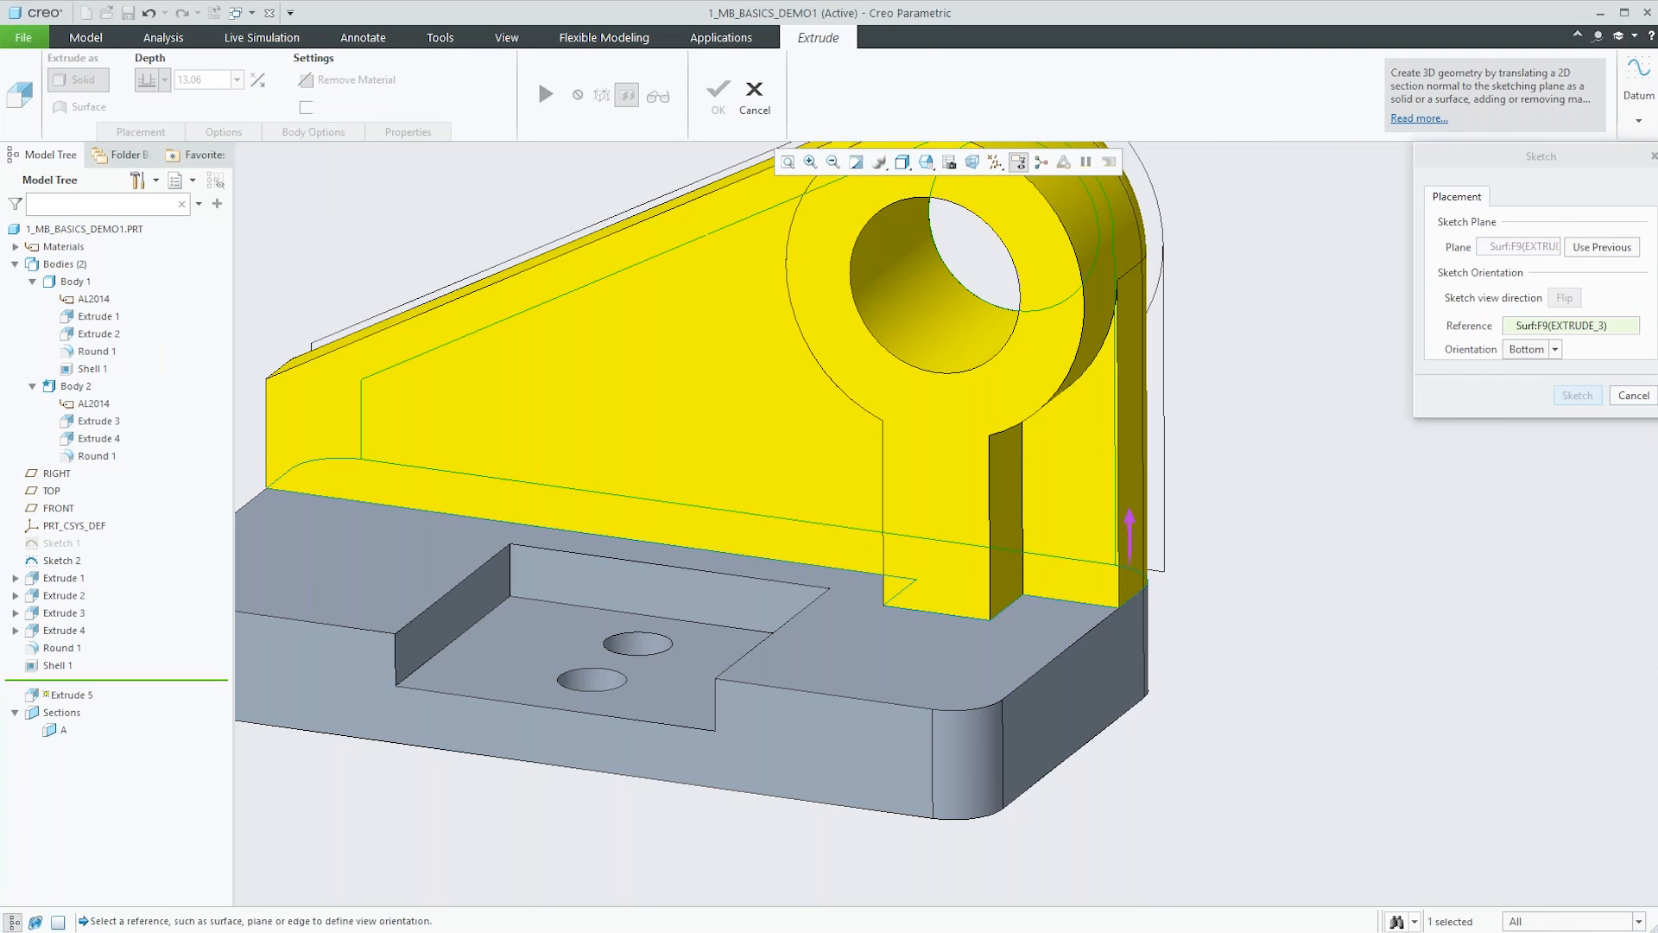
{"action": "mouse_move", "coordinate": [921, 622]}
{"action": "middle_mouse_down"}
{"action": "mouse_move", "coordinate": [932, 661]}
{"action": "mouse_move", "coordinate": [938, 644]}
{"action": "middle_mouse_up"}
{"action": "scroll", "coordinate": [940, 621], "scroll_direction": "up", "scroll_amount": 2}
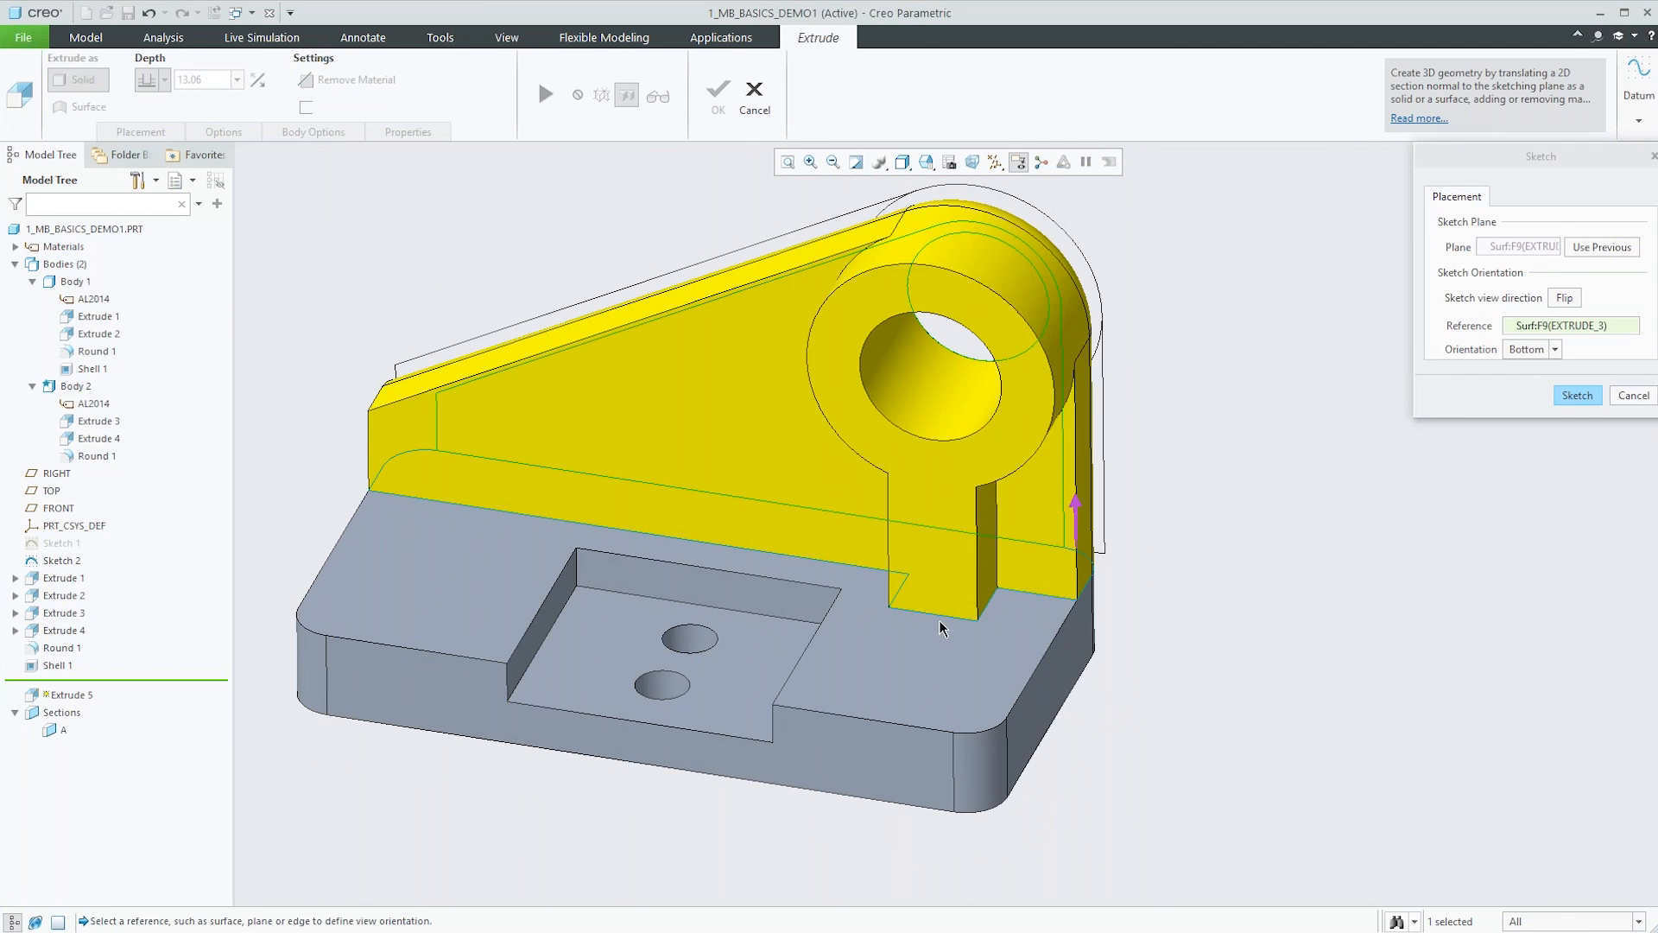
{"action": "right_click", "coordinate": [942, 610]}
{"action": "left_click", "coordinate": [1194, 653]}
{"action": "right_click", "coordinate": [1194, 653]}
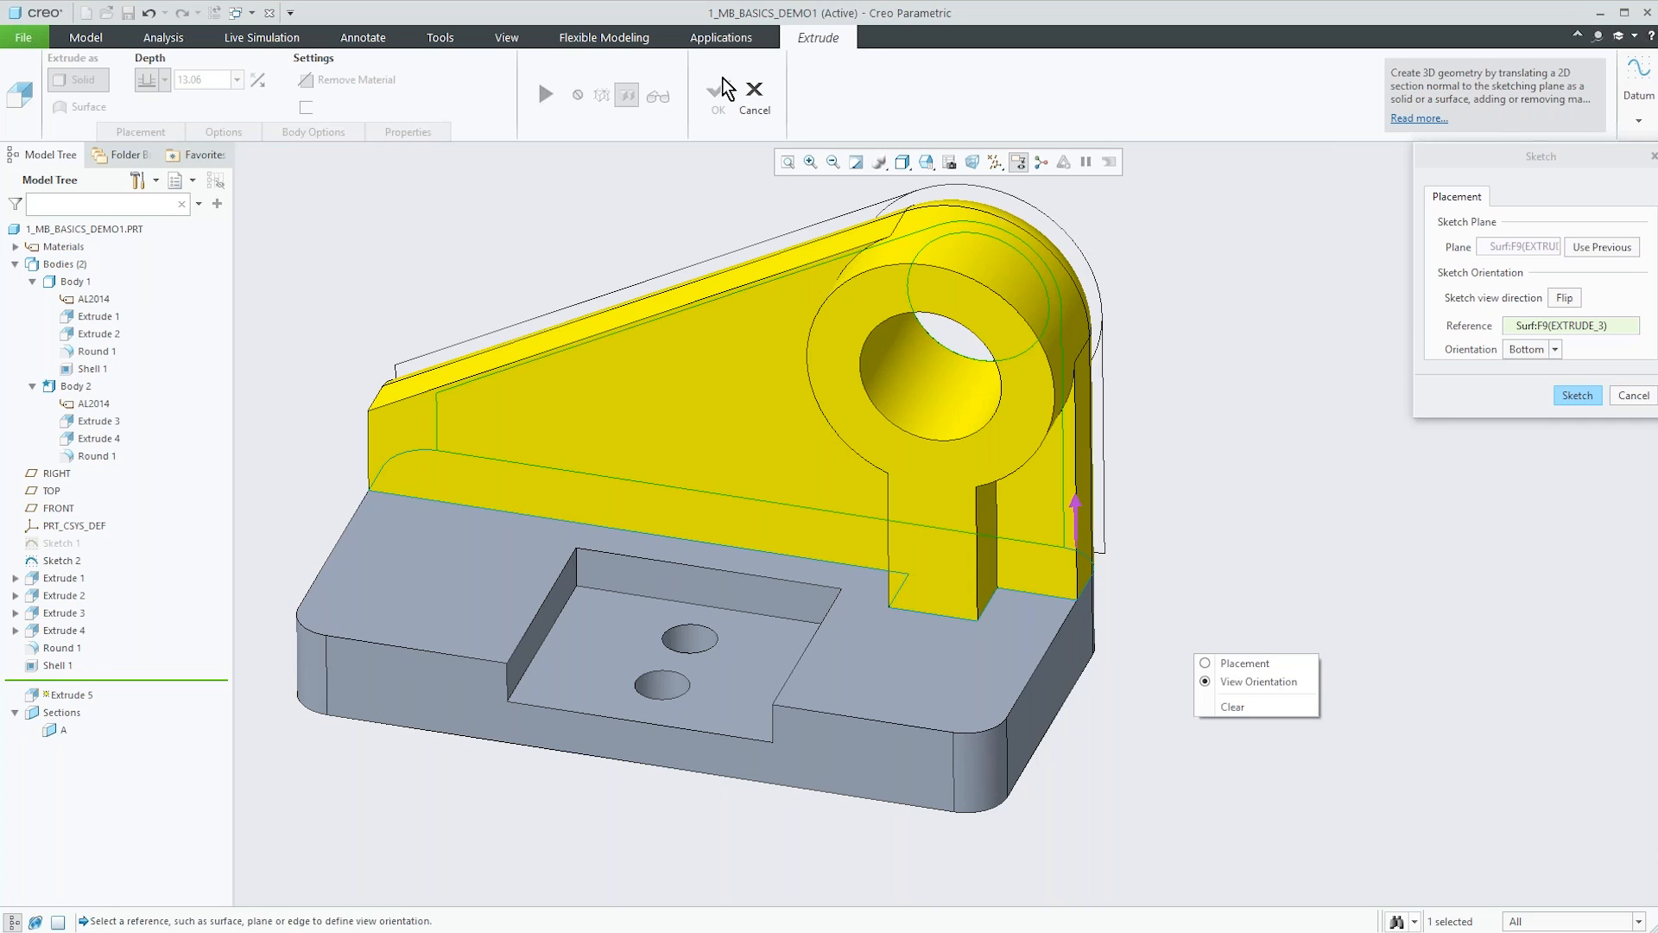
{"action": "left_click", "coordinate": [1570, 402]}
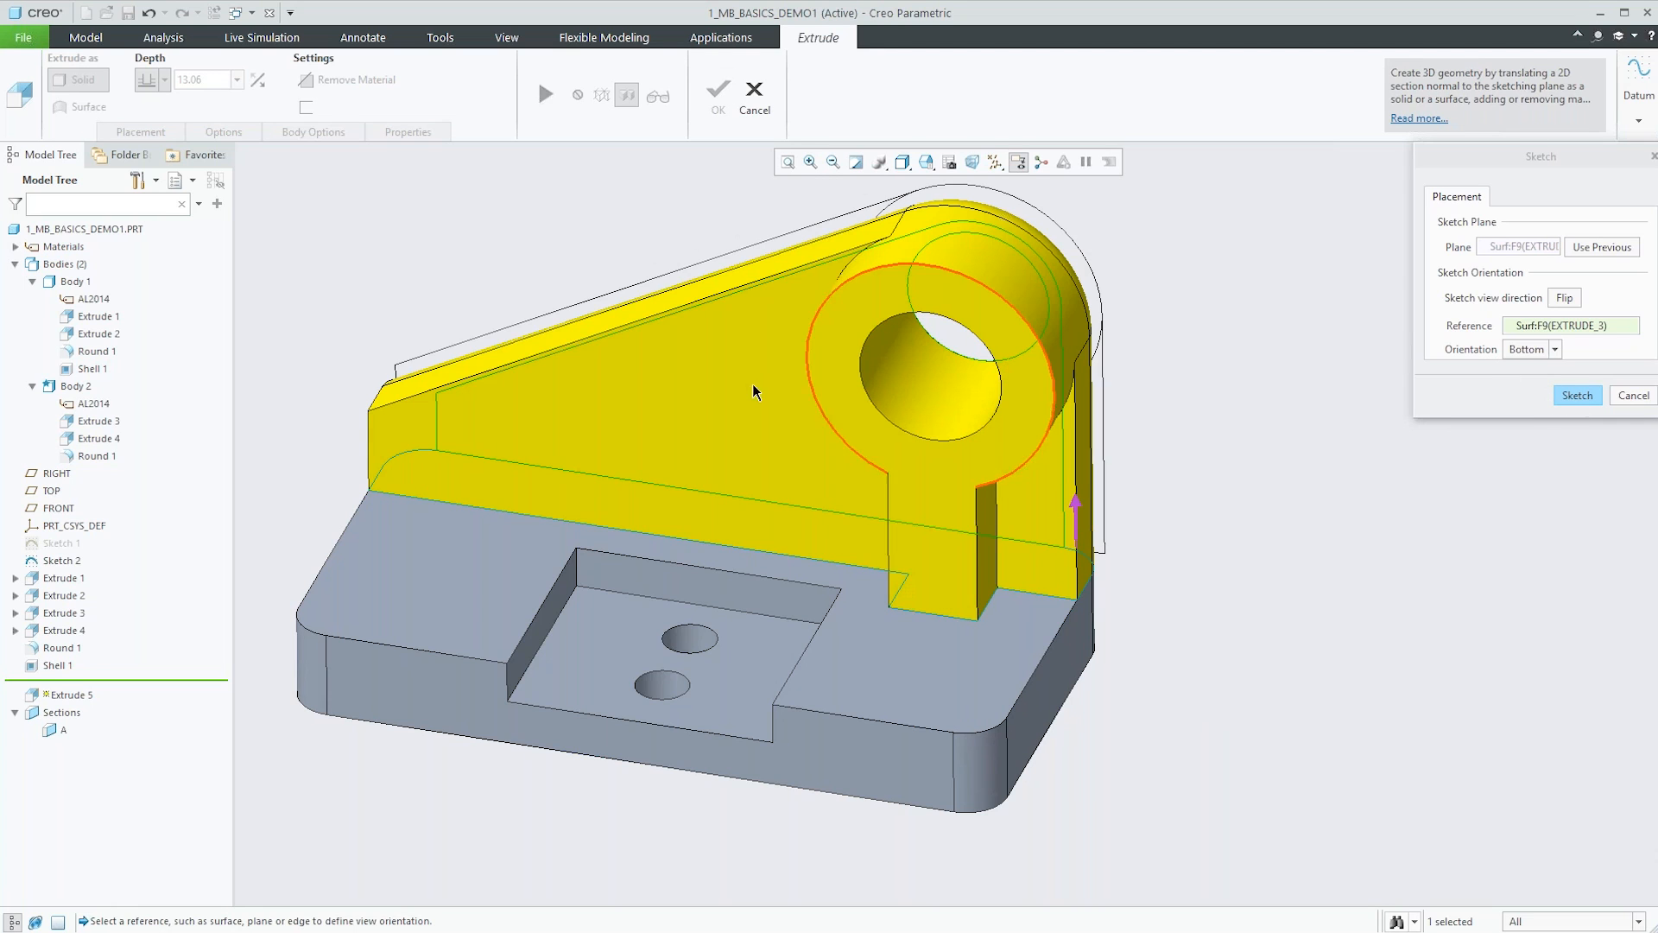
{"action": "left_click", "coordinate": [1580, 395]}
Sketch a small circle under the upright plate's support leg and finish the sketch.
{"action": "right_click", "coordinate": [554, 190]}
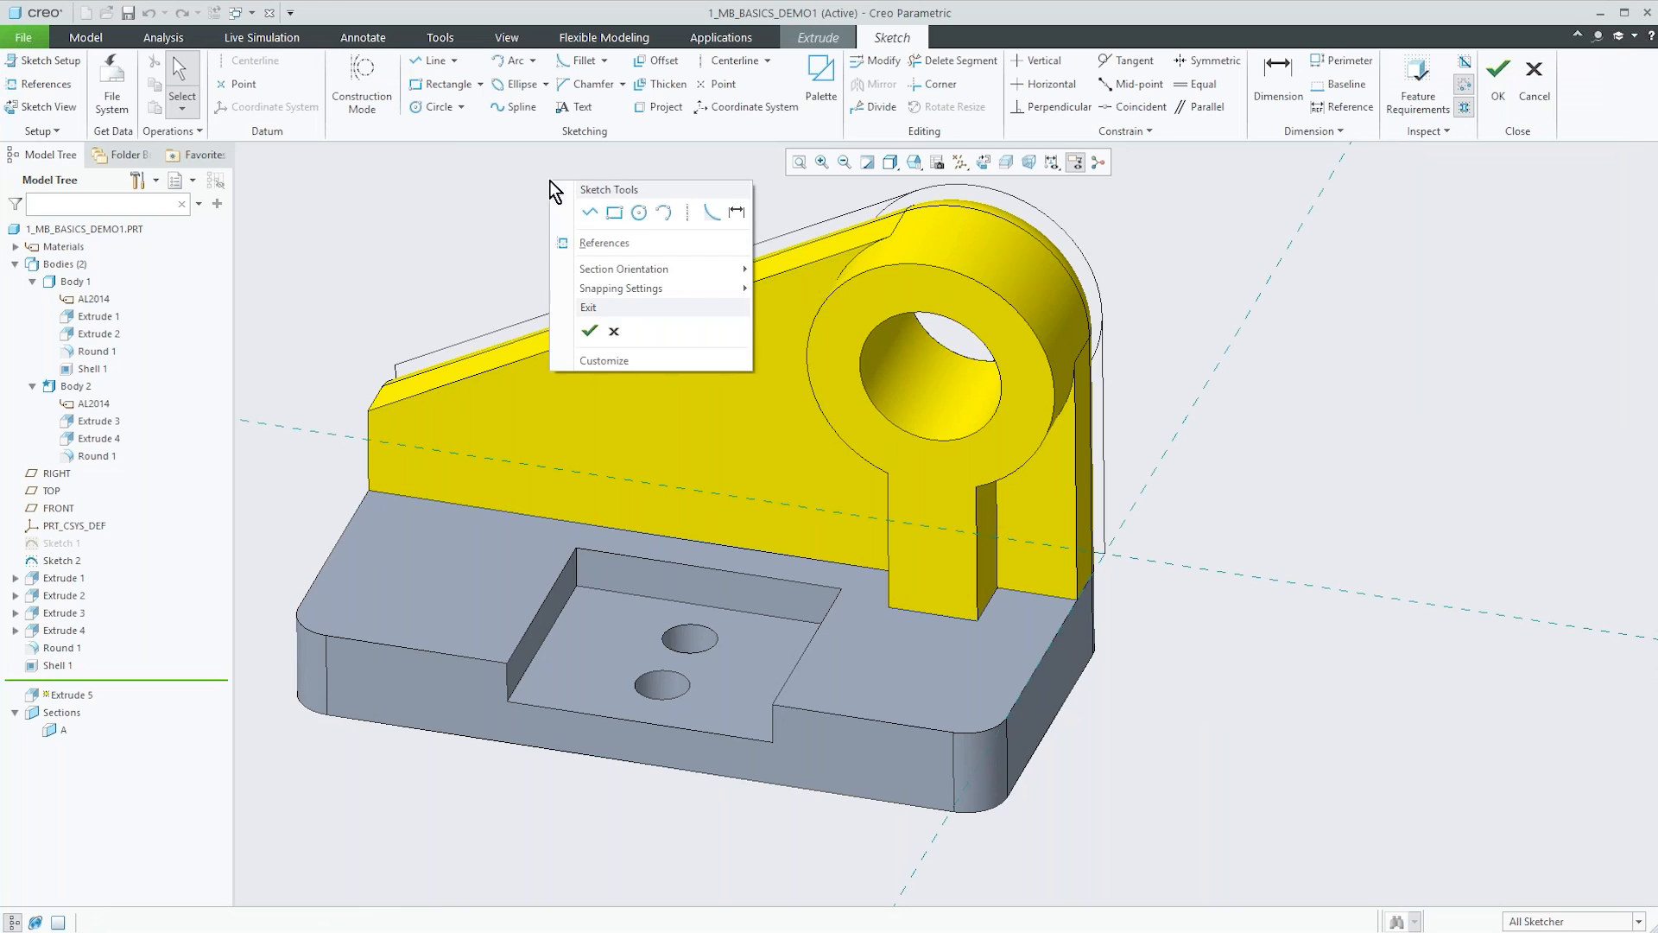
{"action": "left_click", "coordinate": [639, 212]}
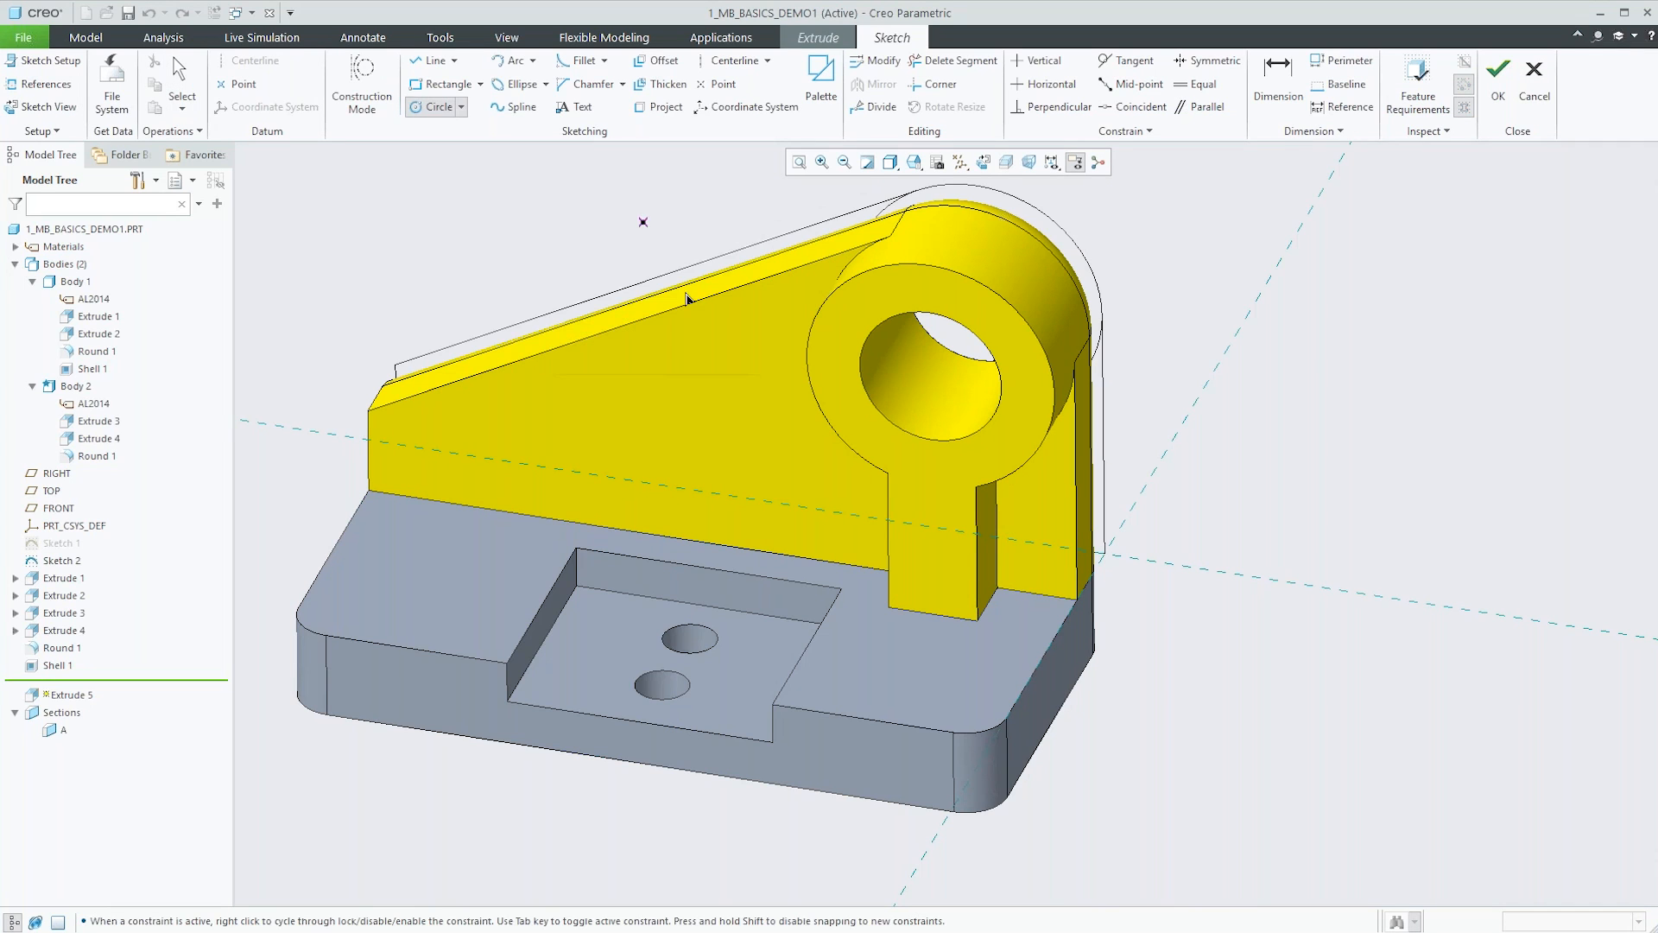
{"action": "left_click", "coordinate": [939, 591]}
{"action": "left_click", "coordinate": [957, 605]}
{"action": "left_click", "coordinate": [1494, 81]}
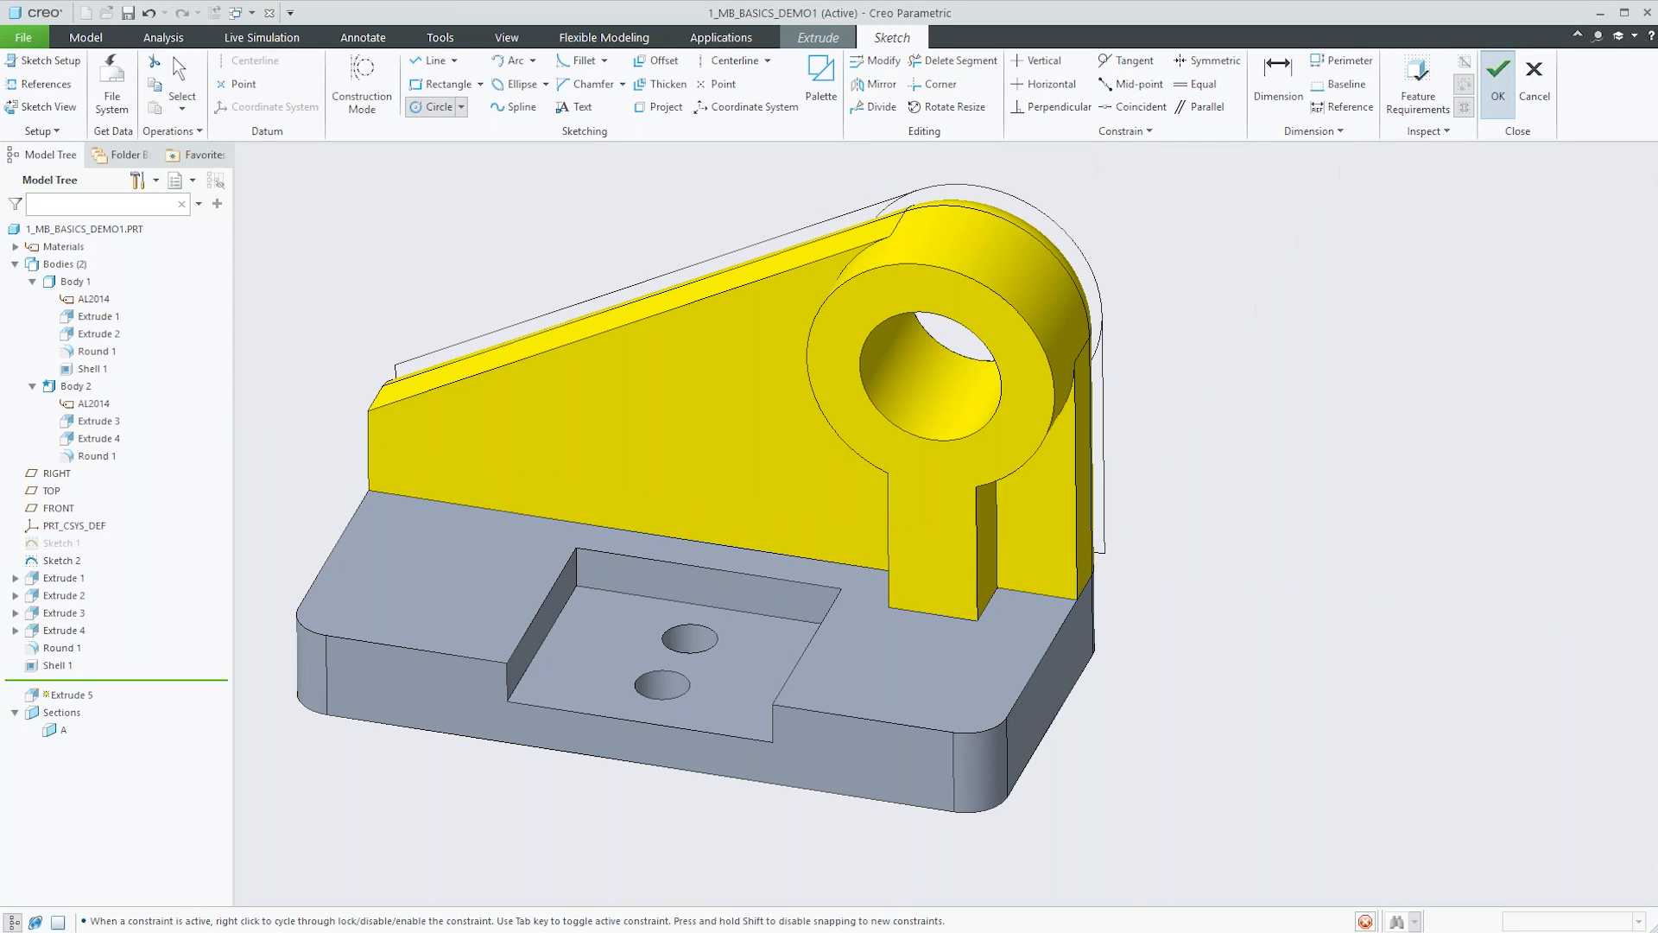
Extrude the circle 2.69 downward into the base as a peg on Body 2.
{"action": "mouse_move", "coordinate": [879, 566]}
{"action": "middle_mouse_down"}
{"action": "mouse_move", "coordinate": [793, 443]}
{"action": "mouse_move", "coordinate": [805, 461]}
{"action": "middle_mouse_up"}
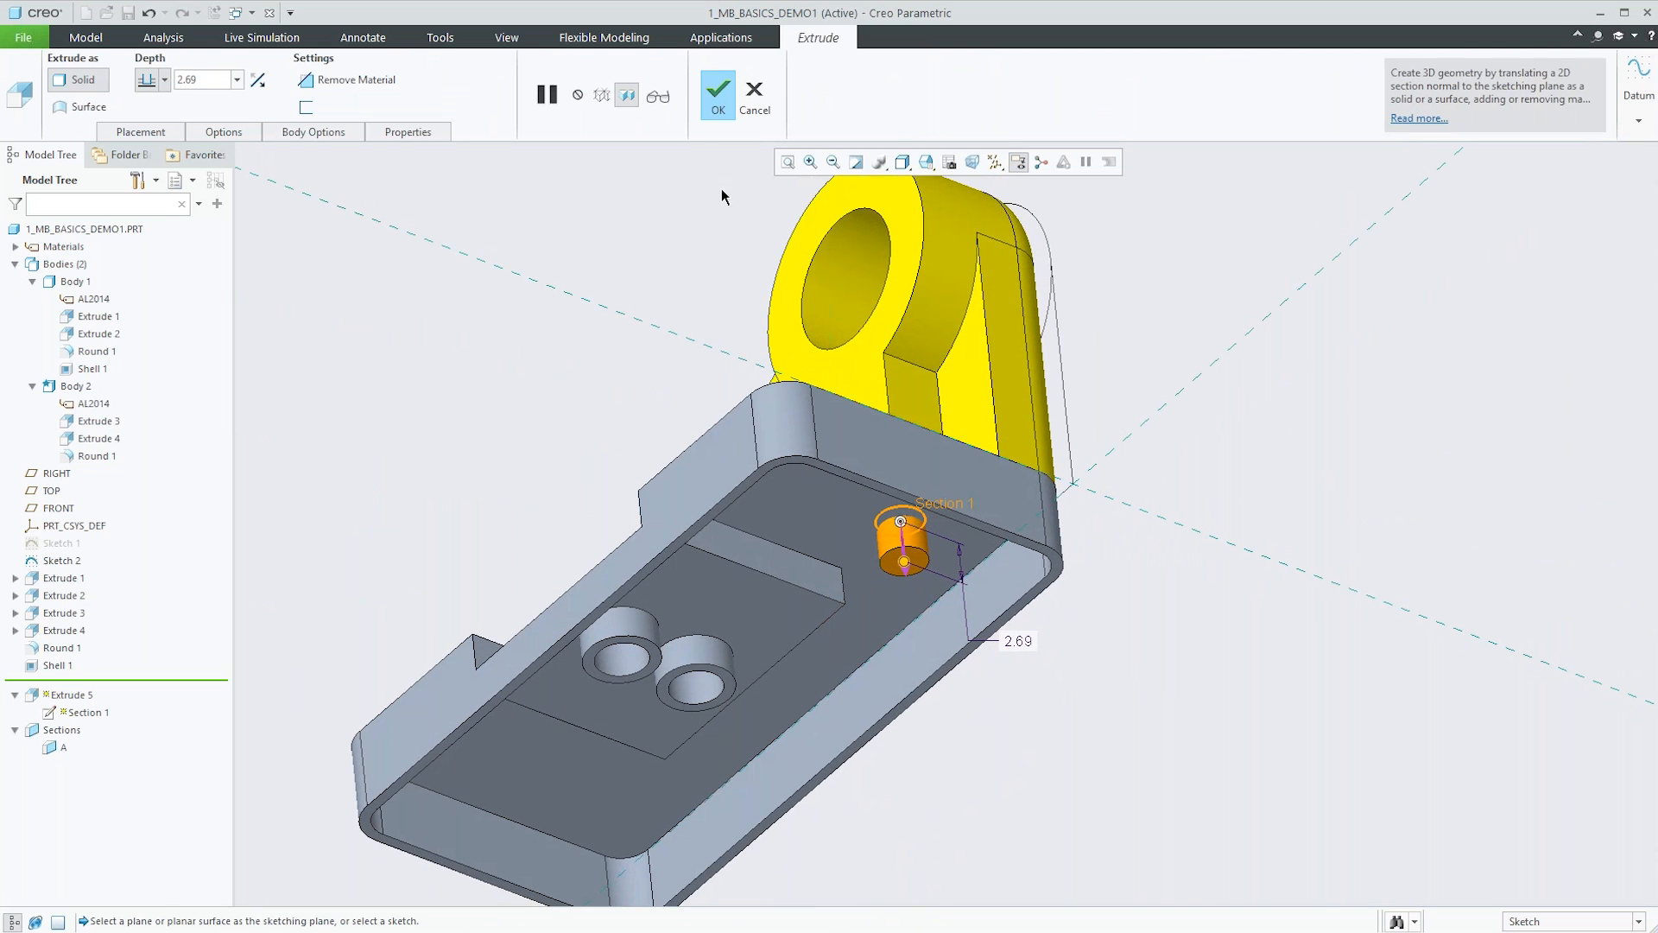
{"action": "left_click", "coordinate": [724, 95]}
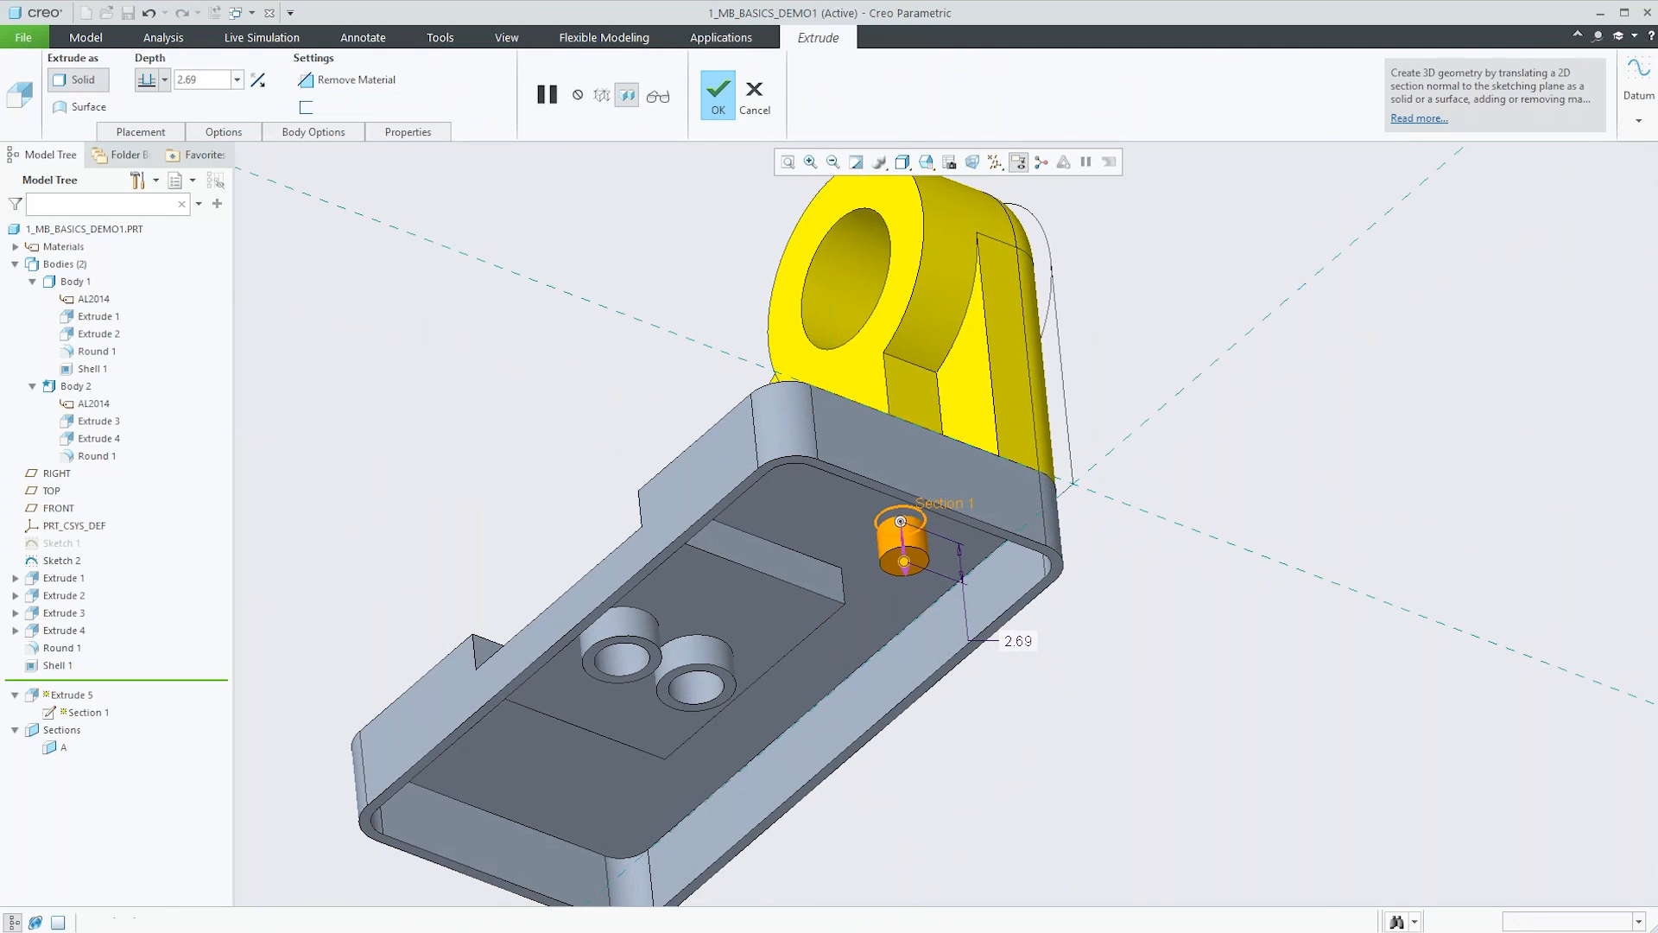
{"action": "middle_click_drag", "start_coordinate": [657, 372], "coordinate": [648, 445]}
{"action": "scroll", "coordinate": [762, 659], "scroll_direction": "up", "scroll_amount": 3}
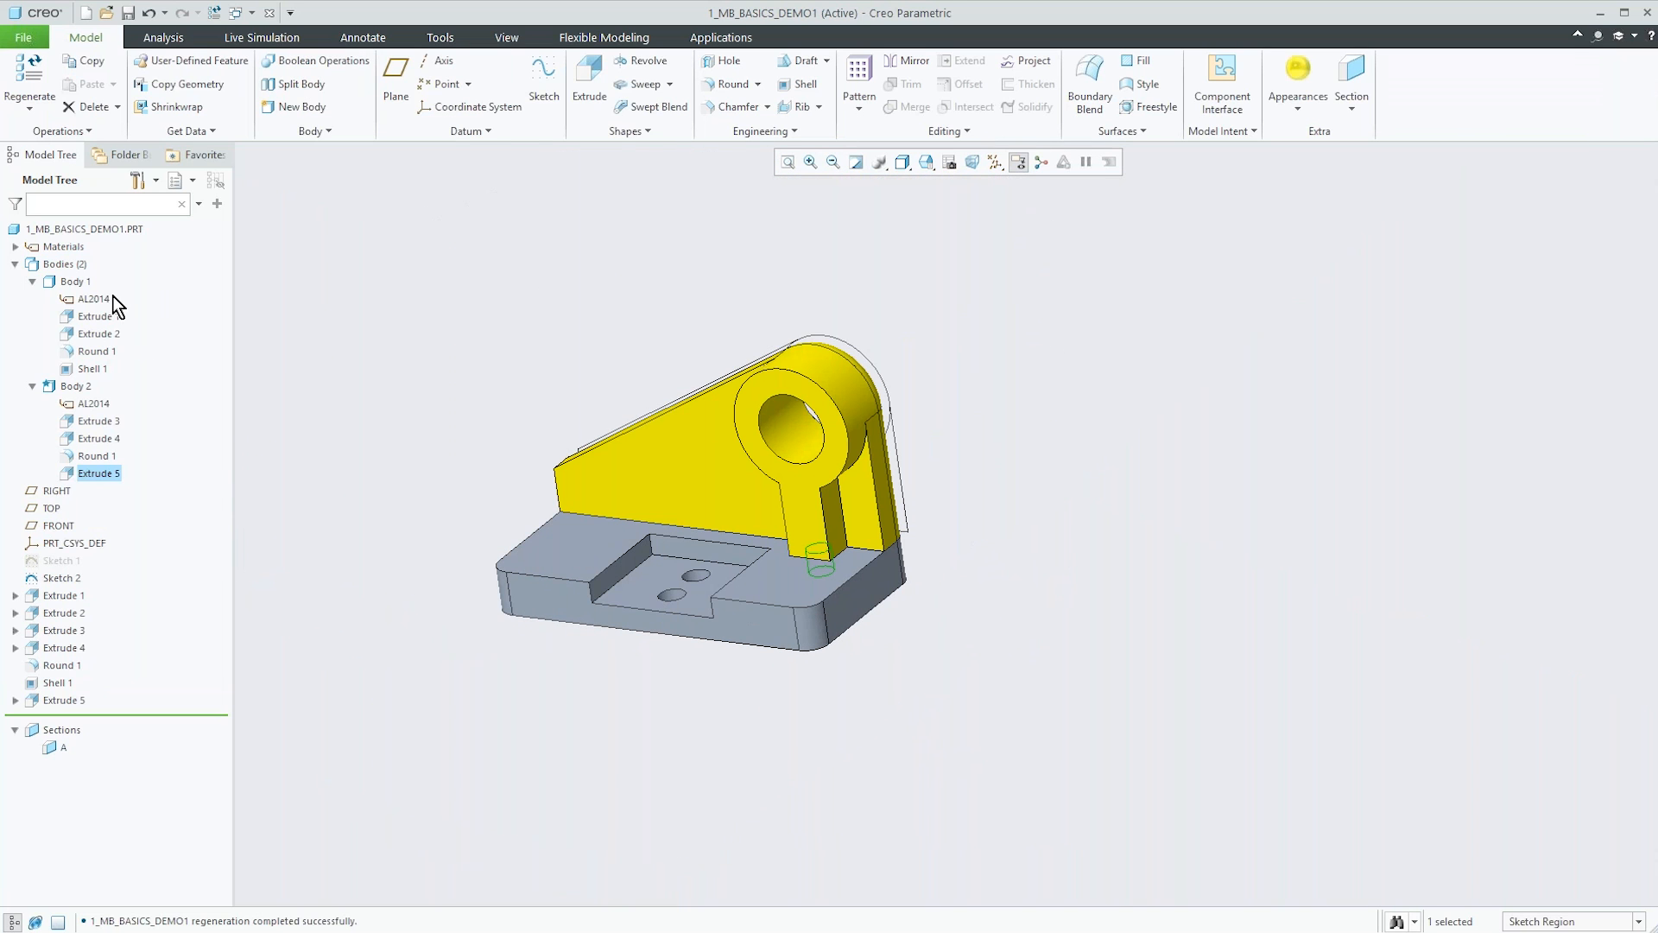
Hide Body 2 to check the base where the peg passes, and show it again.
{"action": "left_click", "coordinate": [86, 387]}
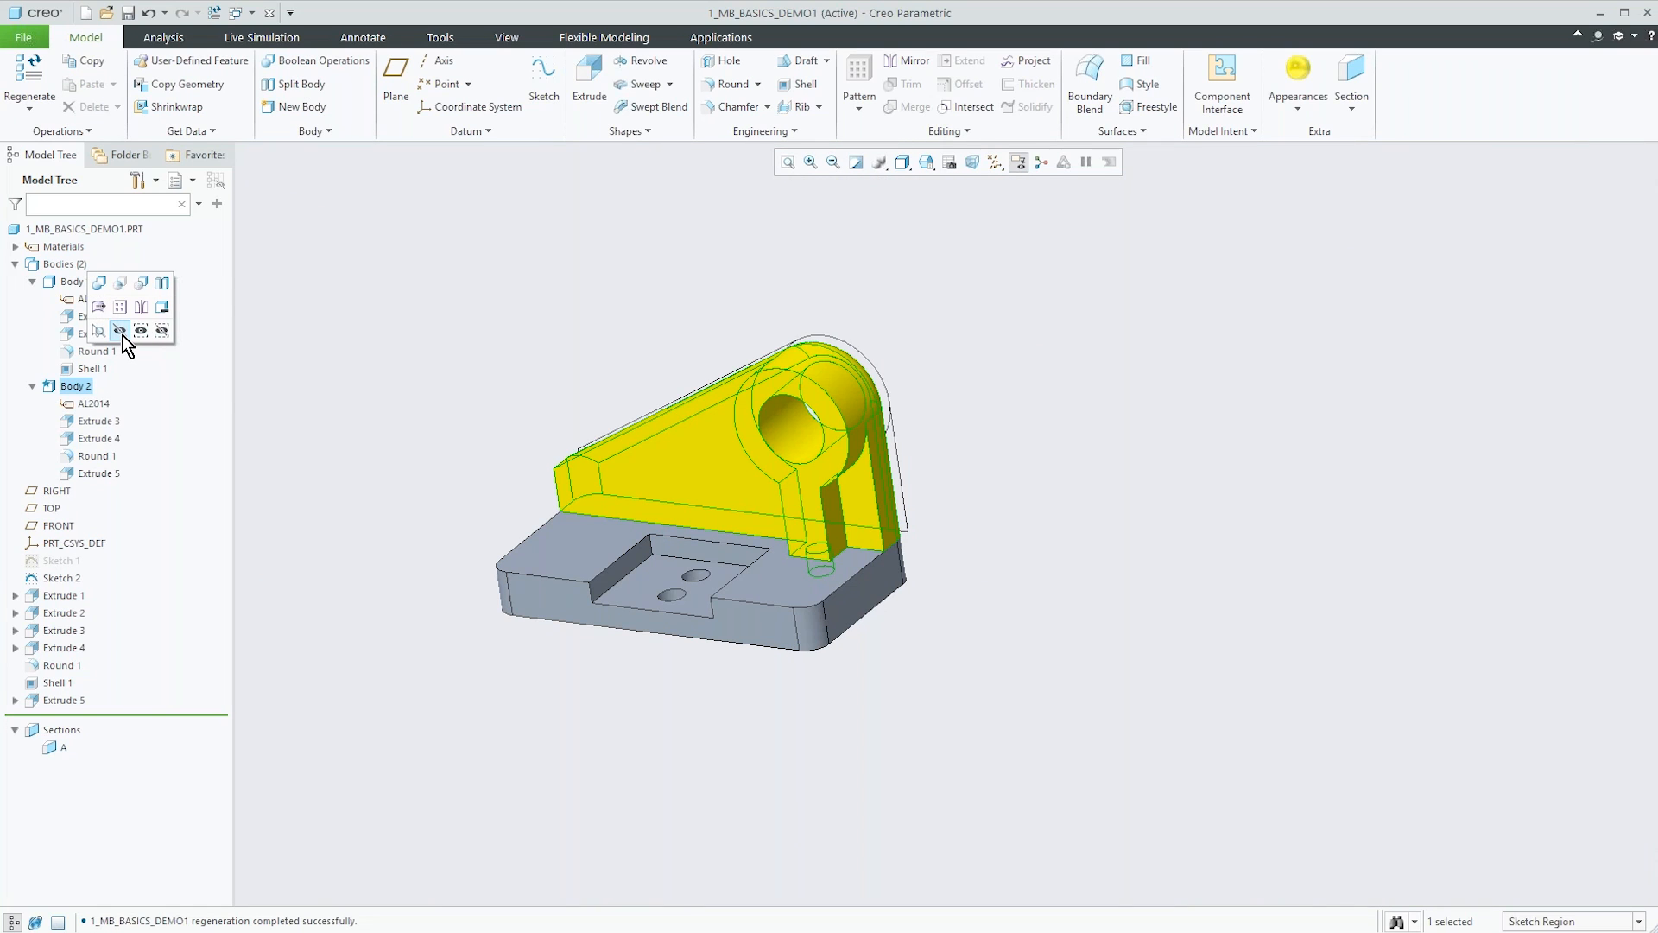
{"action": "left_click", "coordinate": [121, 331]}
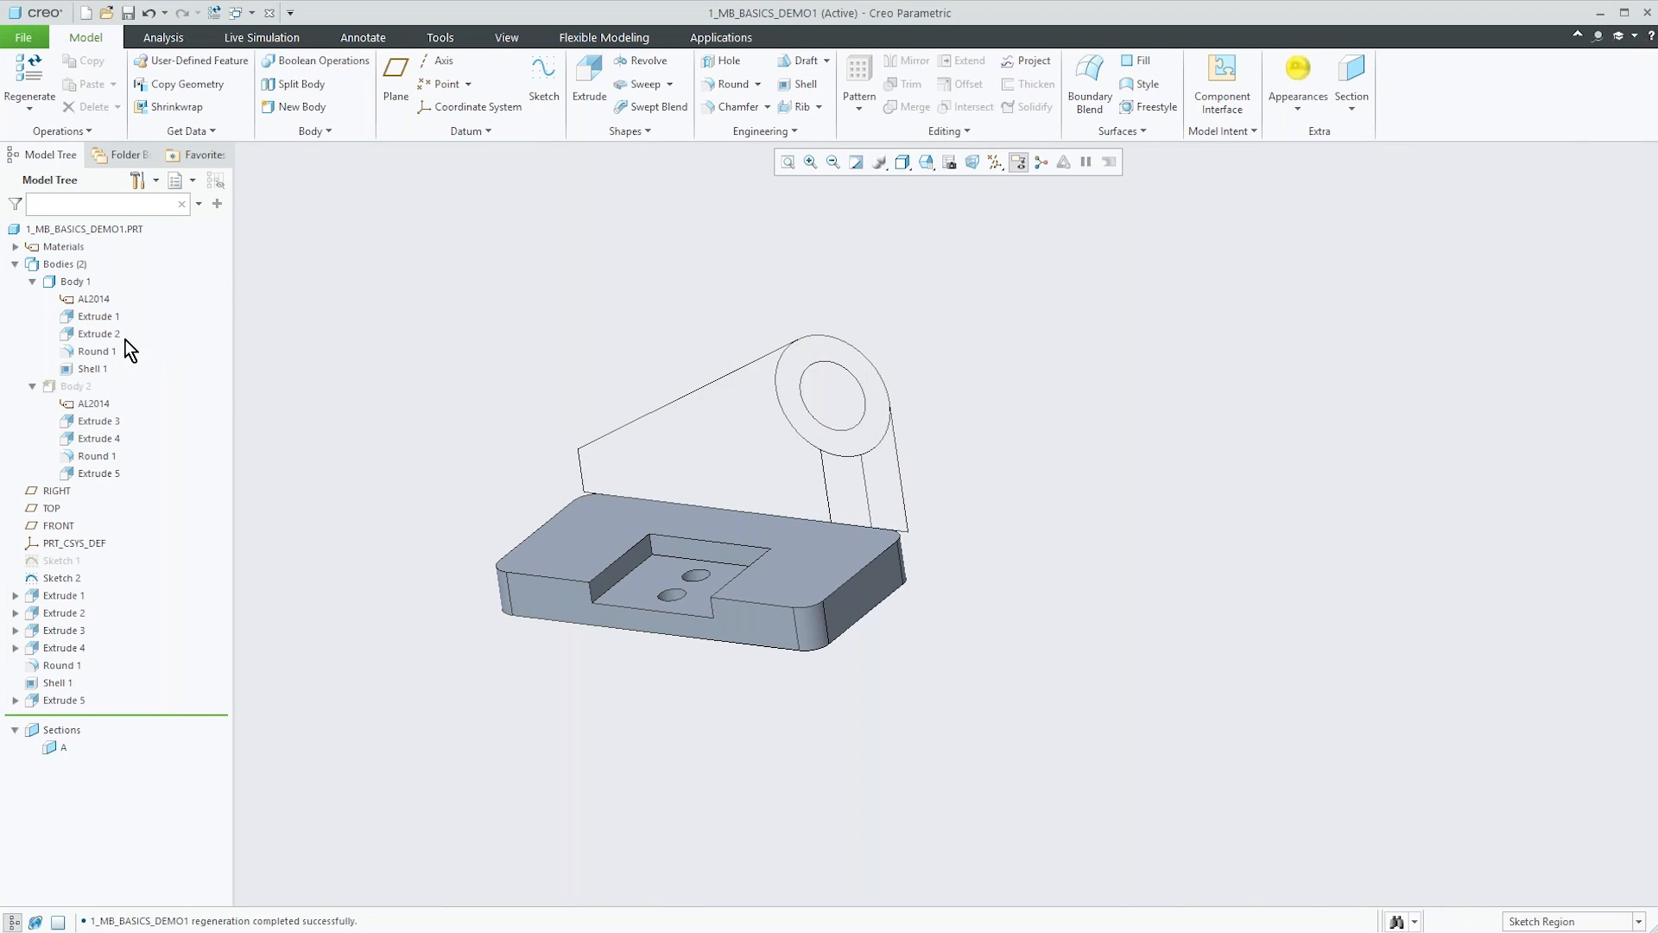
{"action": "left_click", "coordinate": [73, 387]}
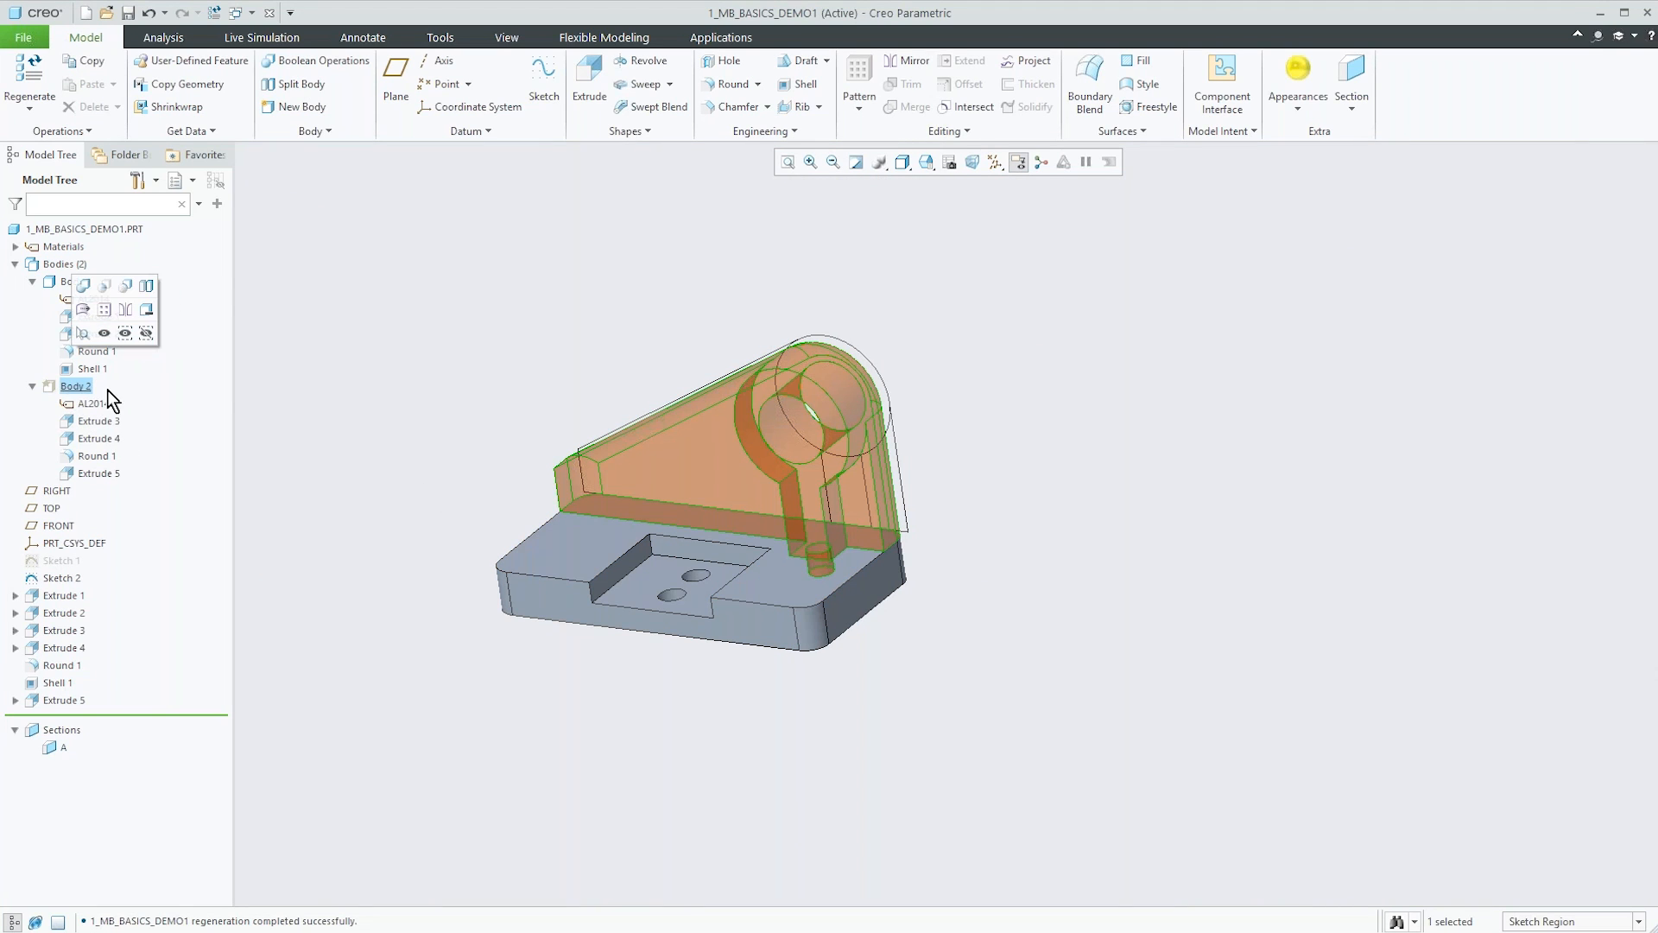
{"action": "left_click", "coordinate": [104, 334]}
{"action": "scroll", "coordinate": [575, 534], "scroll_direction": "down", "scroll_amount": 3}
{"action": "mouse_move", "coordinate": [575, 534]}
{"action": "middle_mouse_down"}
{"action": "mouse_move", "coordinate": [639, 557]}
{"action": "mouse_move", "coordinate": [661, 547]}
{"action": "mouse_move", "coordinate": [620, 506]}
{"action": "middle_mouse_up"}
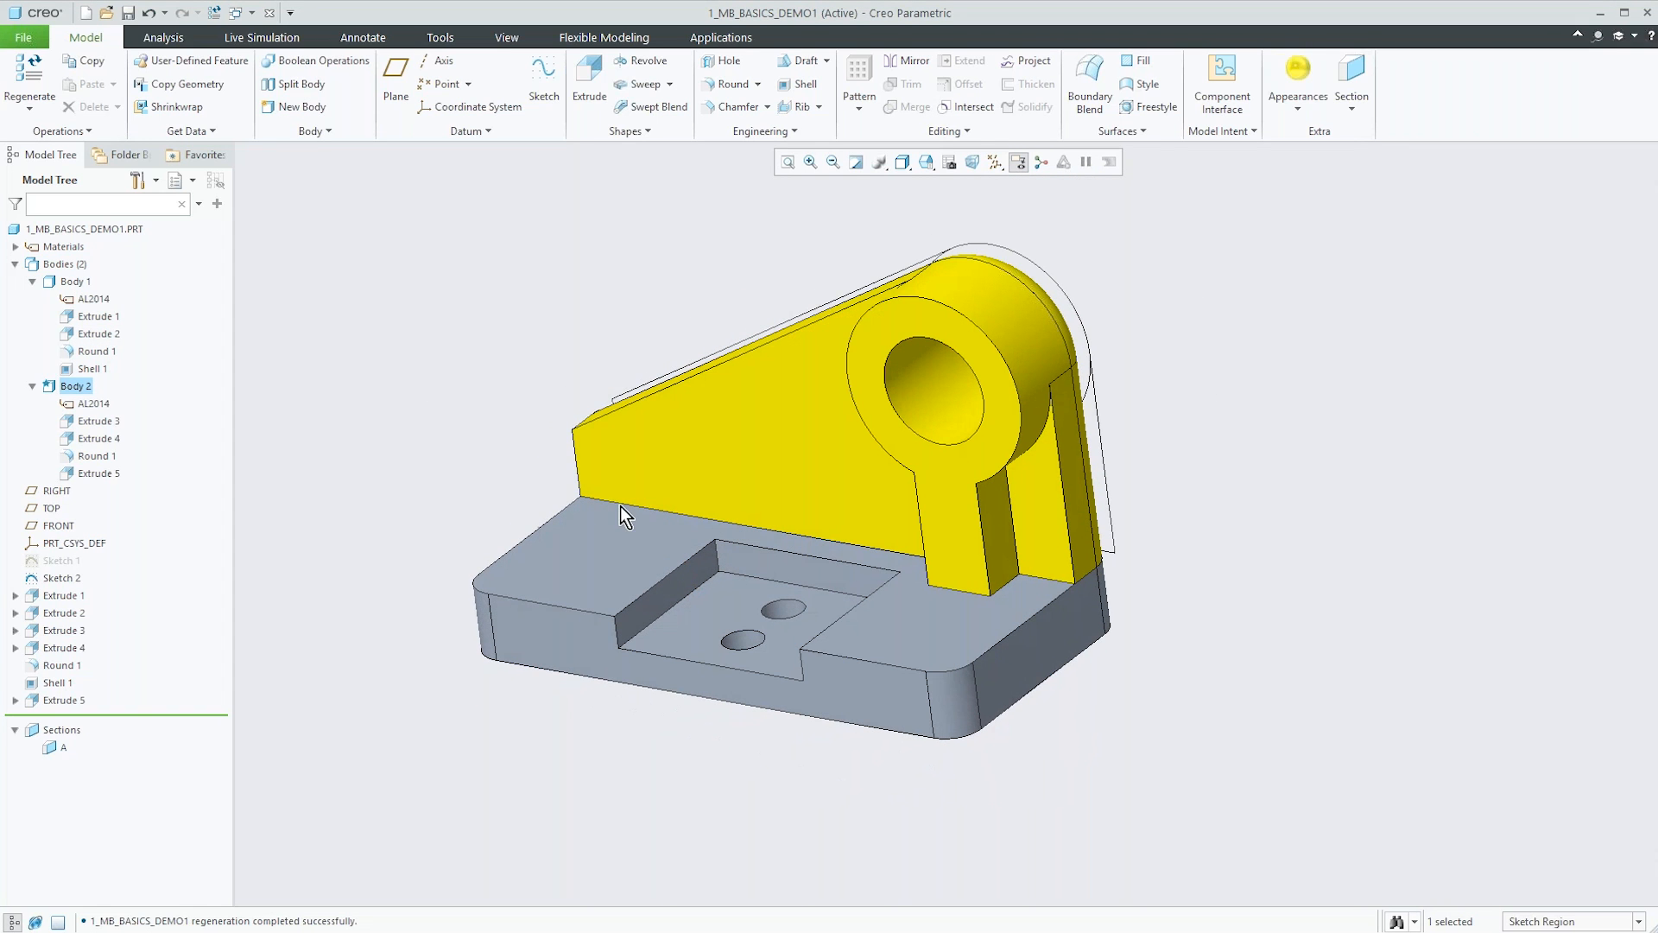
Start a Boolean operation with the base as the body to modify and the yellow upright plate as the modifying body.
{"action": "left_click", "coordinate": [339, 64]}
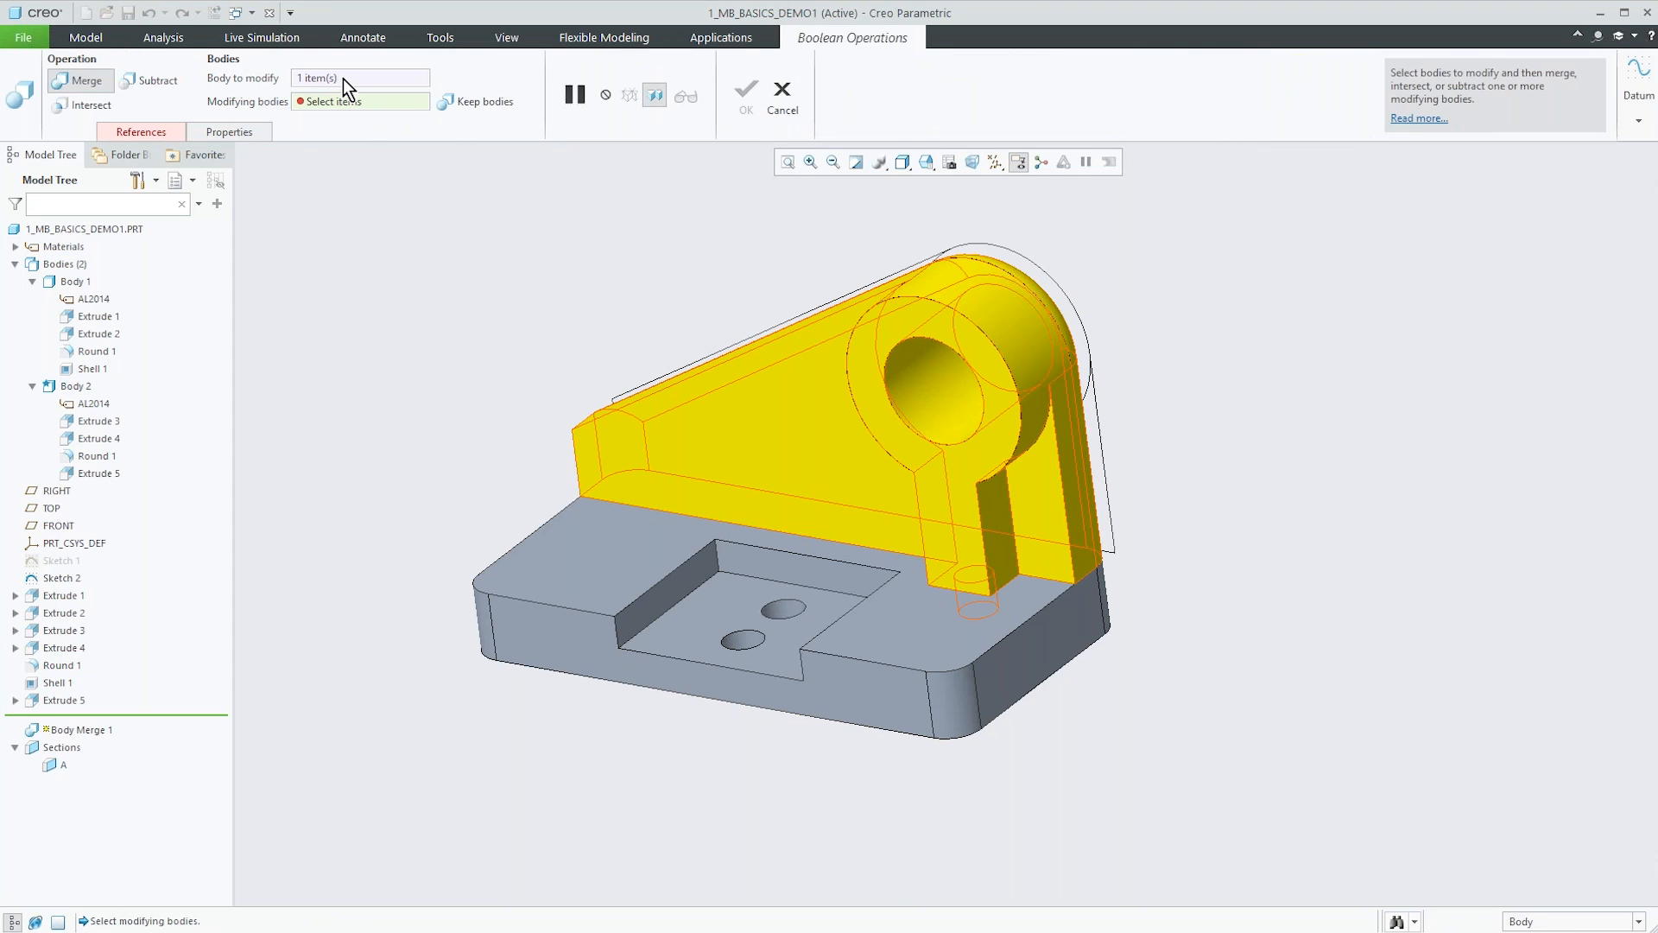
{"action": "left_click", "coordinate": [343, 79]}
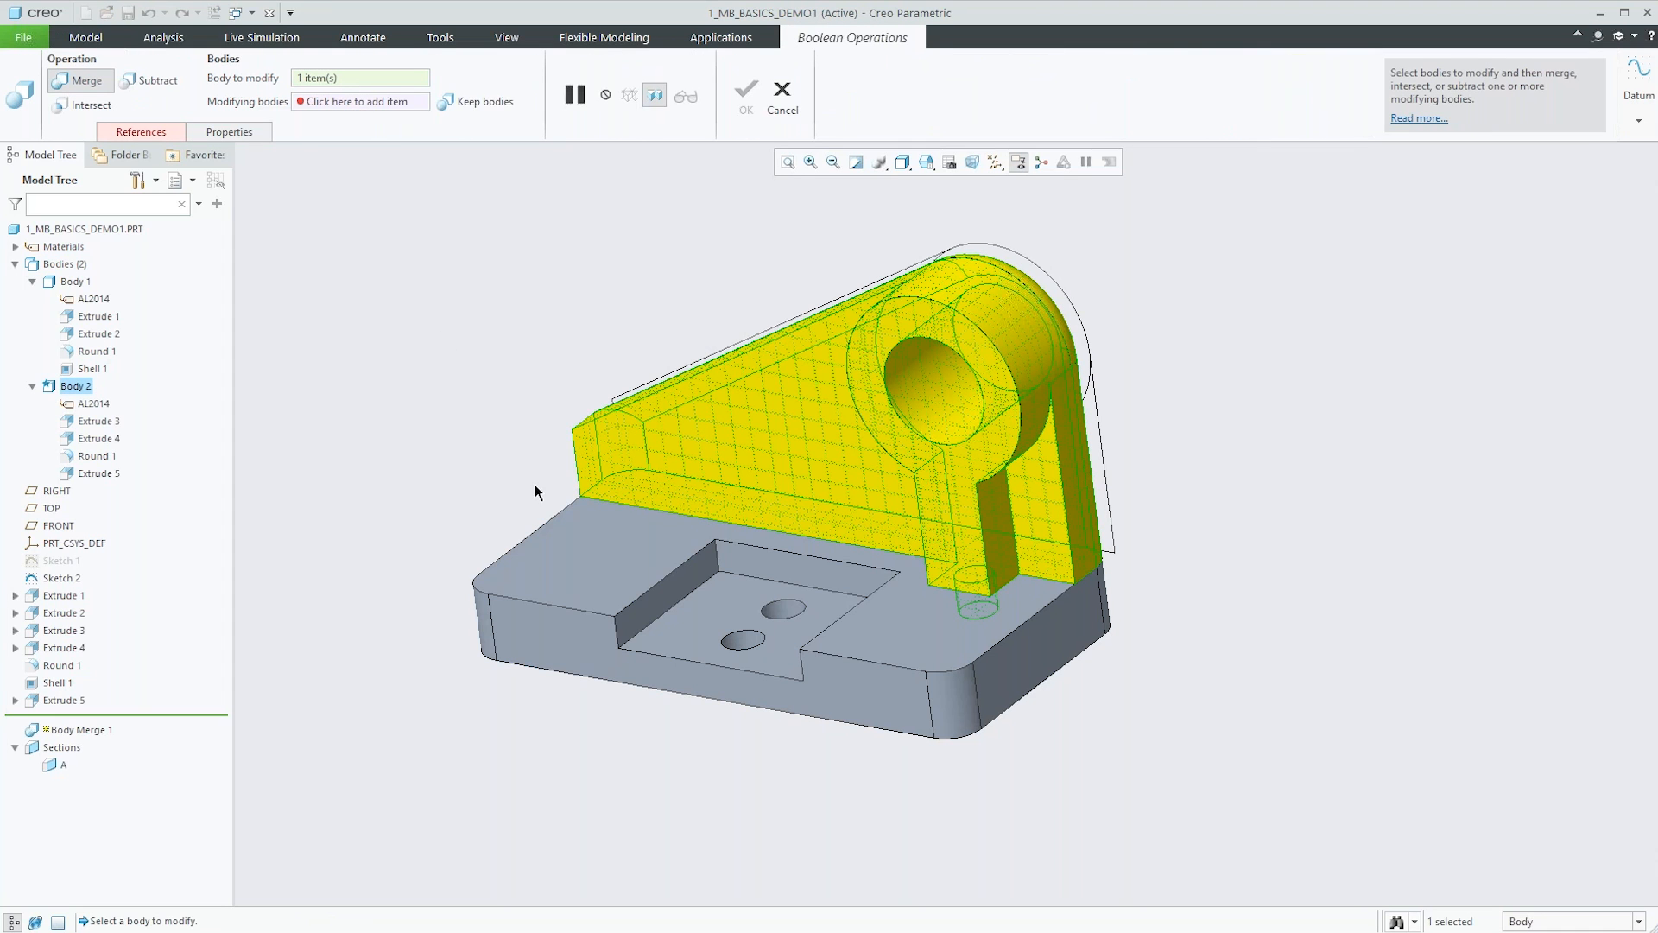
{"action": "left_click", "coordinate": [573, 542]}
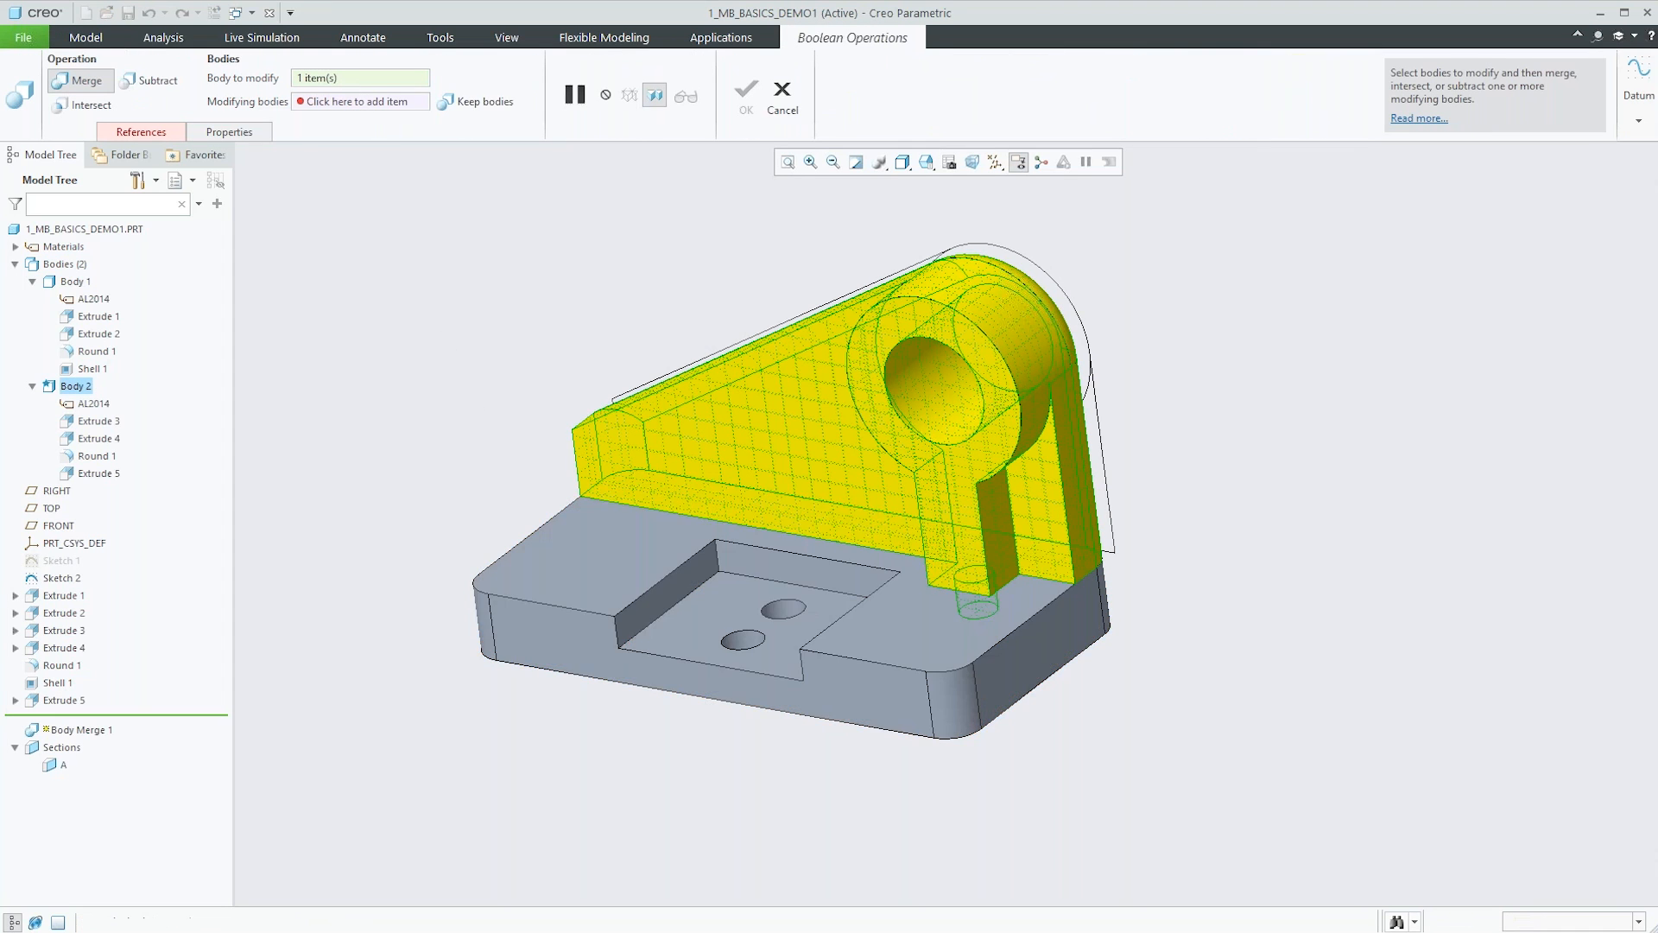
{"action": "left_click", "coordinate": [323, 101]}
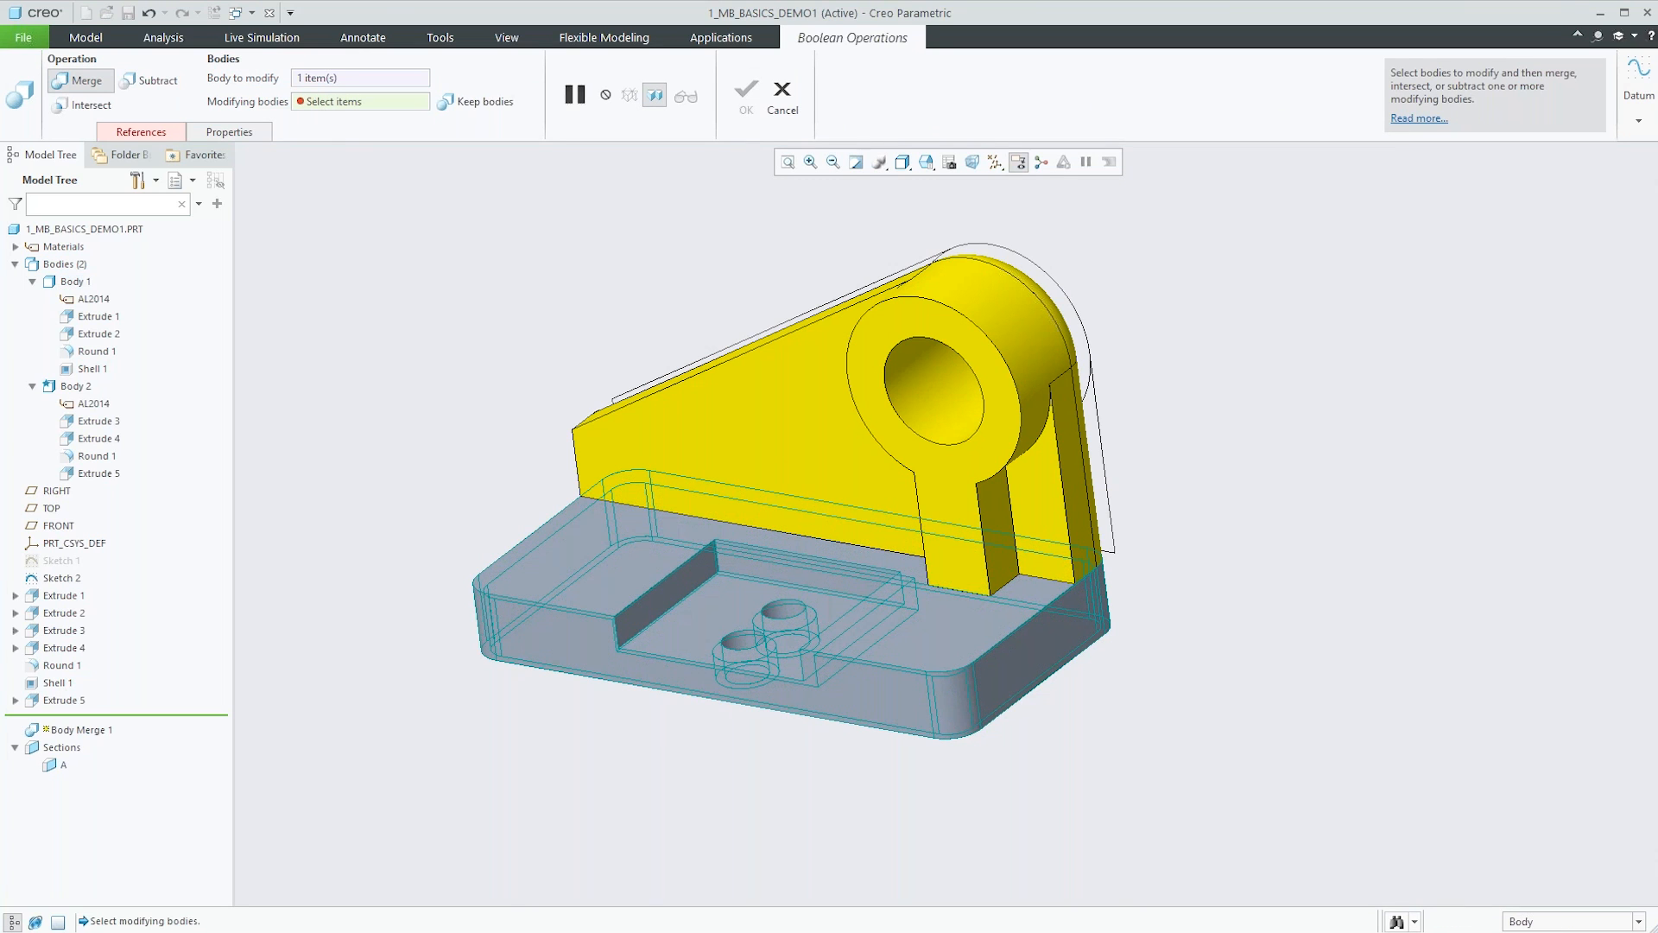
{"action": "left_click", "coordinate": [738, 429]}
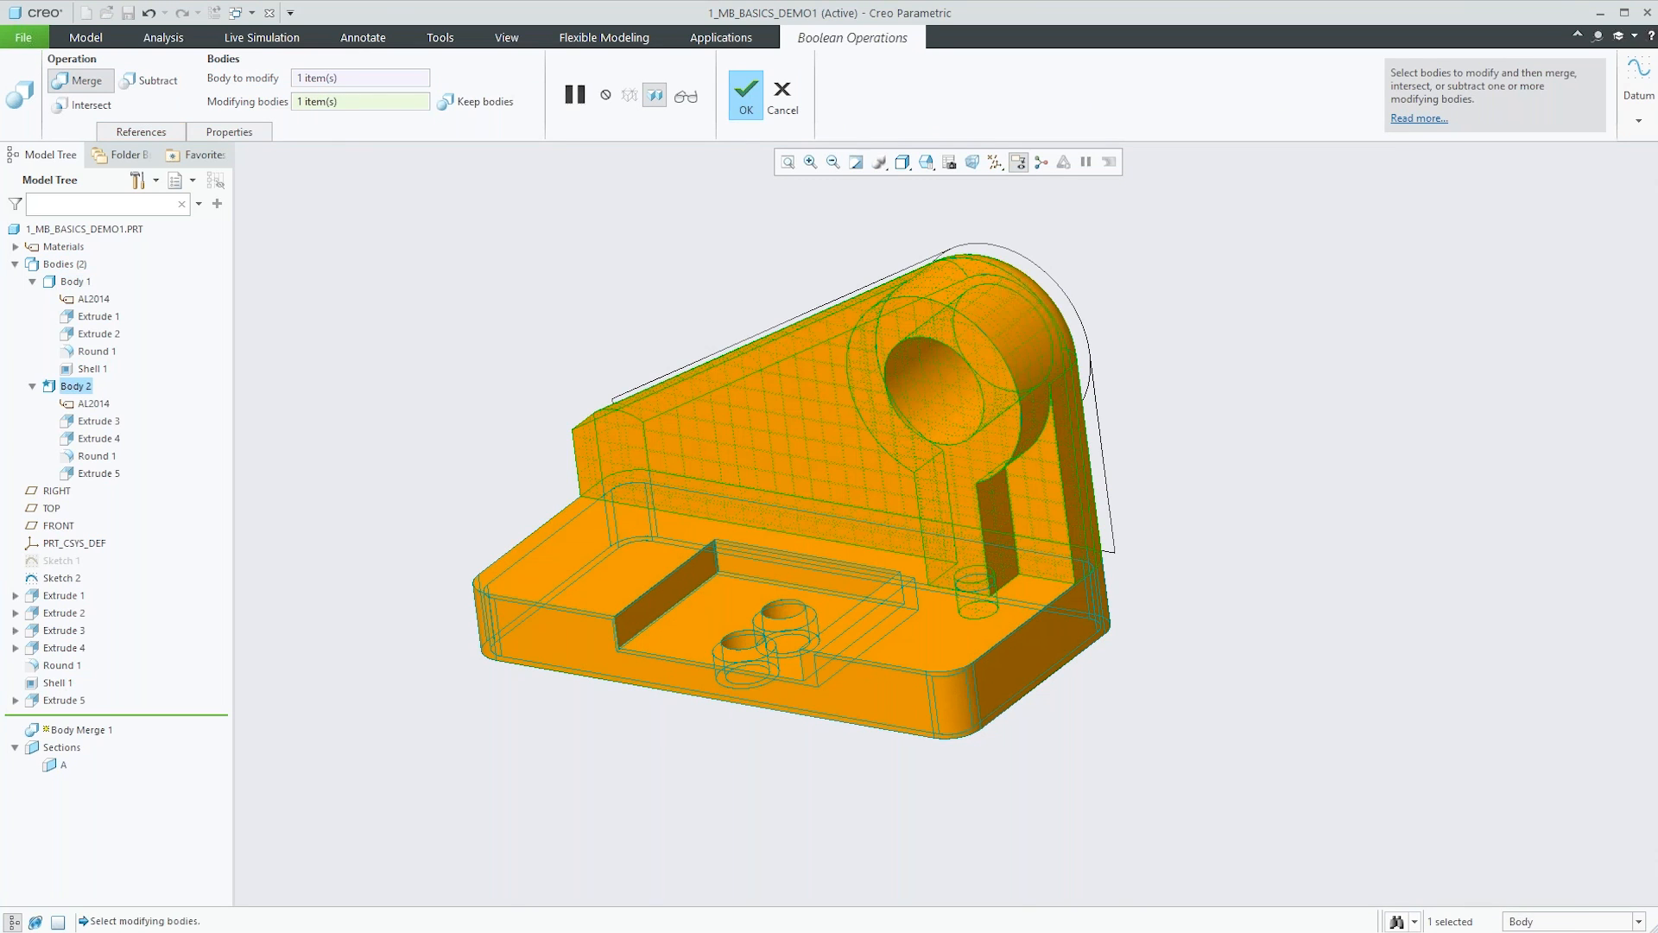
Change the Boolean operation to Subtract, keep the modifying body, and complete the cut in the base.
{"action": "left_click", "coordinate": [169, 78]}
{"action": "mouse_move", "coordinate": [593, 335]}
{"action": "middle_mouse_down"}
{"action": "mouse_move", "coordinate": [602, 376]}
{"action": "mouse_move", "coordinate": [598, 346]}
{"action": "middle_mouse_up"}
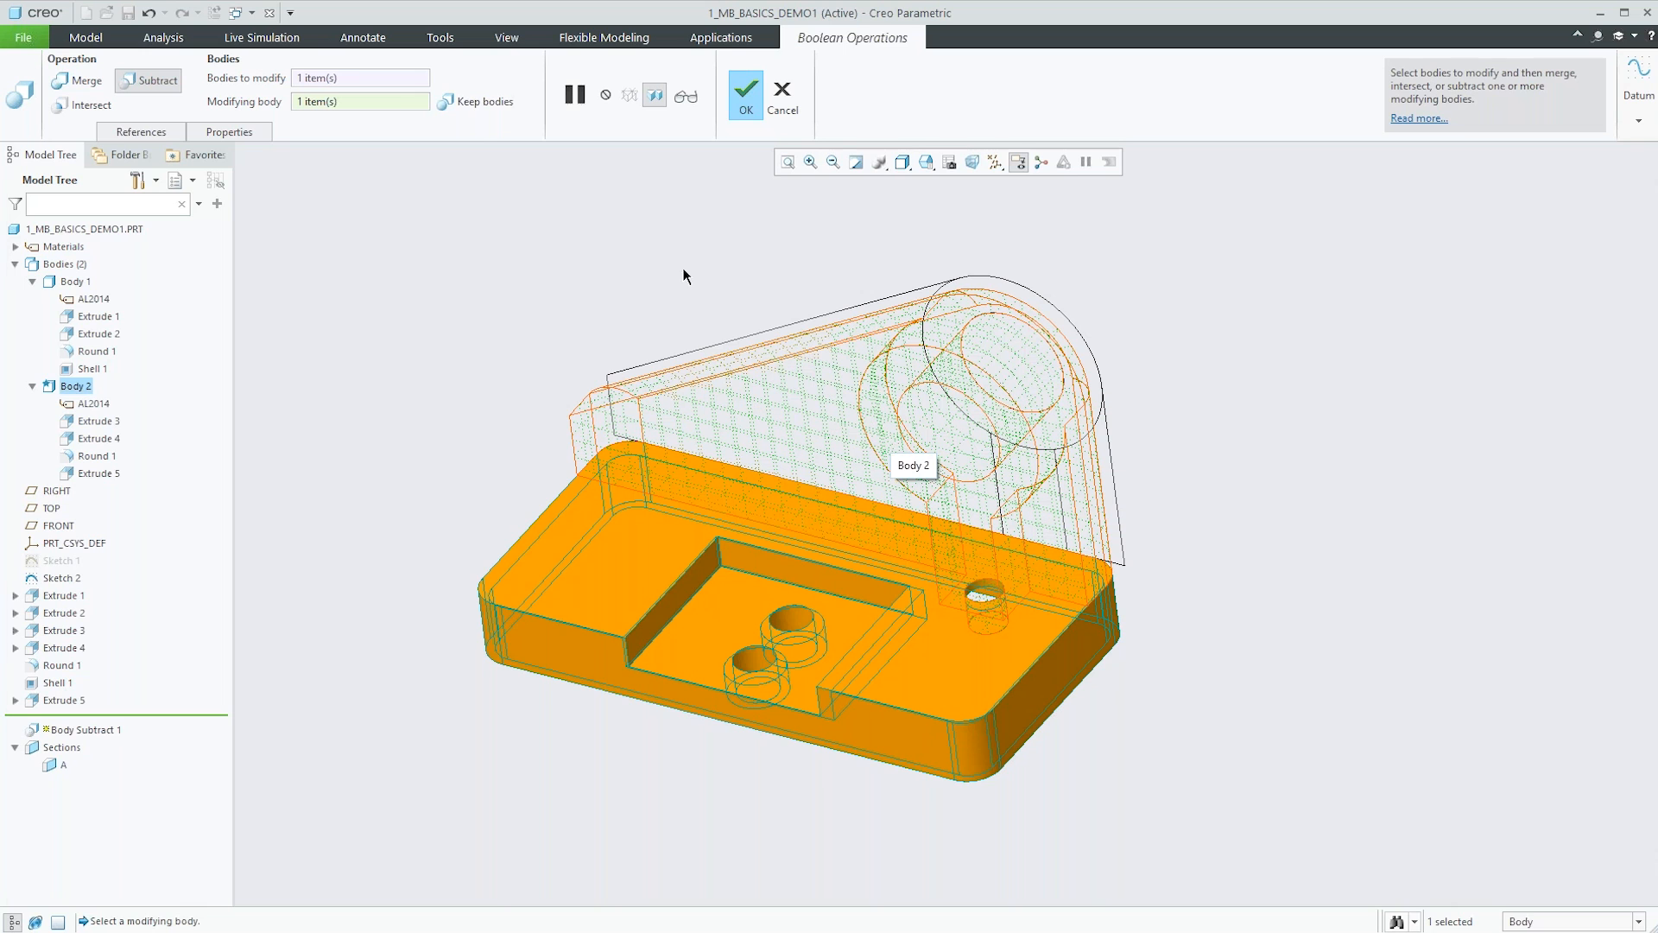
{"action": "left_click", "coordinate": [478, 109]}
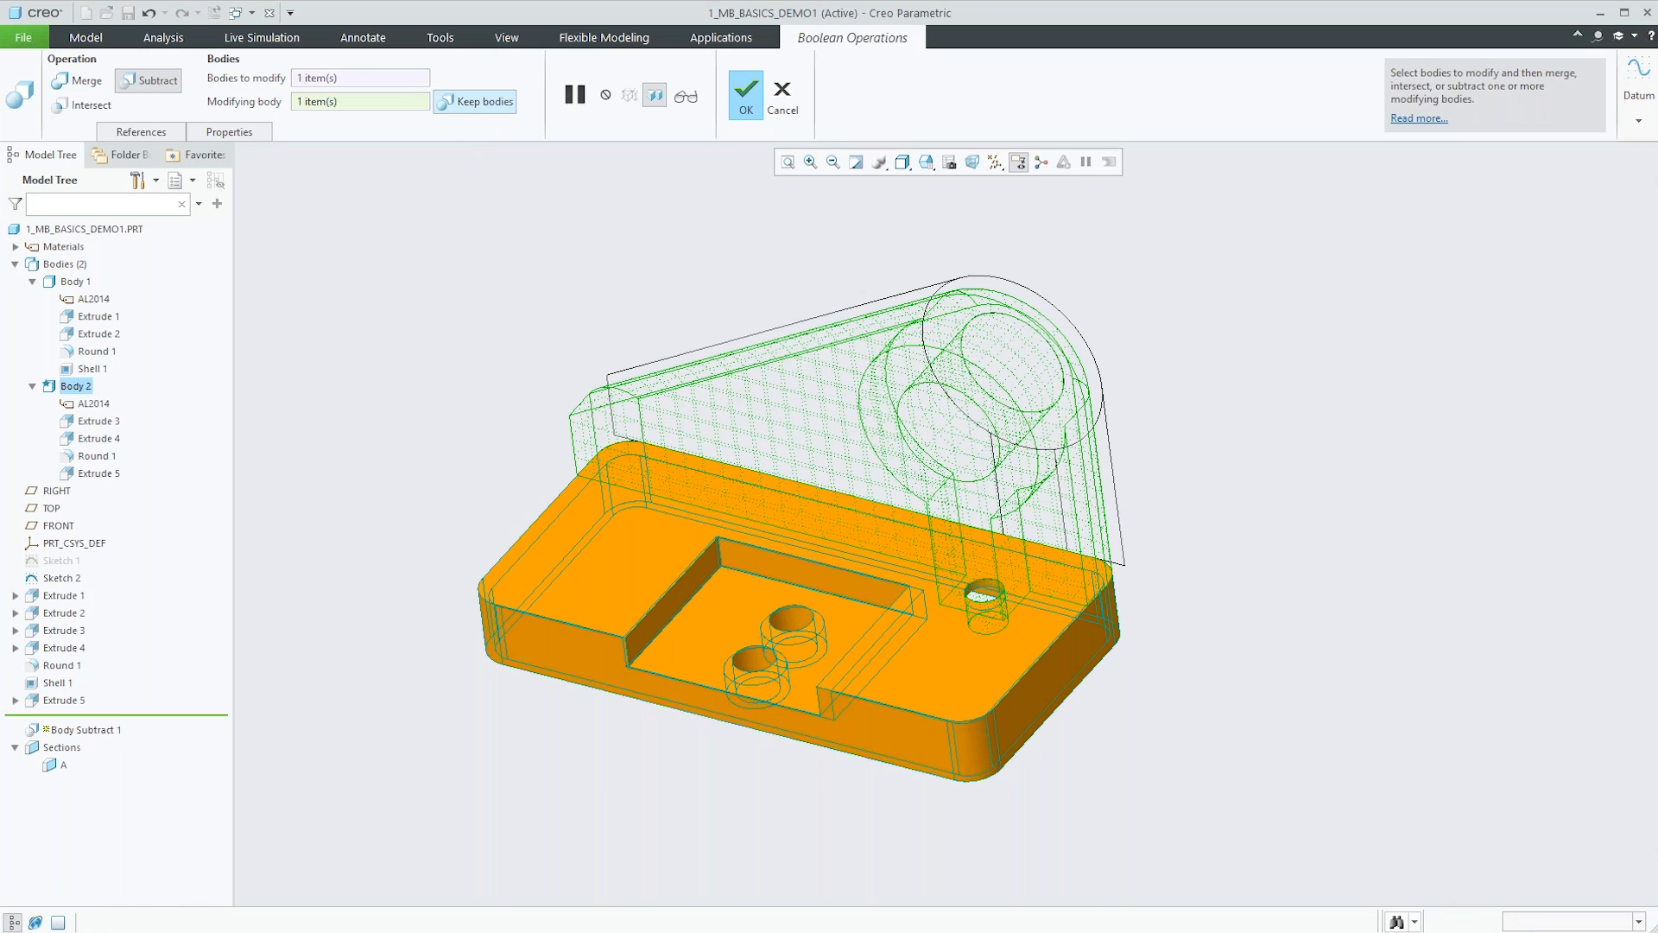
{"action": "middle_click", "coordinate": [547, 453]}
{"action": "middle_click_drag", "start_coordinate": [548, 502], "coordinate": [589, 558]}
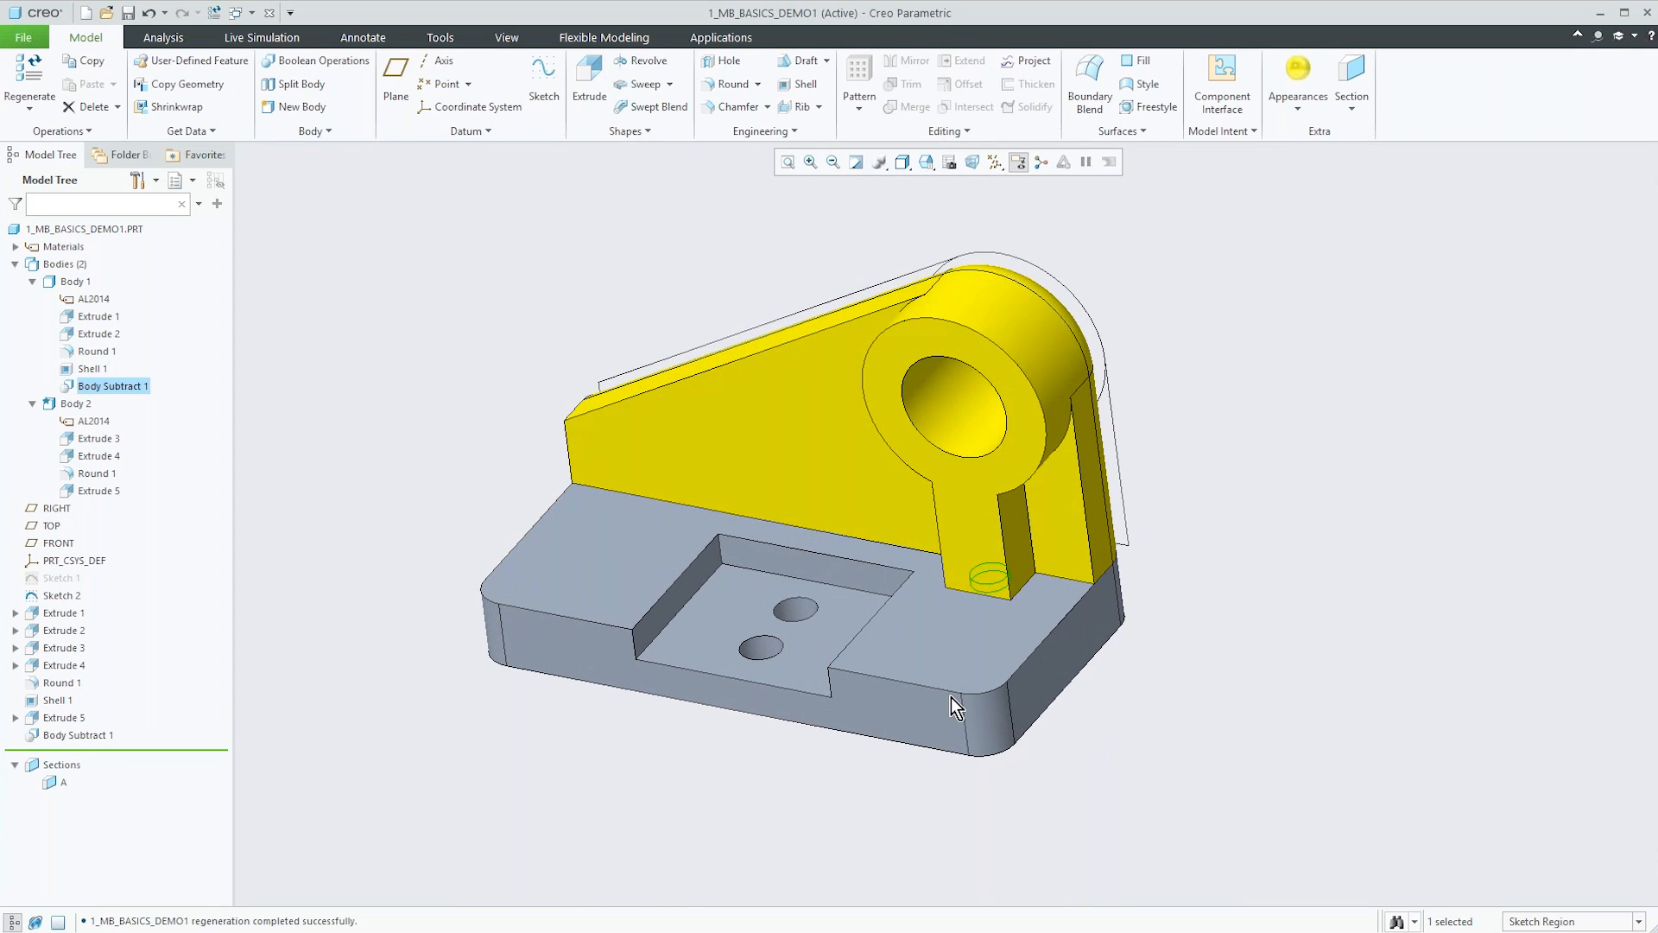
{"action": "middle_click_drag", "start_coordinate": [744, 469], "coordinate": [572, 283]}
{"action": "left_click", "coordinate": [535, 262]}
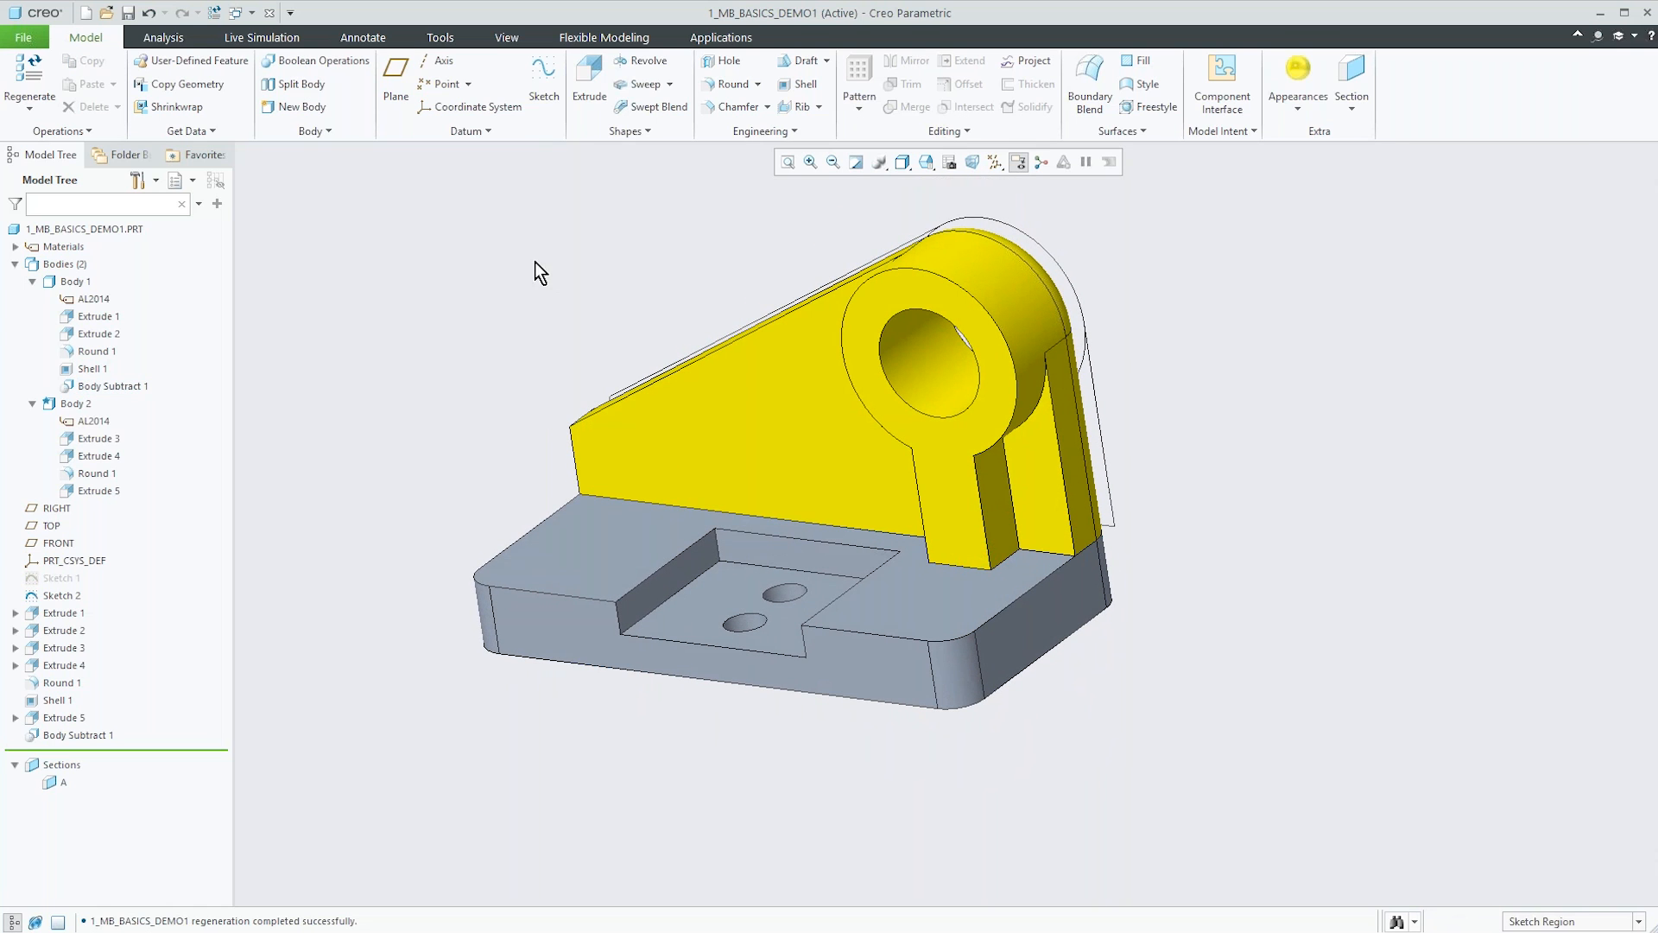
Create a new drawing of 1_mb_basics_demo1.prt using the template_c.drw template.
{"action": "left_click", "coordinate": [86, 13]}
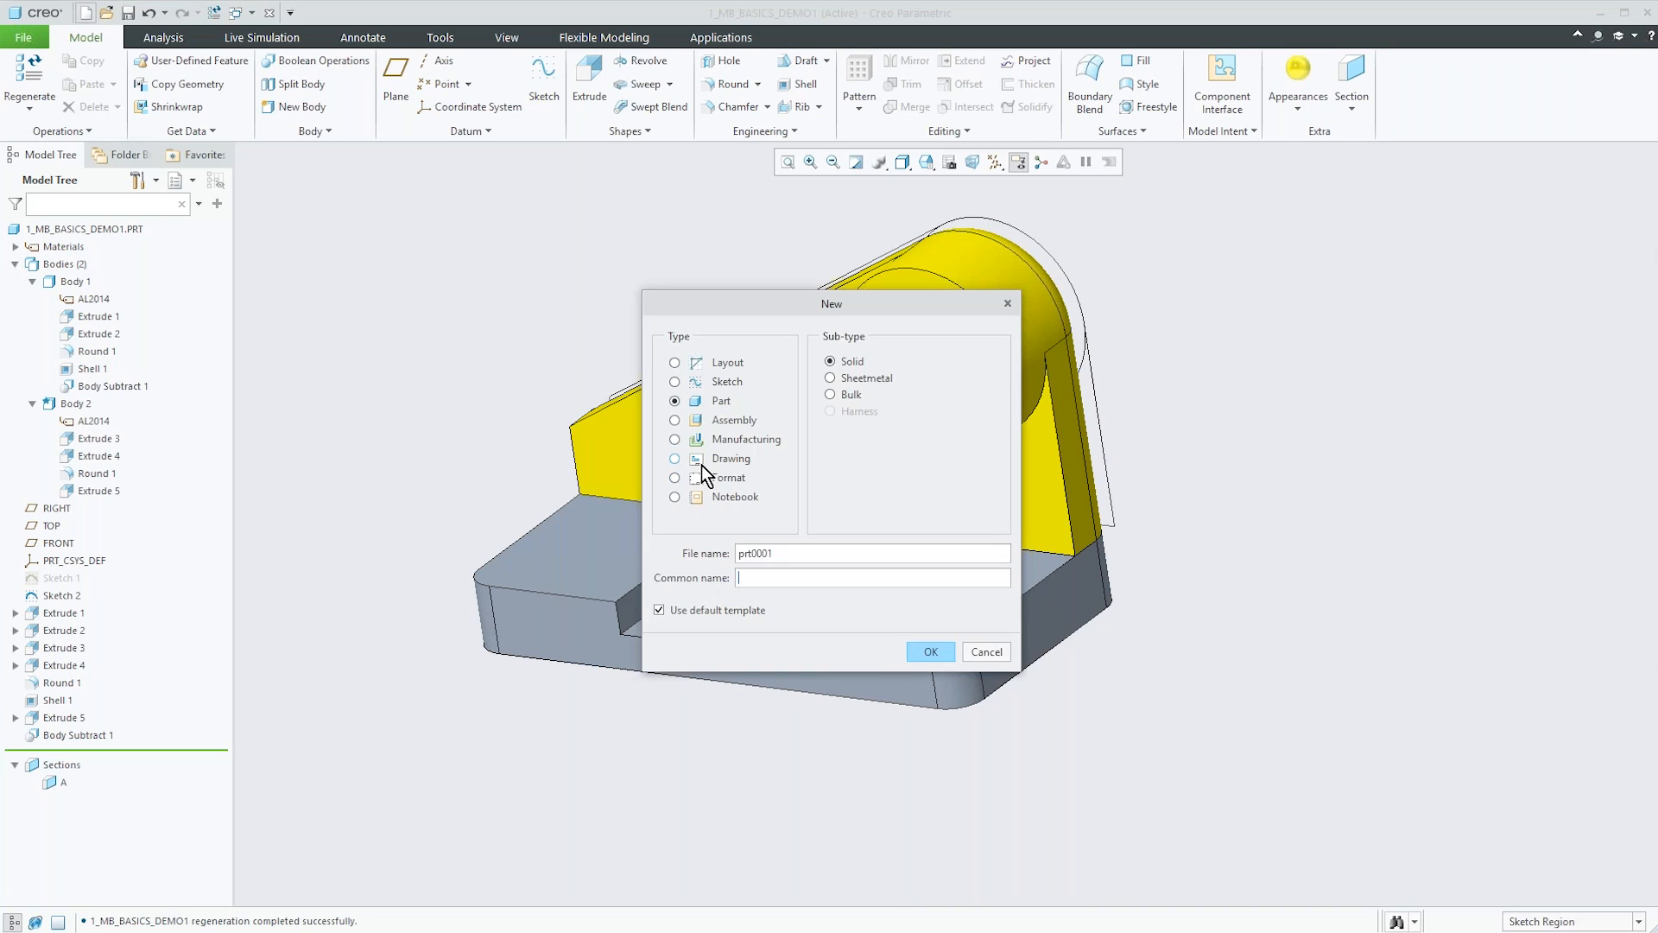
{"action": "left_click", "coordinate": [701, 465]}
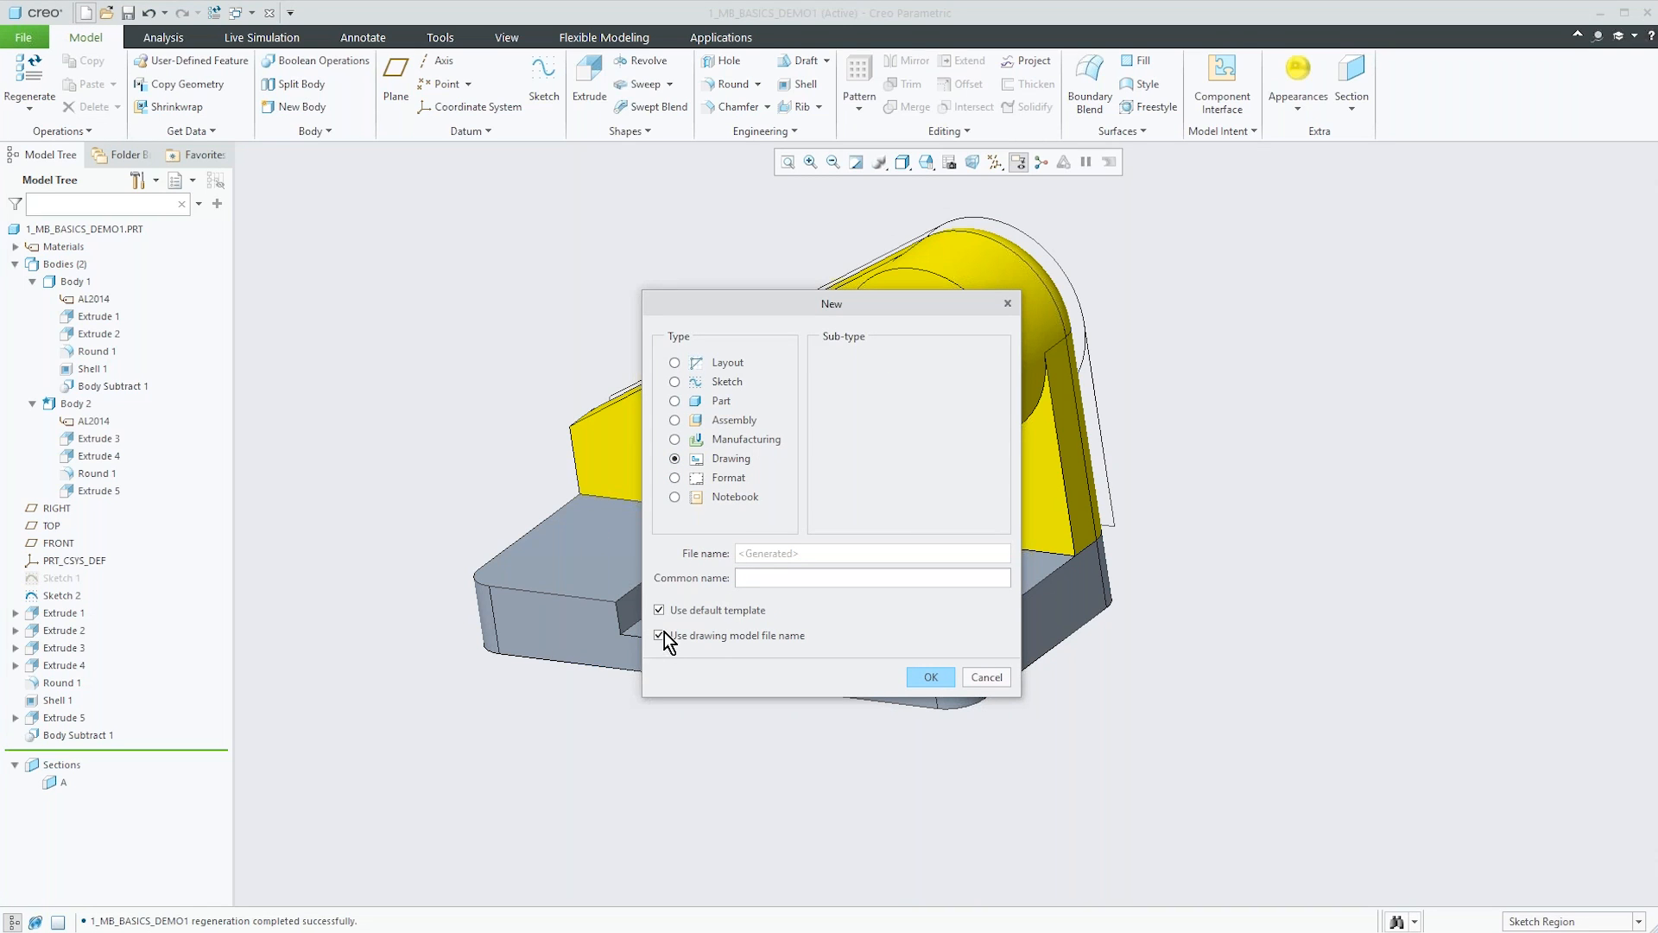
{"action": "left_click", "coordinate": [923, 673]}
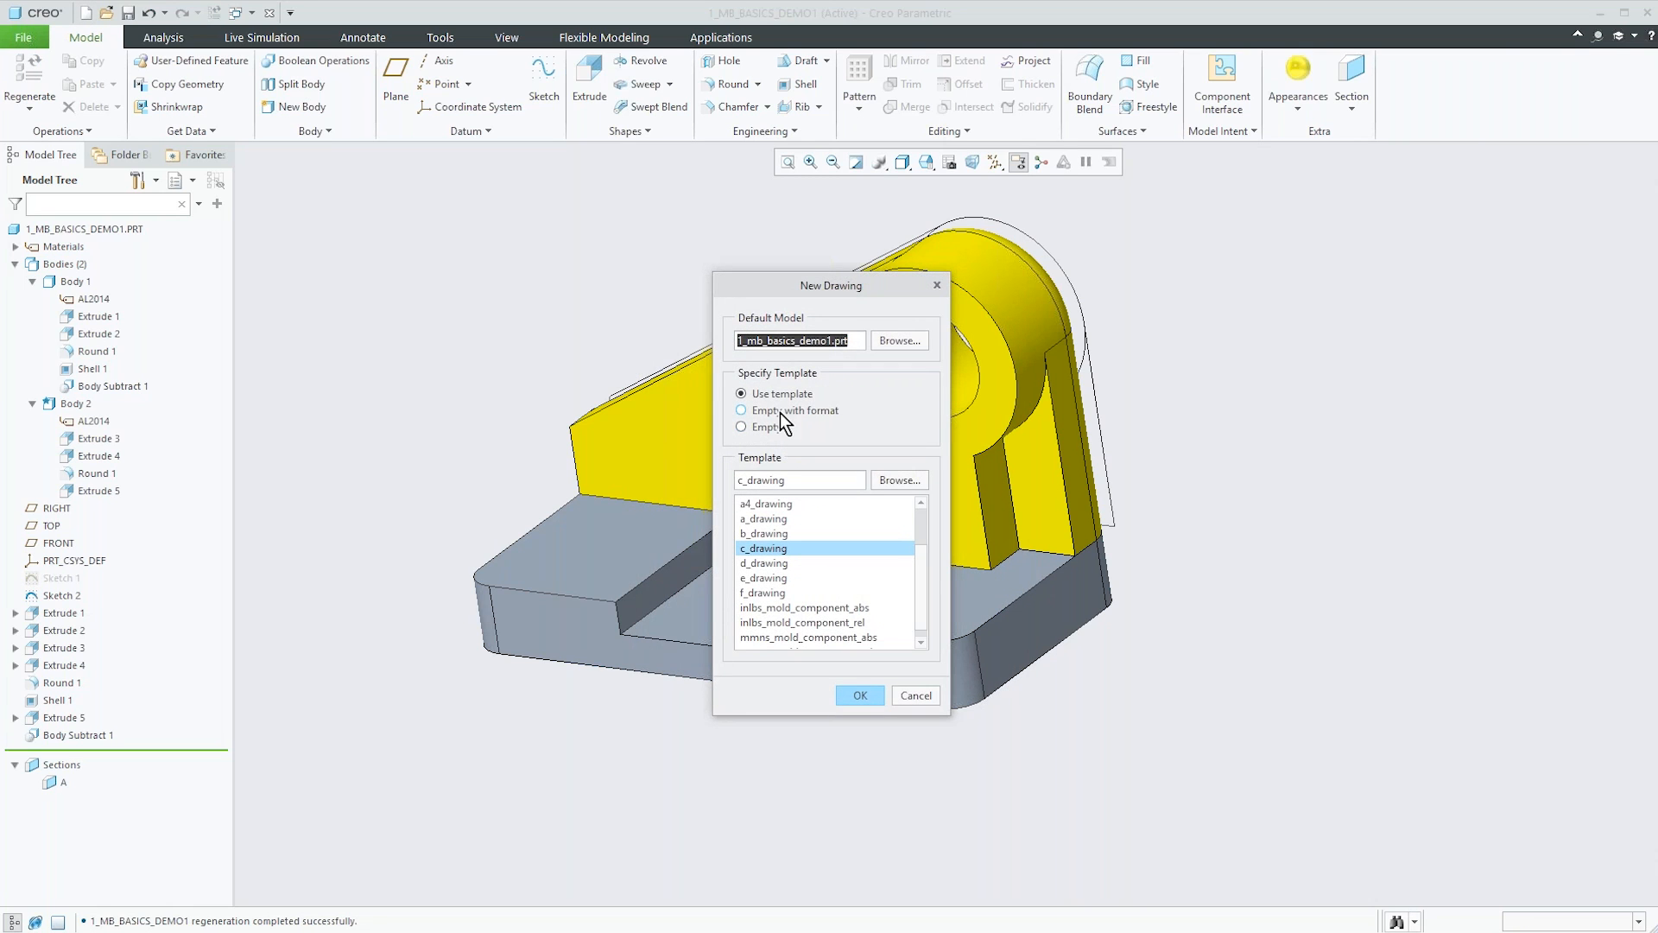
{"action": "left_click", "coordinate": [893, 480]}
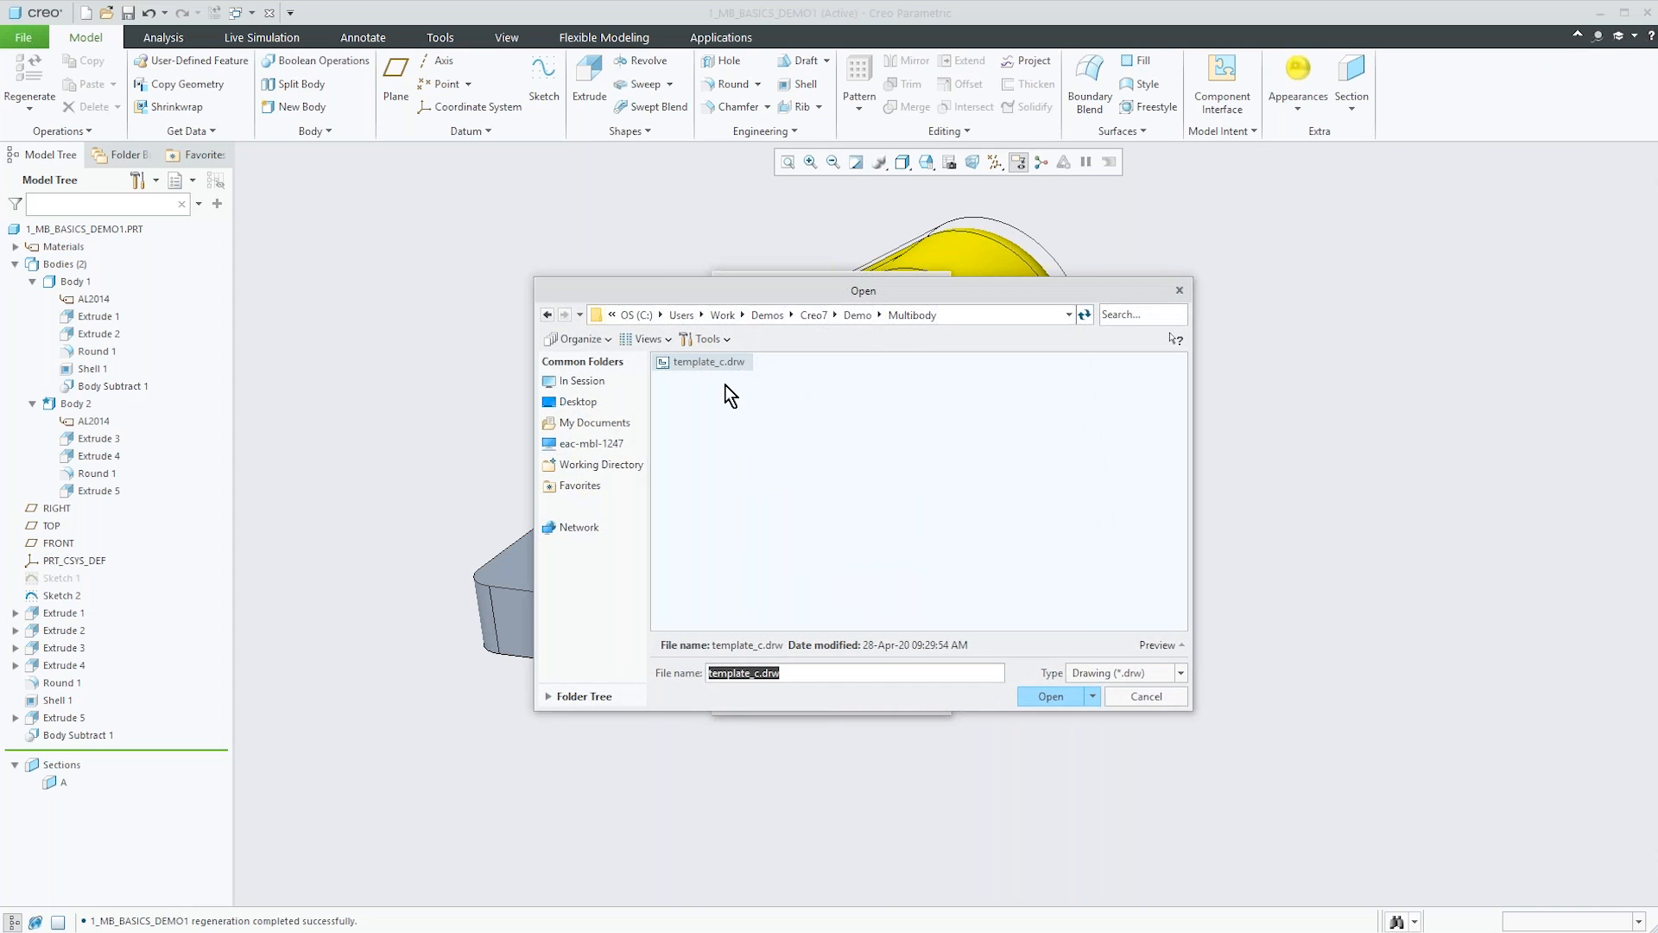
{"action": "double_click", "coordinate": [710, 363]}
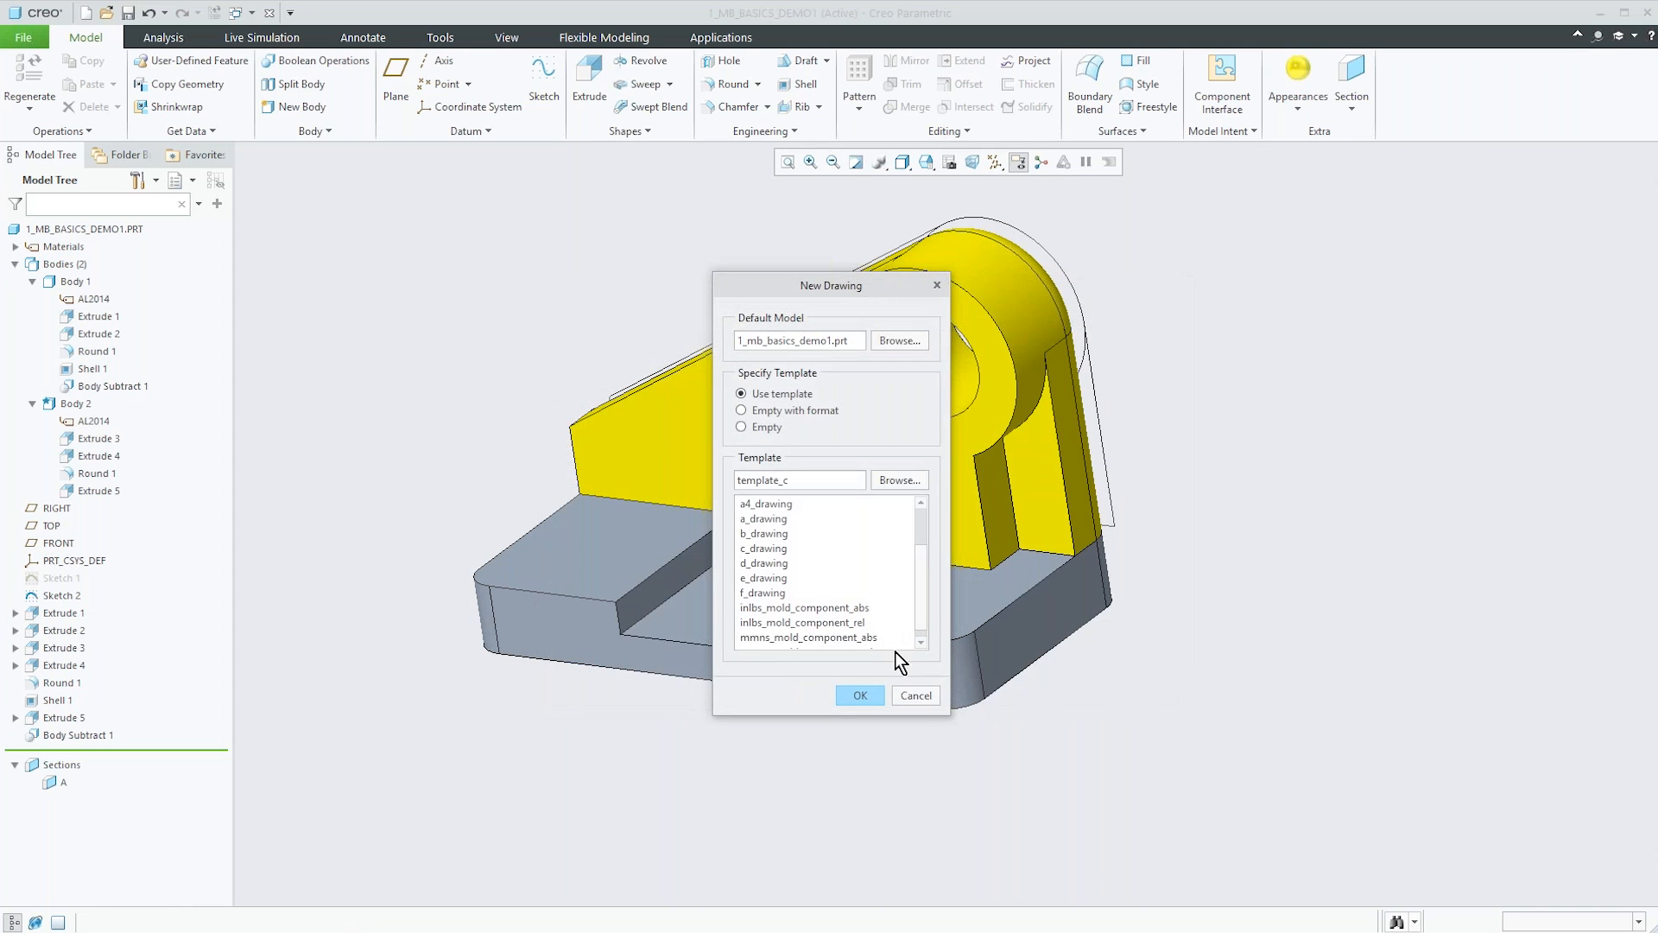
{"action": "left_click", "coordinate": [860, 695]}
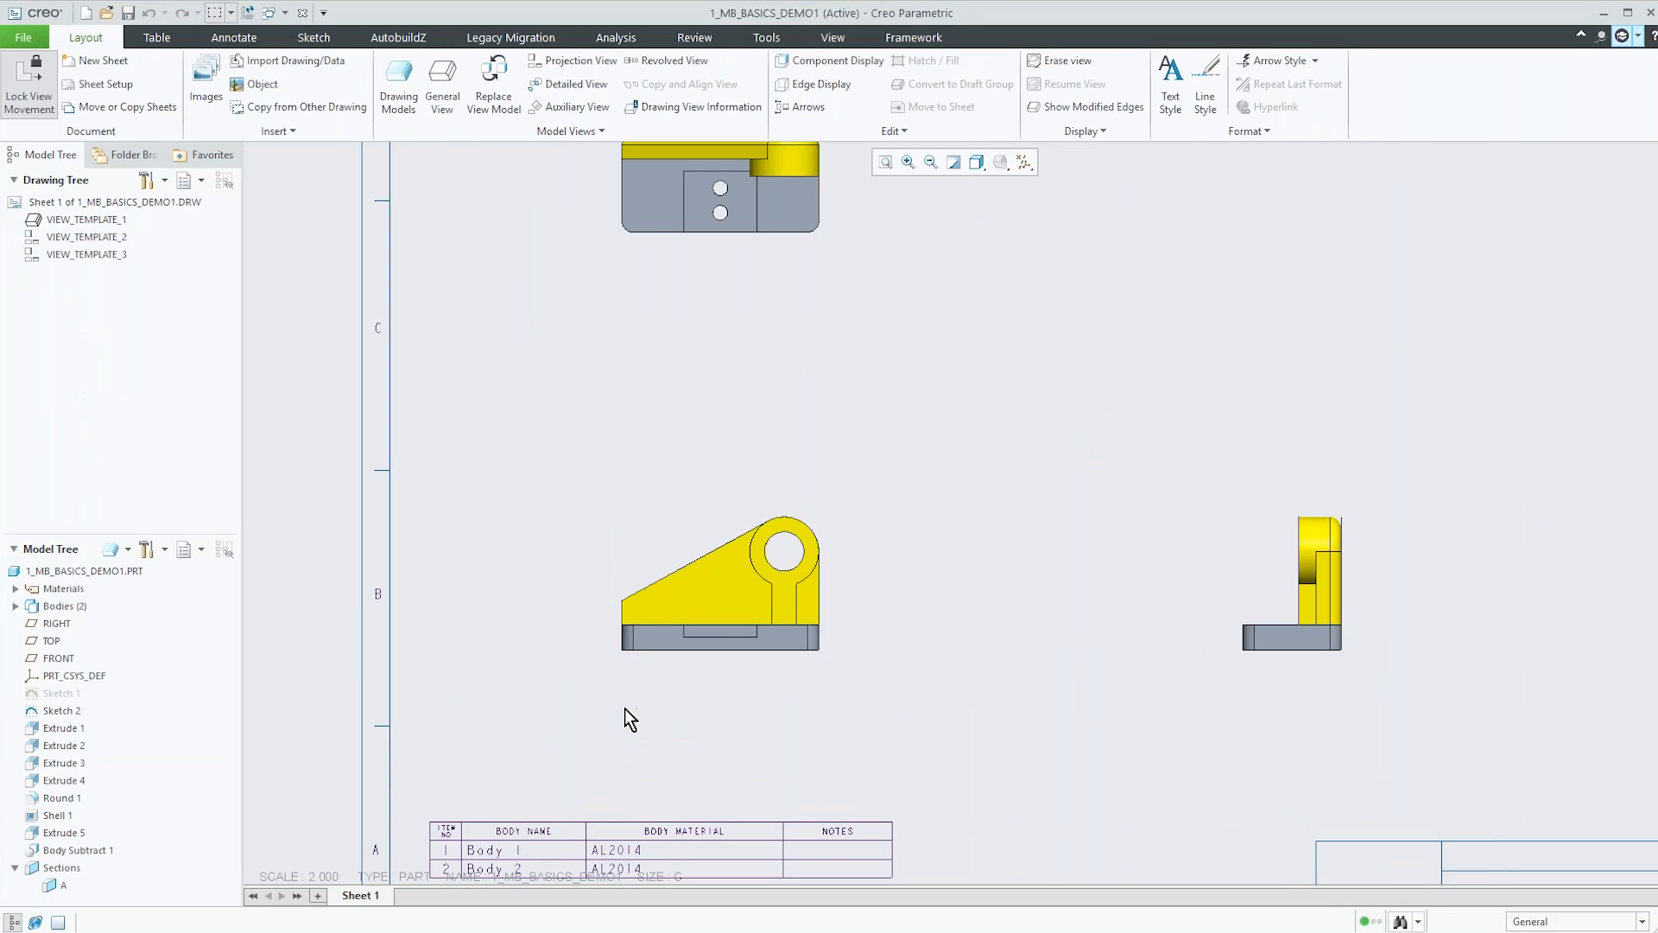
Open the side projection view's properties and add section A as a full 2D cross-section.
{"action": "scroll", "coordinate": [625, 708], "scroll_direction": "up", "scroll_amount": 1}
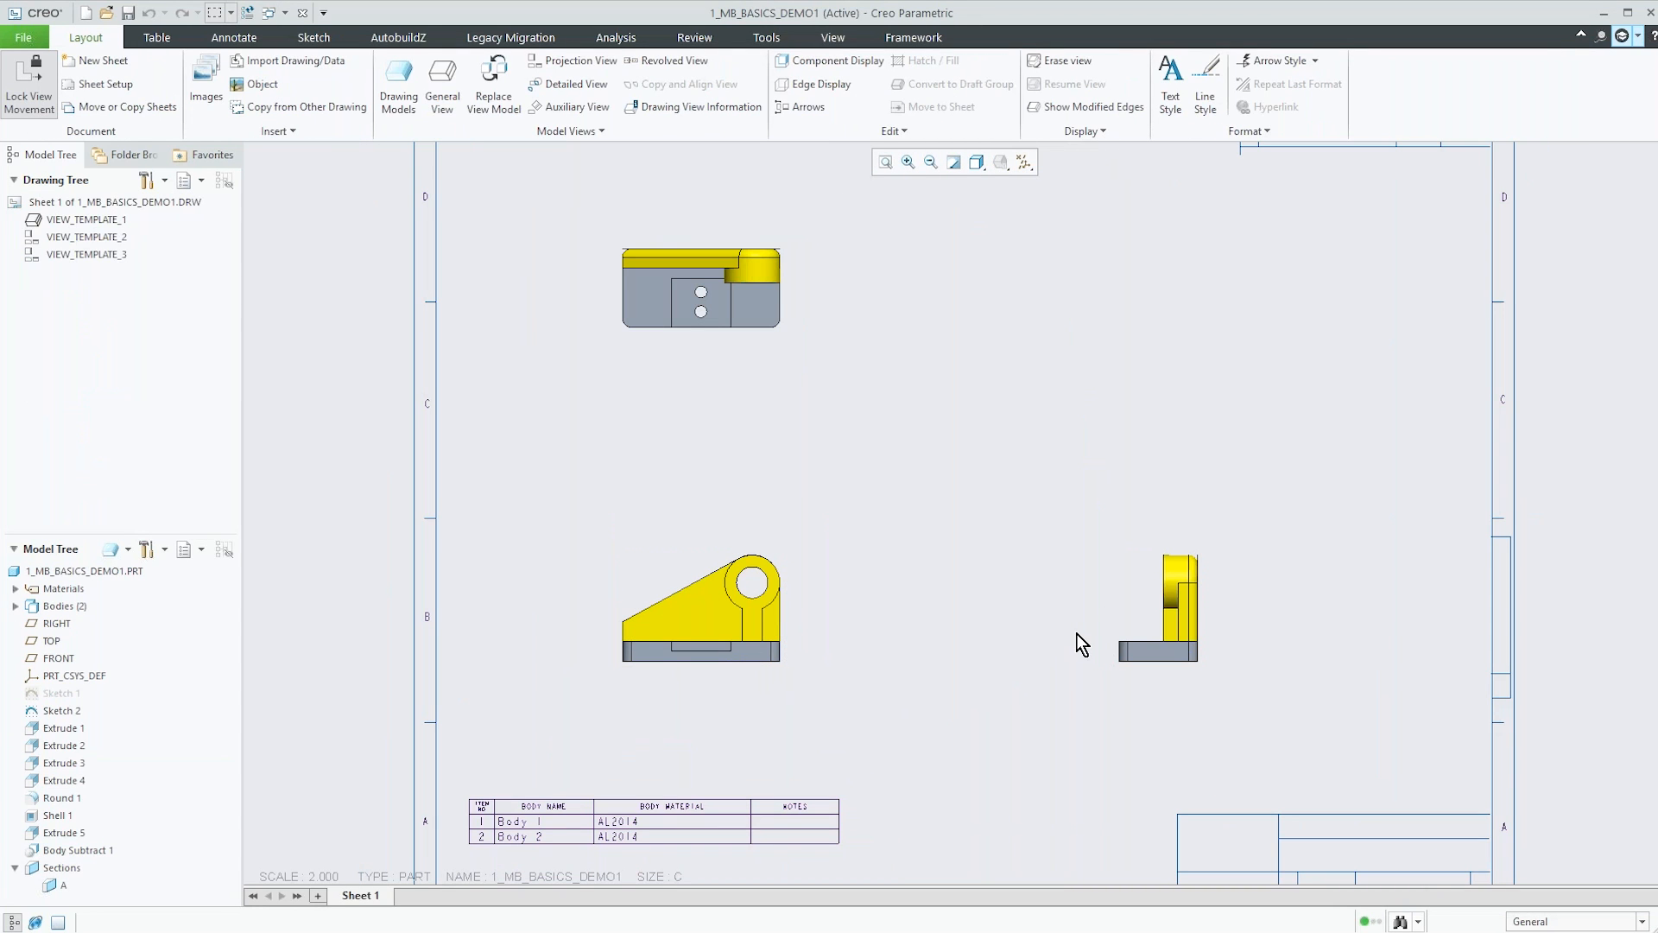
{"action": "left_click", "coordinate": [1142, 596]}
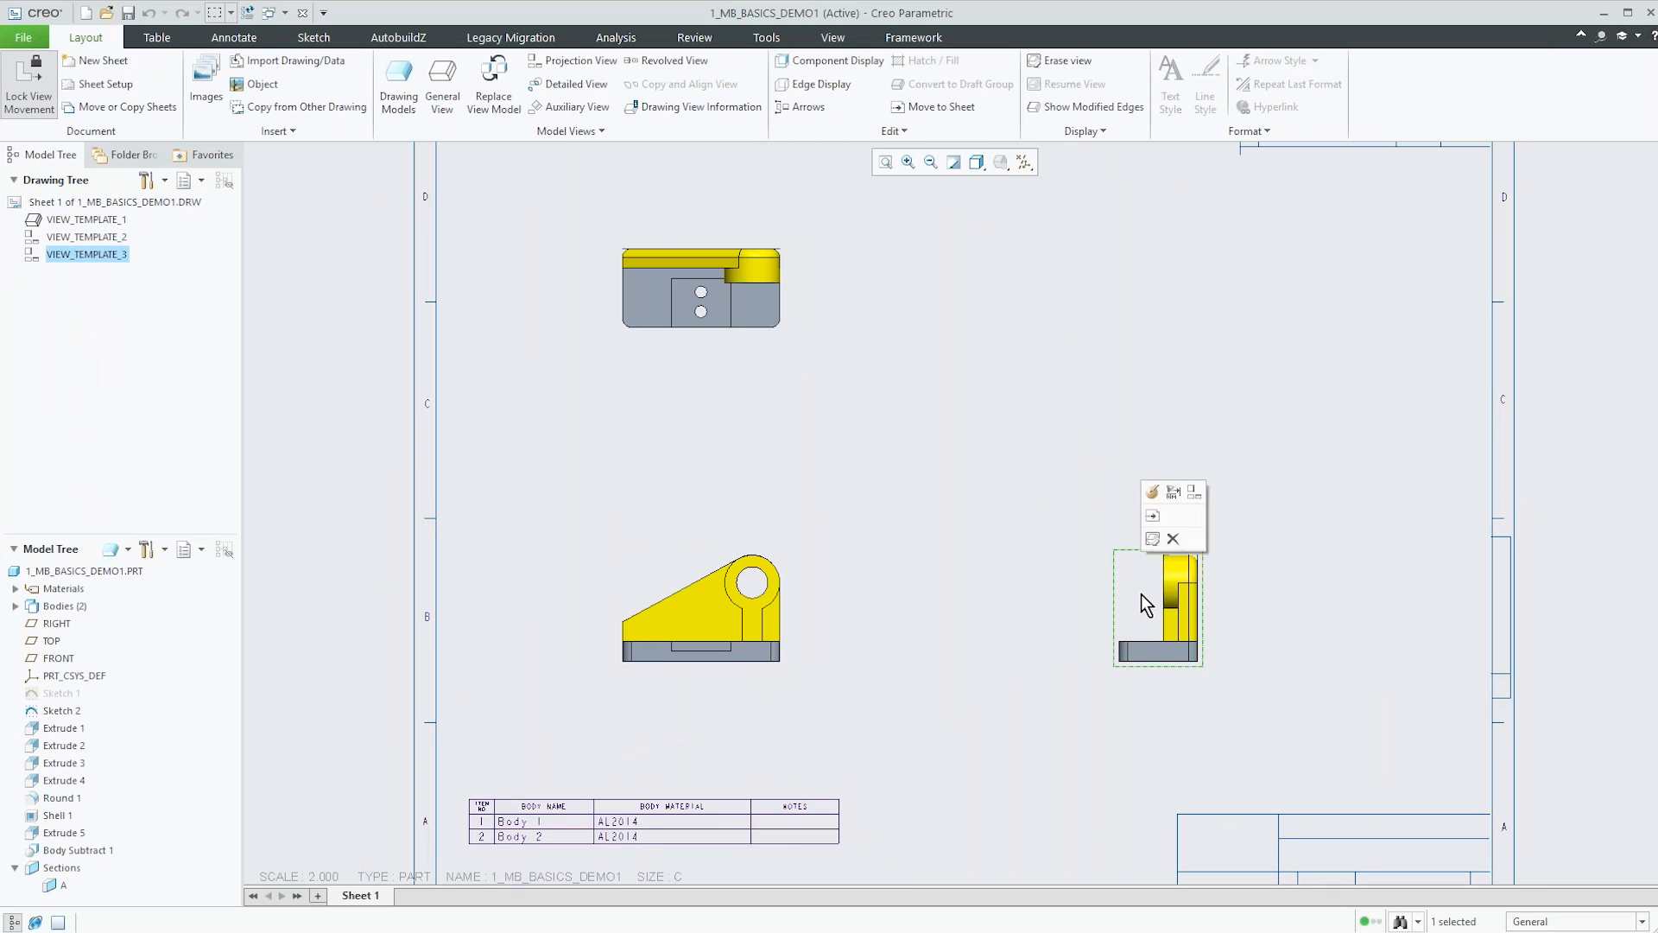
{"action": "double_click", "coordinate": [1142, 596]}
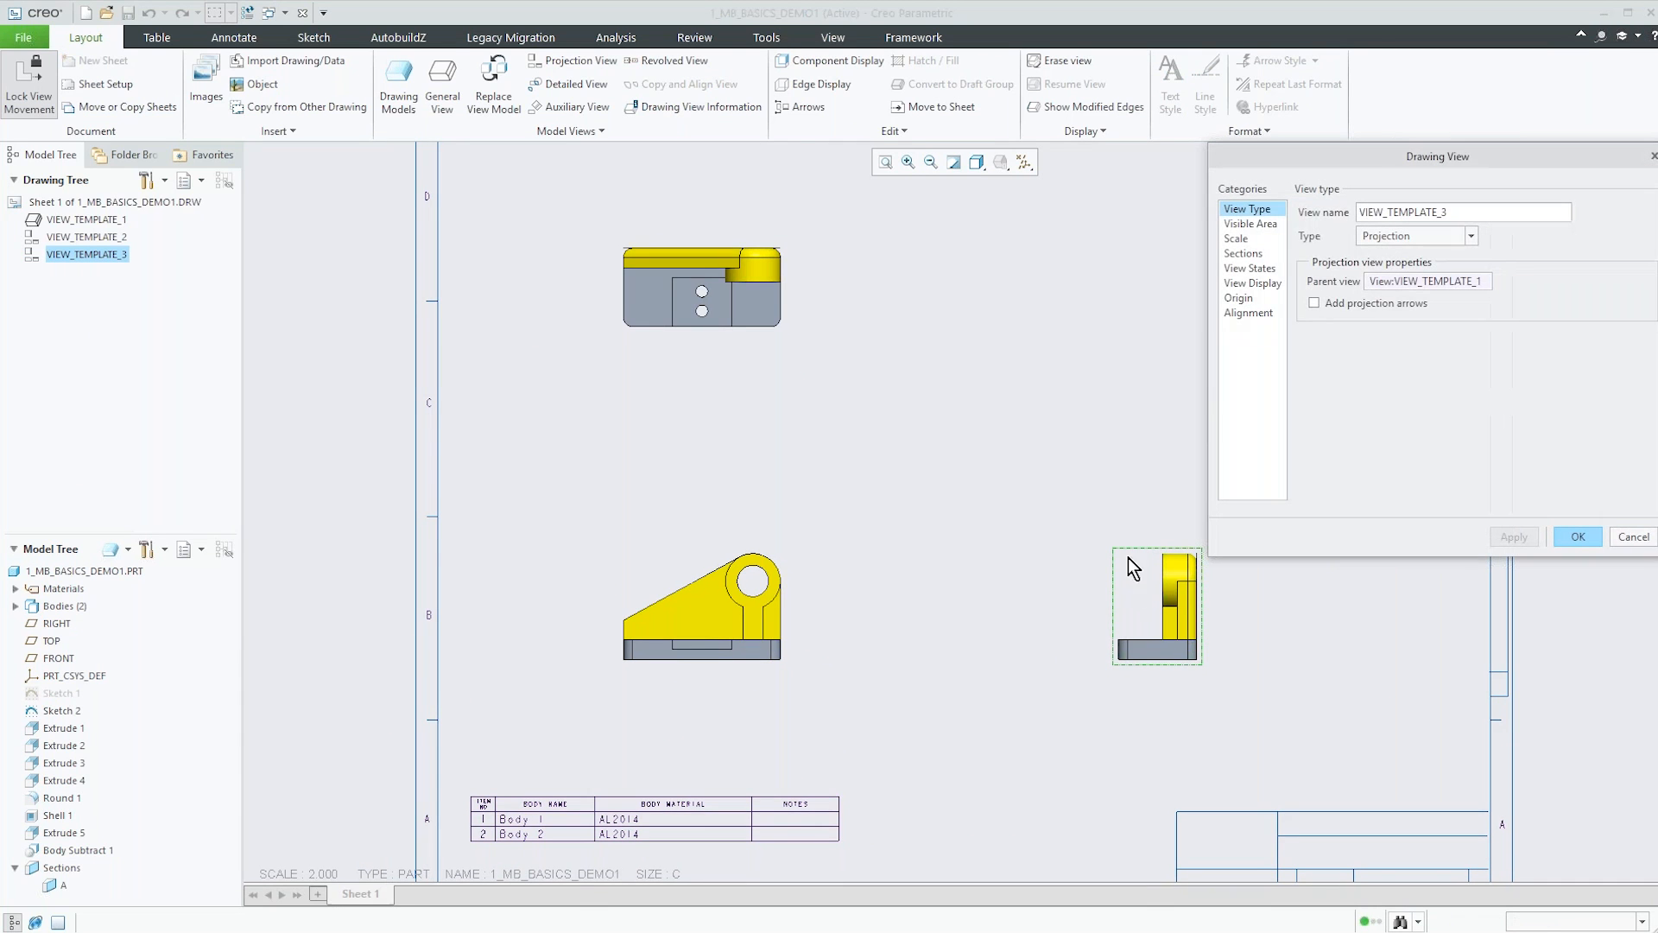
{"action": "left_click", "coordinate": [1256, 256]}
{"action": "left_click", "coordinate": [1302, 223]}
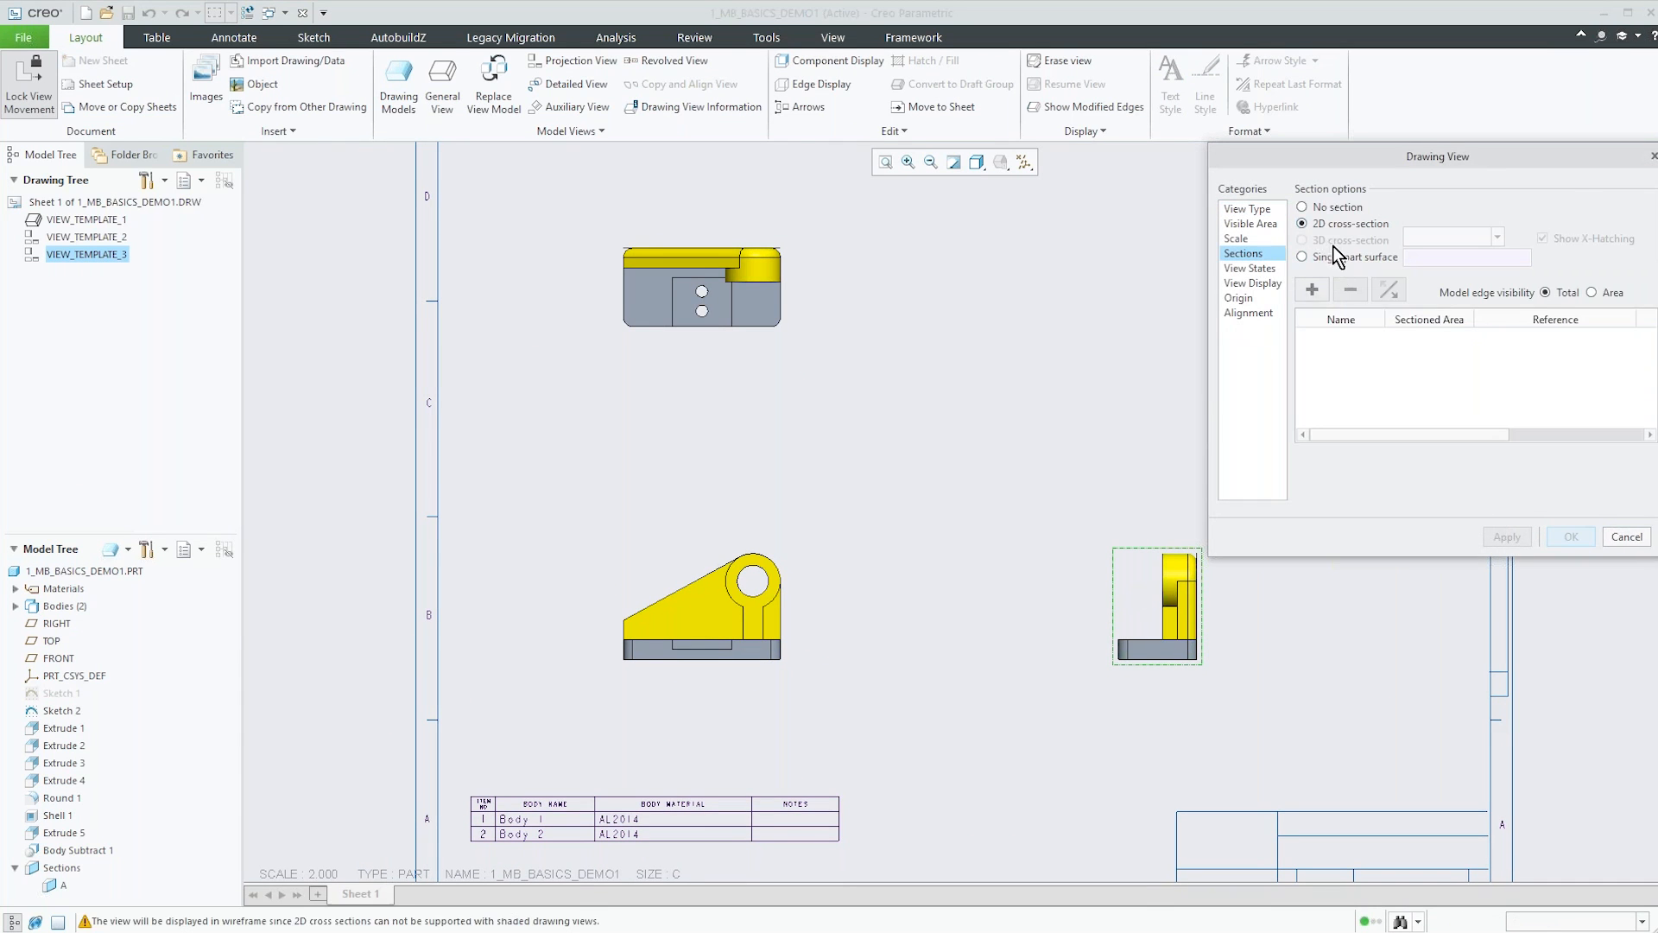
{"action": "left_click", "coordinate": [1312, 290]}
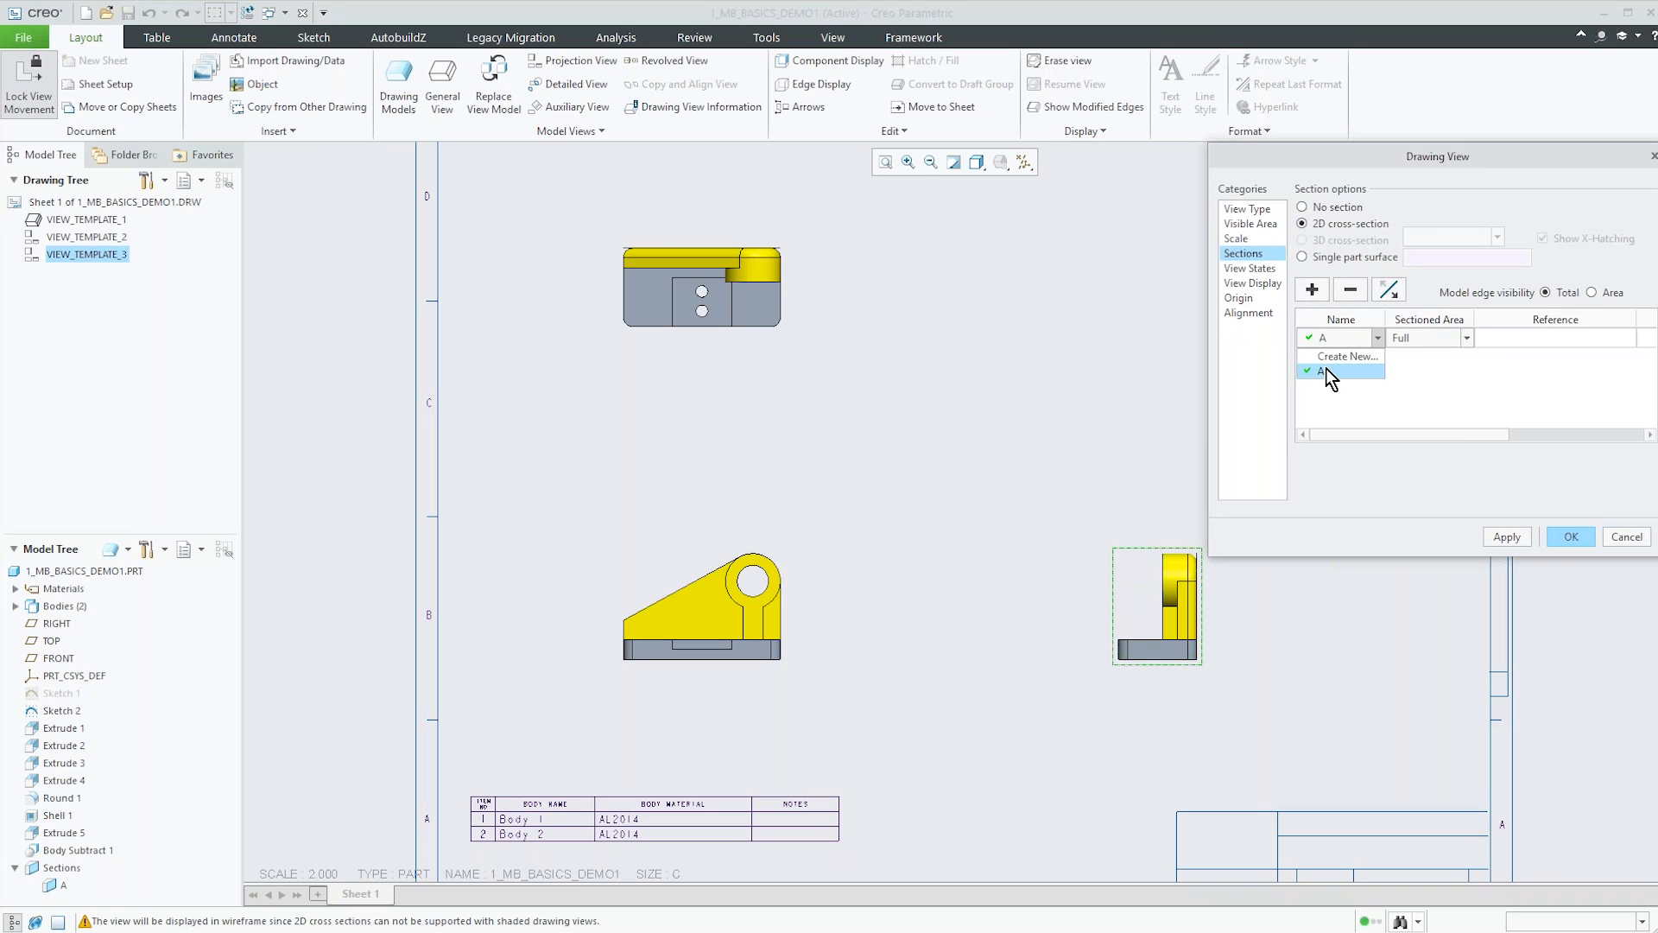
Assign the section's arrow display to the front view and apply the cross-section.
{"action": "left_click_drag", "start_coordinate": [1444, 435], "coordinate": [1554, 434]}
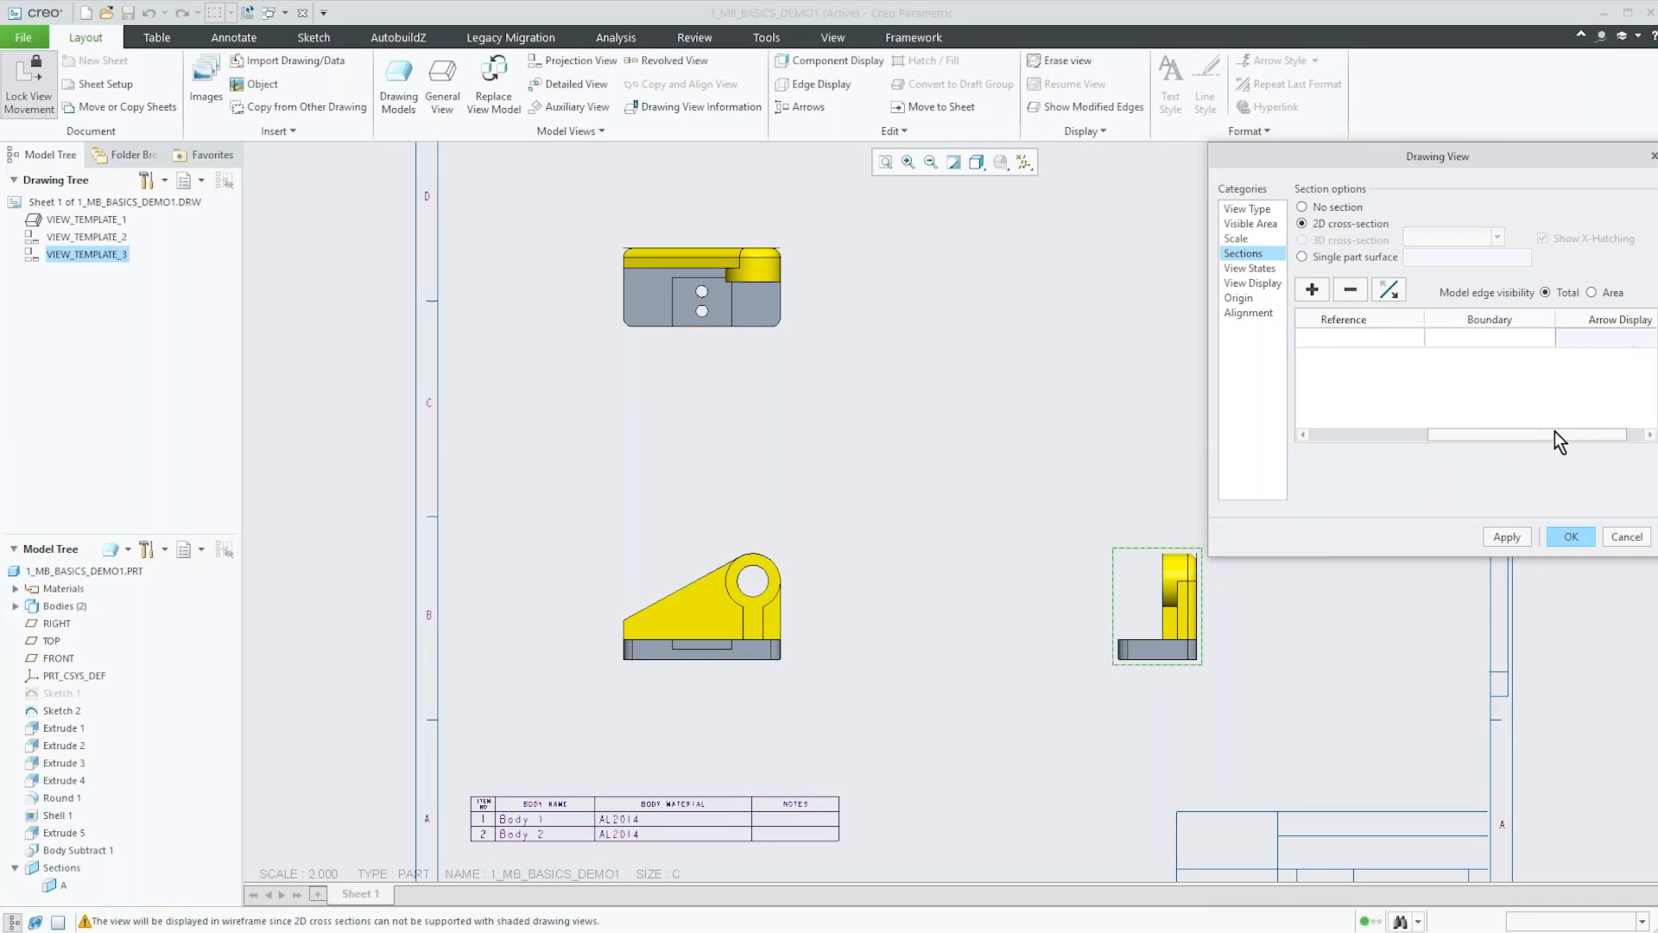
{"action": "left_click", "coordinate": [1595, 339]}
{"action": "left_click", "coordinate": [748, 609]}
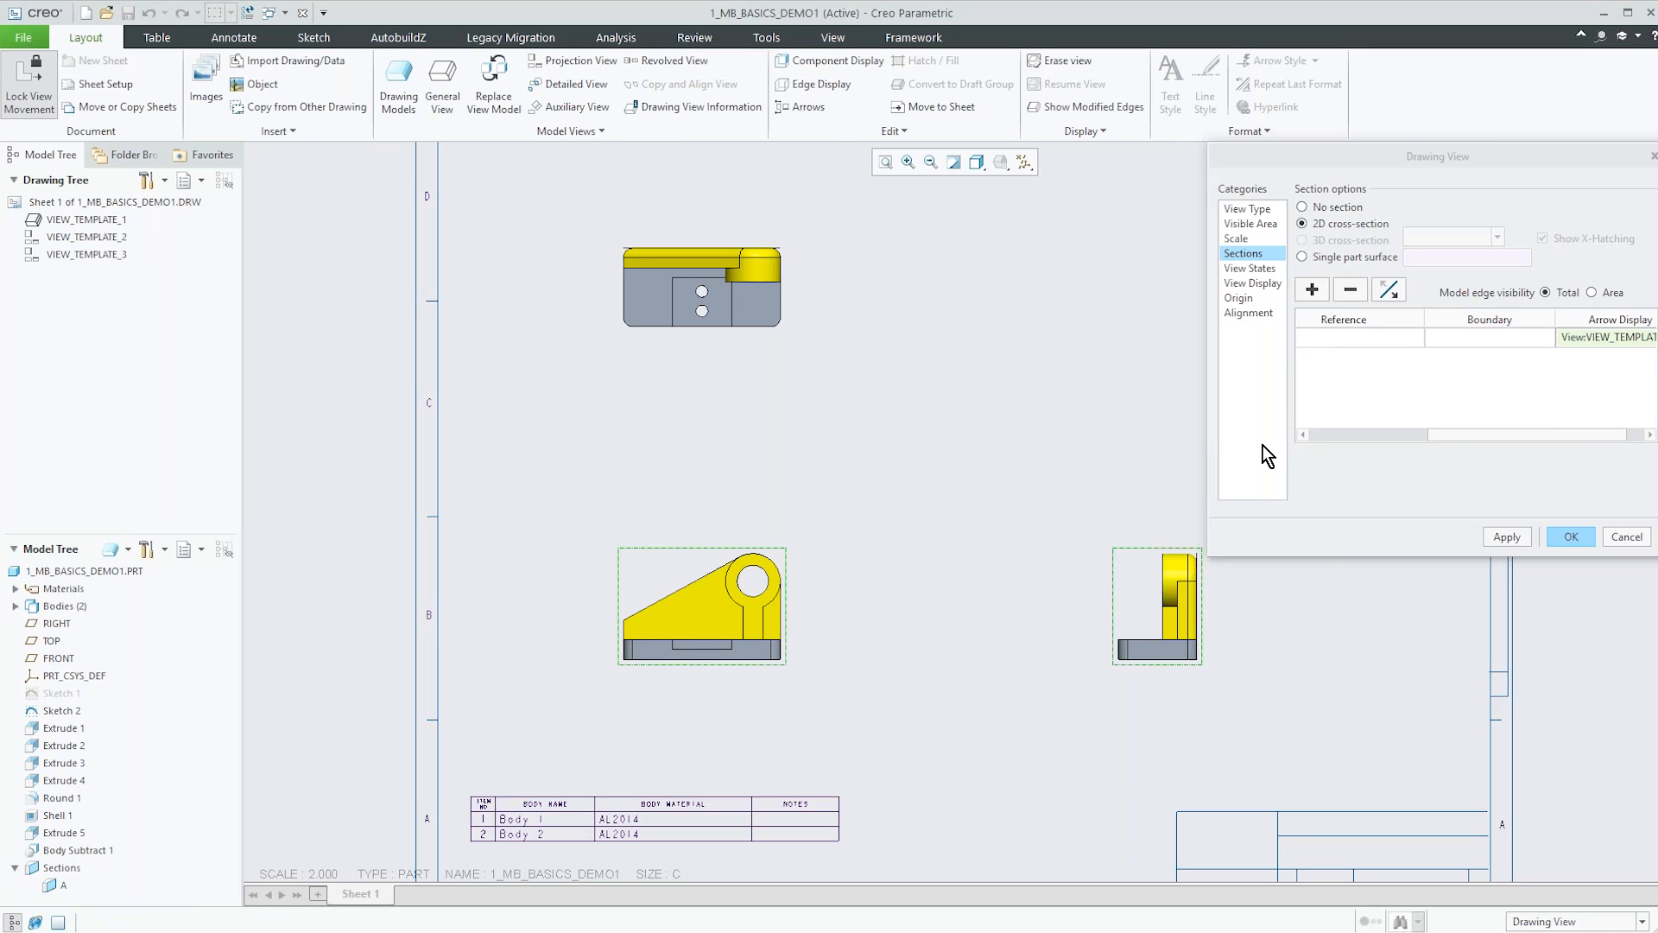
{"action": "left_click", "coordinate": [1510, 532]}
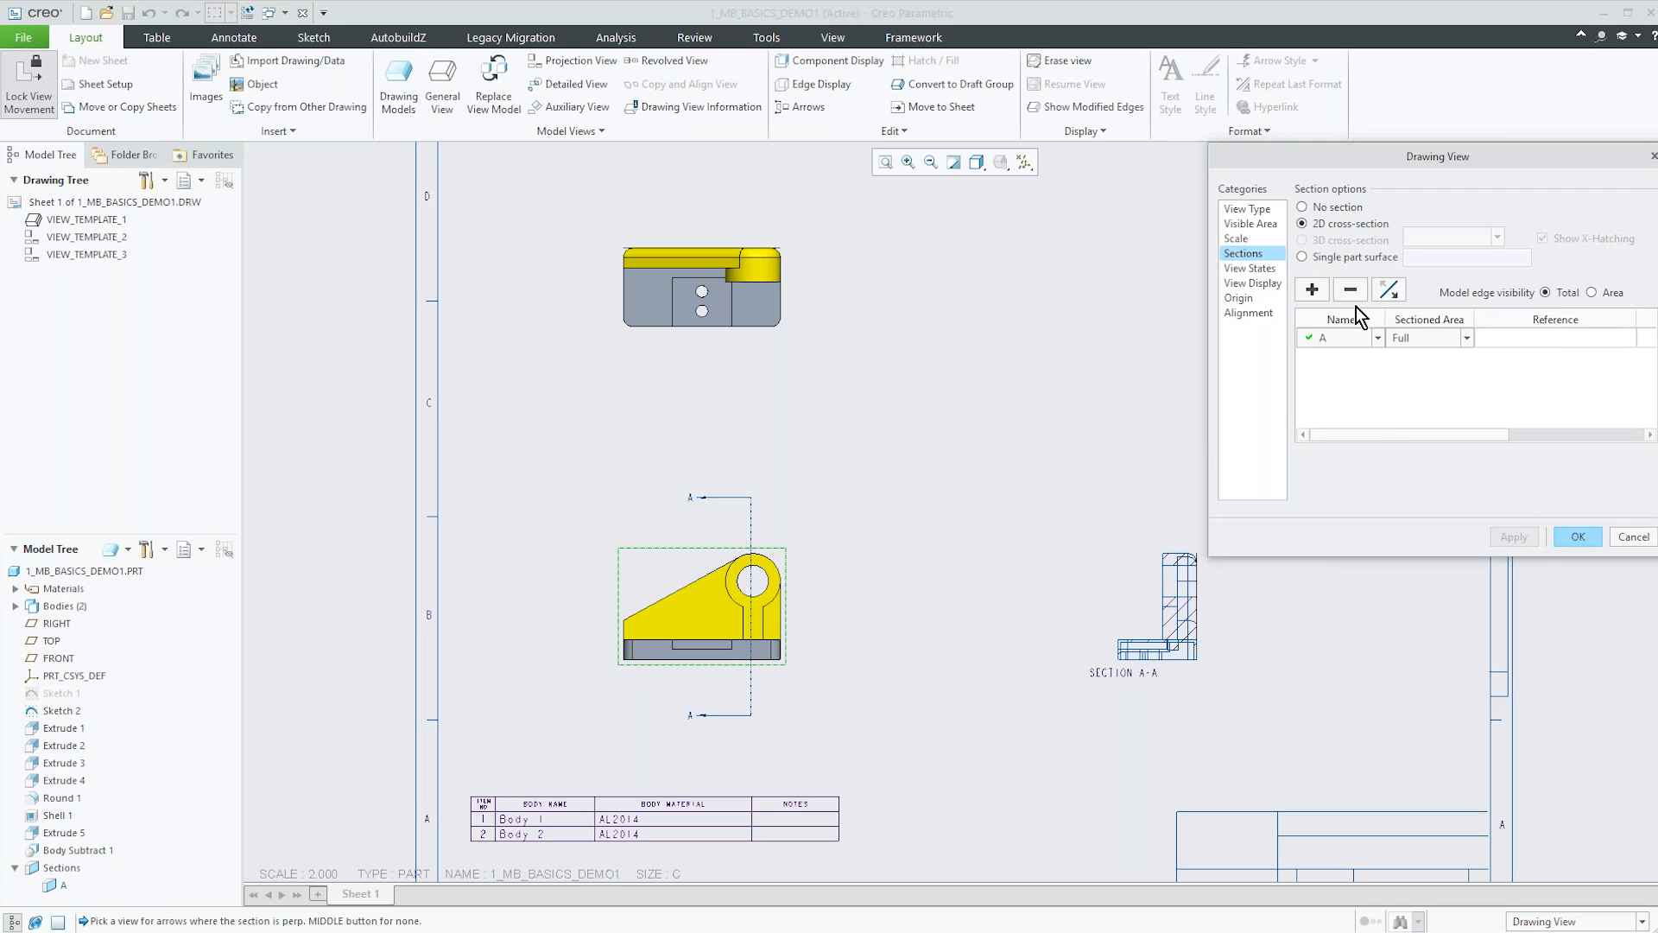
Set the section view's display style to No Hidden and accept the view properties.
{"action": "left_click", "coordinate": [1271, 287]}
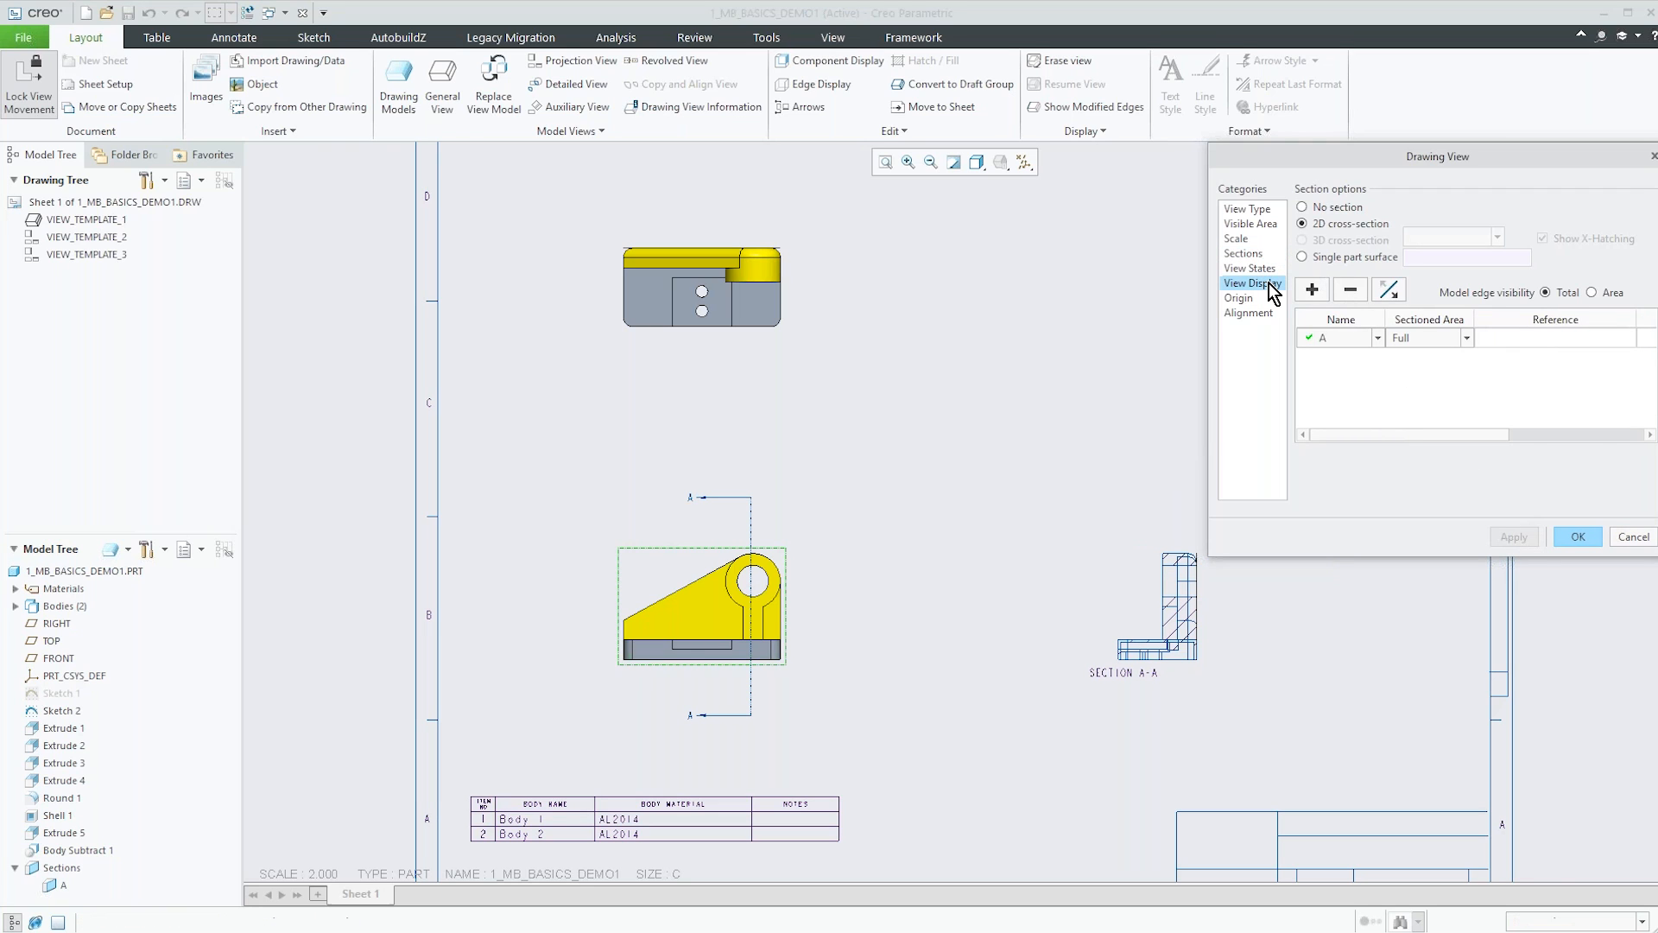
{"action": "left_click", "coordinate": [1145, 594]}
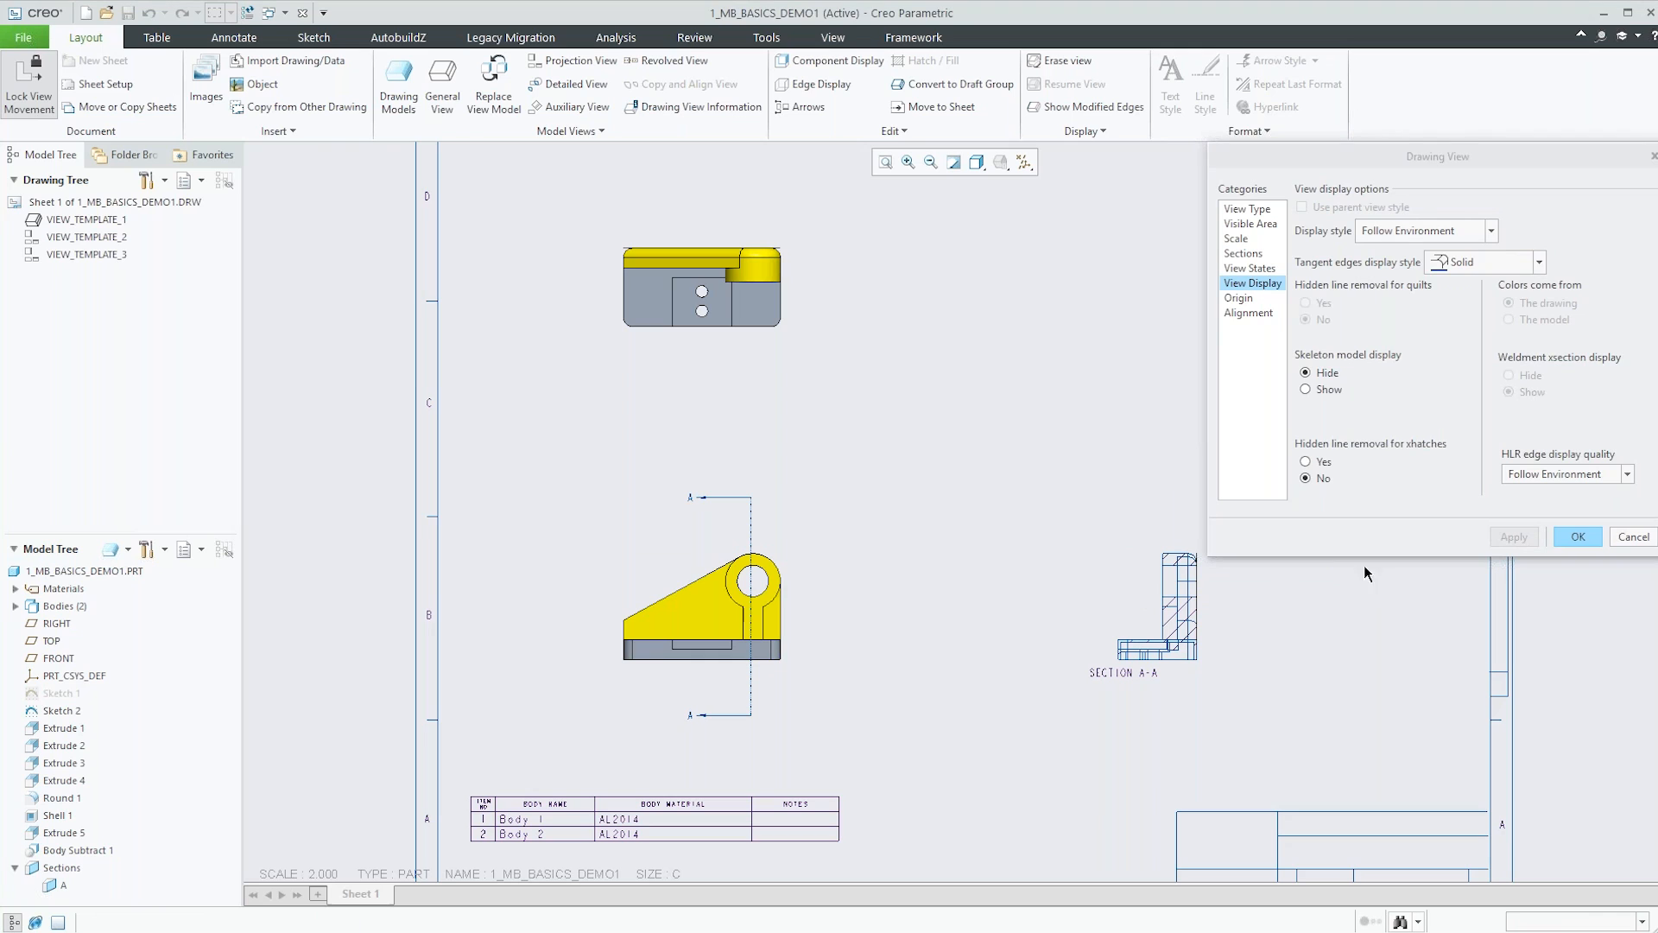
{"action": "left_click", "coordinate": [1490, 231]}
{"action": "left_click", "coordinate": [1441, 317]}
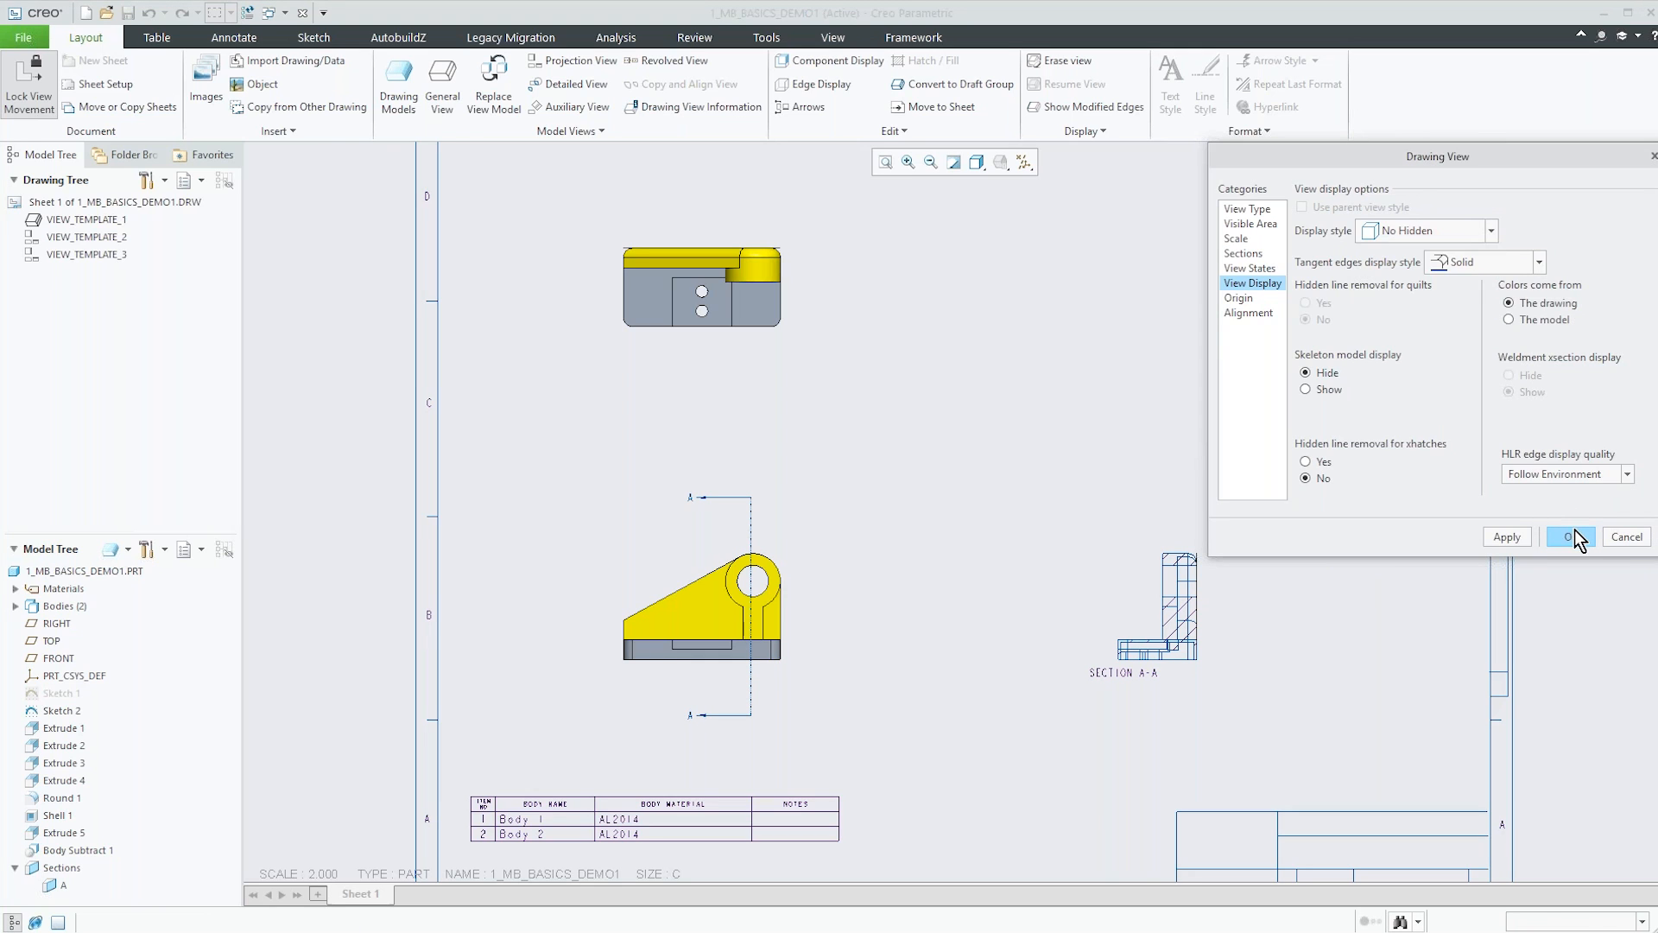
{"action": "left_click", "coordinate": [1578, 536]}
Examine the hatching of both bodies in section view A-A and the body name and material table.
{"action": "scroll", "coordinate": [1212, 669], "scroll_direction": "up", "scroll_amount": 2}
{"action": "scroll", "coordinate": [1212, 659], "scroll_direction": "up", "scroll_amount": 2}
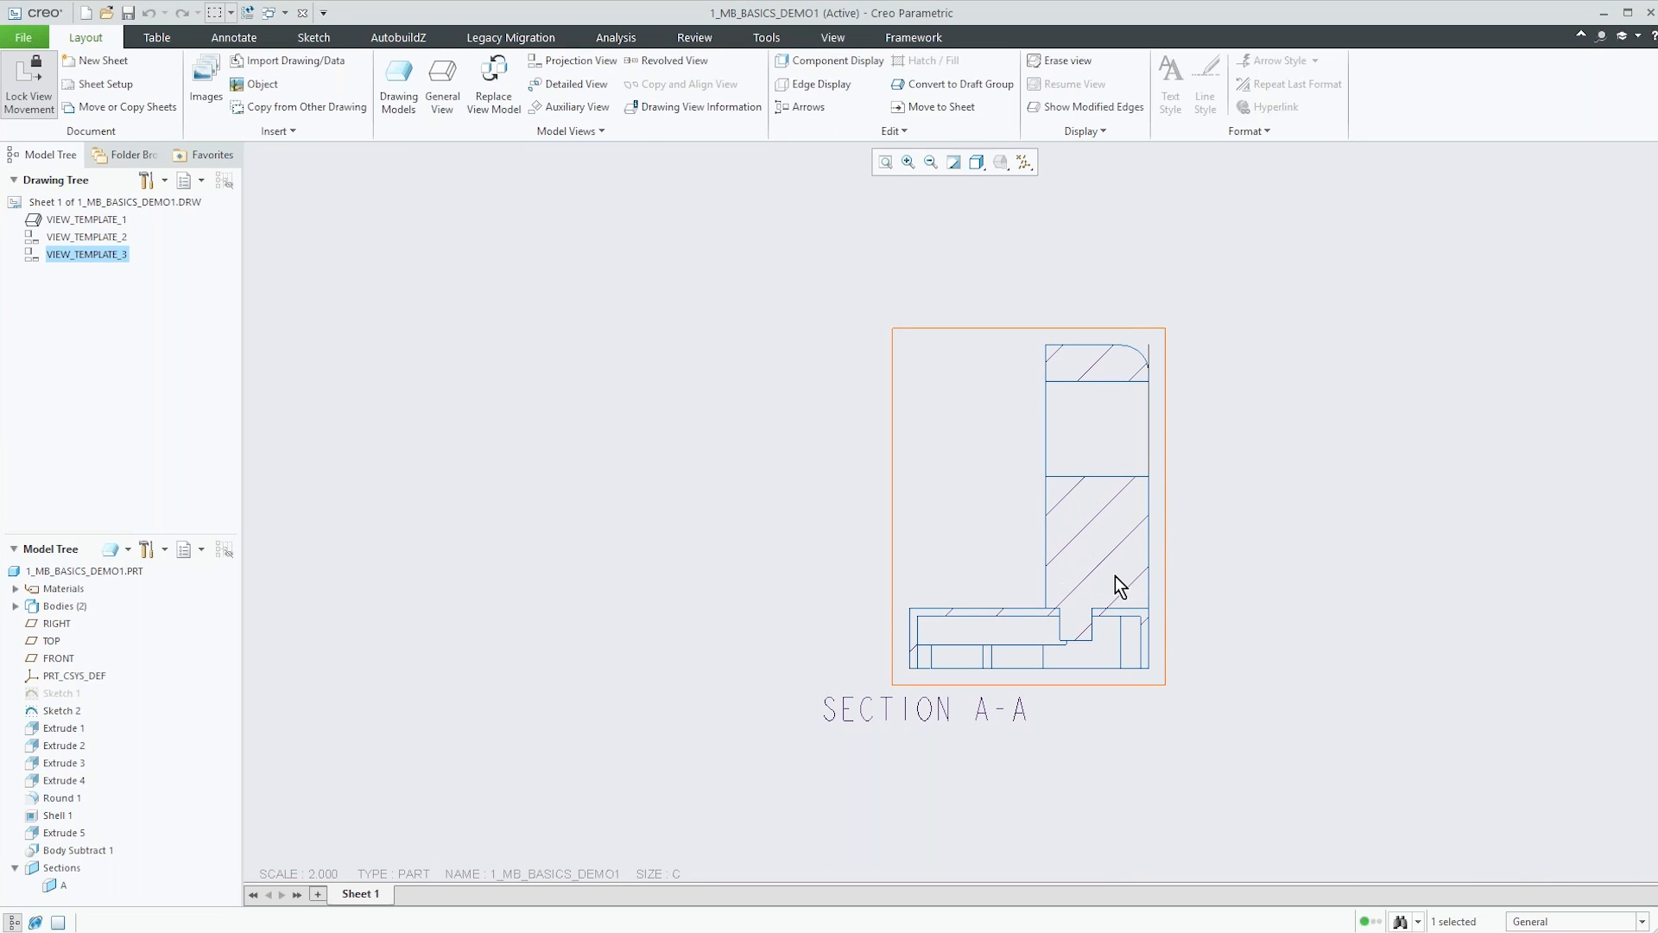
{"action": "scroll", "coordinate": [1190, 618], "scroll_direction": "down", "scroll_amount": 3}
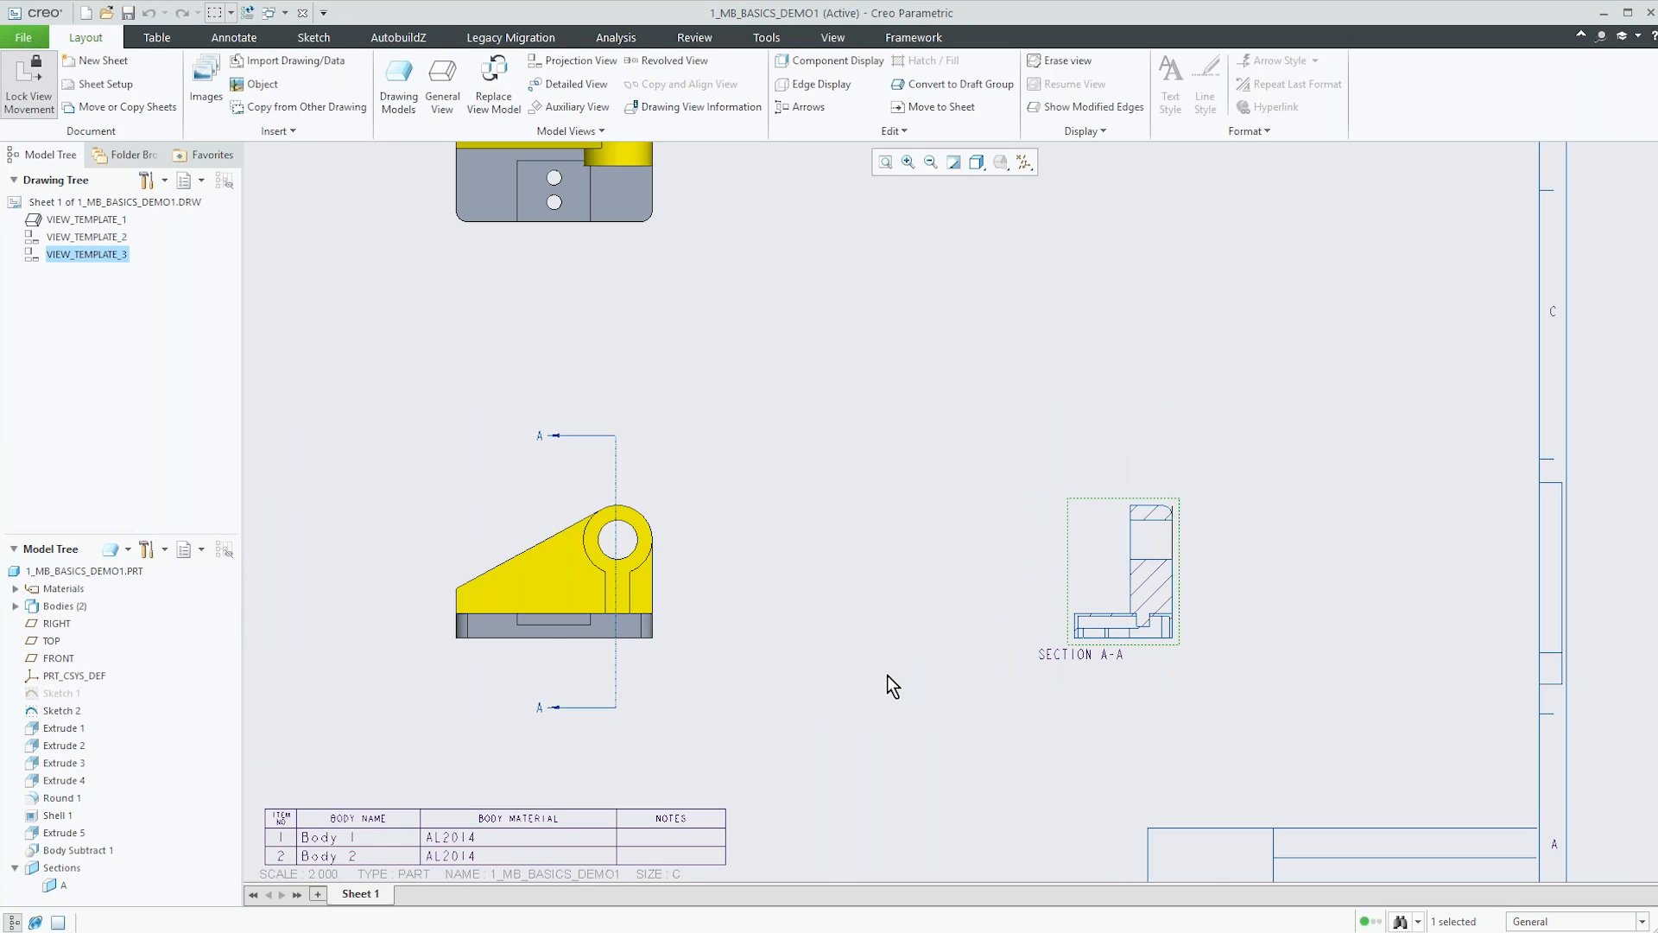
{"action": "scroll", "coordinate": [888, 676], "scroll_direction": "down", "scroll_amount": 1}
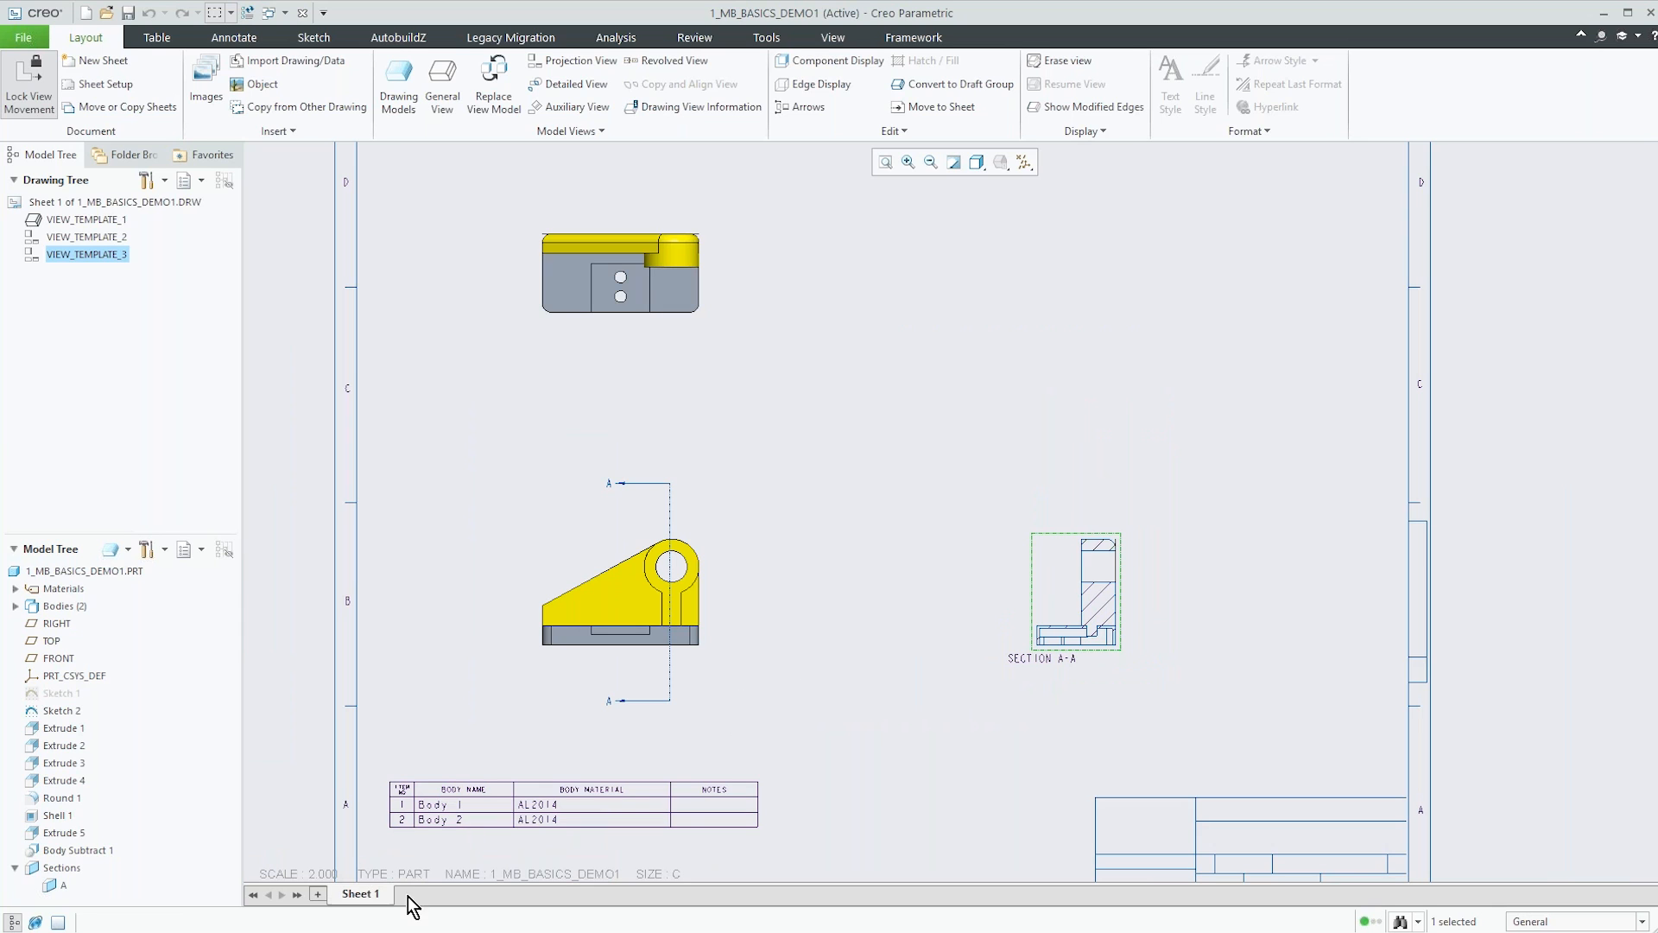
{"action": "scroll", "coordinate": [405, 868], "scroll_direction": "up", "scroll_amount": 5}
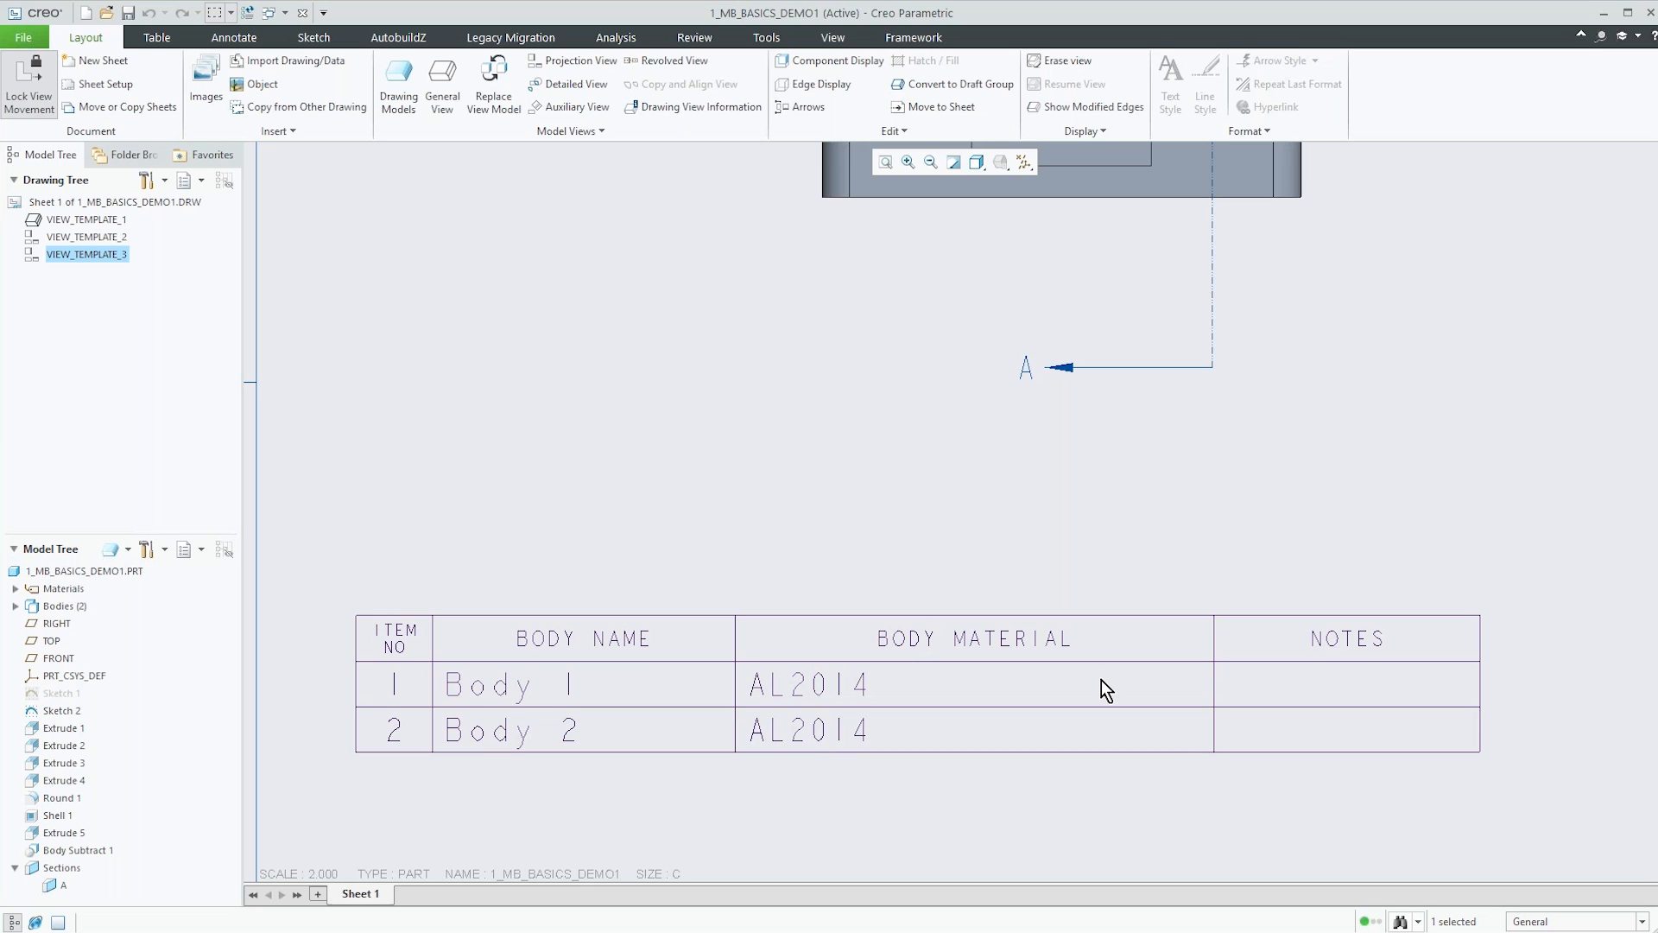
{"action": "scroll", "coordinate": [927, 743], "scroll_direction": "down", "scroll_amount": 6}
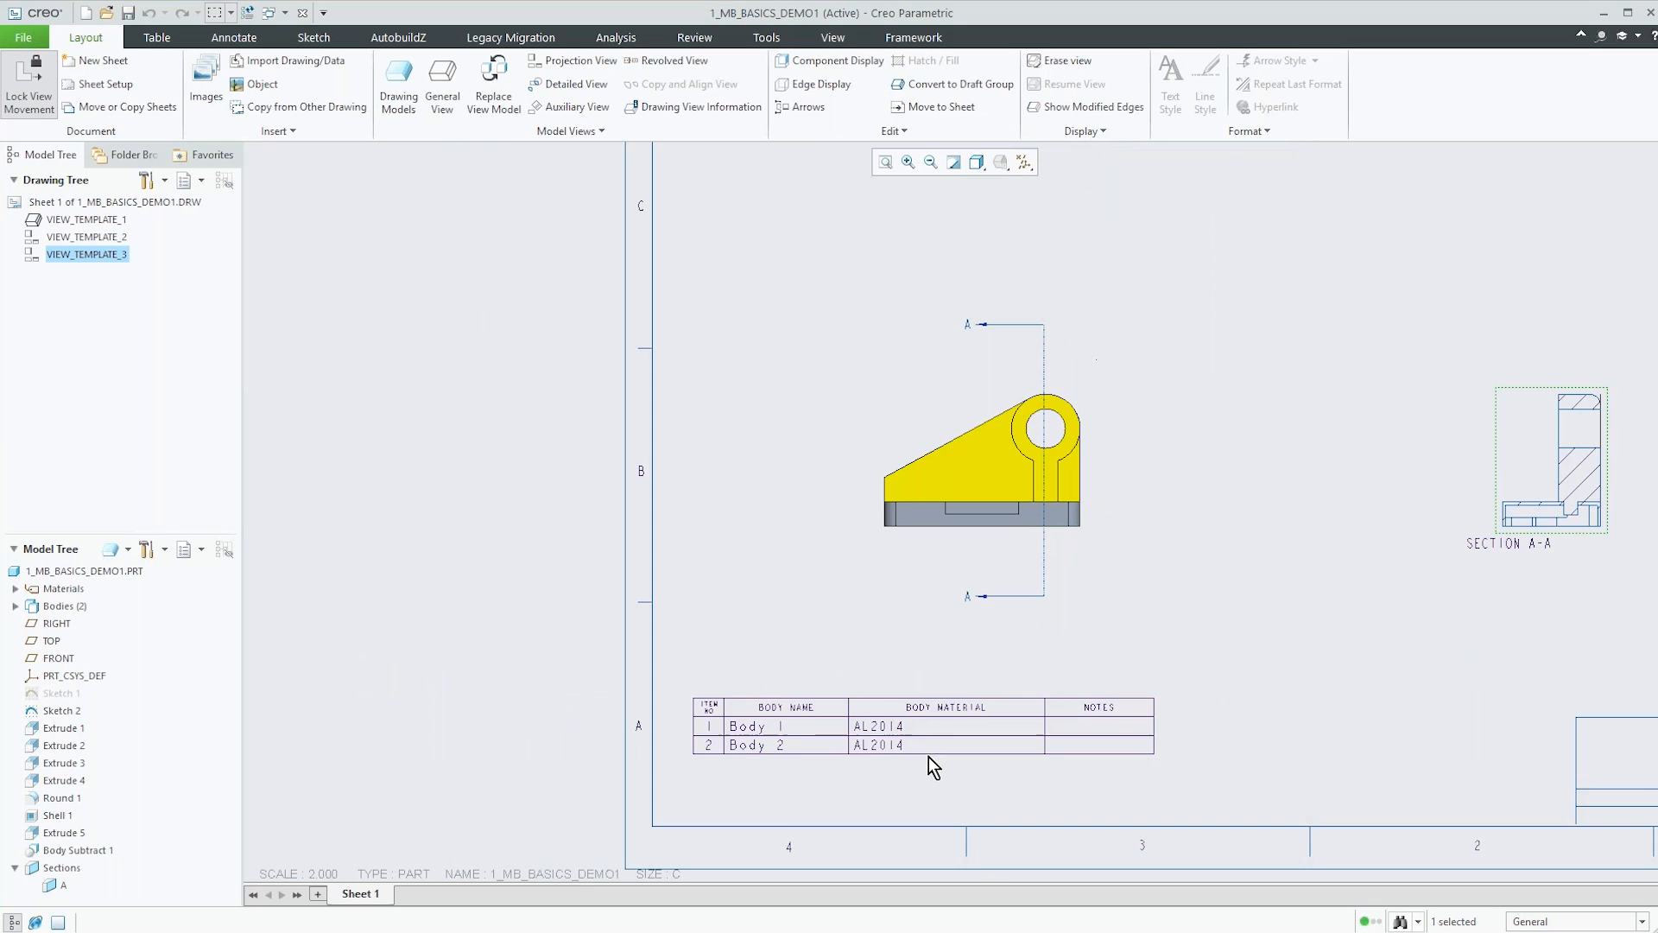
{"action": "scroll", "coordinate": [1239, 615], "scroll_direction": "up", "scroll_amount": 2}
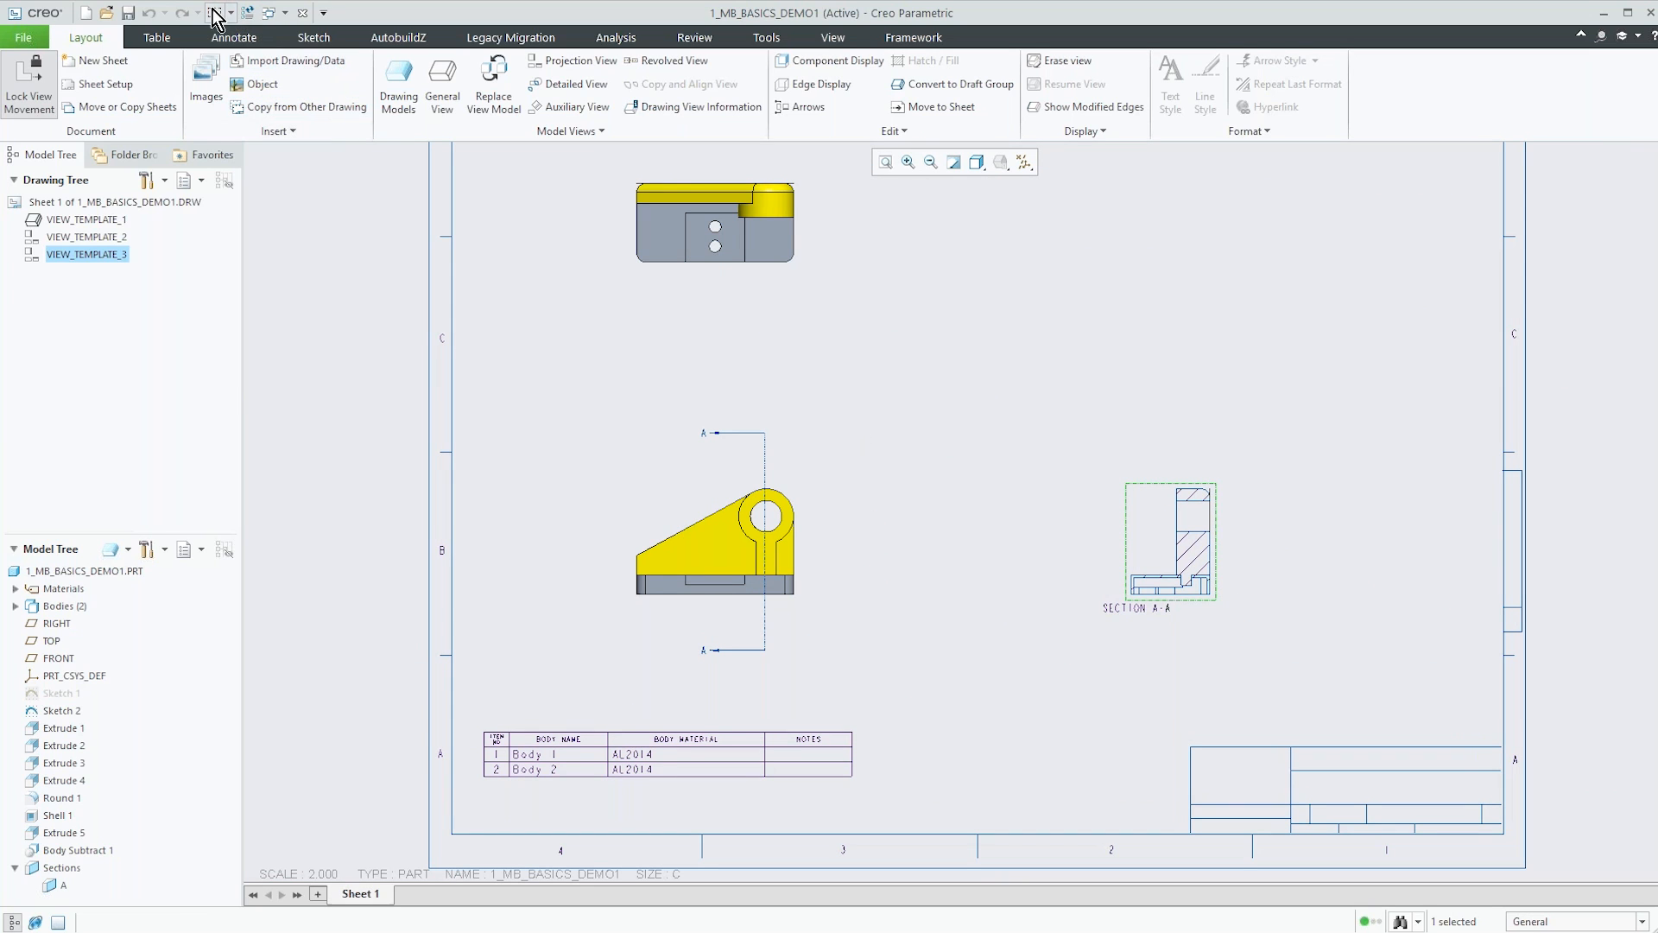
Switch from the drawing back to the 1_MB_BASICS_DEMO1 part window to view the finished bracket.
{"action": "left_click", "coordinate": [285, 12]}
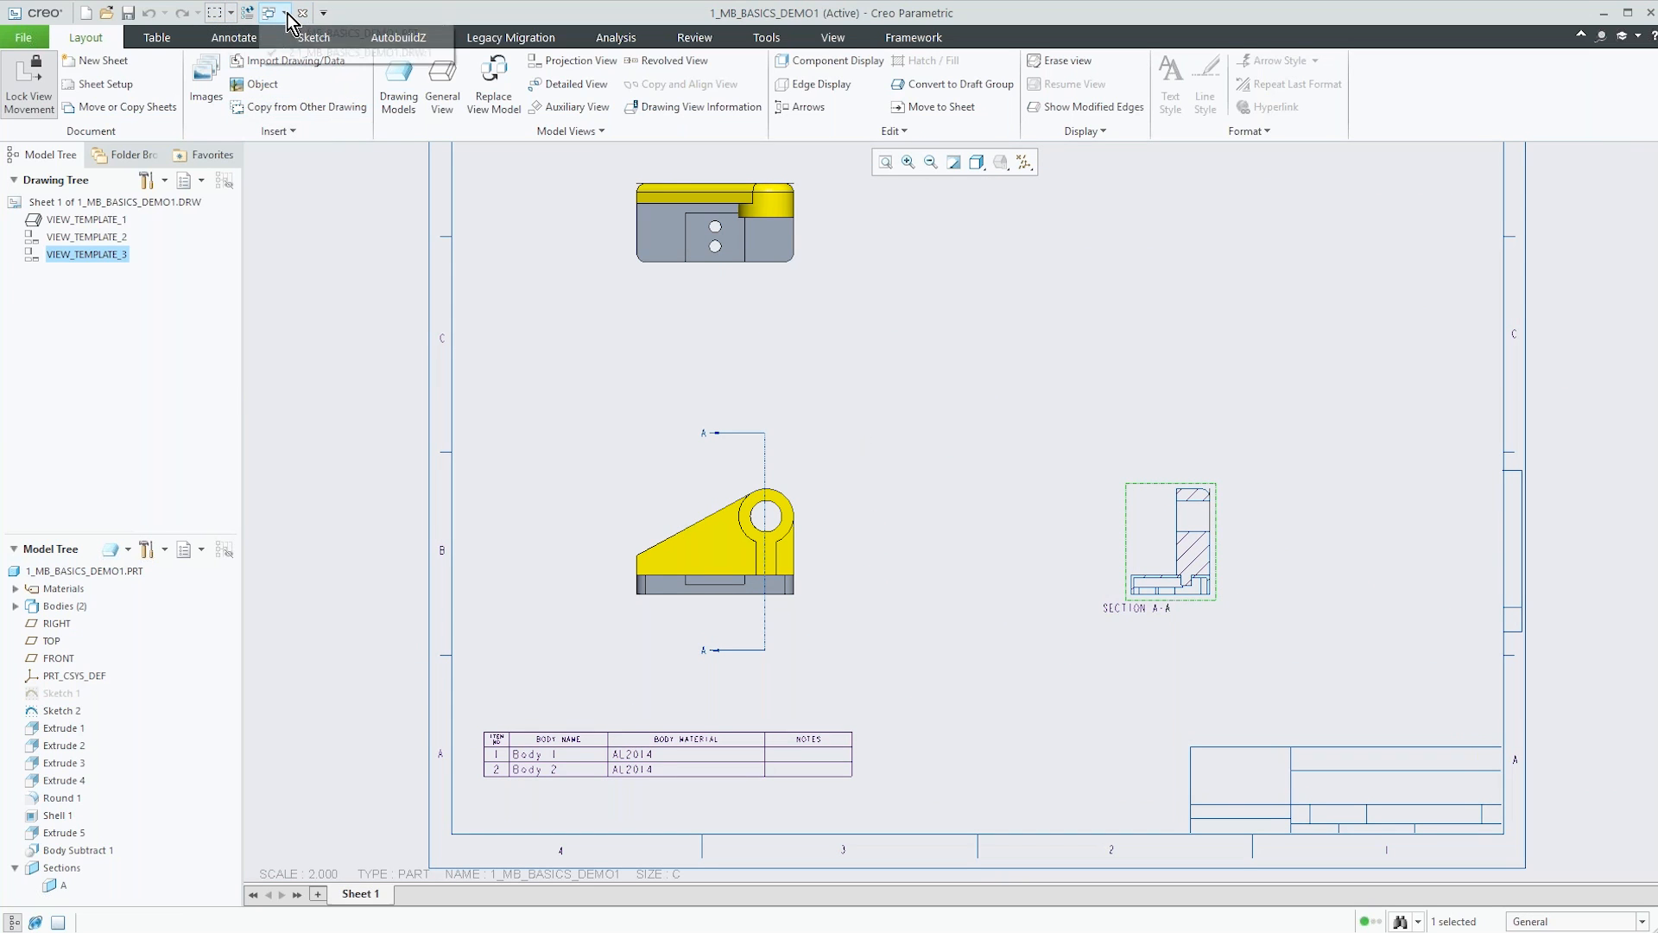
{"action": "left_click", "coordinate": [318, 38]}
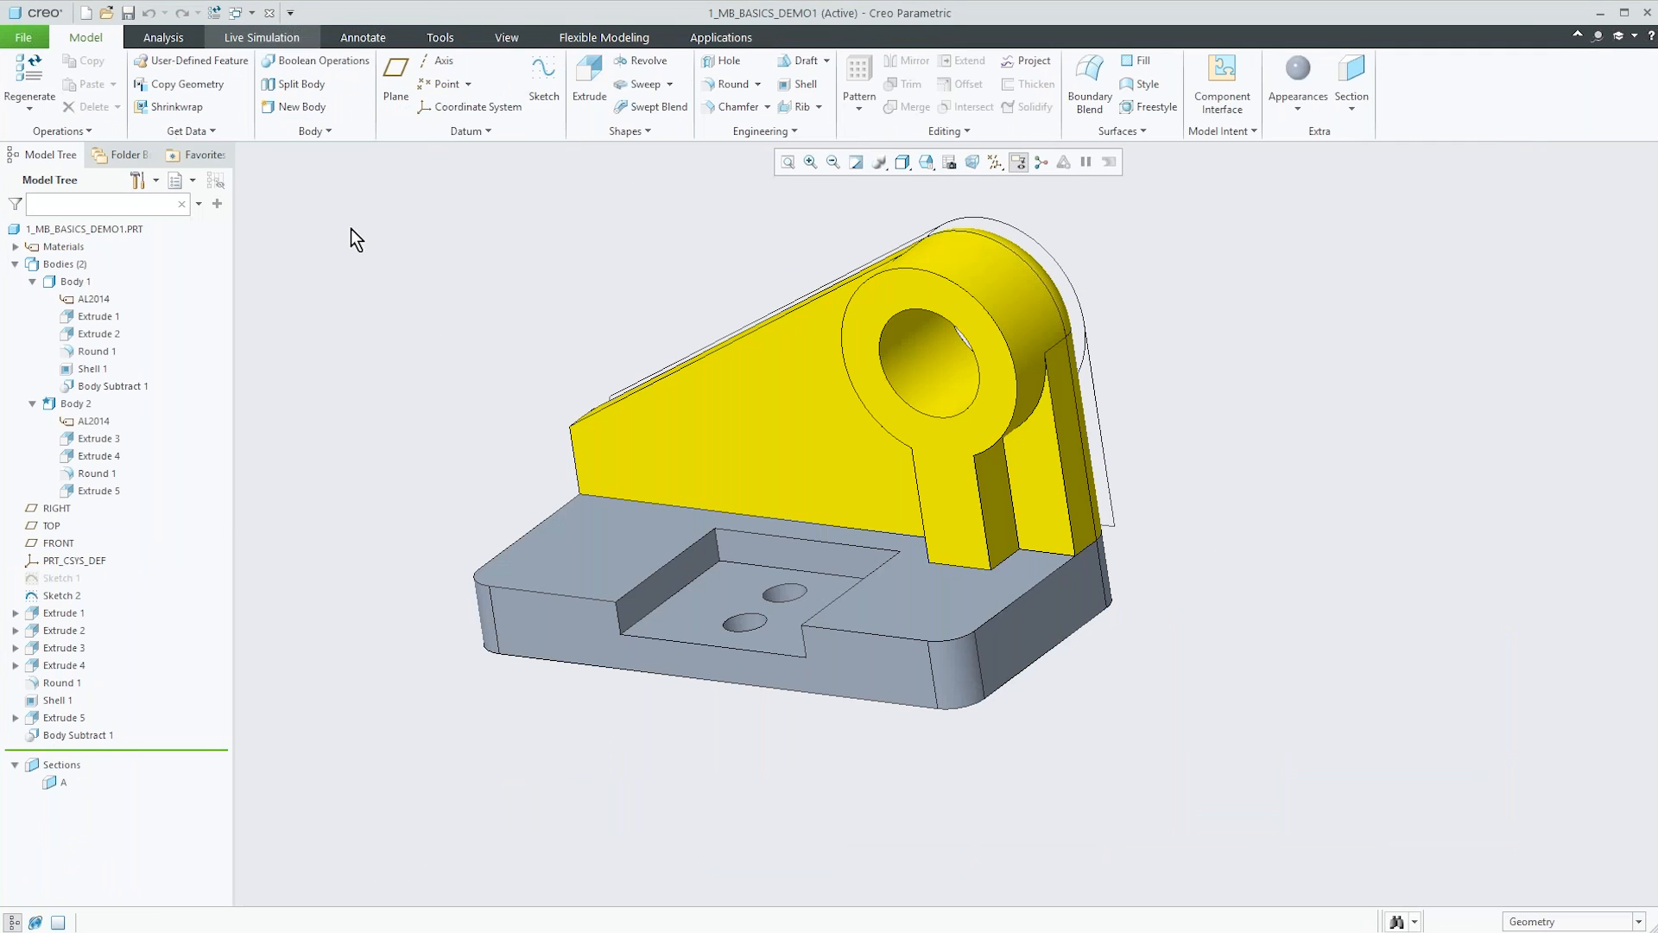
{"action": "scroll", "coordinate": [842, 635], "scroll_direction": "up", "scroll_amount": 2}
{"action": "mouse_move", "coordinate": [844, 634]}
{"action": "middle_mouse_down"}
{"action": "mouse_move", "coordinate": [866, 600]}
{"action": "mouse_move", "coordinate": [847, 623]}
{"action": "middle_mouse_up"}
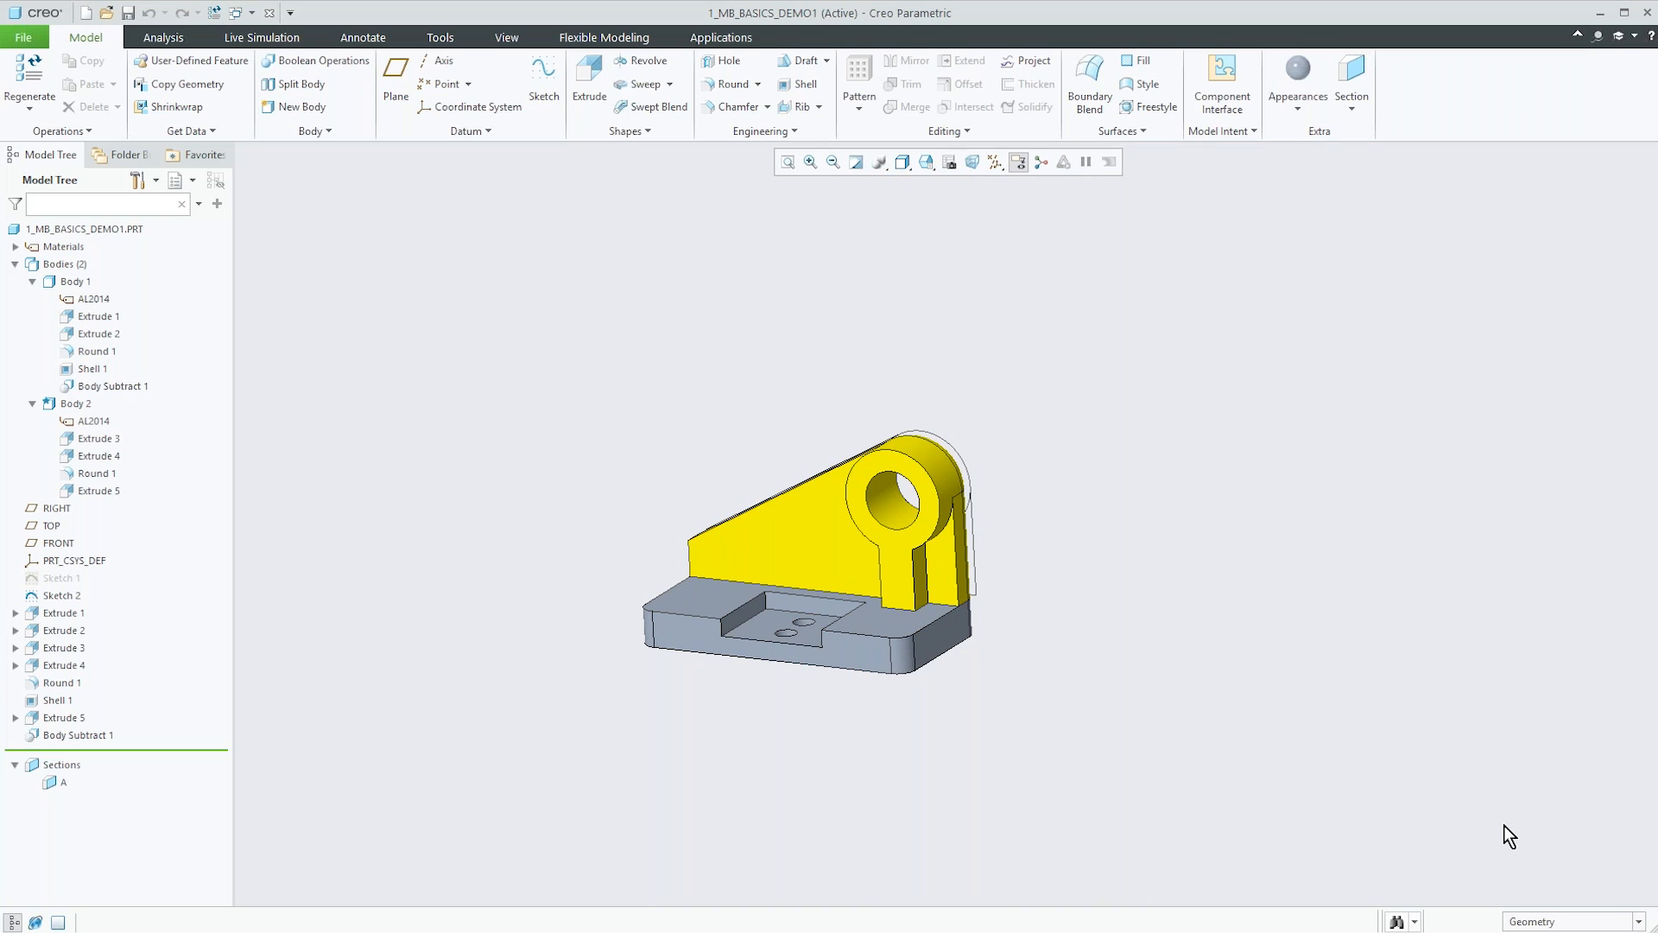
Extrude the circular sketch region in the plate's bore symmetrically to a total depth of 54.80 as a new body.
{"action": "left_click", "coordinate": [1638, 921]}
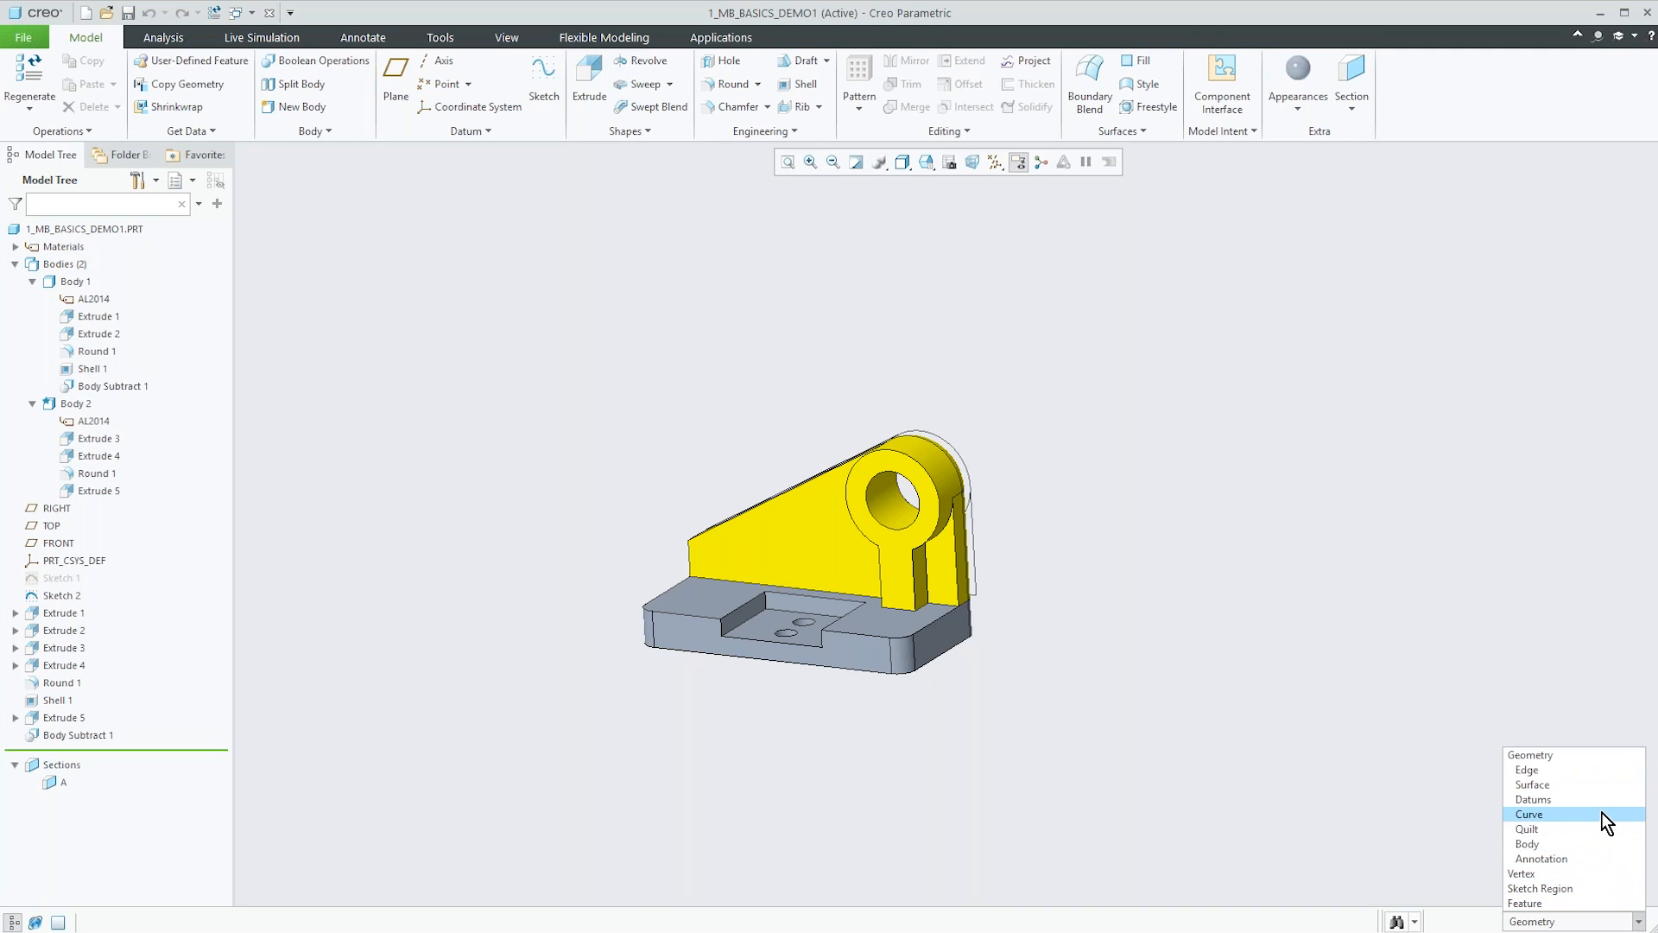
{"action": "left_click", "coordinate": [1603, 888]}
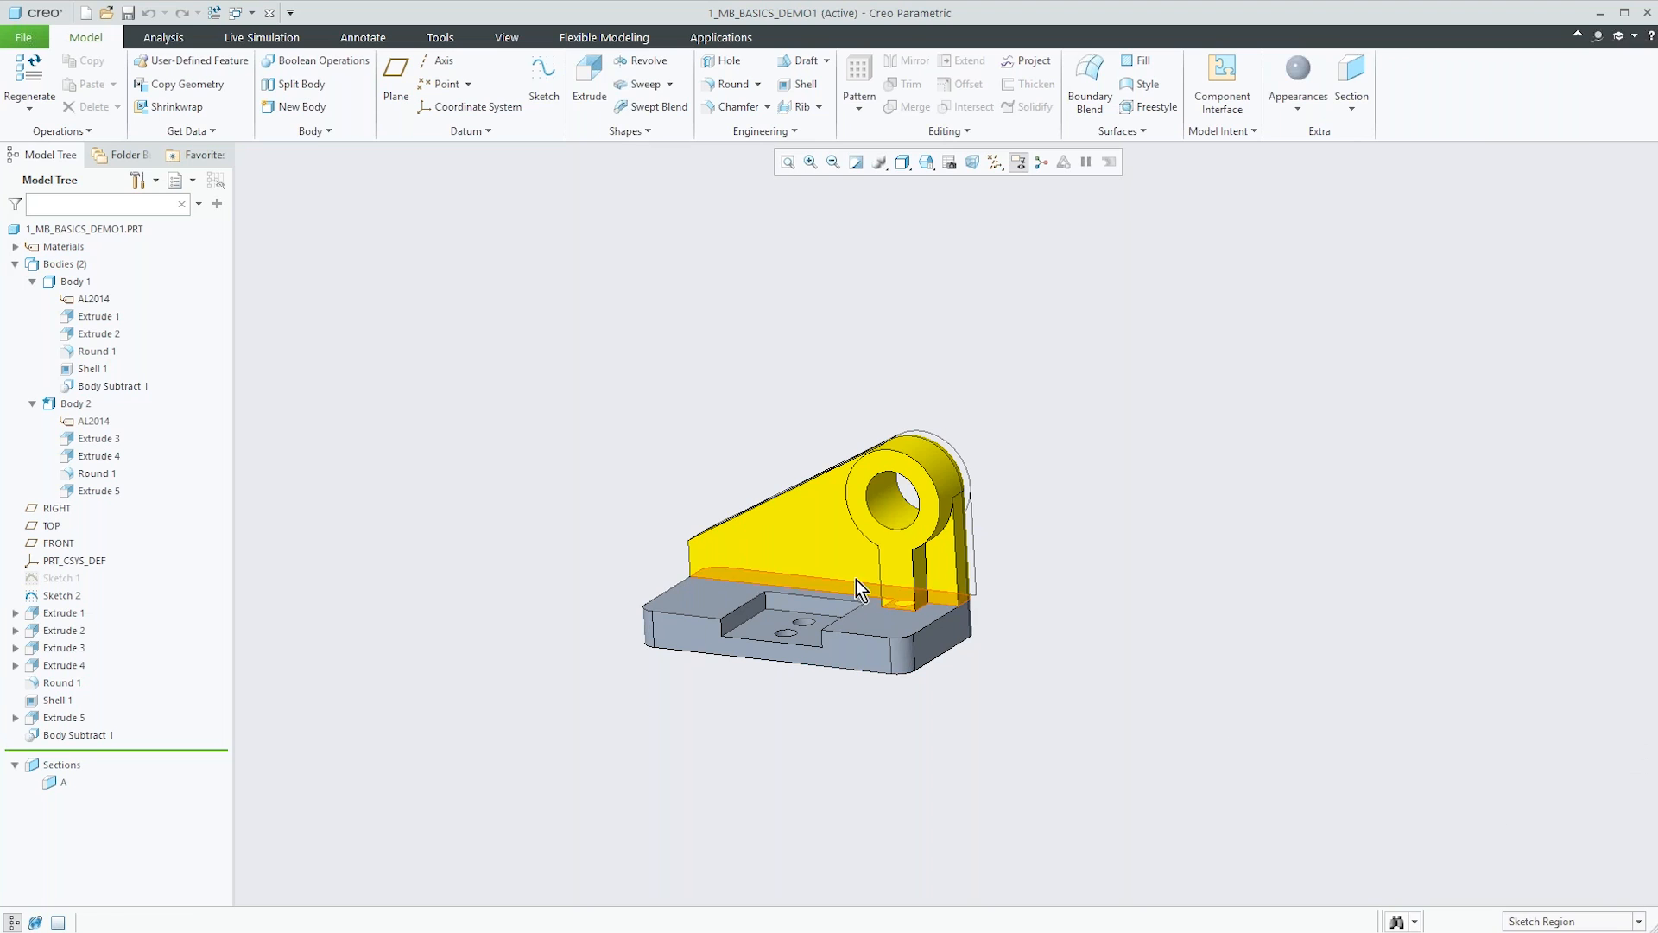
{"action": "left_click", "coordinate": [901, 490]}
{"action": "left_click", "coordinate": [588, 78]}
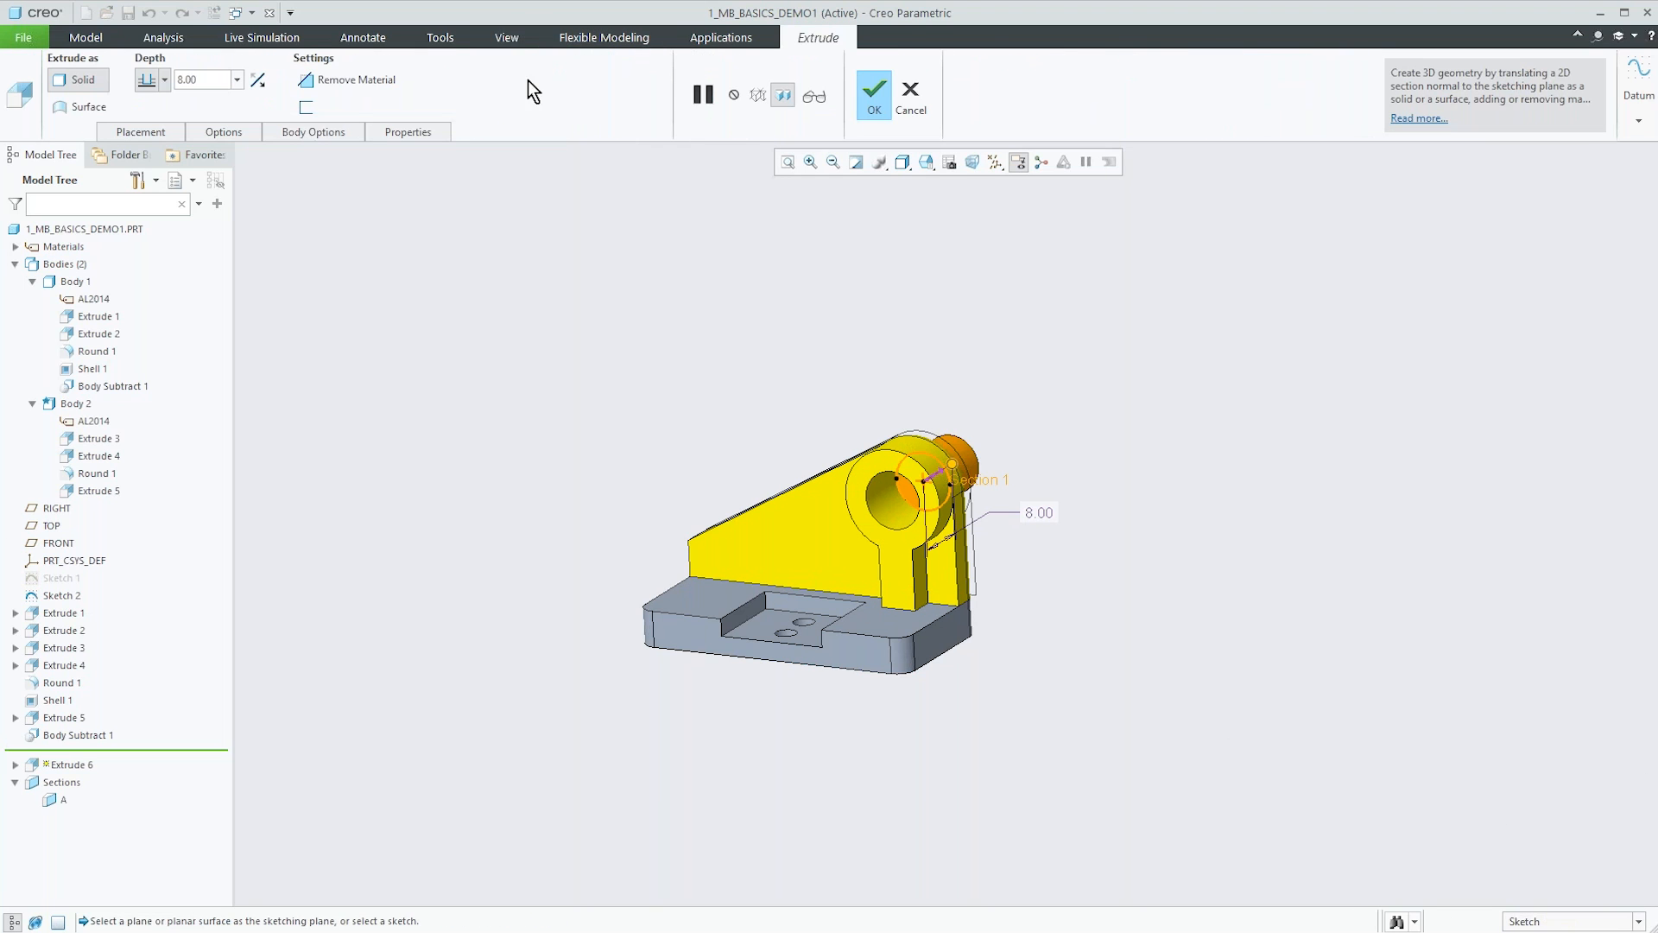
{"action": "left_click", "coordinate": [164, 81]}
{"action": "left_click", "coordinate": [158, 137]}
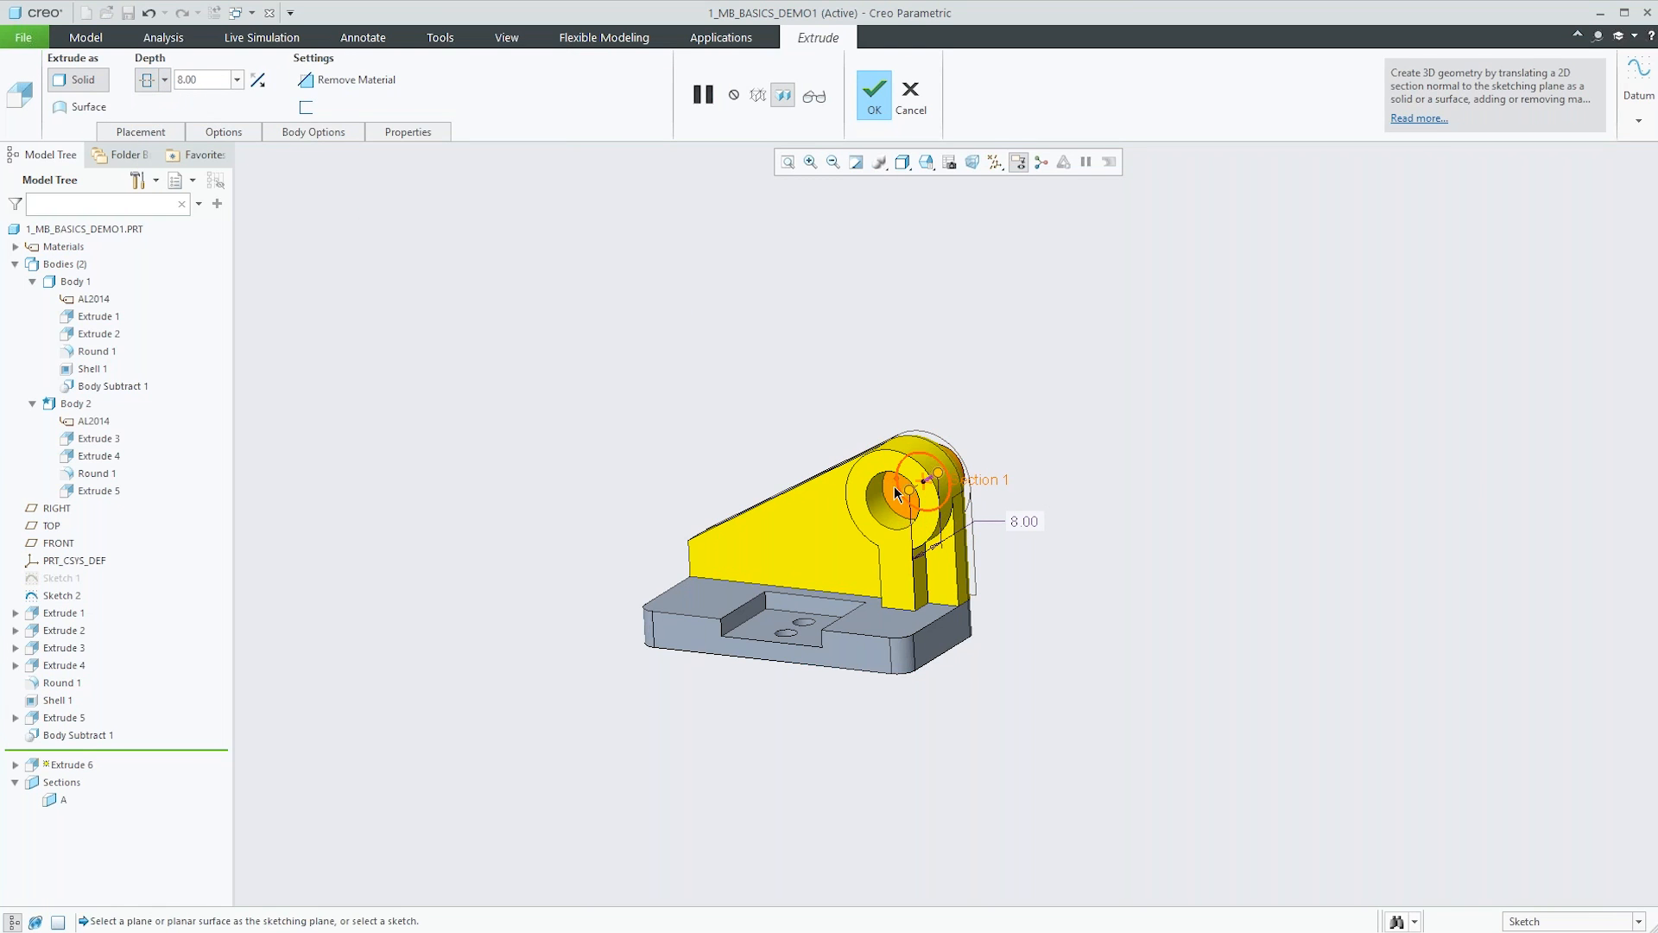
{"action": "left_click_drag", "start_coordinate": [911, 494], "coordinate": [839, 562]}
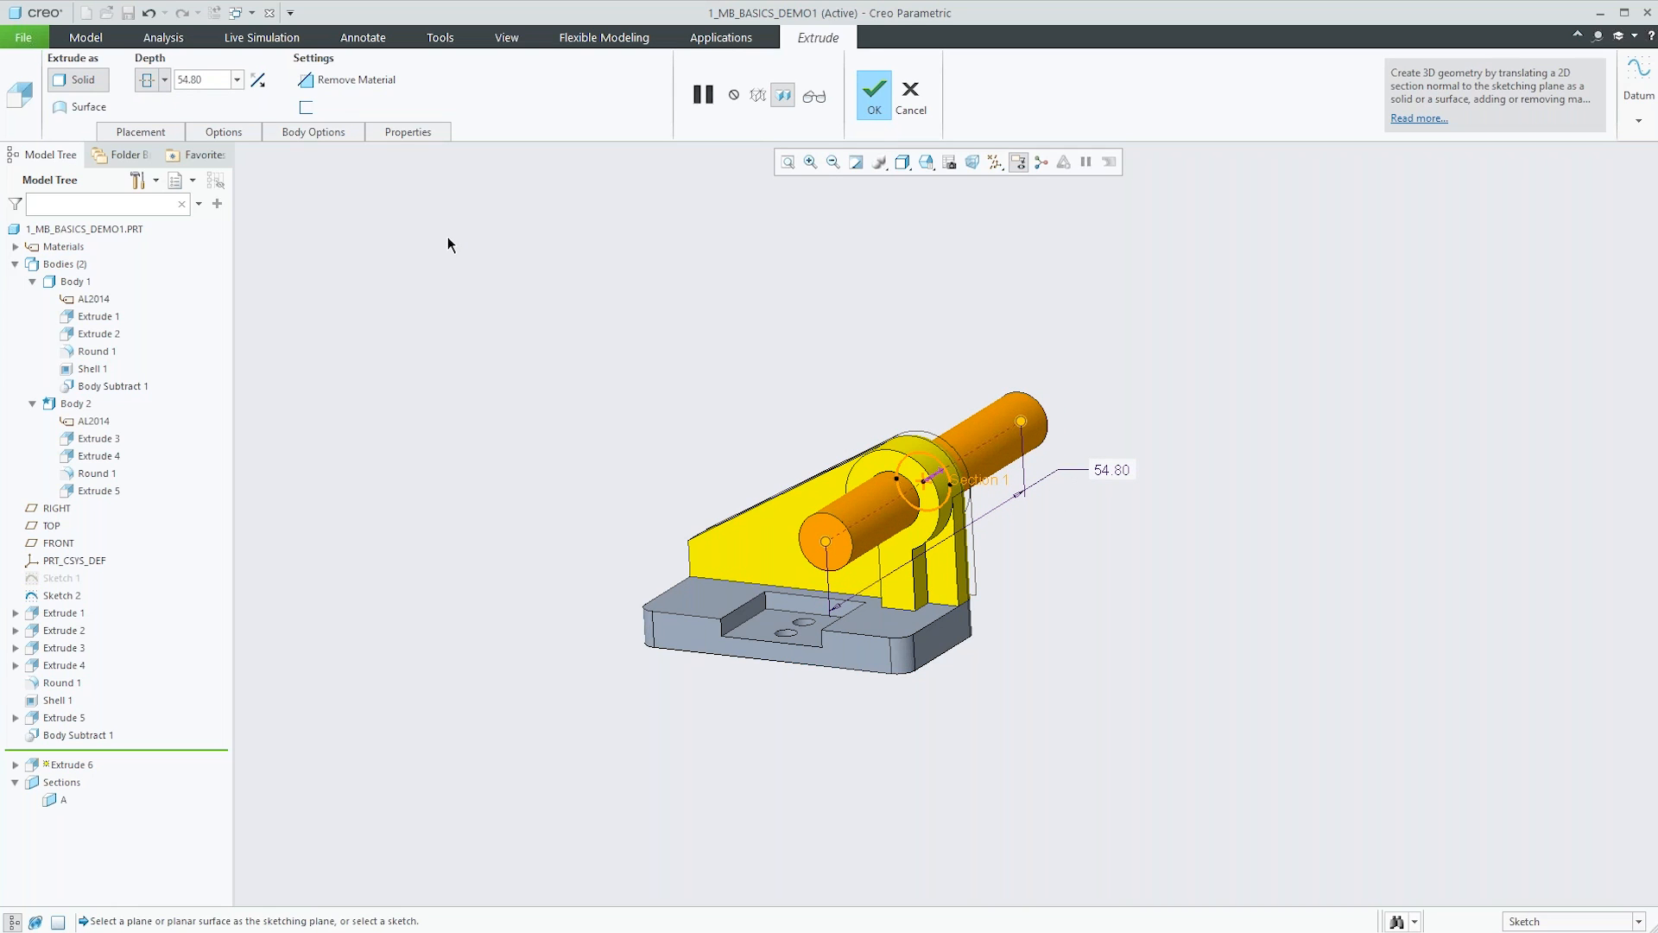
{"action": "left_click", "coordinate": [309, 131]}
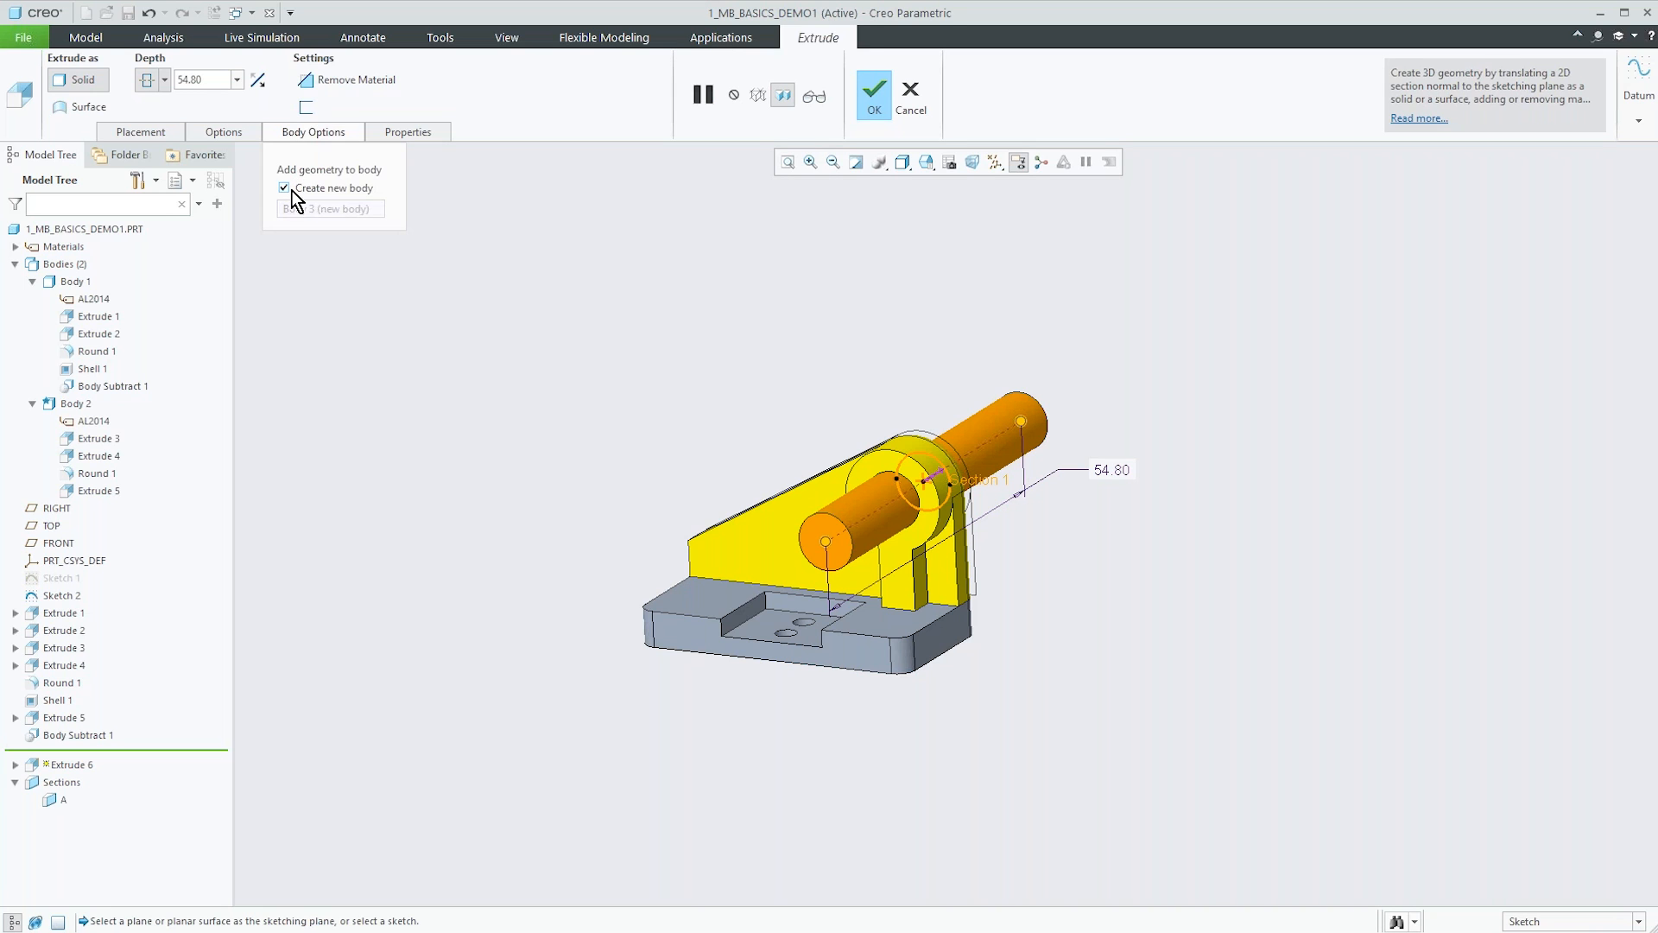
{"action": "left_click", "coordinate": [875, 93]}
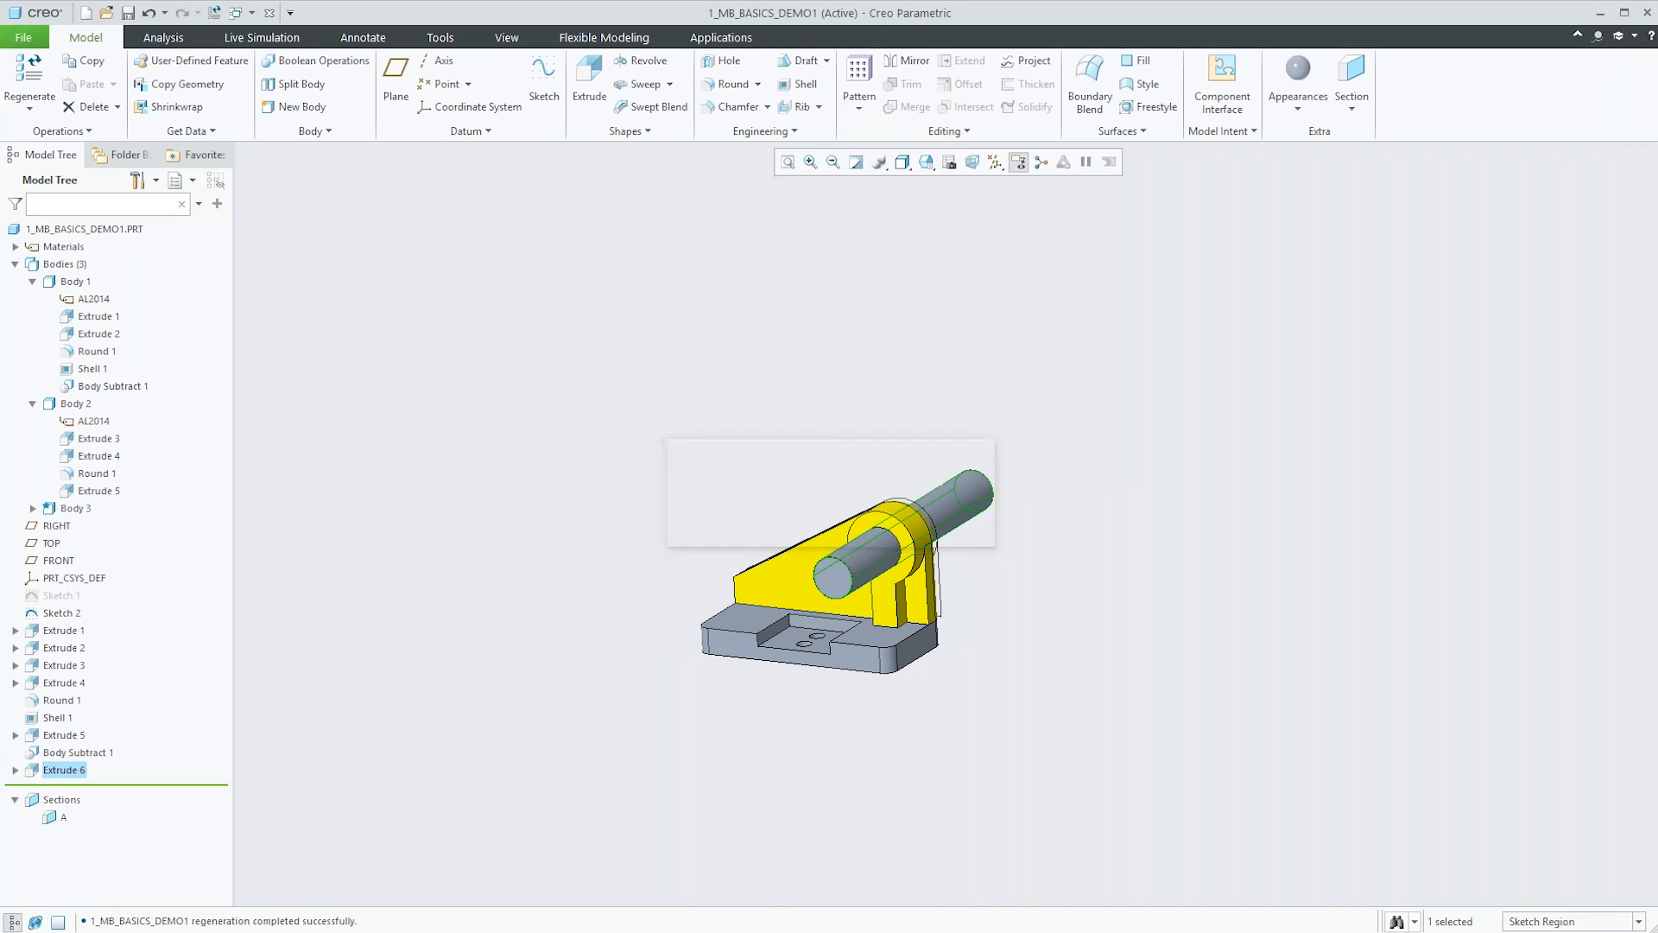
Assign the STEEL material to Body 3, the new shaft.
{"action": "right_click", "coordinate": [71, 511]}
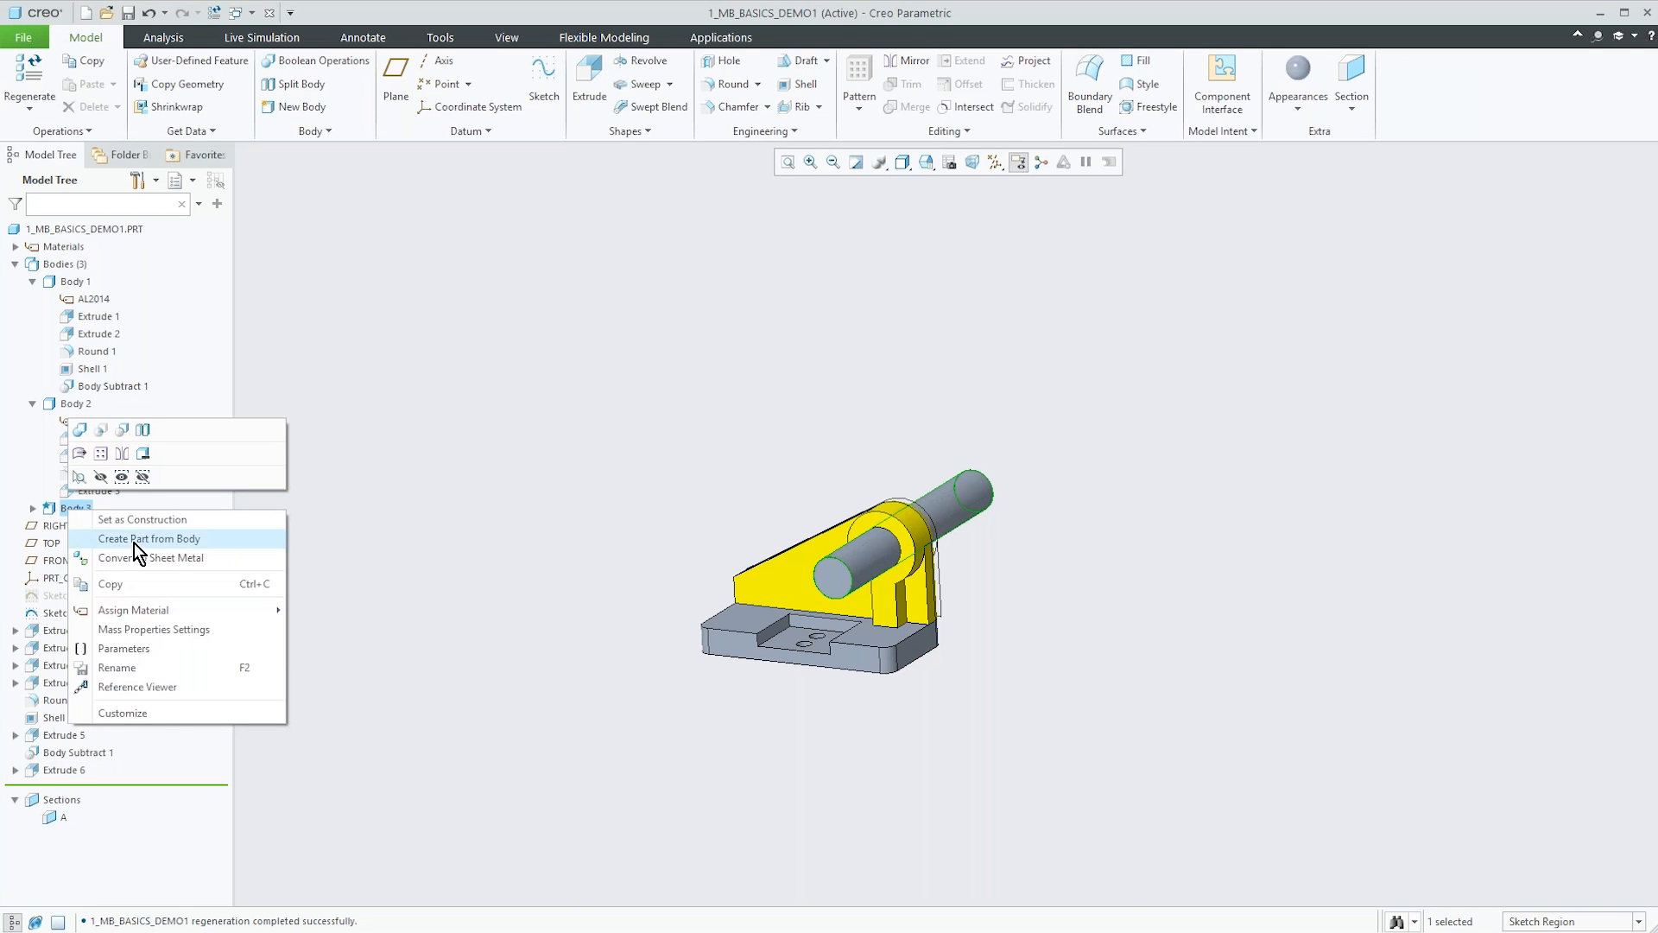
{"action": "mouse_move", "coordinate": [189, 608]}
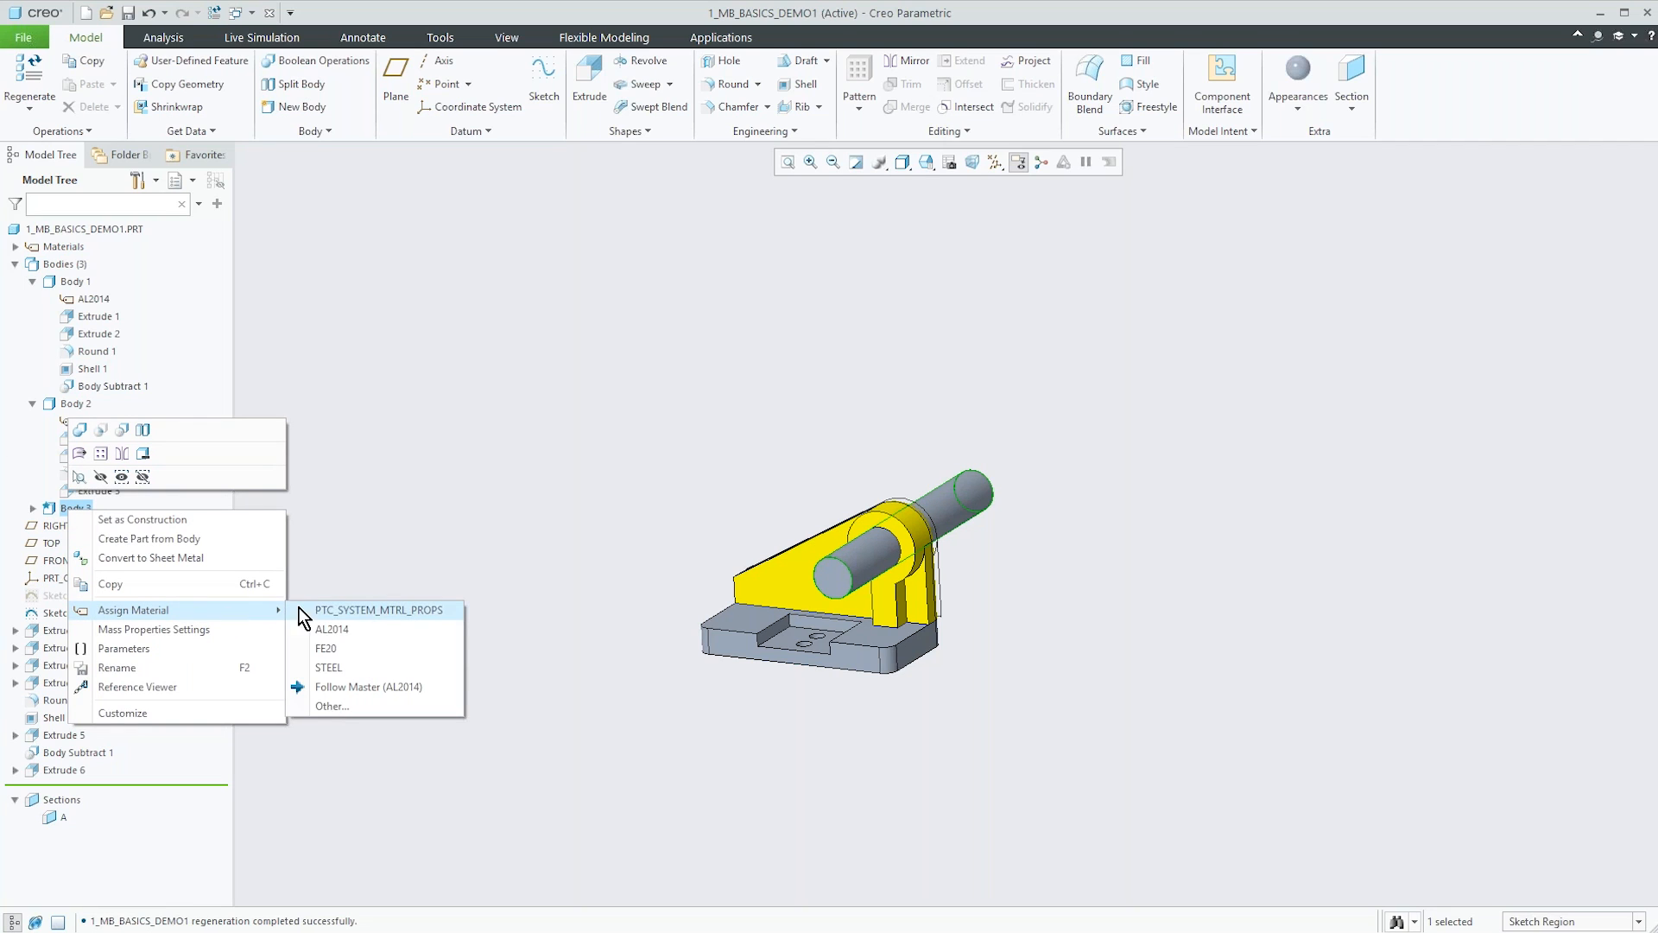
{"action": "left_click", "coordinate": [355, 667]}
{"action": "left_click", "coordinate": [359, 438]}
{"action": "mouse_move", "coordinate": [511, 514]}
{"action": "middle_mouse_down"}
{"action": "mouse_move", "coordinate": [403, 513]}
{"action": "mouse_move", "coordinate": [497, 466]}
{"action": "middle_mouse_up"}
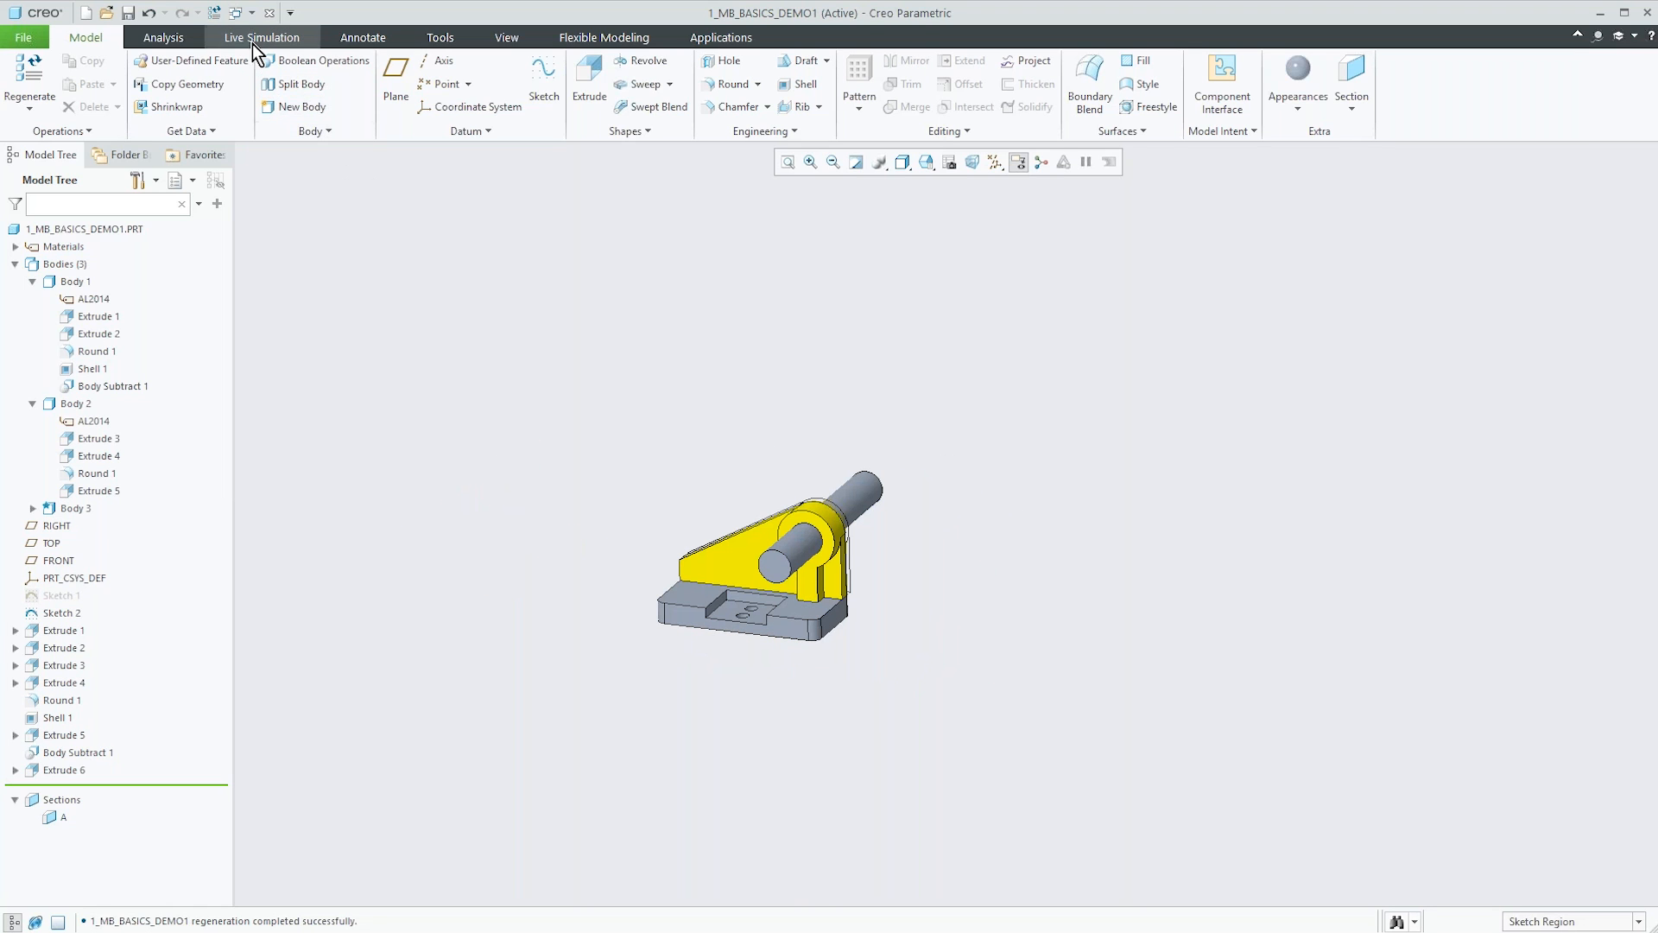
Switch to the 1_MB_BASICS_DEMO1 drawing and examine the body table and views for the added shaft.
{"action": "left_click", "coordinate": [253, 13]}
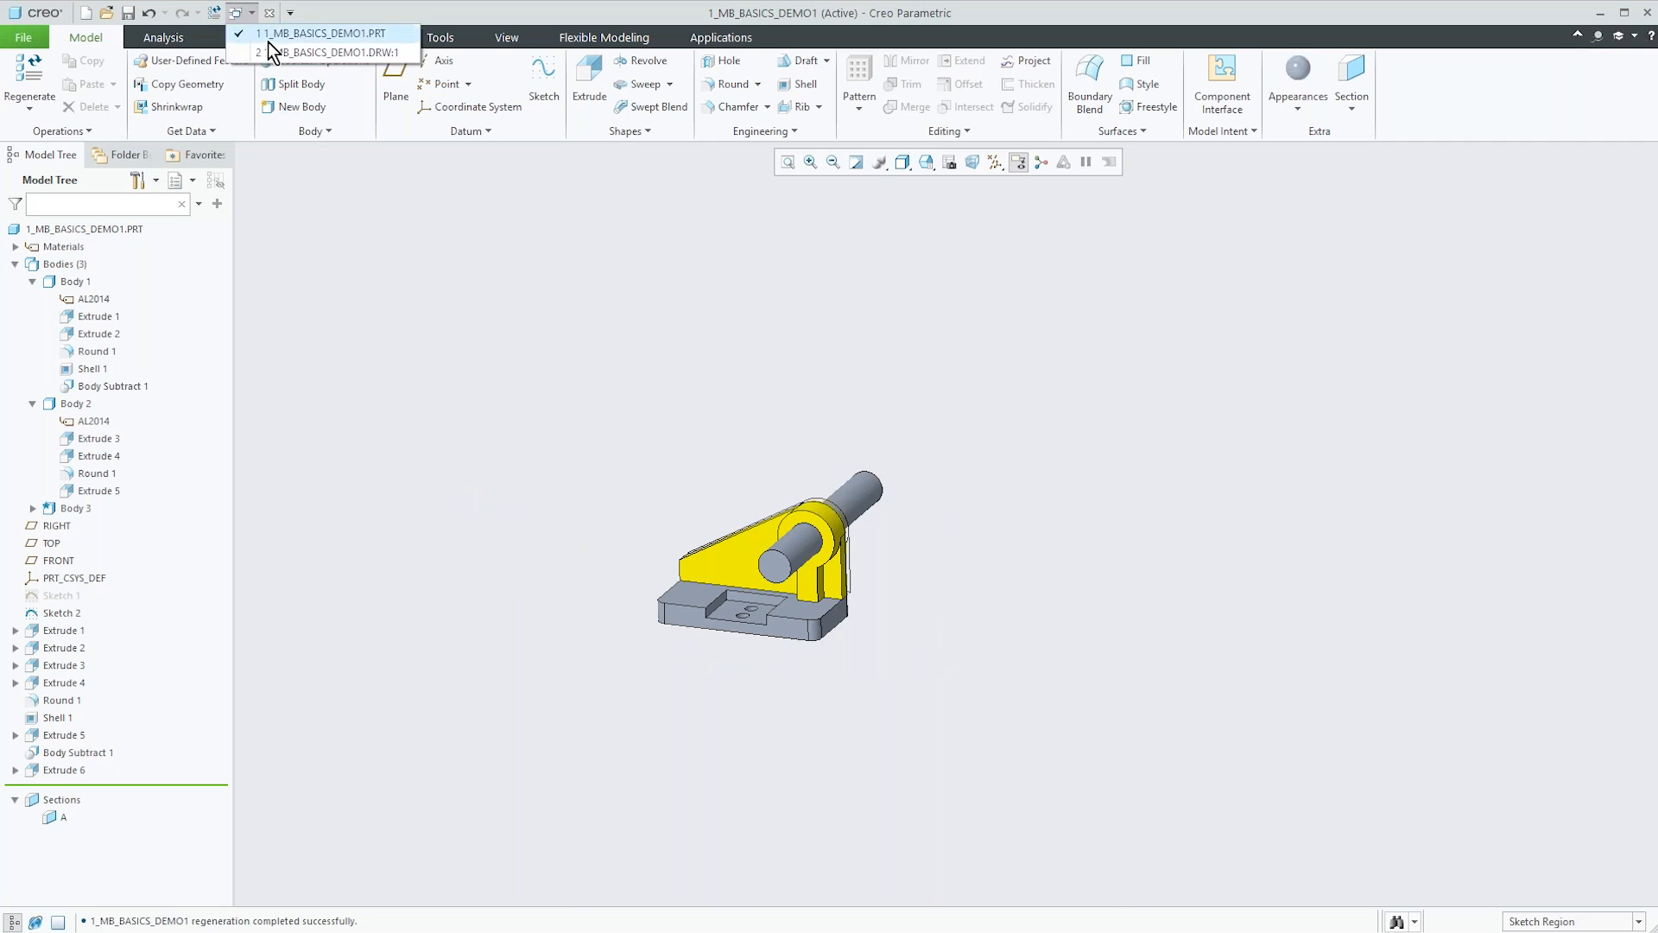
{"action": "left_click", "coordinate": [273, 57]}
{"action": "scroll", "coordinate": [556, 815], "scroll_direction": "up", "scroll_amount": 4}
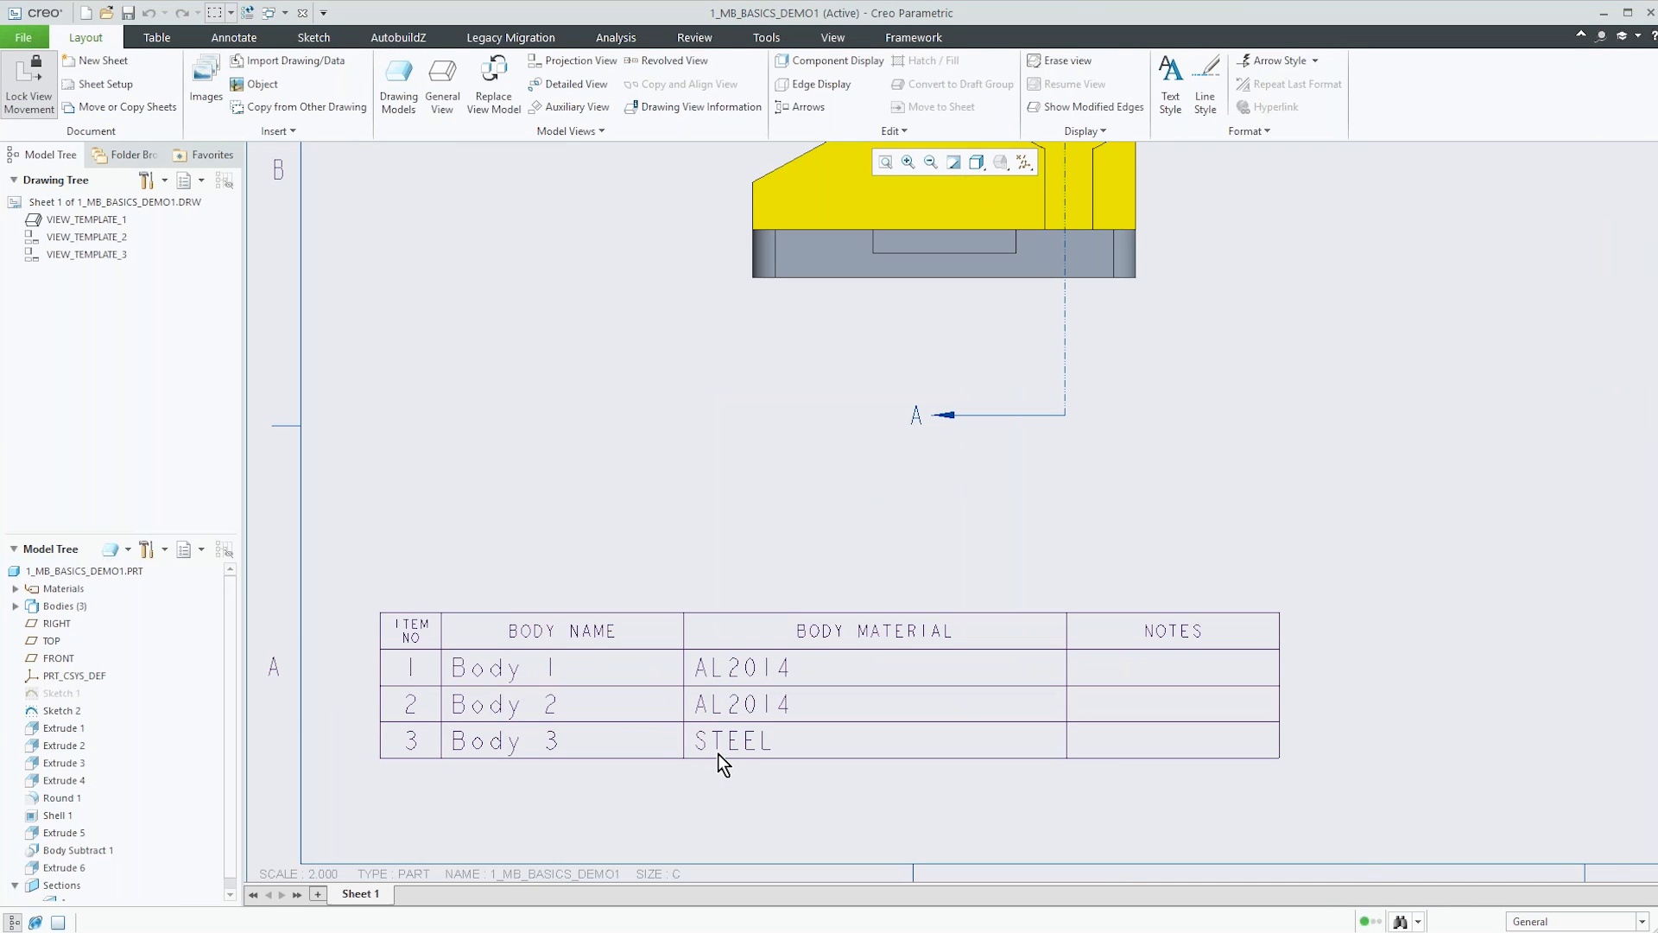
{"action": "scroll", "coordinate": [577, 762], "scroll_direction": "down", "scroll_amount": 5}
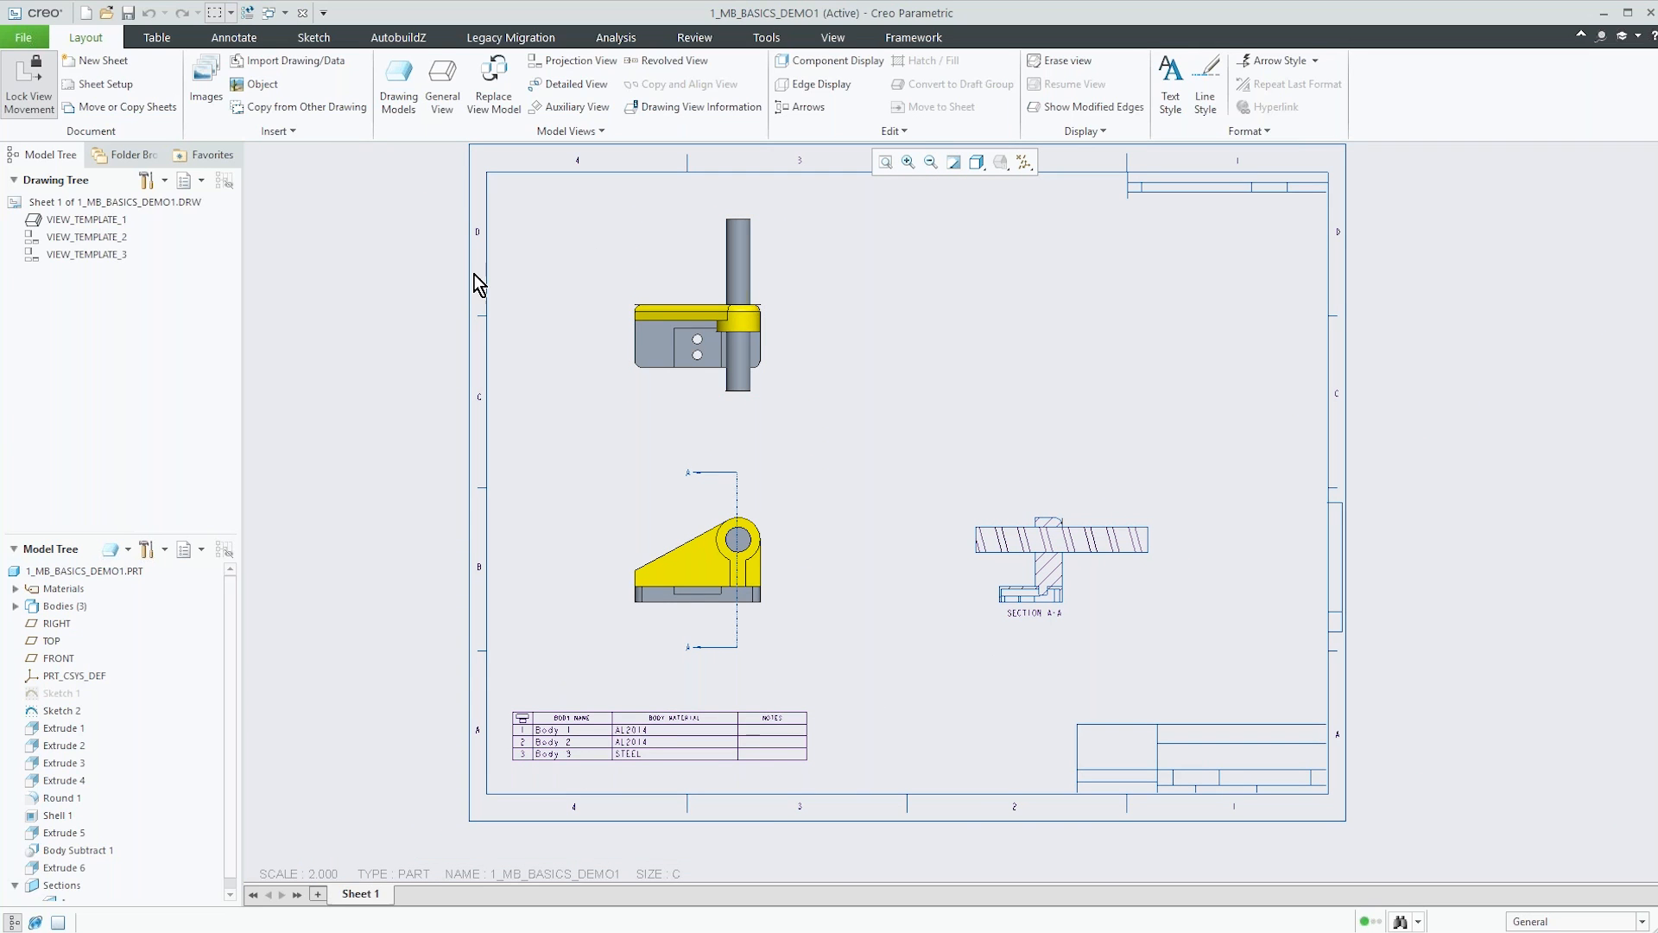
Show all available model dimensions in the drawing's front view and apply them.
{"action": "left_click", "coordinate": [250, 34]}
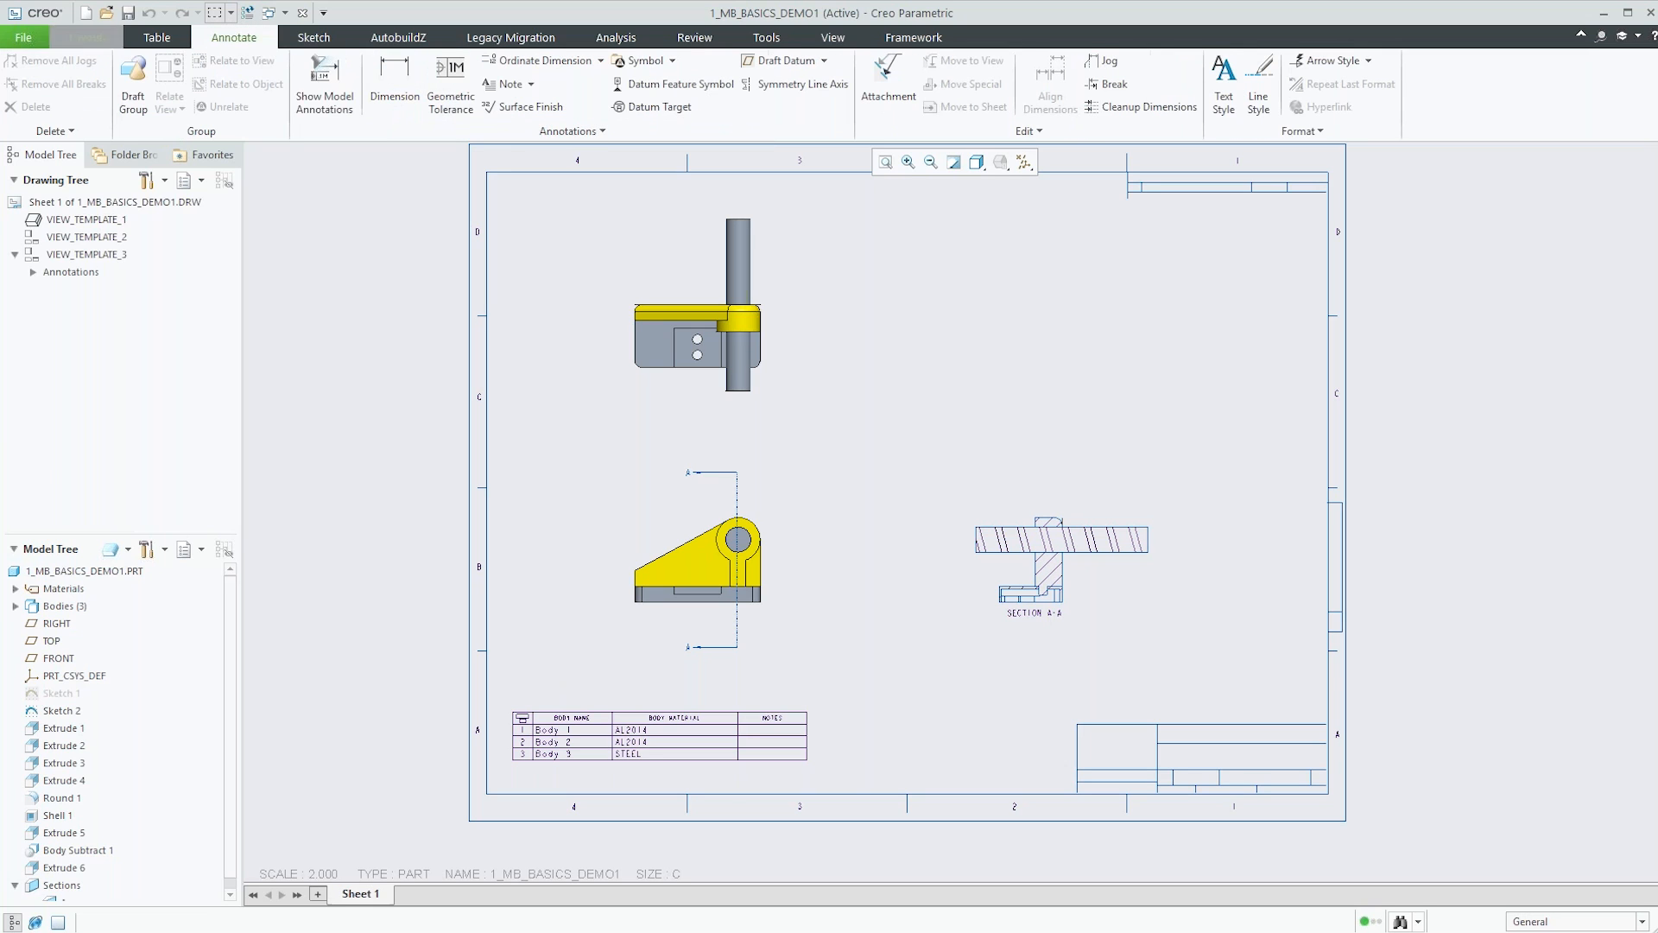
{"action": "left_click", "coordinate": [318, 87]}
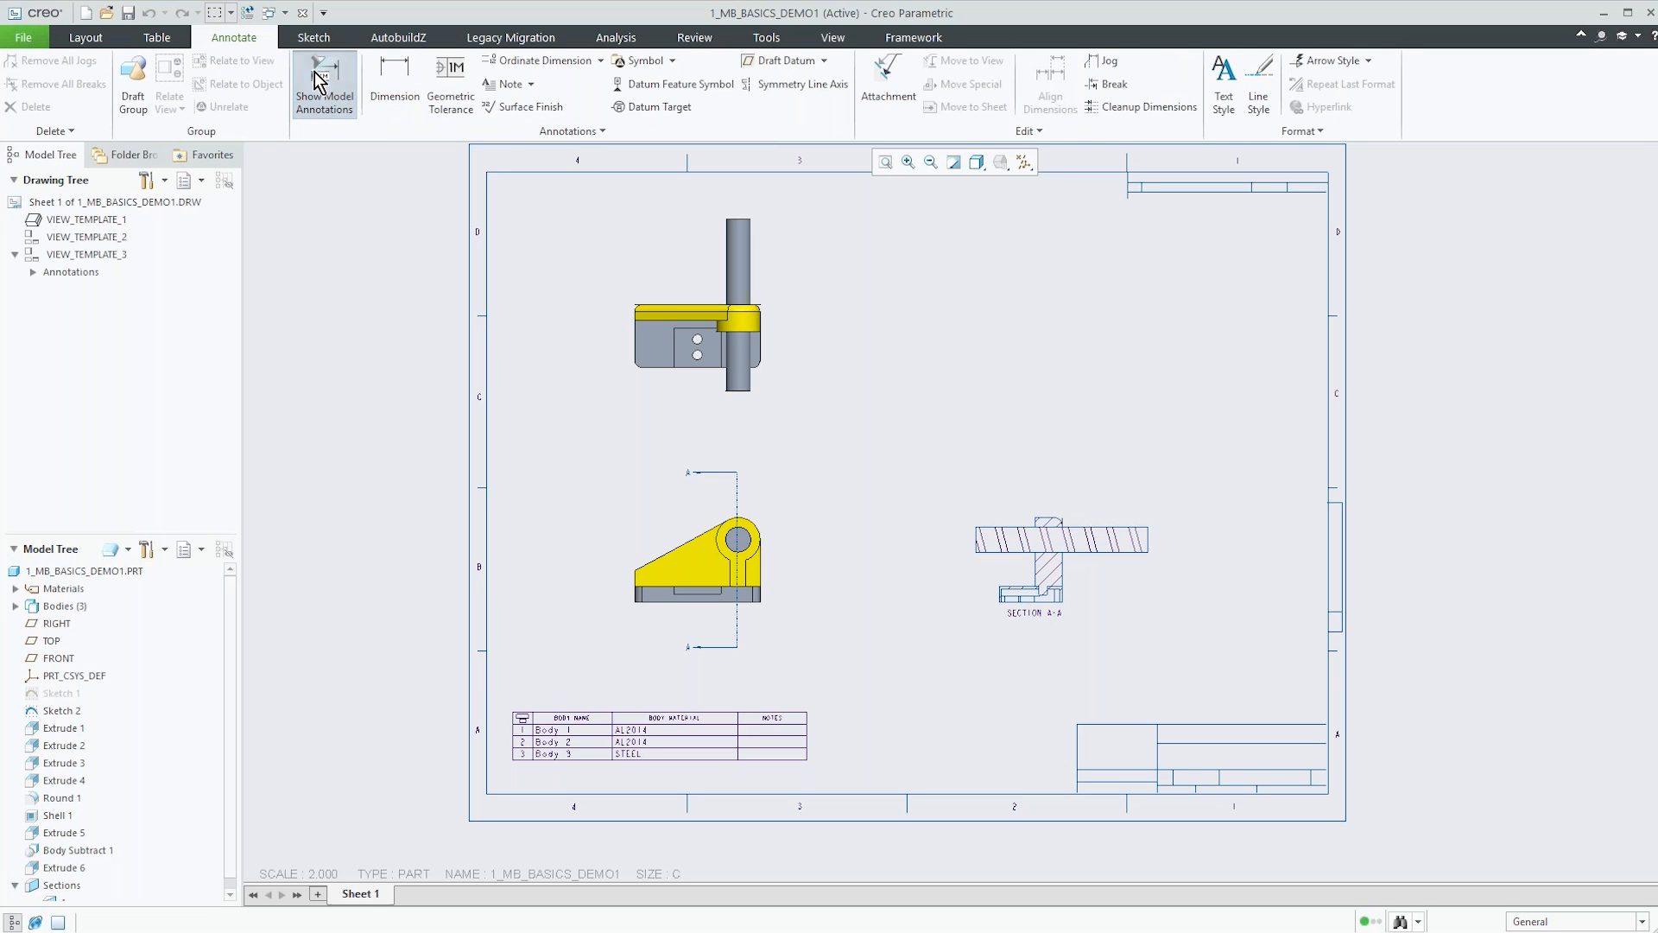
{"action": "left_click", "coordinate": [698, 530]}
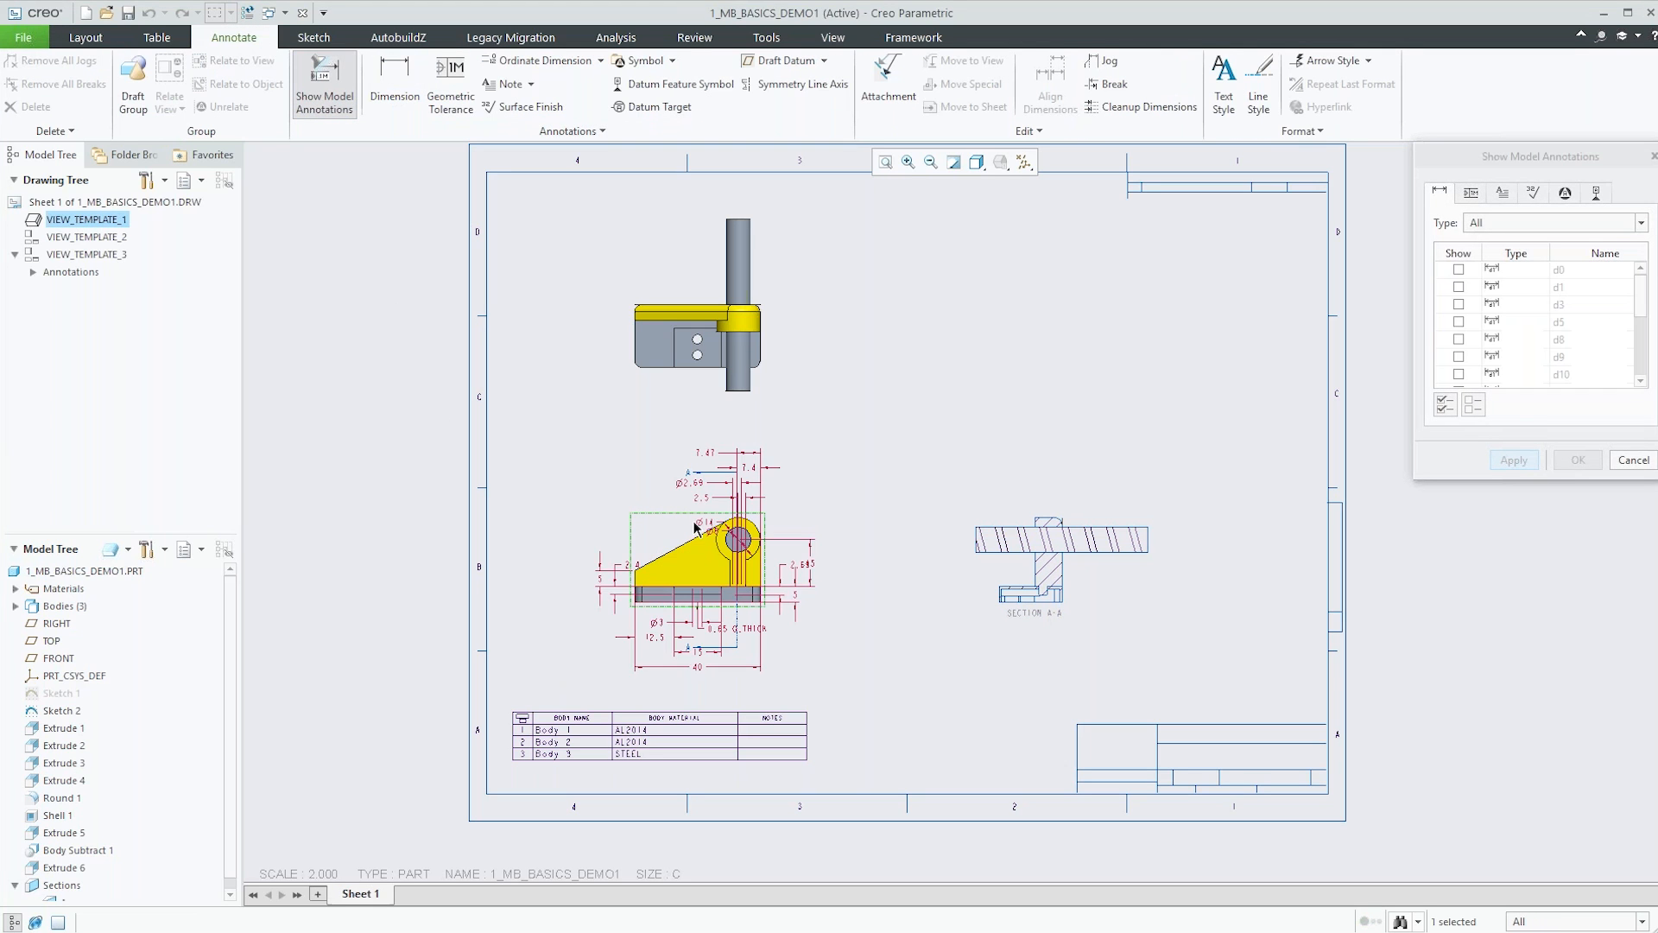
{"action": "left_click", "coordinate": [1445, 404]}
{"action": "left_click", "coordinate": [1513, 460]}
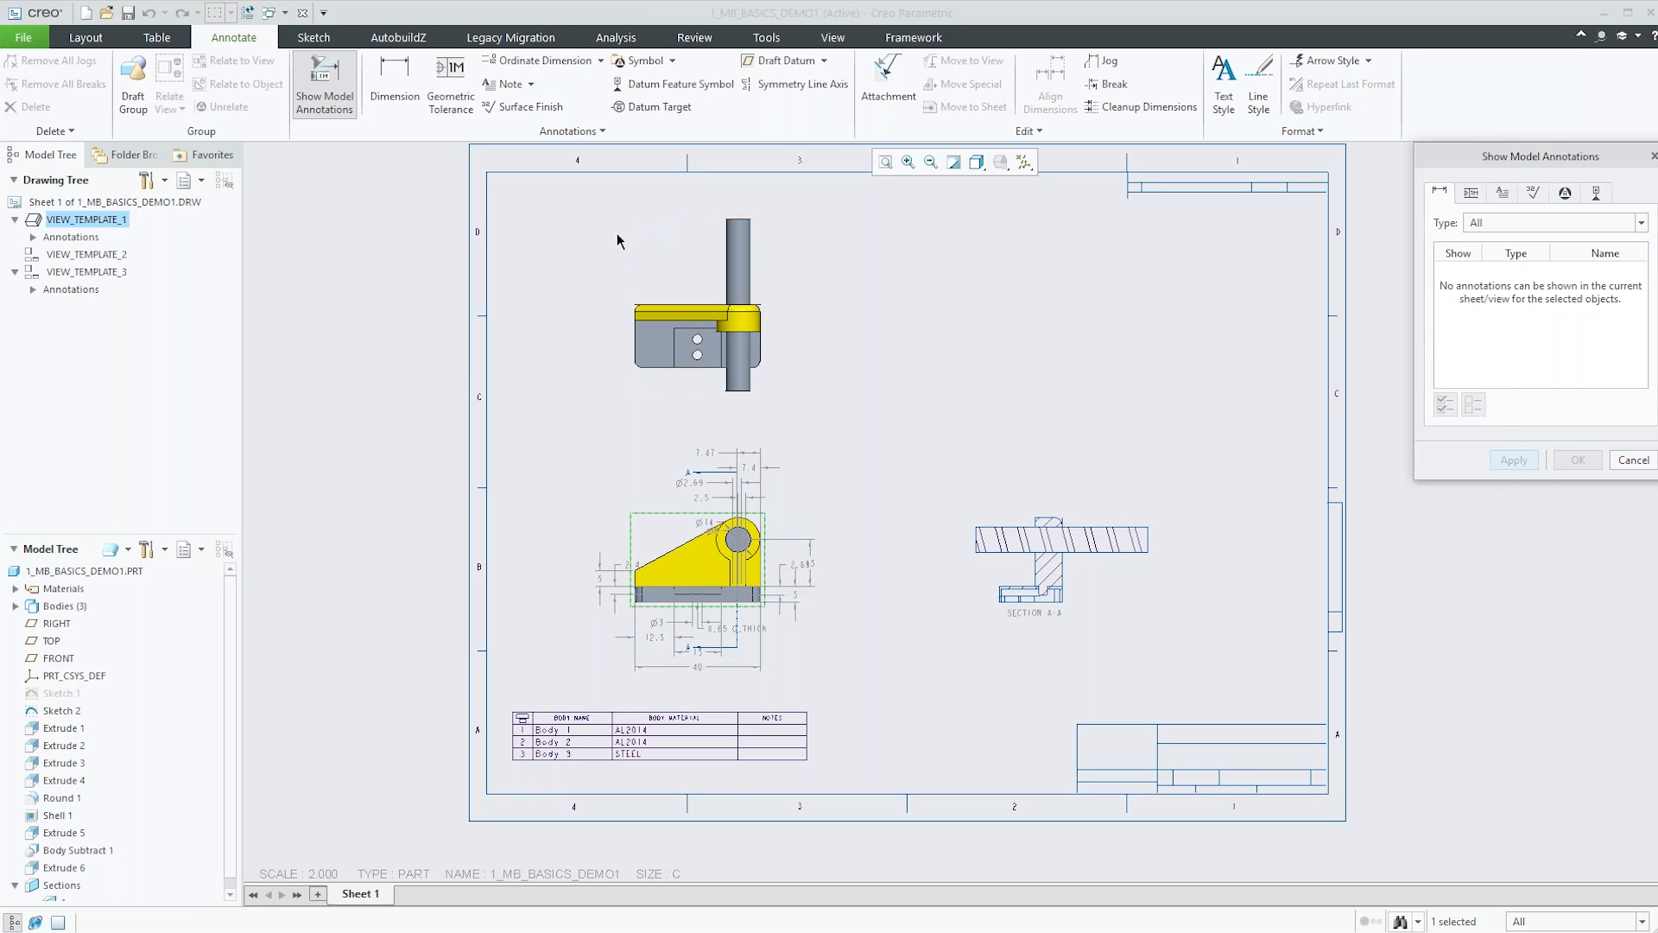
Show all remaining model dimensions in the drawing's top view and accept the annotations.
{"action": "left_click", "coordinate": [689, 274]}
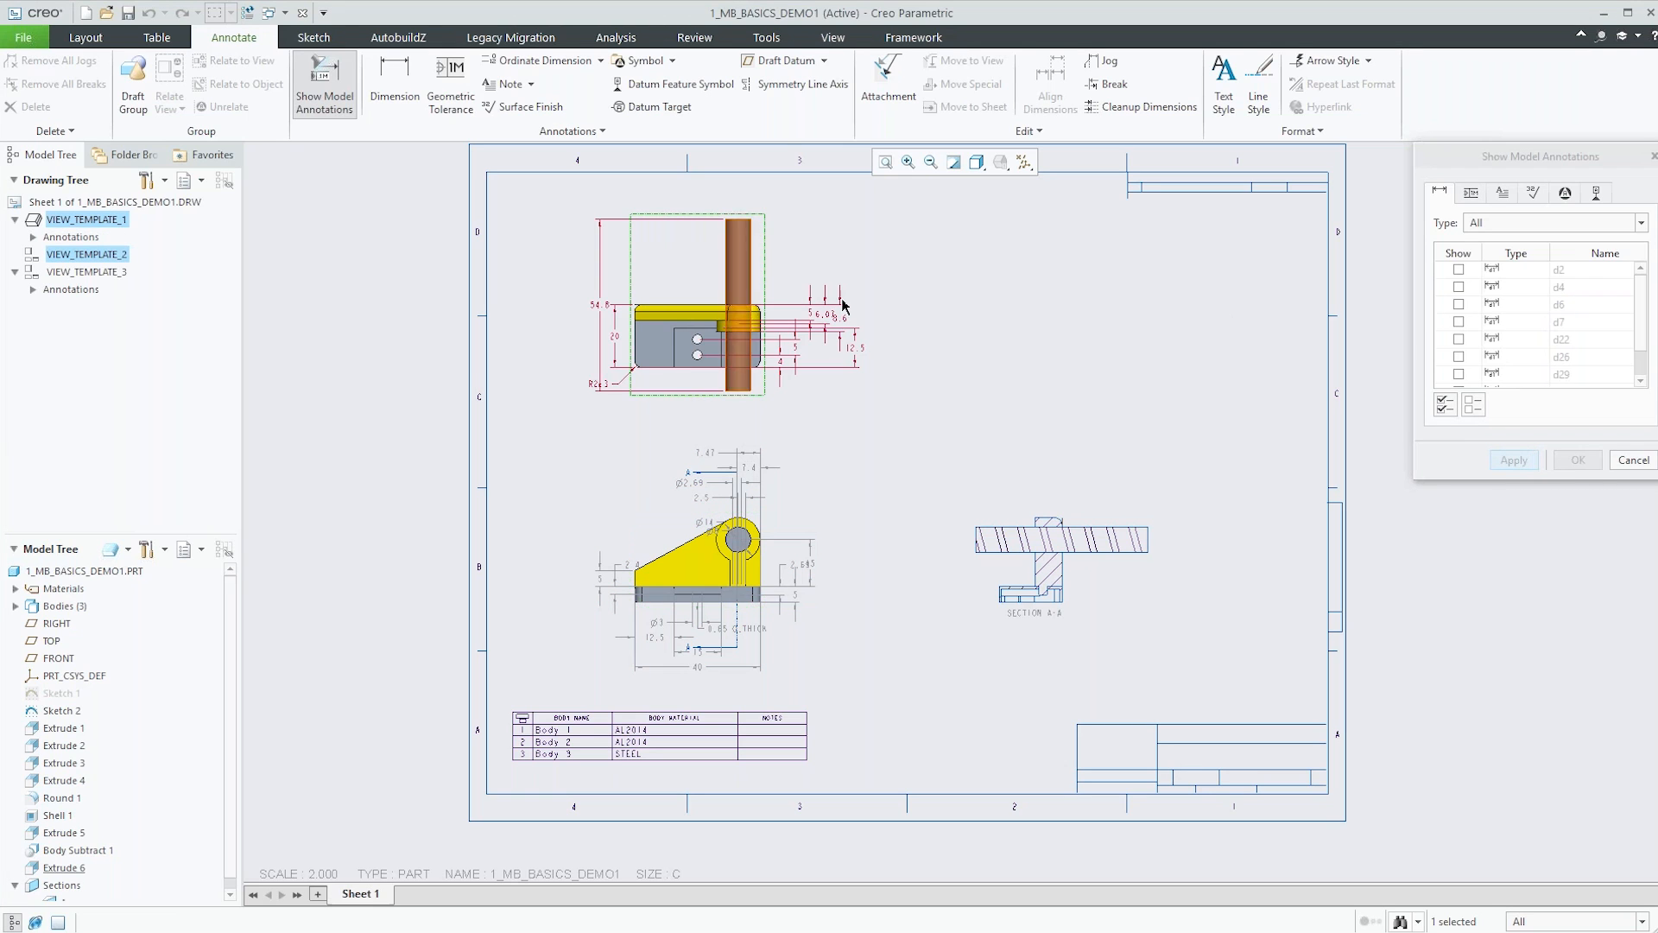
{"action": "left_click", "coordinate": [1444, 404]}
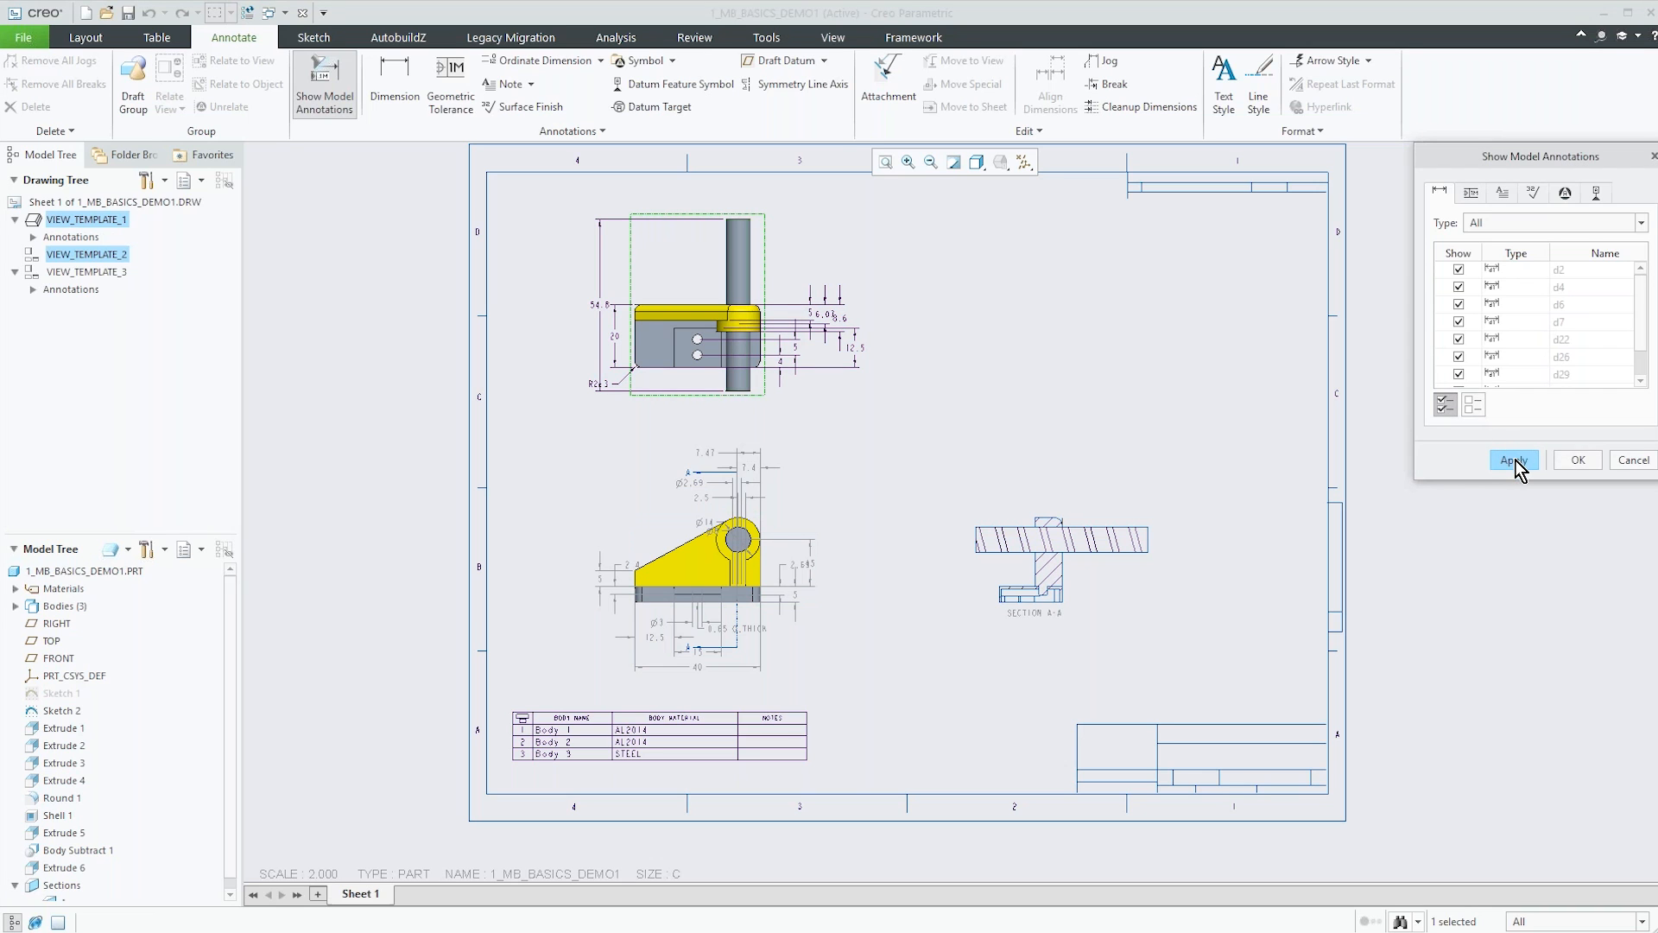
{"action": "left_click", "coordinate": [1577, 459]}
{"action": "left_click", "coordinate": [1028, 355]}
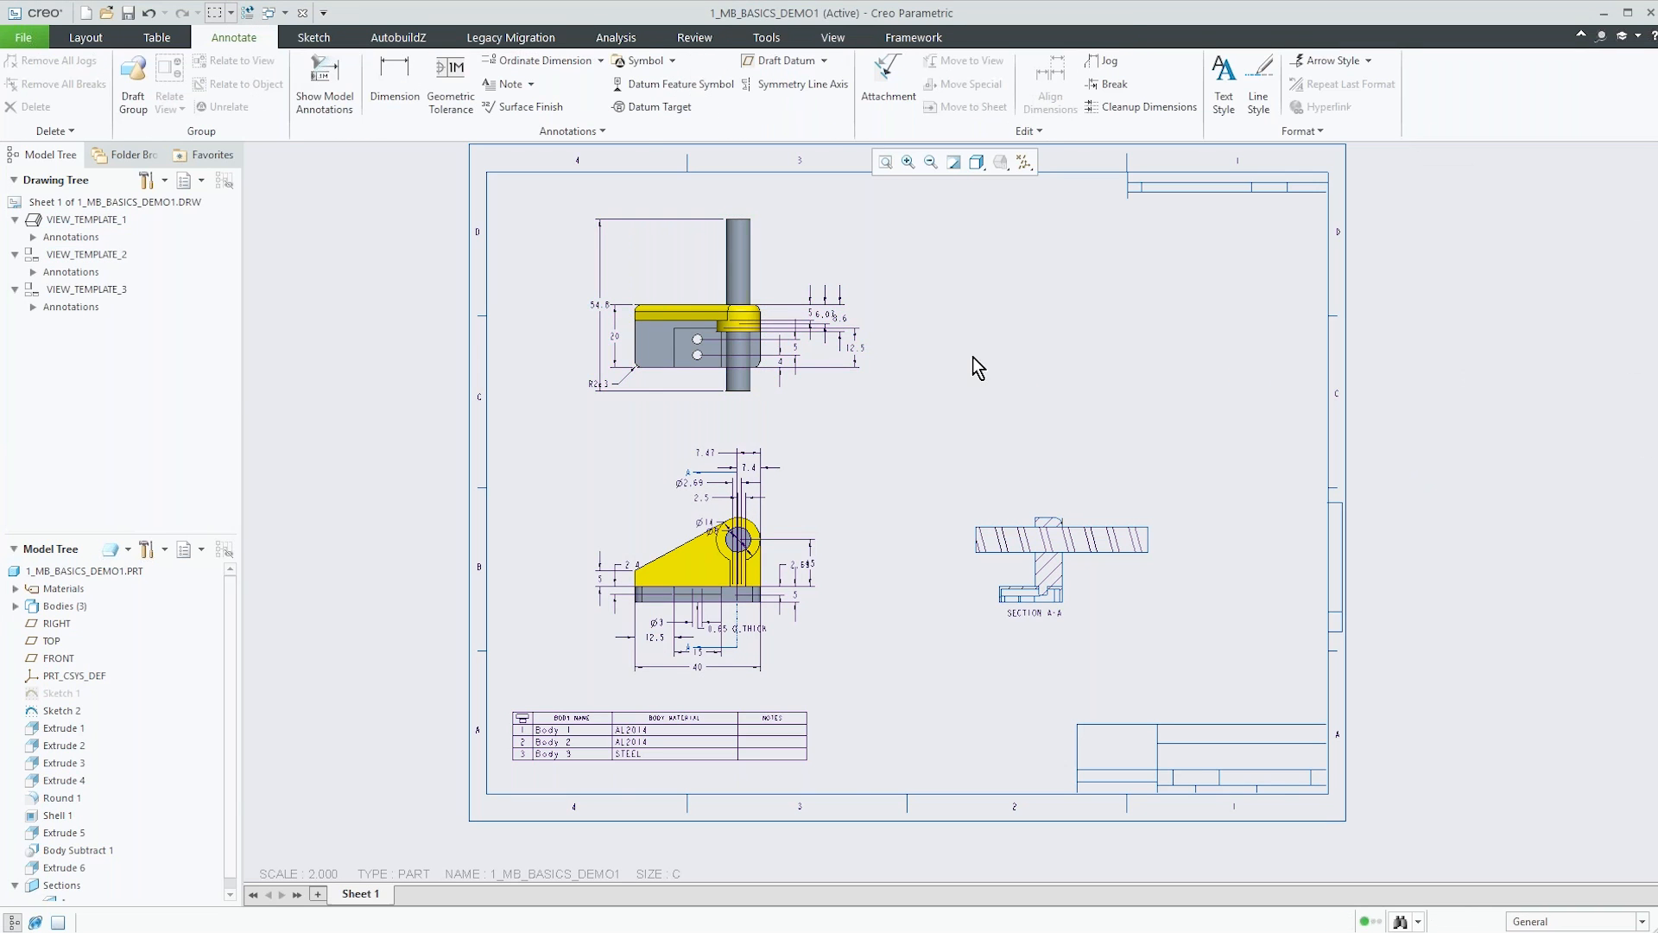
Examine the shown dimensions, then close the drawing window to return to the three-body part.
{"action": "scroll", "coordinate": [893, 385], "scroll_direction": "up", "scroll_amount": 2}
{"action": "scroll", "coordinate": [891, 386], "scroll_direction": "down", "scroll_amount": 2}
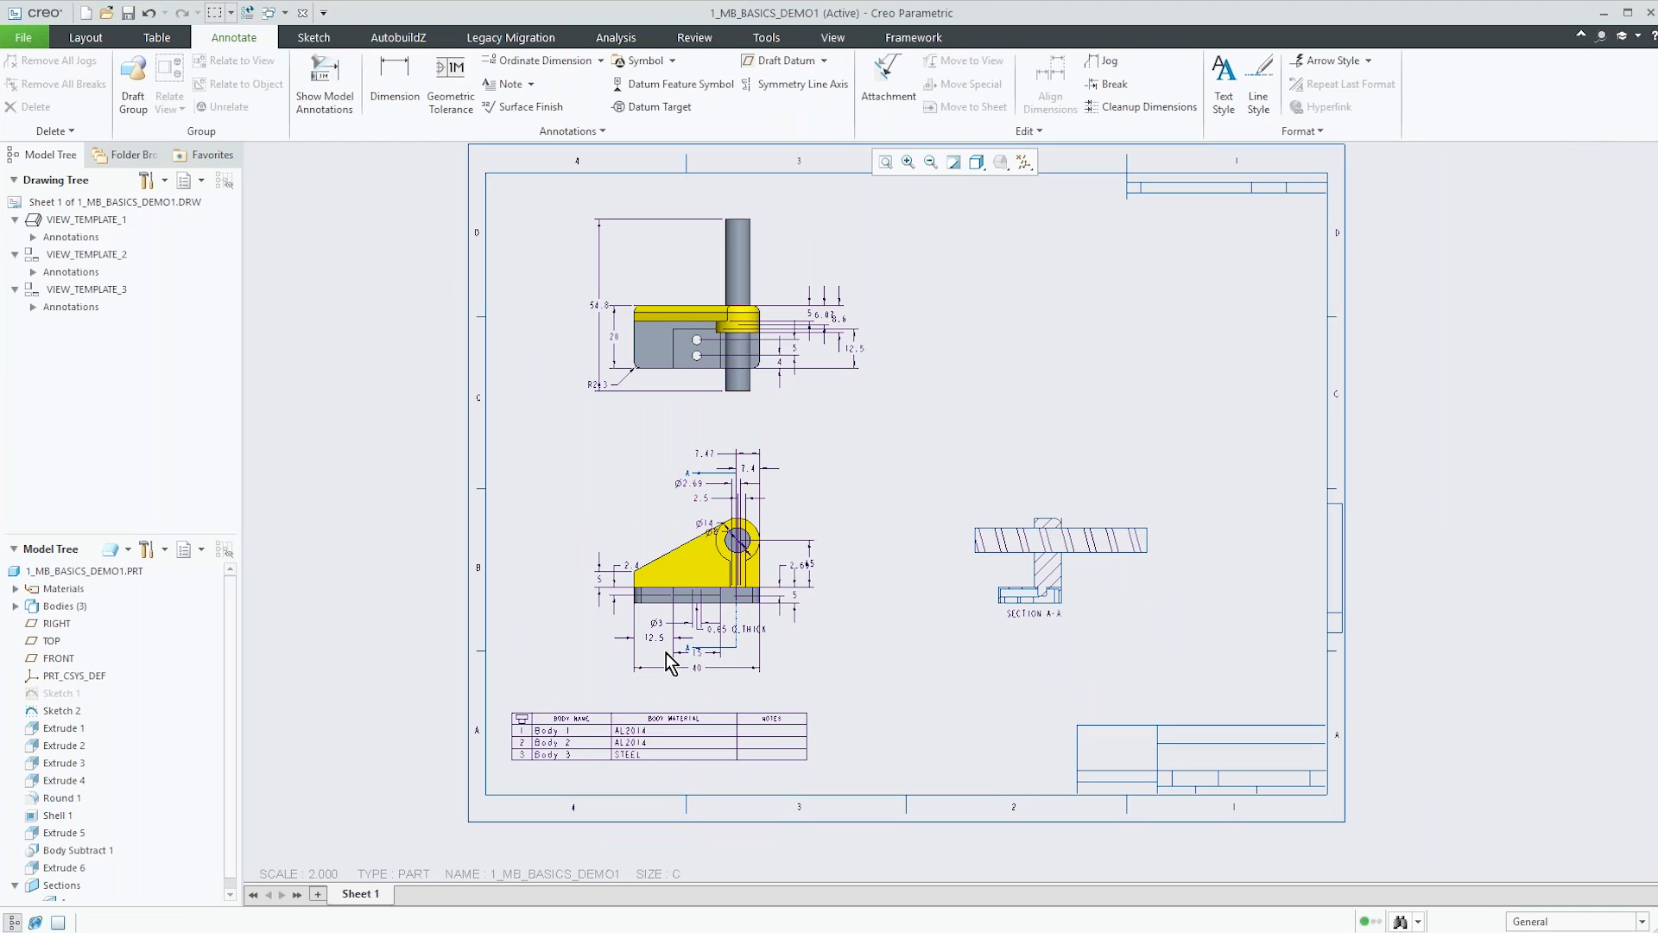
{"action": "left_click", "coordinate": [302, 15]}
{"action": "scroll", "coordinate": [822, 589], "scroll_direction": "up", "scroll_amount": 4}
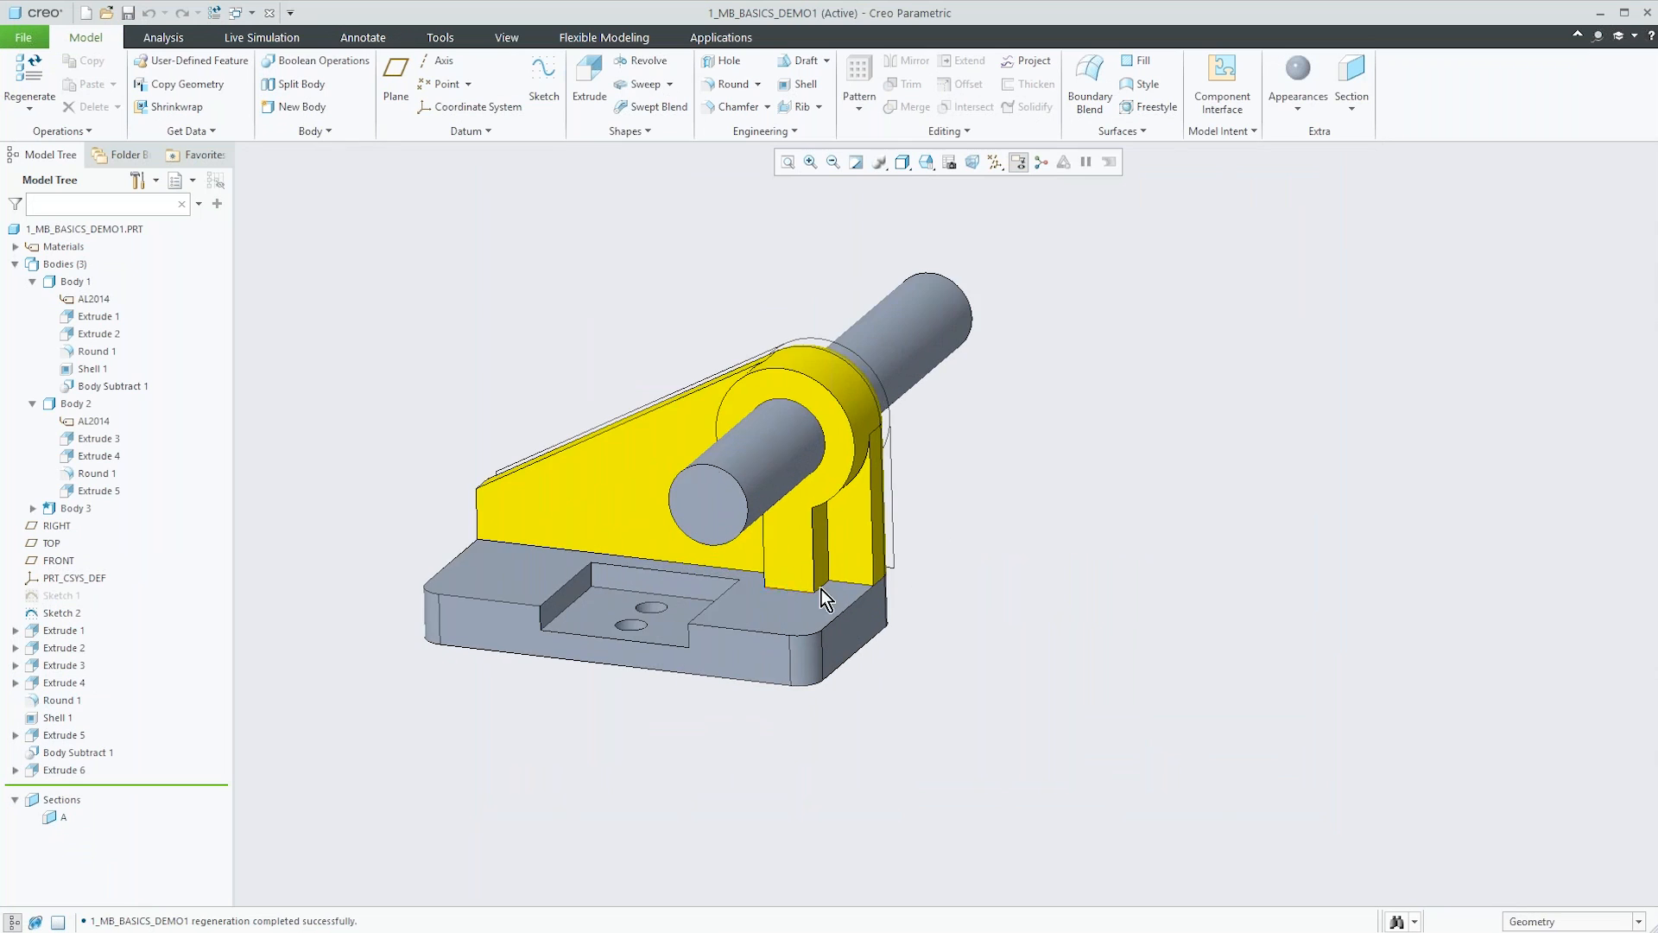
Try to create a new part from Body 1 with the file name prt0001 and the default template.
{"action": "left_click", "coordinate": [76, 282]}
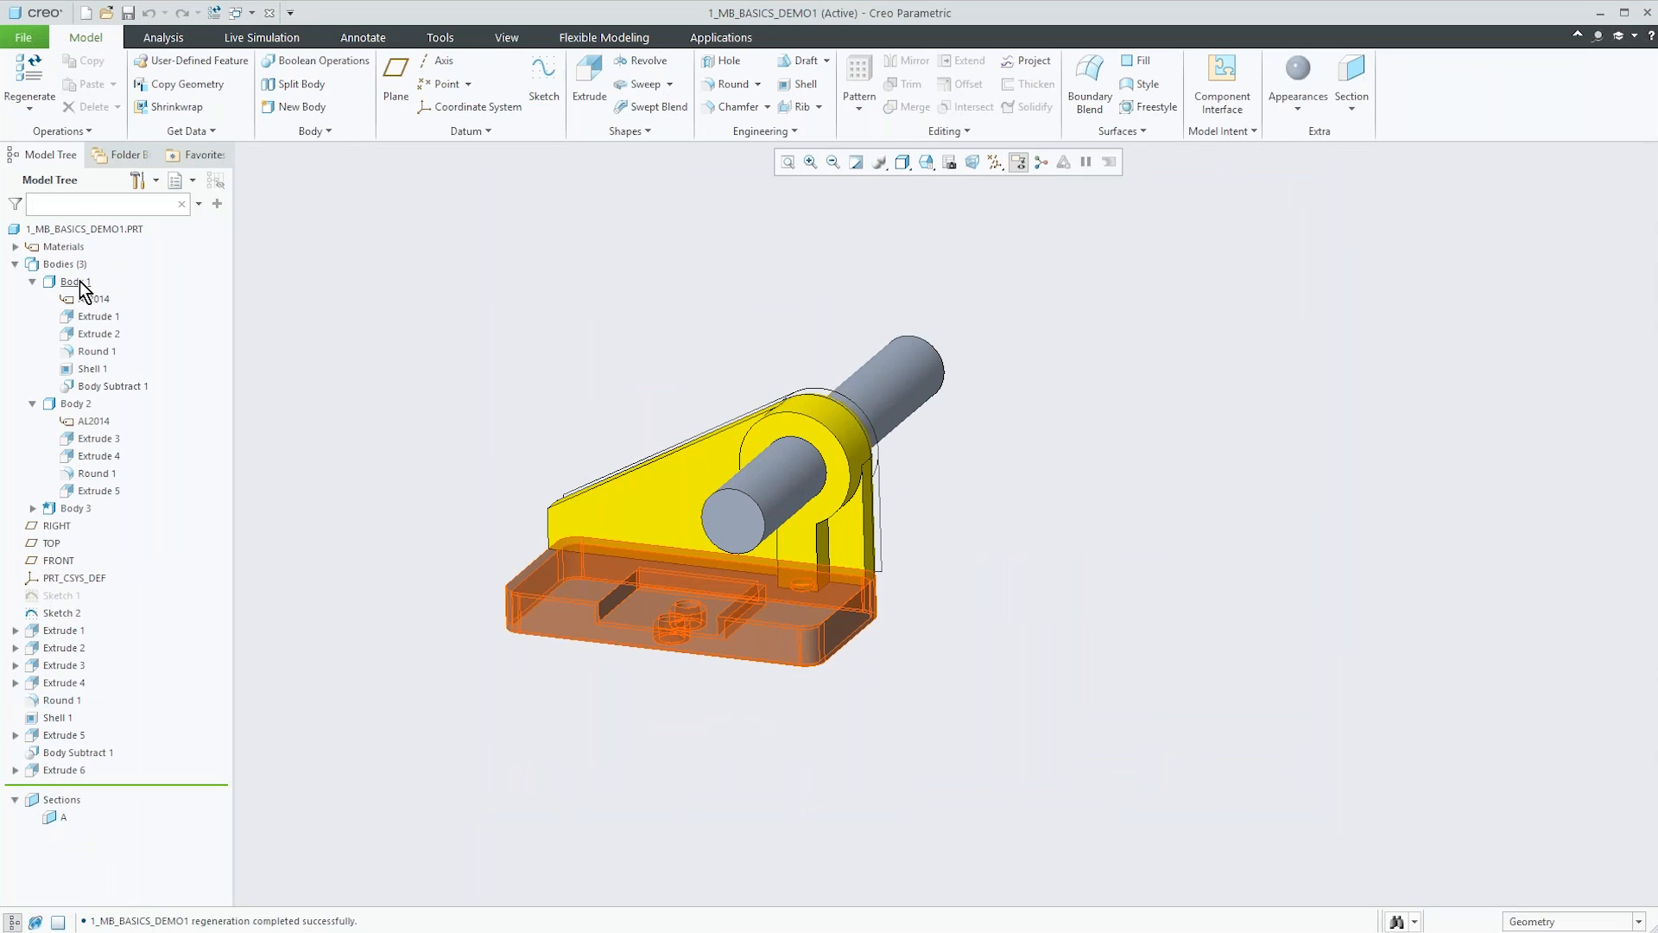
{"action": "right_click", "coordinate": [80, 285]}
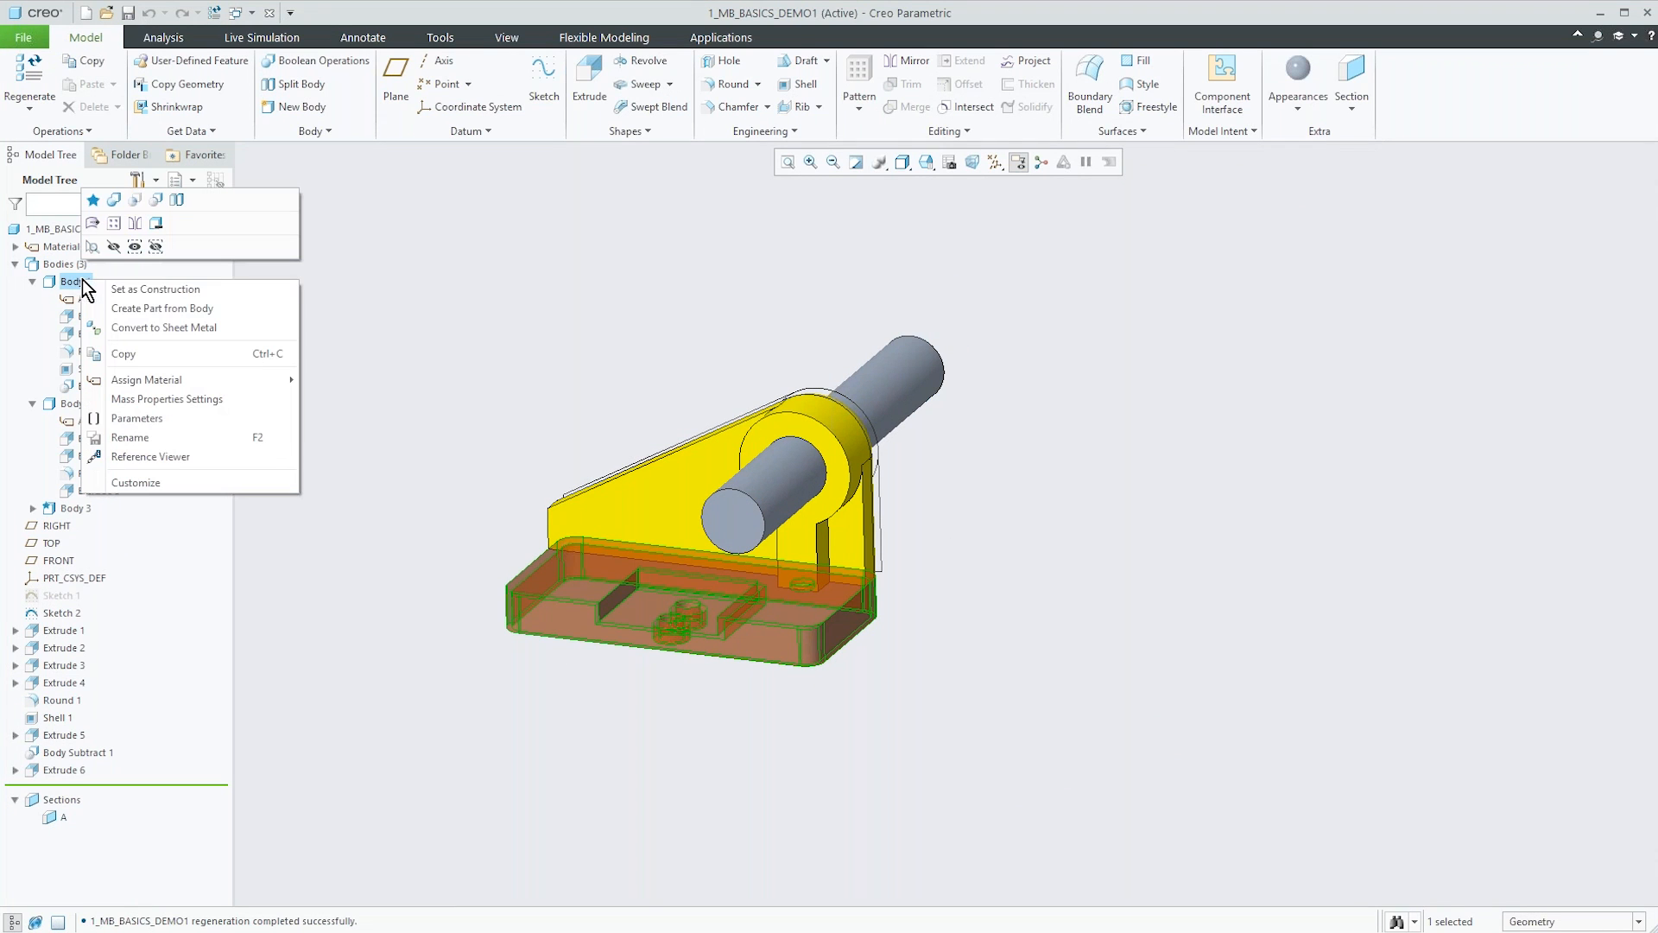
{"action": "left_click", "coordinate": [188, 311]}
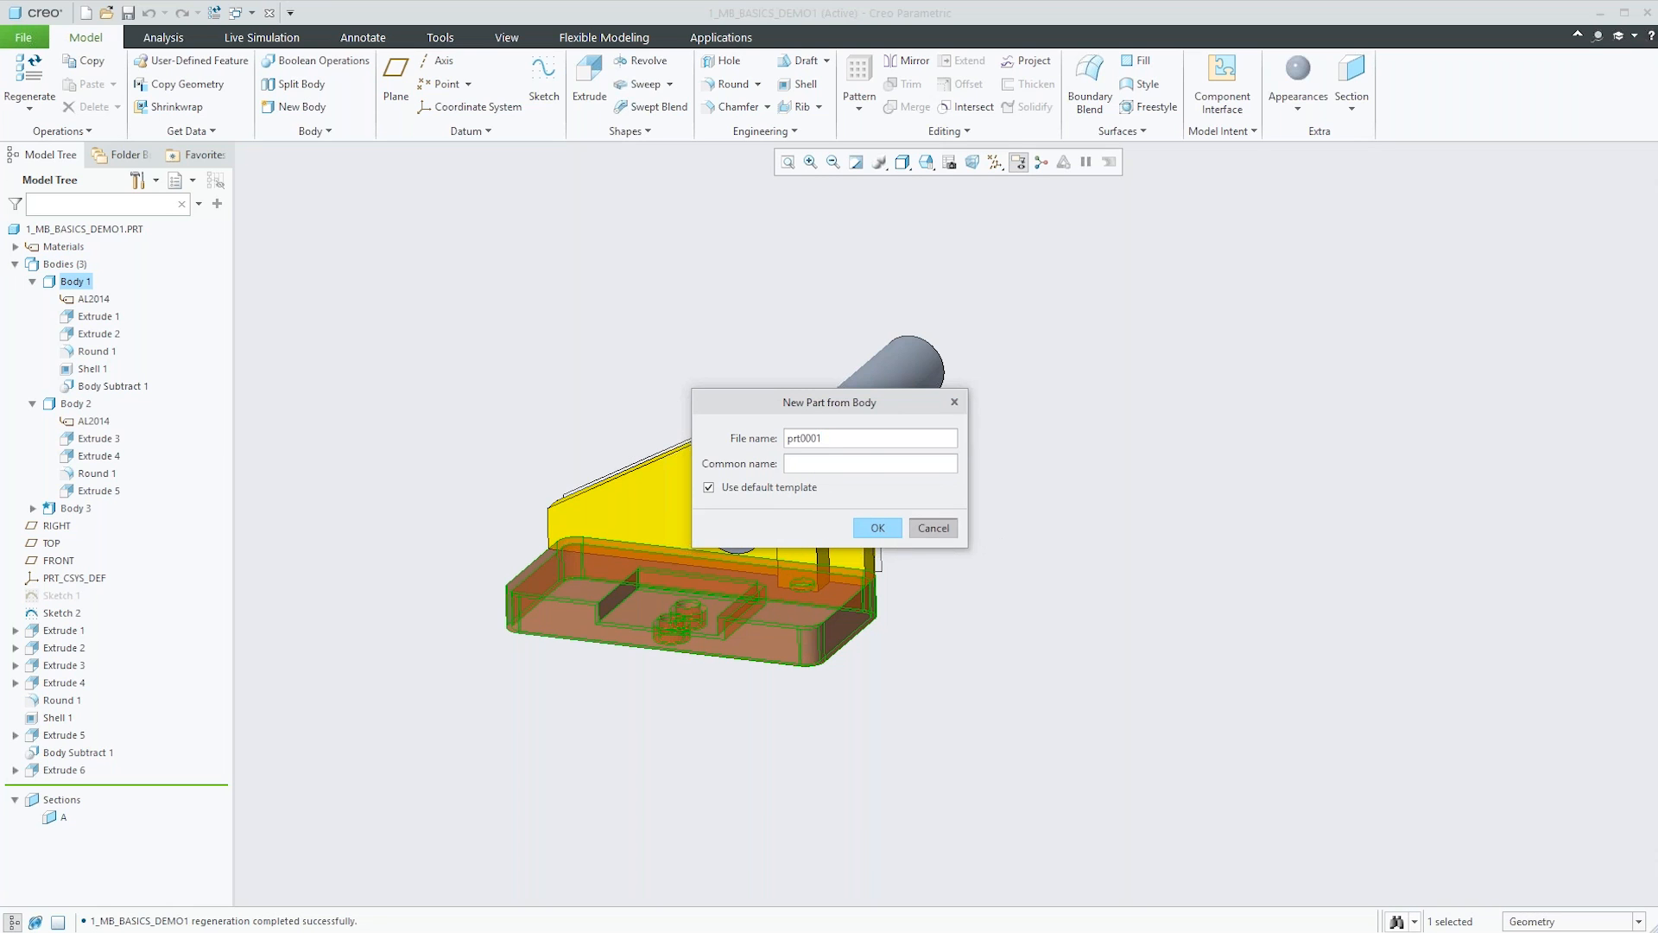
{"action": "key", "text": "Return"}
{"action": "scroll", "coordinate": [515, 413], "scroll_direction": "up", "scroll_amount": 3}
{"action": "left_click", "coordinate": [517, 414]}
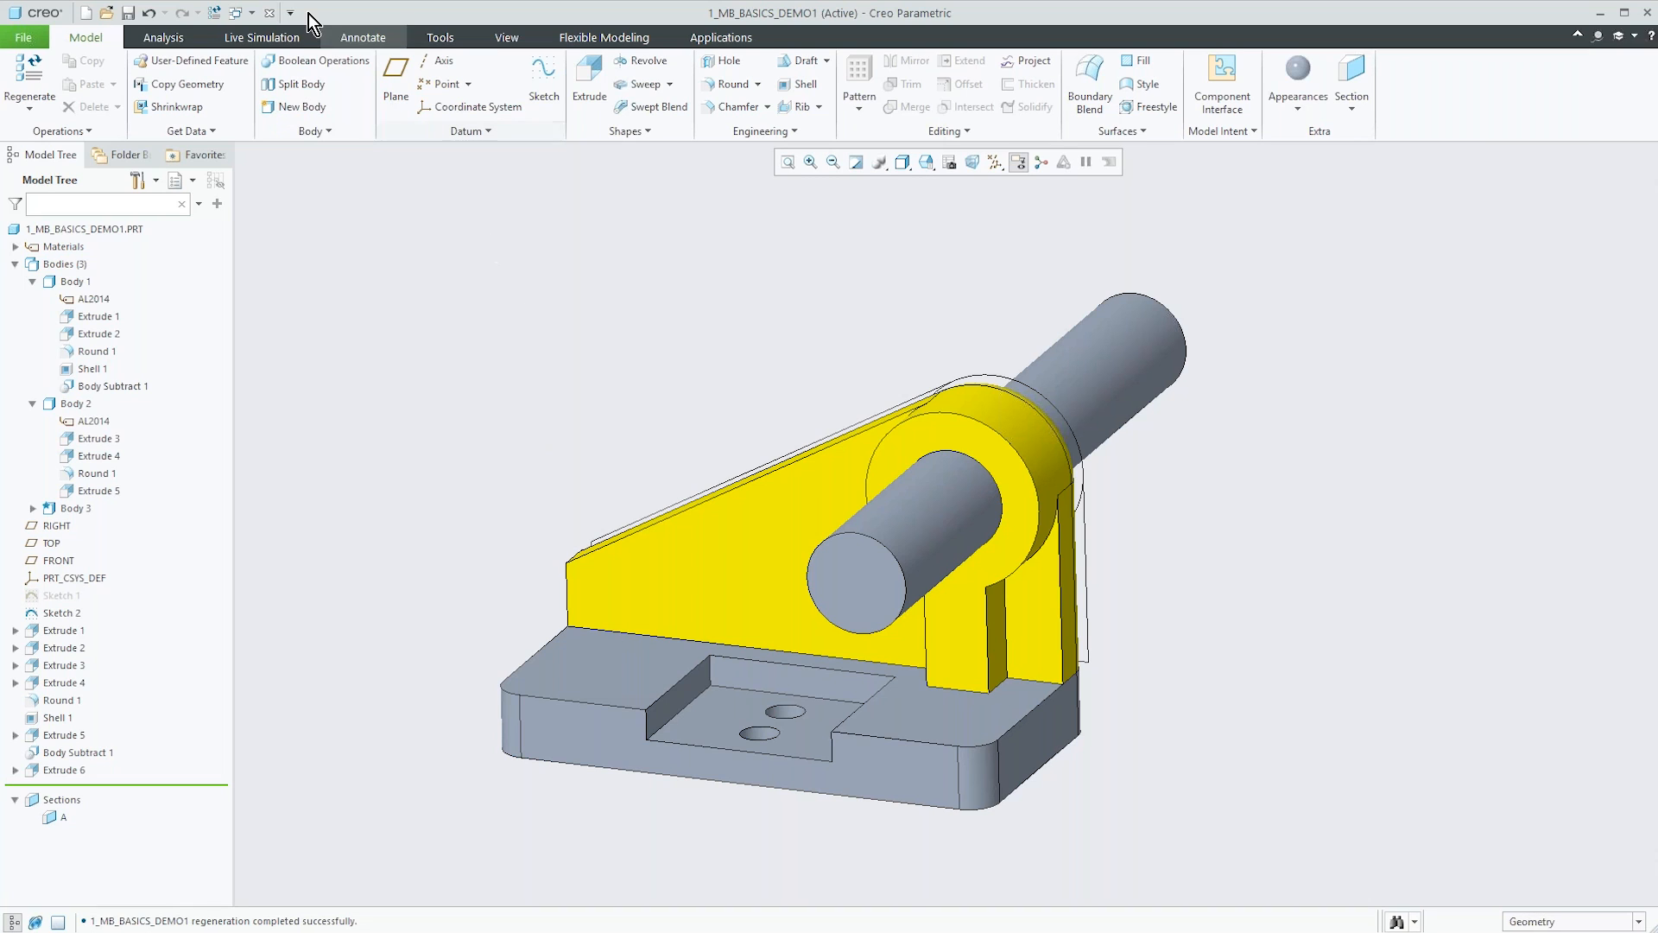
Close the bracket part window and open 2_concept.prt from the Multibody folder.
{"action": "left_click", "coordinate": [269, 12]}
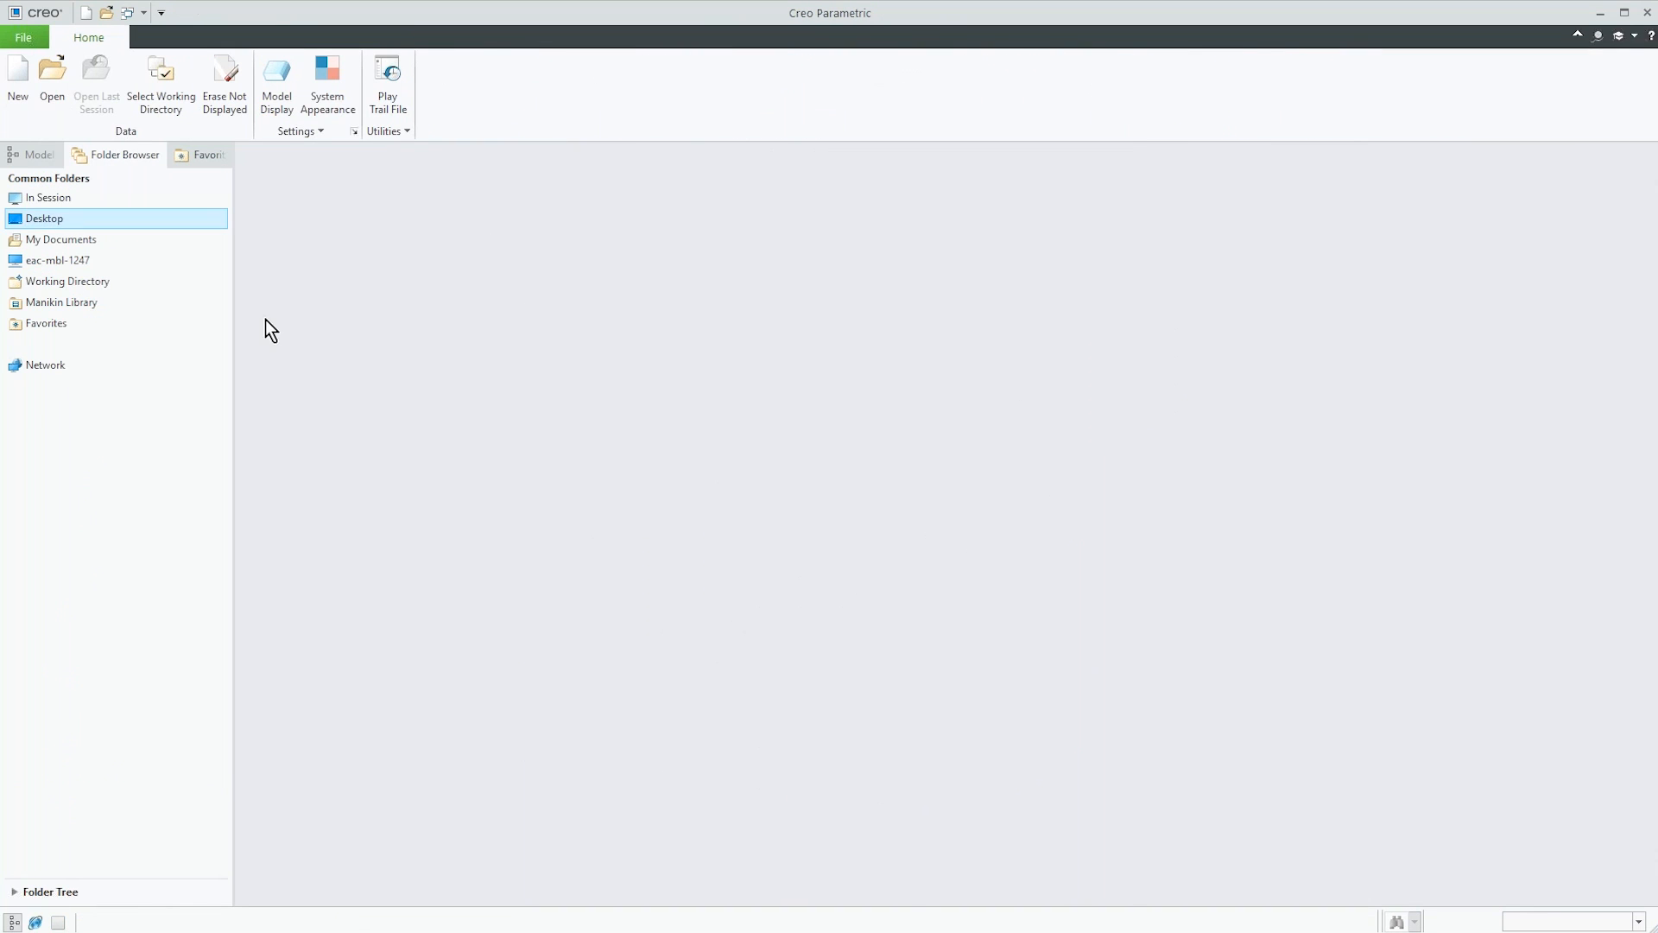
{"action": "left_click", "coordinate": [52, 78]}
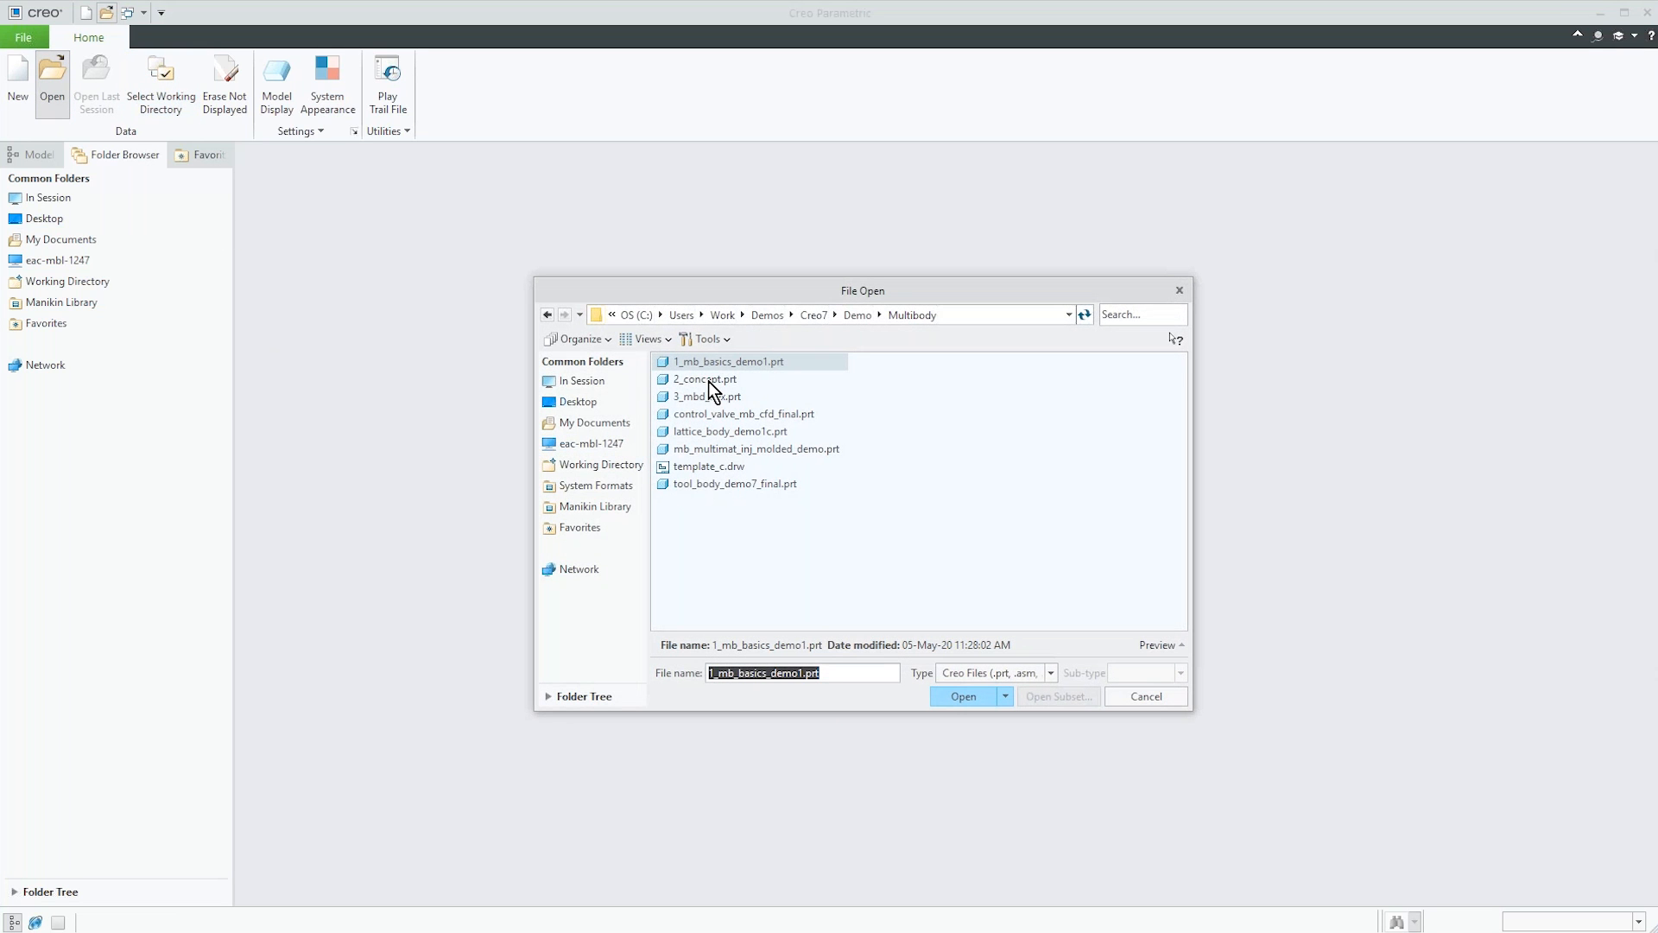
{"action": "double_click", "coordinate": [708, 381]}
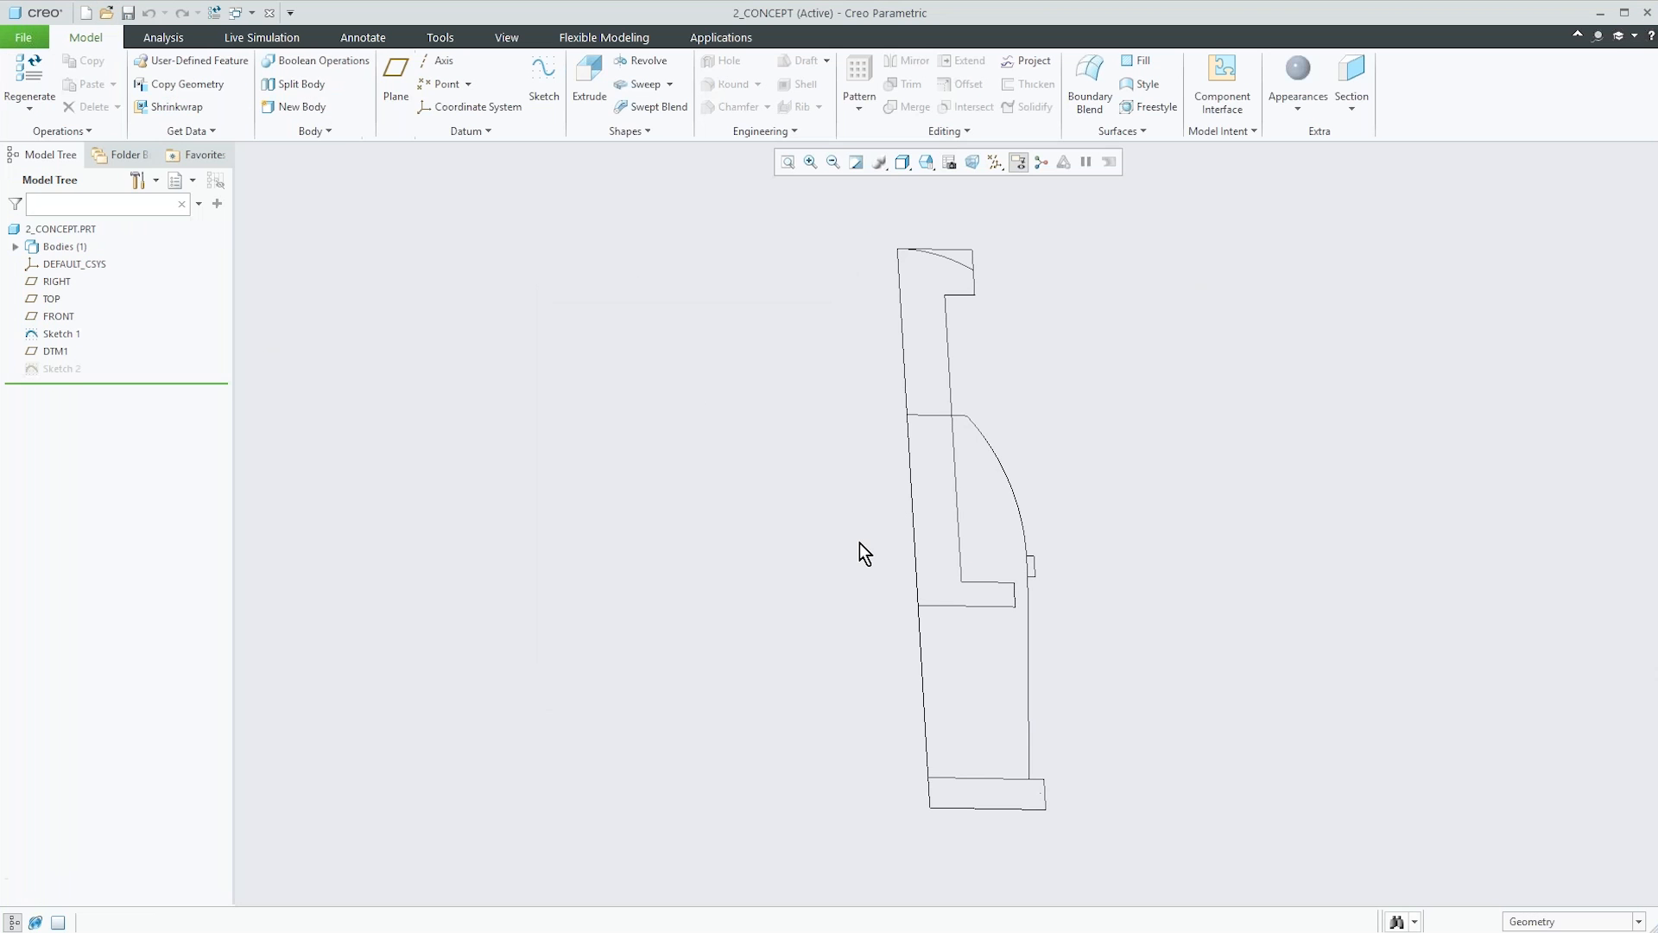
Display the reference image behind the concept sketch, compare the two, hide the image again, and accept the image settings.
{"action": "left_click", "coordinate": [517, 42]}
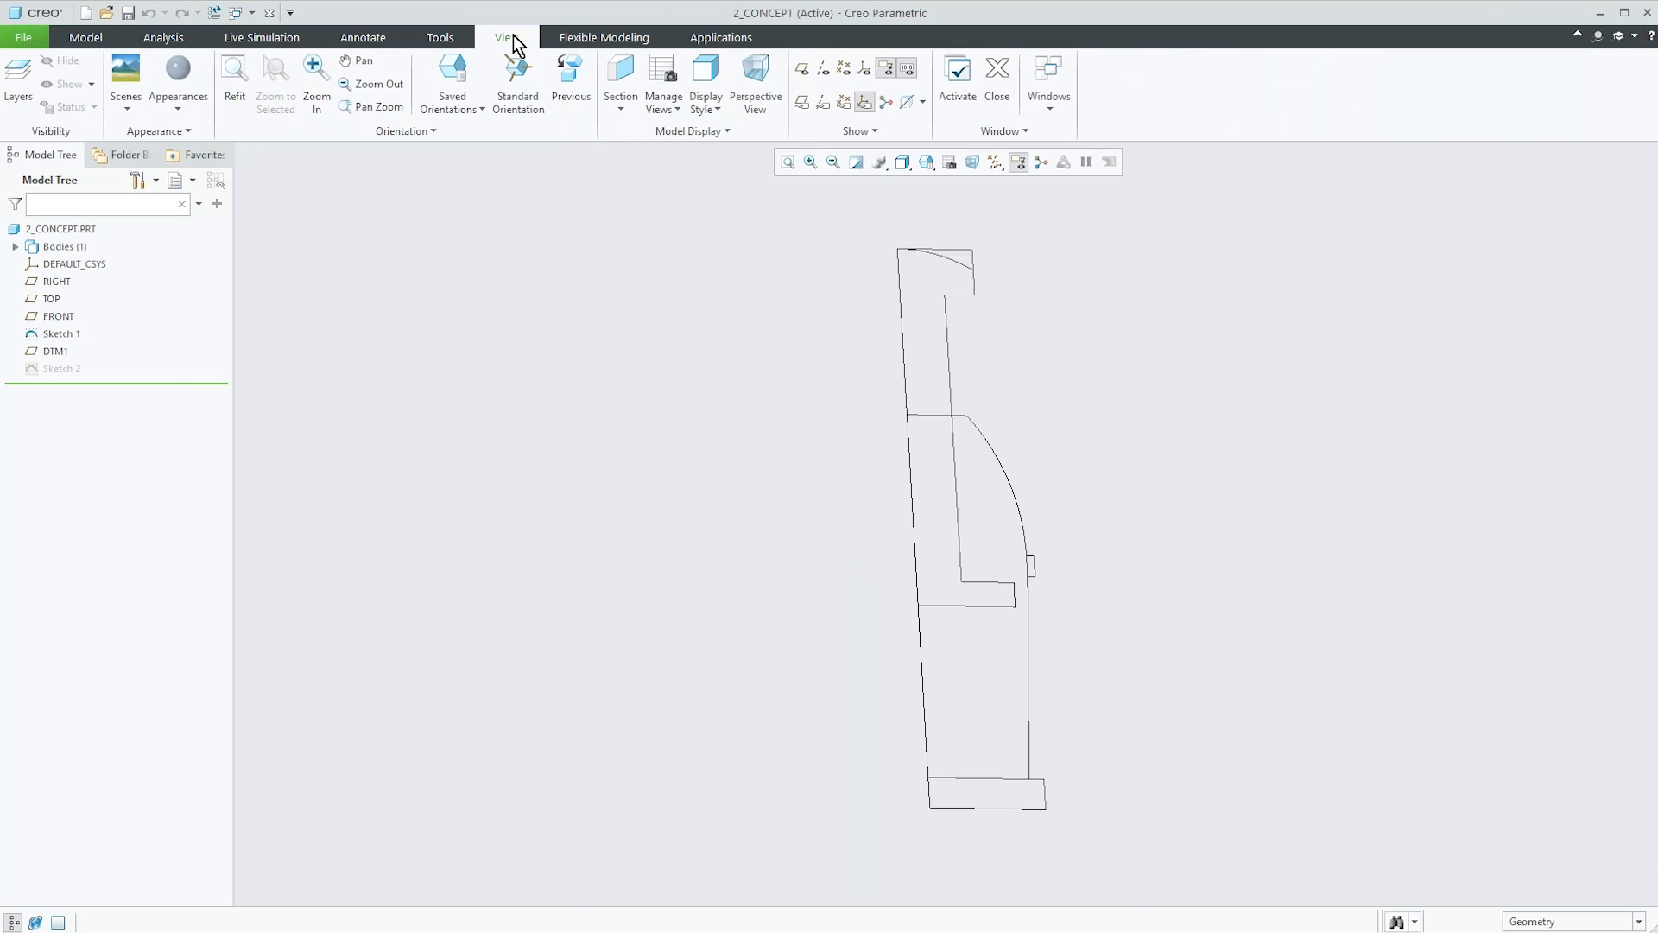
{"action": "left_click", "coordinate": [648, 133]}
{"action": "left_click", "coordinate": [661, 166]}
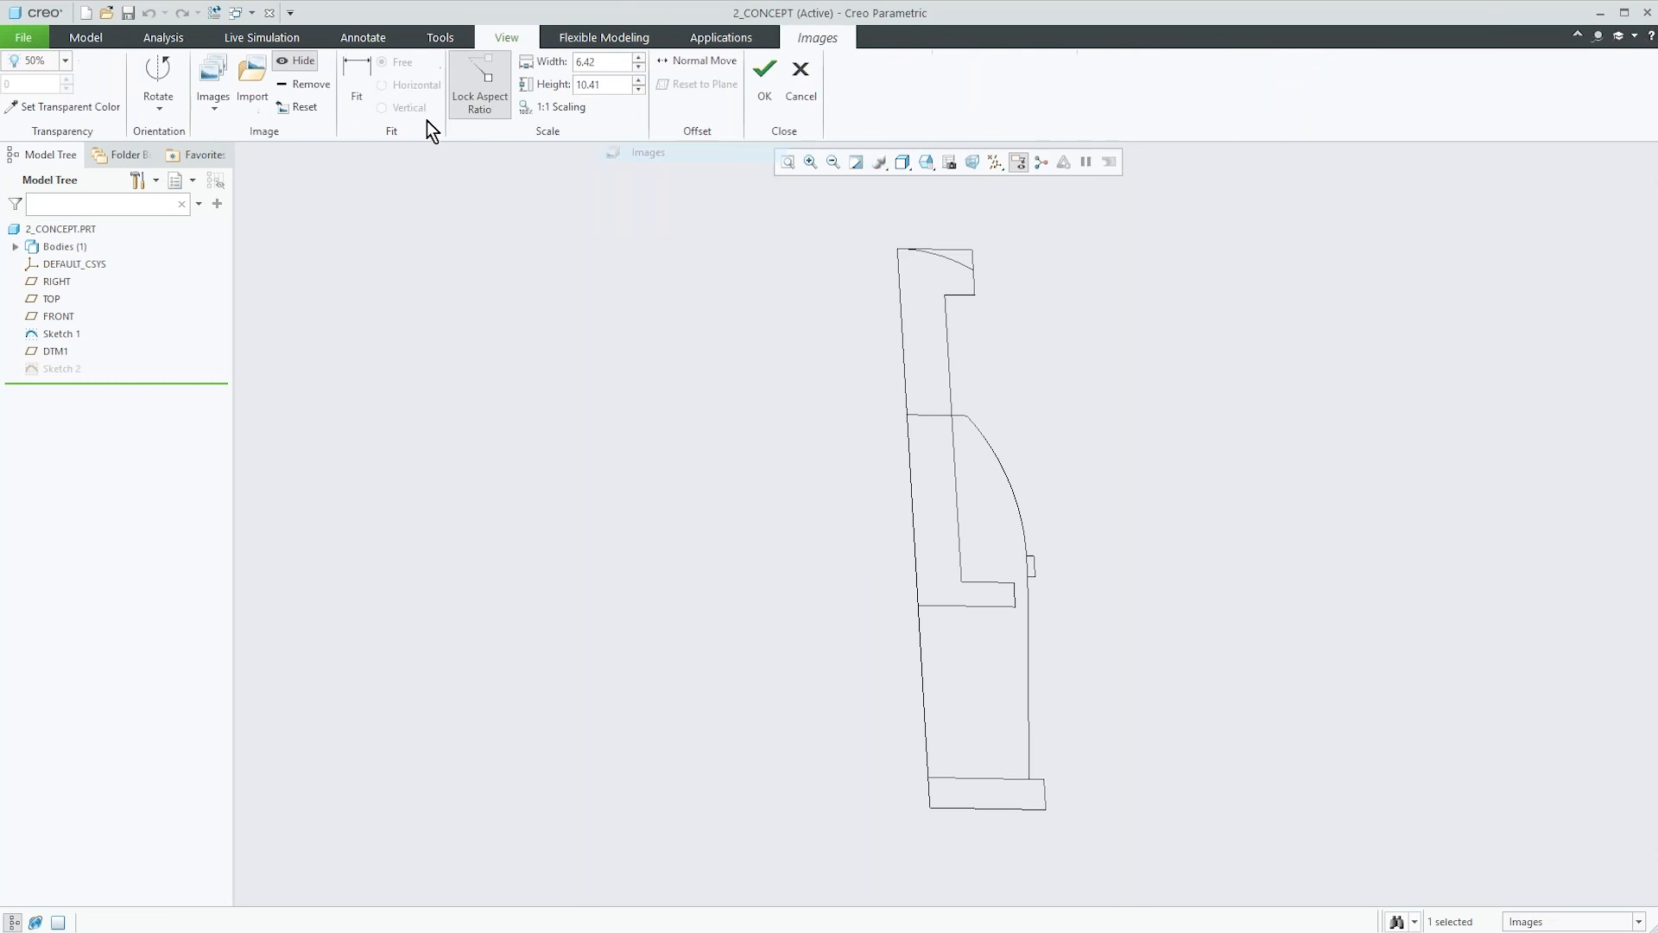
{"action": "left_click", "coordinate": [303, 58]}
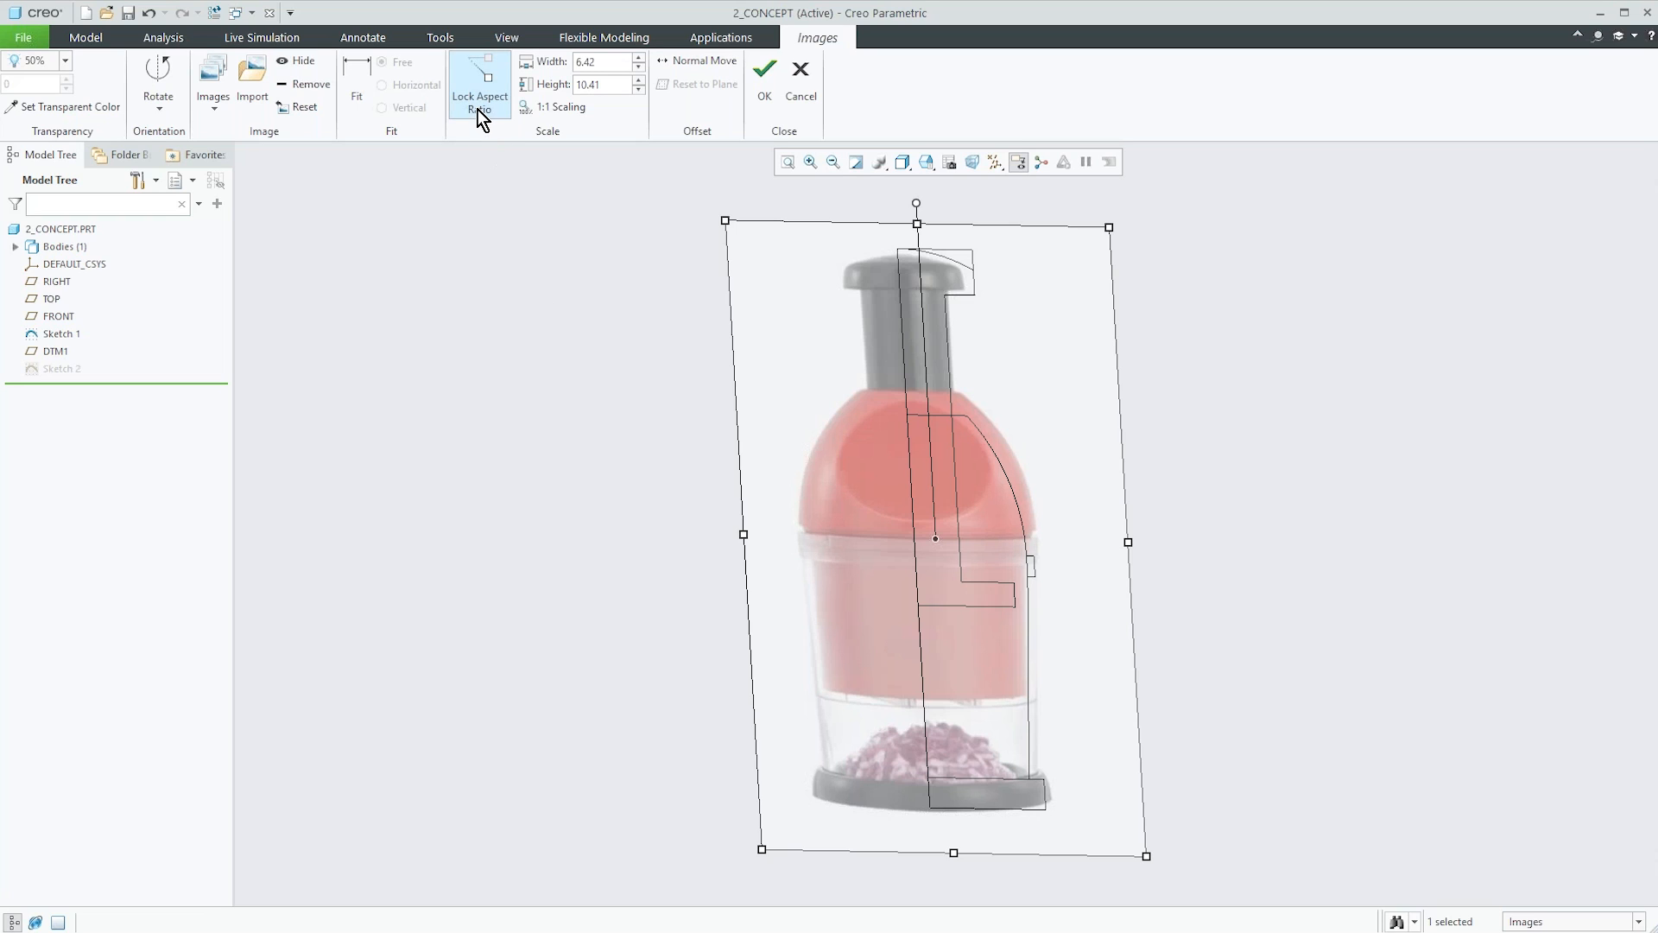
{"action": "left_click", "coordinate": [302, 60]}
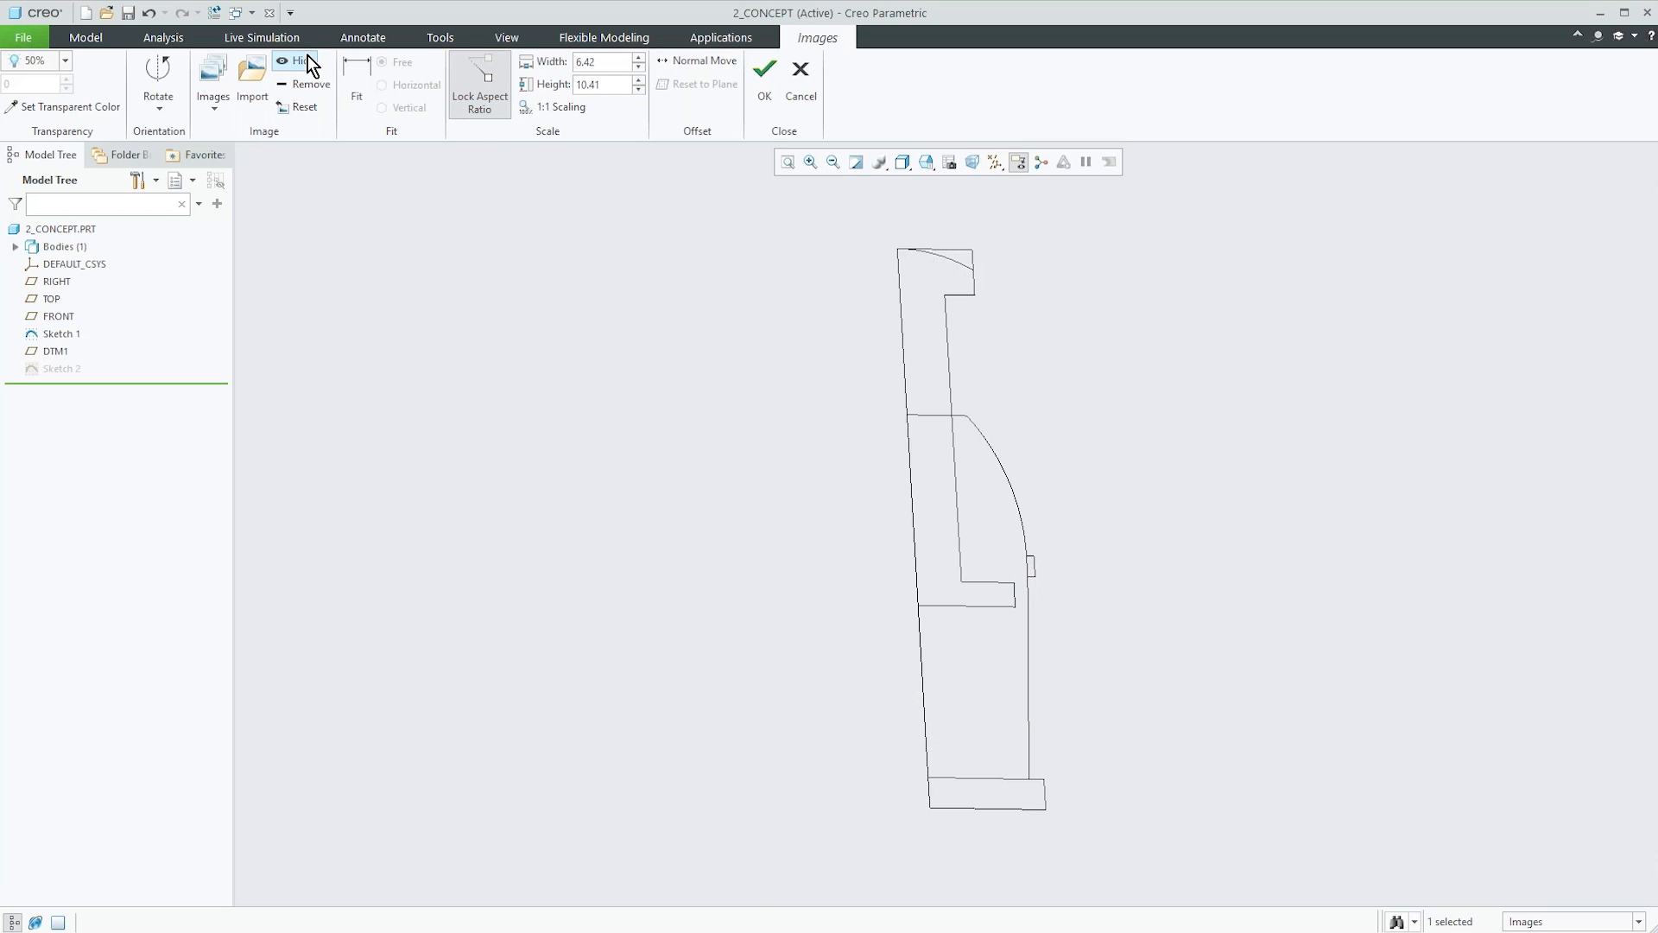
{"action": "left_click", "coordinate": [763, 69]}
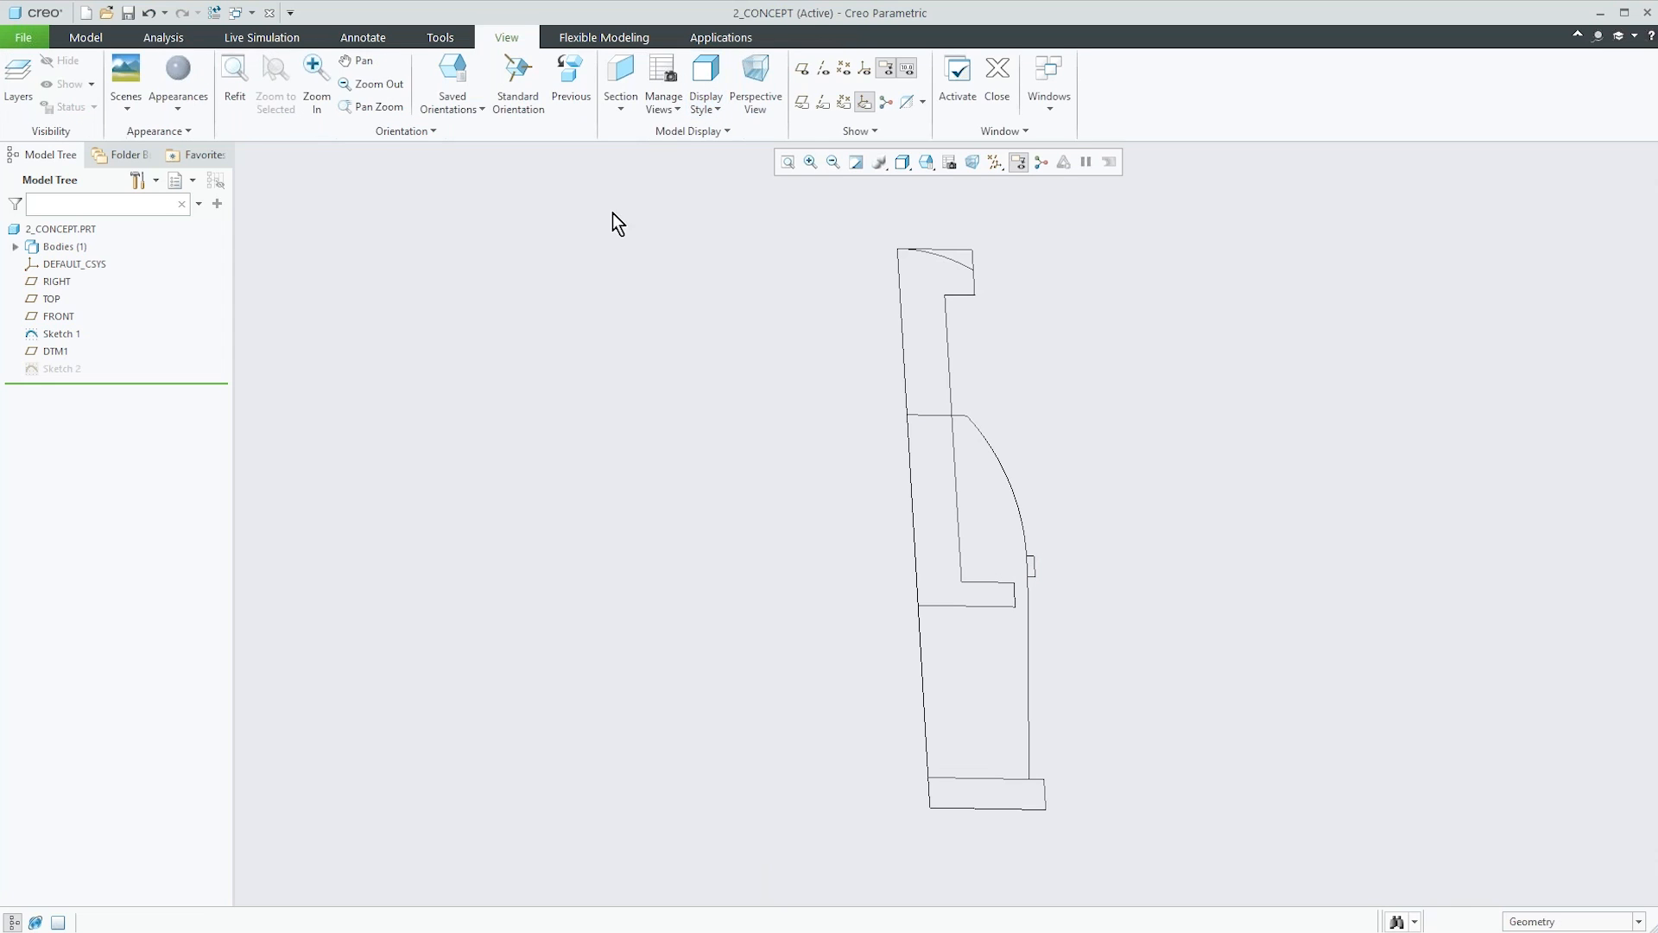
{"action": "scroll", "coordinate": [681, 535], "scroll_direction": "up", "scroll_amount": 1}
{"action": "scroll", "coordinate": [860, 613], "scroll_direction": "down", "scroll_amount": 1}
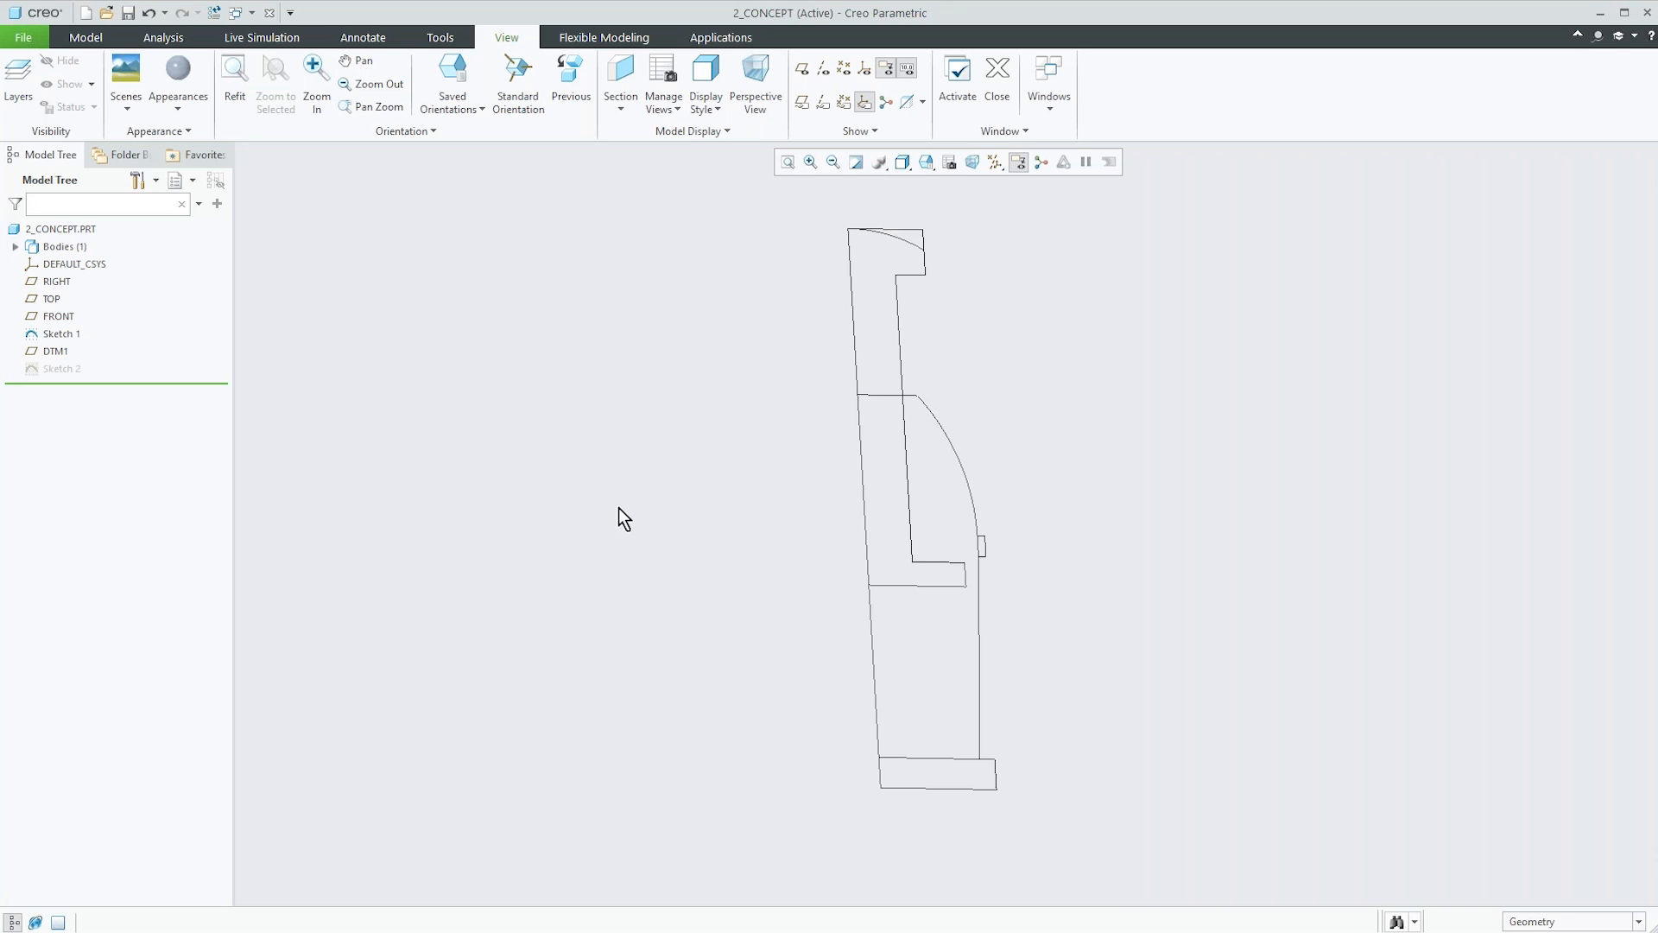
Revolve the lowest rectangular sketch region 360 degrees about the sketch's long straight line to form the solid base.
{"action": "left_click", "coordinate": [84, 37]}
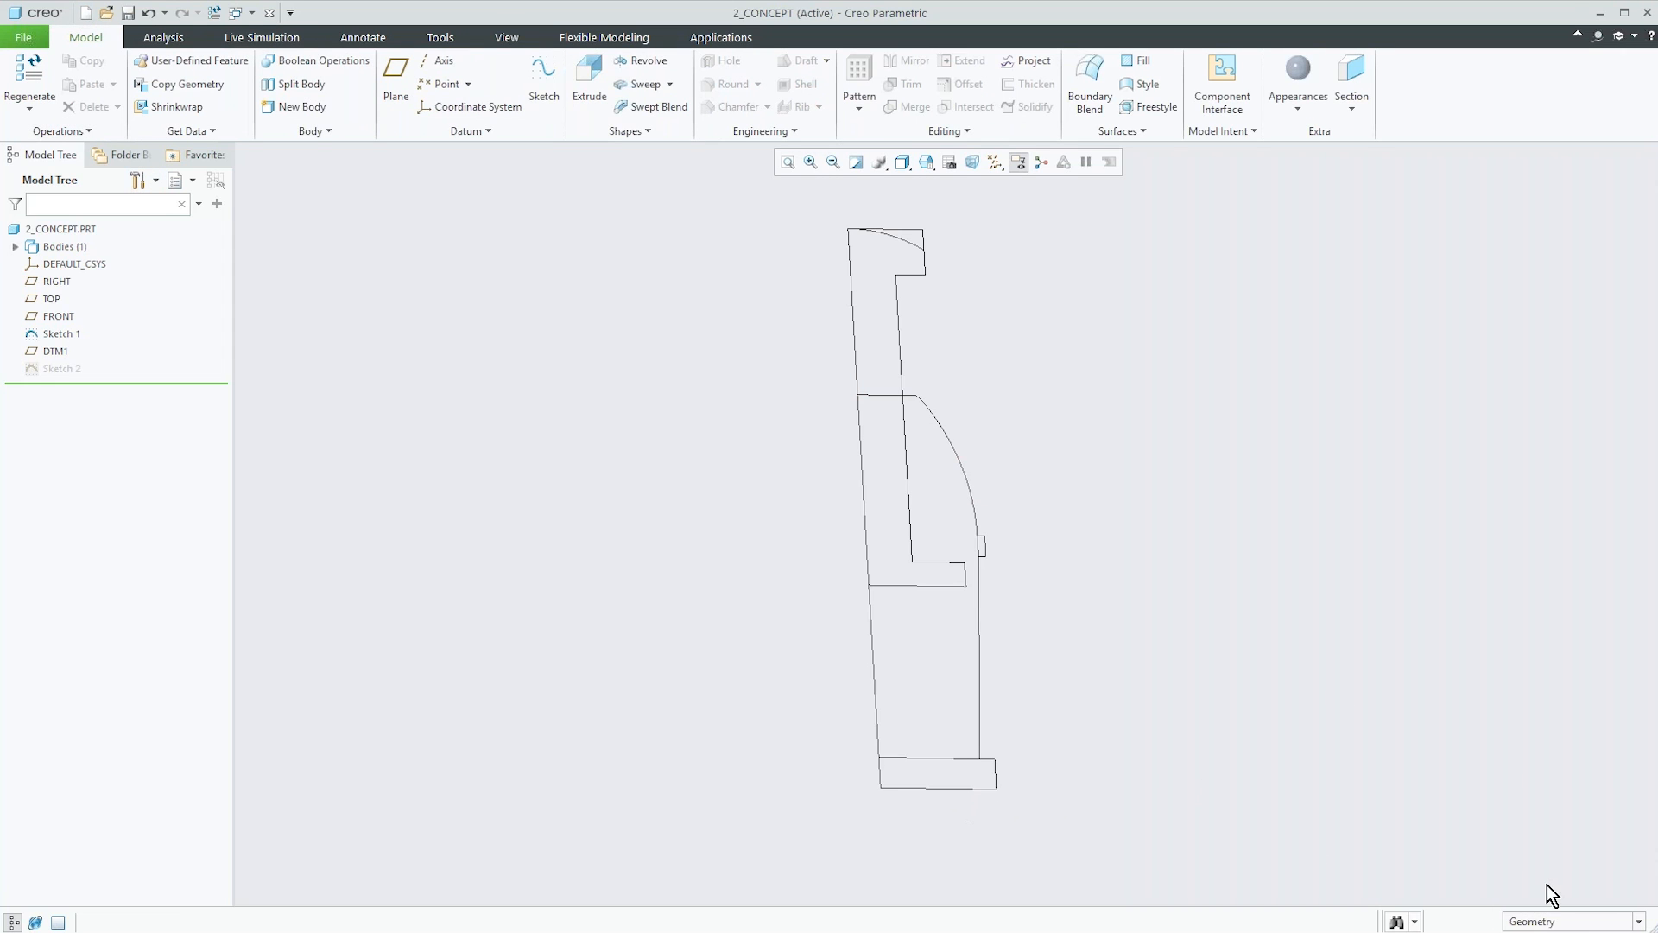
{"action": "left_click", "coordinate": [1638, 923]}
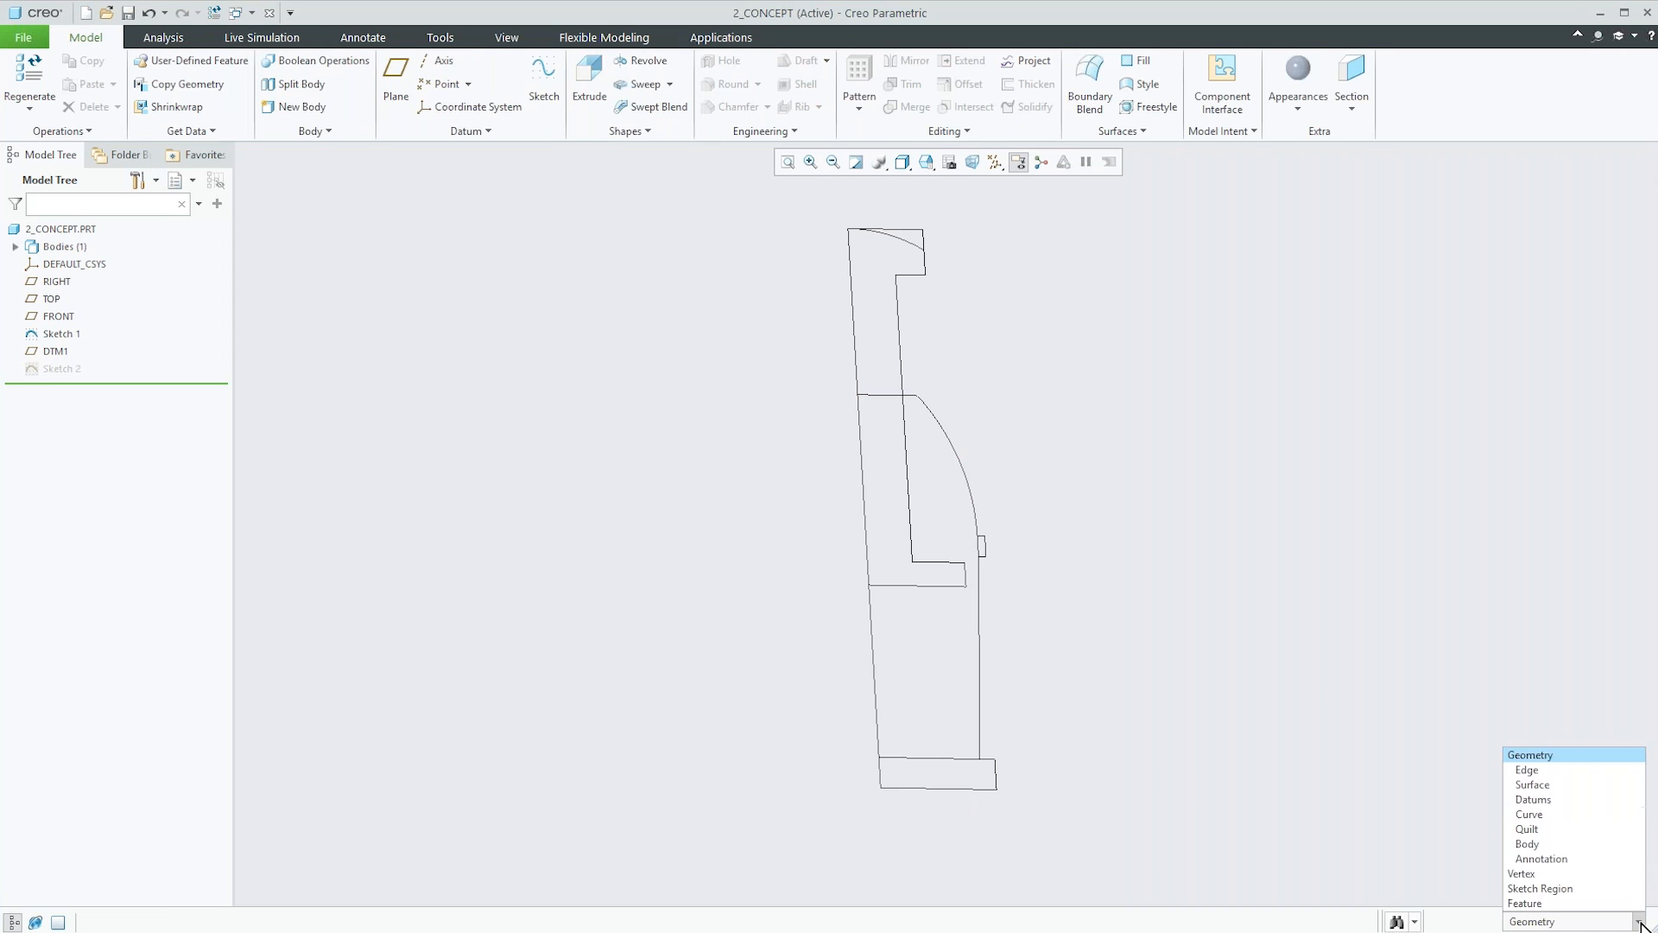
{"action": "left_click", "coordinate": [1593, 888]}
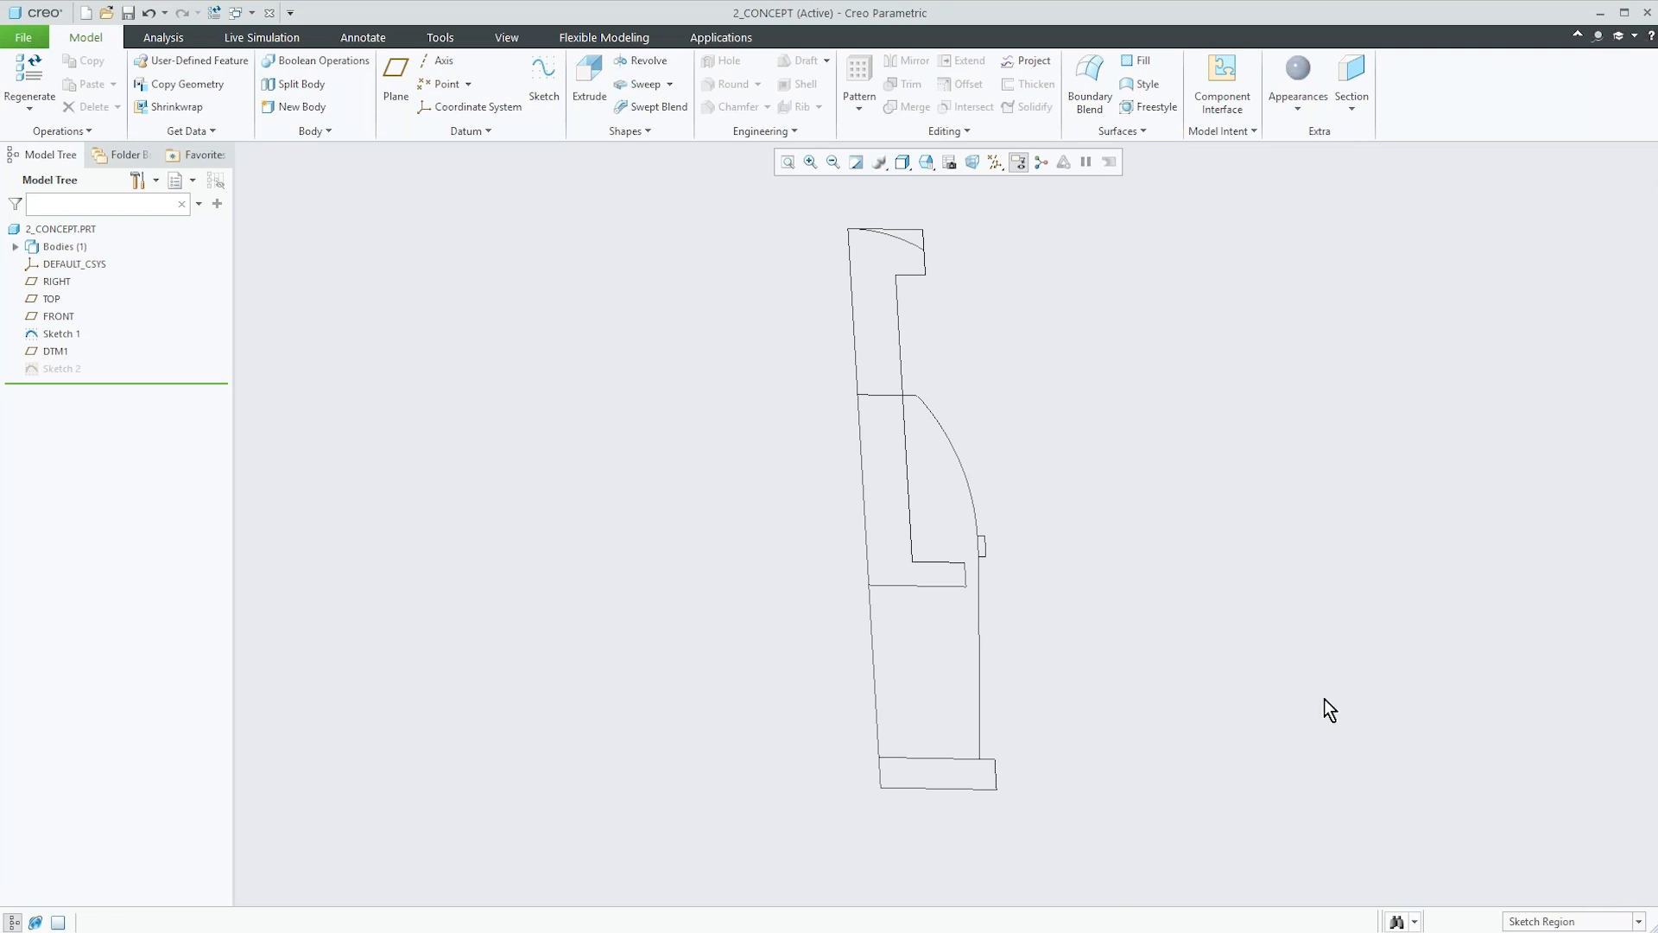
{"action": "left_click", "coordinate": [946, 783]}
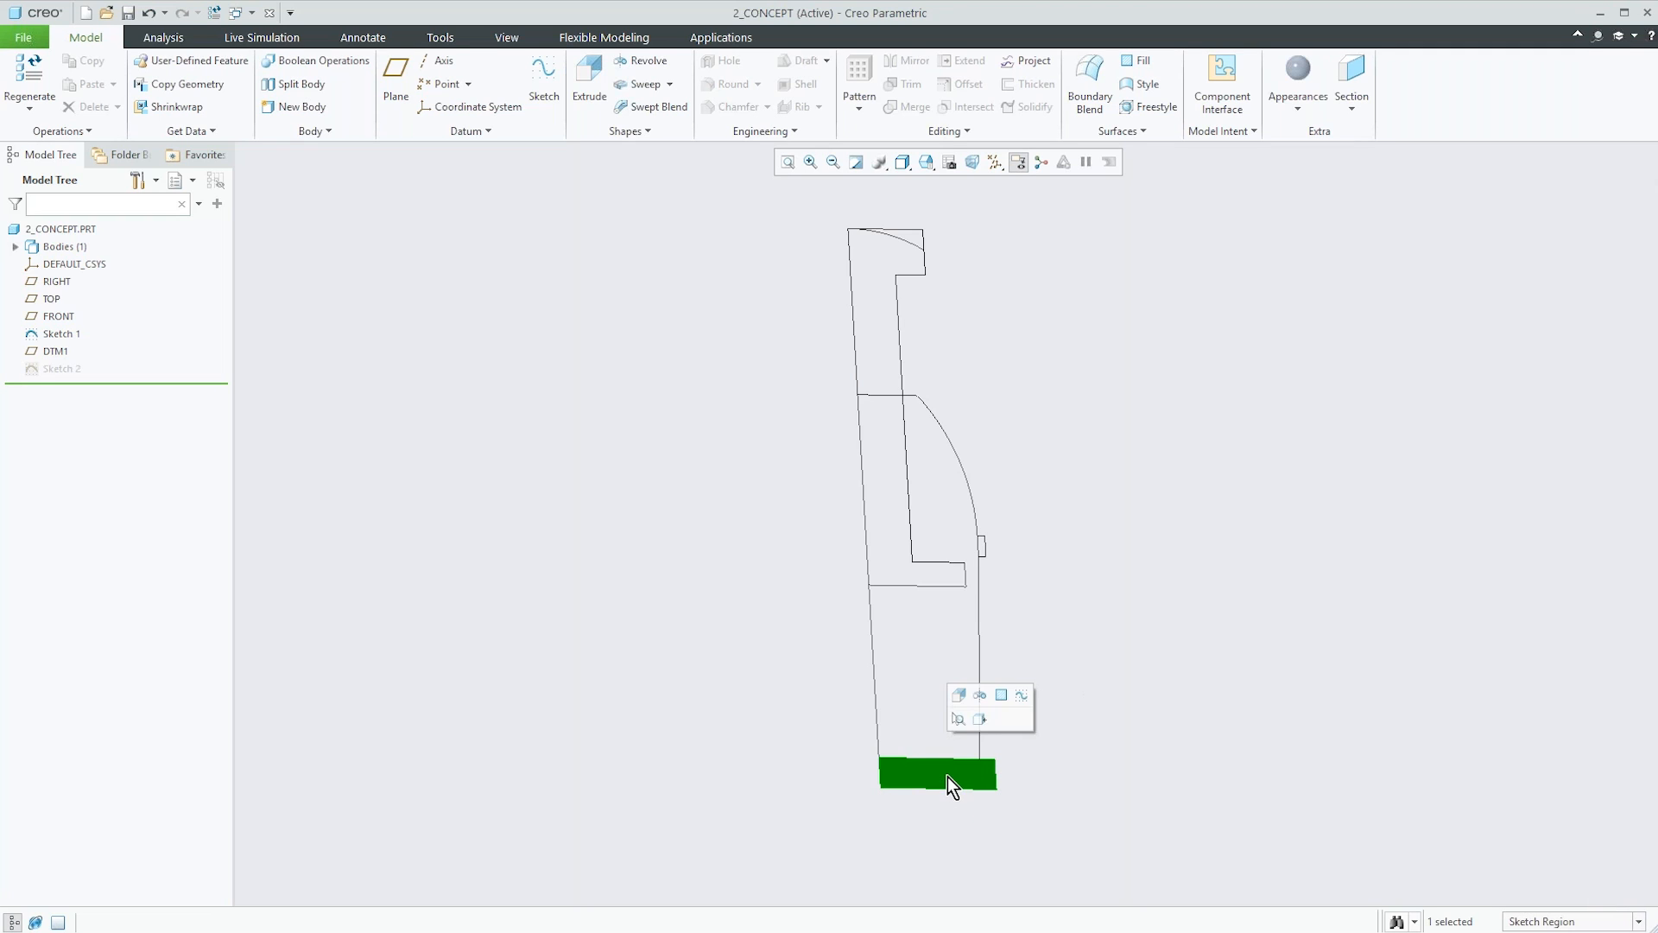
{"action": "left_click", "coordinate": [644, 63]}
{"action": "left_click", "coordinate": [851, 292]}
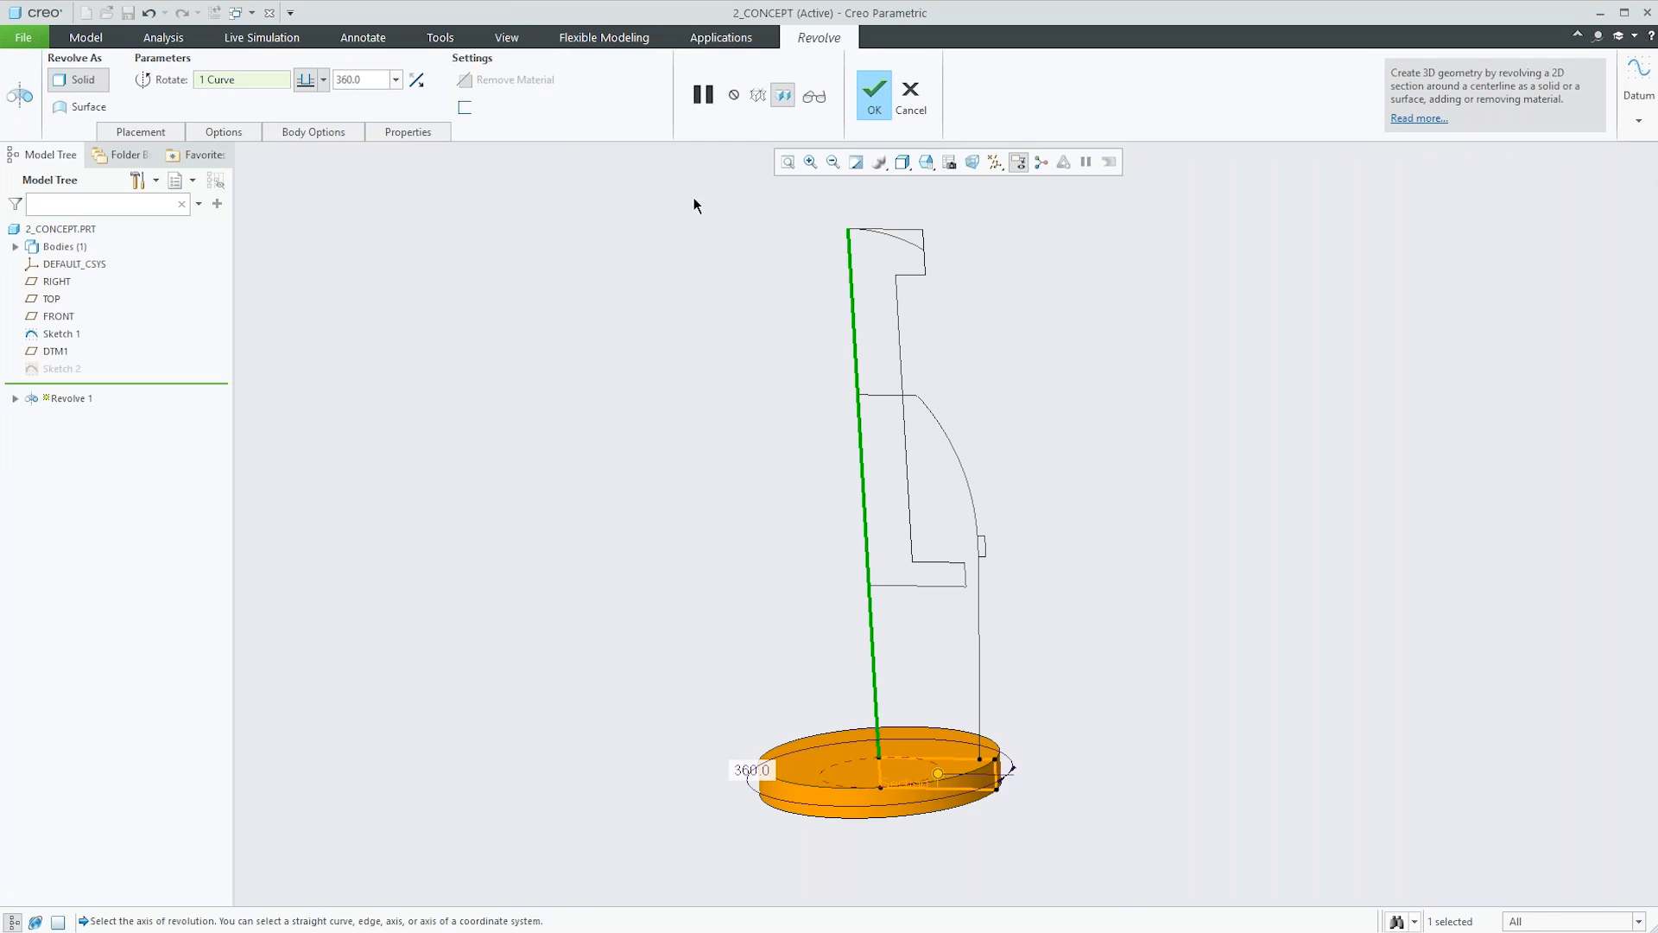
{"action": "left_click", "coordinate": [868, 93]}
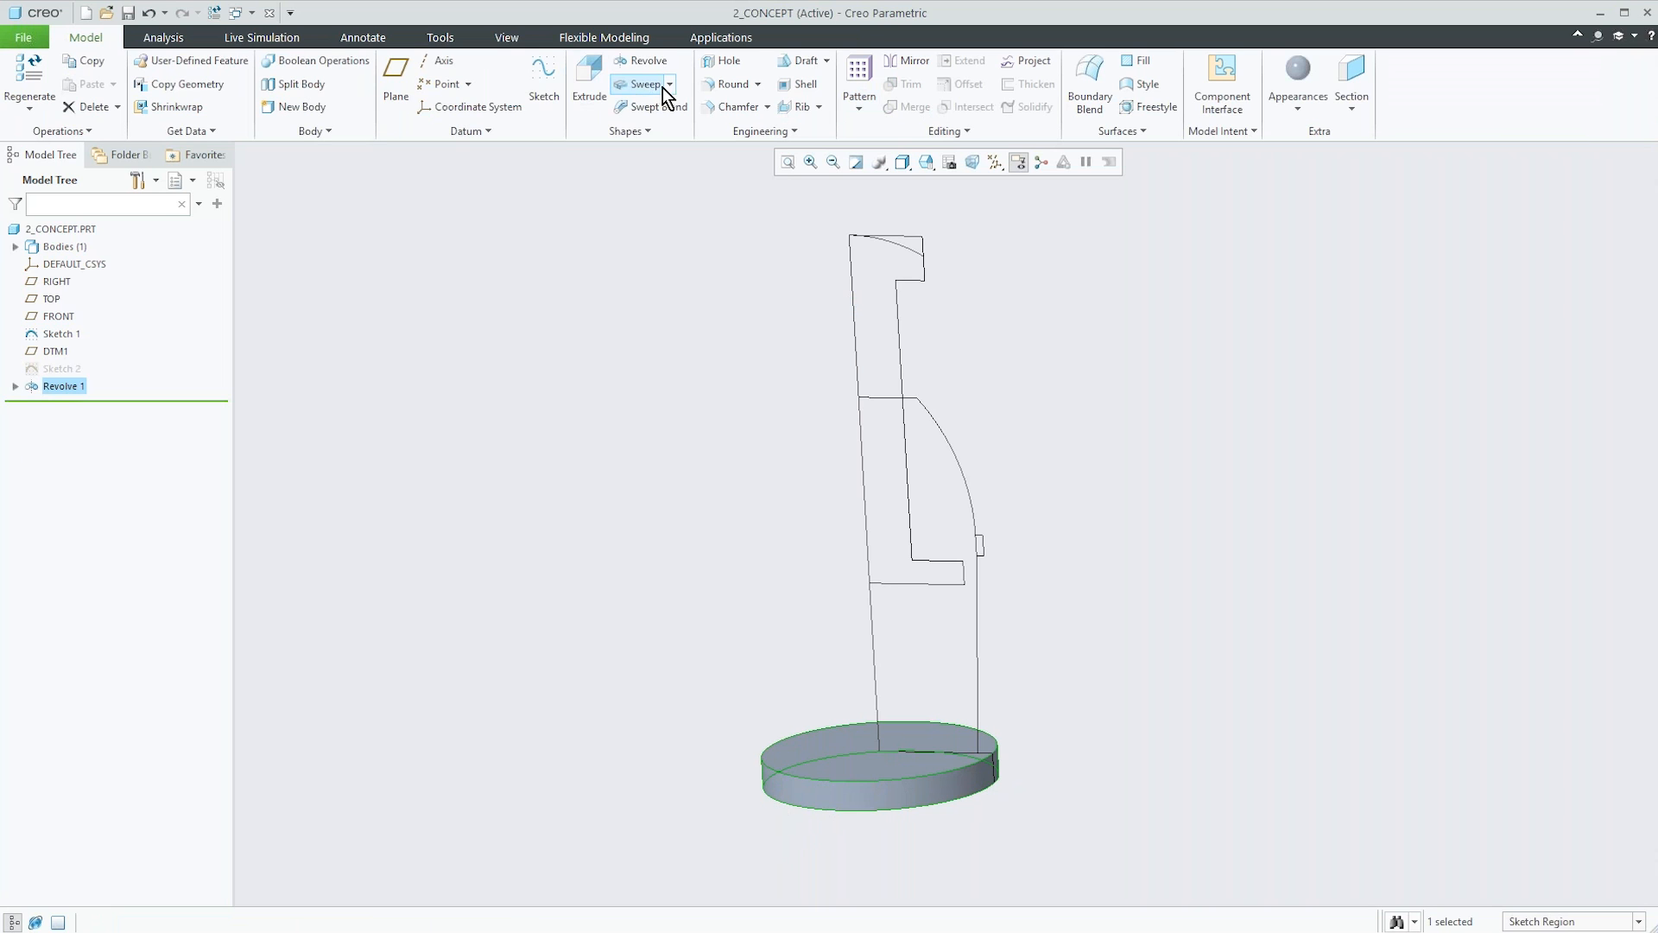
Round the upper outer edge of the revolved base with a 0.25 radius.
{"action": "left_click", "coordinate": [711, 89]}
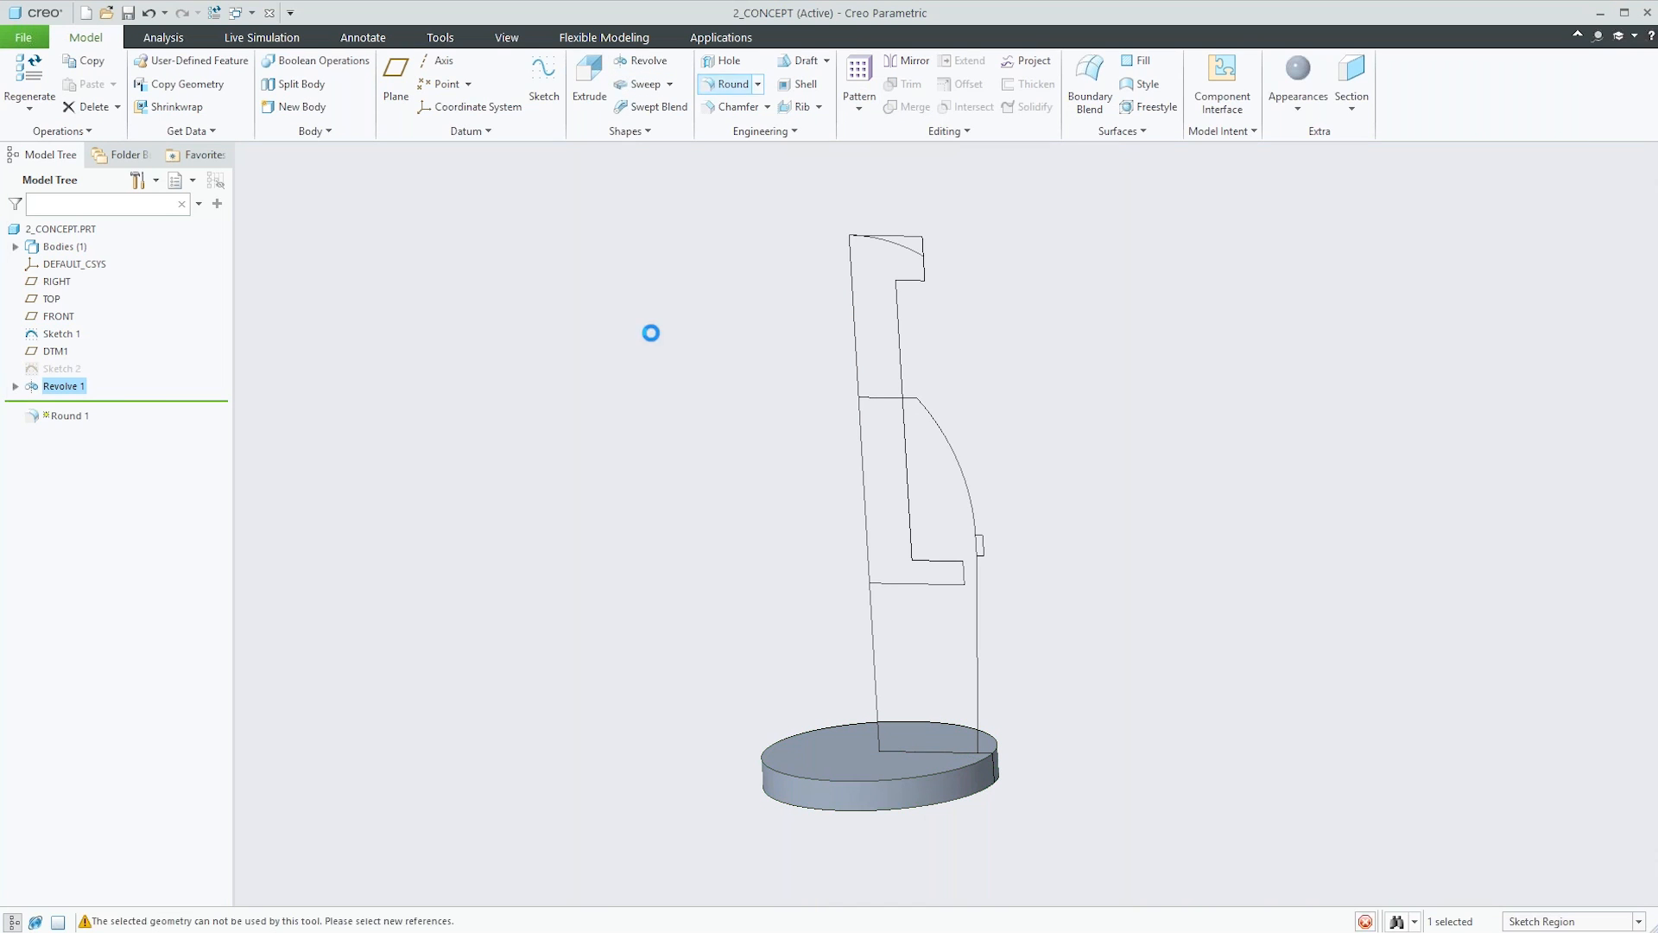
{"action": "left_click", "coordinate": [843, 780]}
{"action": "left_click_drag", "start_coordinate": [846, 789], "coordinate": [846, 795]}
{"action": "double_click", "coordinate": [923, 753]}
{"action": "type", "text": "."}
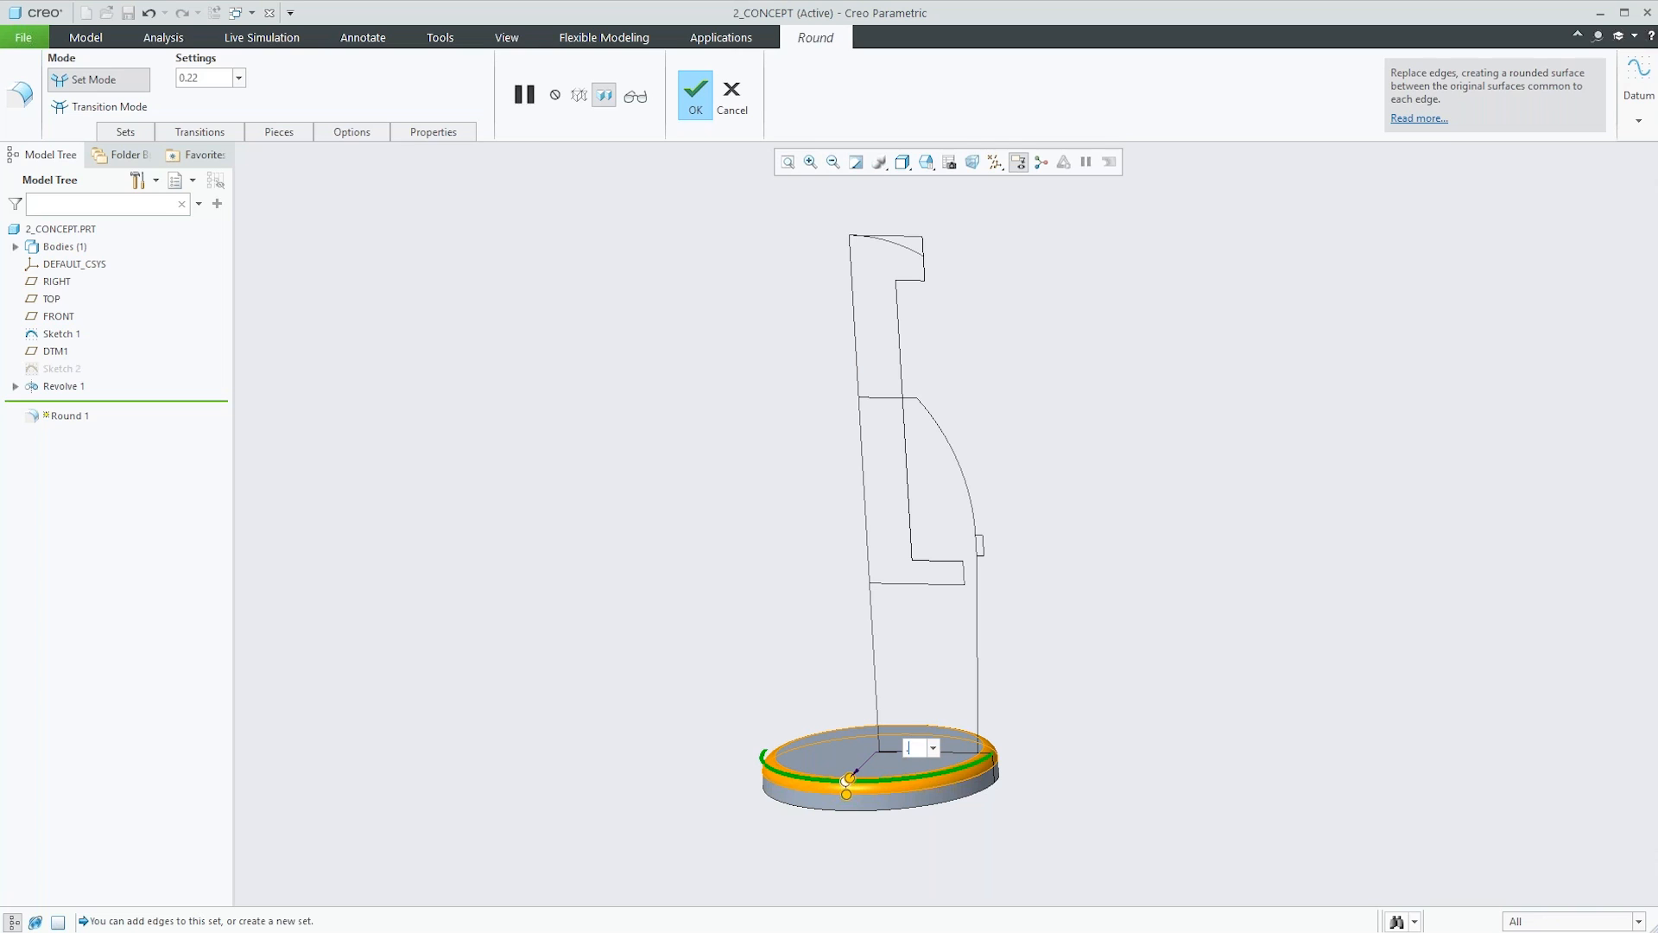
{"action": "type", "text": "25"}
{"action": "key", "text": "Return"}
{"action": "left_click", "coordinate": [695, 95]}
Shell the base with a wall thickness of 0.25, removing its flat upper face.
{"action": "left_click", "coordinate": [795, 86]}
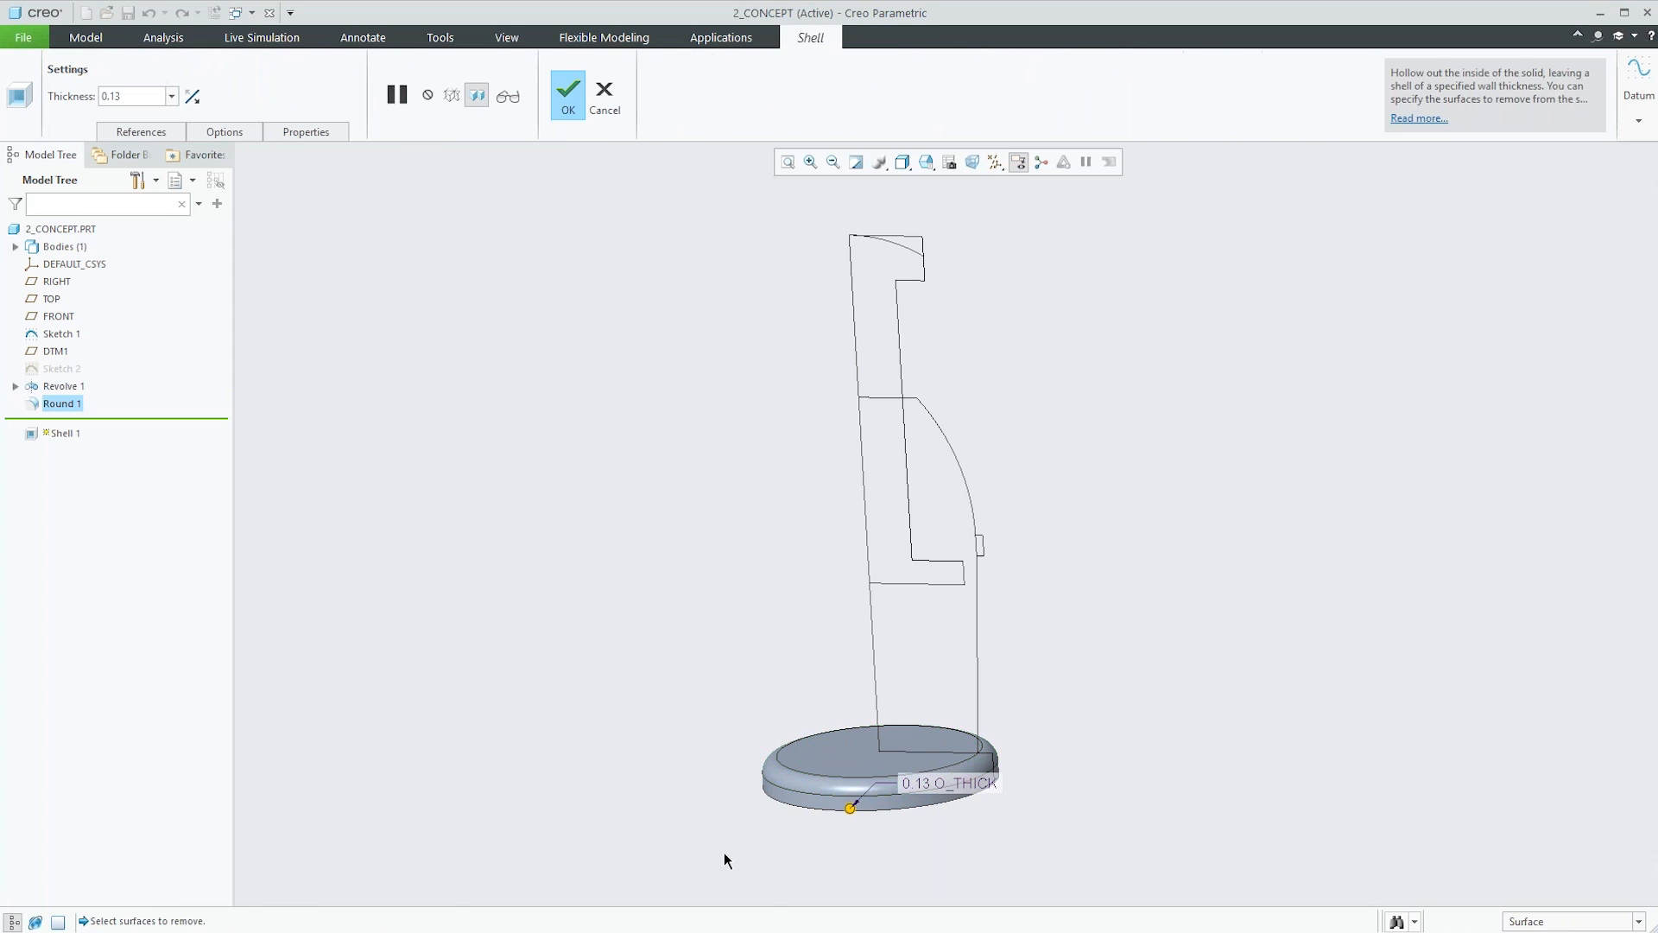
{"action": "left_click", "coordinate": [822, 750]}
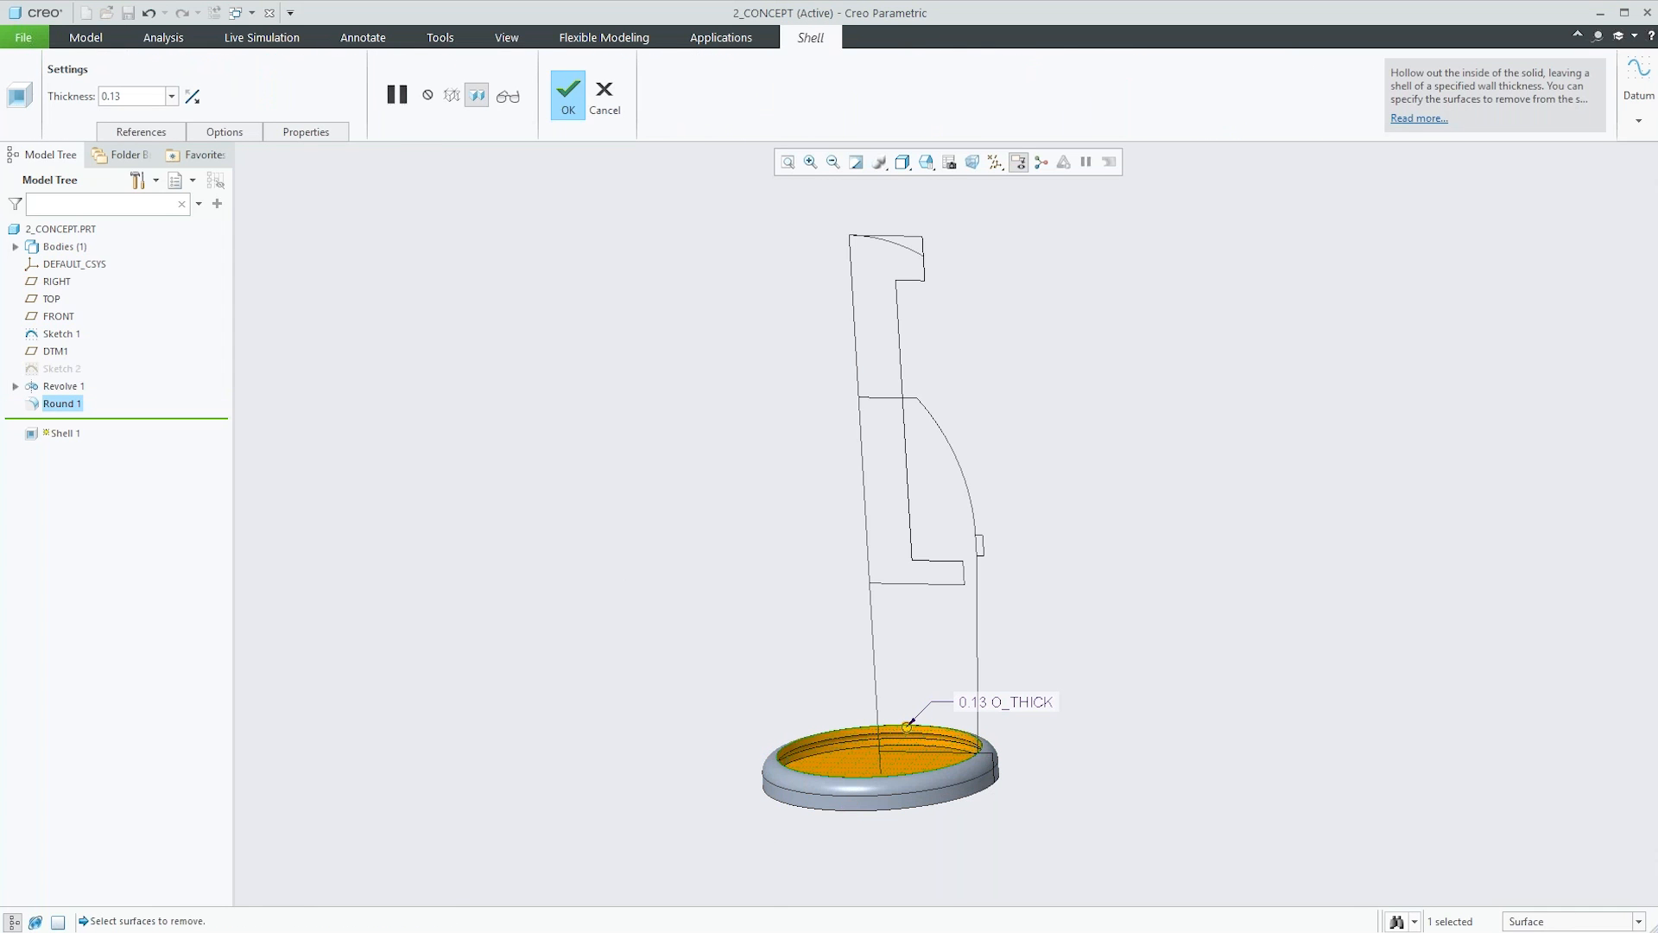
{"action": "double_click", "coordinate": [139, 96]}
{"action": "type", "text": ".25"}
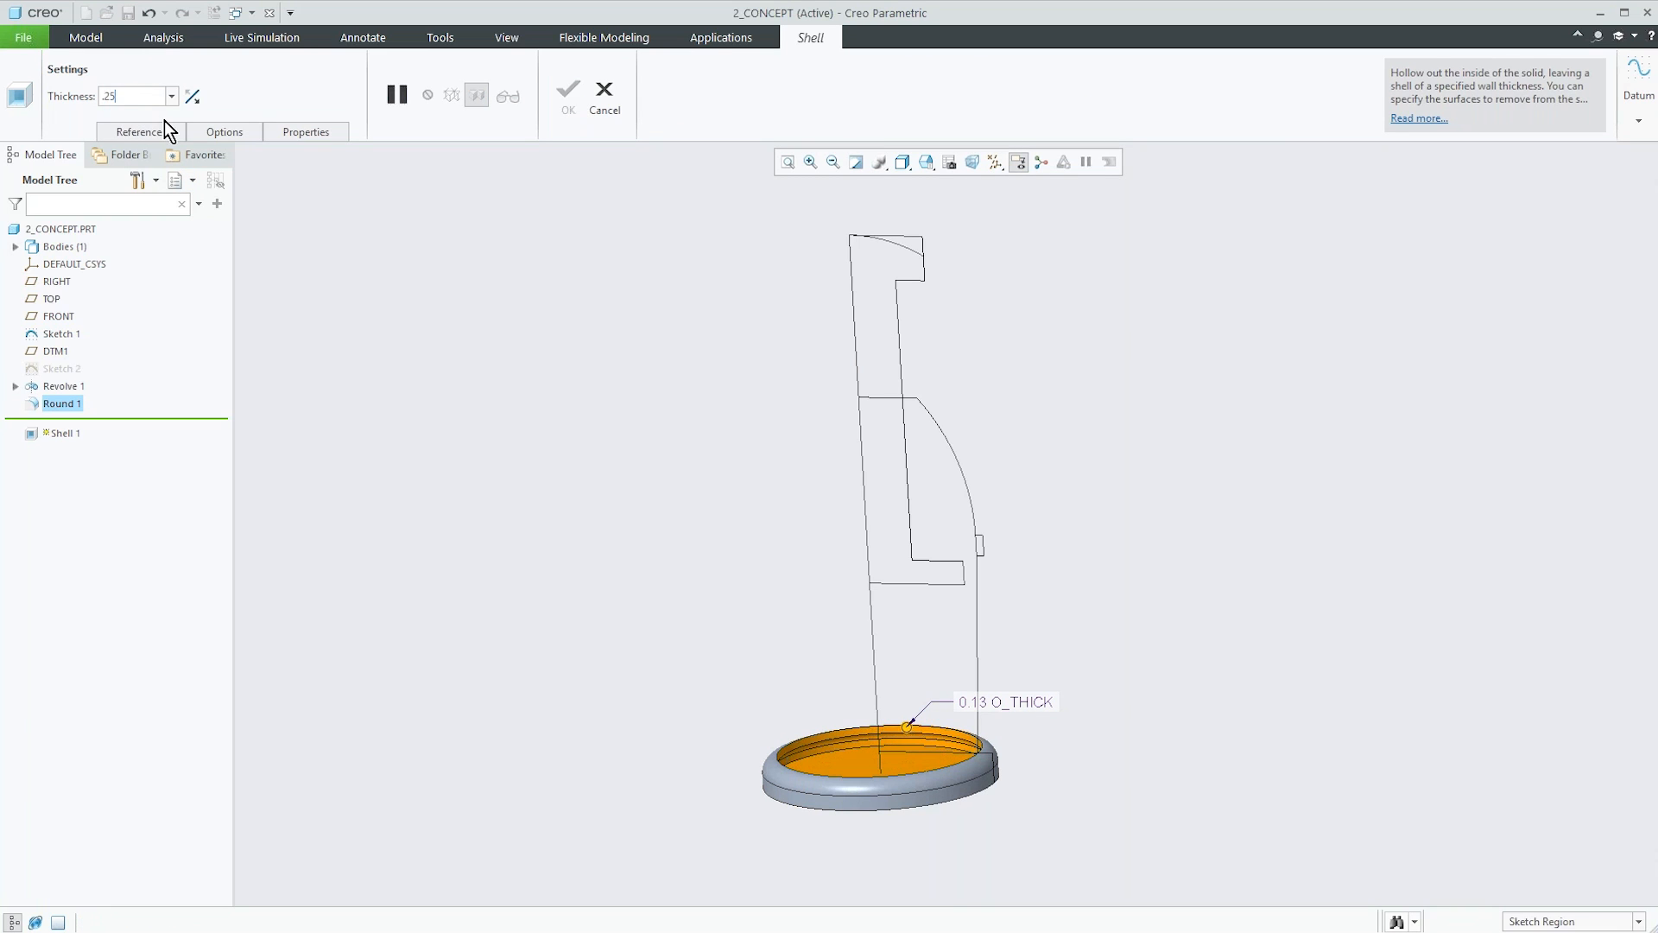
{"action": "key", "text": "Return"}
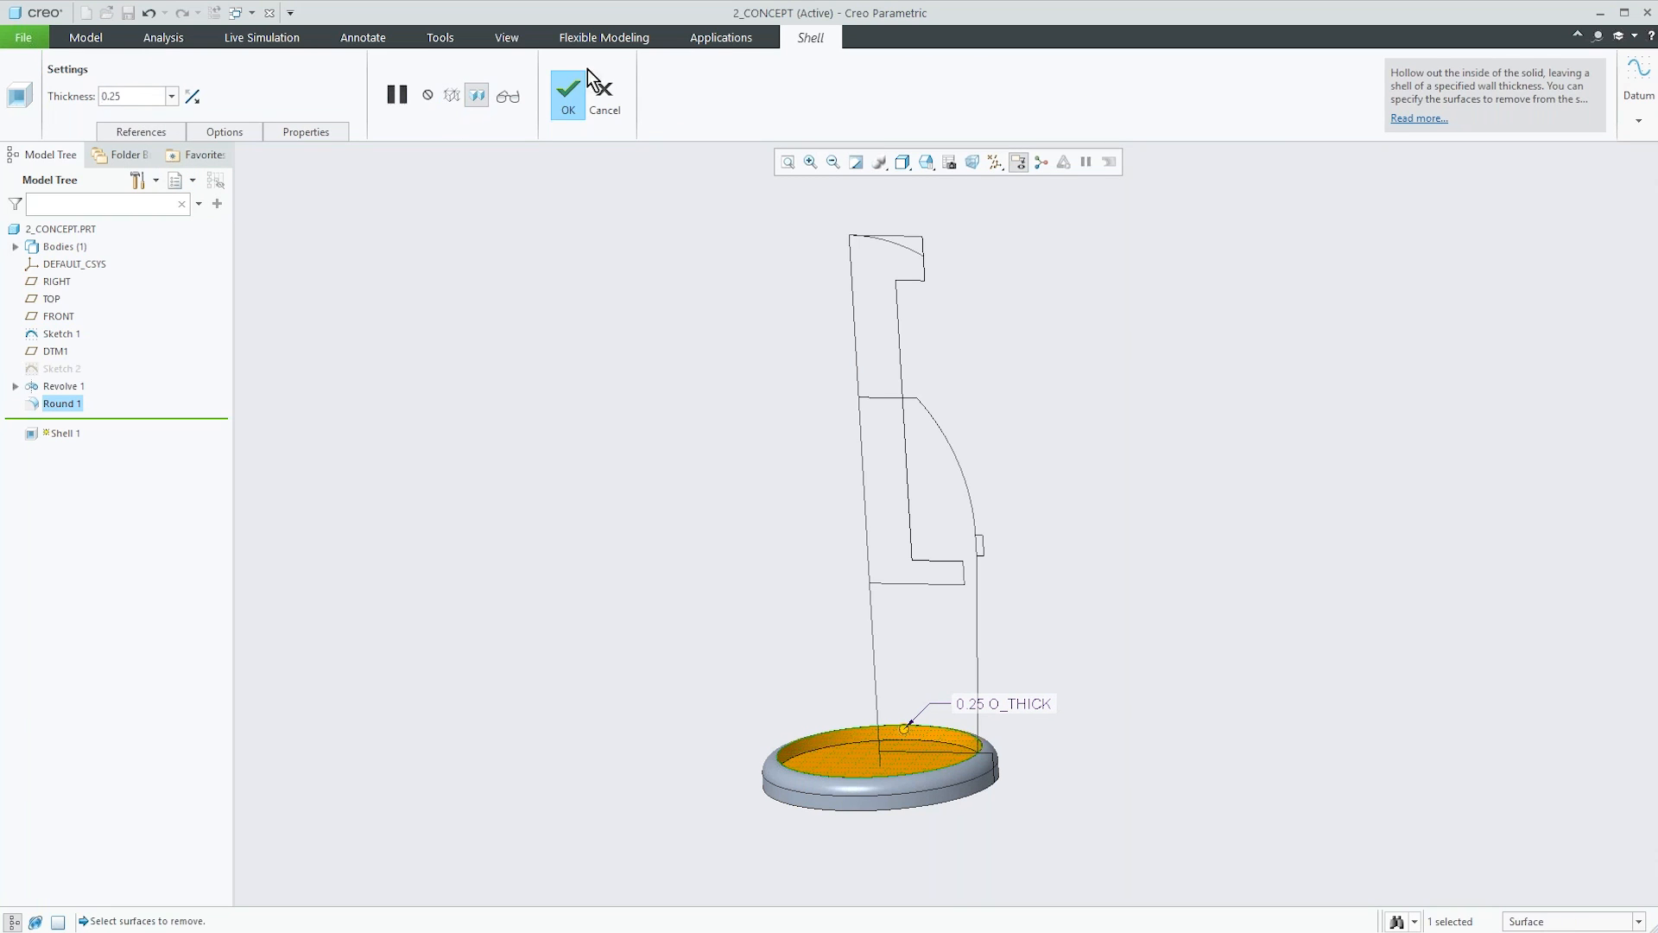
{"action": "left_click", "coordinate": [551, 95]}
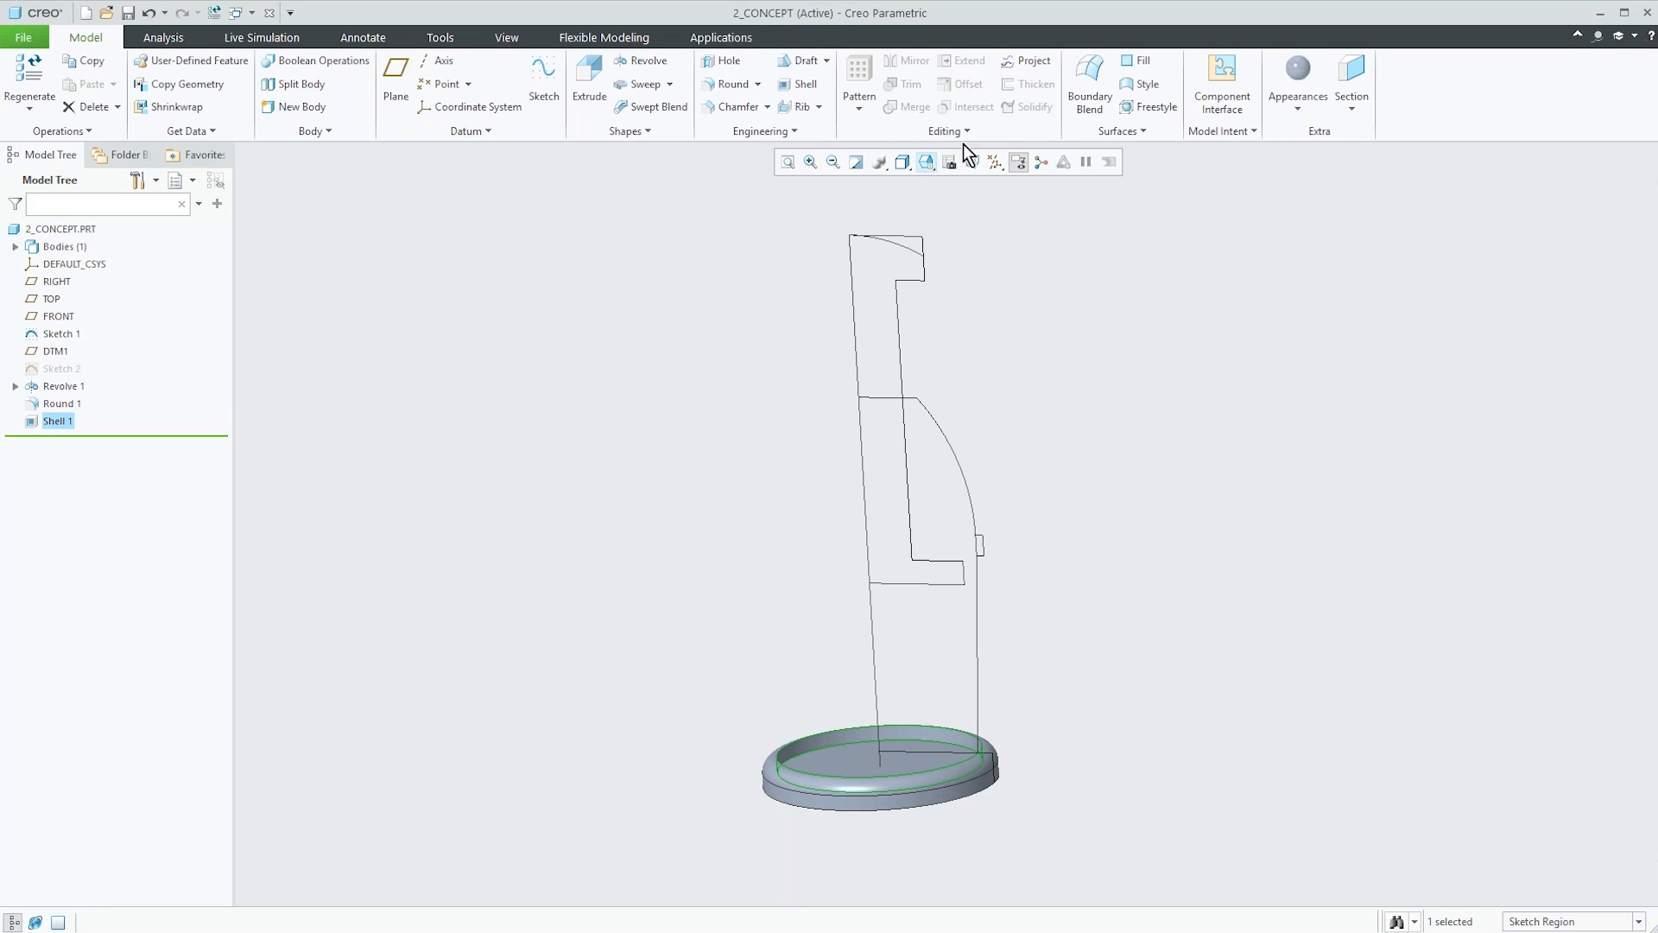
Load the Paint-Spray.dmt appearance library from the Paint folder and make its black paint the active appearance.
{"action": "left_click", "coordinate": [1292, 107]}
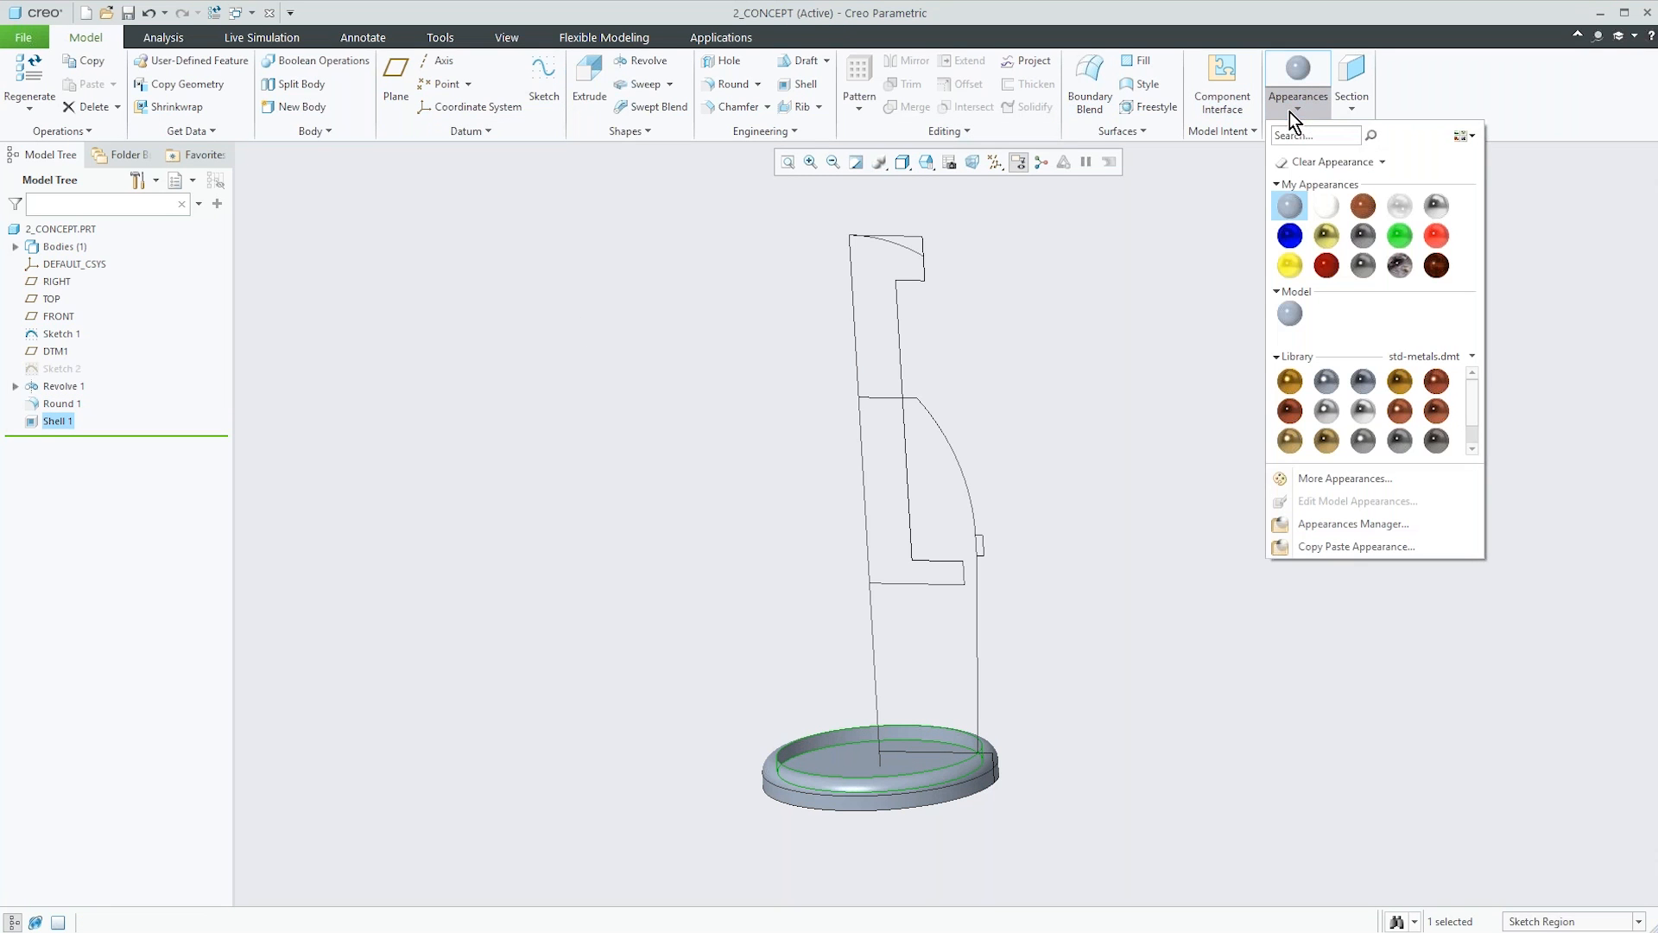
{"action": "left_click", "coordinate": [1472, 356]}
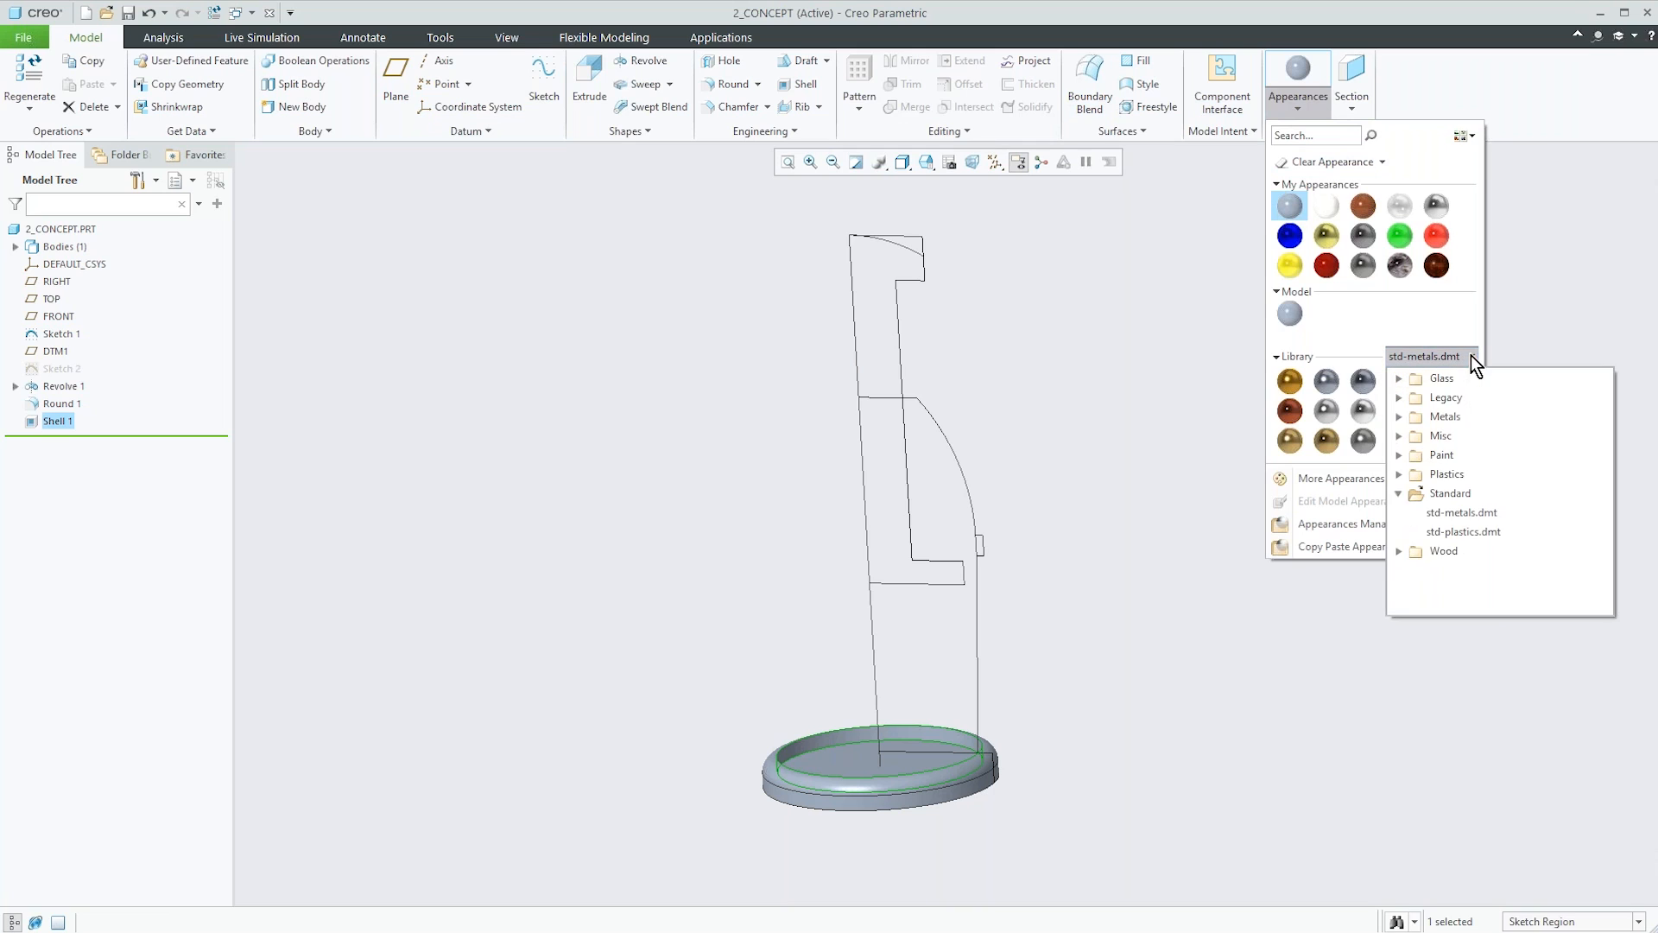
{"action": "left_click", "coordinate": [1448, 456]}
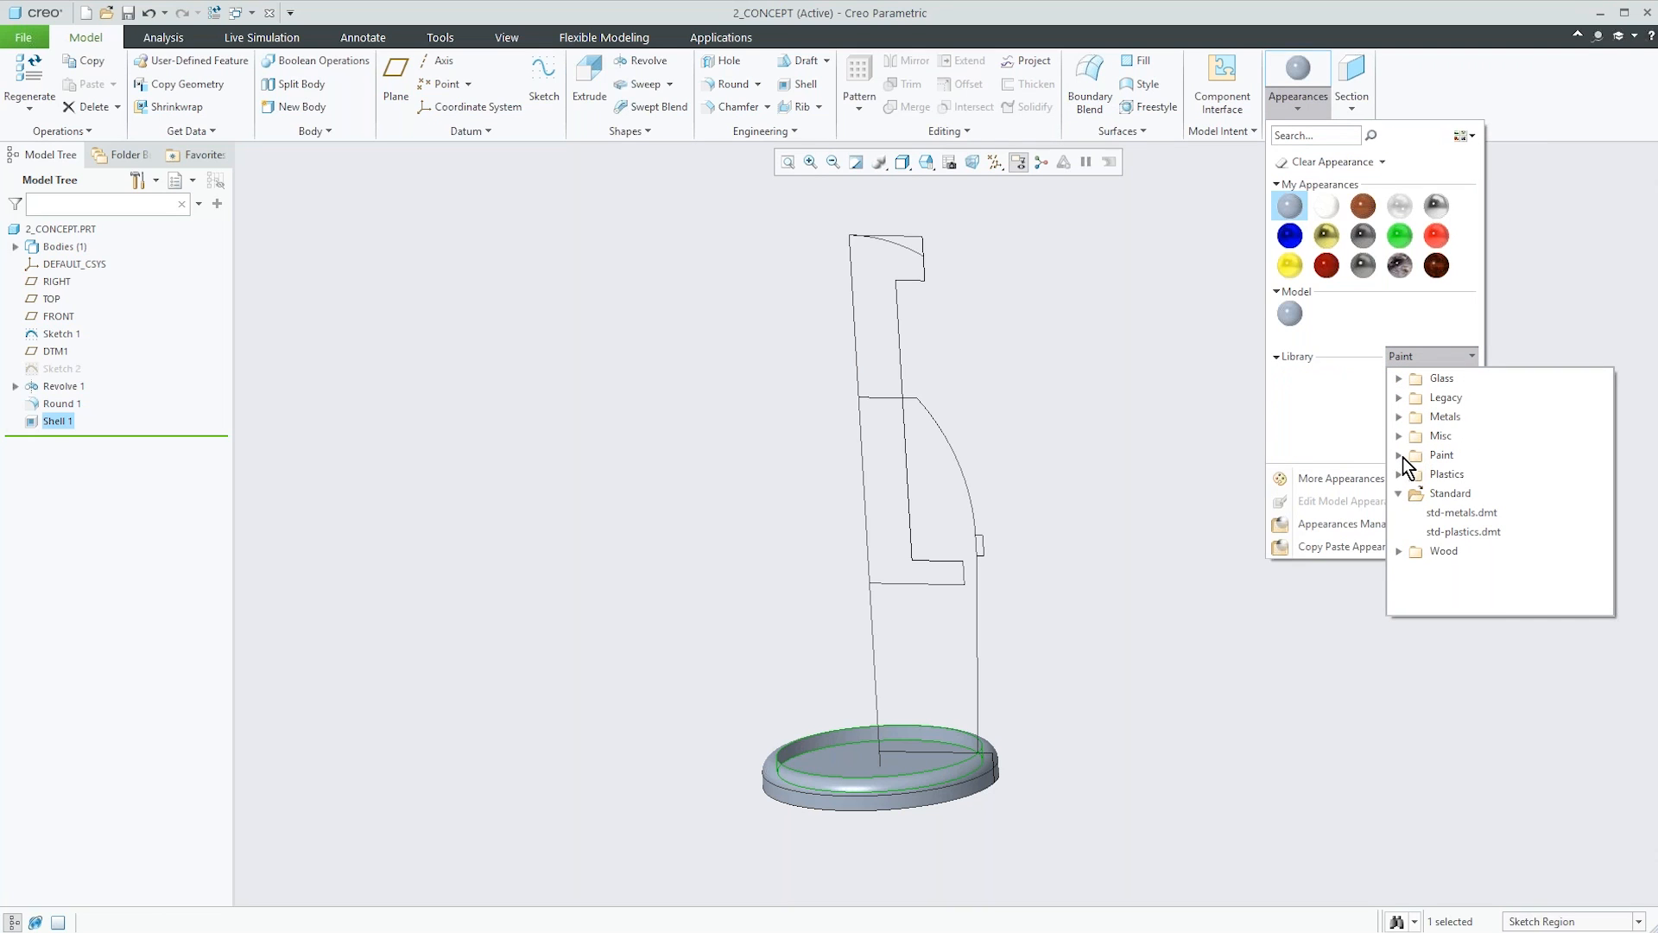
{"action": "left_click", "coordinate": [1399, 456]}
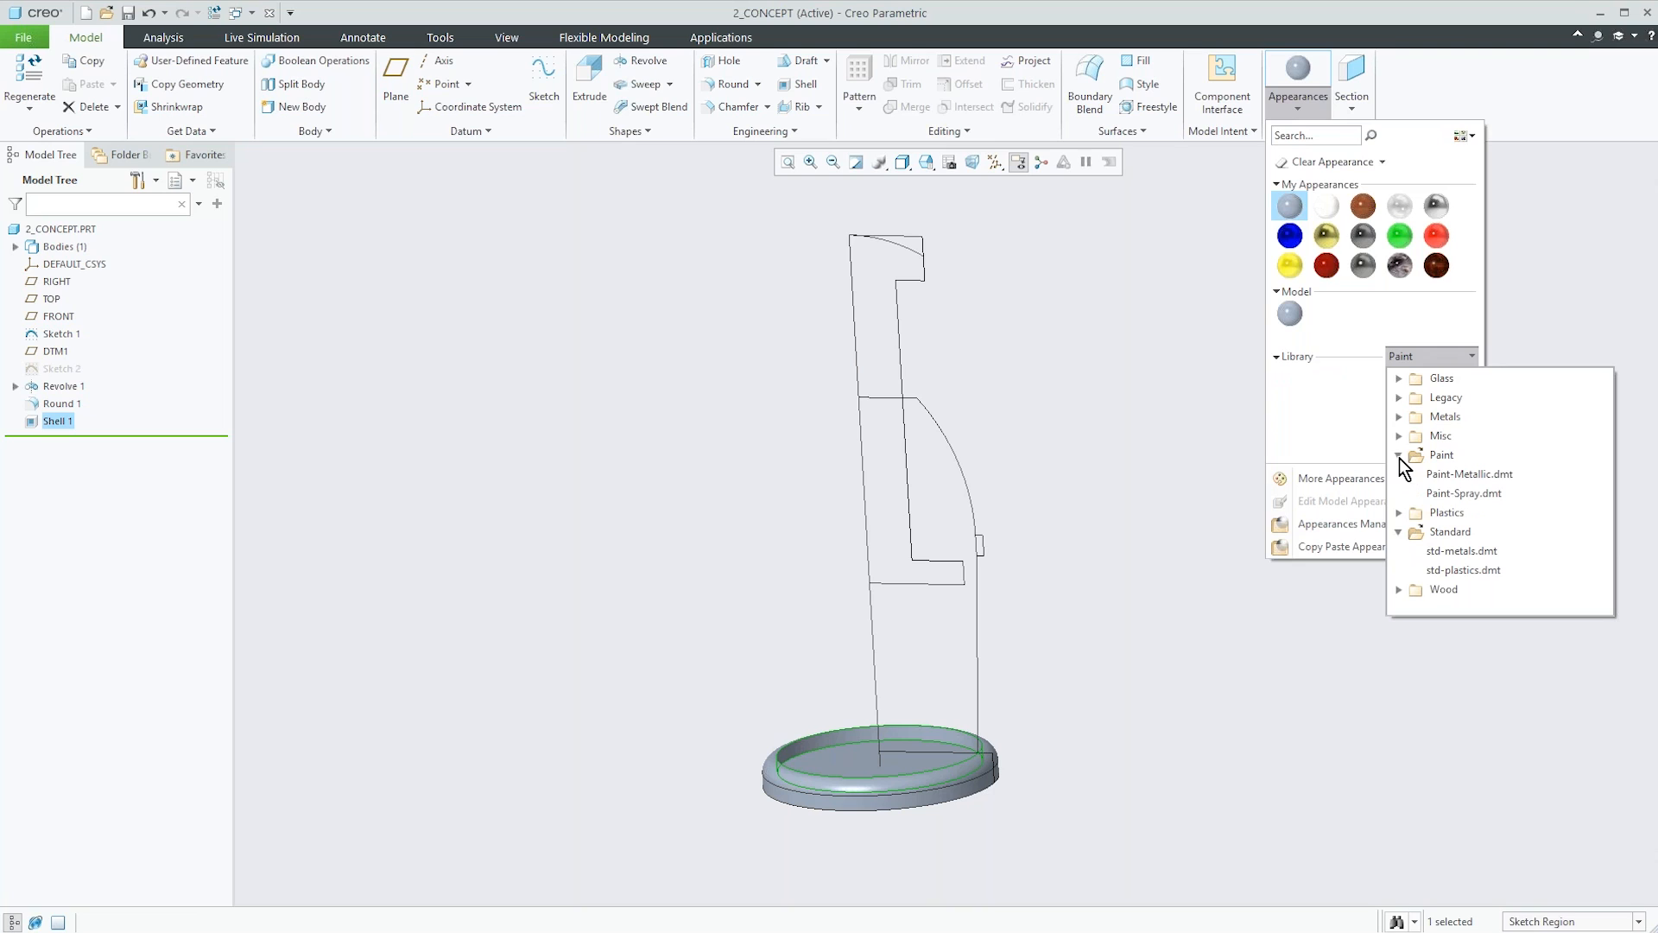
{"action": "left_click", "coordinate": [1454, 494]}
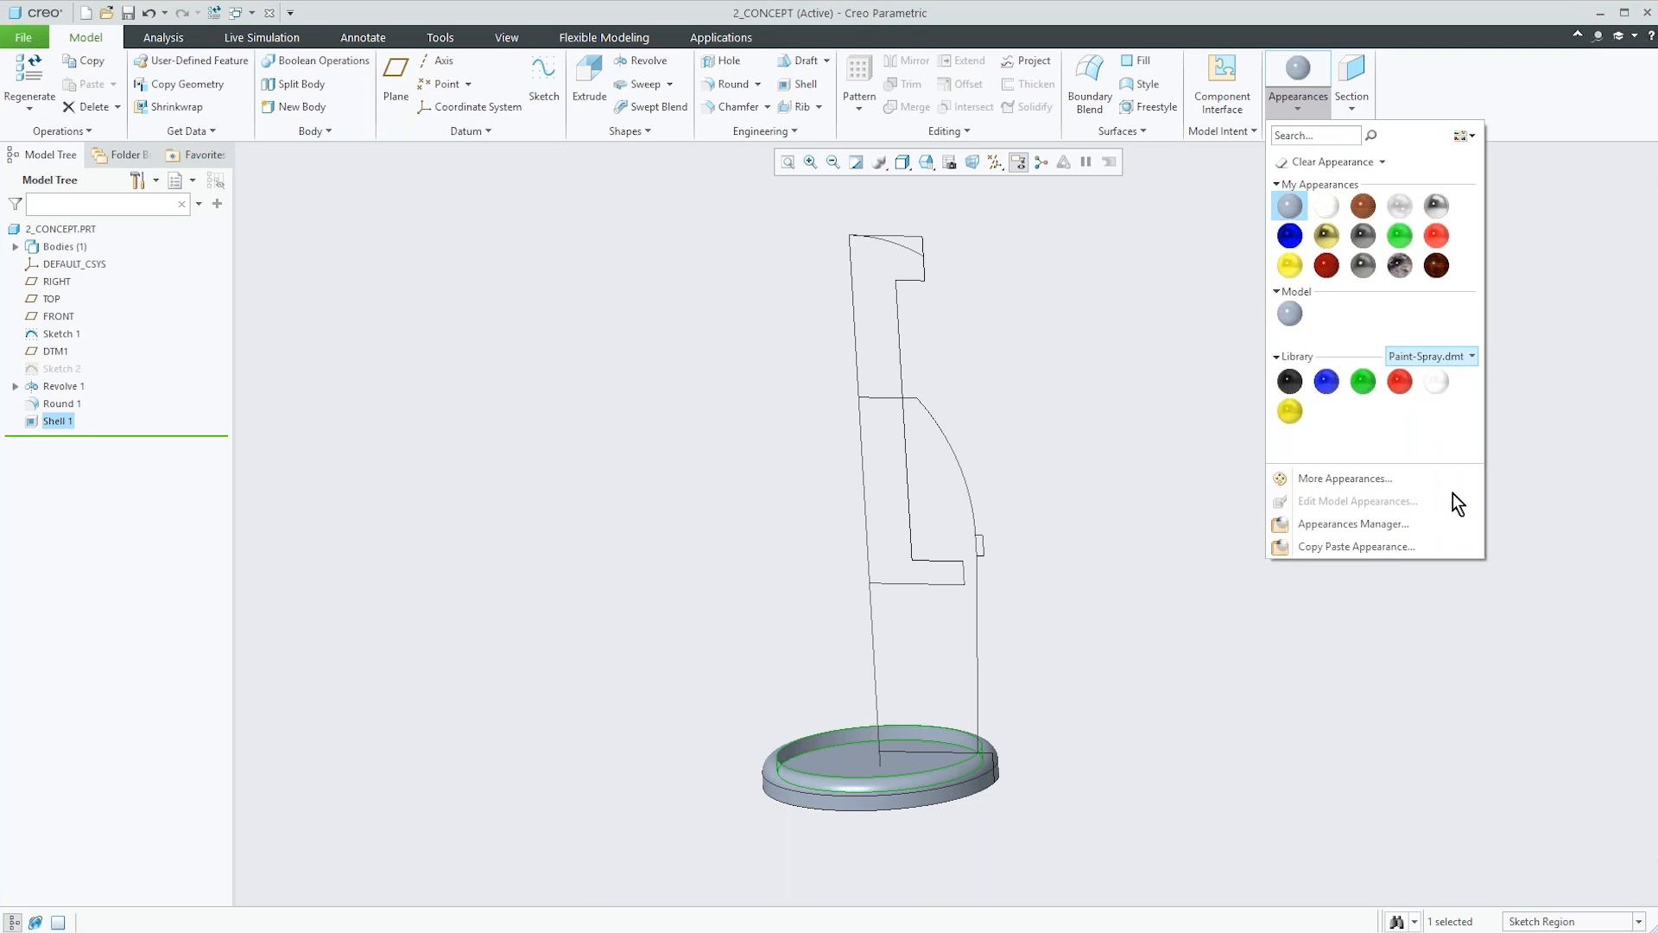
{"action": "left_click", "coordinate": [1291, 382]}
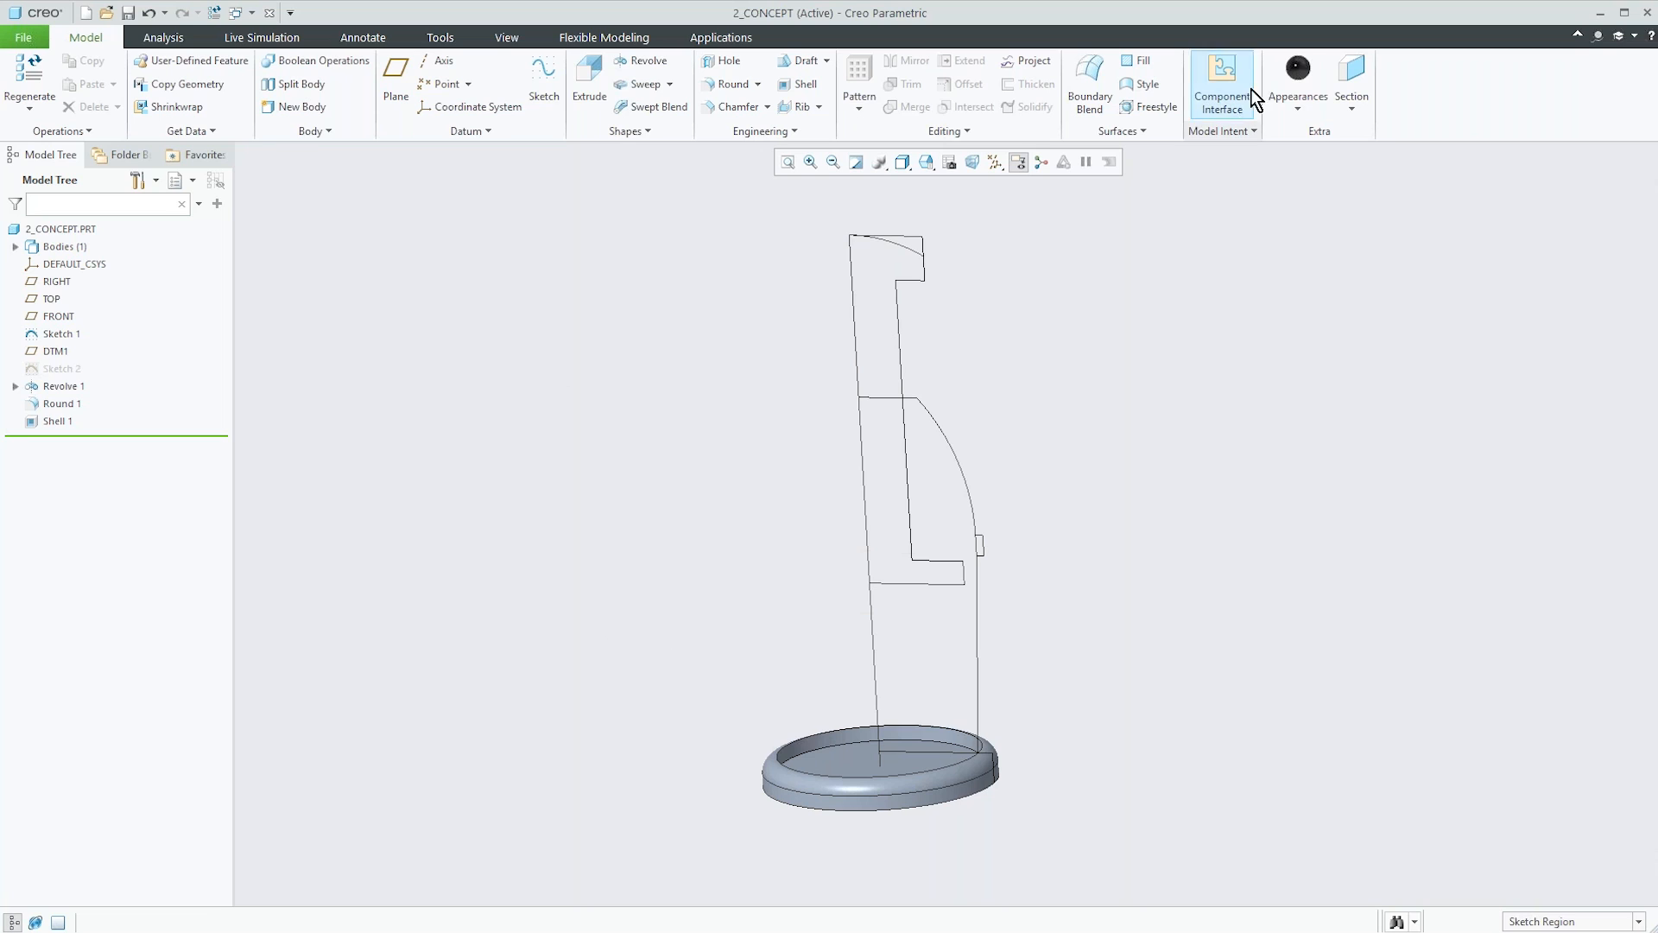
Apply the black paint appearance to the whole of Body 1.
{"action": "left_click", "coordinate": [1299, 74]}
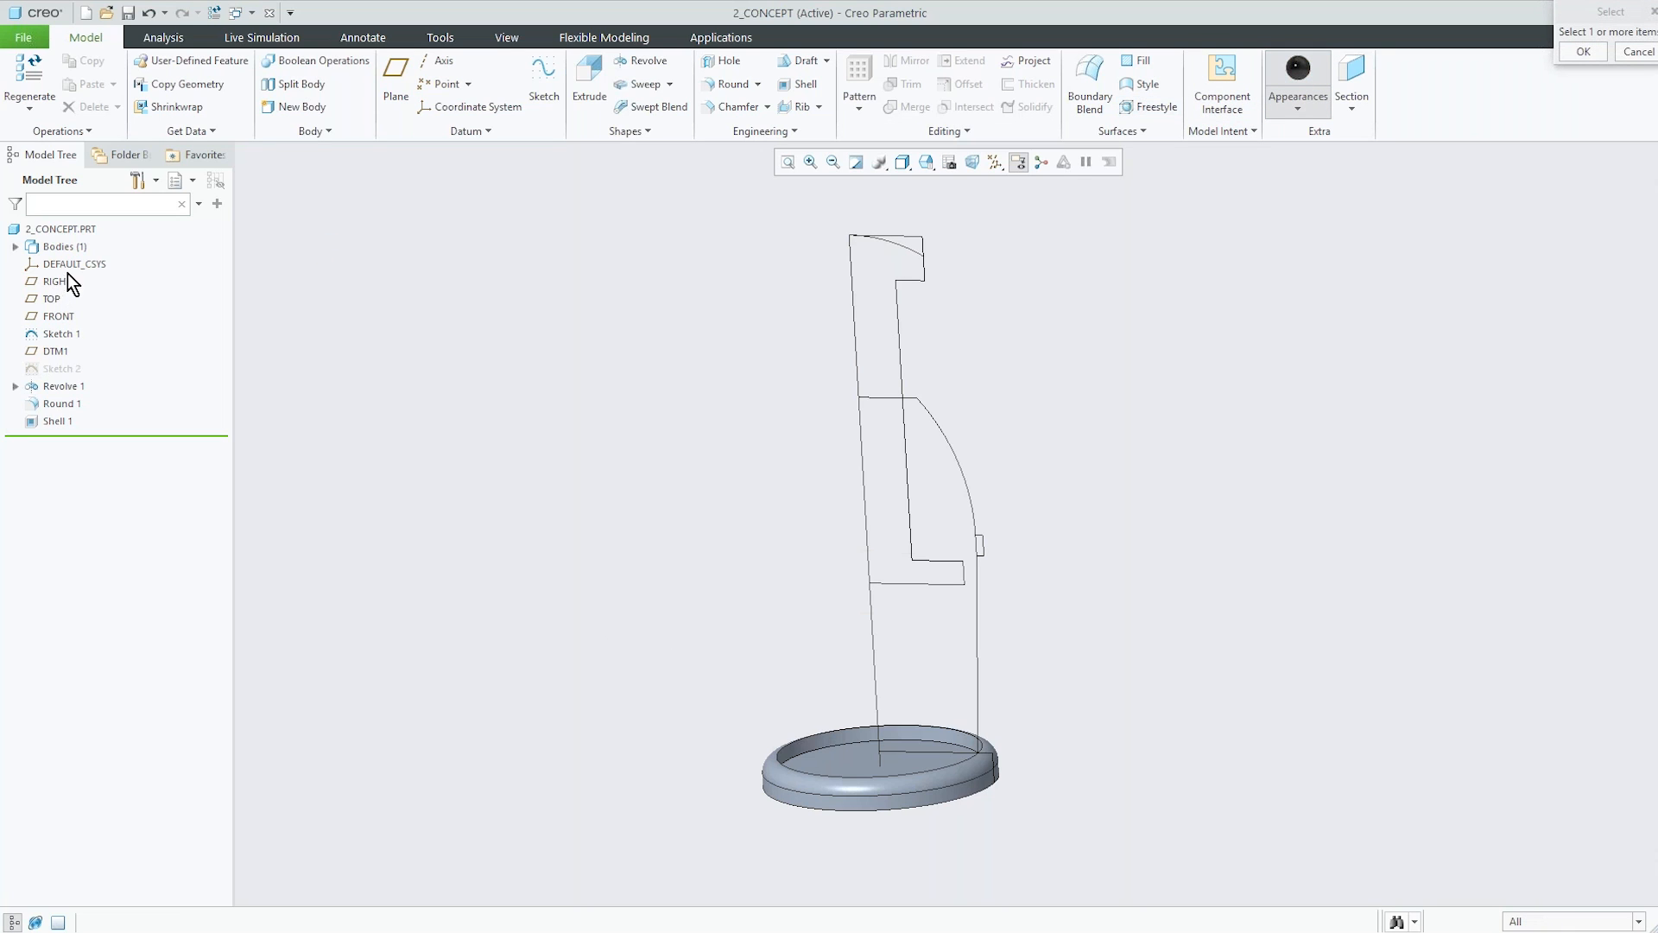
{"action": "left_click", "coordinate": [15, 246]}
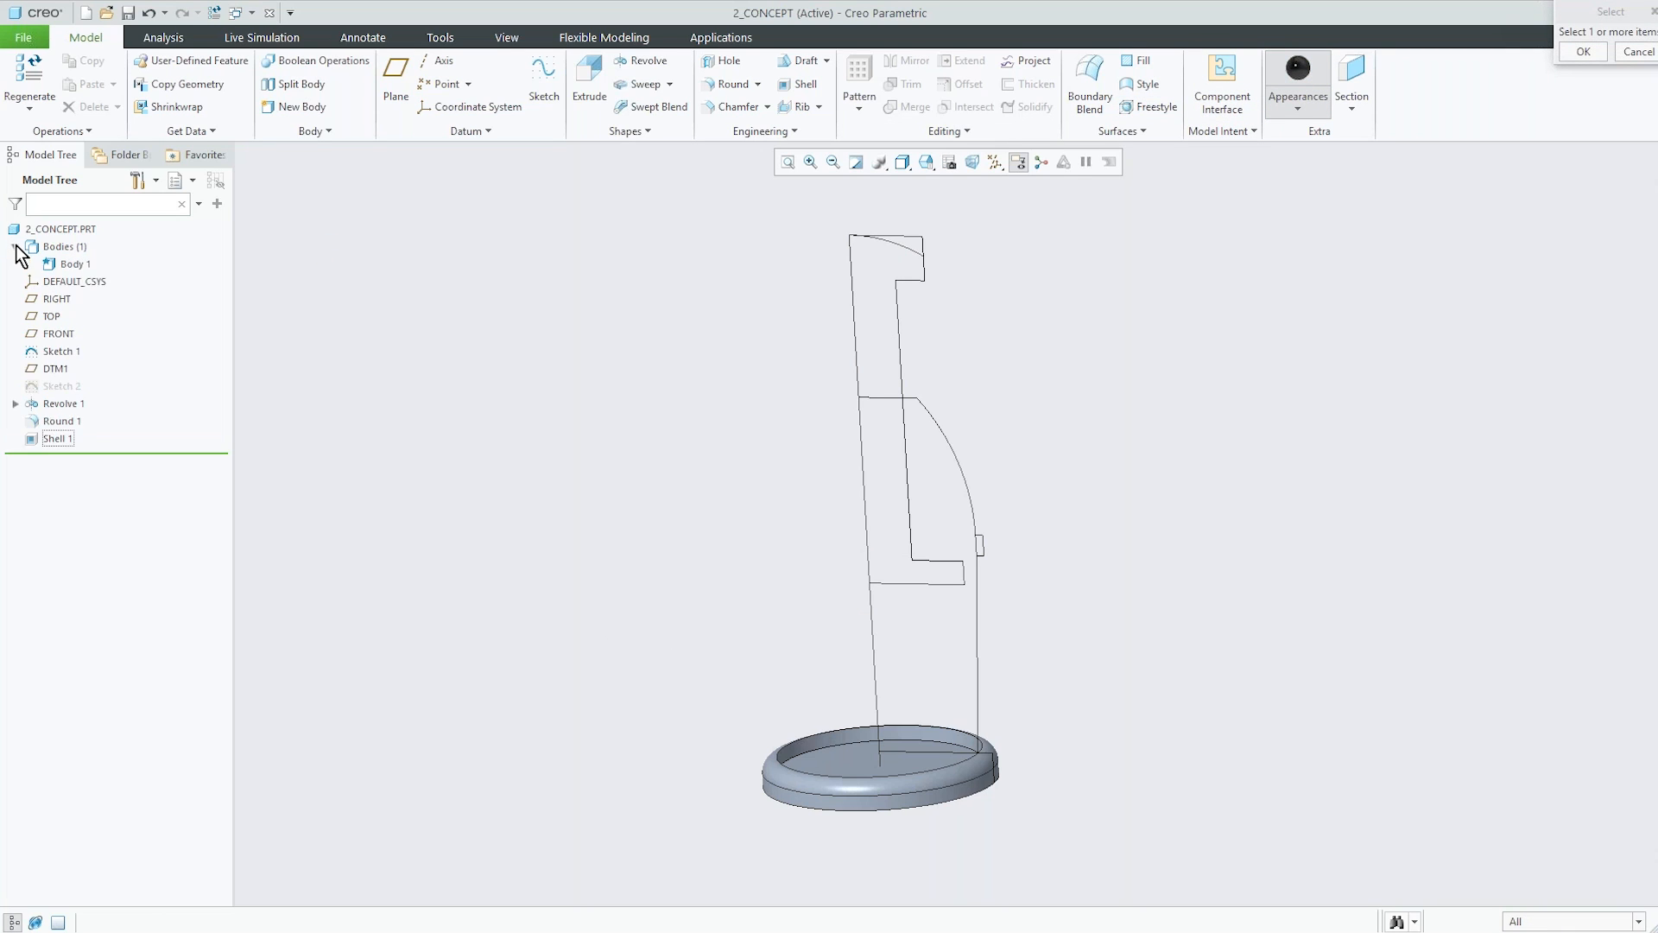
{"action": "left_click", "coordinate": [83, 261]}
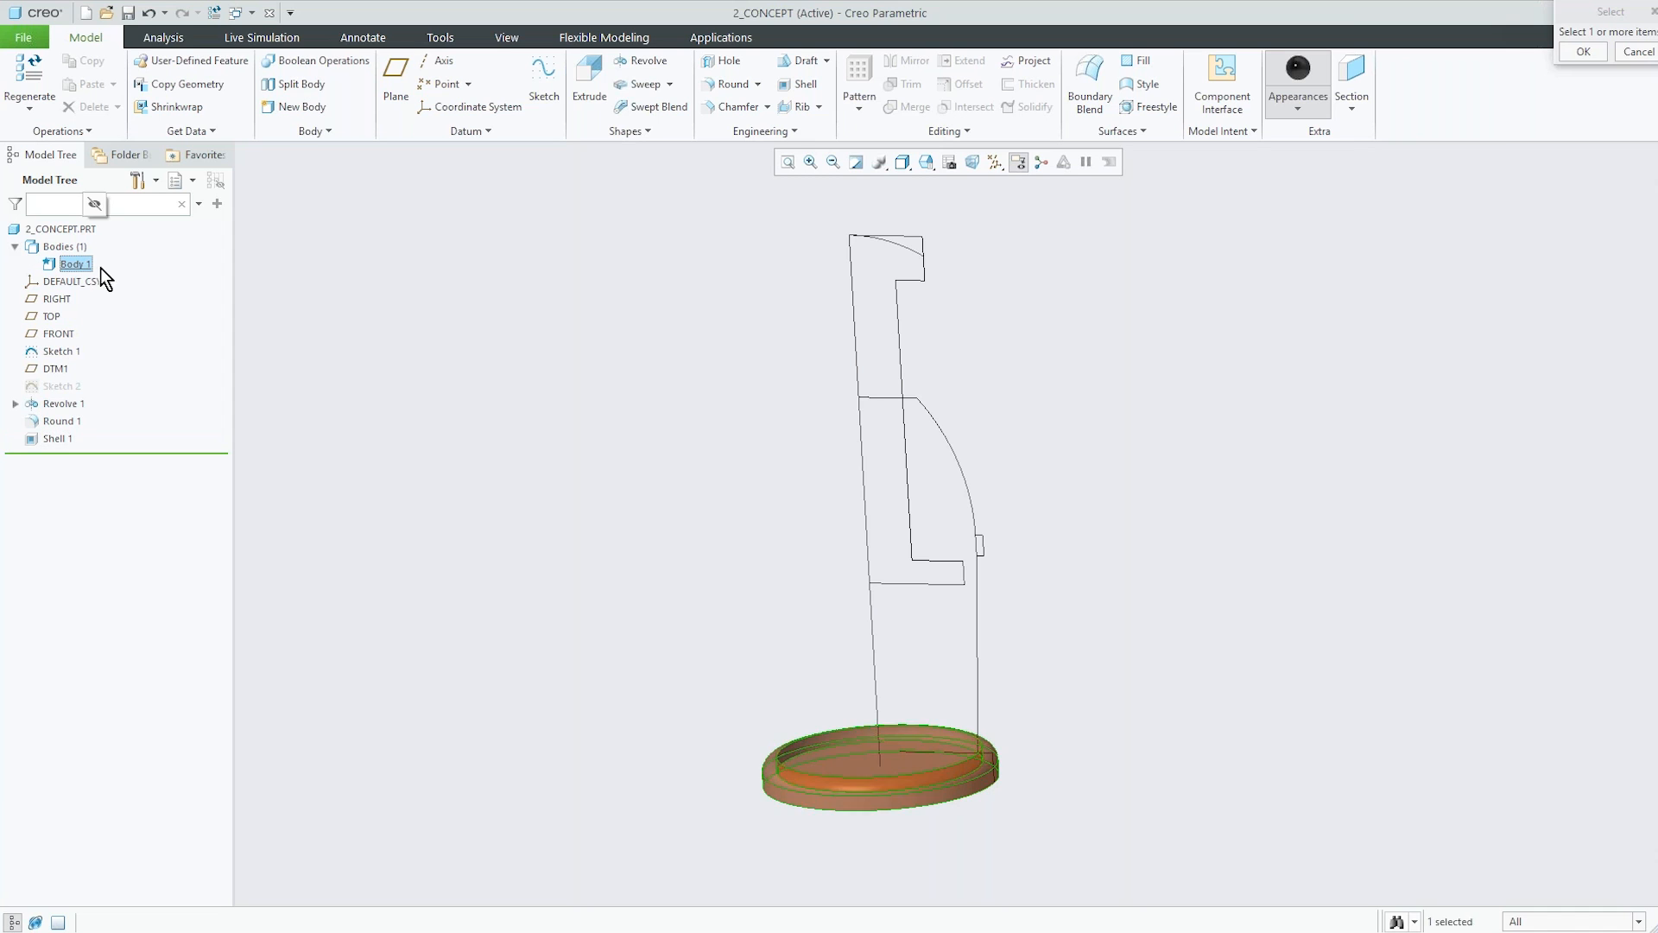
{"action": "middle_click", "coordinate": [557, 525]}
{"action": "middle_click_drag", "start_coordinate": [558, 525], "coordinate": [579, 539]}
{"action": "scroll", "coordinate": [578, 539], "scroll_direction": "up", "scroll_amount": 2}
{"action": "scroll", "coordinate": [707, 682], "scroll_direction": "down", "scroll_amount": 5}
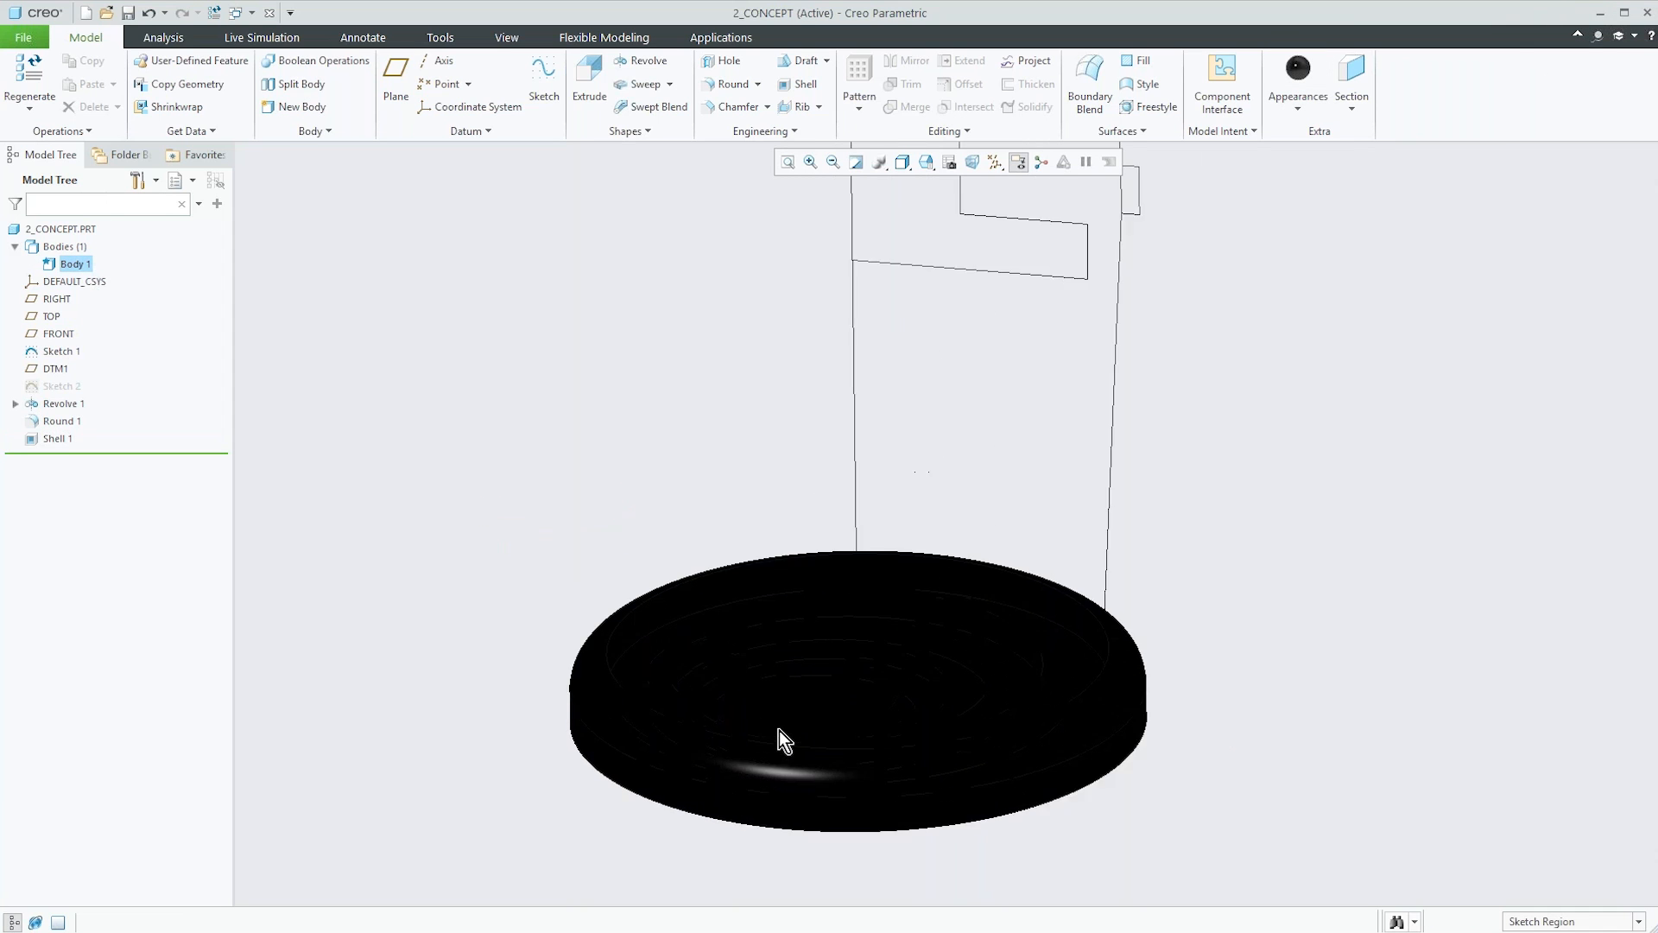
{"action": "scroll", "coordinate": [720, 688], "scroll_direction": "up", "scroll_amount": 5}
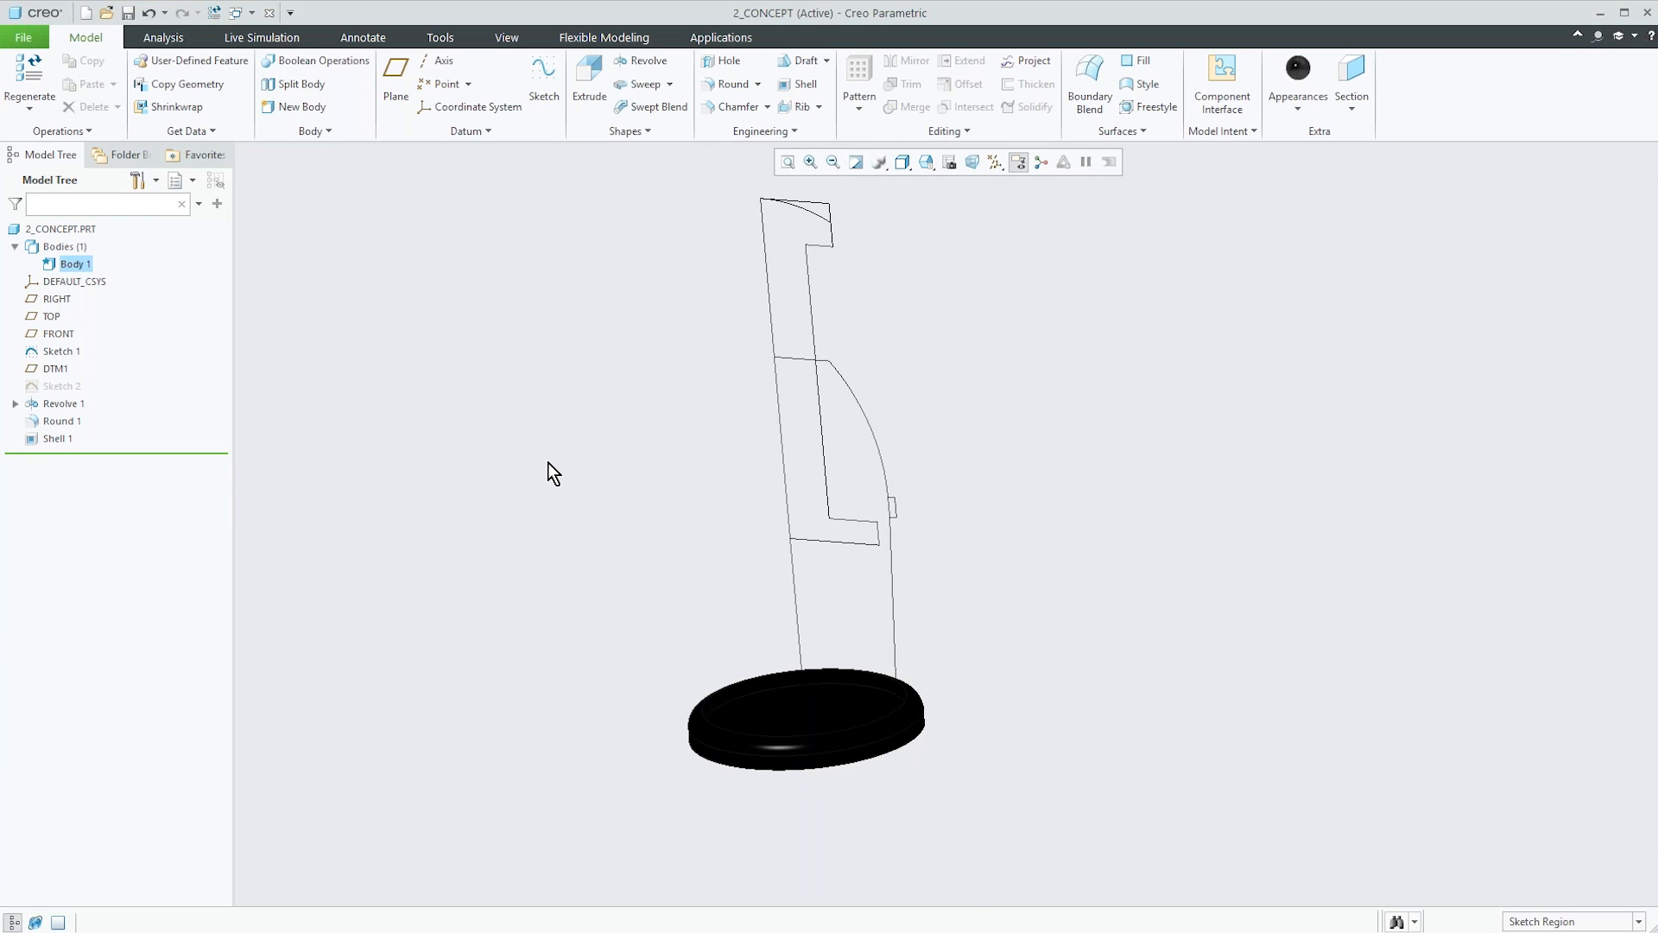
Revolve the lower housing, domed middle and small outer rim sketch regions 360 degrees about the long straight line as a new body.
{"action": "left_click", "coordinate": [827, 602]}
{"action": "left_click", "coordinate": [811, 488], "text": "ctrl"}
{"action": "scroll", "coordinate": [898, 518], "scroll_direction": "down", "scroll_amount": 5}
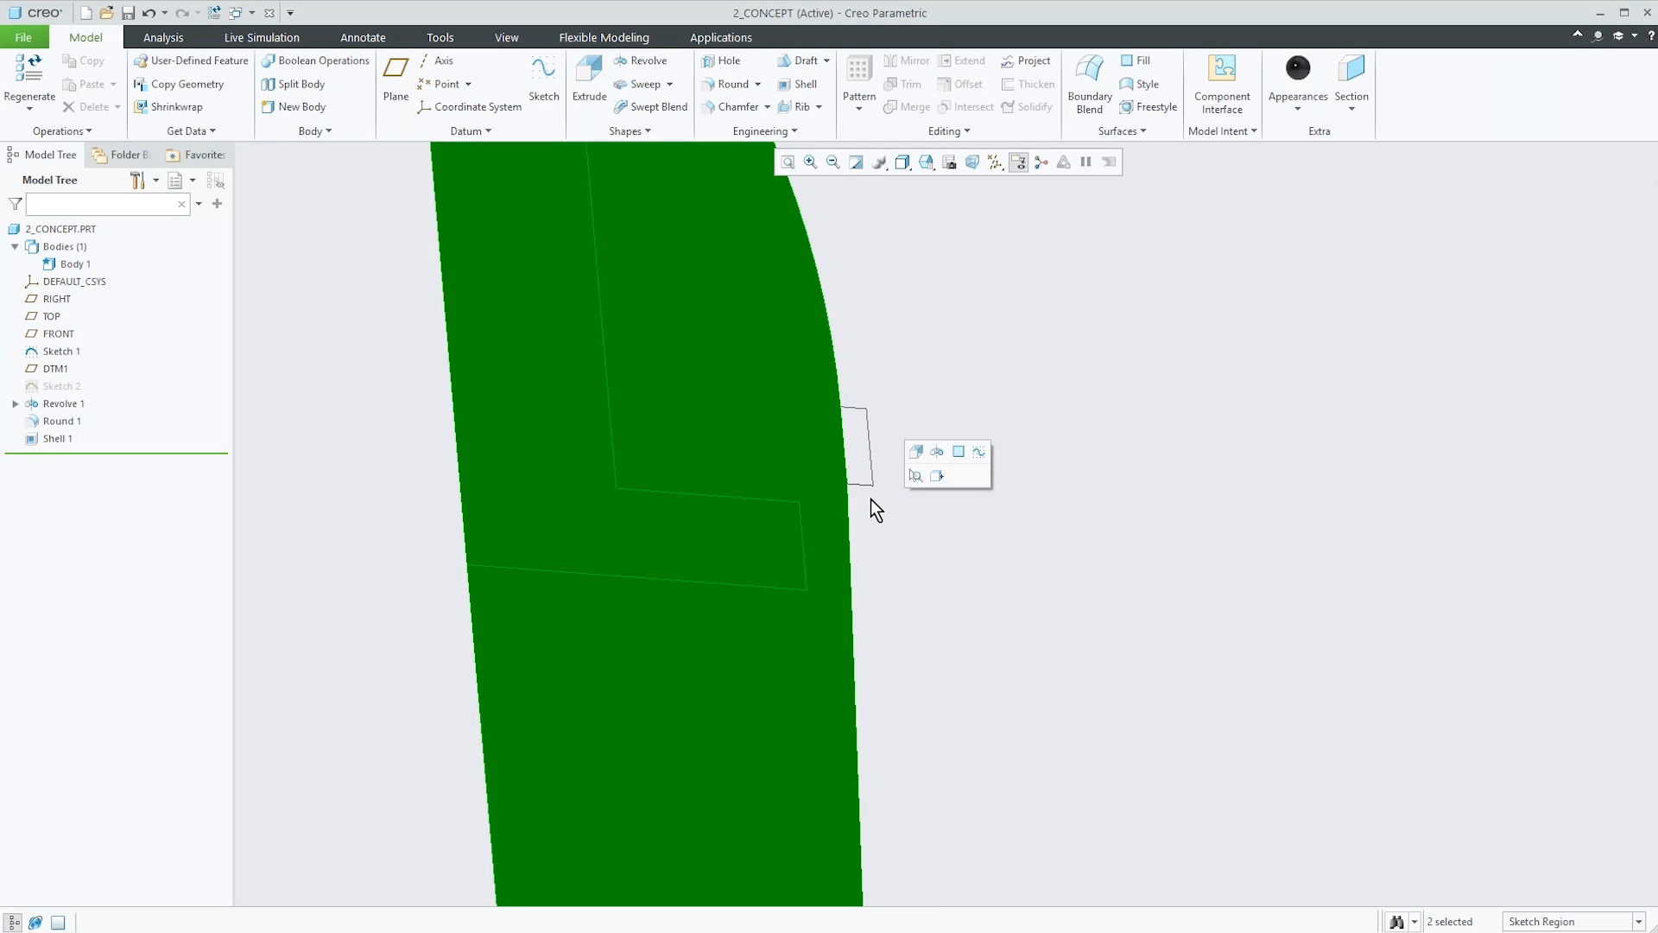
{"action": "scroll", "coordinate": [966, 515], "scroll_direction": "up", "scroll_amount": 5}
{"action": "scroll", "coordinate": [947, 492], "scroll_direction": "down", "scroll_amount": 4}
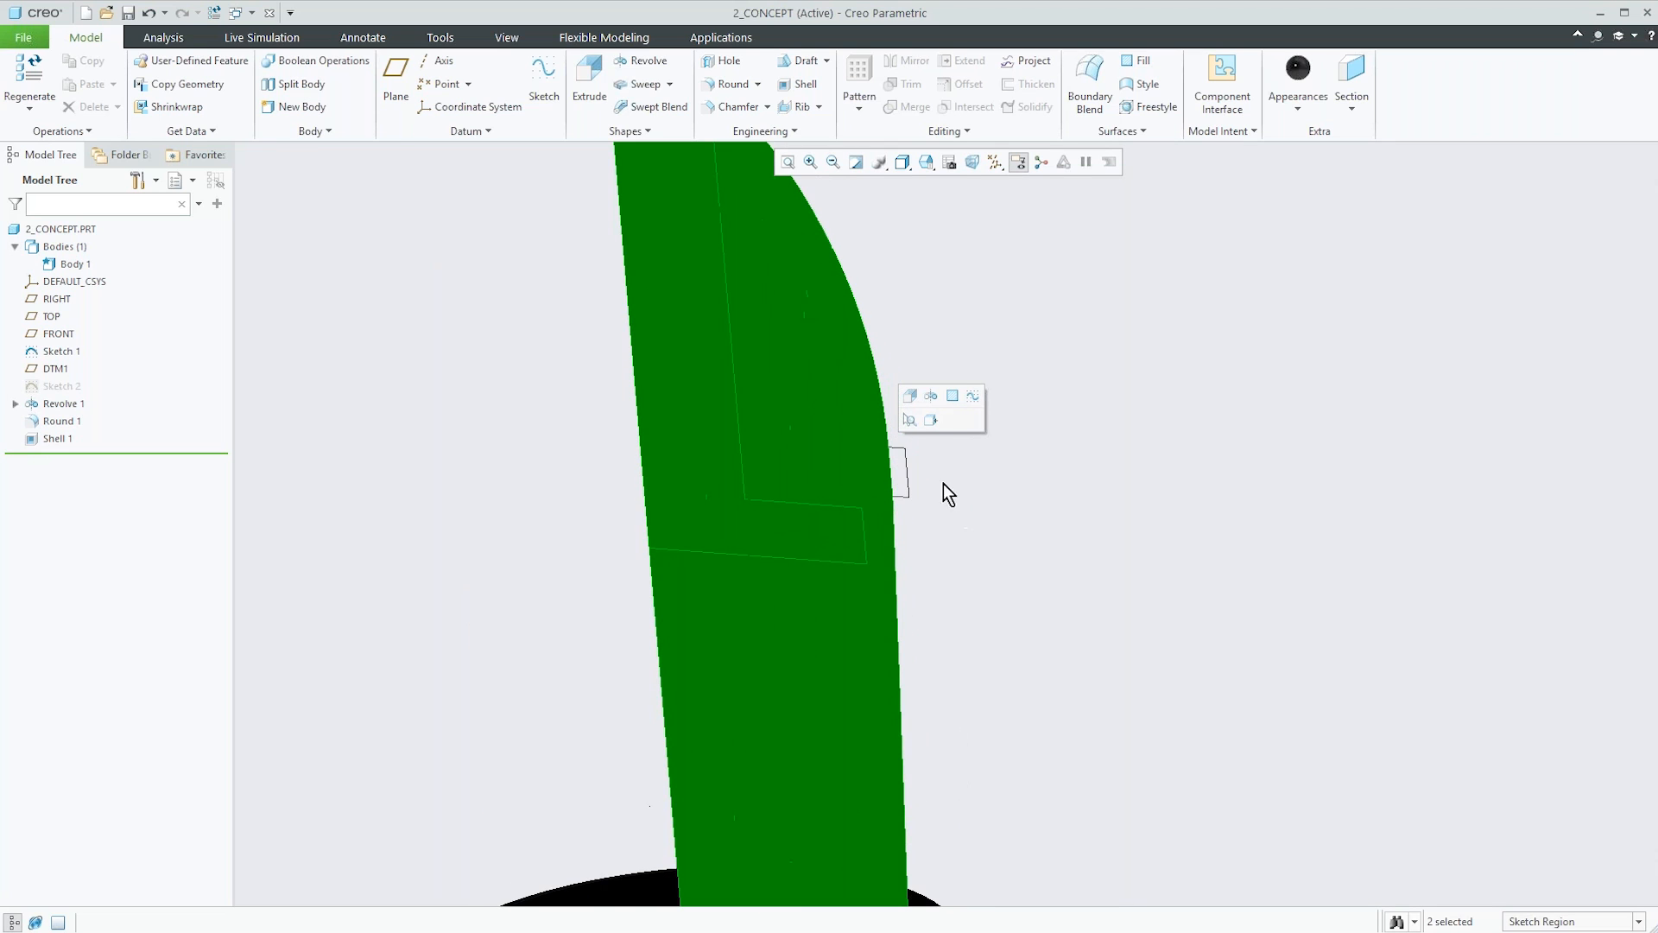
{"action": "left_click", "coordinate": [898, 469], "text": "ctrl"}
{"action": "scroll", "coordinate": [855, 605], "scroll_direction": "up", "scroll_amount": 5}
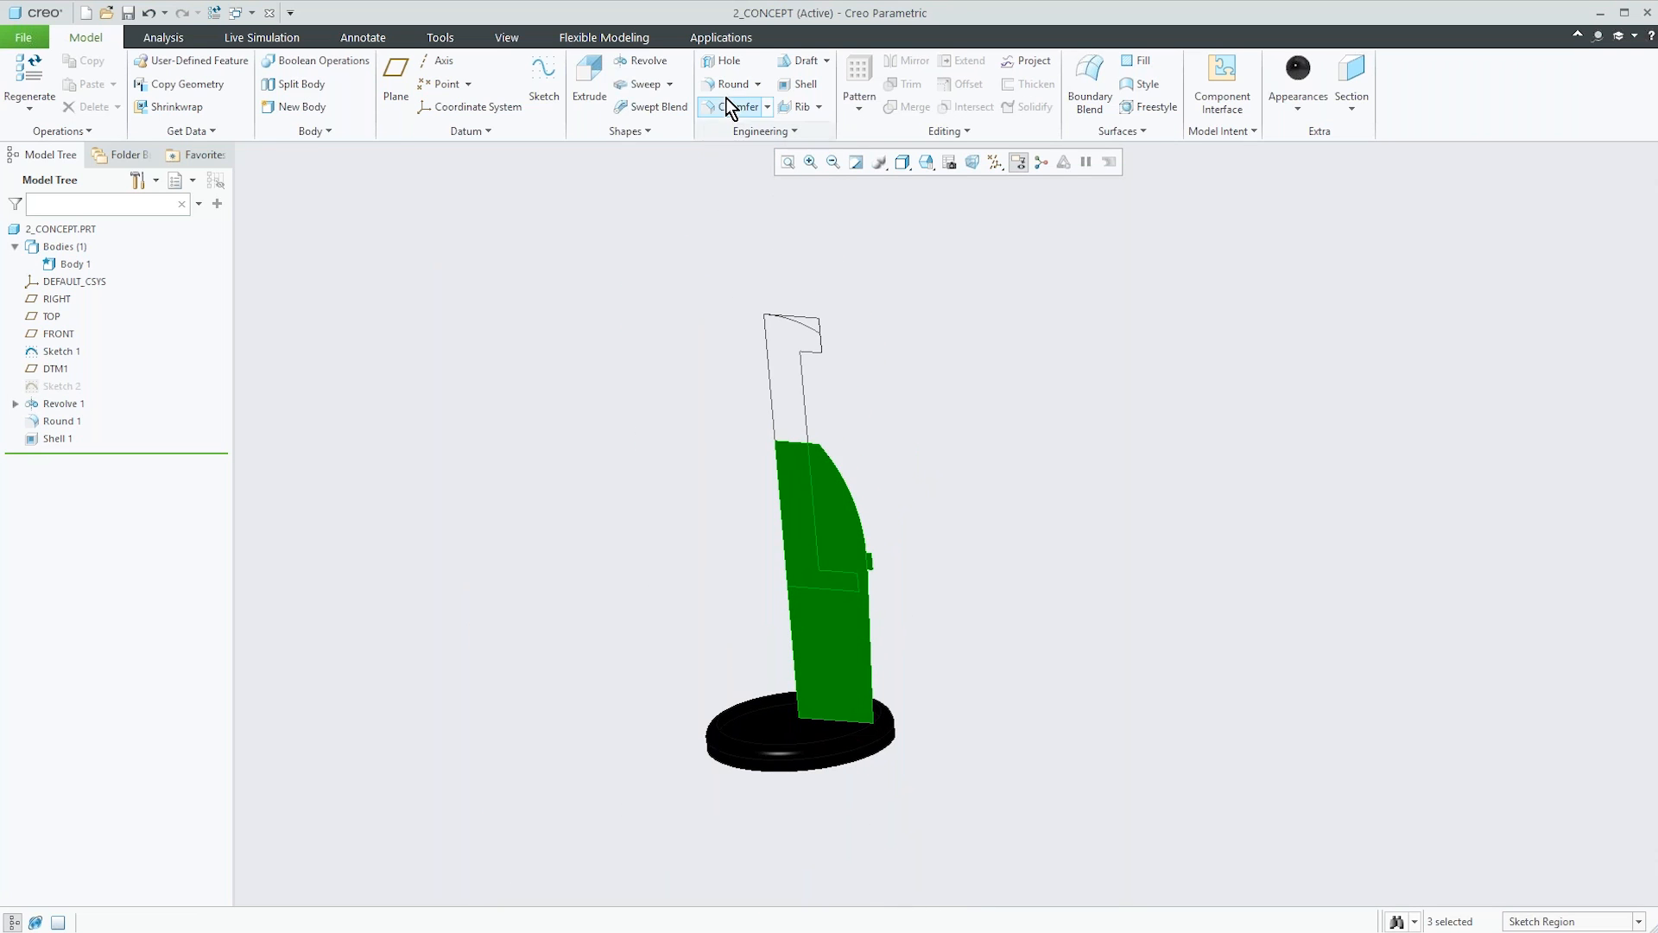
{"action": "left_click", "coordinate": [640, 62]}
{"action": "left_click", "coordinate": [765, 349]}
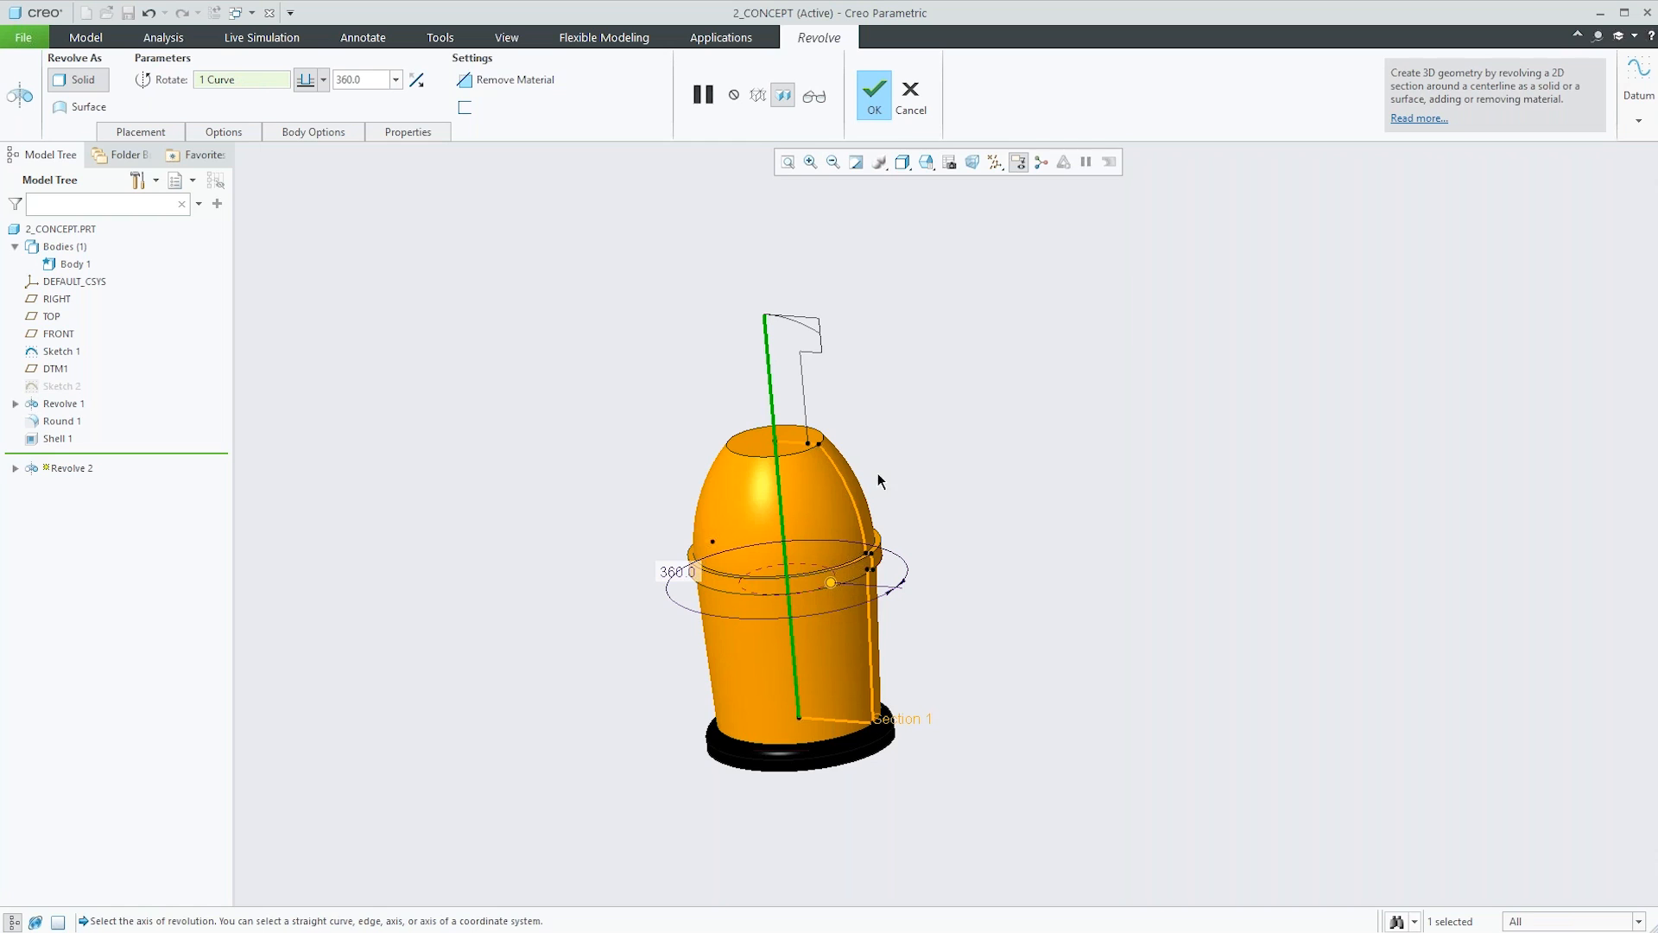
{"action": "left_click", "coordinate": [340, 131]}
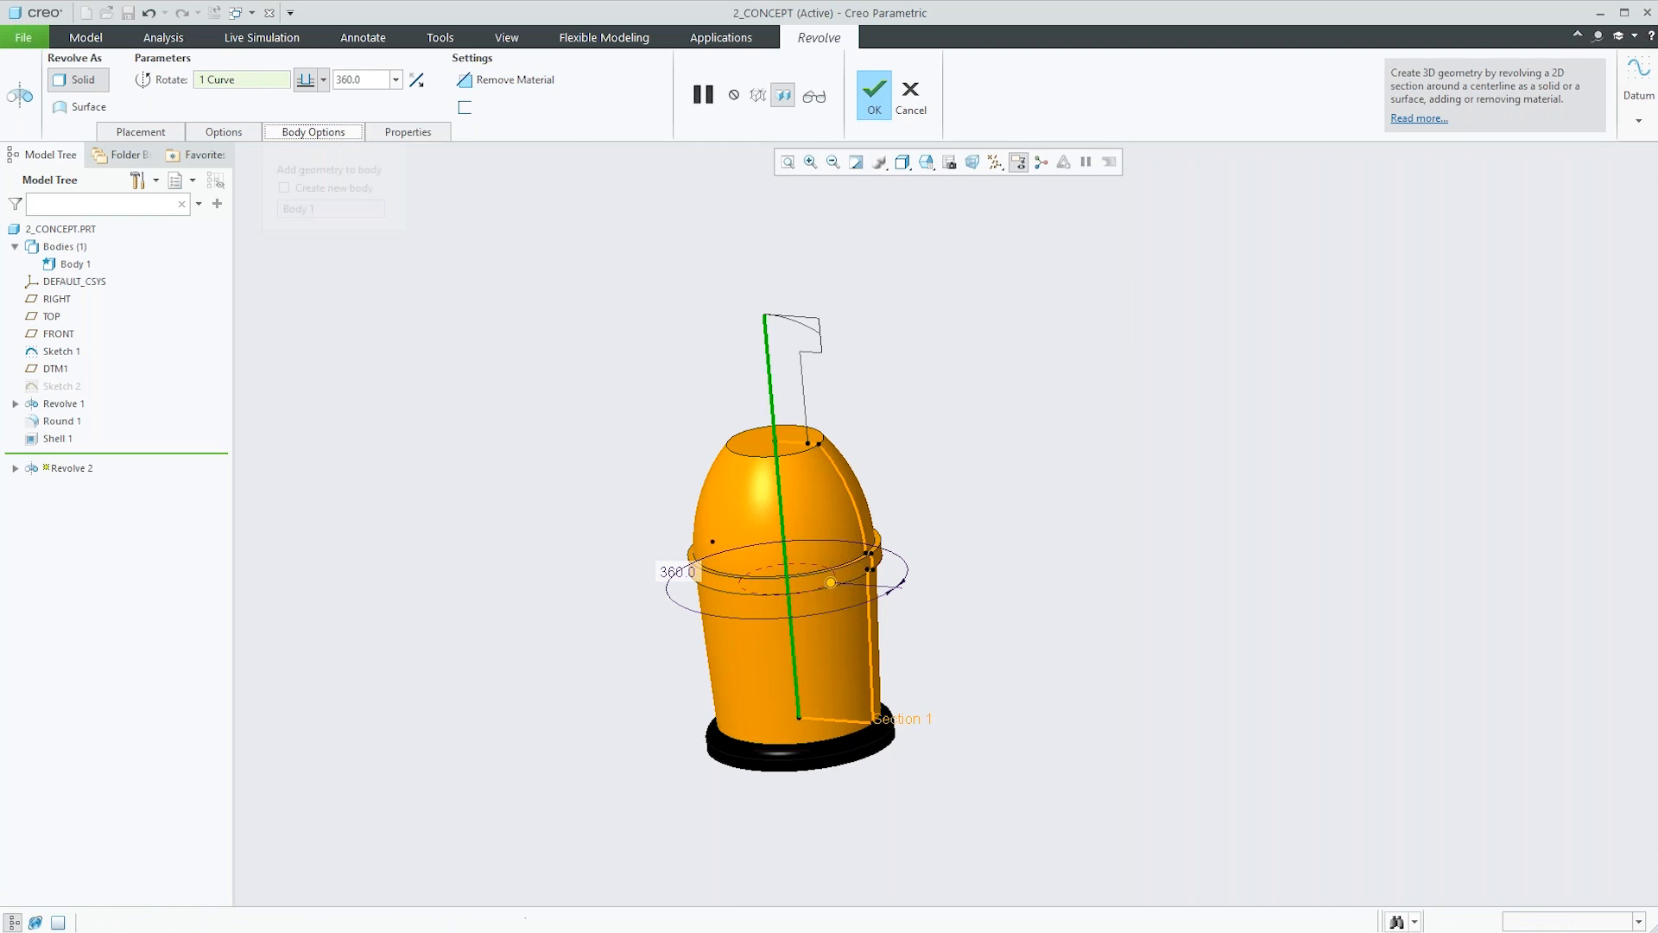
{"action": "left_click", "coordinate": [334, 187]}
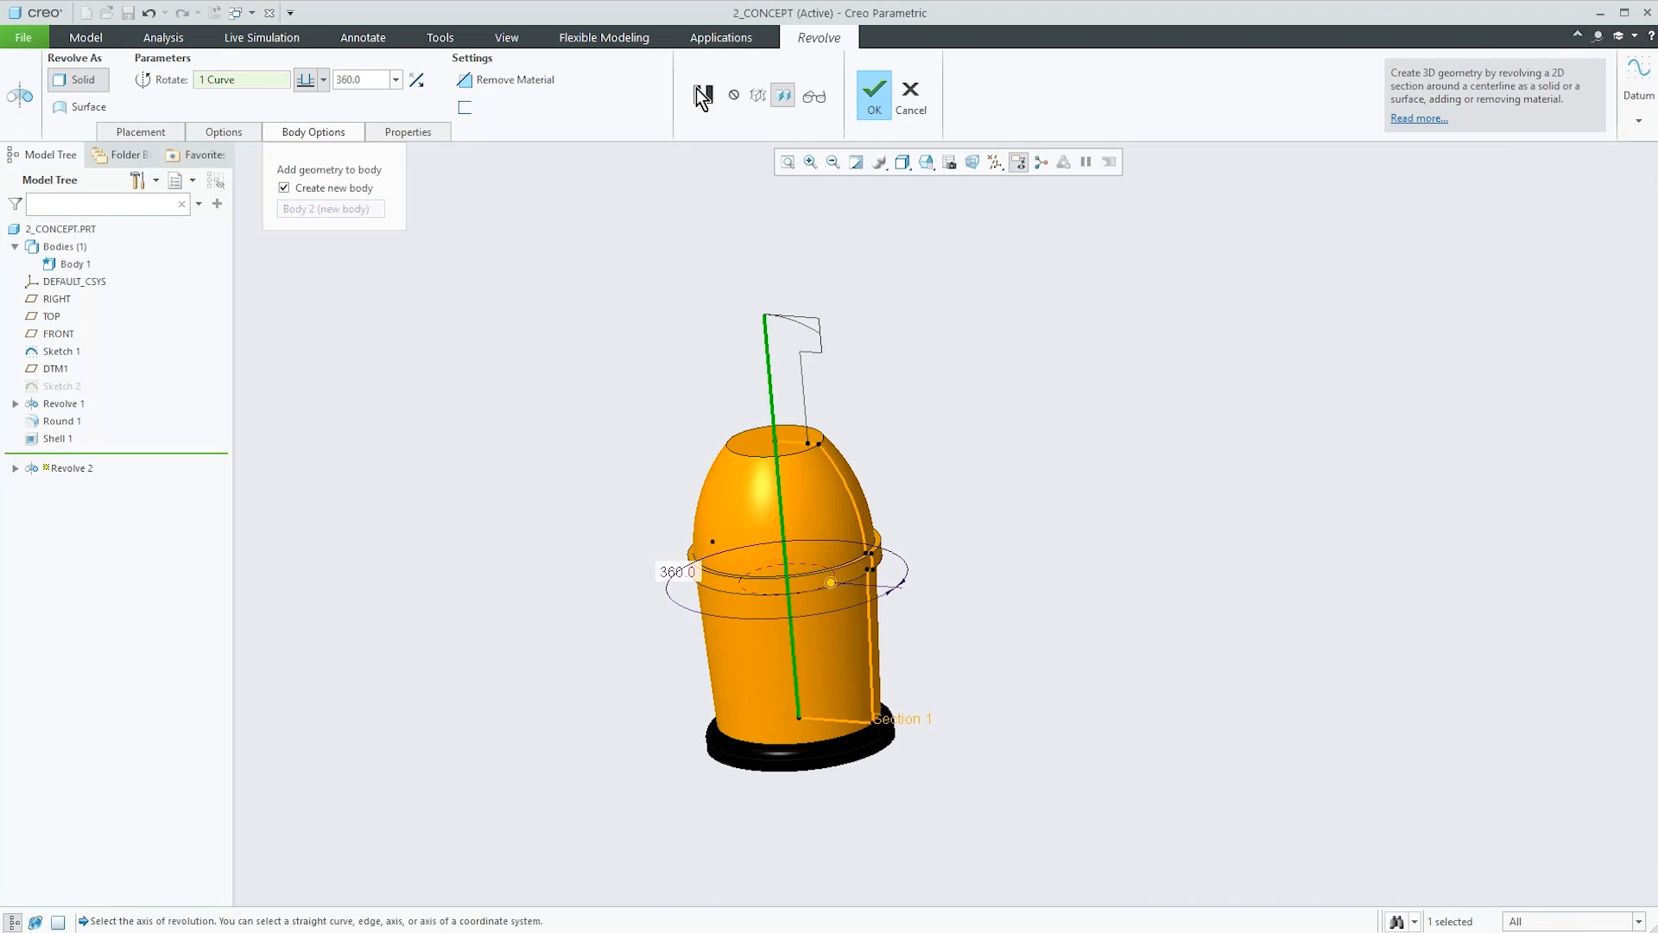
{"action": "left_click", "coordinate": [873, 94]}
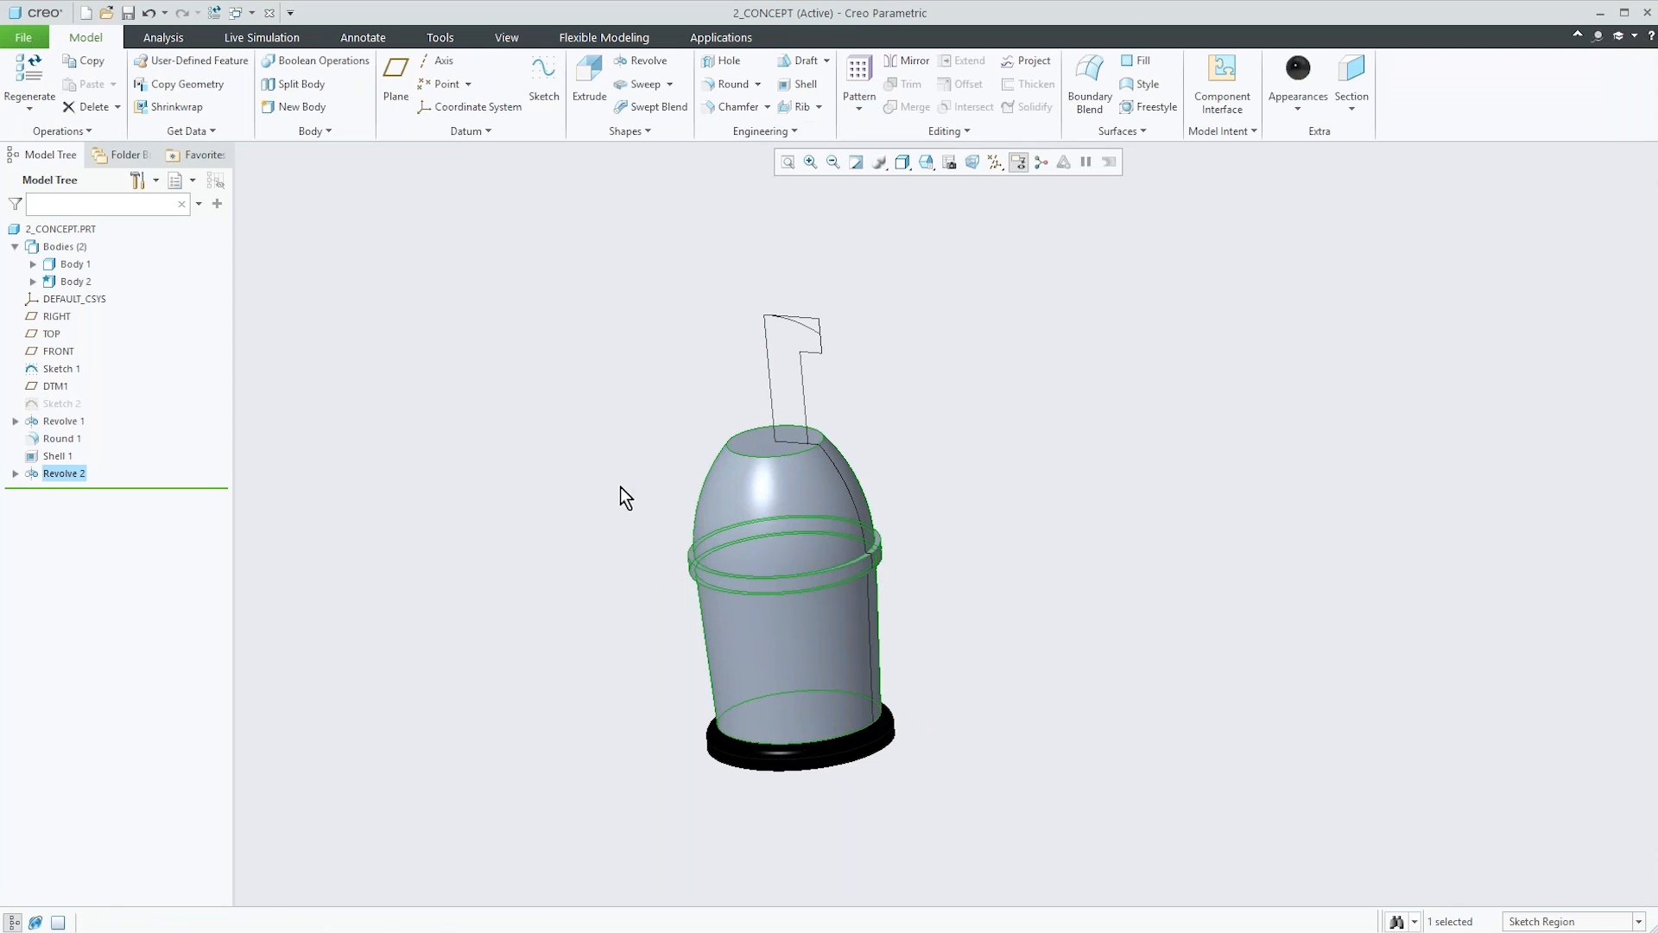
{"action": "scroll", "coordinate": [709, 580], "scroll_direction": "down", "scroll_amount": 5}
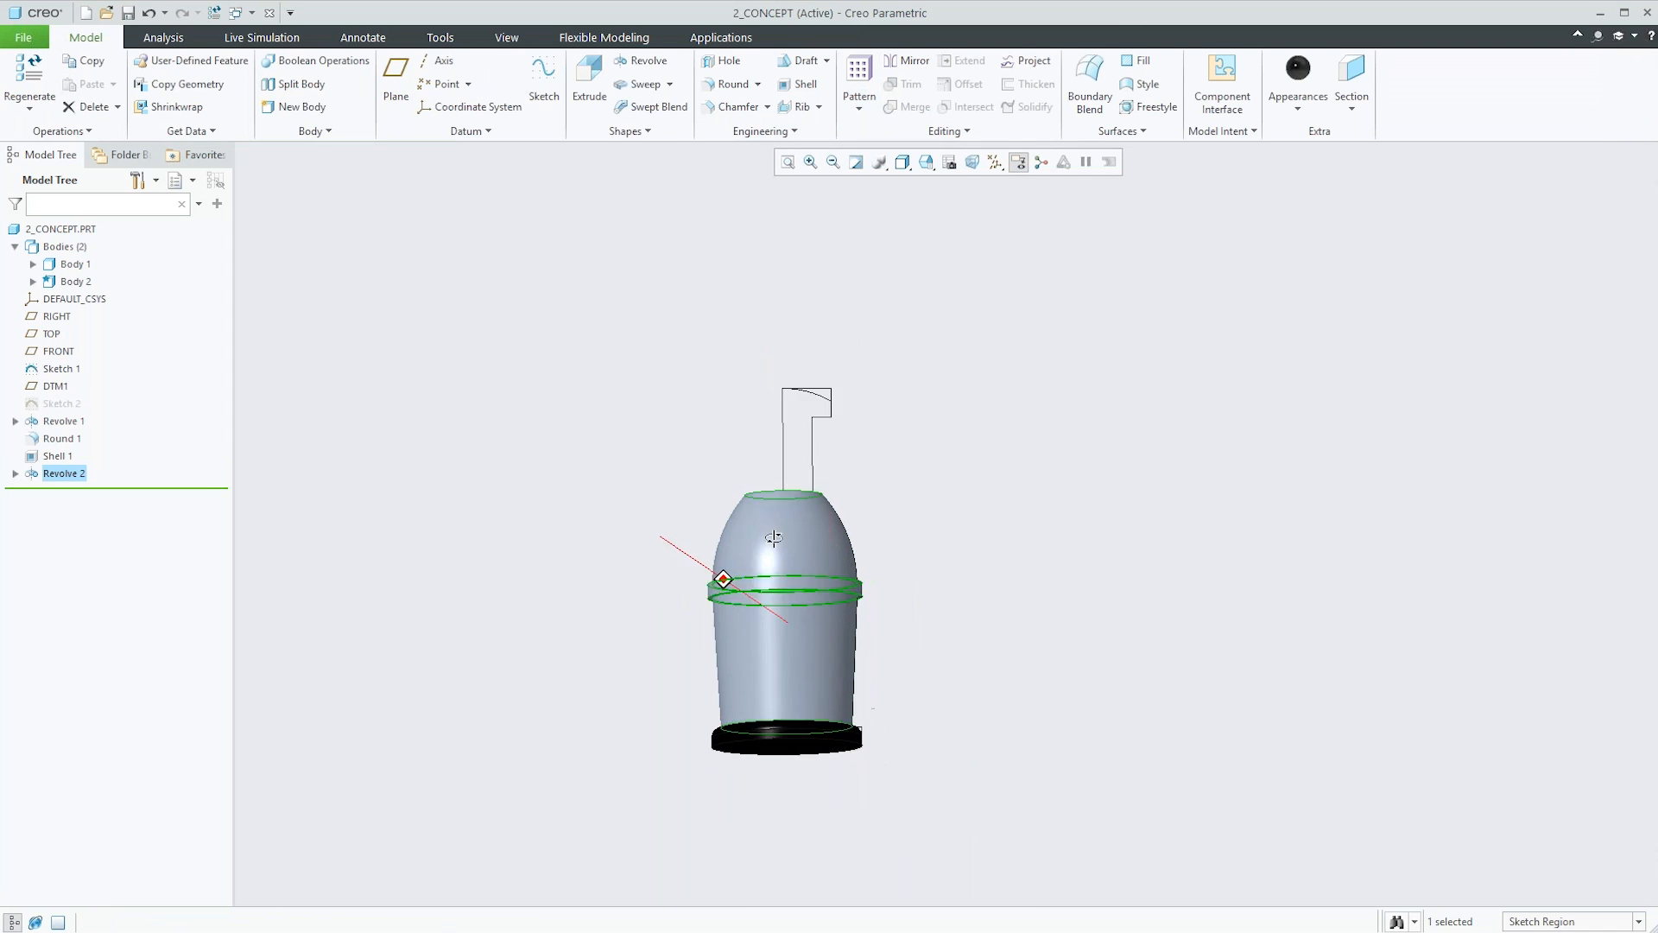
{"action": "left_click", "coordinate": [660, 541]}
{"action": "scroll", "coordinate": [646, 662], "scroll_direction": "up", "scroll_amount": 5}
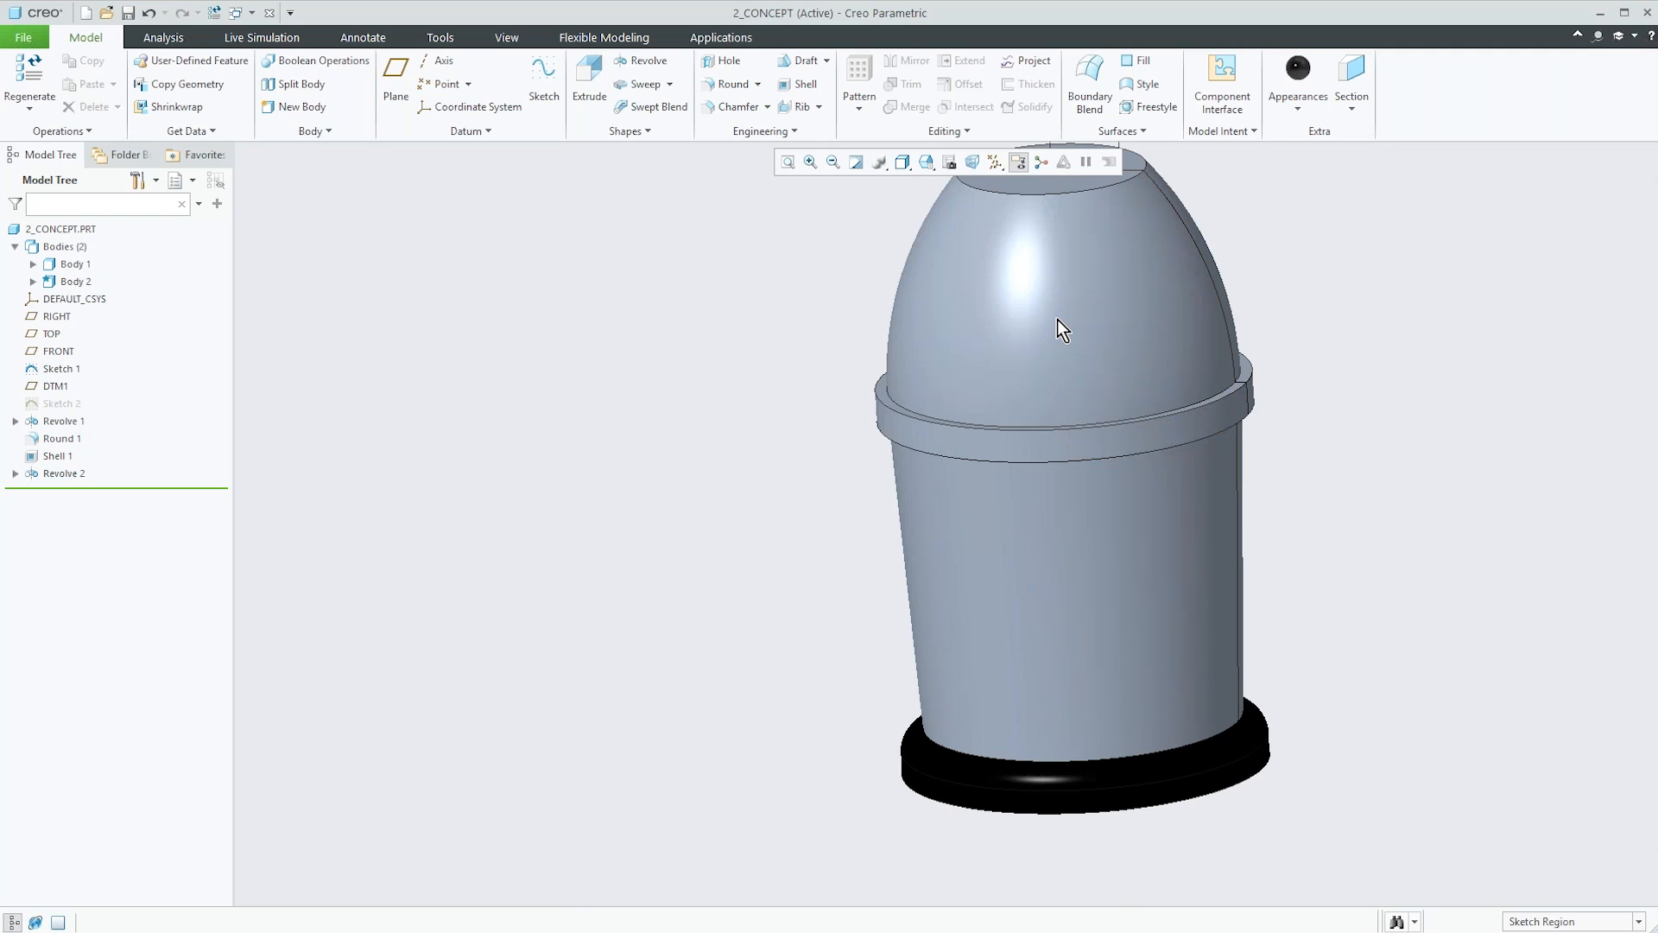
{"action": "scroll", "coordinate": [551, 525], "scroll_direction": "down", "scroll_amount": 3}
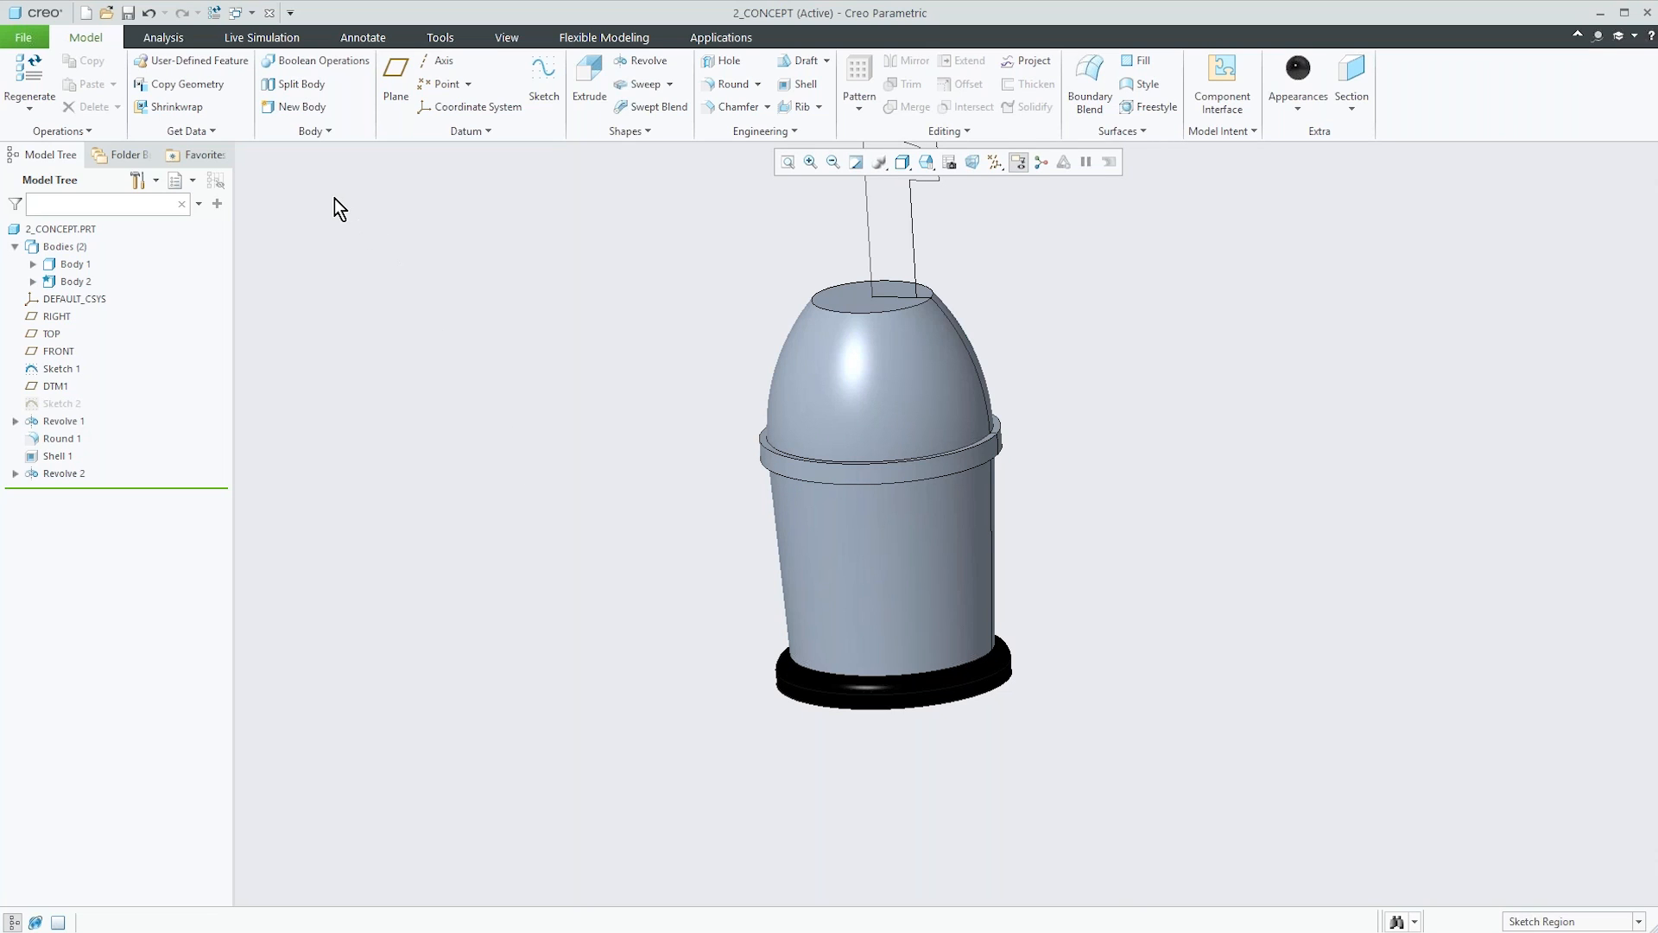
Split the upper grey body into two bodies, using the top face of the rim as the splitting surface.
{"action": "left_click", "coordinate": [306, 85]}
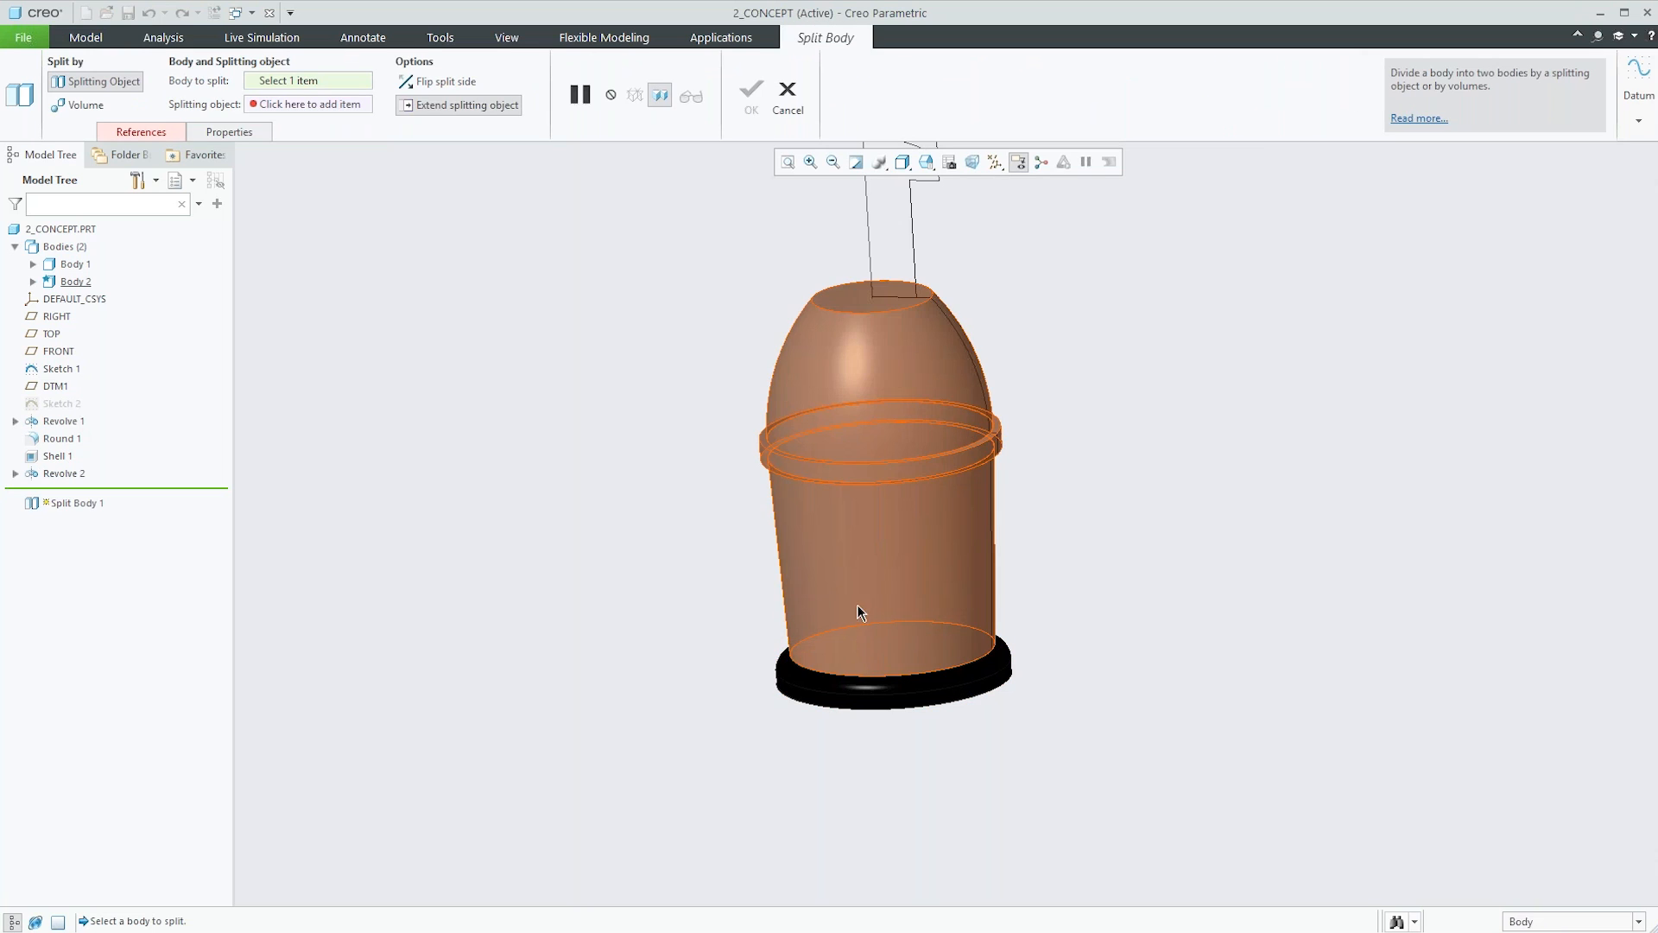
{"action": "left_click", "coordinate": [862, 581]}
{"action": "scroll", "coordinate": [1005, 387], "scroll_direction": "up", "scroll_amount": 5}
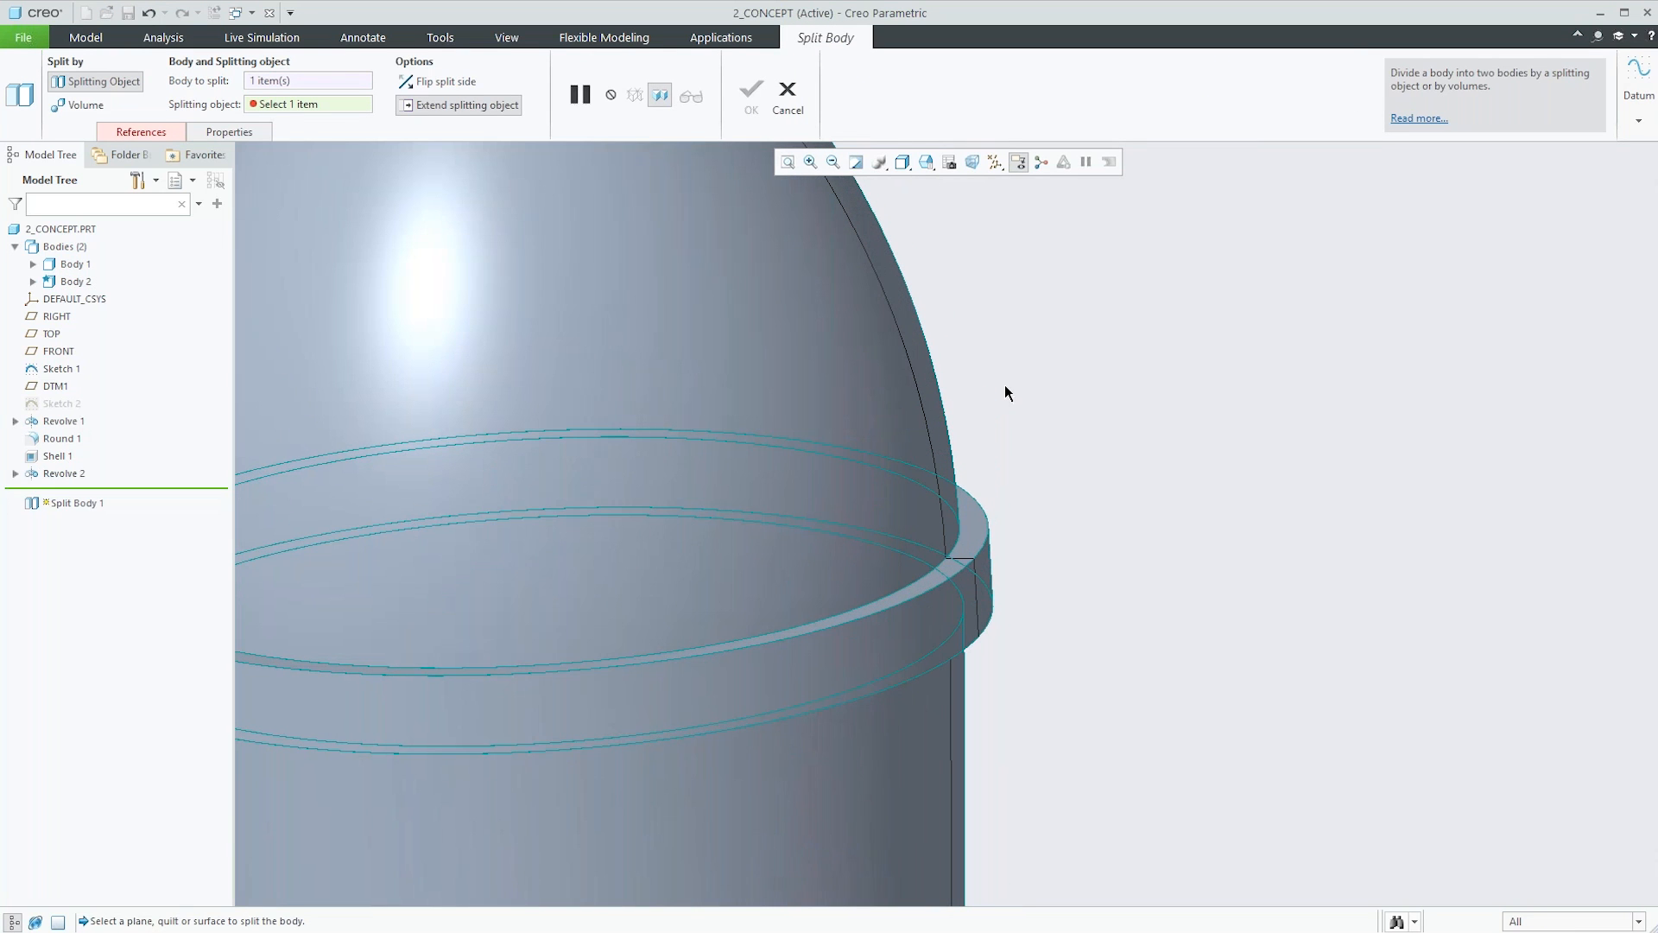
{"action": "left_click", "coordinate": [975, 526]}
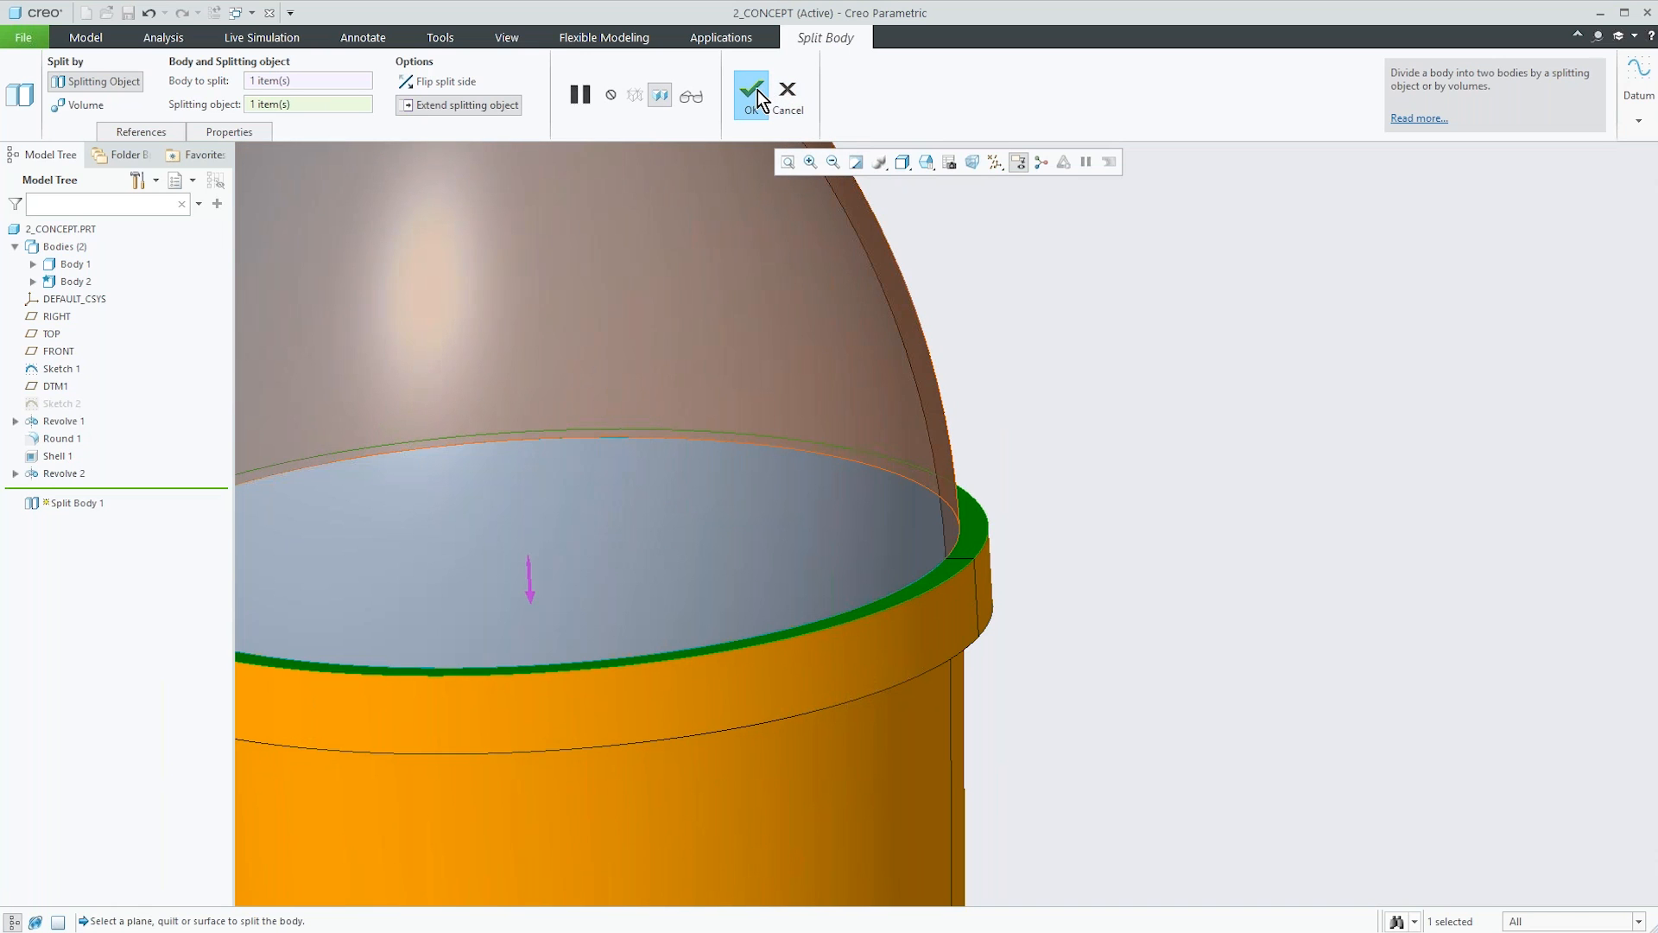
{"action": "left_click", "coordinate": [753, 95]}
{"action": "scroll", "coordinate": [1041, 384], "scroll_direction": "down", "scroll_amount": 6}
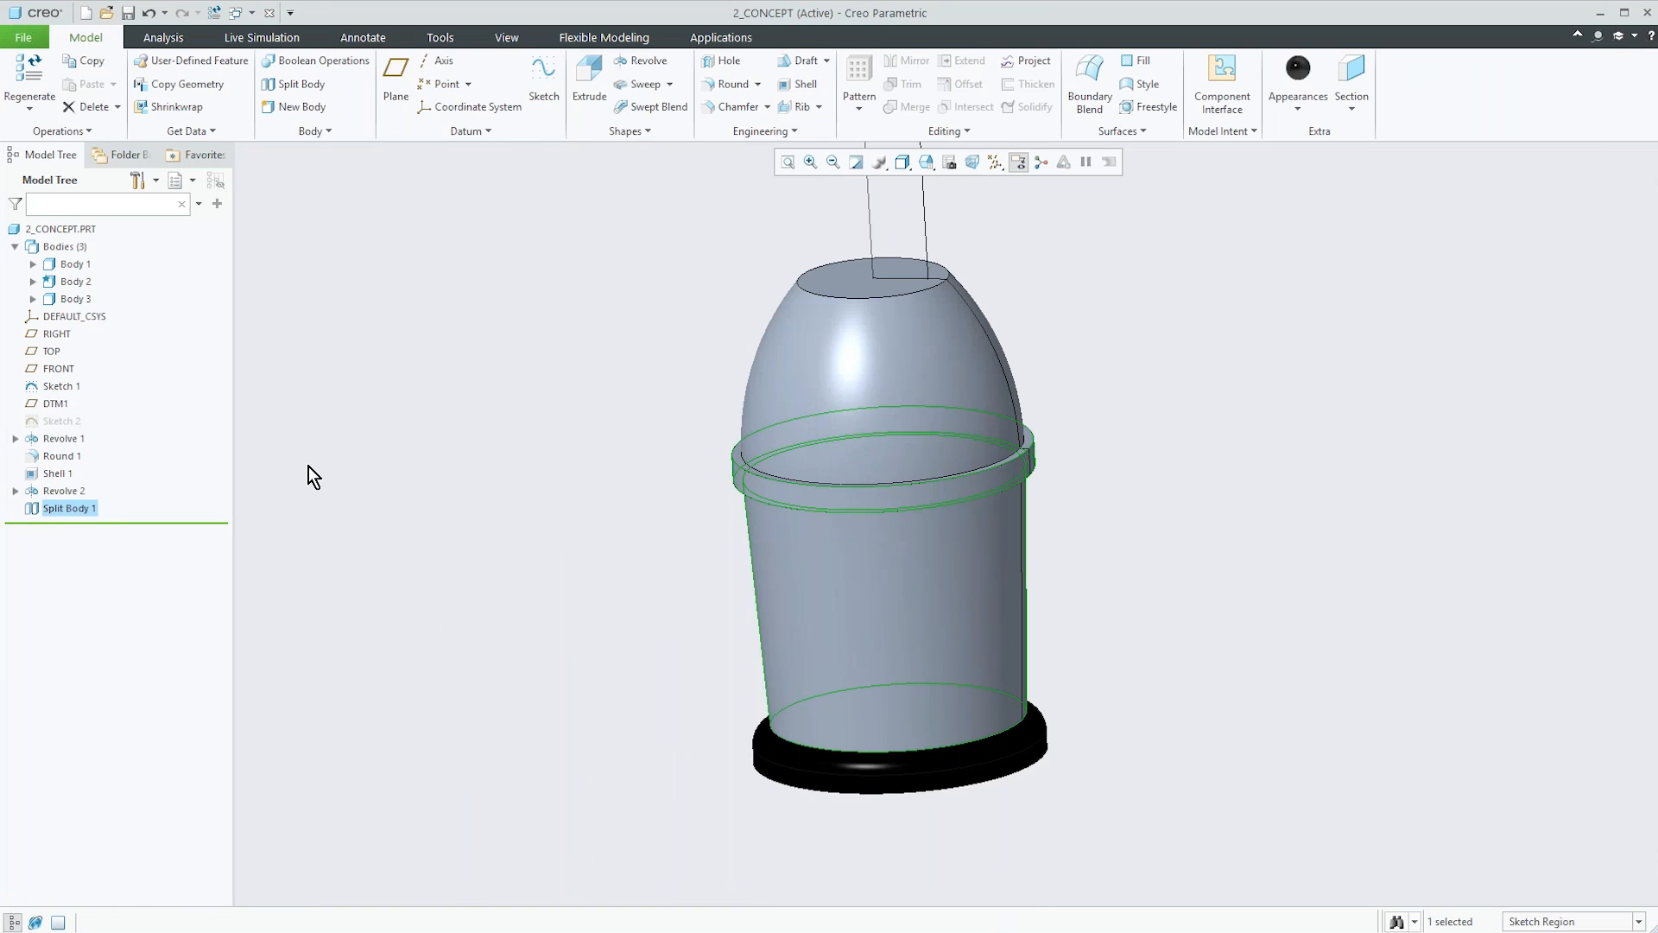
Isolate Body 3, the cup below the dome, by showing only that body.
{"action": "right_click", "coordinate": [80, 303]}
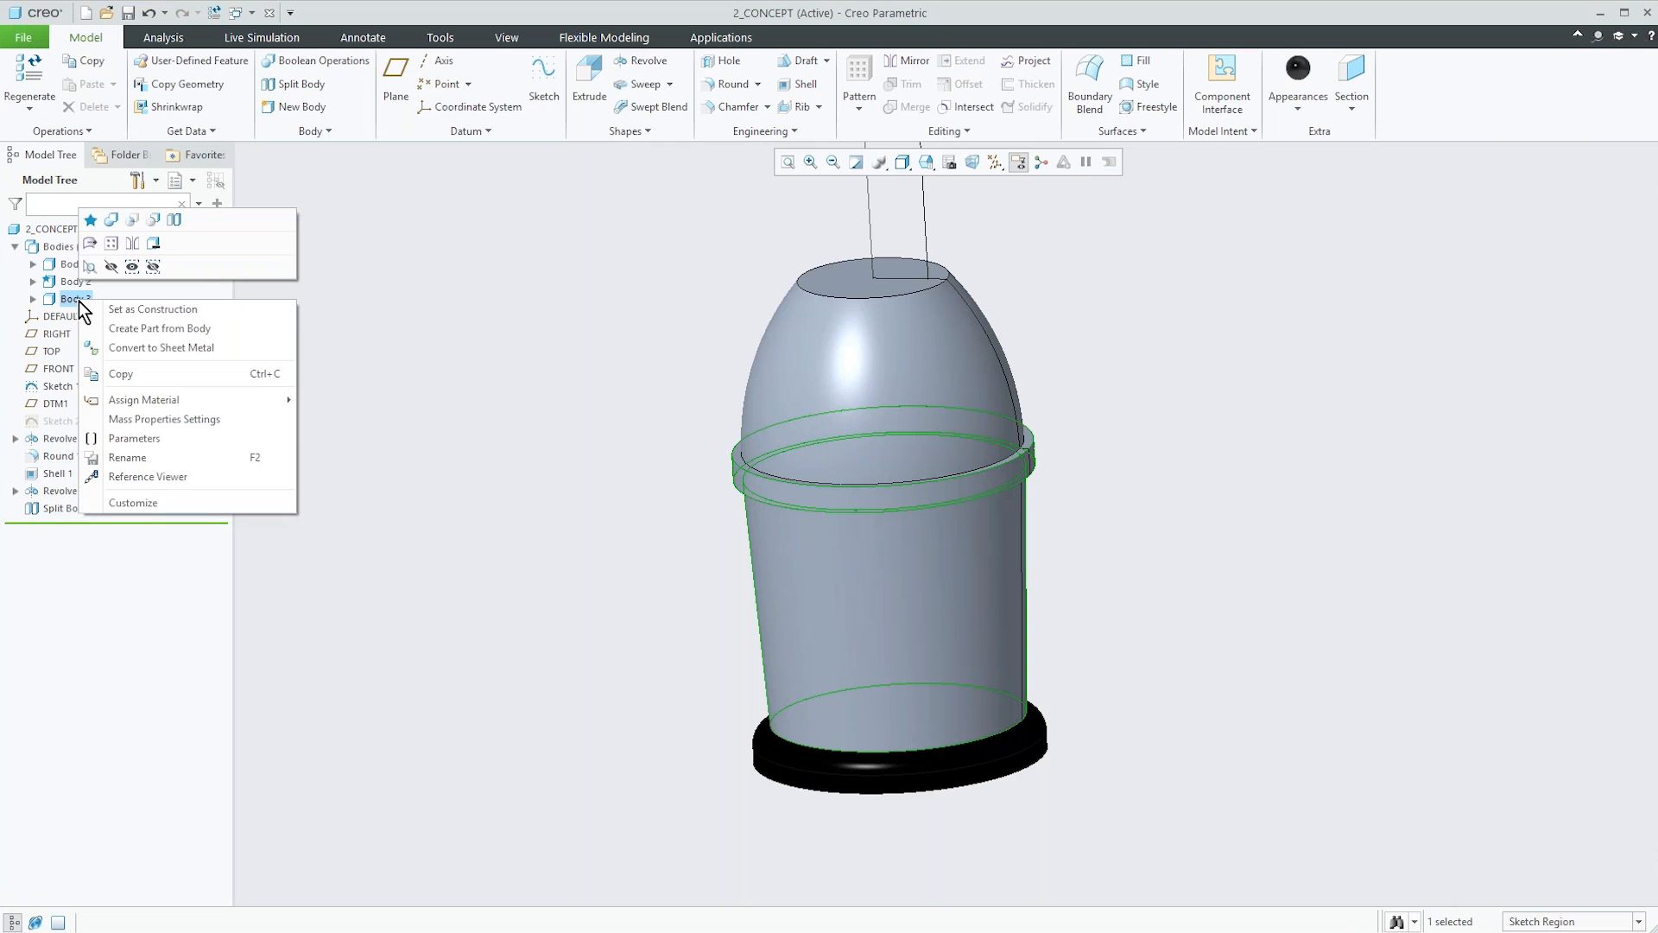
{"action": "left_click", "coordinate": [131, 263]}
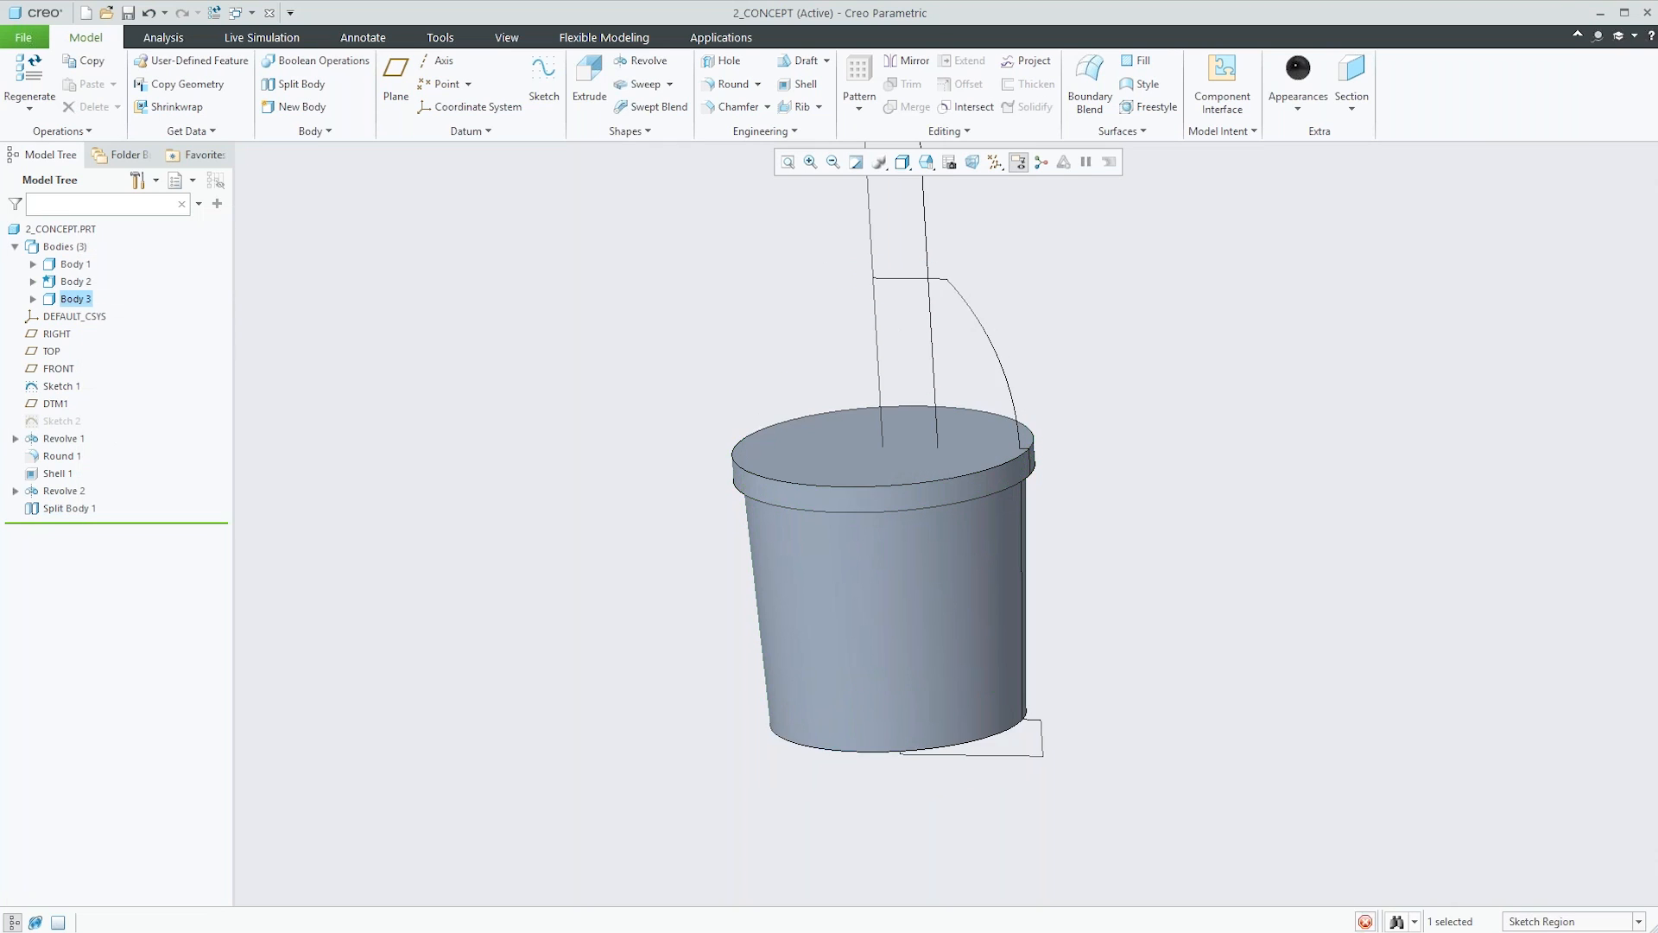
{"action": "middle_click_drag", "start_coordinate": [722, 468], "coordinate": [710, 488]}
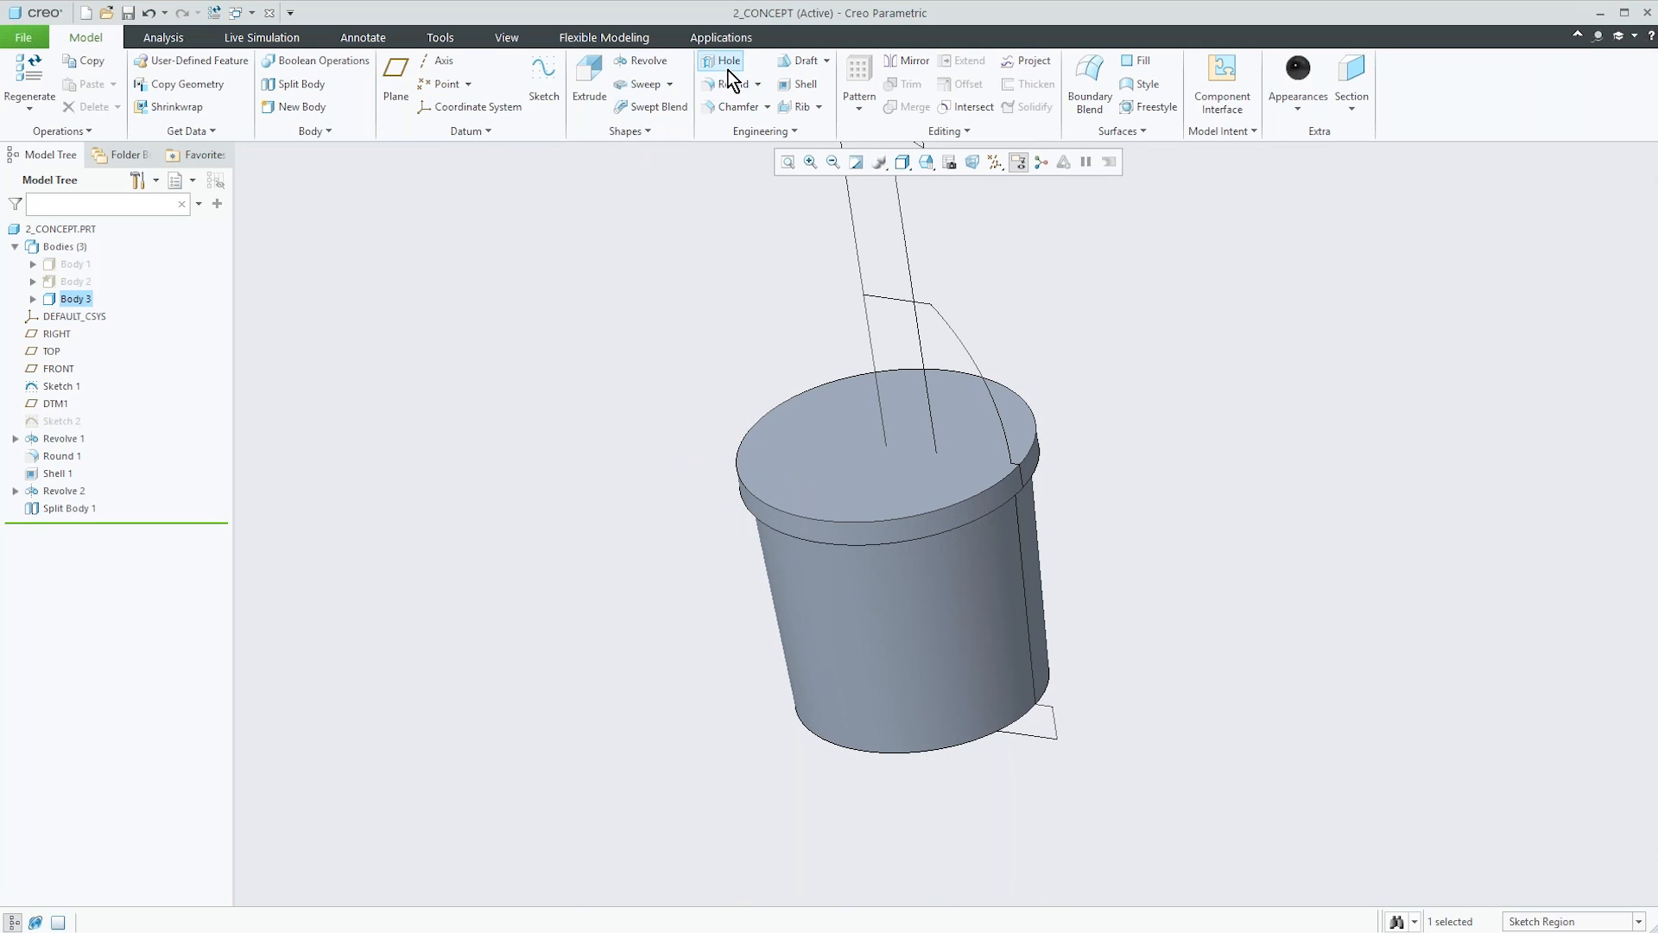
Shell the cup body with a 0.10 wall thickness, removing its top and bottom faces.
{"action": "left_click", "coordinate": [792, 87]}
{"action": "left_click", "coordinate": [774, 463]}
{"action": "middle_click_drag", "start_coordinate": [664, 590], "coordinate": [652, 436]}
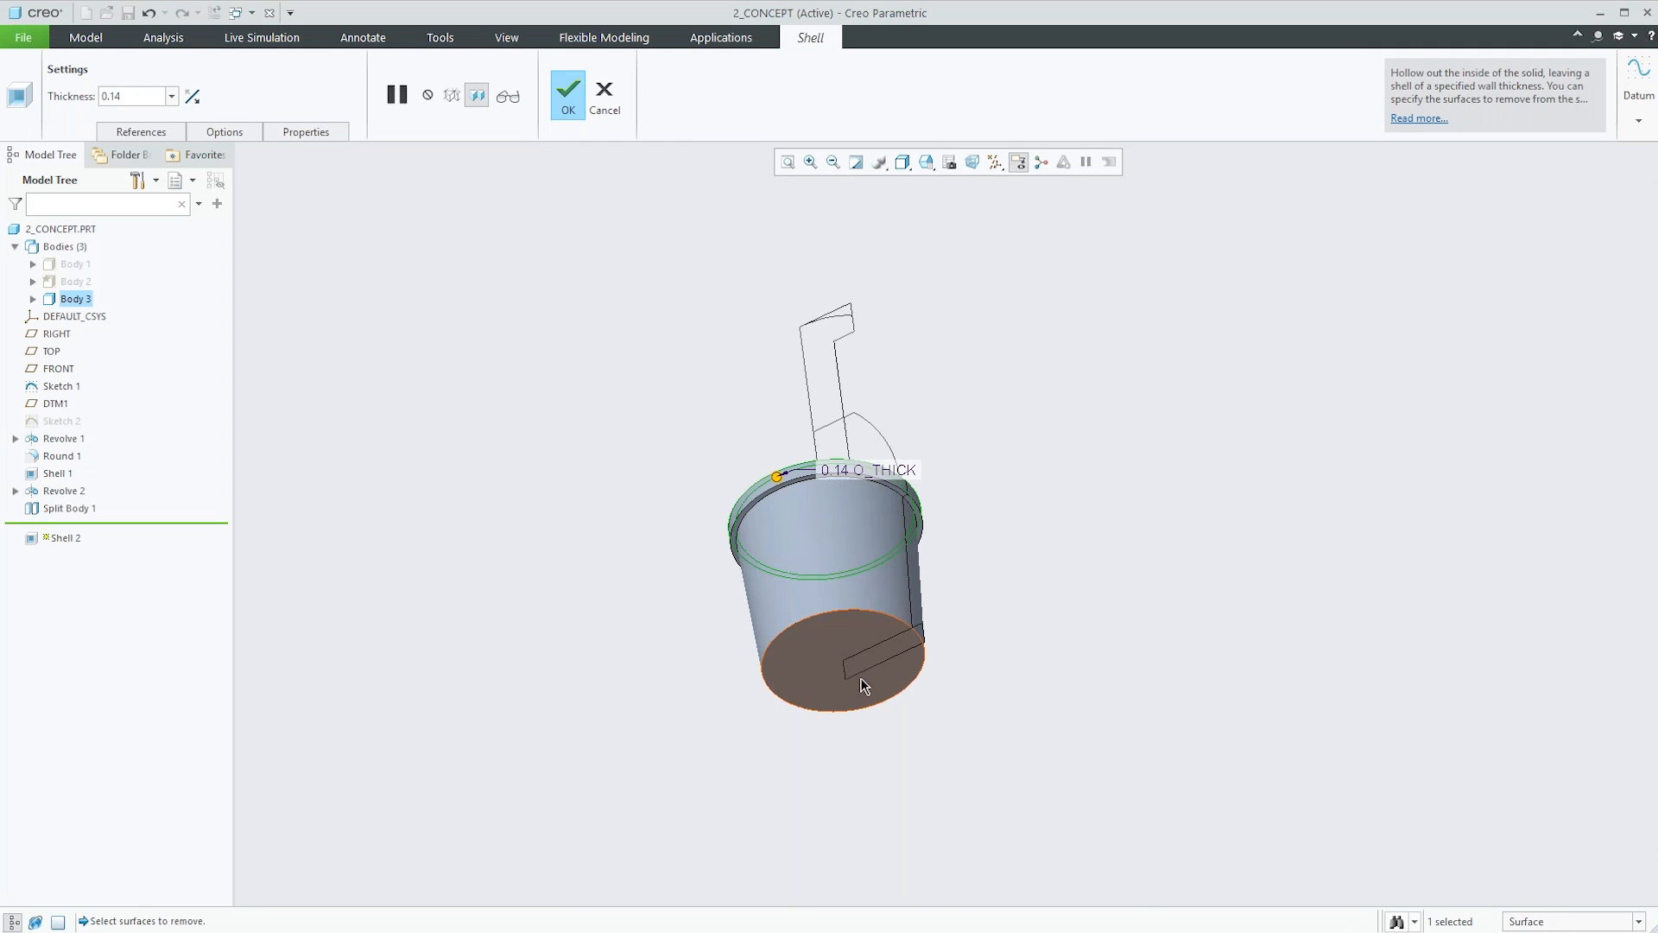
{"action": "left_click", "coordinate": [827, 650], "text": "ctrl"}
{"action": "double_click", "coordinate": [152, 97]}
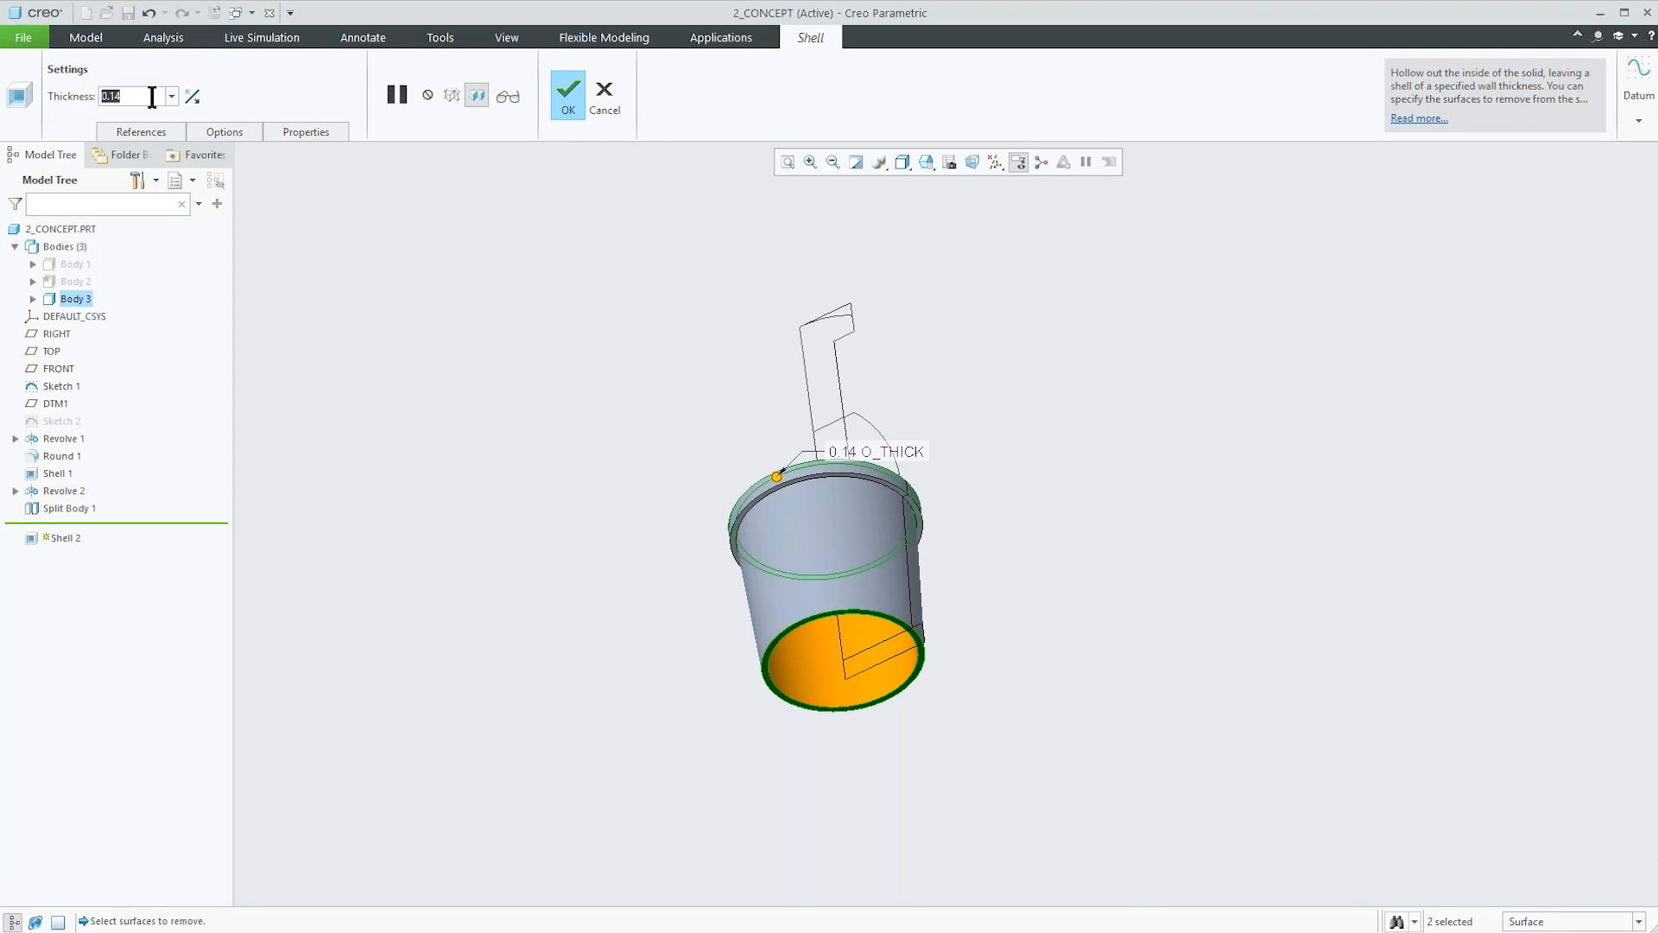
{"action": "type", "text": "0.10"}
{"action": "key", "text": "Return"}
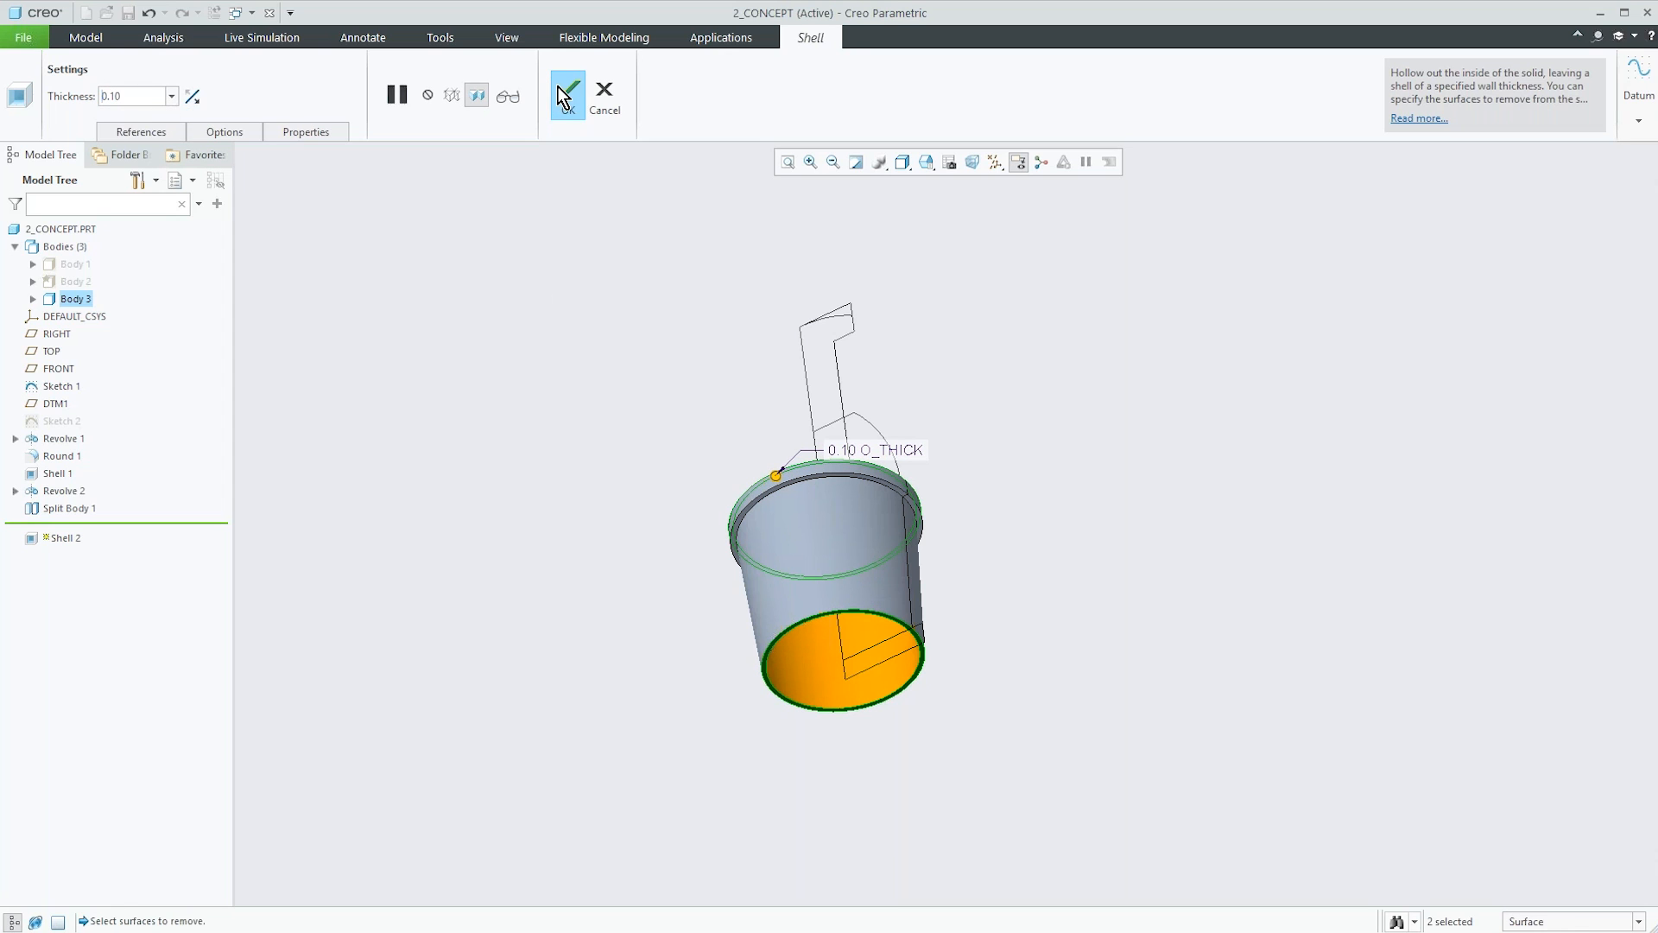
{"action": "left_click", "coordinate": [562, 97]}
Apply the clear glass appearance from My Appearances to Body 3.
{"action": "left_click", "coordinate": [1312, 109]}
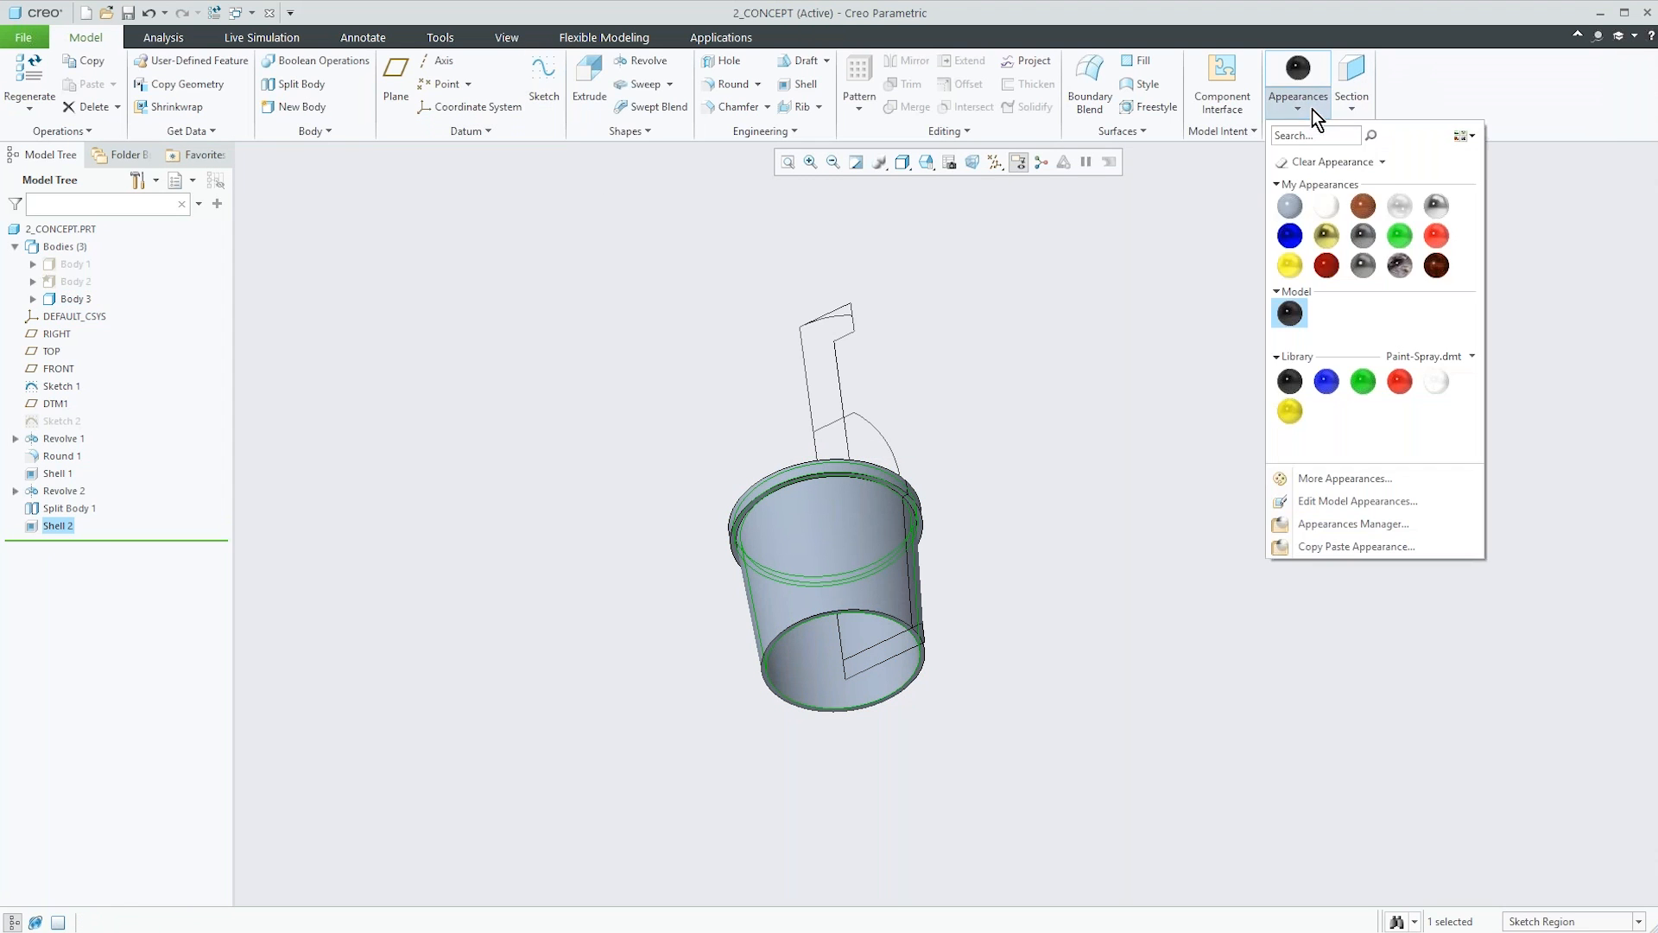
{"action": "left_click", "coordinate": [1413, 213]}
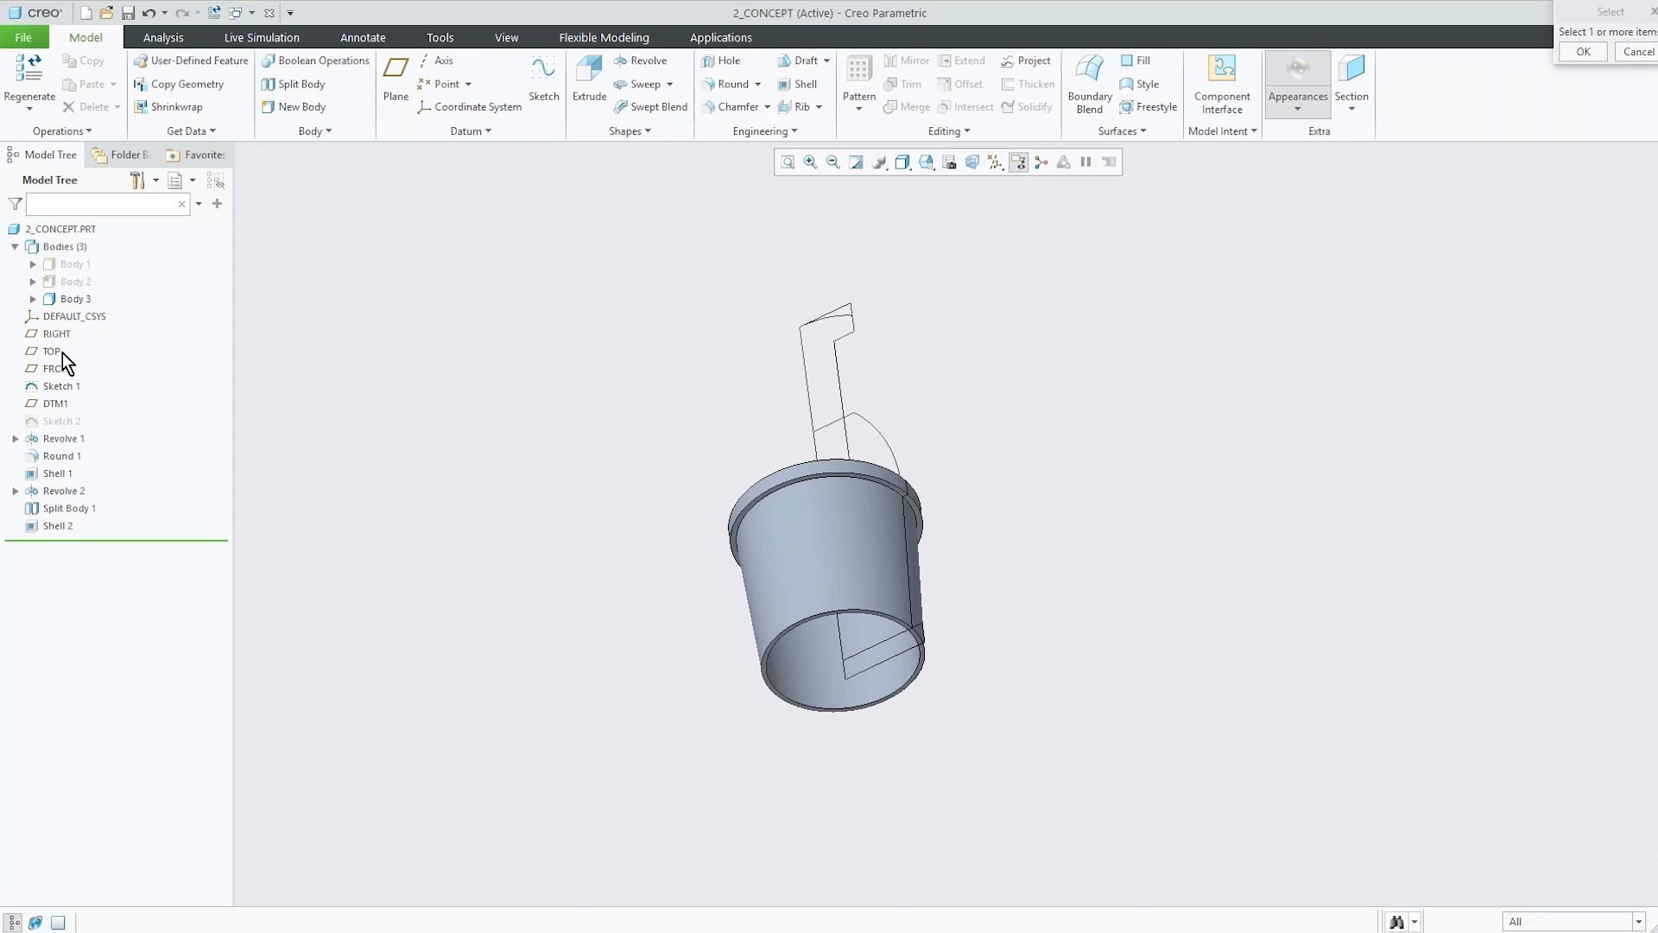
{"action": "left_click", "coordinate": [76, 302]}
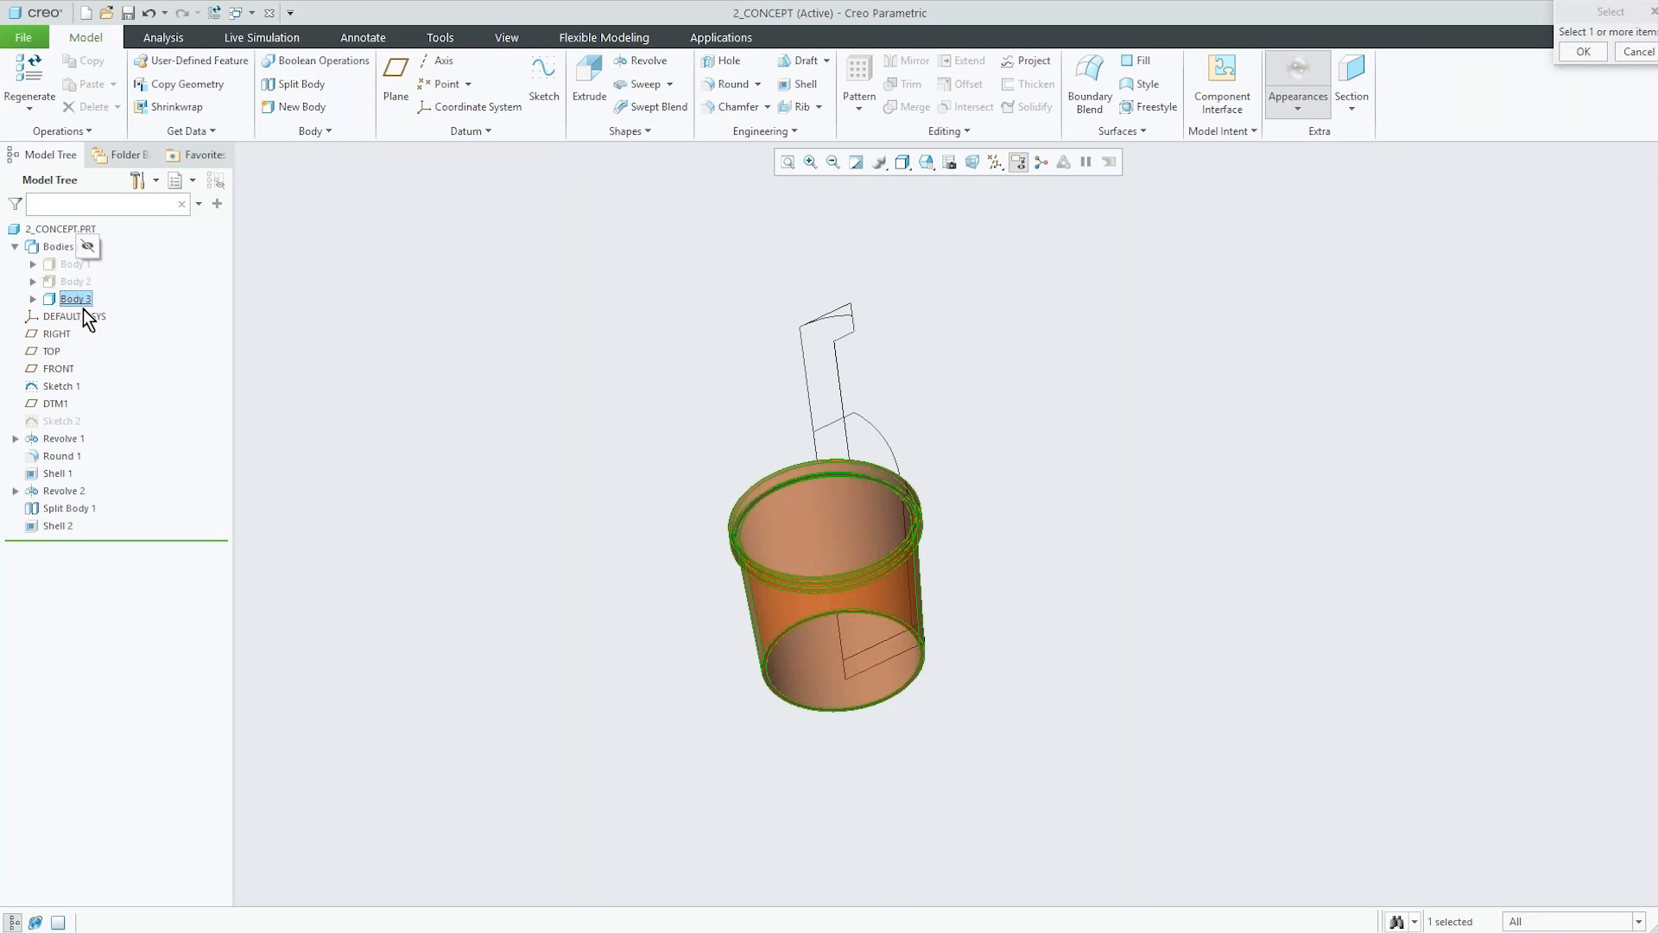
{"action": "middle_click", "coordinate": [335, 383]}
{"action": "middle_click_drag", "start_coordinate": [551, 463], "coordinate": [577, 540]}
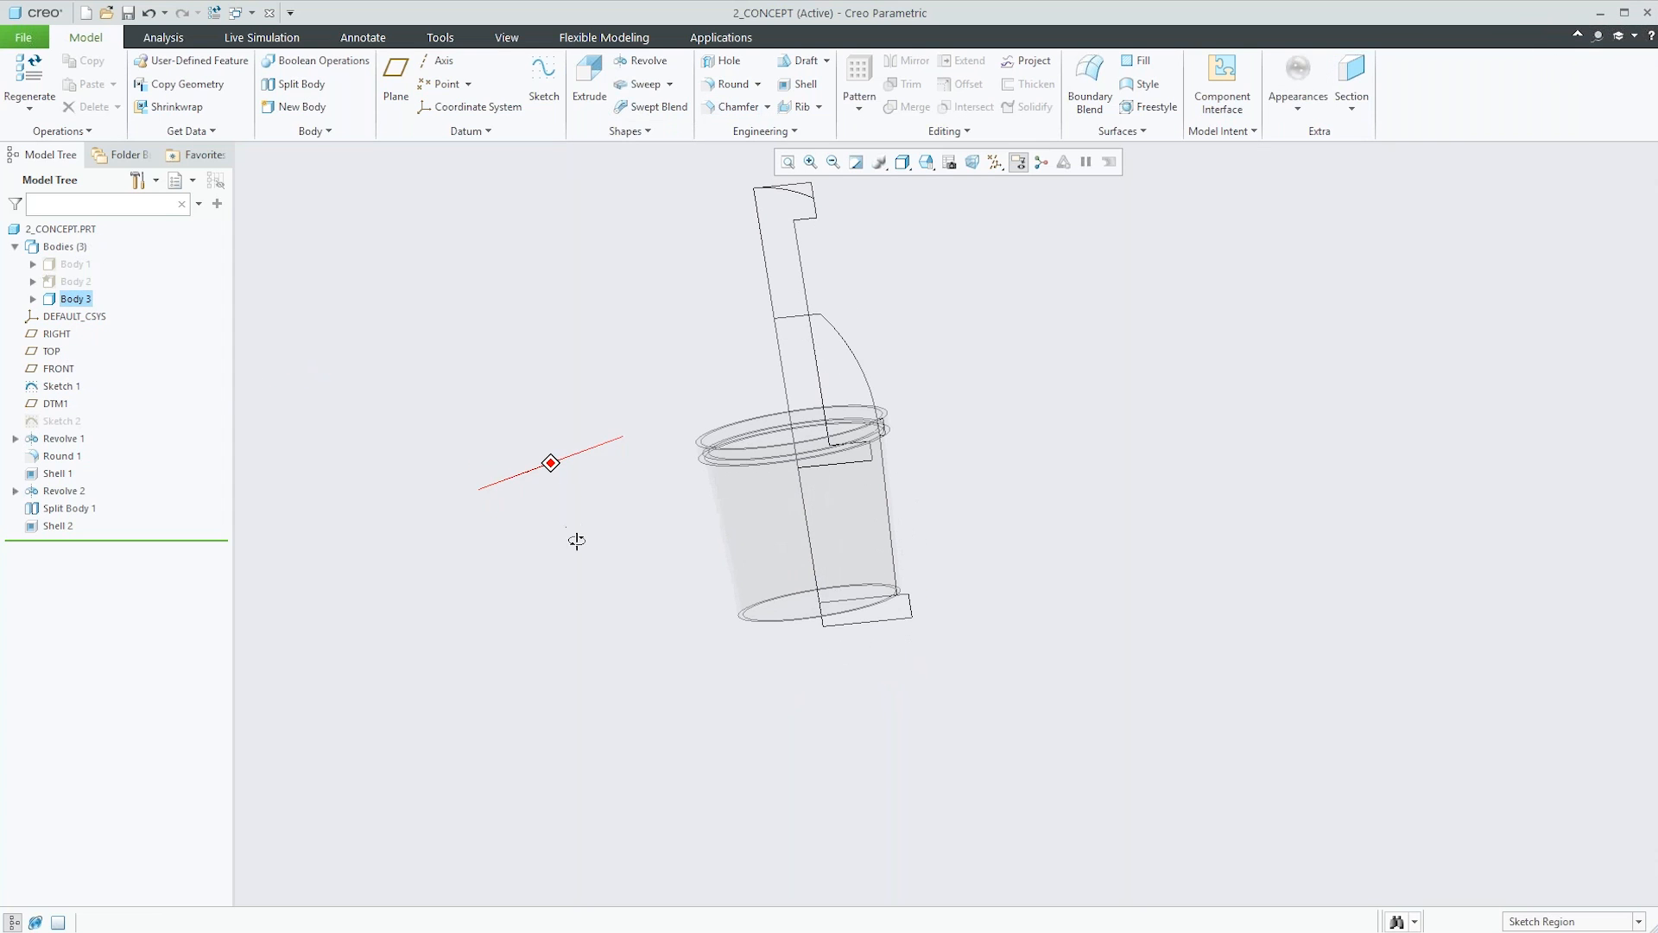
Edit the model's ptc-glass appearance and set its transparency to 0.67.
{"action": "left_click", "coordinate": [1289, 107]}
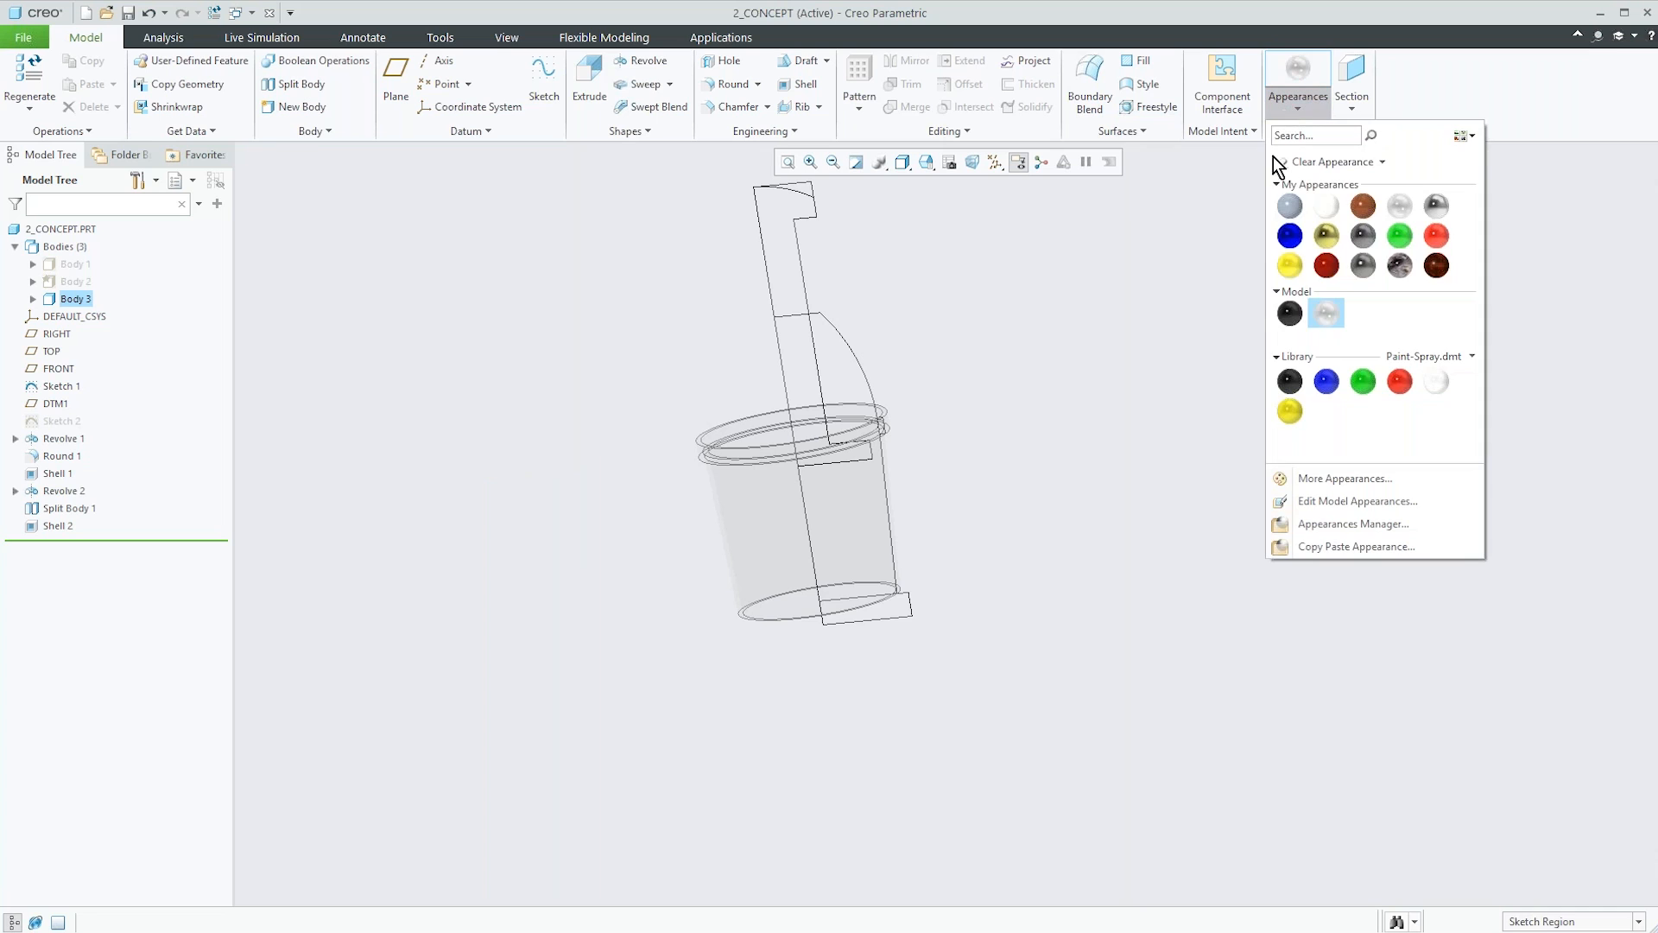
{"action": "right_click", "coordinate": [1328, 318]}
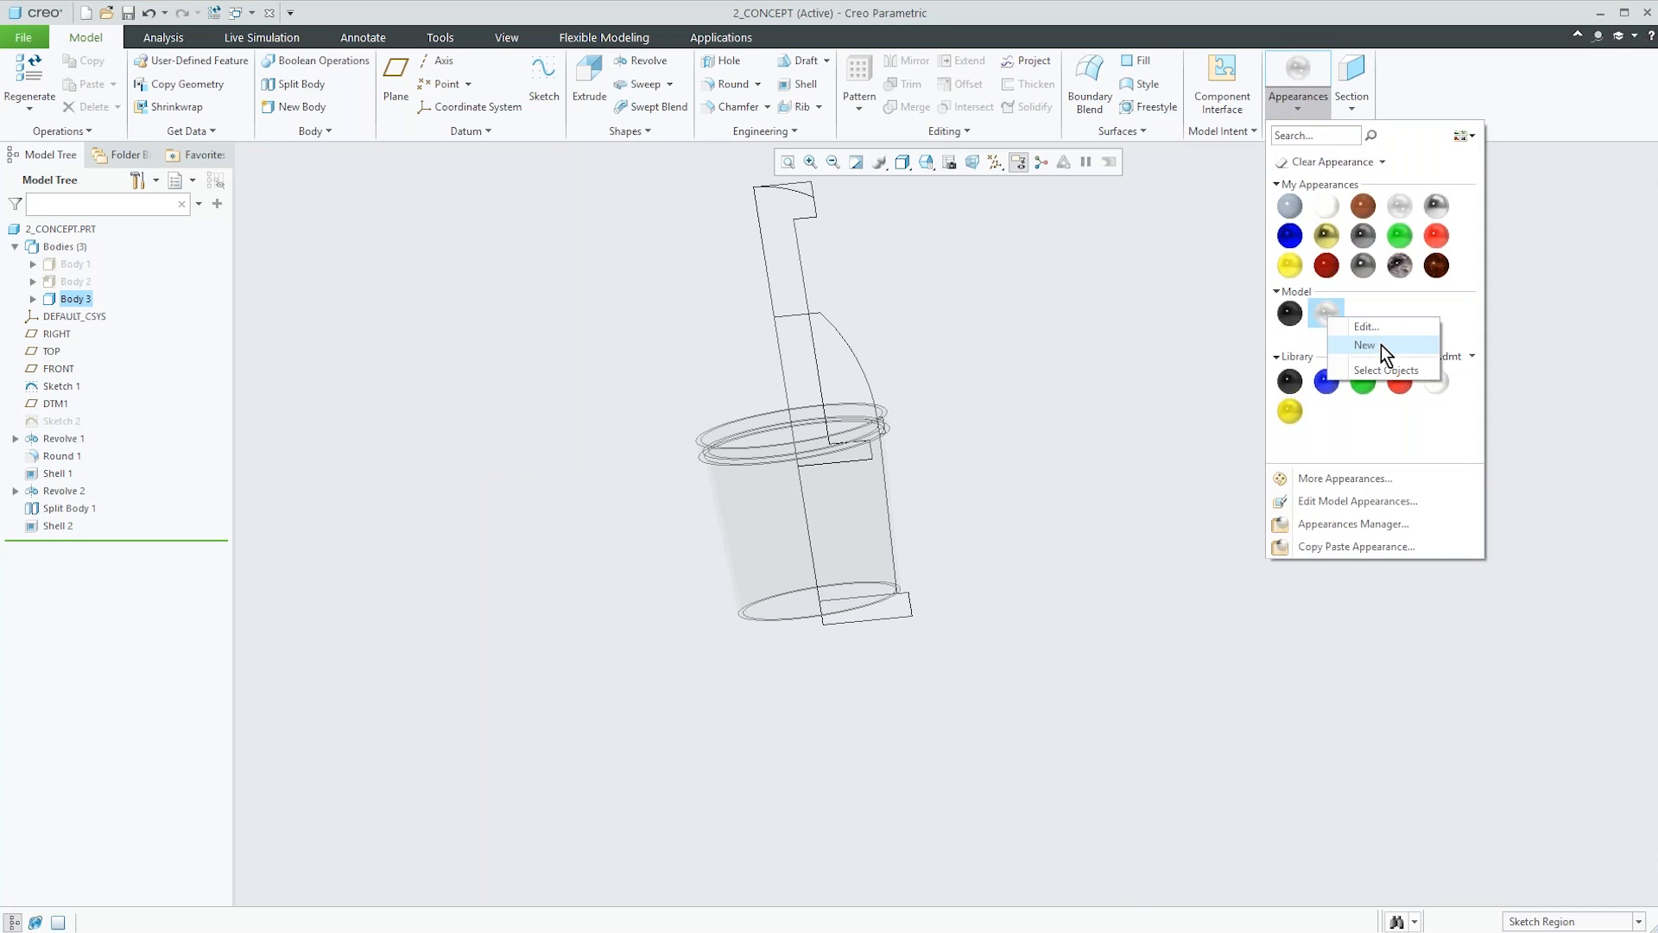
{"action": "left_click", "coordinate": [1365, 329]}
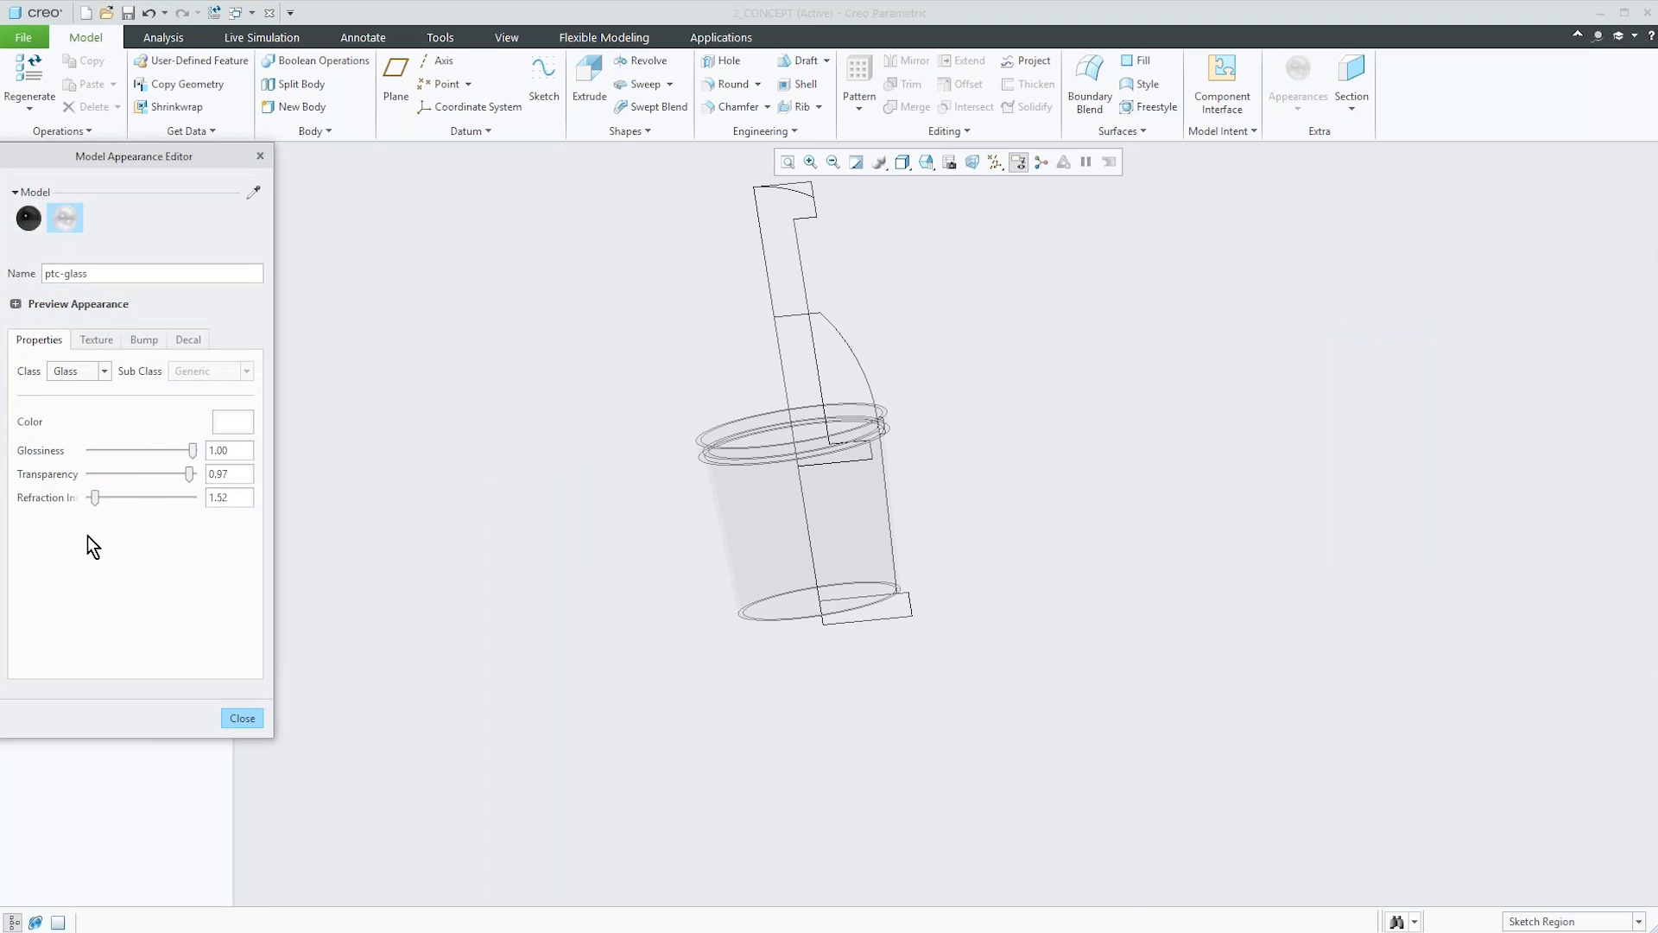
{"action": "left_click_drag", "start_coordinate": [188, 475], "coordinate": [159, 482]}
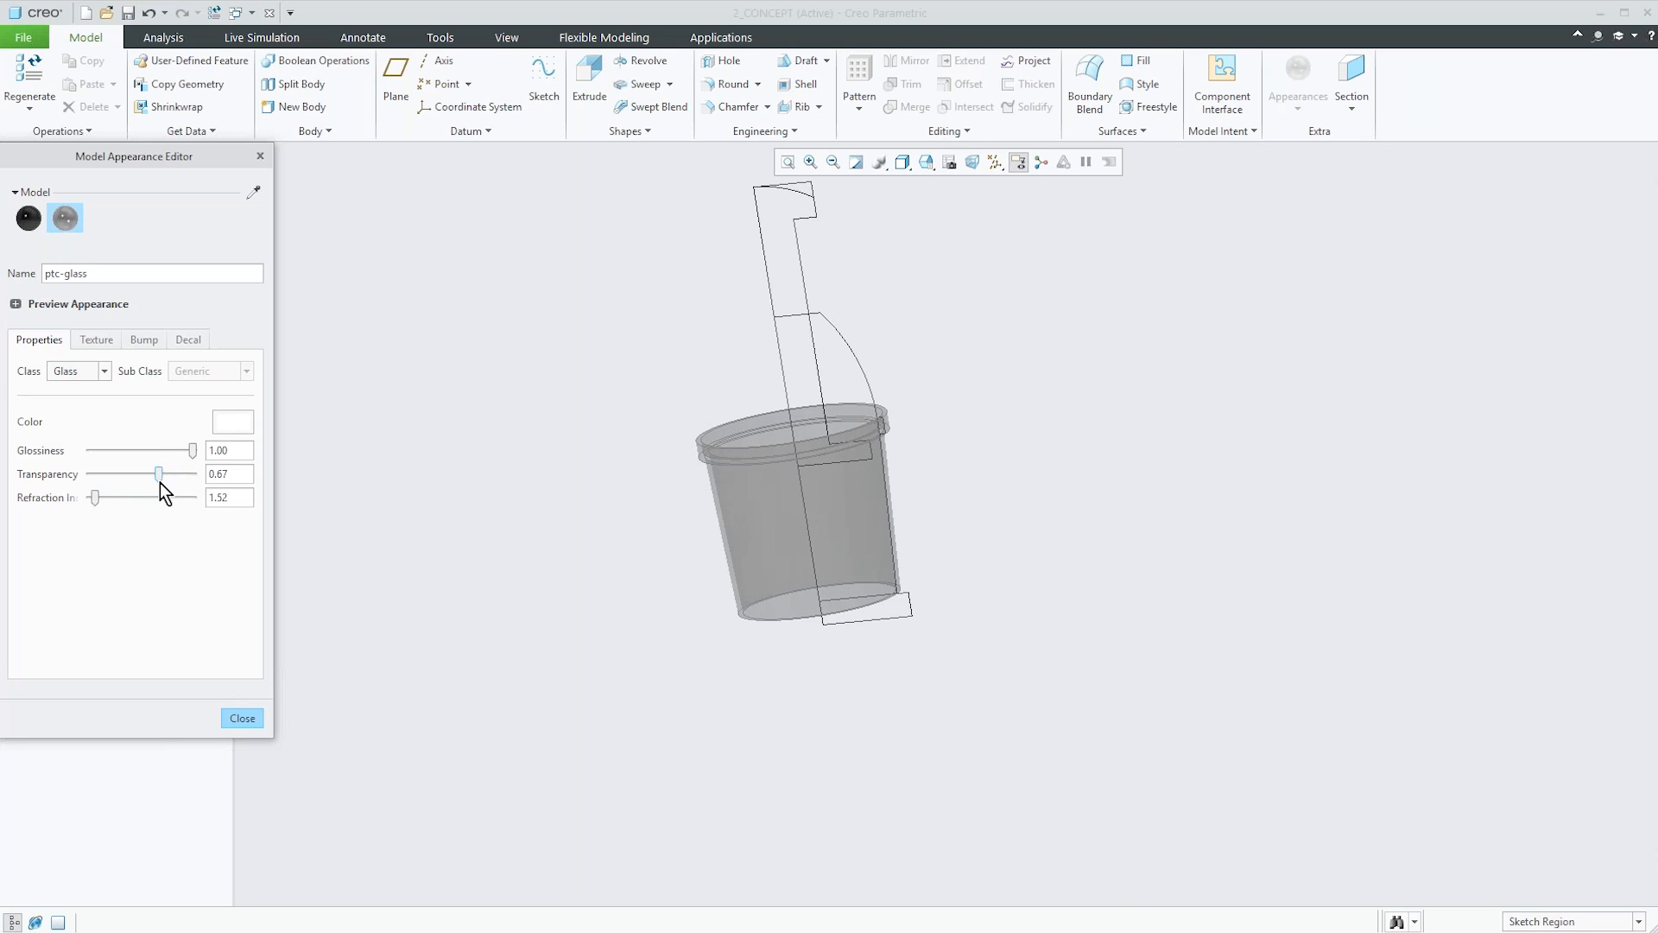
{"action": "left_click", "coordinate": [242, 718]}
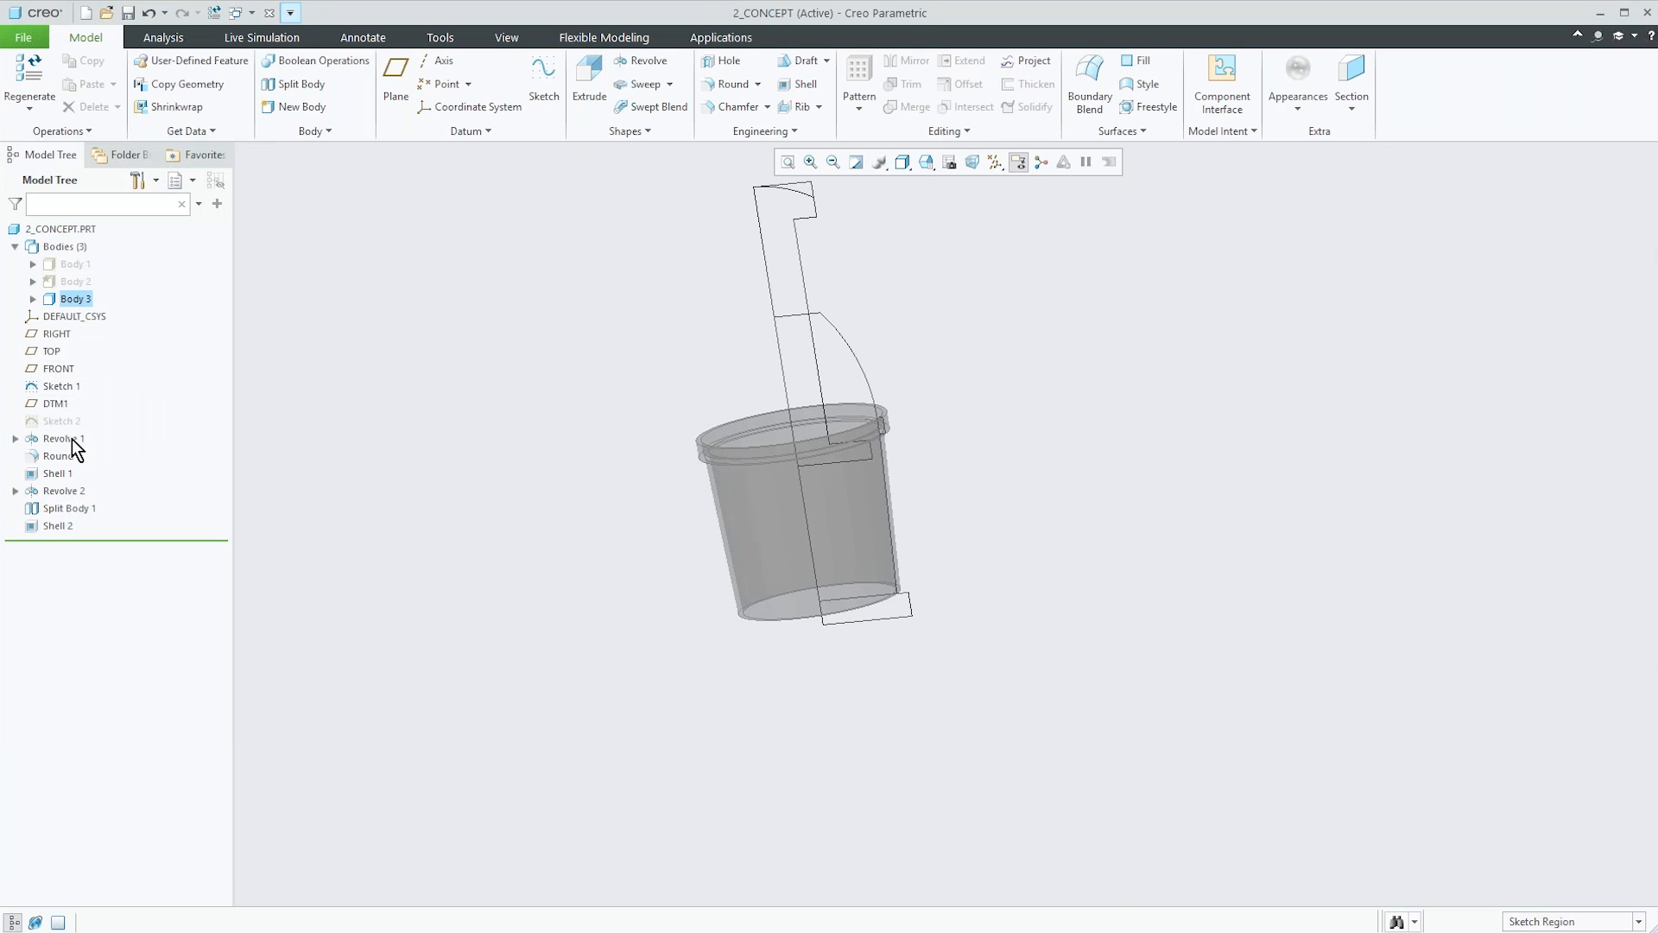
Show the hidden base and dome bodies, Body 1 and Body 2, together with the glass cup.
{"action": "right_click", "coordinate": [81, 259]}
{"action": "left_click", "coordinate": [113, 226]}
{"action": "mouse_move", "coordinate": [505, 536]}
{"action": "middle_mouse_down"}
{"action": "mouse_move", "coordinate": [515, 579]}
{"action": "mouse_move", "coordinate": [525, 547]}
{"action": "middle_mouse_up"}
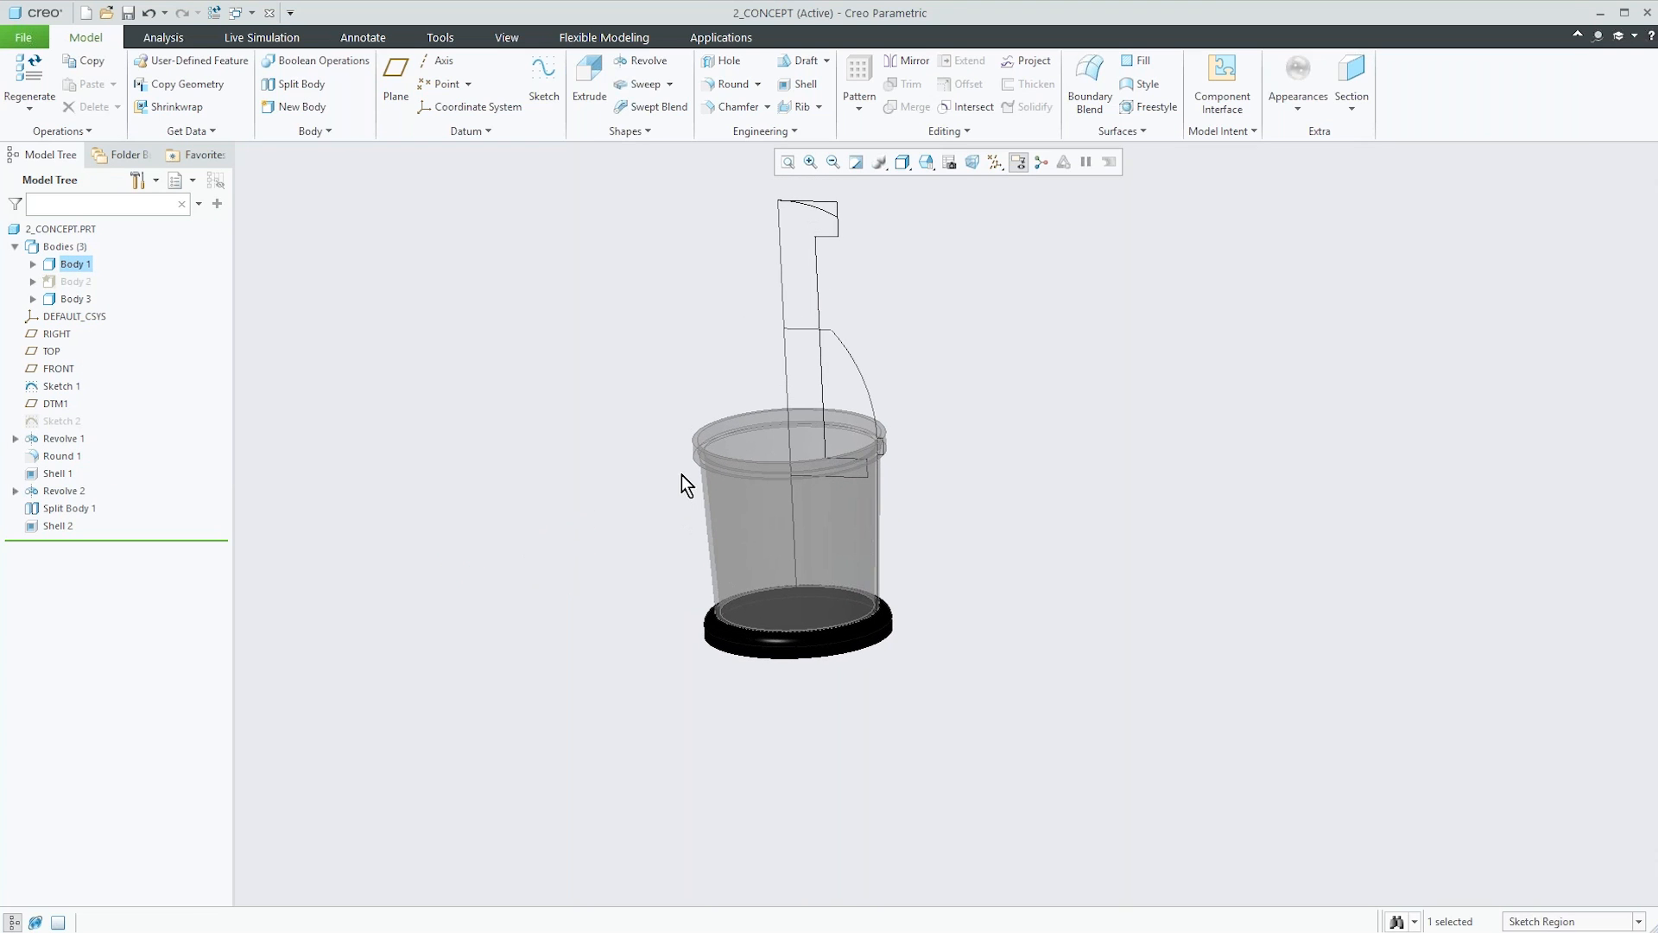
{"action": "scroll", "coordinate": [677, 470], "scroll_direction": "up", "scroll_amount": 3}
{"action": "right_click", "coordinate": [74, 285]}
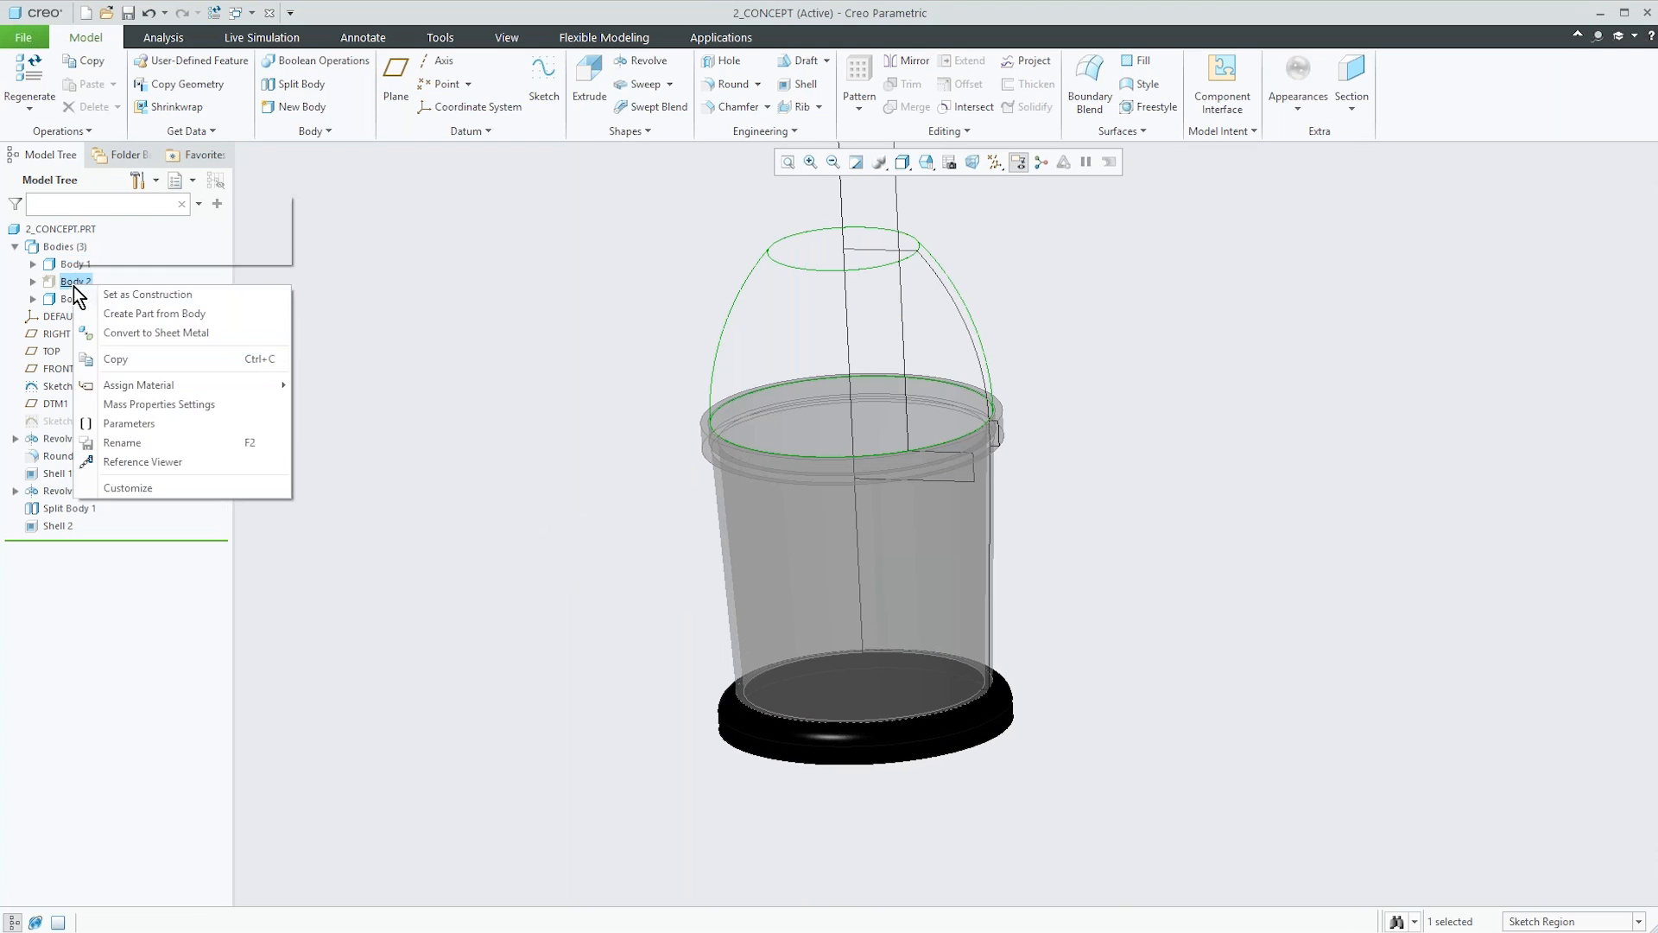
{"action": "left_click", "coordinate": [110, 252]}
{"action": "mouse_move", "coordinate": [349, 480]}
{"action": "middle_mouse_down"}
{"action": "mouse_move", "coordinate": [470, 640]}
{"action": "mouse_move", "coordinate": [583, 494]}
{"action": "middle_mouse_up"}
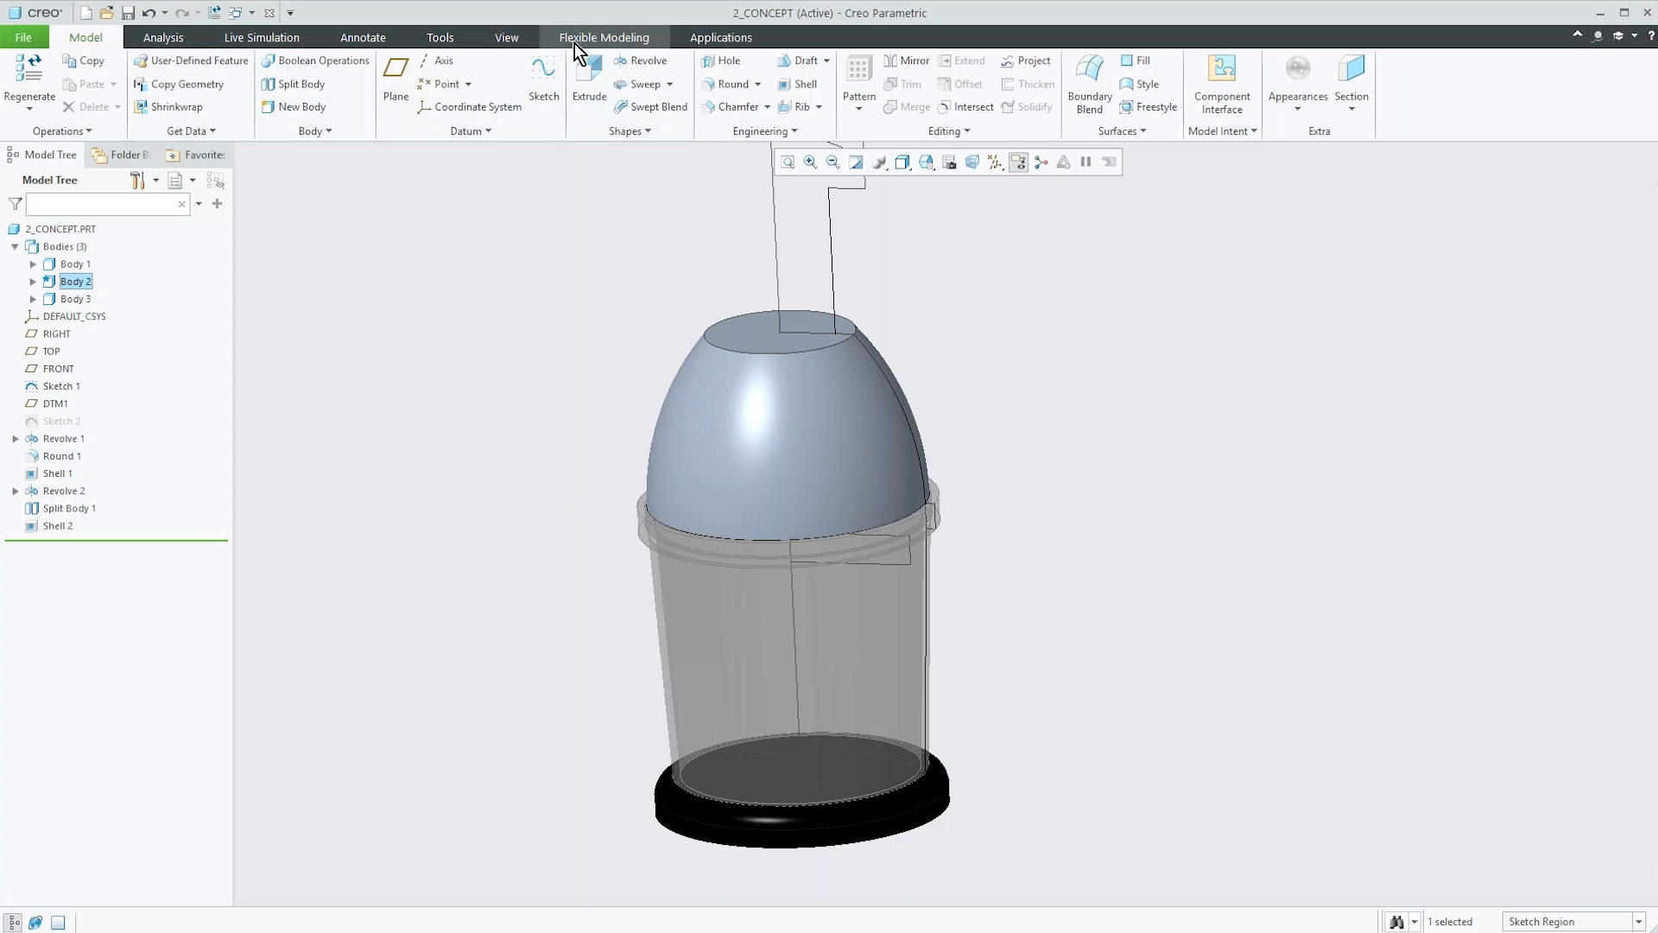
{"action": "middle_click_drag", "start_coordinate": [876, 479], "coordinate": [893, 454]}
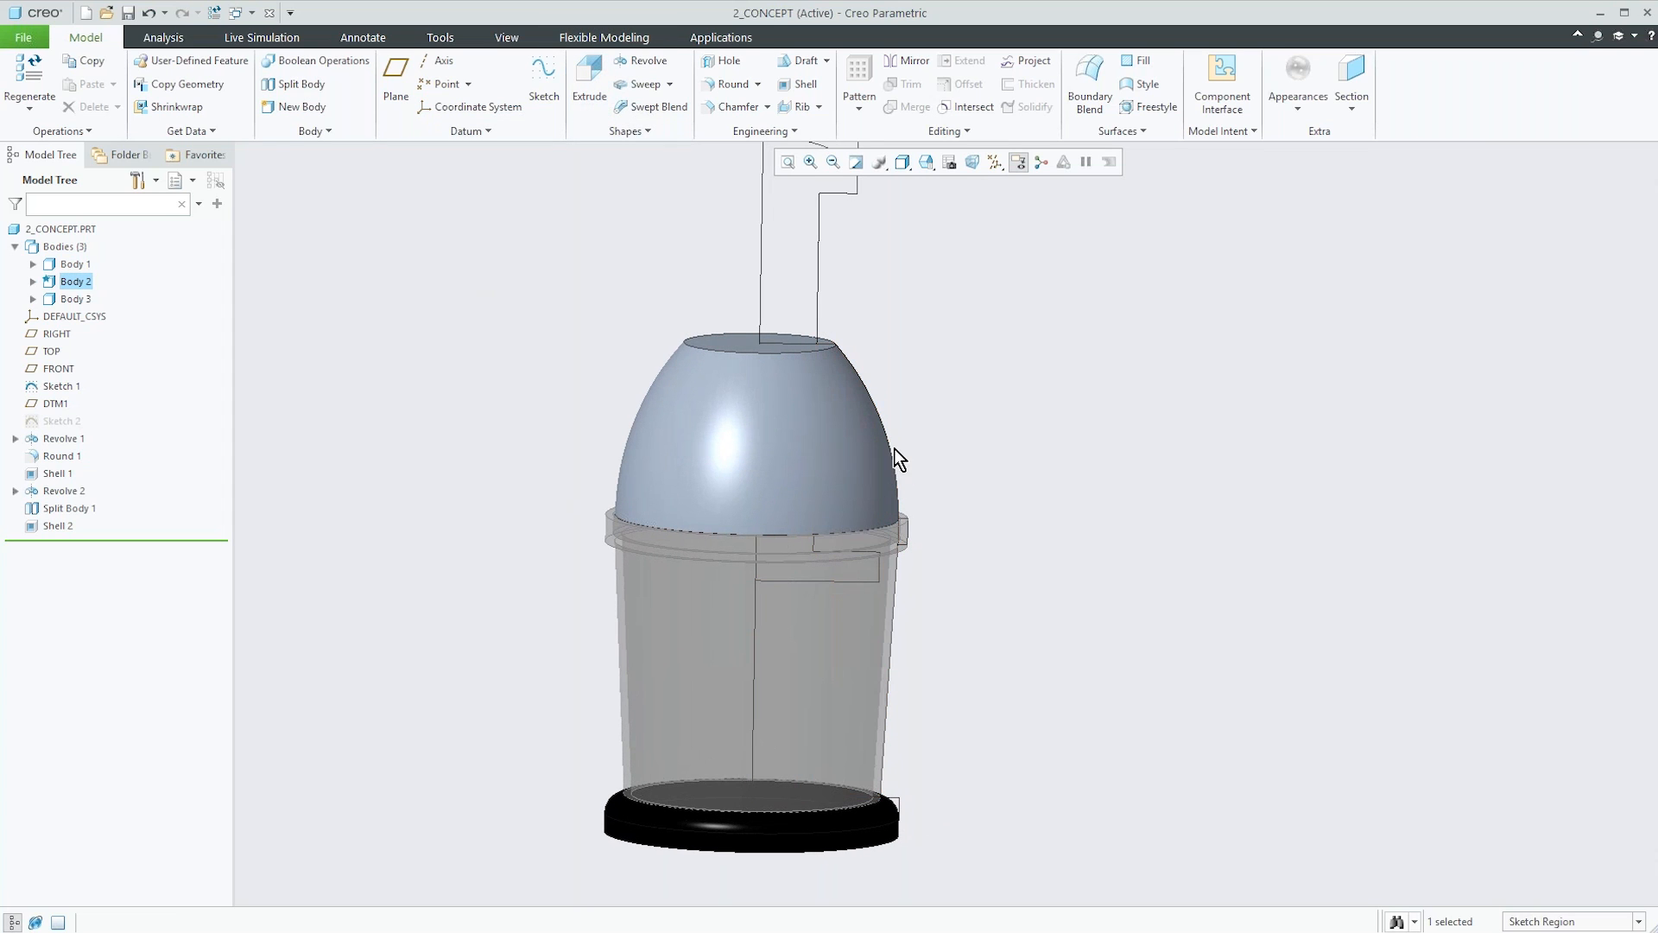
{"action": "mouse_move", "coordinate": [835, 488]}
{"action": "middle_mouse_down"}
{"action": "mouse_move", "coordinate": [803, 516]}
{"action": "mouse_move", "coordinate": [786, 492]}
{"action": "middle_mouse_up"}
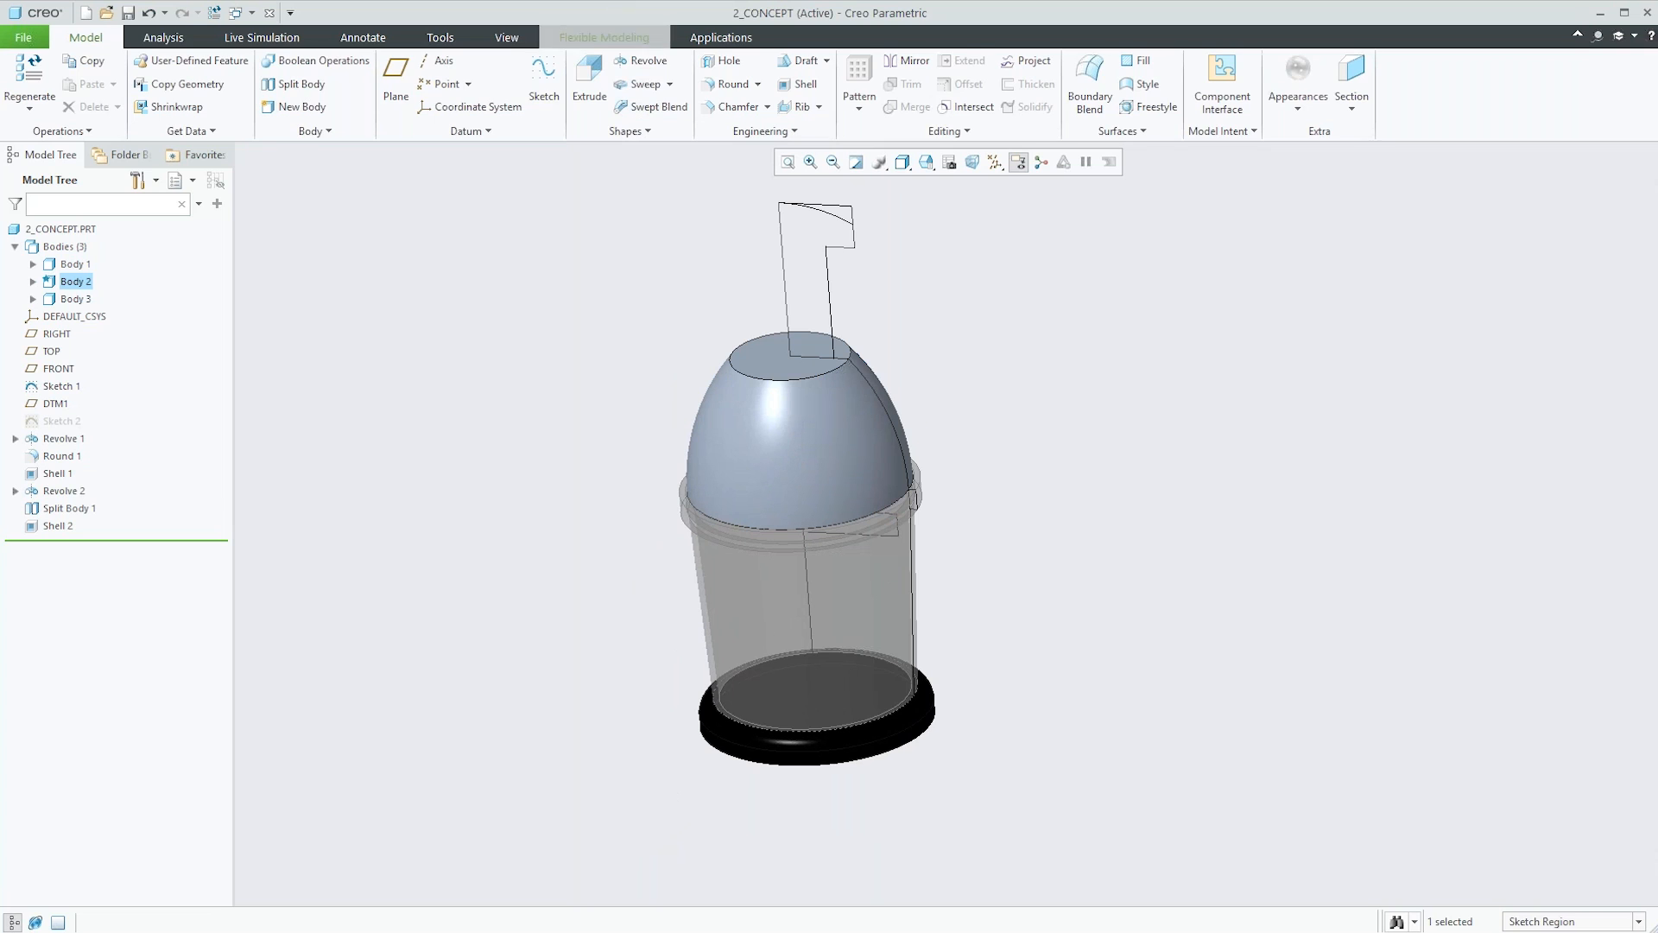
Offset only the dome's curved side surfaces outward by 0.125 with the flexible modeling Offset, leaving out its flat top.
{"action": "left_click", "coordinate": [609, 37]}
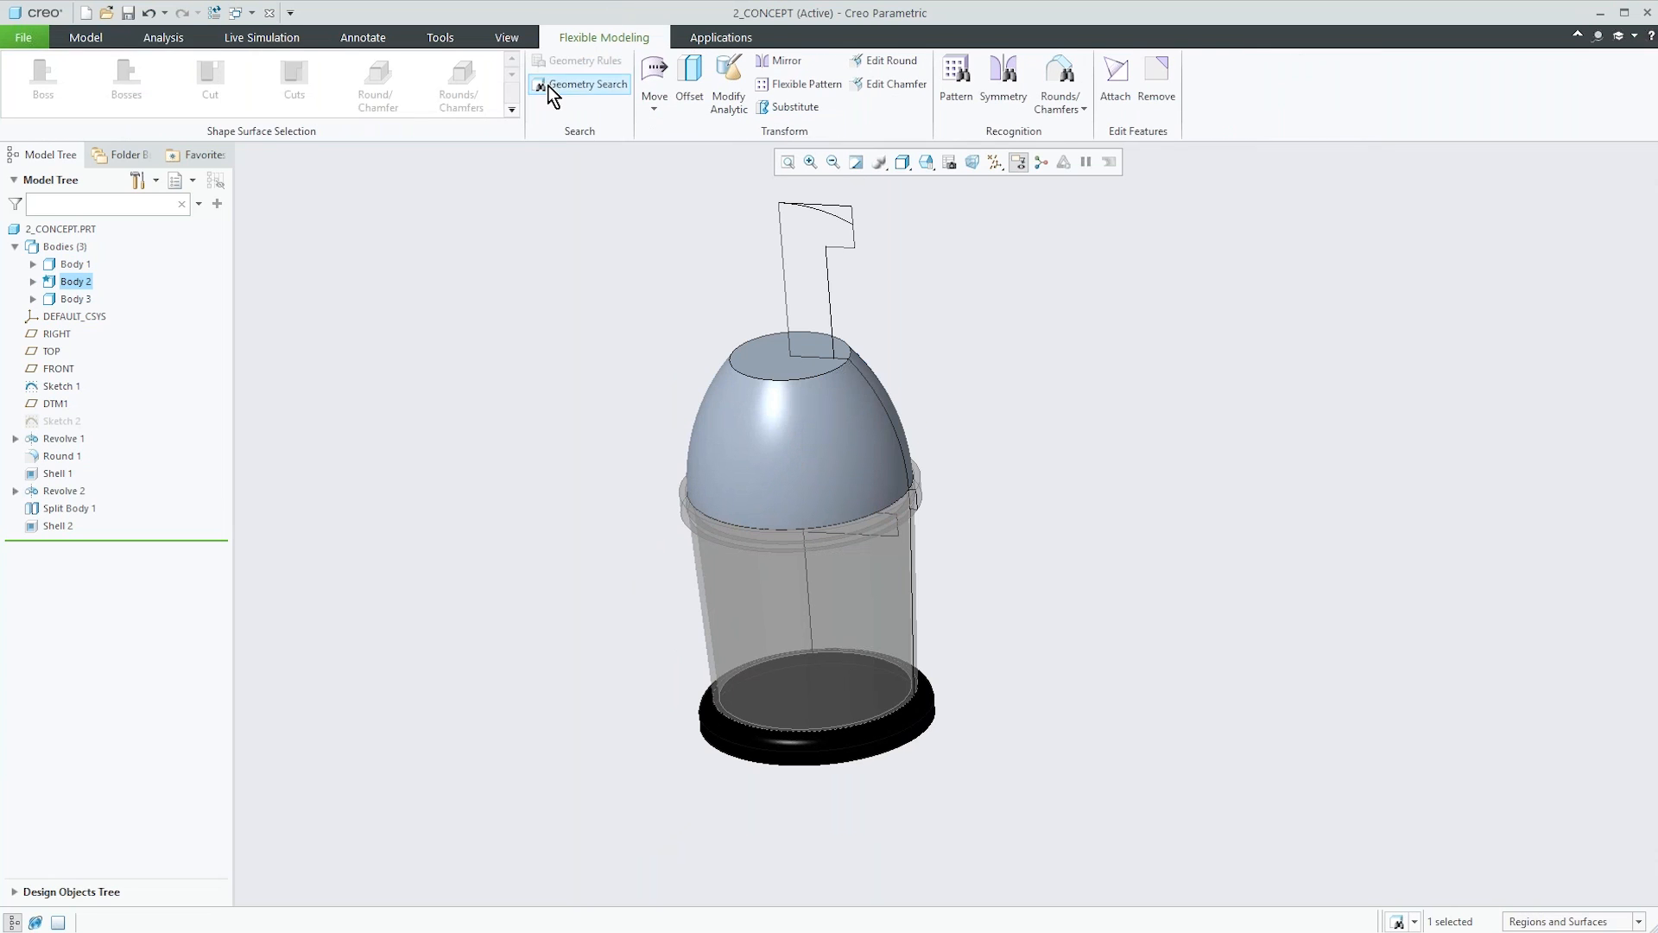
{"action": "left_click", "coordinate": [687, 85]}
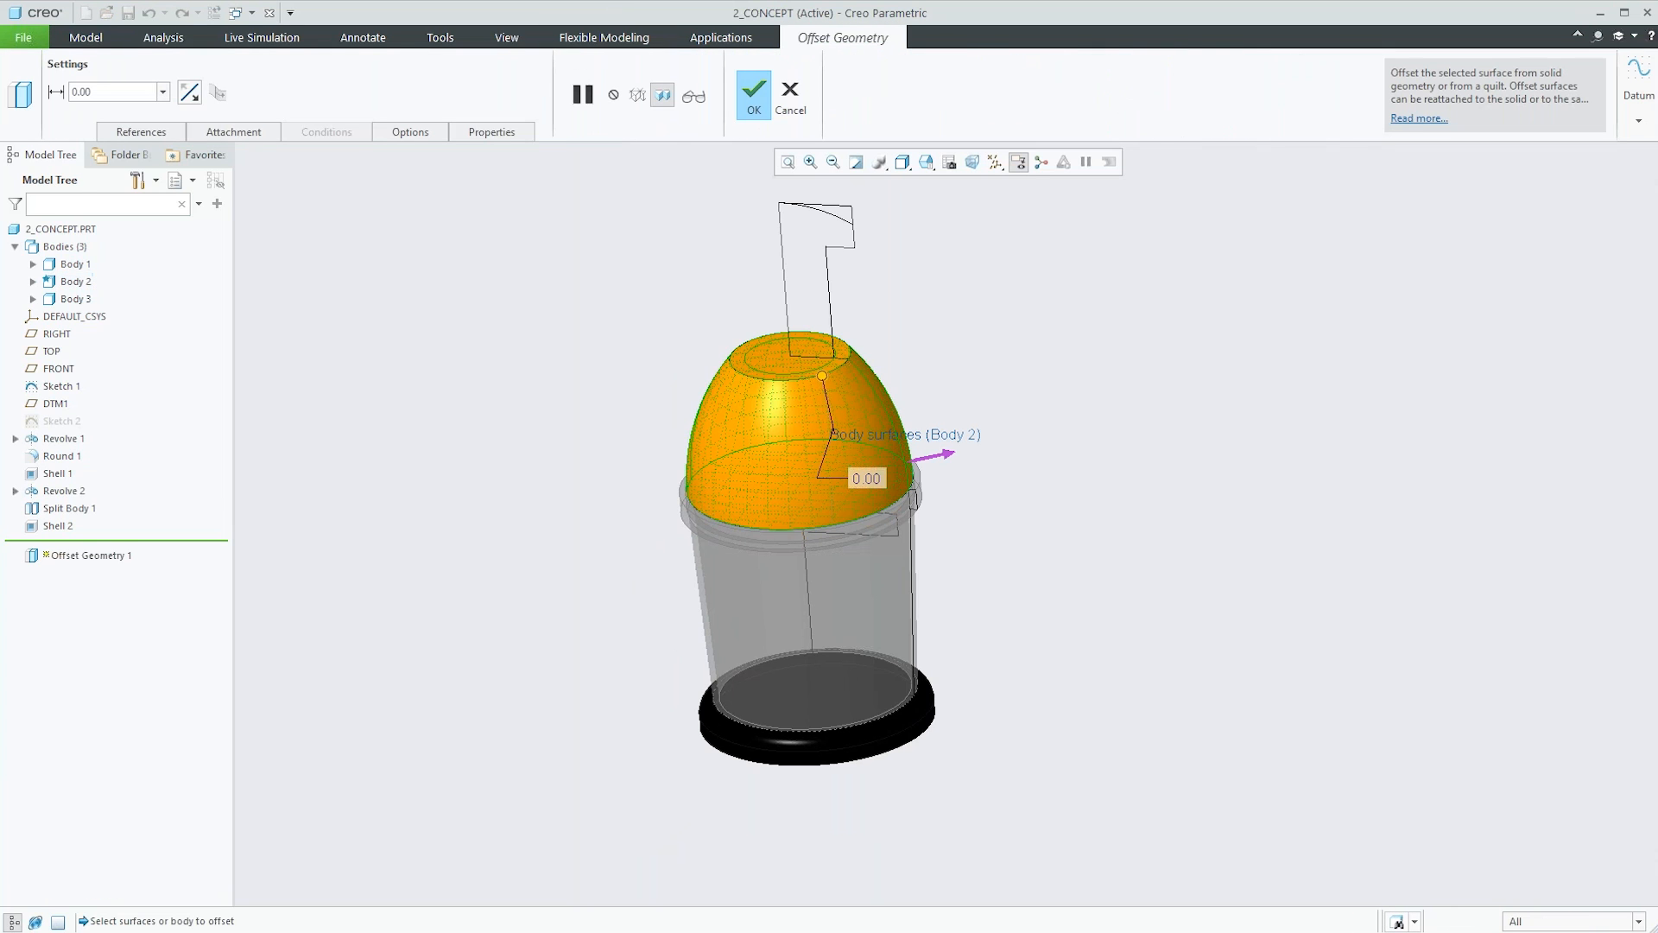
{"action": "left_click", "coordinate": [775, 449]}
{"action": "middle_click_drag", "start_coordinate": [776, 449], "coordinate": [812, 440]}
{"action": "left_click", "coordinate": [925, 404], "text": "ctrl"}
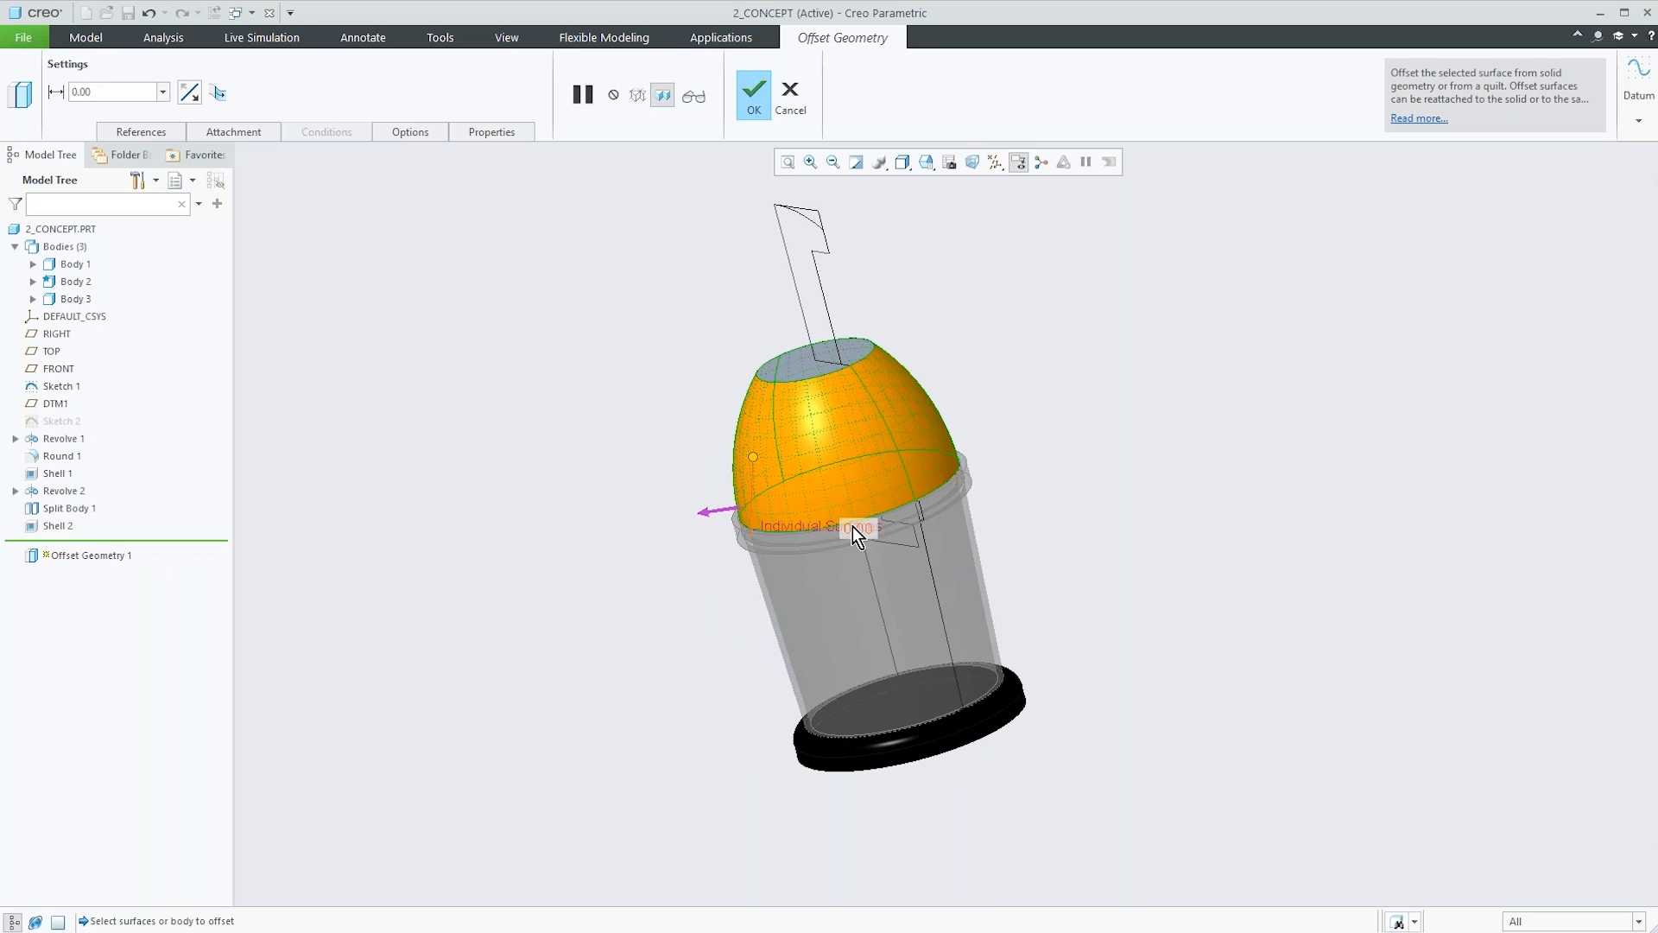
{"action": "left_click", "coordinate": [118, 91]}
{"action": "type", "text": "0.125"}
{"action": "key", "text": "Return"}
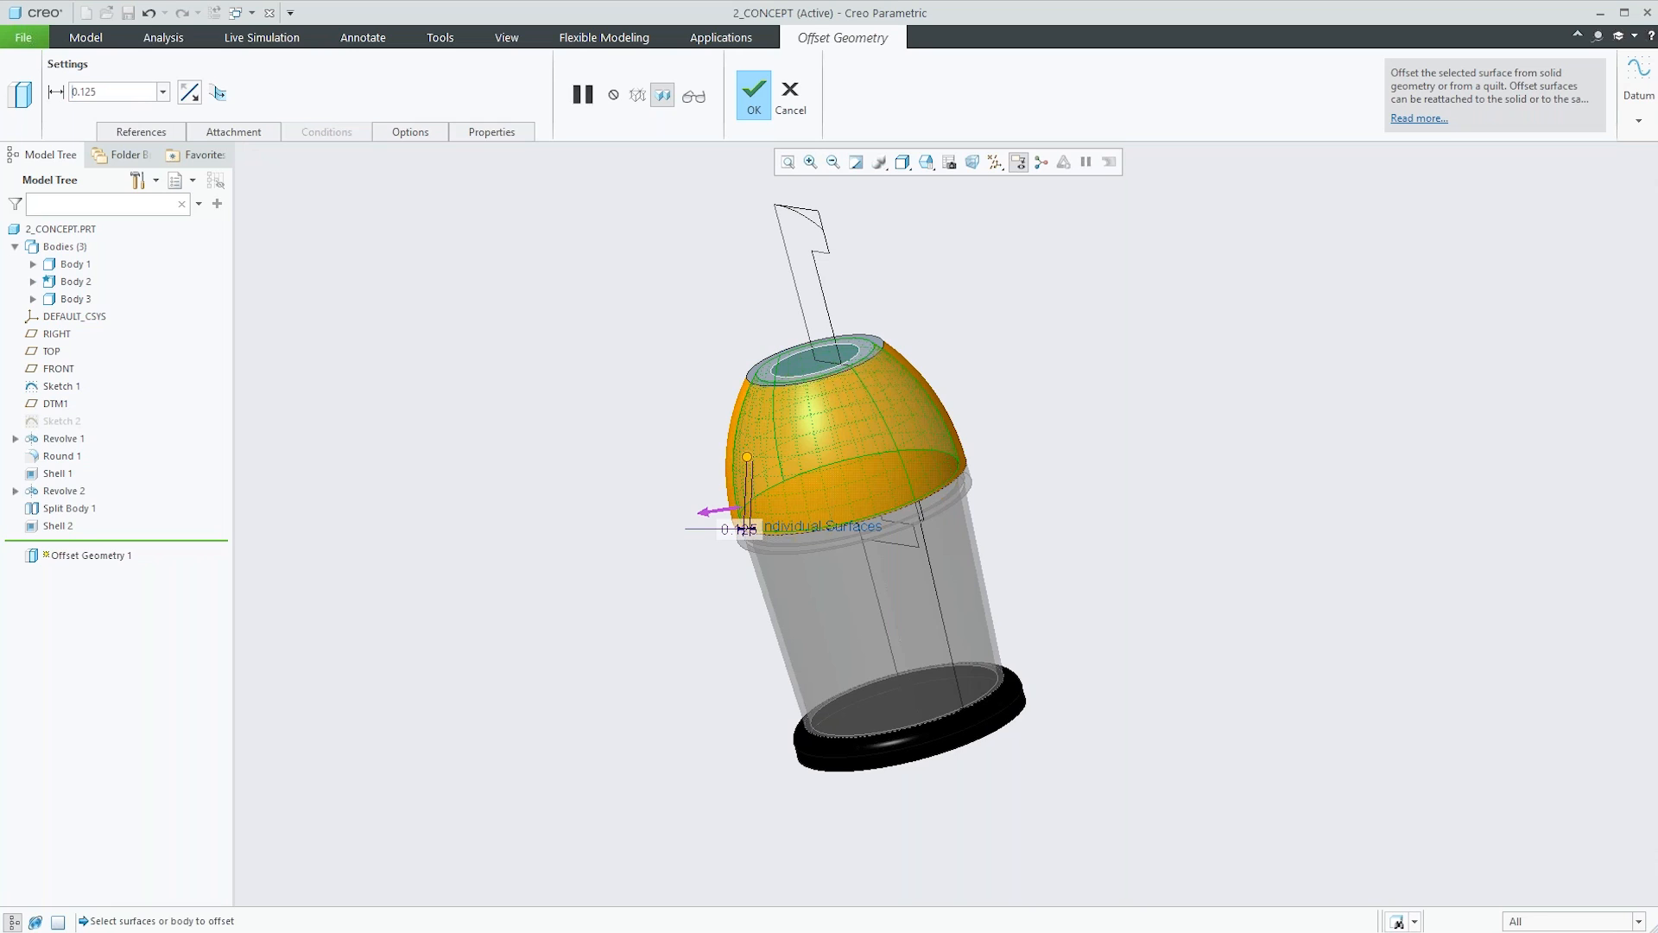
{"action": "left_click", "coordinate": [117, 91]}
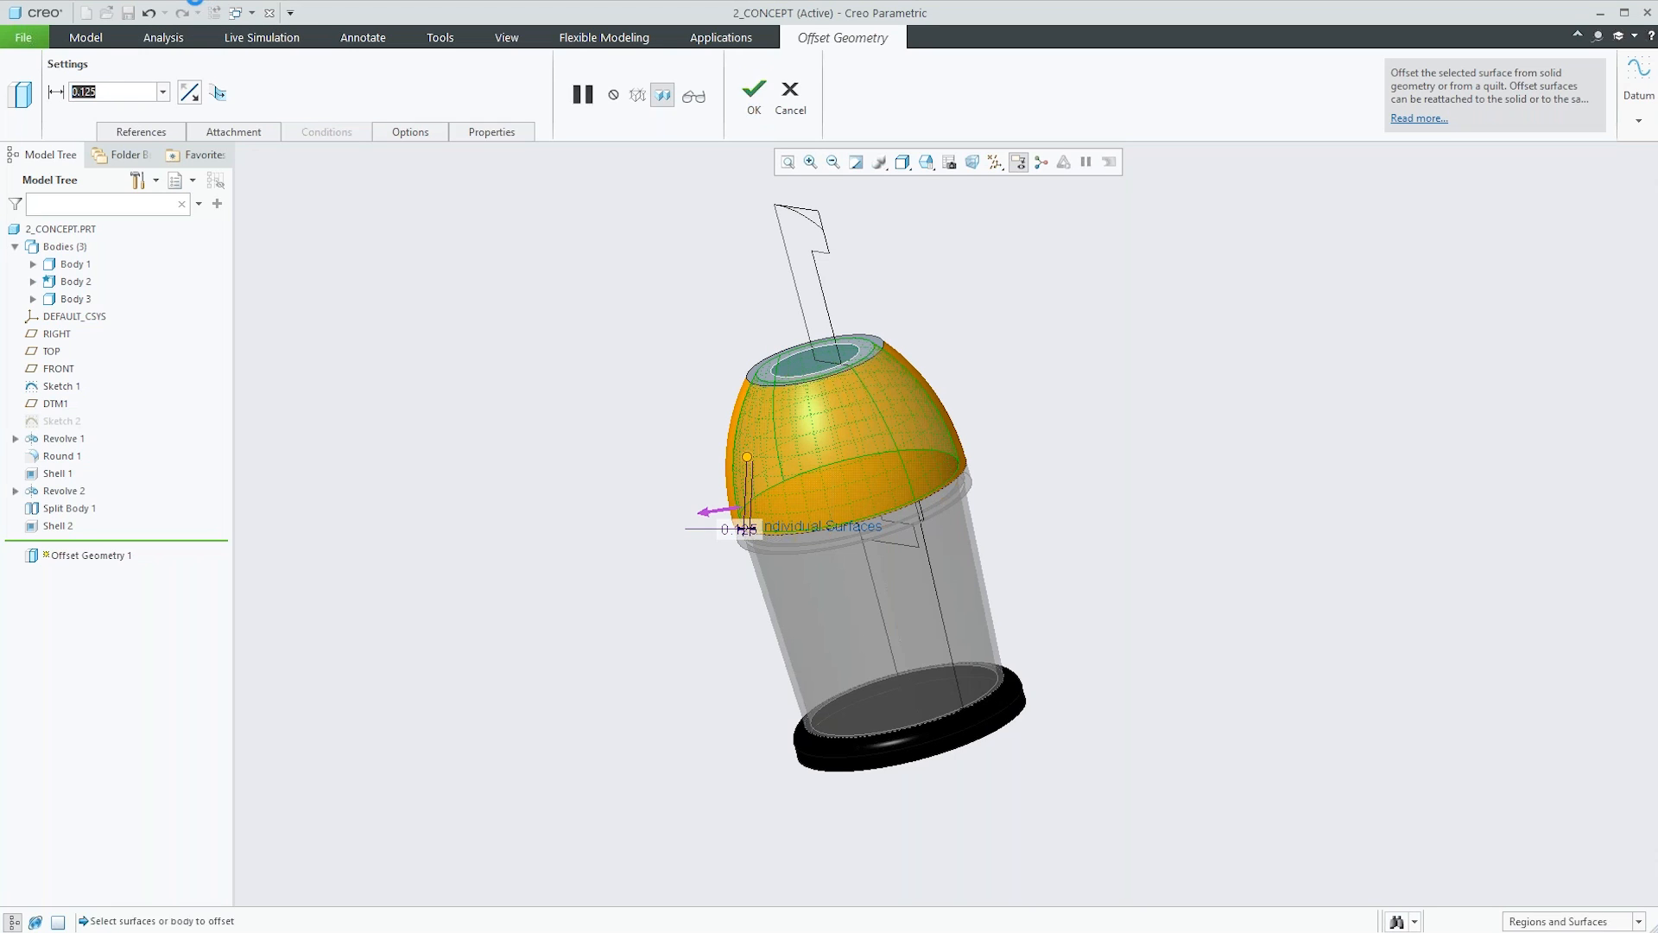
{"action": "left_click", "coordinate": [756, 86]}
{"action": "mouse_move", "coordinate": [692, 485]}
{"action": "middle_mouse_down"}
{"action": "mouse_move", "coordinate": [768, 482]}
{"action": "mouse_move", "coordinate": [744, 471]}
{"action": "mouse_move", "coordinate": [753, 453]}
{"action": "middle_mouse_up"}
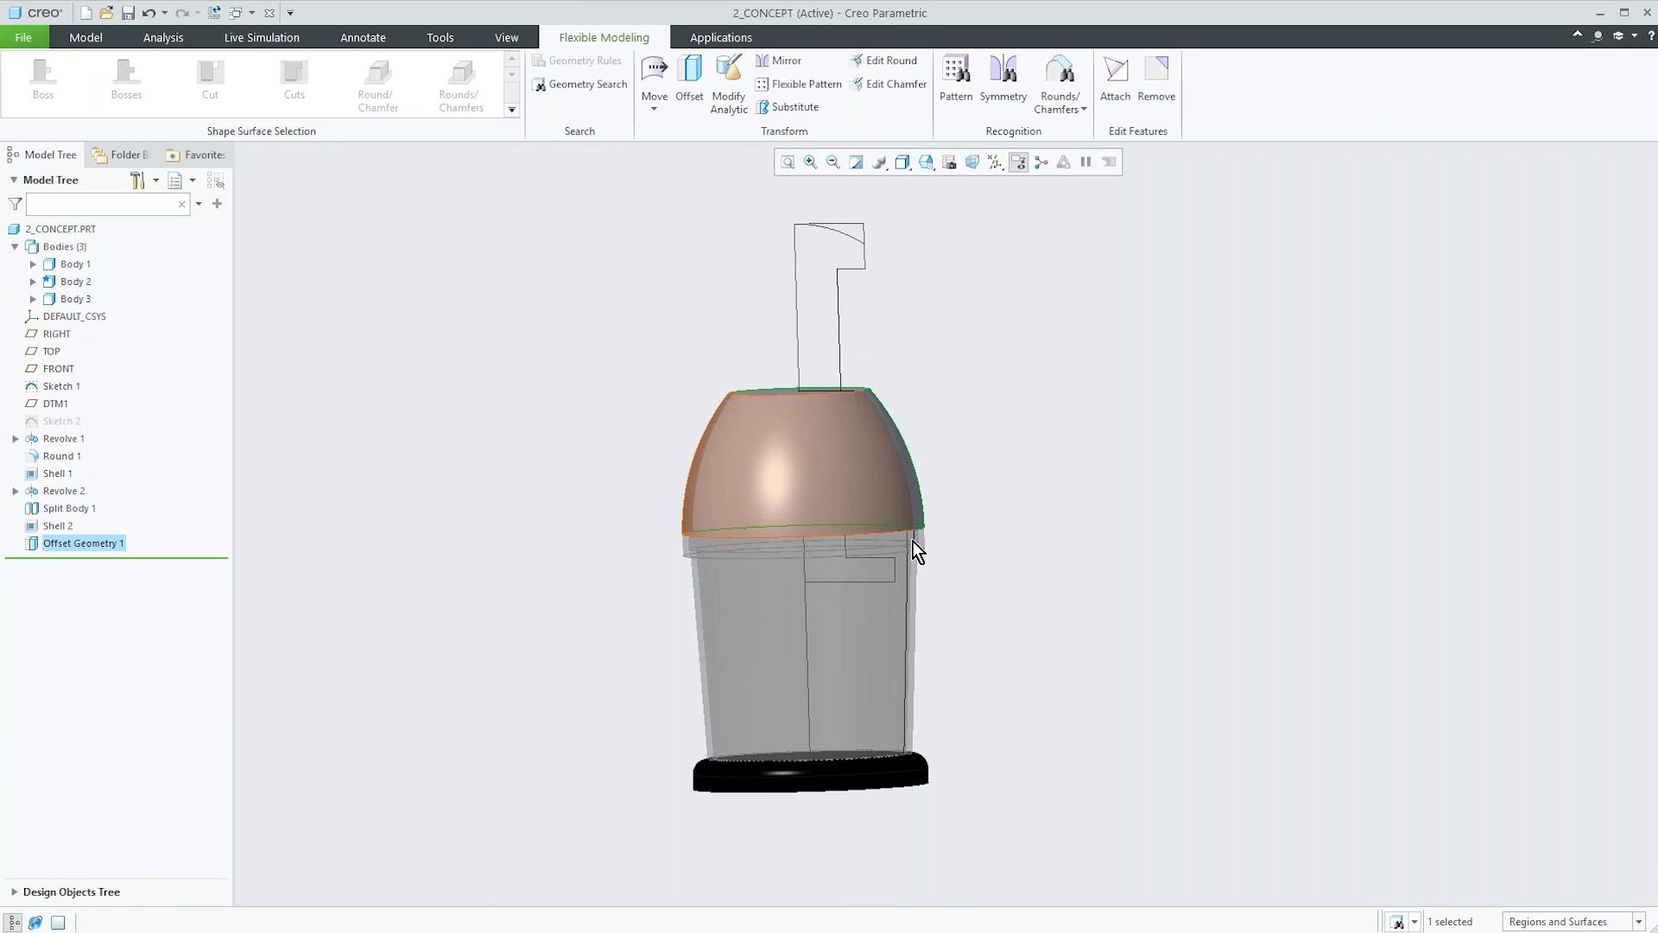
{"action": "scroll", "coordinate": [924, 540], "scroll_direction": "down", "scroll_amount": 5}
{"action": "scroll", "coordinate": [915, 596], "scroll_direction": "up", "scroll_amount": 5}
{"action": "mouse_move", "coordinate": [898, 620]}
{"action": "middle_mouse_down"}
{"action": "mouse_move", "coordinate": [816, 577]}
{"action": "mouse_move", "coordinate": [822, 562]}
{"action": "middle_mouse_up"}
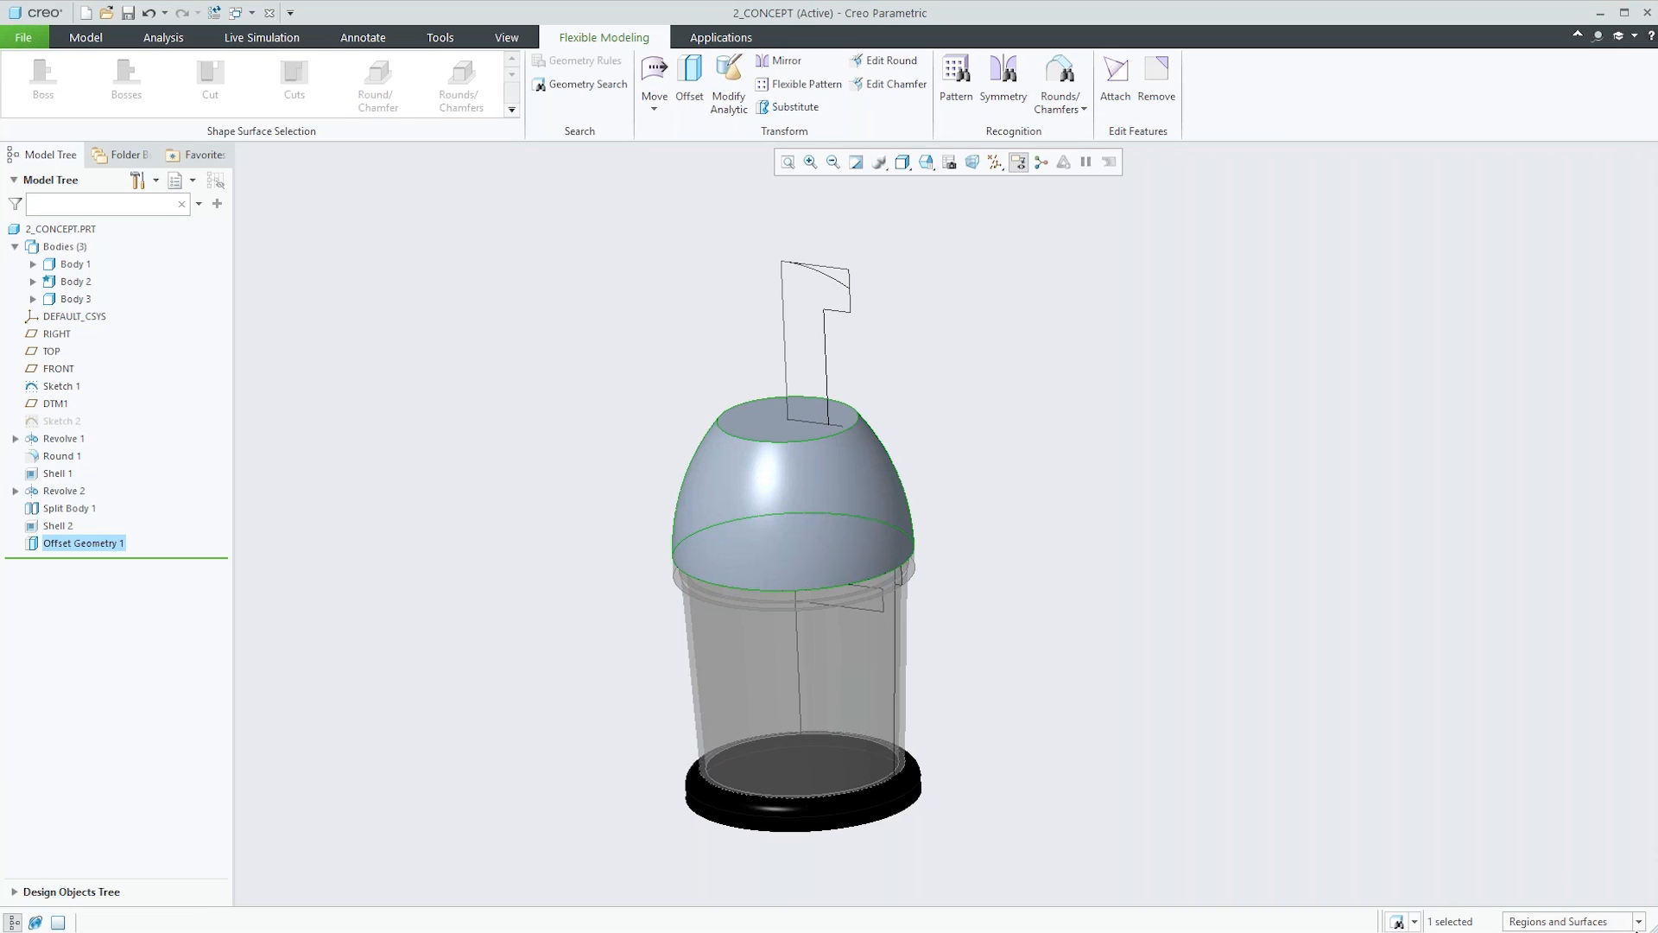
Revolve the two handle sketch regions 360 degrees about the sketch's long vertical line as a separate new body.
{"action": "left_click", "coordinate": [1638, 922]}
{"action": "left_click", "coordinate": [69, 37]}
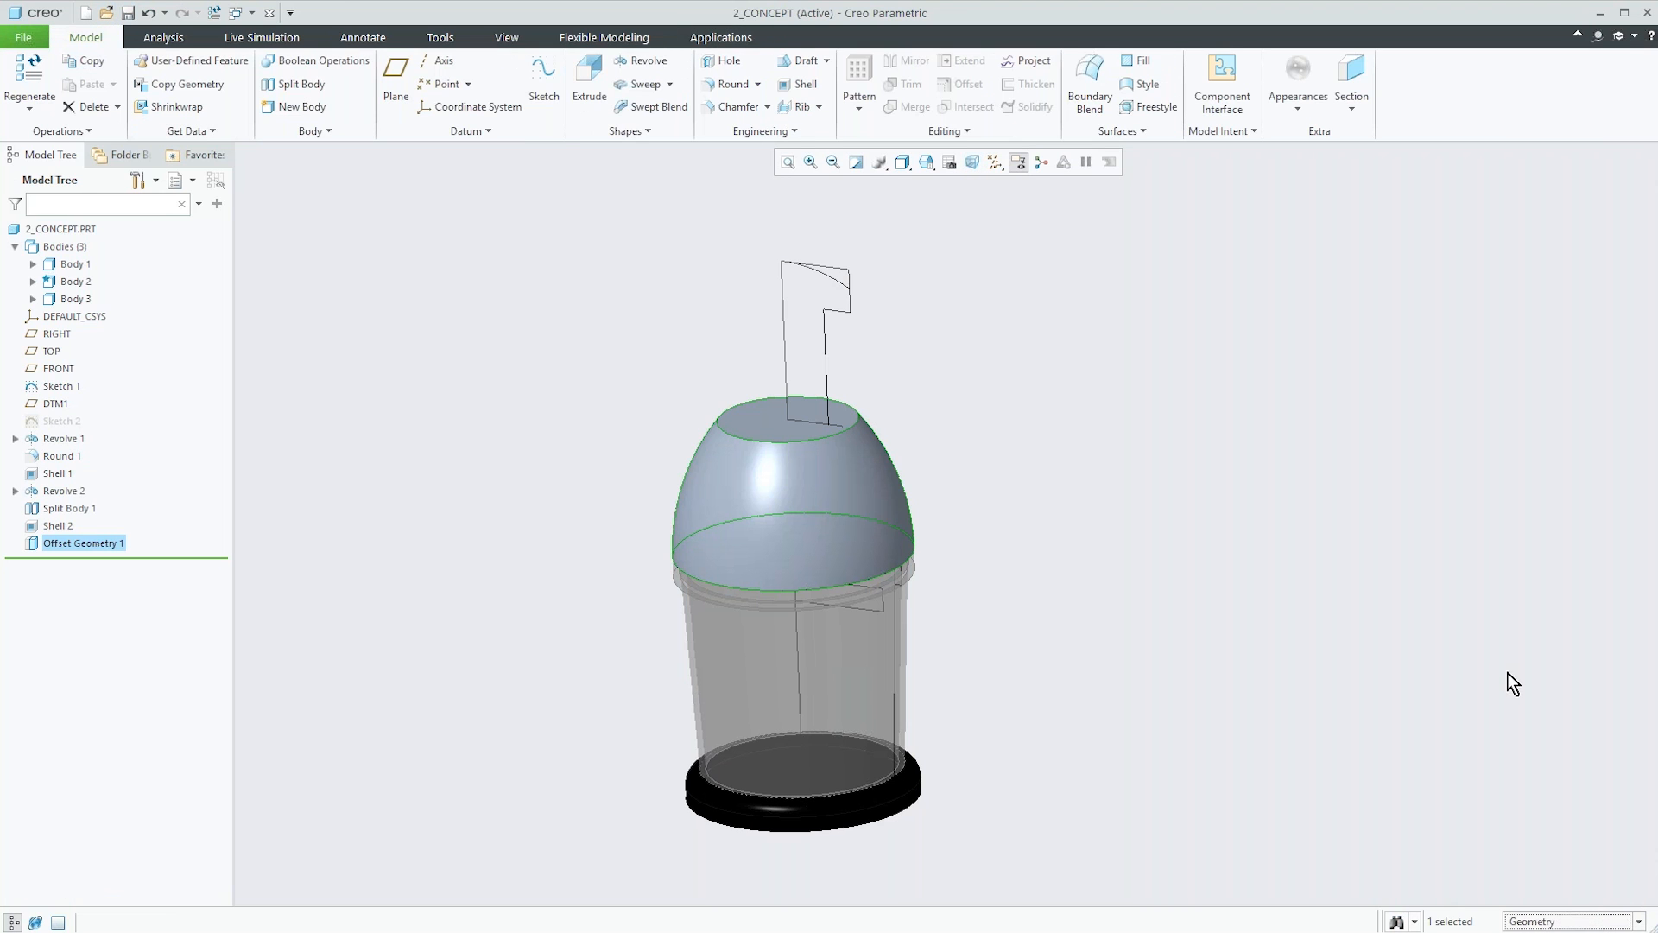
{"action": "left_click", "coordinate": [1638, 922]}
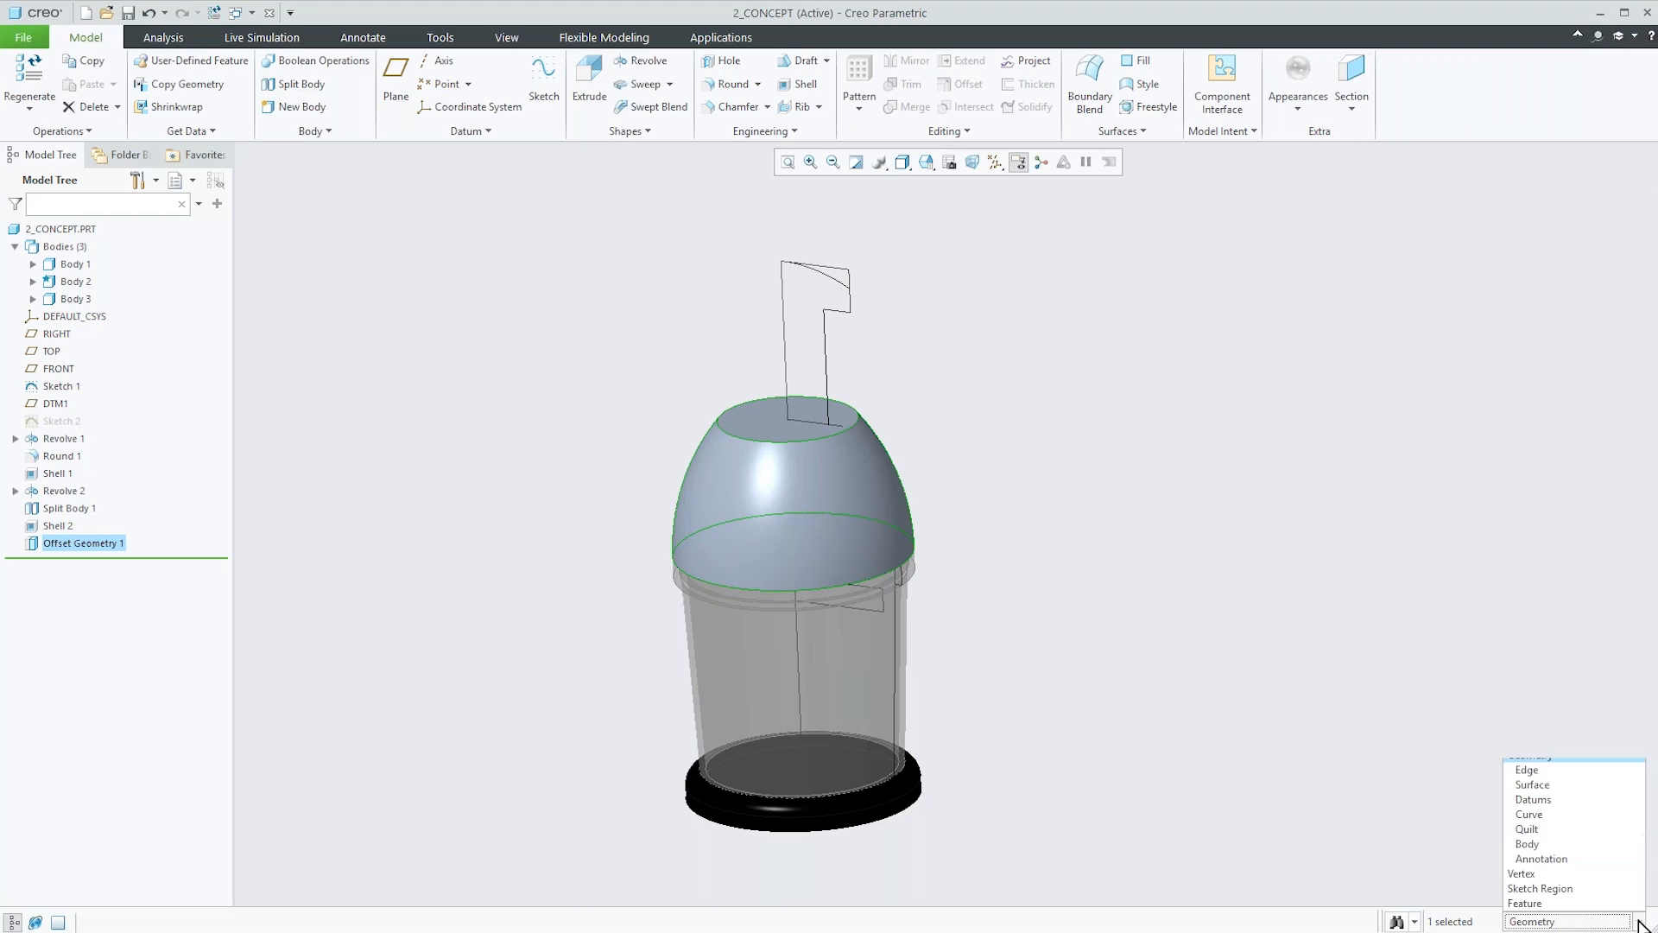
{"action": "left_click", "coordinate": [1575, 888]}
{"action": "left_click", "coordinate": [799, 371]}
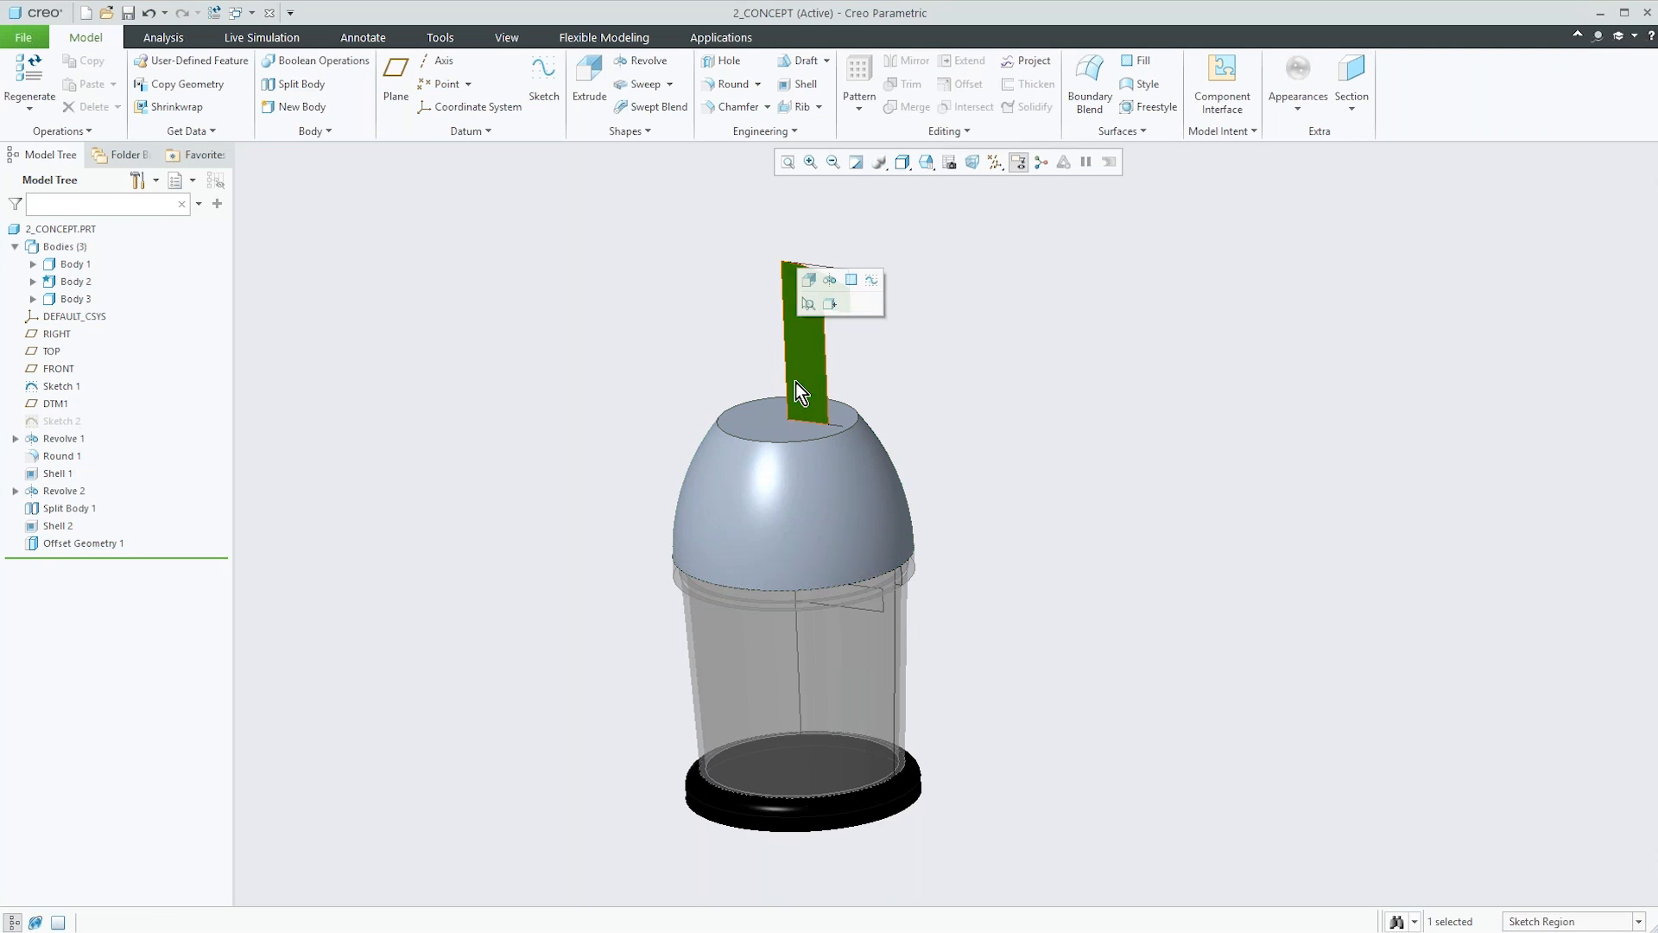
{"action": "left_click", "coordinate": [797, 472], "text": "ctrl"}
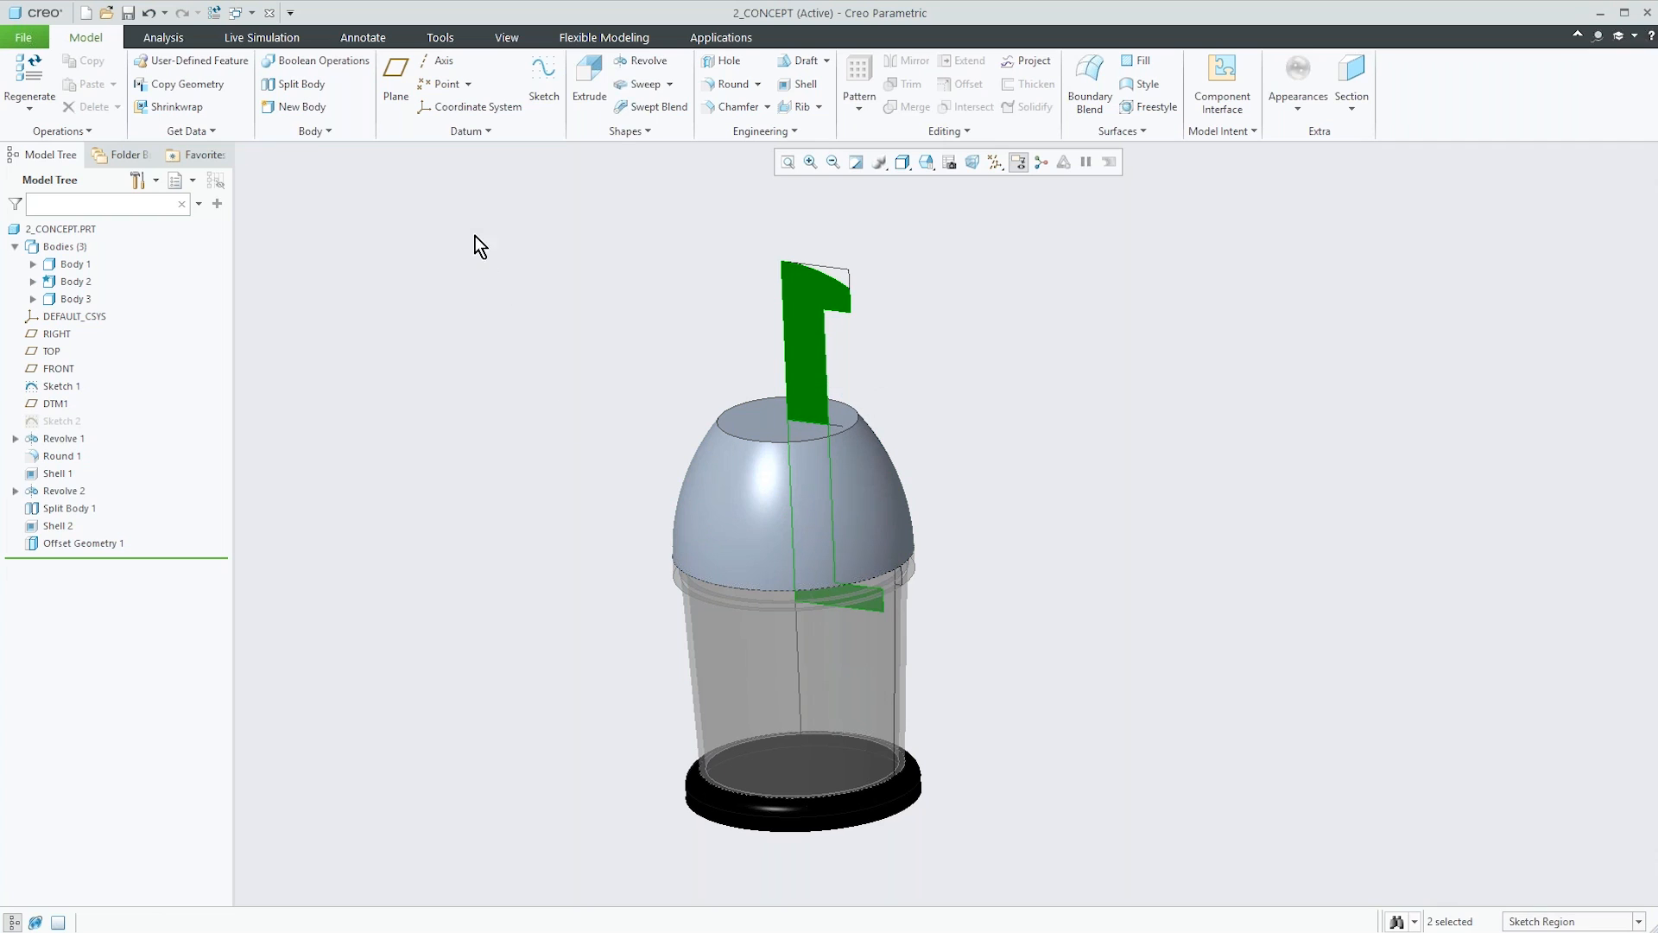
{"action": "left_click", "coordinate": [643, 61]}
{"action": "left_click", "coordinate": [784, 325]}
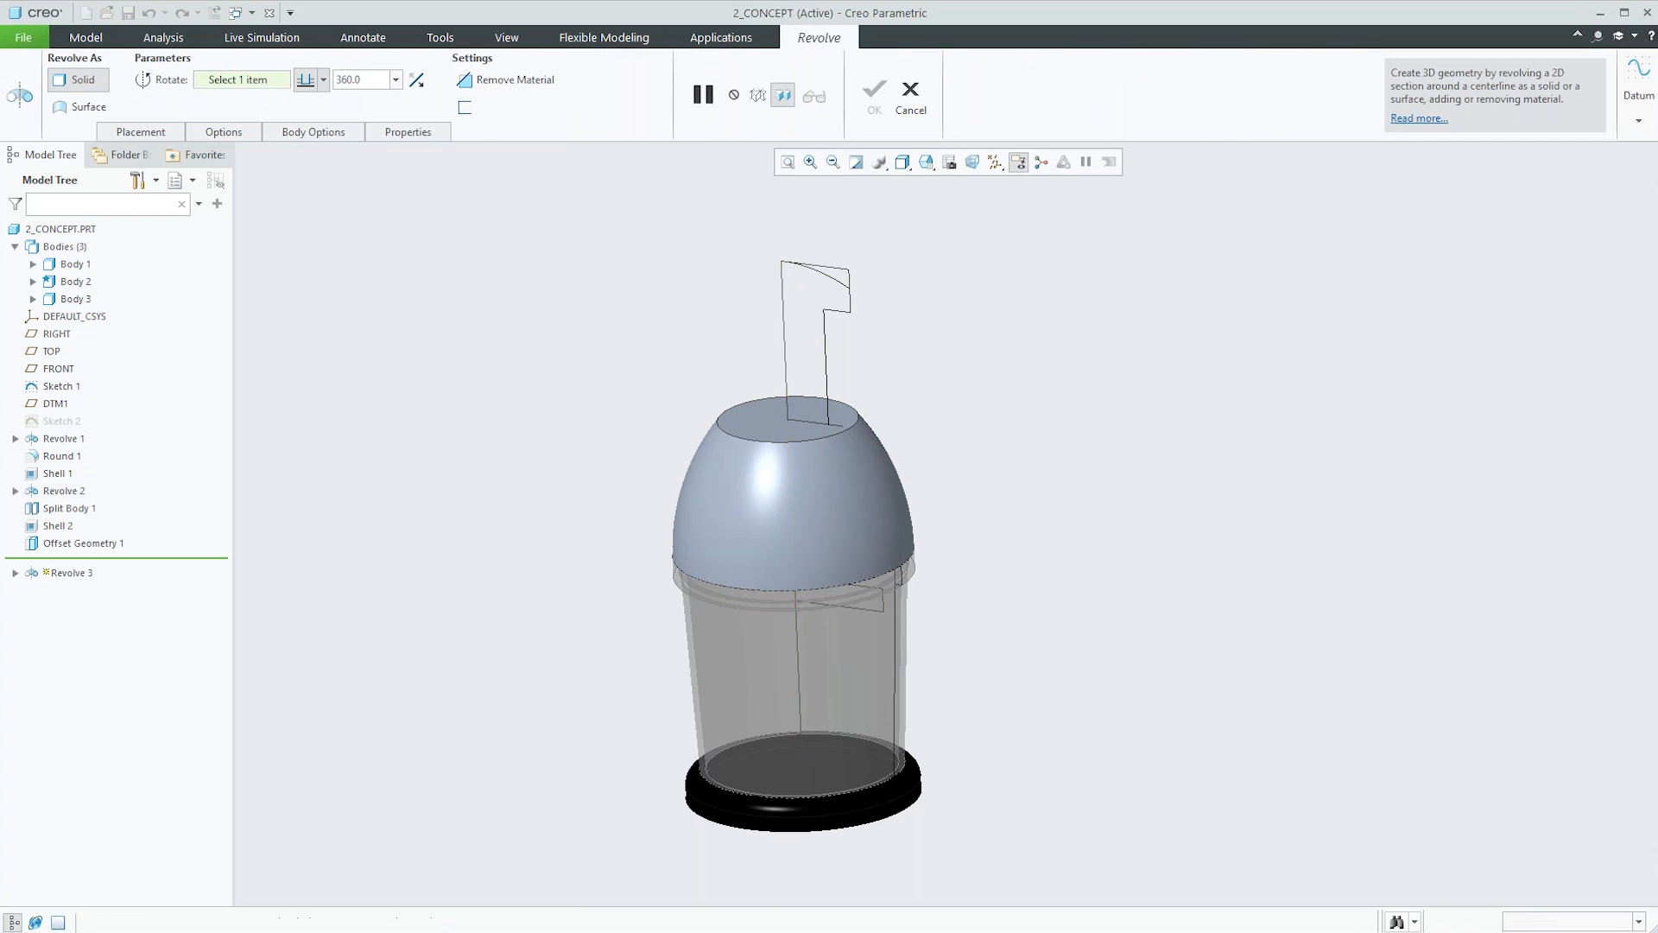
{"action": "left_click", "coordinate": [325, 130]}
{"action": "left_click", "coordinate": [317, 190]}
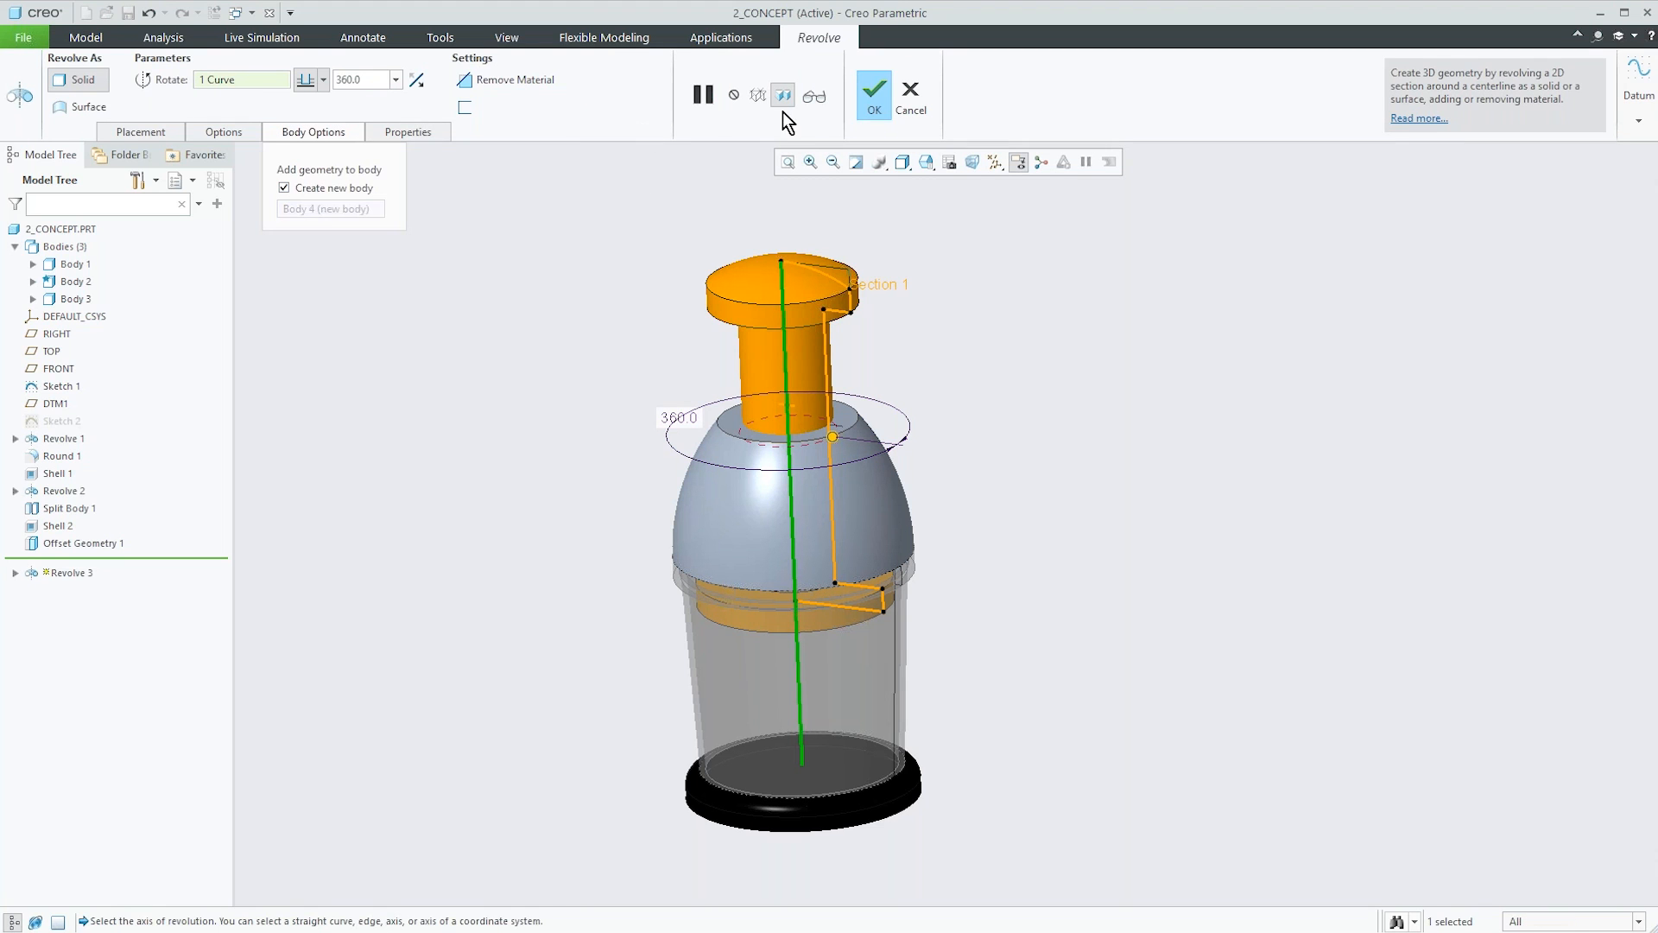
{"action": "left_click", "coordinate": [871, 95]}
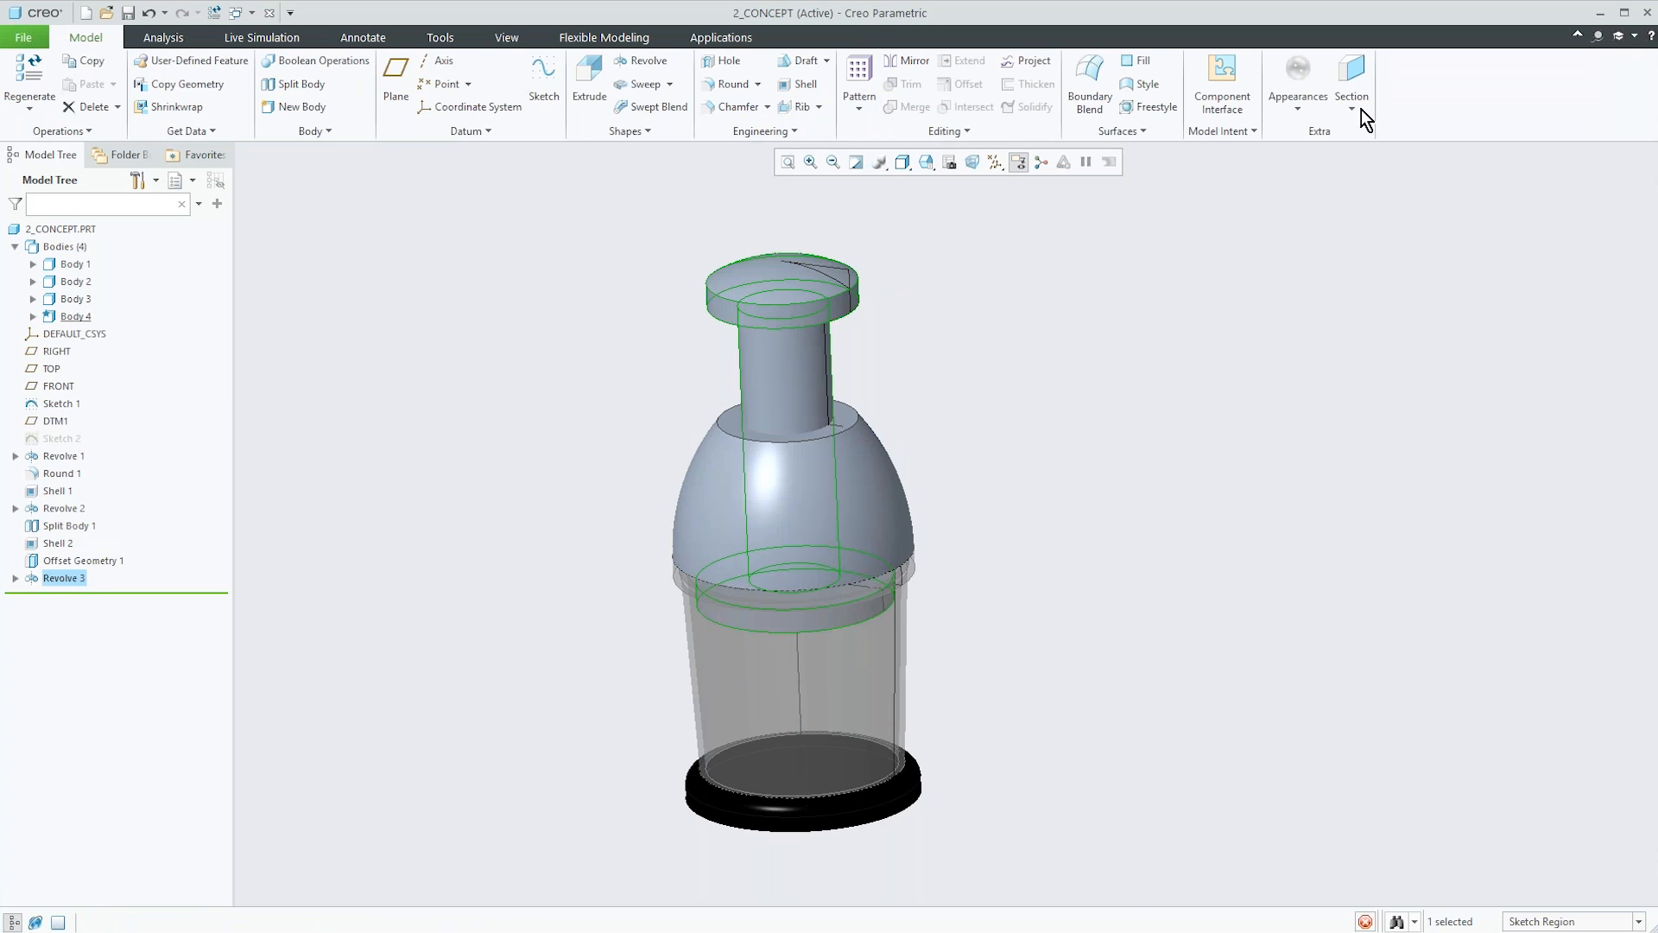
Apply the model's black appearance to the handle body, Body 4.
{"action": "left_click", "coordinate": [1296, 107]}
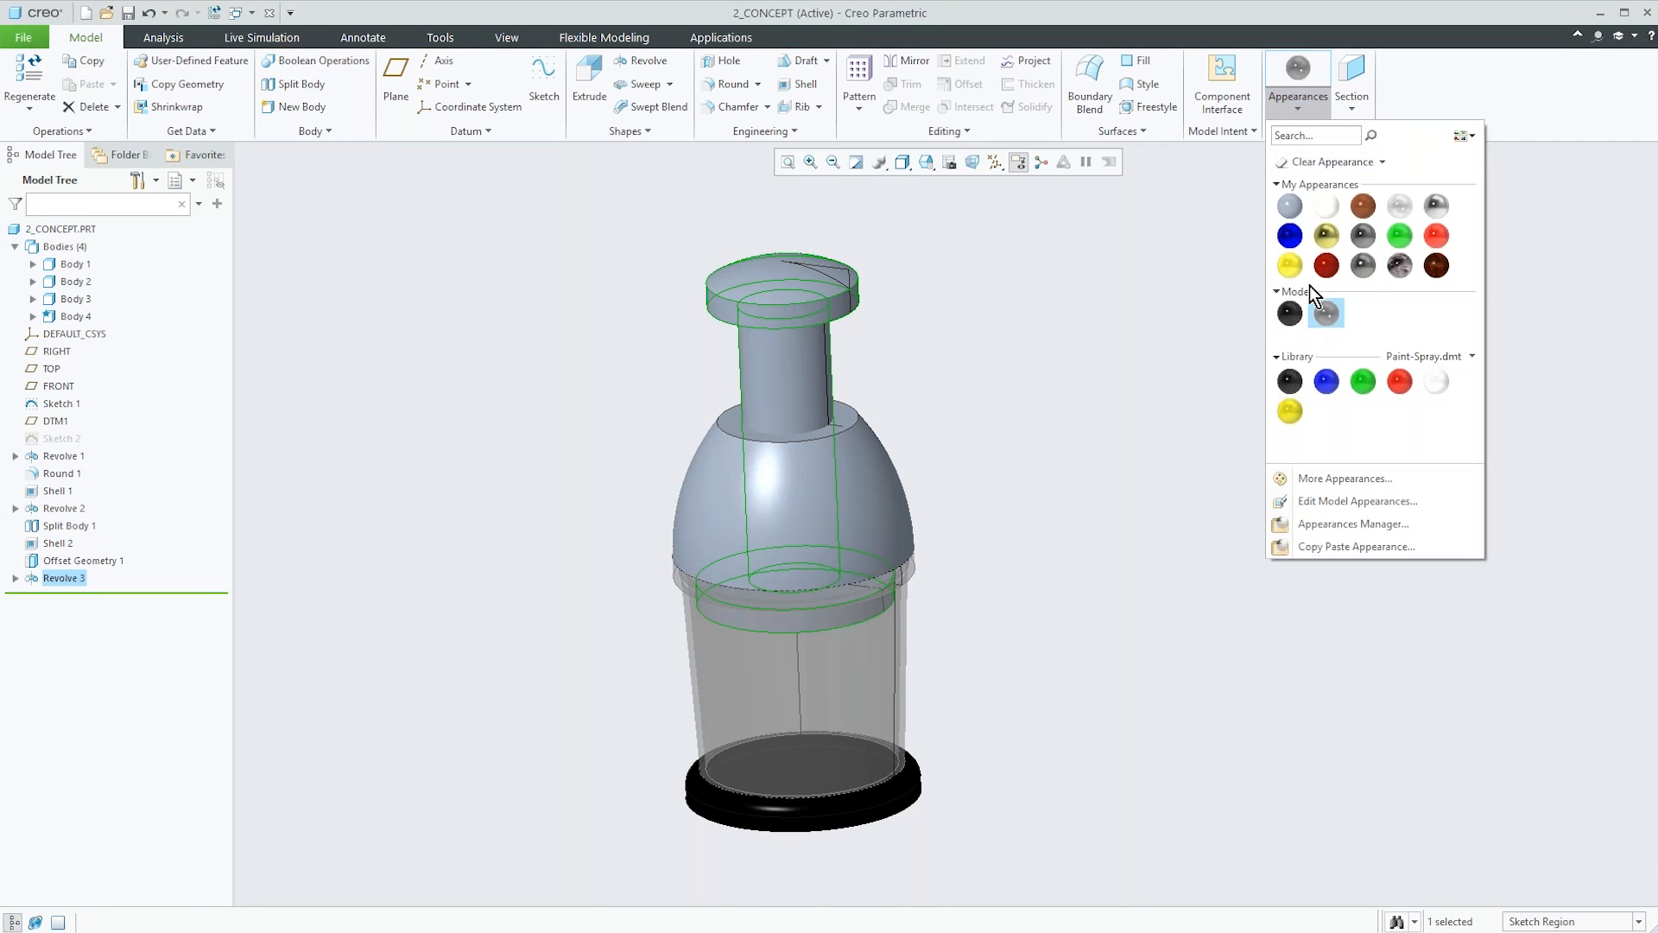
{"action": "left_click", "coordinate": [1291, 311]}
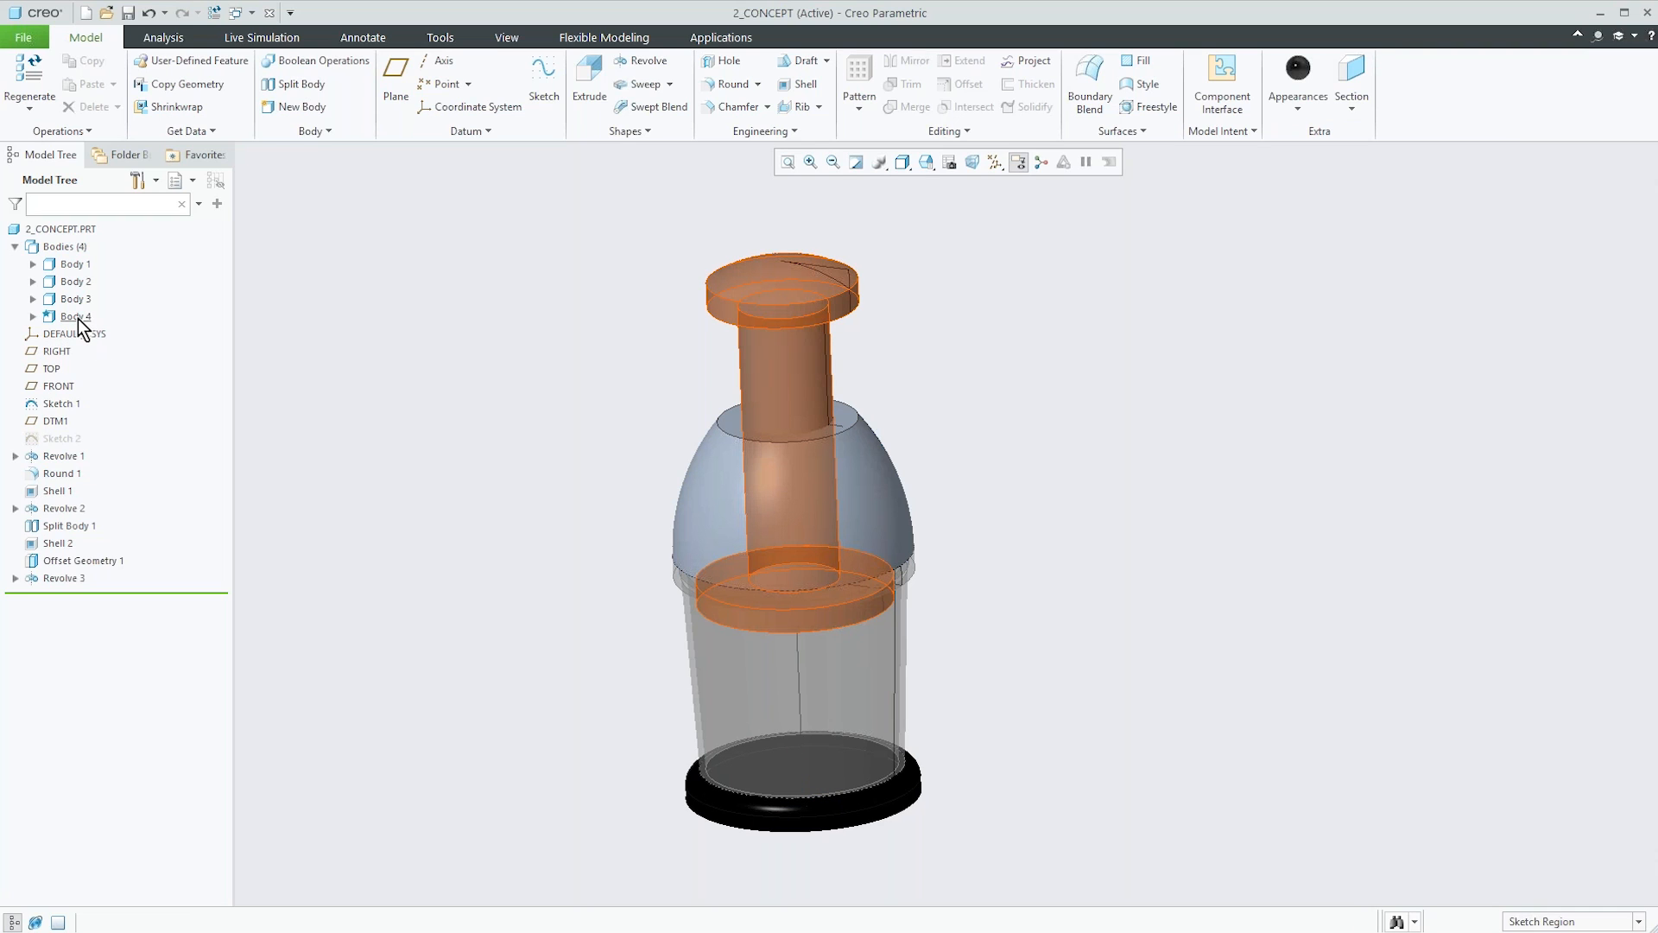
{"action": "left_click", "coordinate": [1298, 69]}
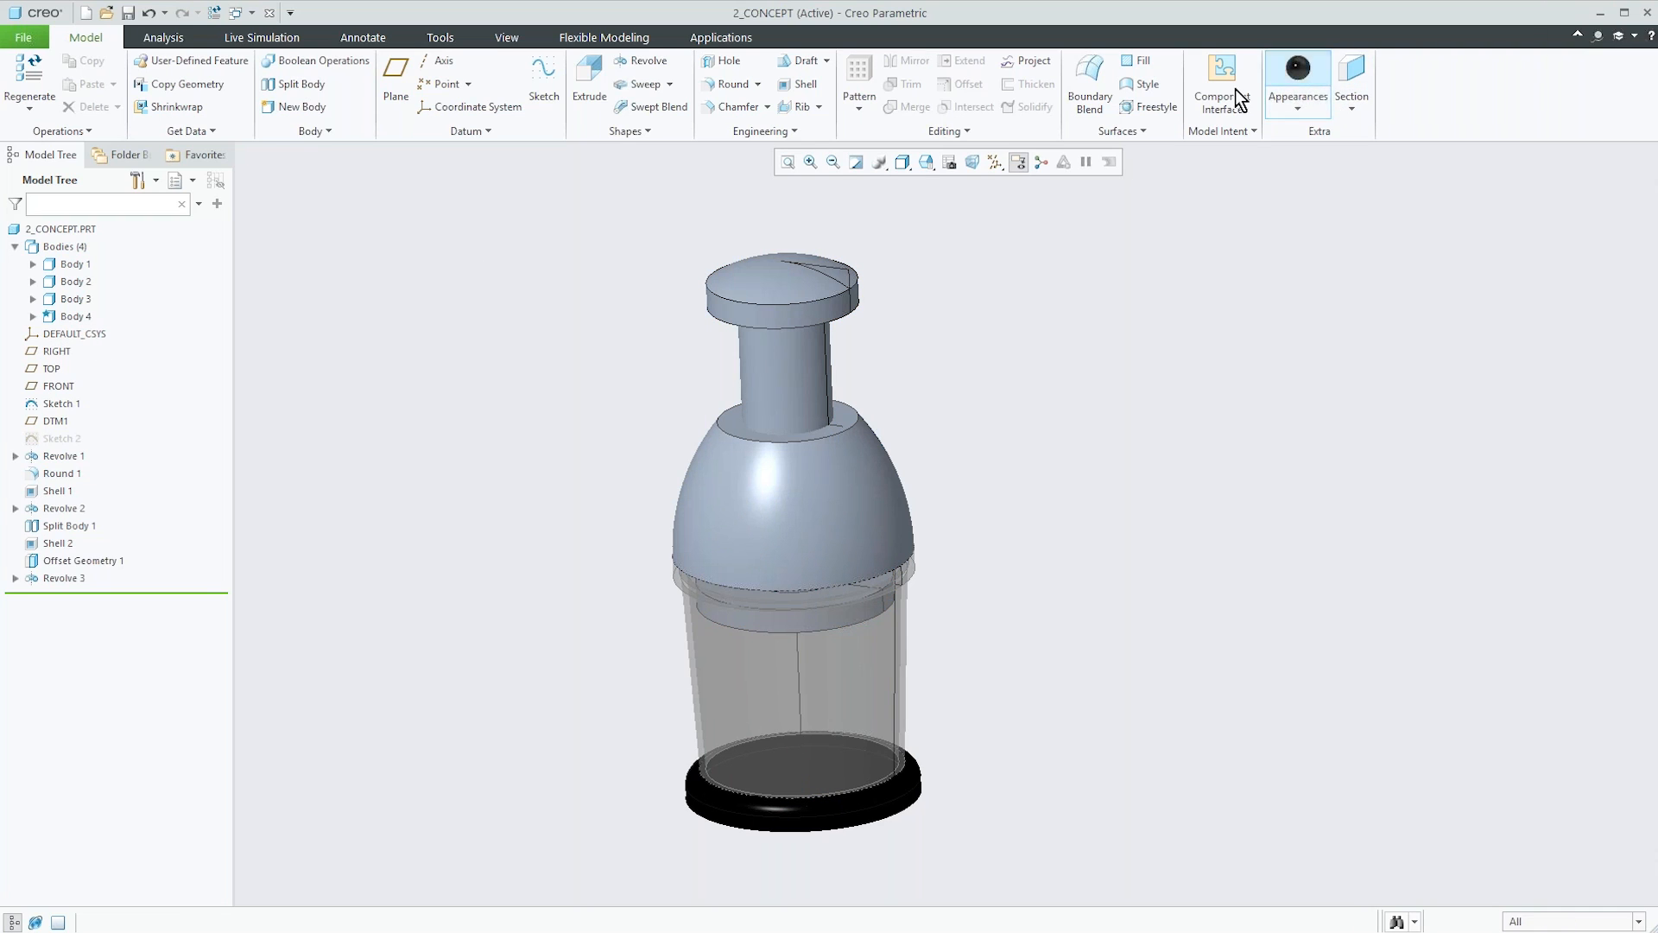
{"action": "left_click", "coordinate": [84, 318]}
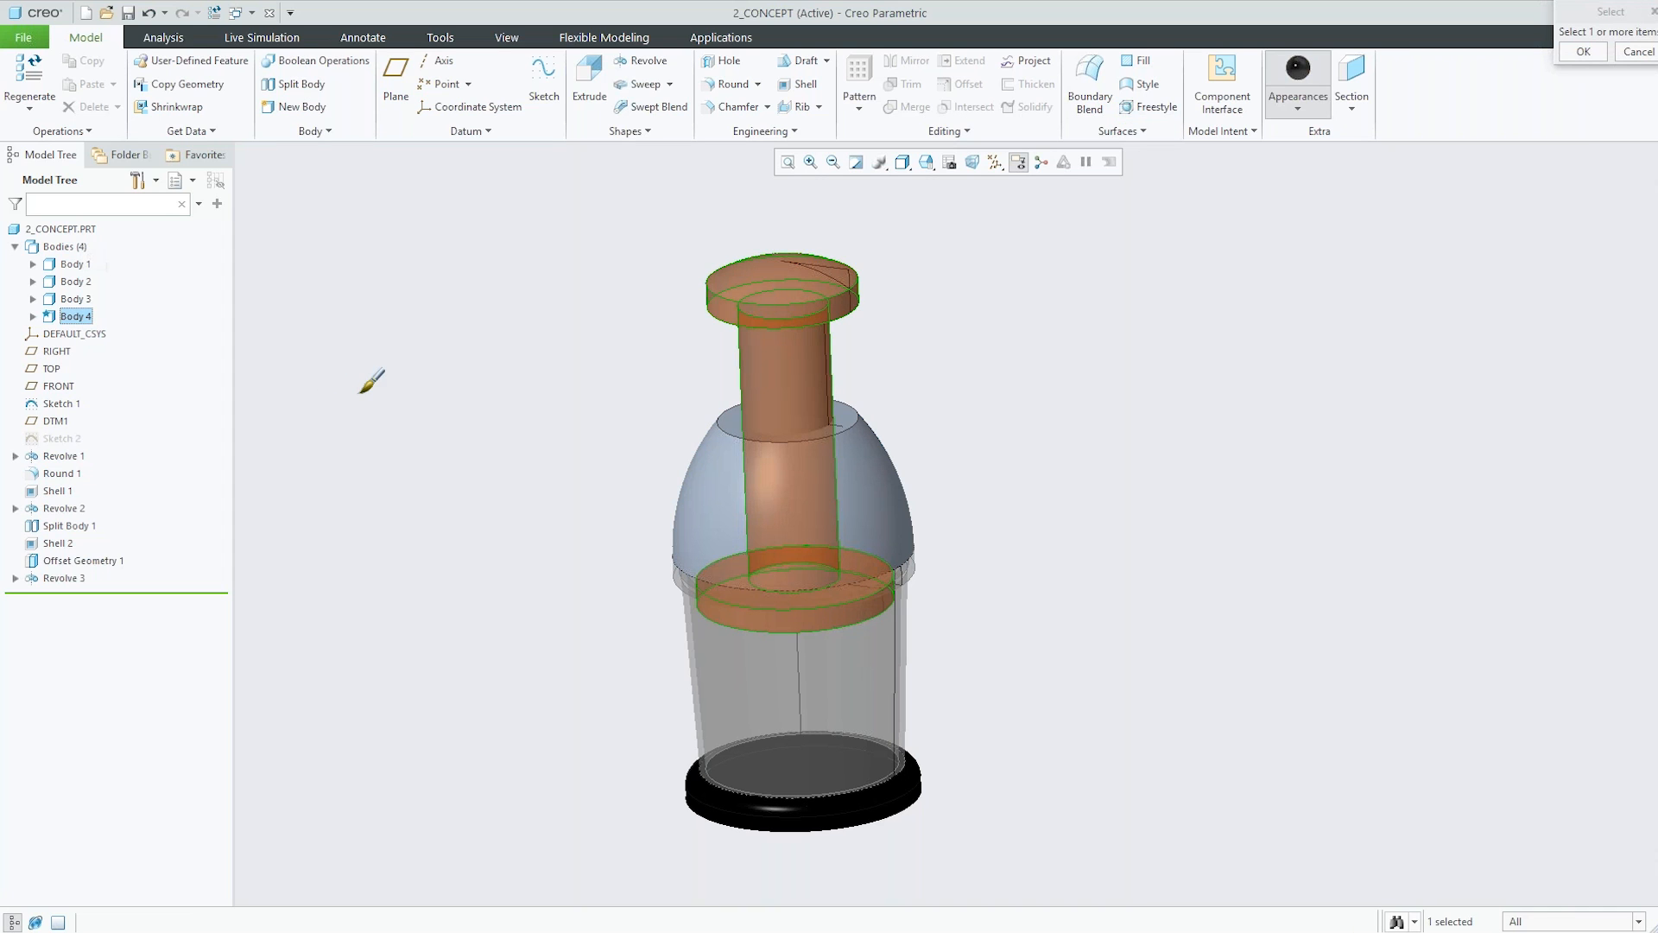
{"action": "middle_click", "coordinate": [365, 389]}
{"action": "mouse_move", "coordinate": [476, 415]}
{"action": "middle_mouse_down"}
{"action": "mouse_move", "coordinate": [482, 374]}
{"action": "mouse_move", "coordinate": [489, 431]}
{"action": "middle_mouse_up"}
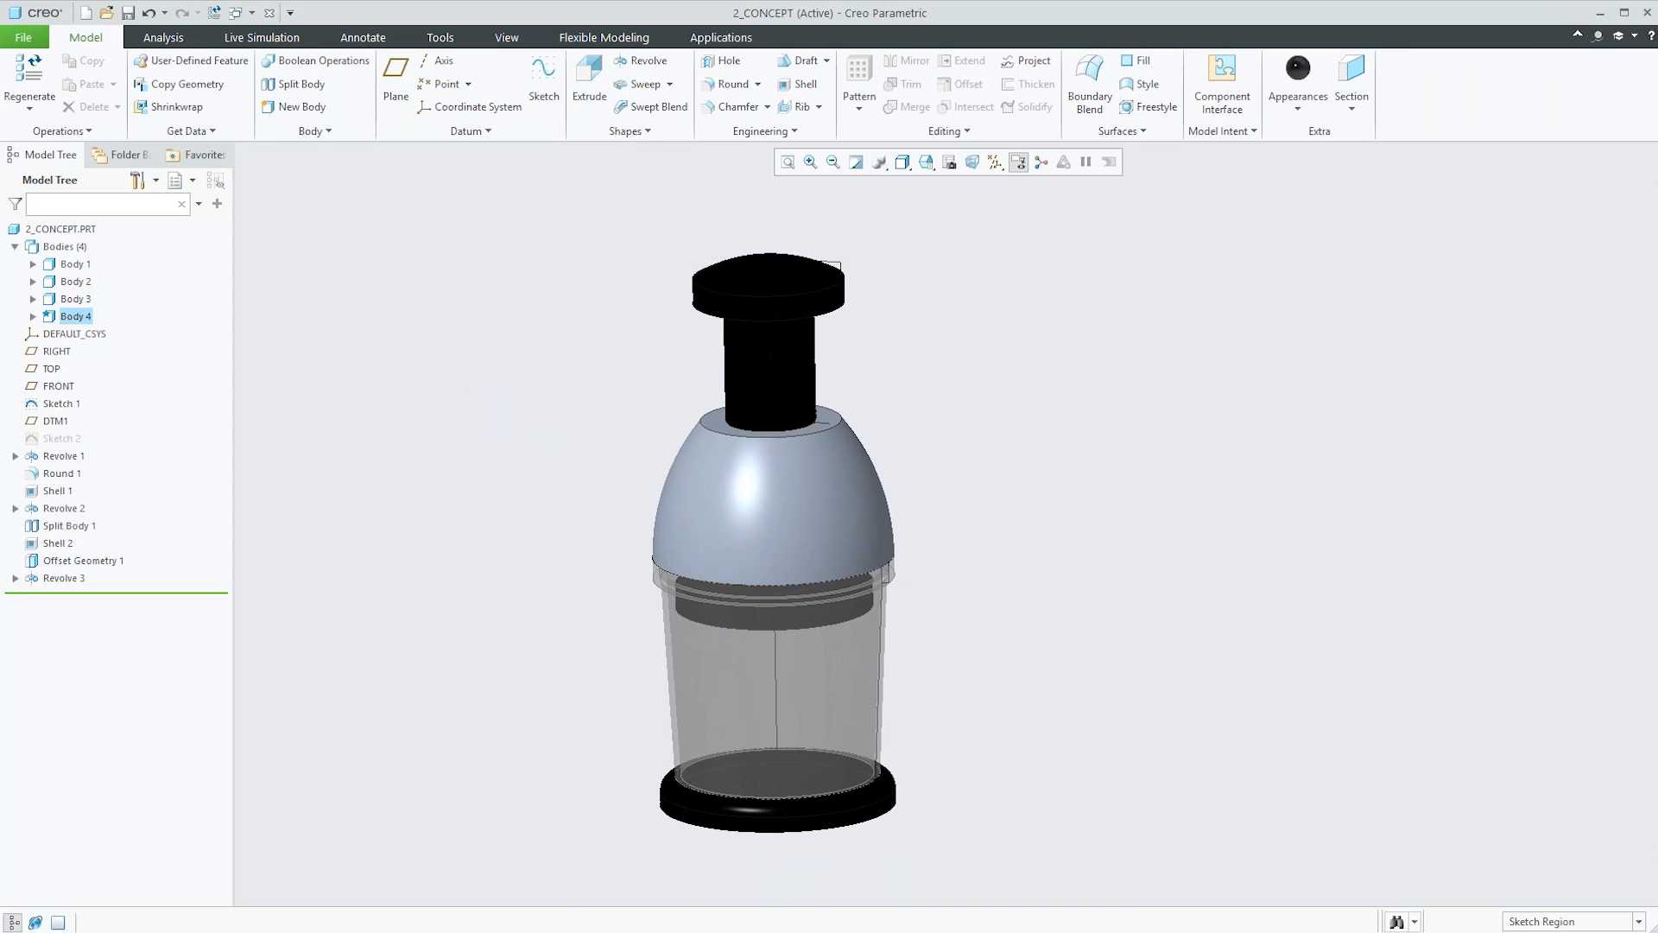
Make the dome, Body 2, the default body and hide the glass cup, Body 3.
{"action": "left_click", "coordinate": [82, 283]}
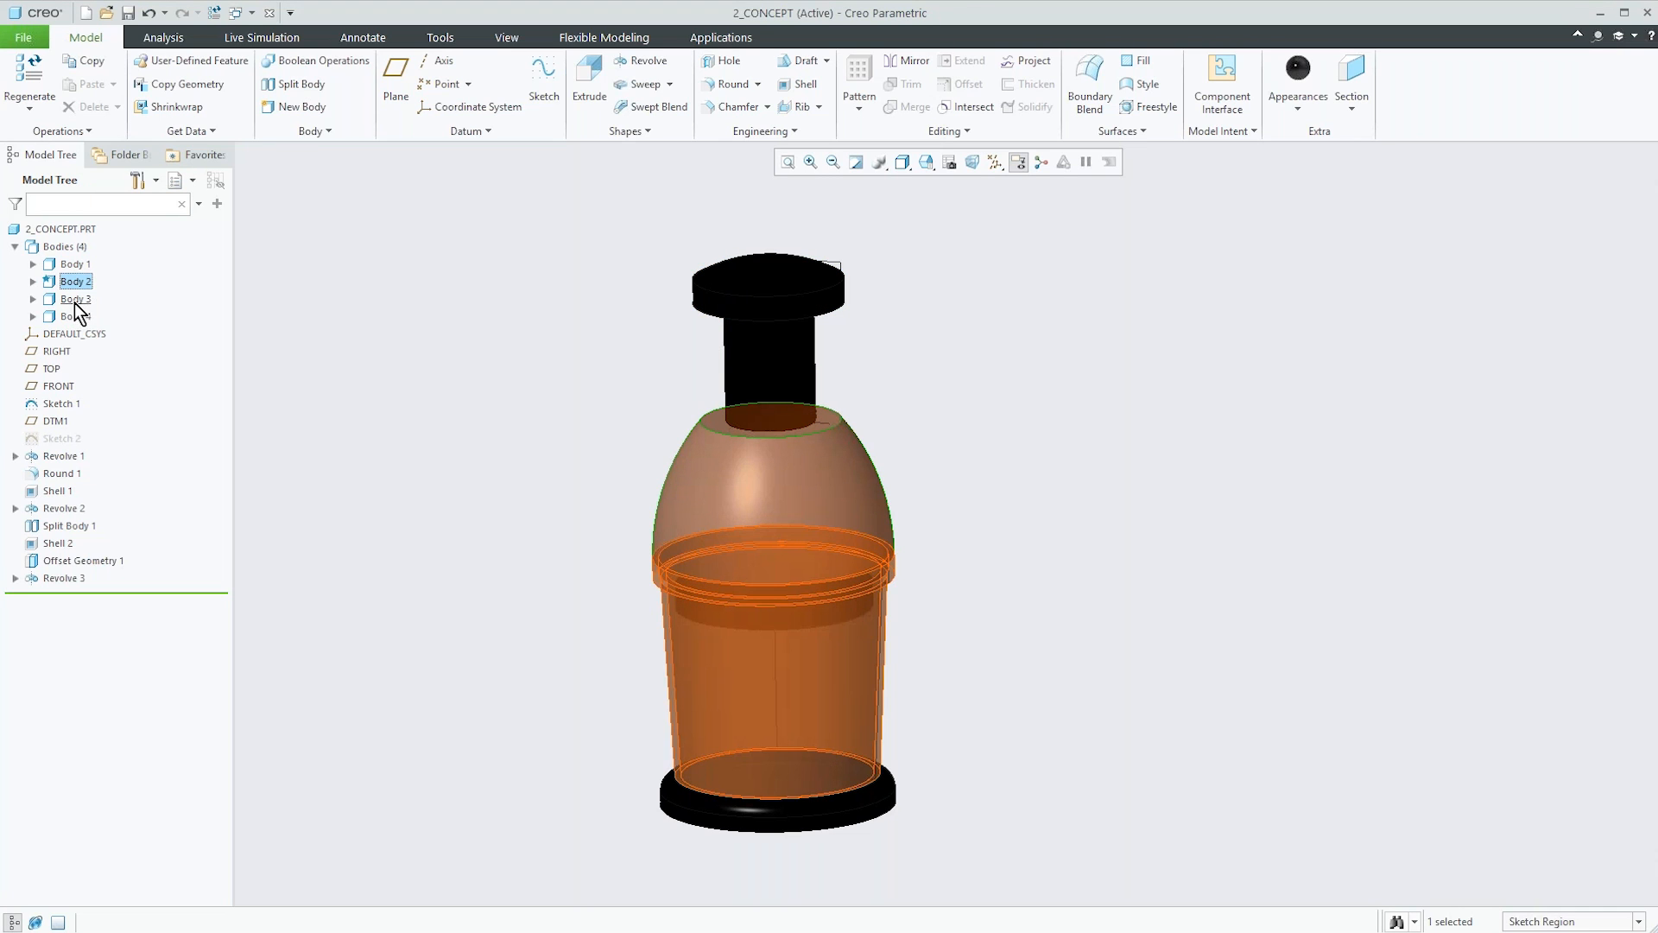
{"action": "left_click", "coordinate": [78, 299]}
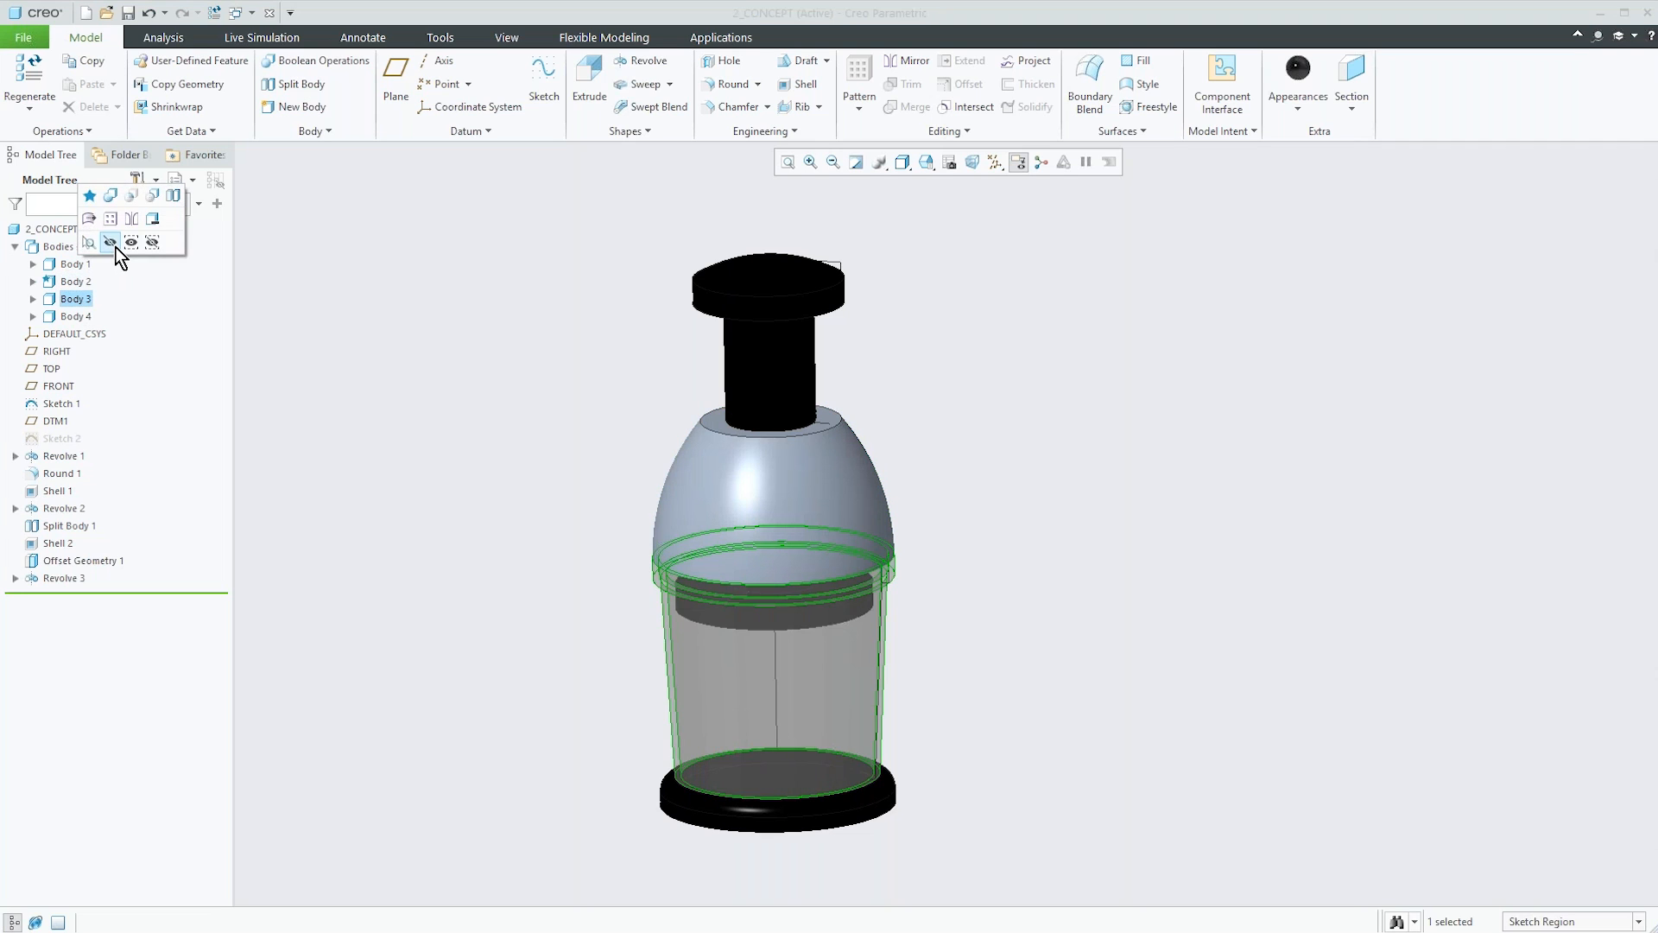
{"action": "left_click", "coordinate": [114, 245]}
{"action": "middle_click_drag", "start_coordinate": [486, 451], "coordinate": [461, 389]}
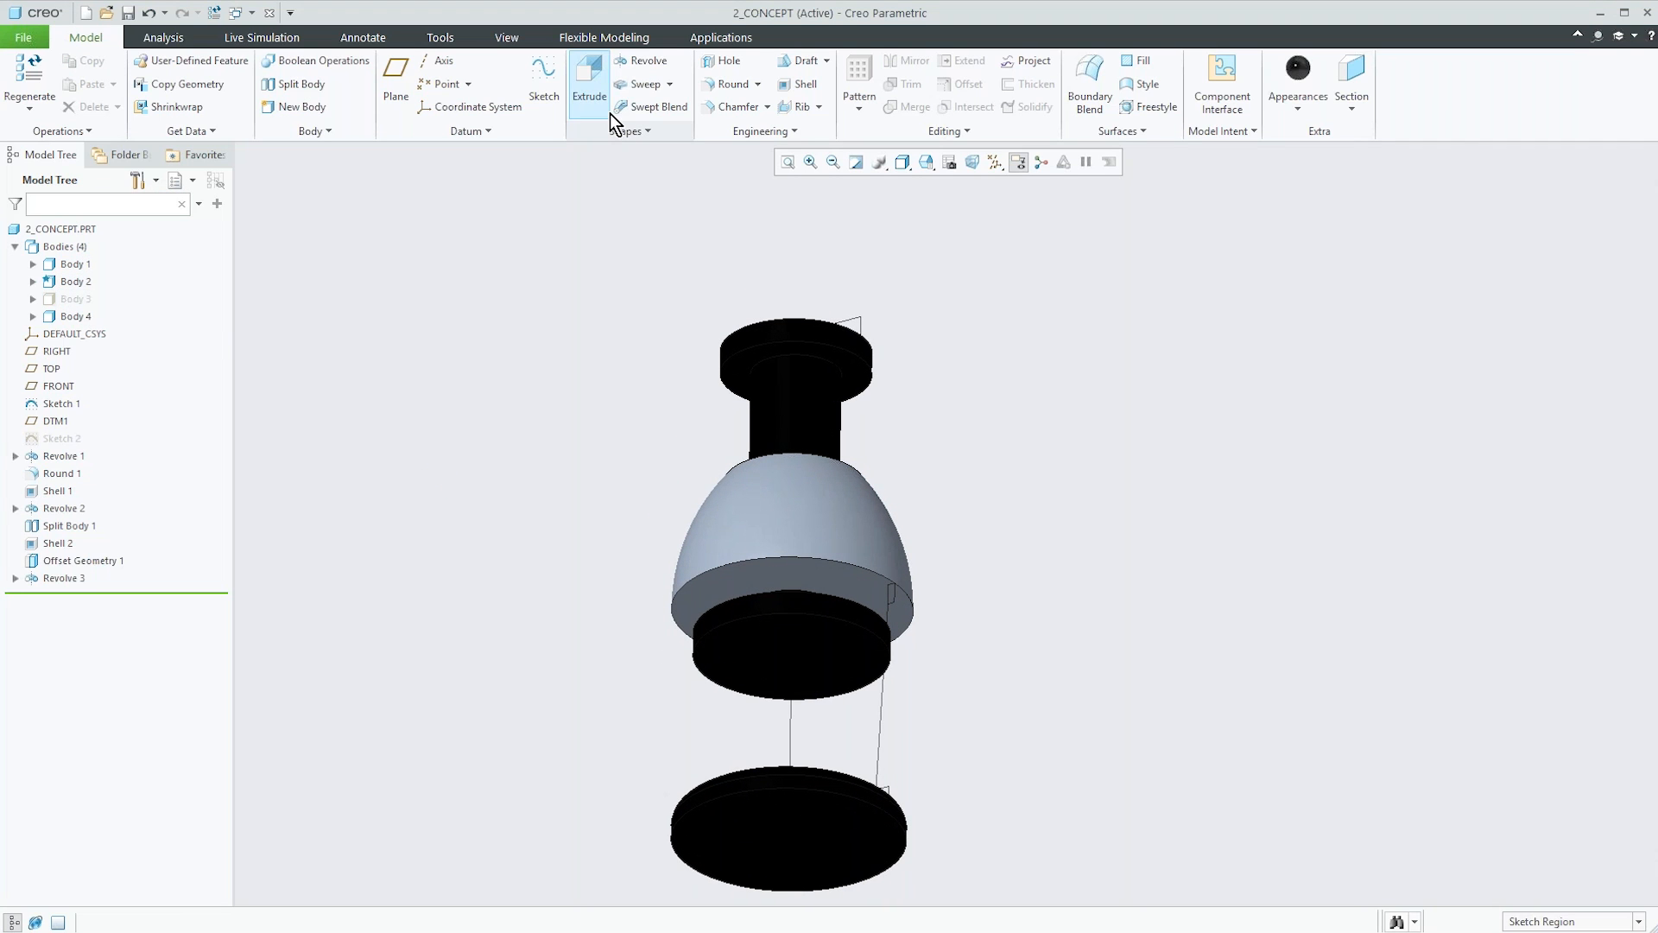
Shell the dome body with a 0.14 wall thickness, removing its flat underside face.
{"action": "left_click", "coordinate": [804, 84]}
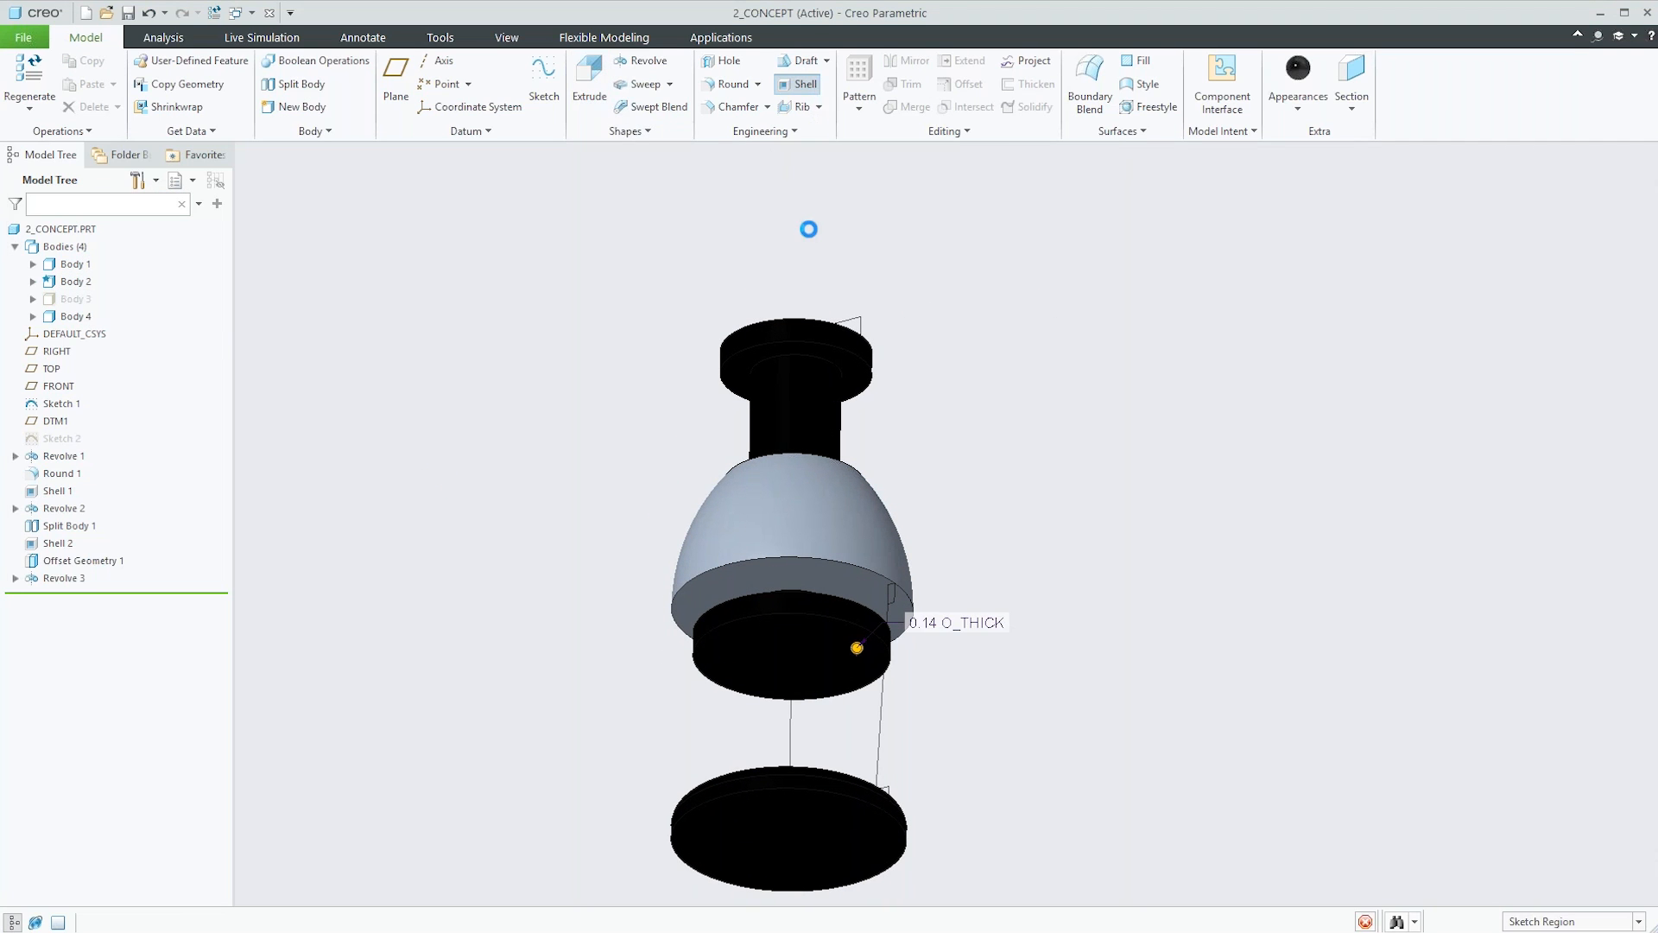
{"action": "left_click", "coordinate": [717, 584]}
{"action": "left_click", "coordinate": [567, 89]}
{"action": "mouse_move", "coordinate": [587, 393]}
{"action": "middle_mouse_down"}
{"action": "mouse_move", "coordinate": [594, 415]}
{"action": "mouse_move", "coordinate": [574, 406]}
{"action": "middle_mouse_up"}
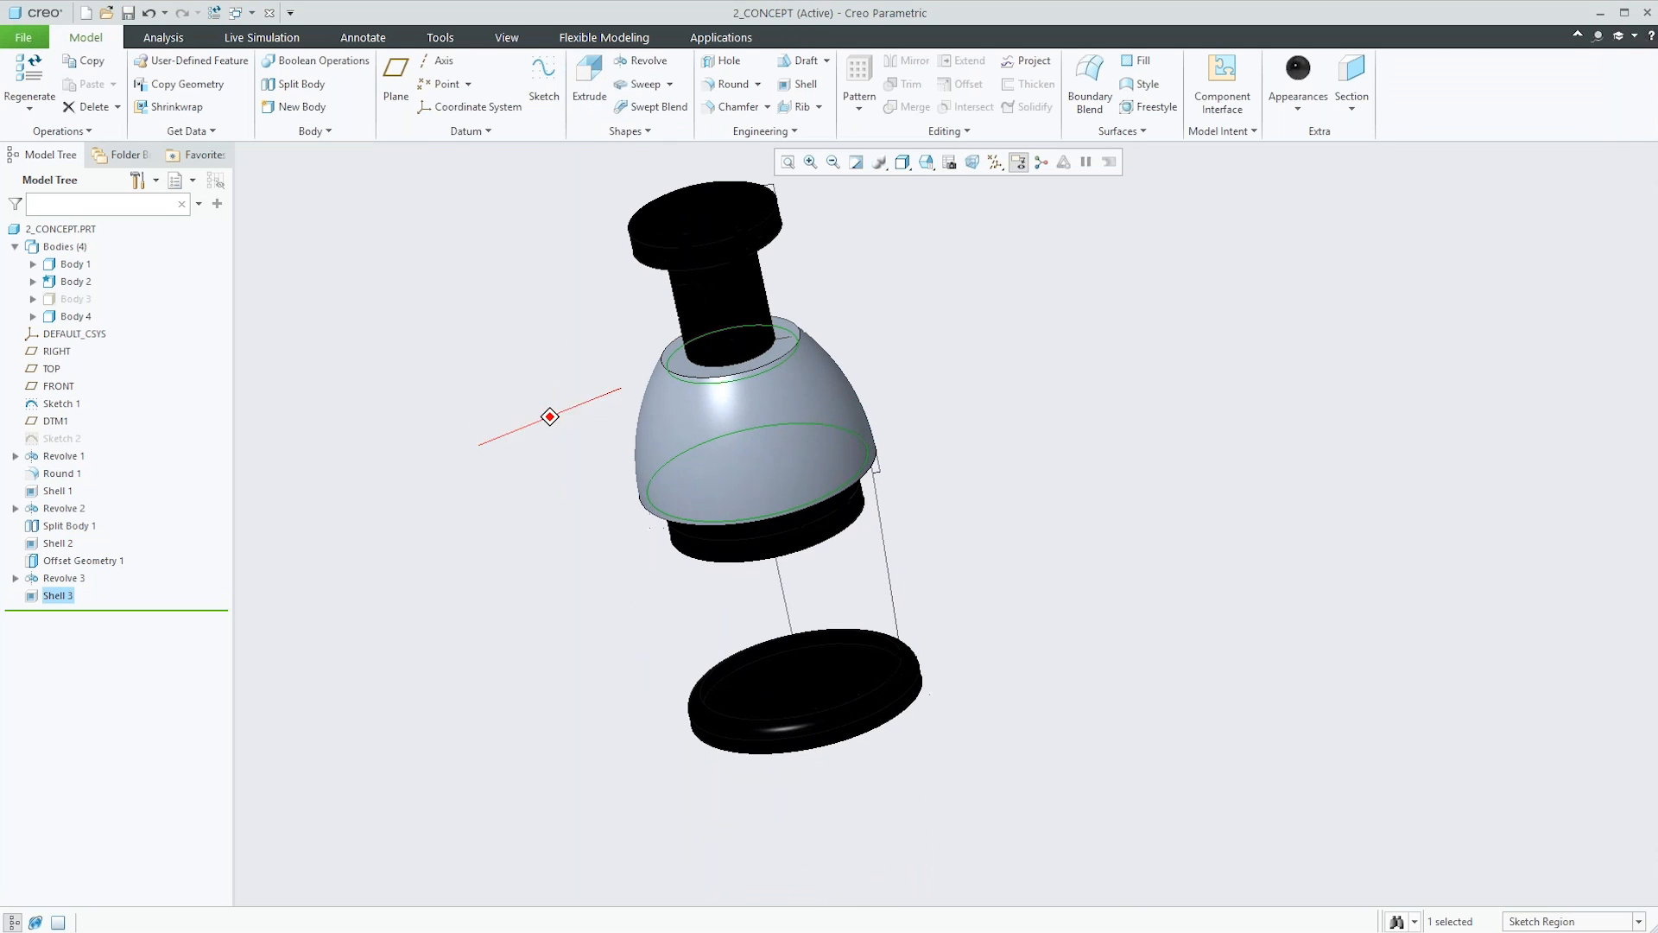
Show the hidden glass cup, Body 3, and clear the selection.
{"action": "left_click", "coordinate": [85, 299]}
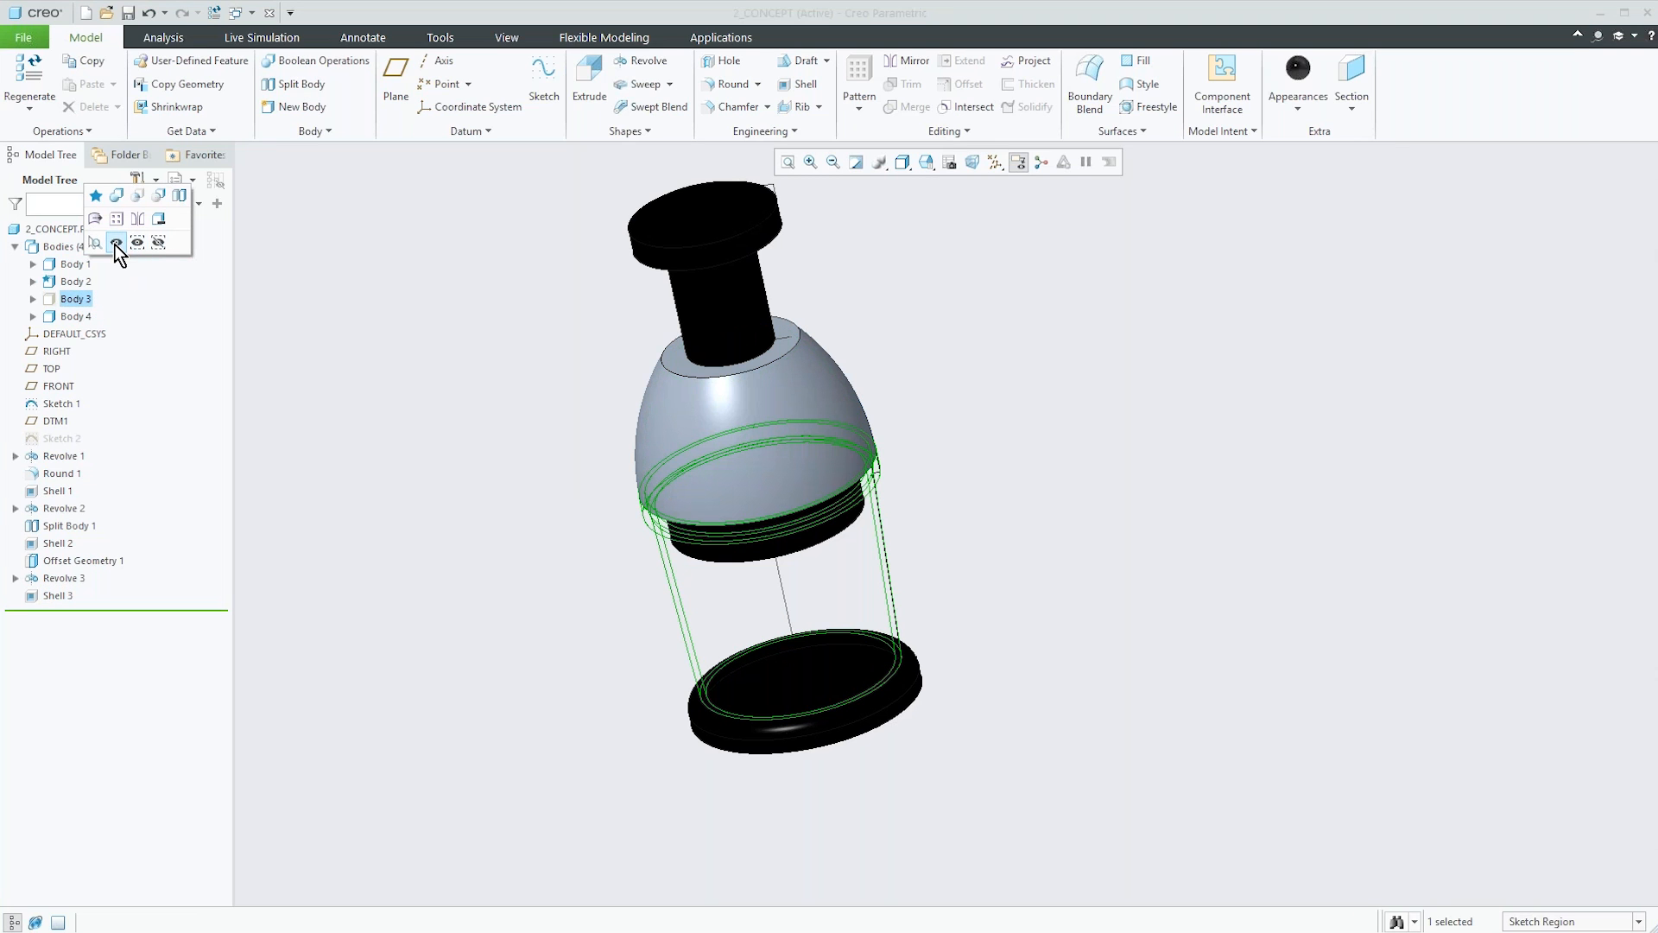
{"action": "left_click", "coordinate": [116, 243]}
{"action": "mouse_move", "coordinate": [581, 570]}
{"action": "middle_mouse_down"}
{"action": "mouse_move", "coordinate": [585, 515]}
{"action": "mouse_move", "coordinate": [584, 578]}
{"action": "middle_mouse_up"}
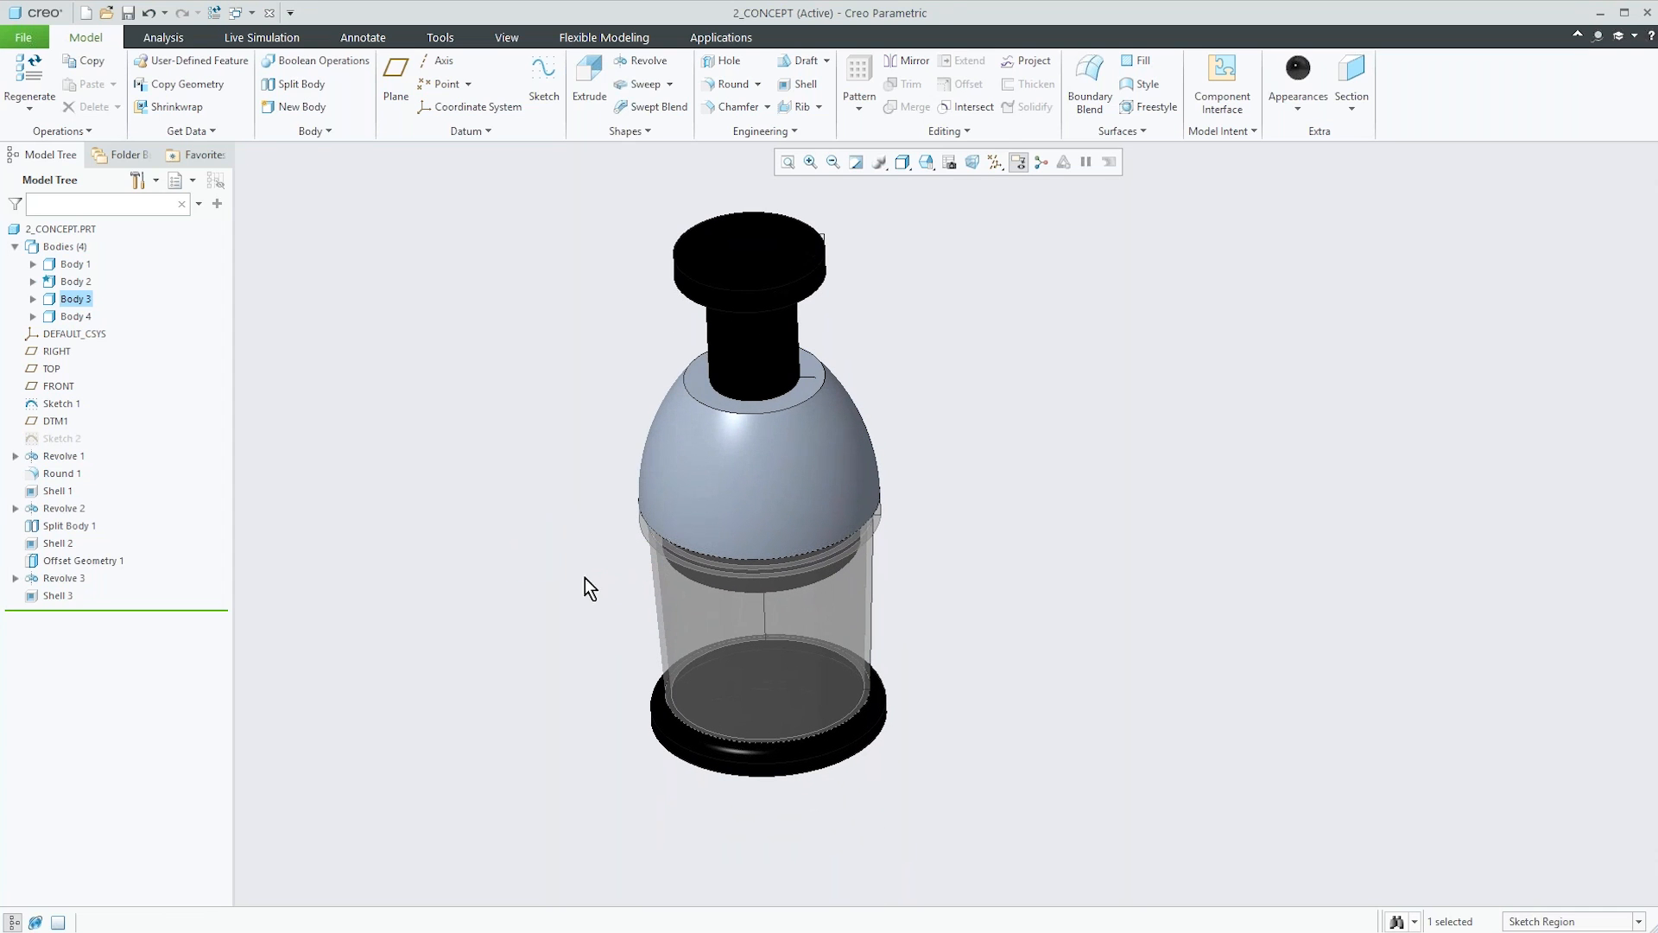
{"action": "middle_click_drag", "start_coordinate": [629, 376], "coordinate": [607, 471]}
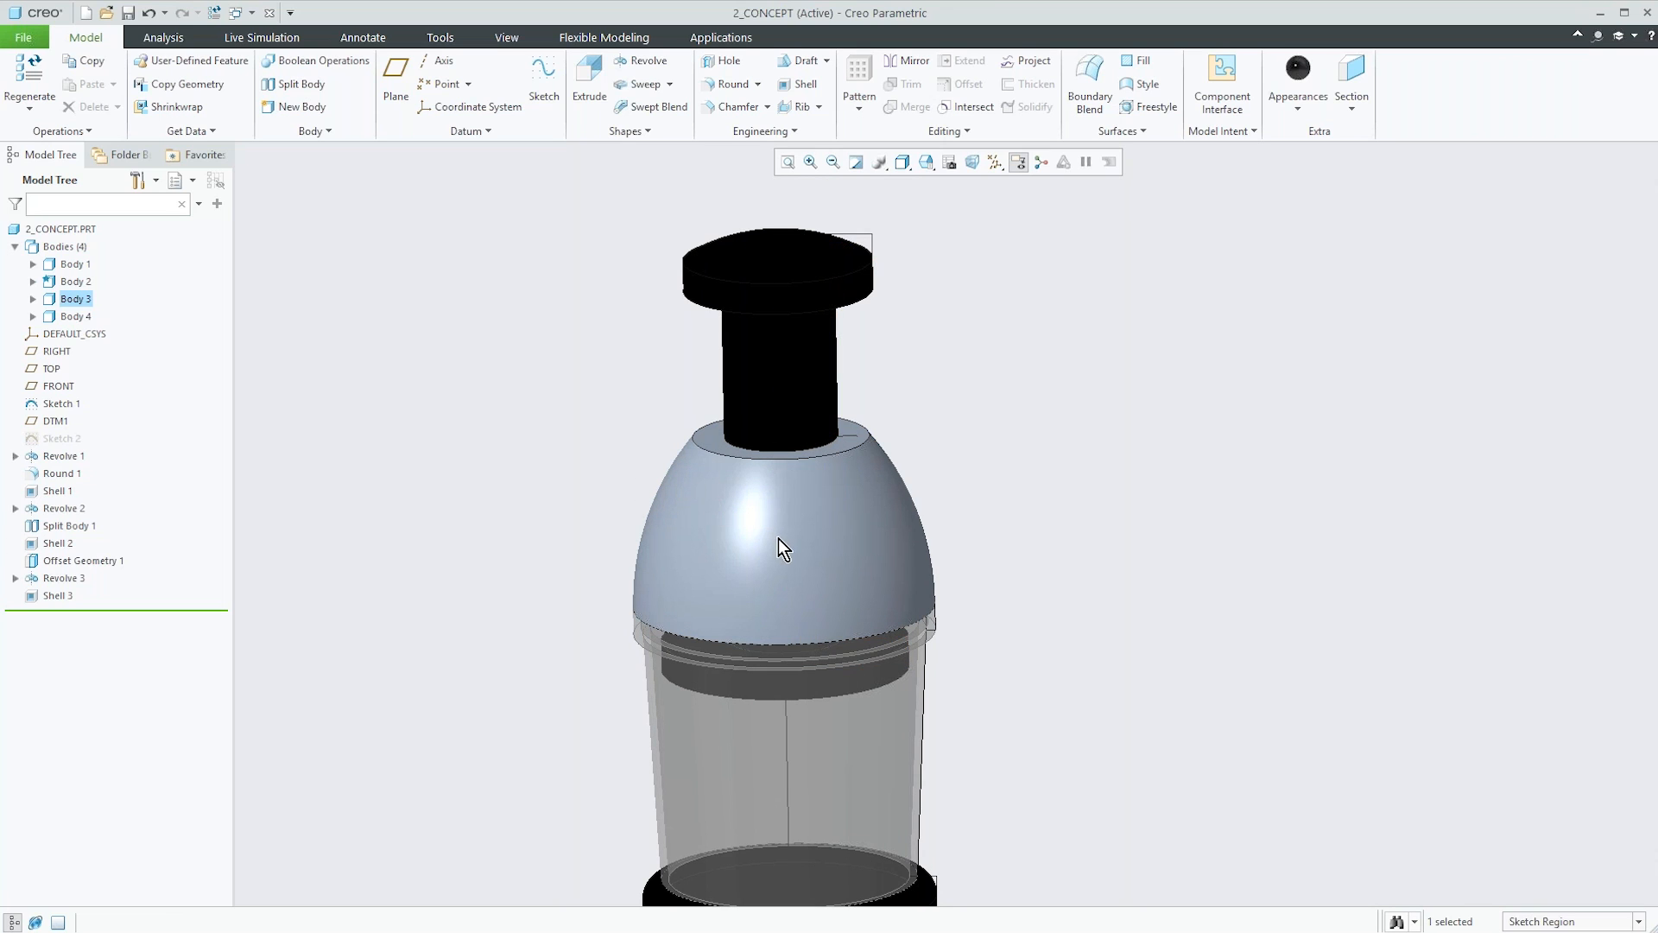
{"action": "middle_click_drag", "start_coordinate": [745, 577], "coordinate": [736, 574]}
{"action": "scroll", "coordinate": [736, 574], "scroll_direction": "up", "scroll_amount": 1}
{"action": "left_click", "coordinate": [499, 410]}
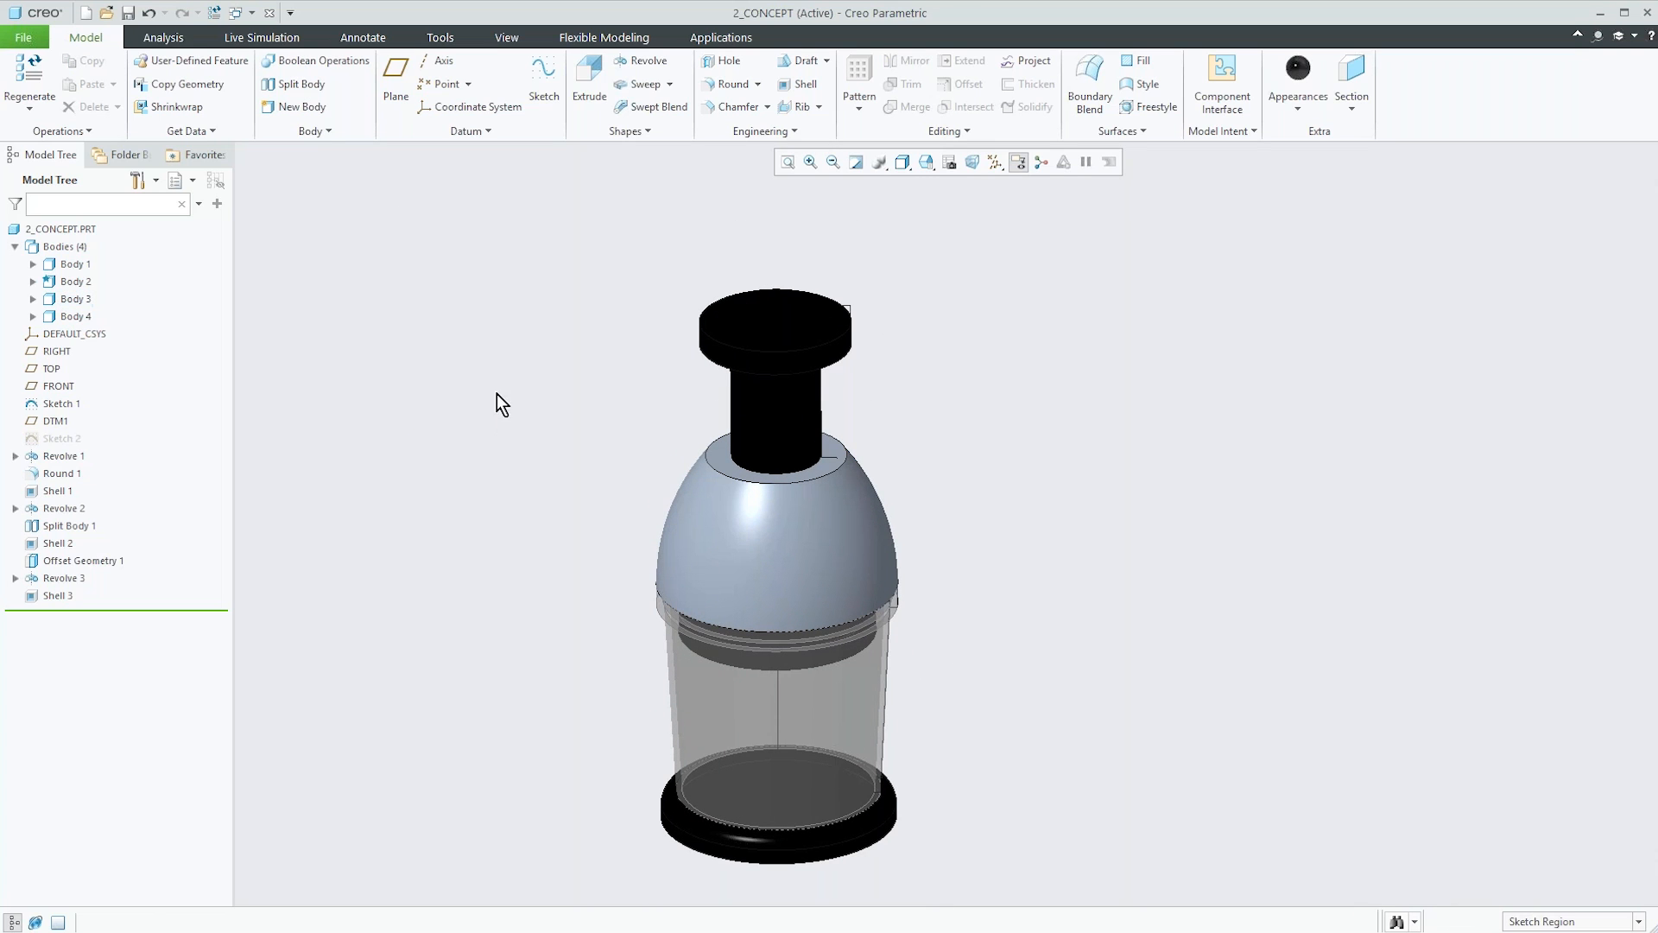
Subtract the handle, Body 4, from the dome, Body 2, with a Boolean operation that keeps the handle body.
{"action": "left_click", "coordinate": [344, 58]}
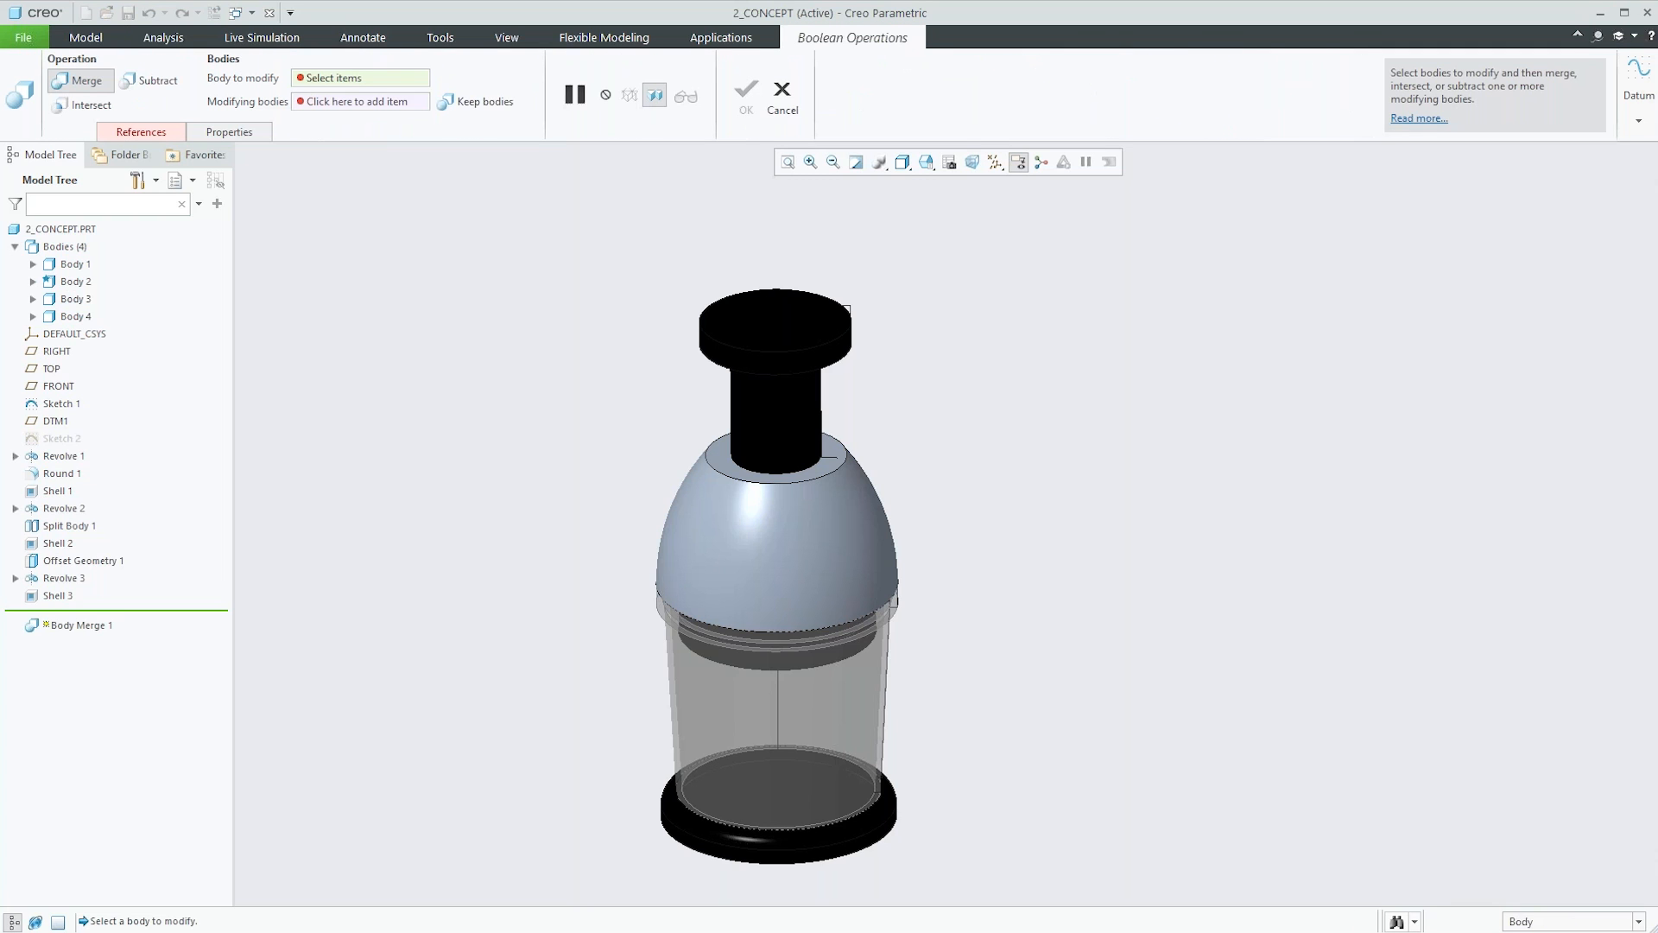
{"action": "left_click", "coordinate": [702, 521]}
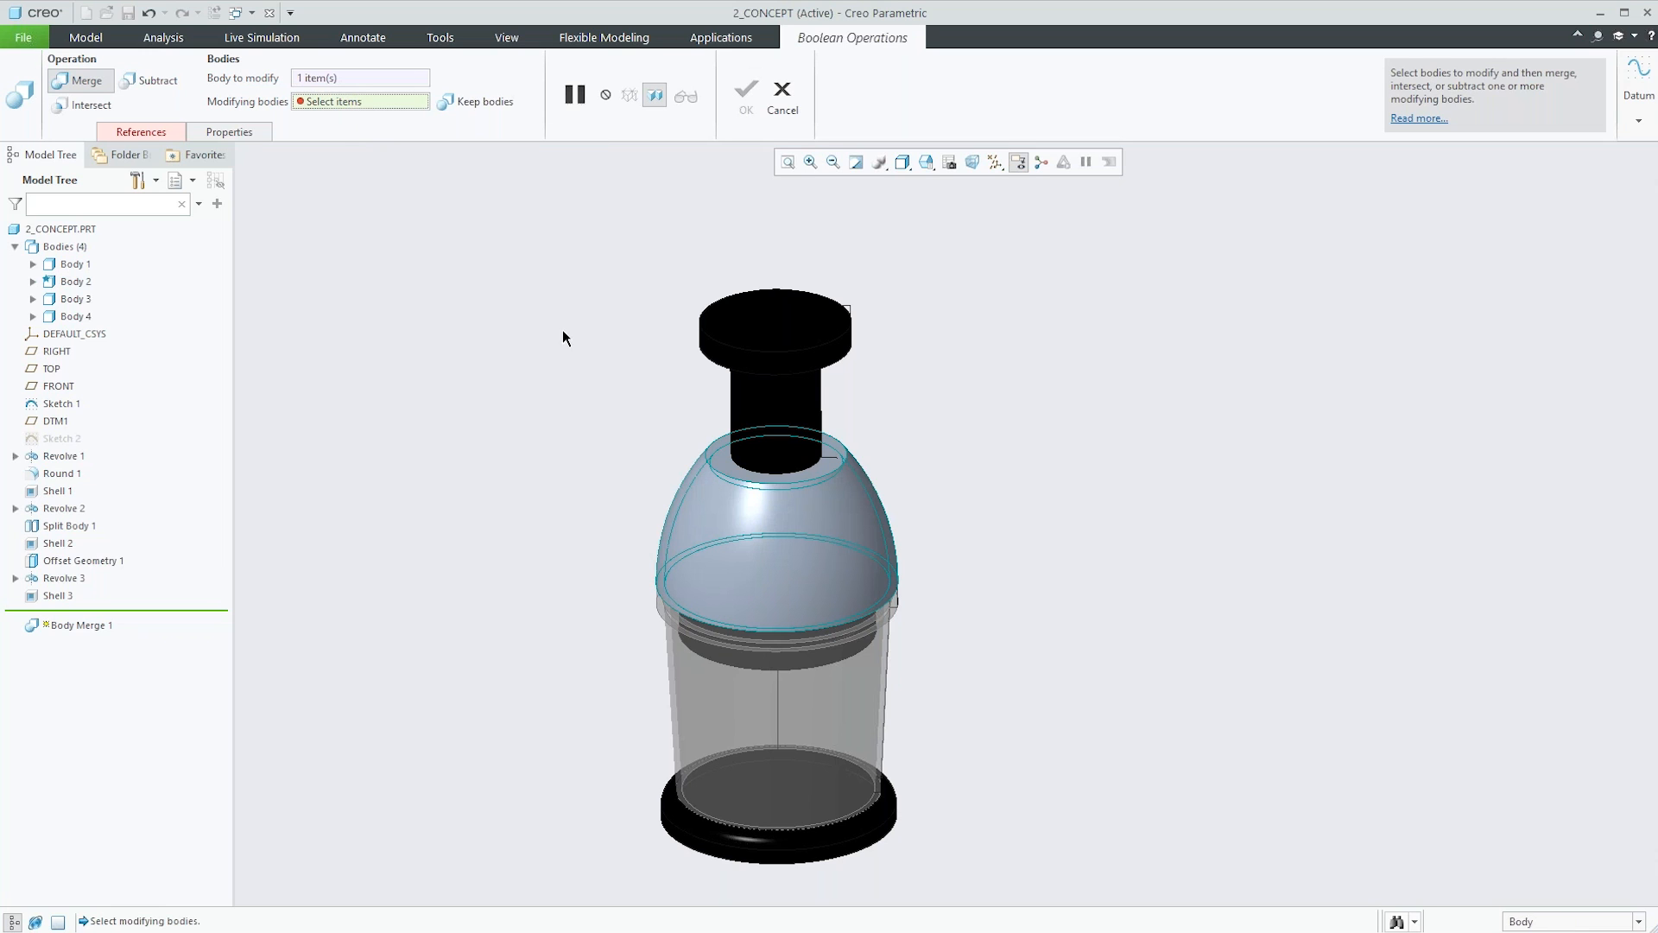
{"action": "left_click", "coordinate": [796, 423]}
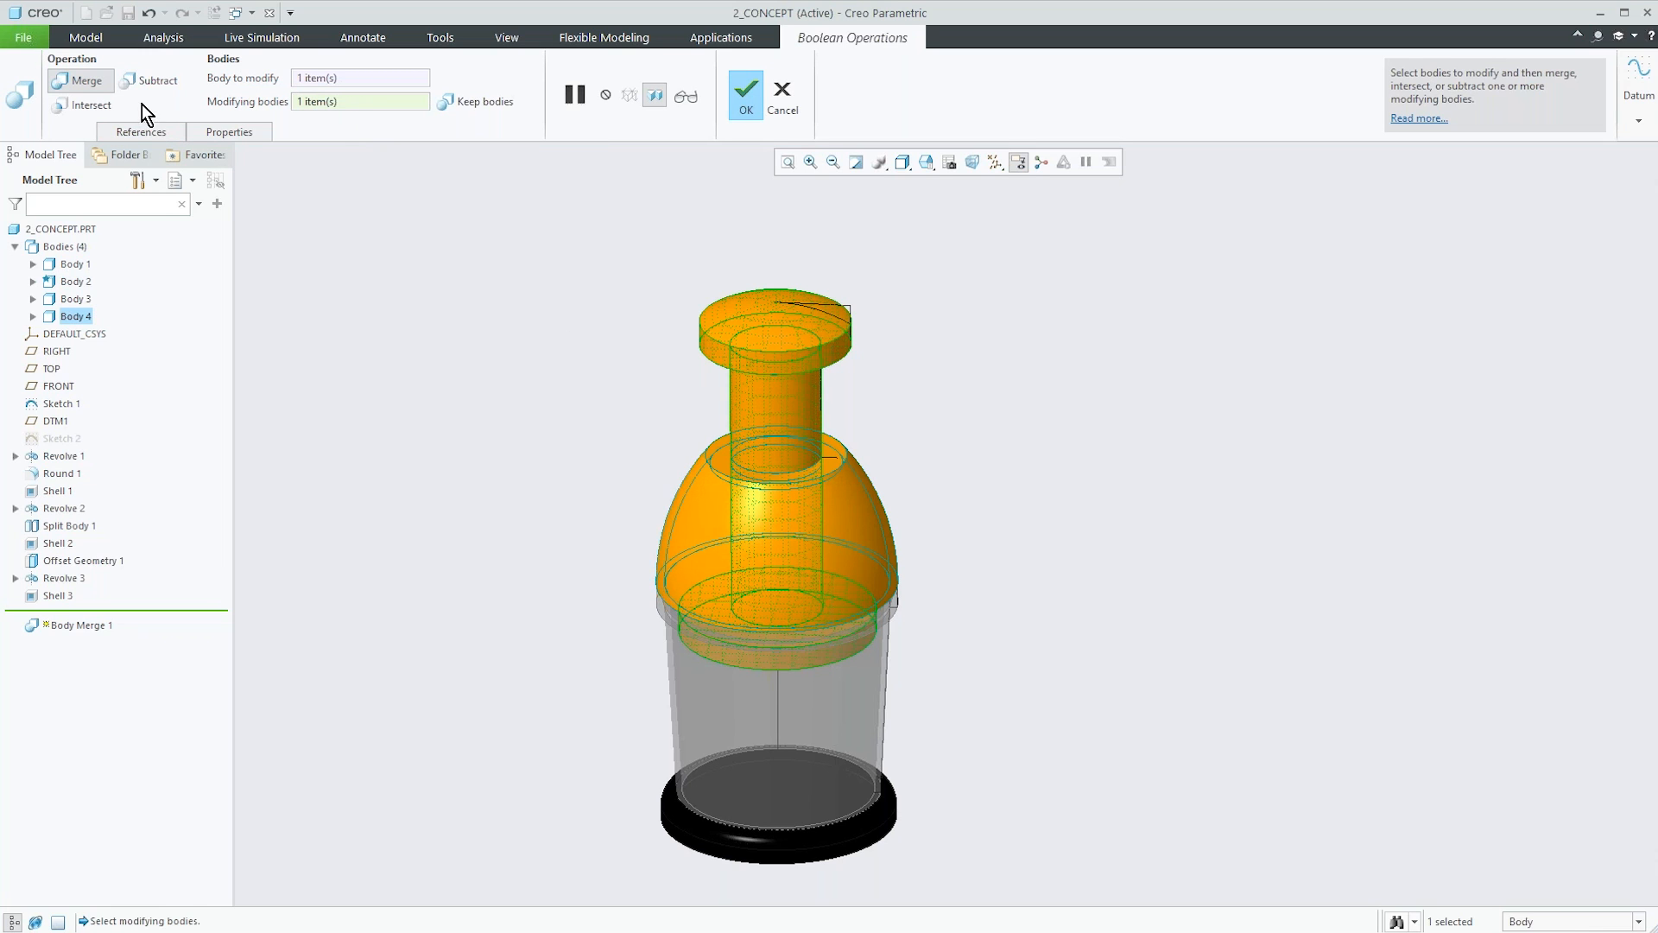
{"action": "left_click", "coordinate": [149, 80]}
{"action": "scroll", "coordinate": [771, 498], "scroll_direction": "down", "scroll_amount": 6}
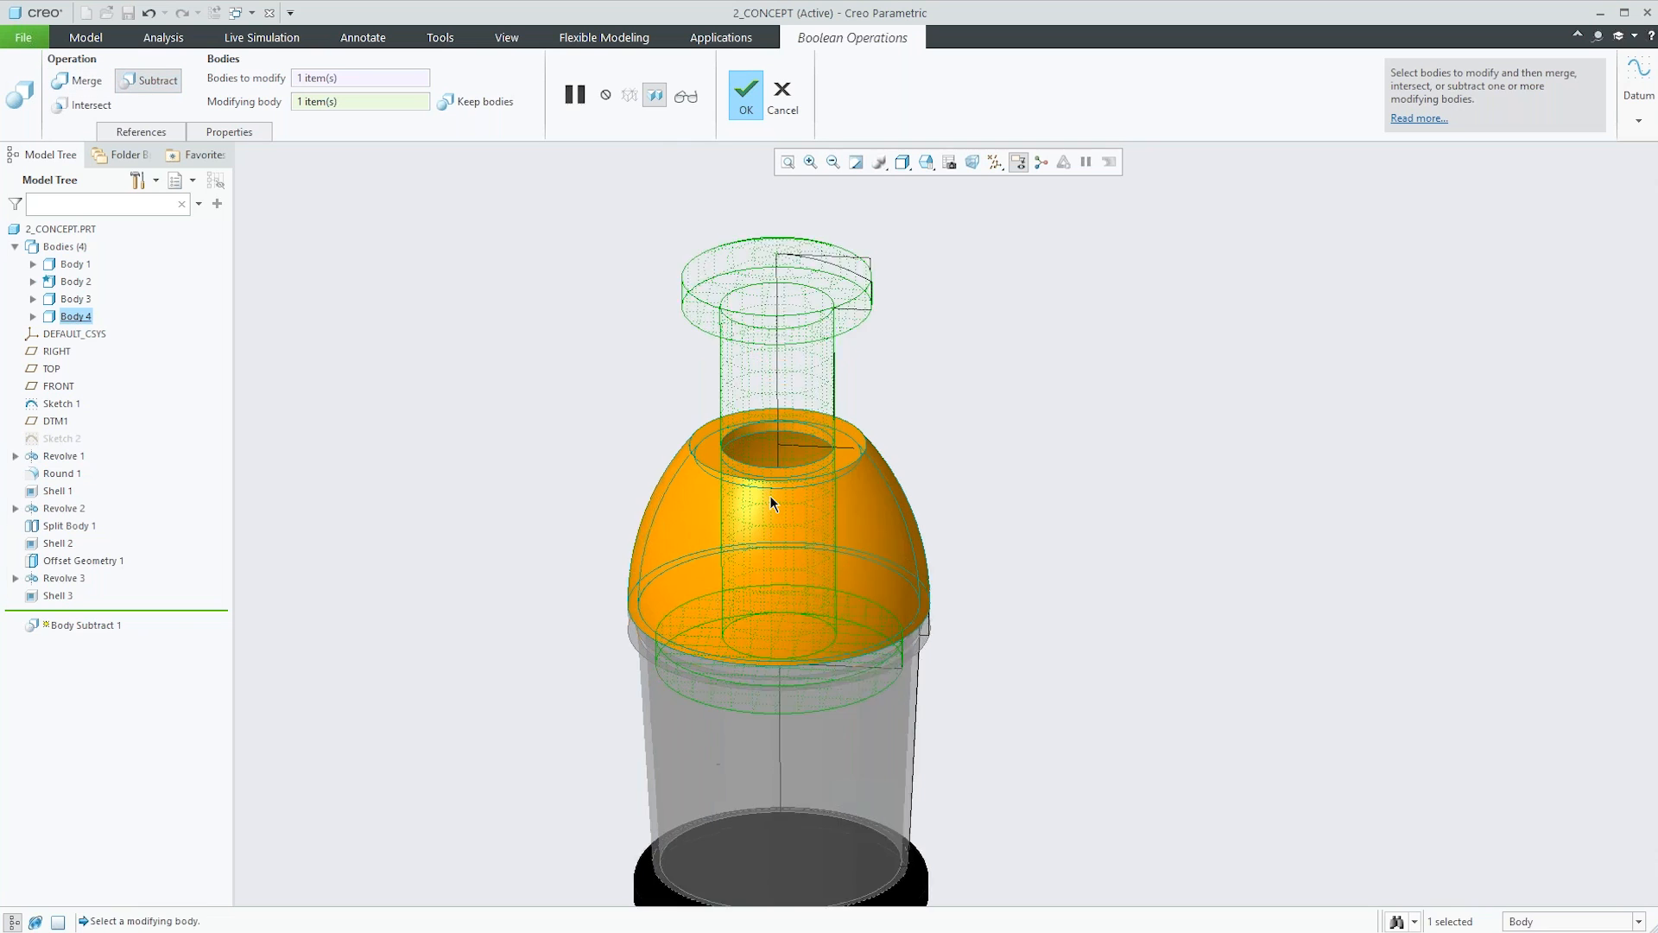
{"action": "mouse_move", "coordinate": [771, 497]}
{"action": "middle_mouse_down"}
{"action": "mouse_move", "coordinate": [752, 529]}
{"action": "mouse_move", "coordinate": [751, 492]}
{"action": "middle_mouse_up"}
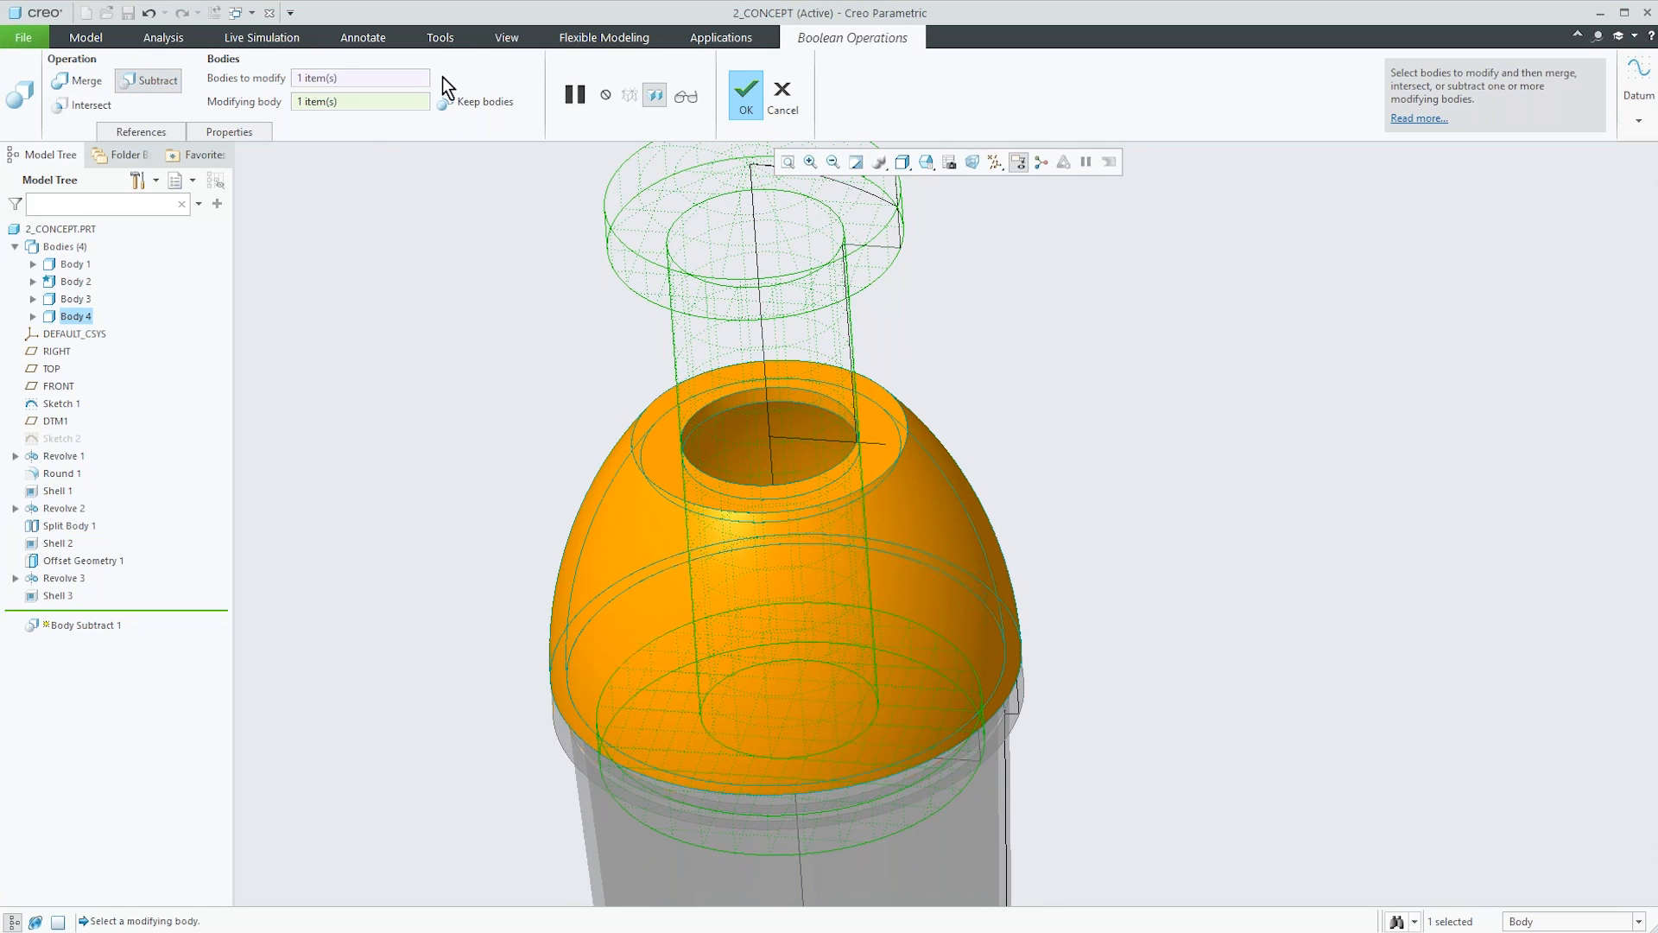
{"action": "left_click", "coordinate": [490, 108]}
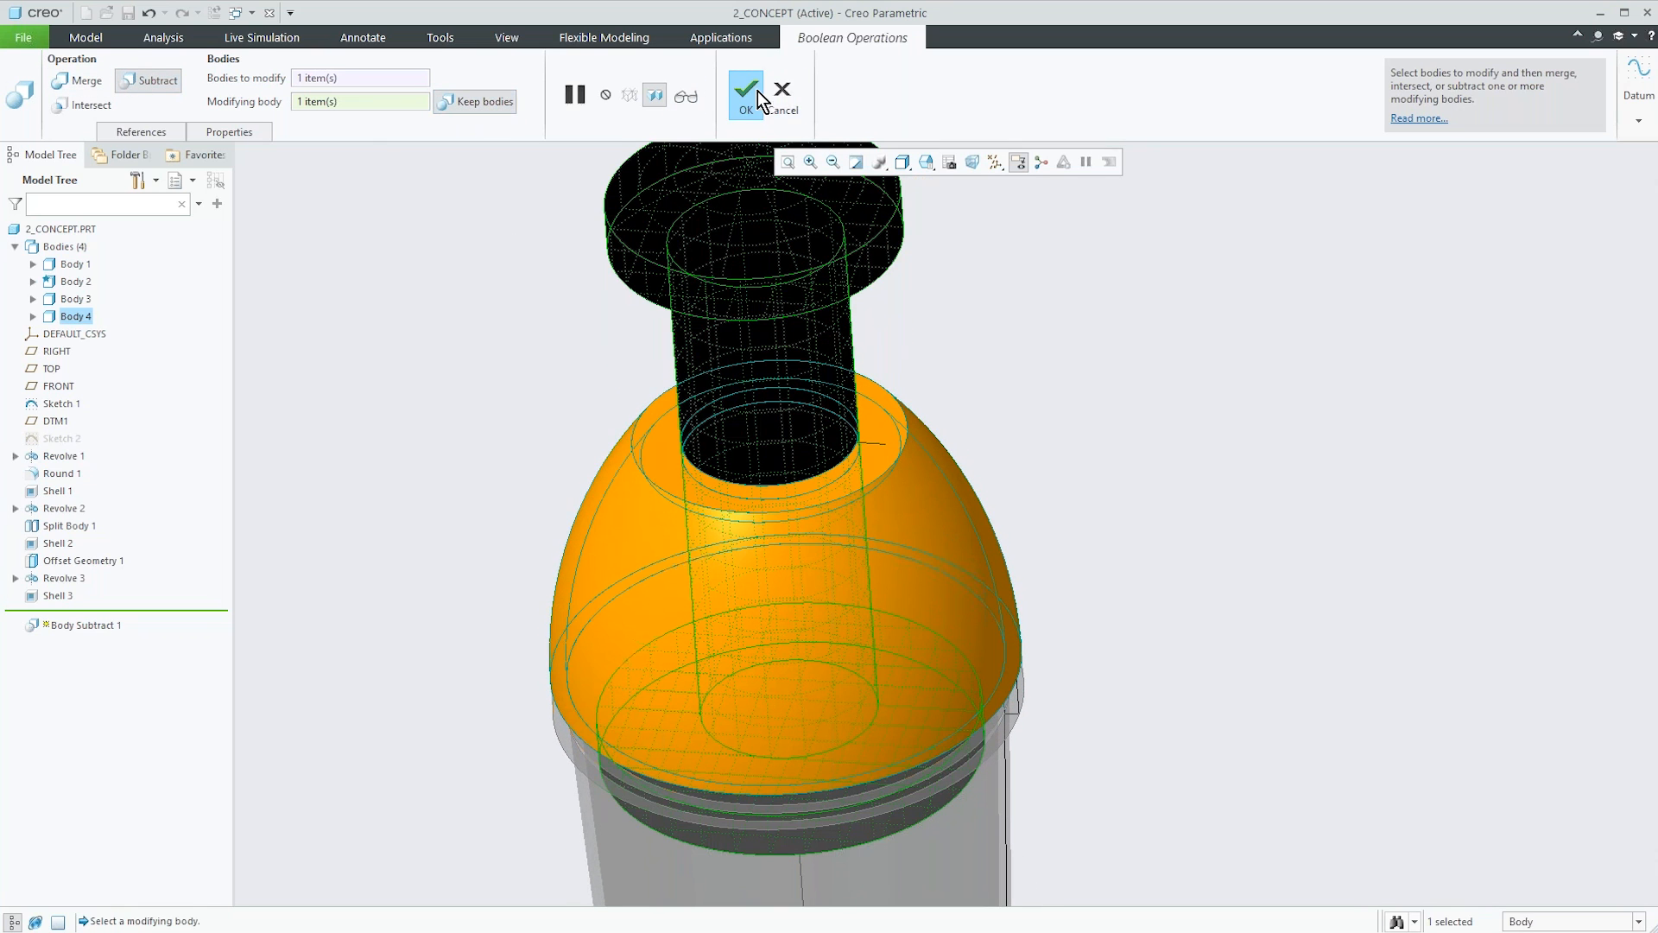
{"action": "left_click", "coordinate": [747, 95]}
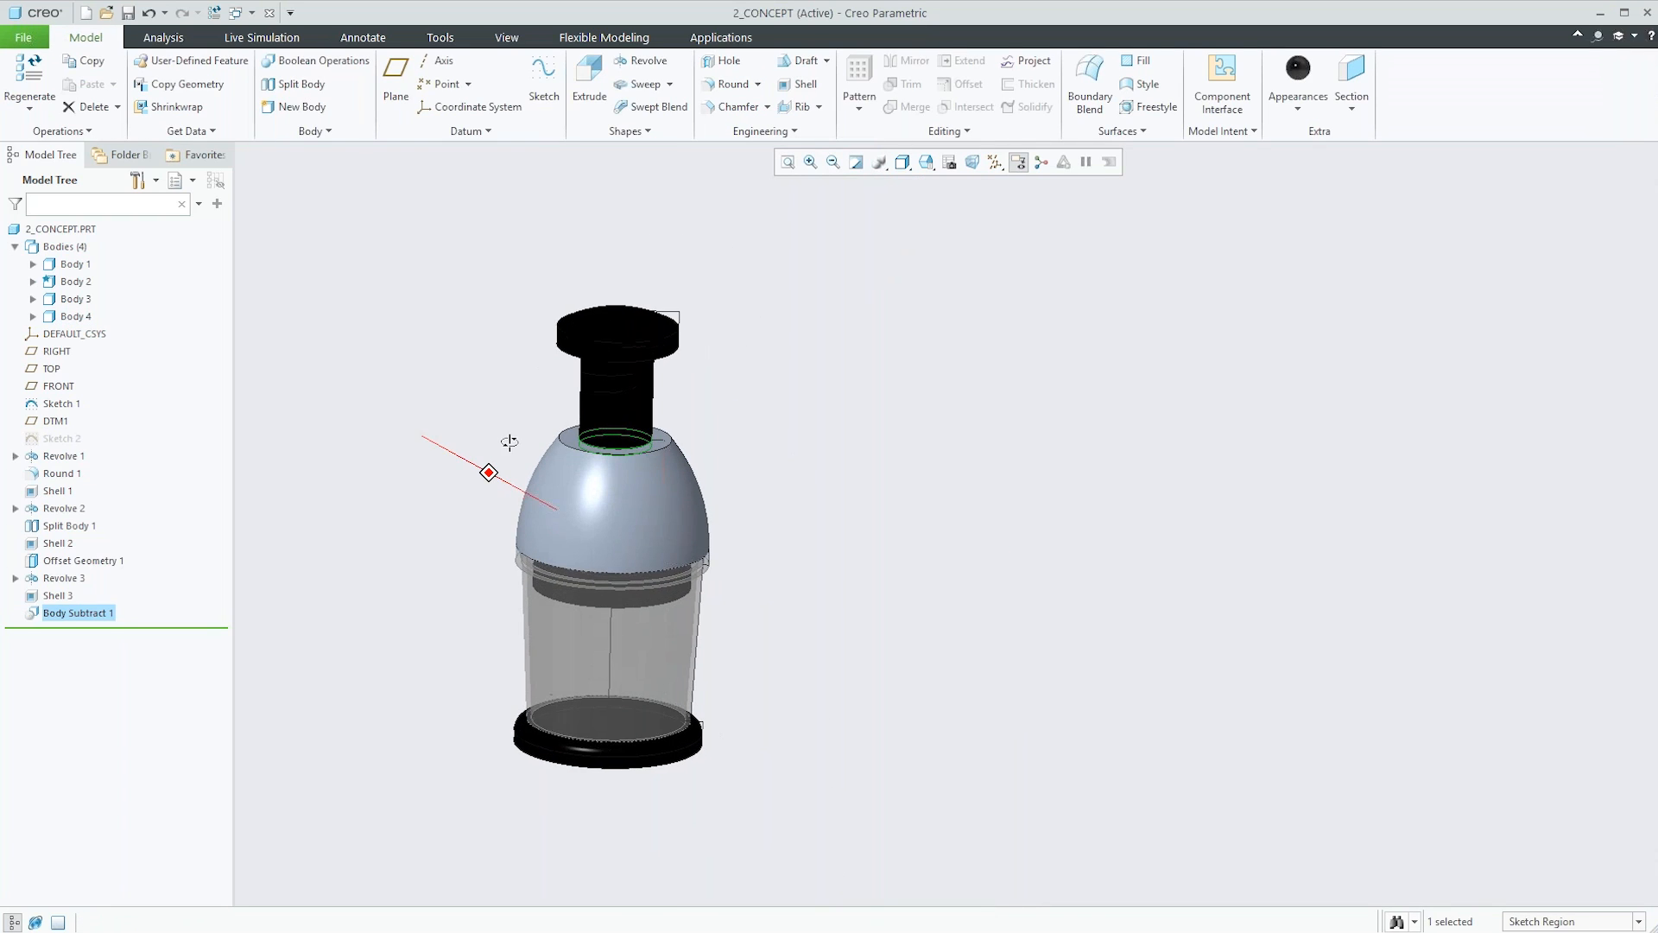
Review the commands available for the dome, Body 2, including Create Part from Body, and inspect the whole multibody model.
{"action": "left_click", "coordinate": [87, 282]}
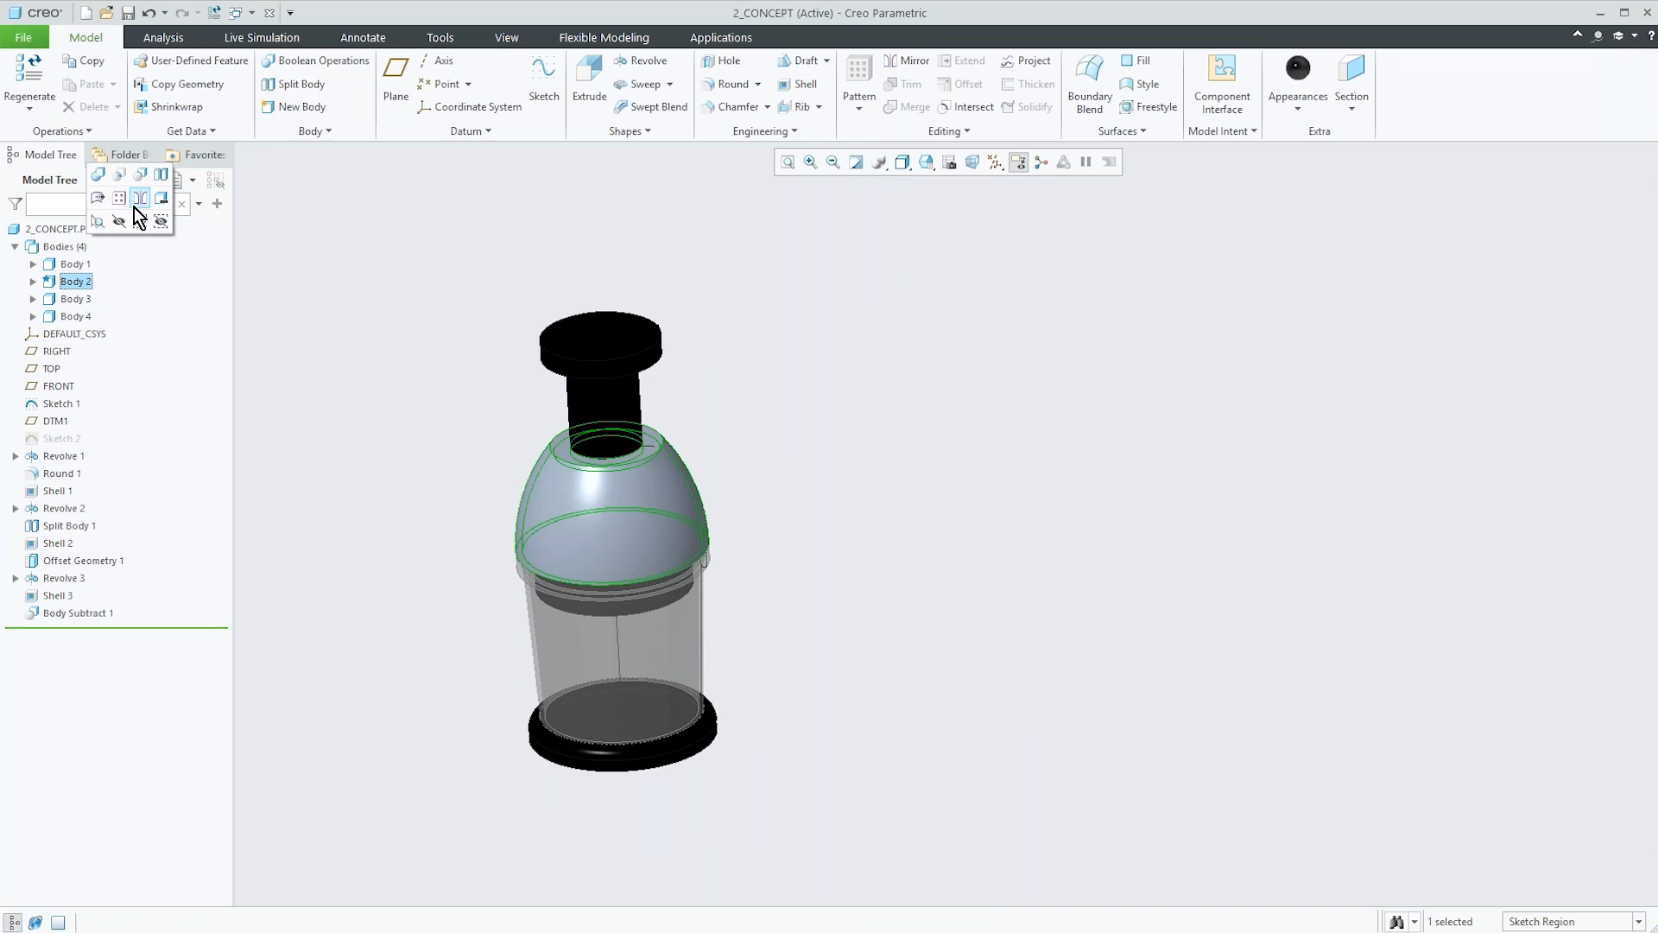
{"action": "right_click", "coordinate": [76, 282]}
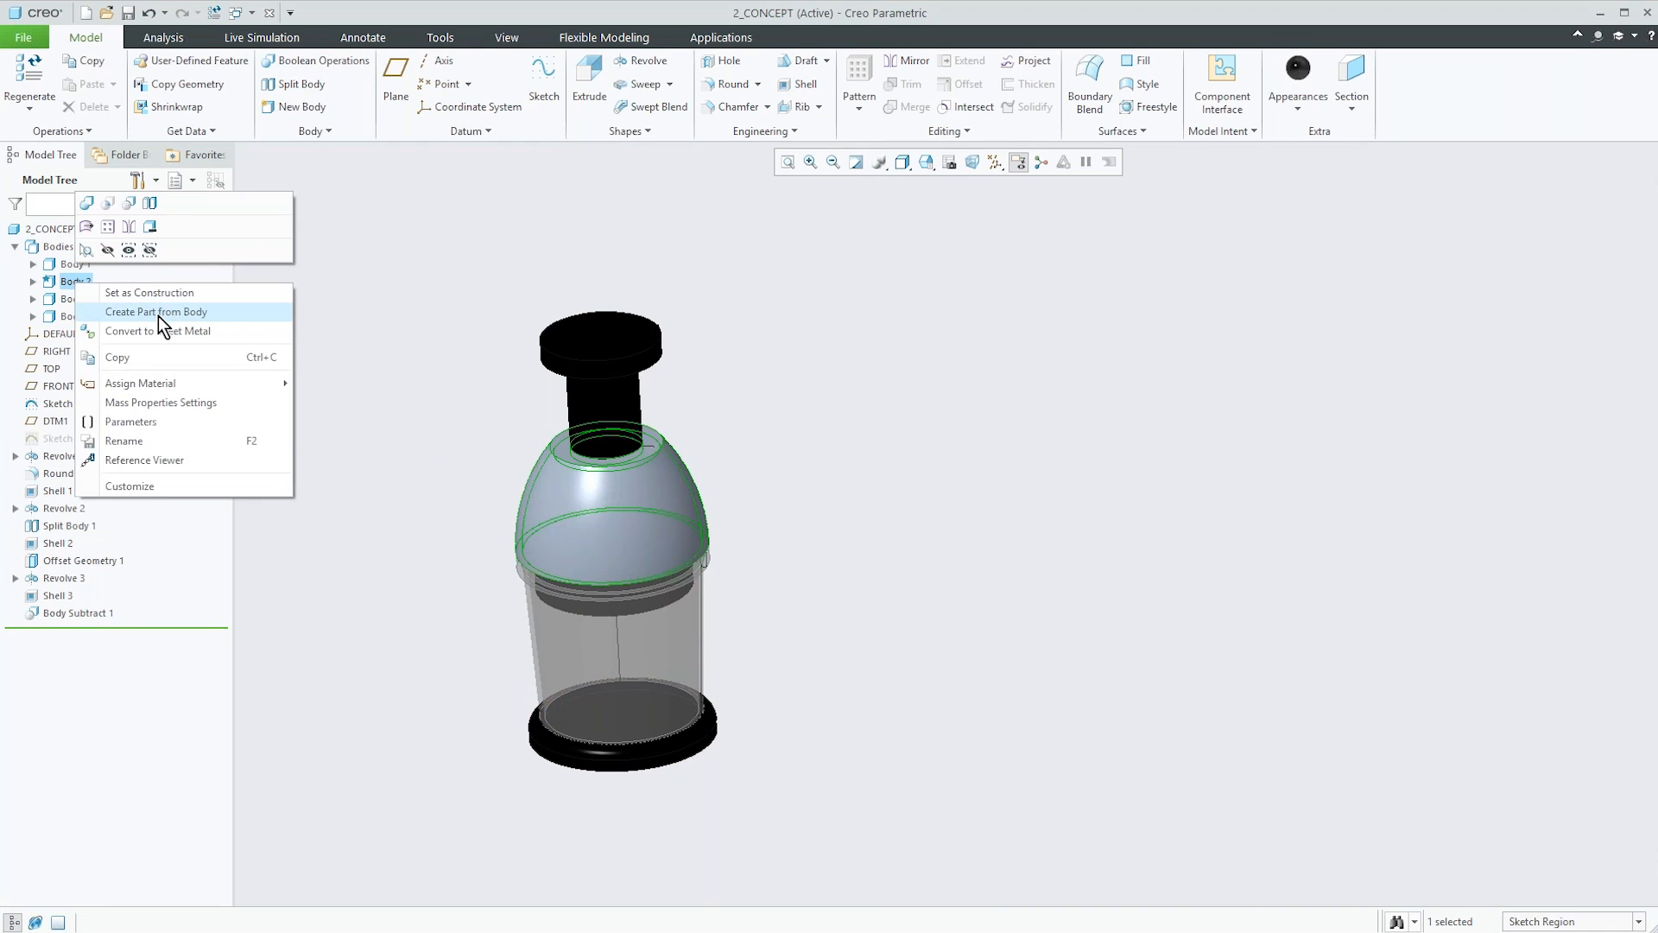
{"action": "left_click", "coordinate": [441, 309]}
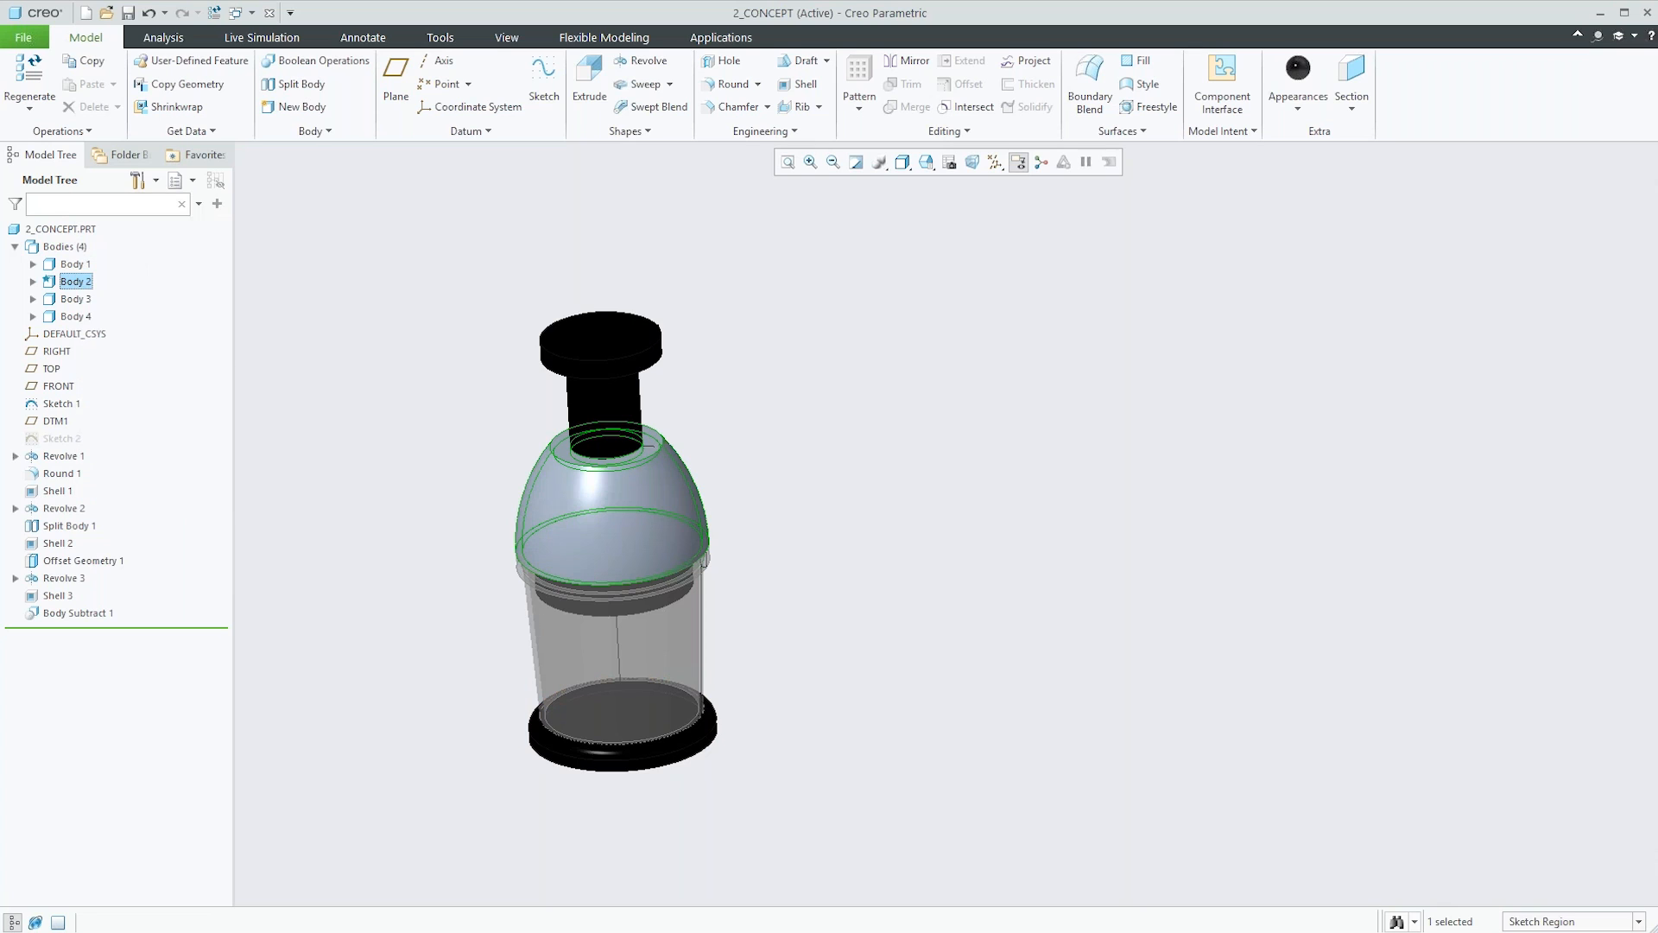
{"action": "left_click", "coordinate": [462, 397]}
{"action": "middle_click_drag", "start_coordinate": [459, 418], "coordinate": [460, 411]}
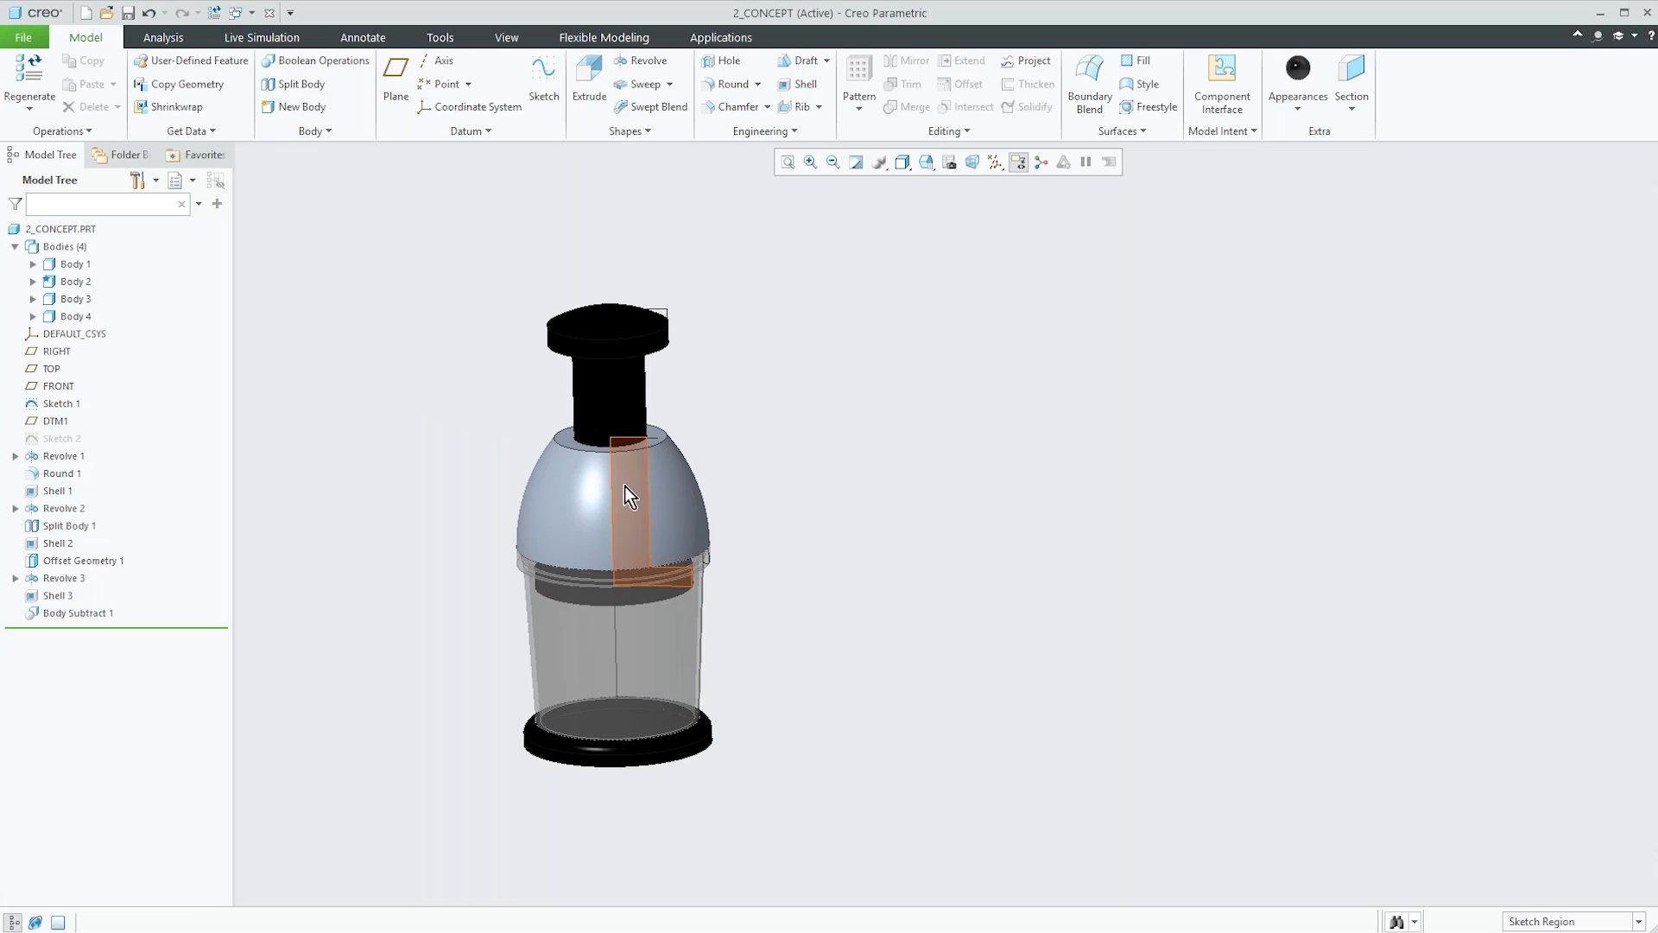
{"action": "scroll", "coordinate": [425, 528], "scroll_direction": "down", "scroll_amount": 3}
{"action": "scroll", "coordinate": [527, 553], "scroll_direction": "up", "scroll_amount": 3}
{"action": "mouse_move", "coordinate": [524, 562]}
{"action": "middle_mouse_down"}
{"action": "mouse_move", "coordinate": [537, 493]}
{"action": "mouse_move", "coordinate": [540, 563]}
{"action": "mouse_move", "coordinate": [561, 578]}
{"action": "middle_mouse_up"}
{"action": "scroll", "coordinate": [481, 555], "scroll_direction": "down", "scroll_amount": 2}
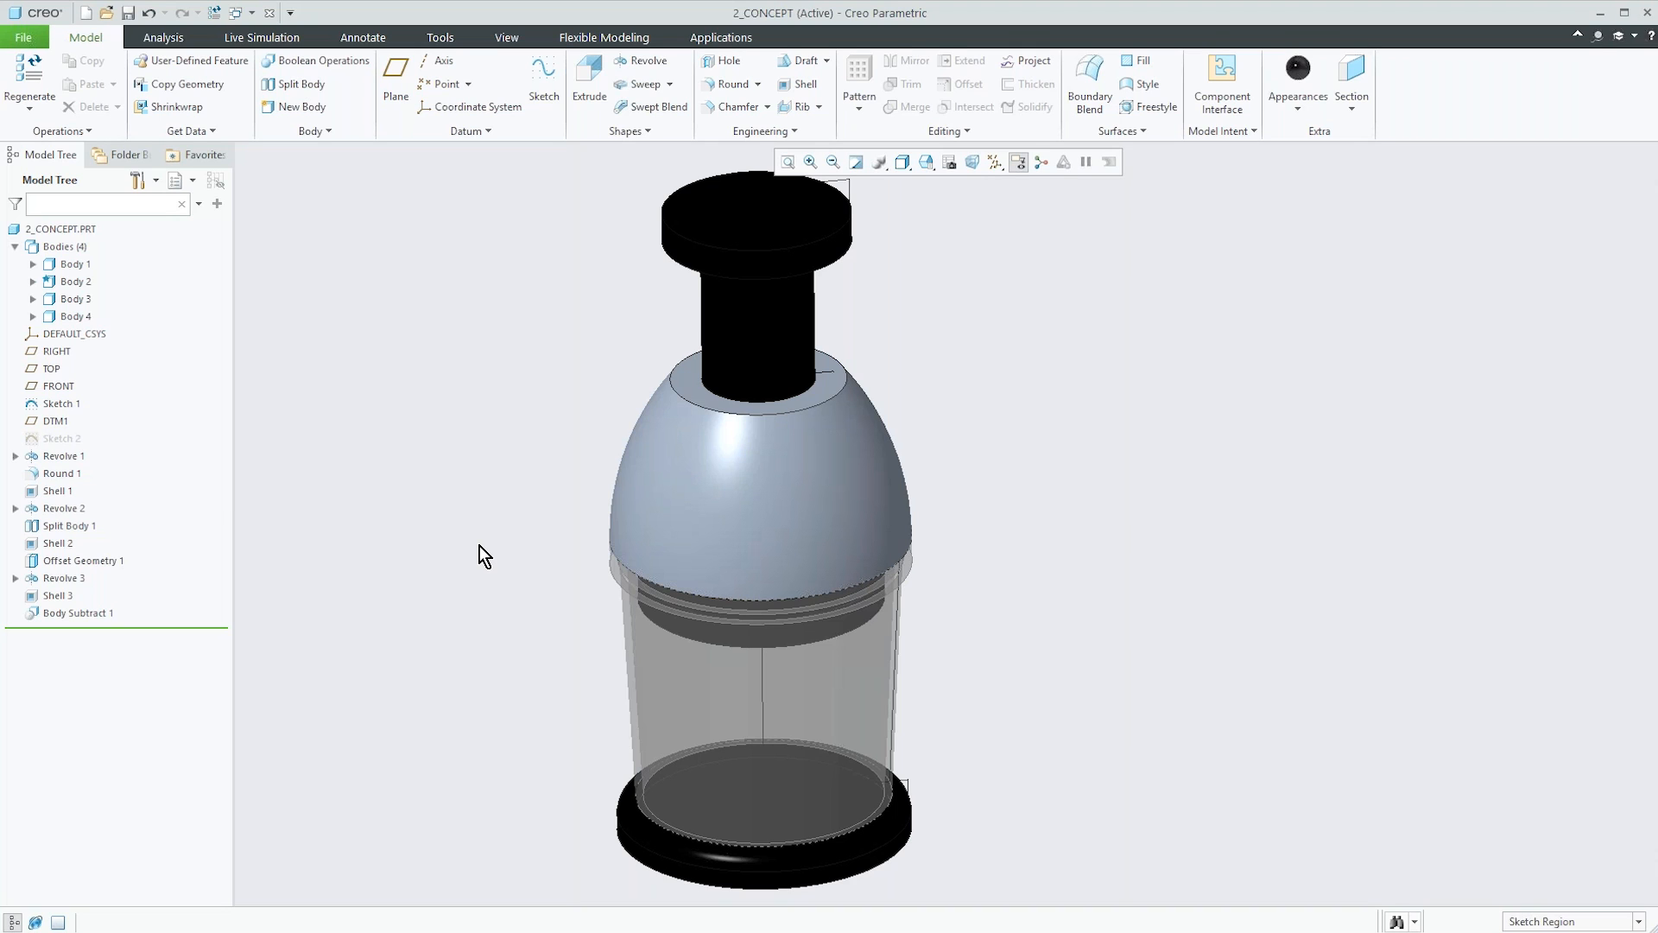
Close 2_CONCEPT and open the part 3_MBD_FLEX for viewing.
{"action": "scroll", "coordinate": [501, 596], "scroll_direction": "down", "scroll_amount": 3}
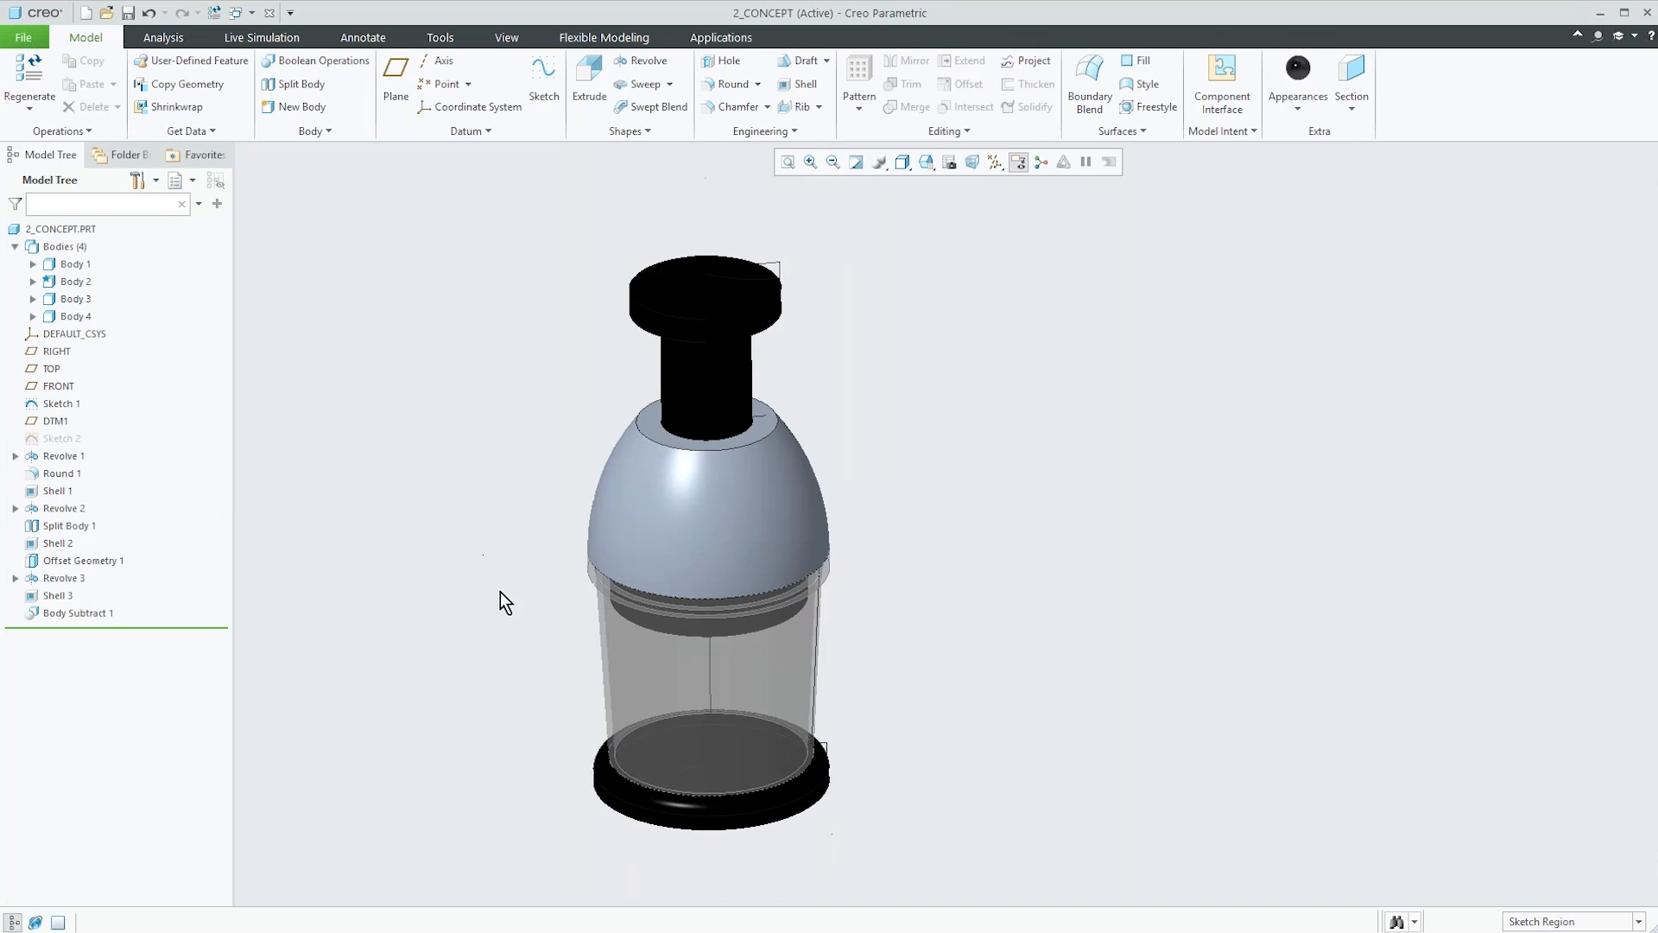
{"action": "left_click", "coordinate": [269, 13]}
{"action": "left_click", "coordinate": [52, 73]}
{"action": "double_click", "coordinate": [727, 394]}
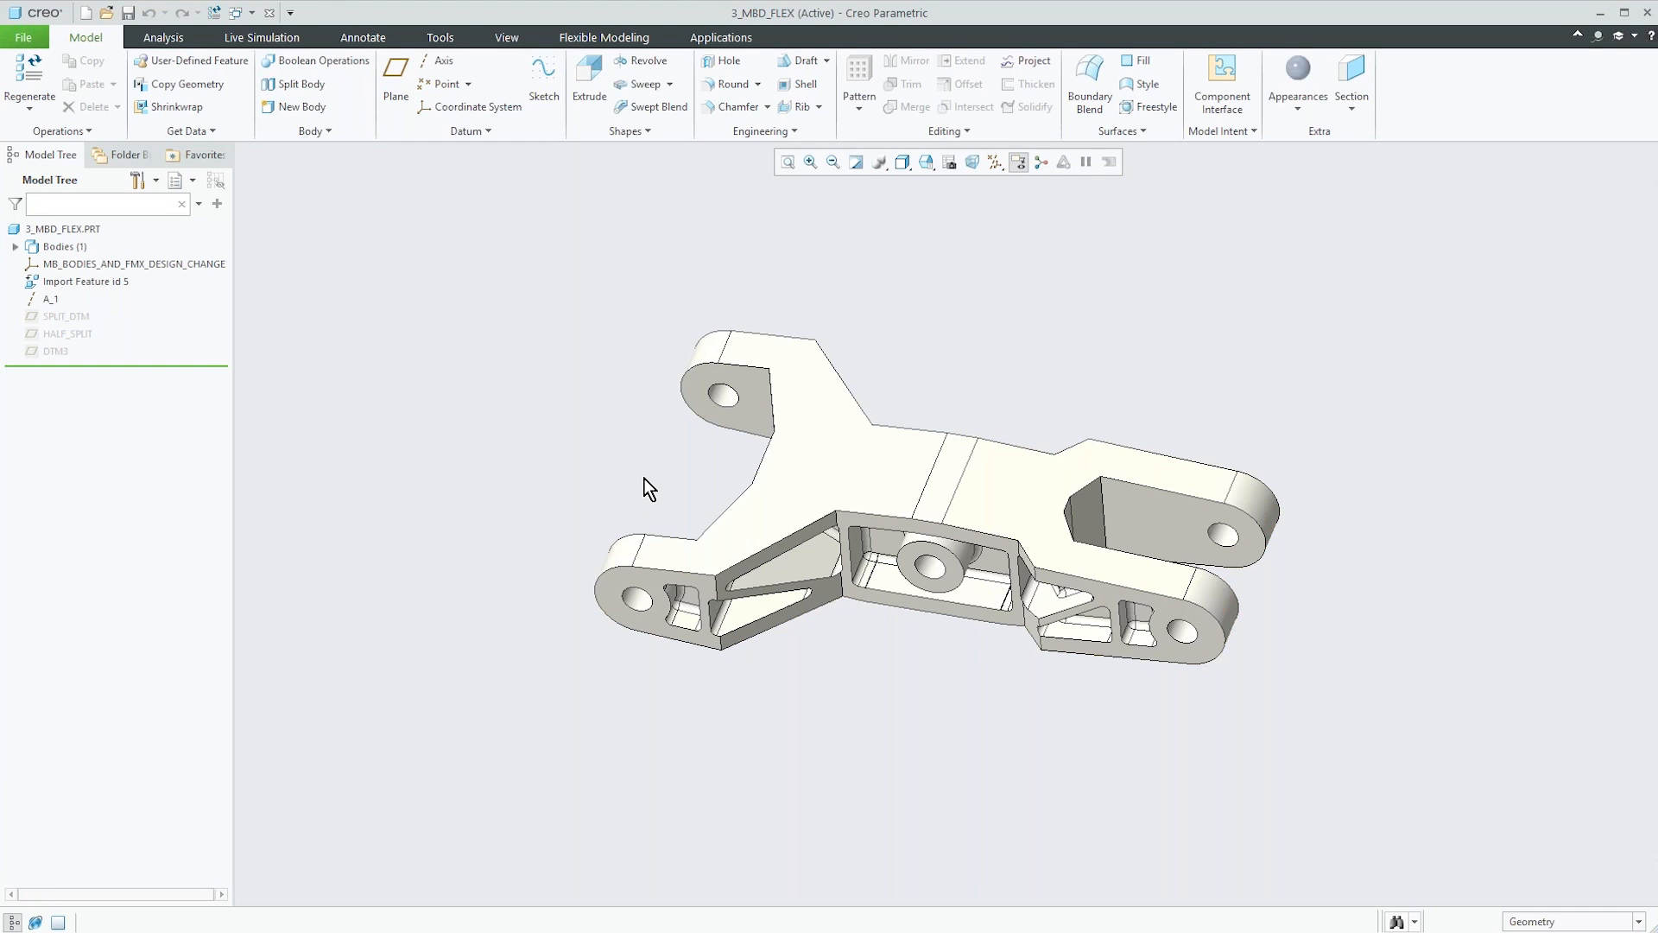
{"action": "middle_click_drag", "start_coordinate": [645, 478], "coordinate": [637, 466]}
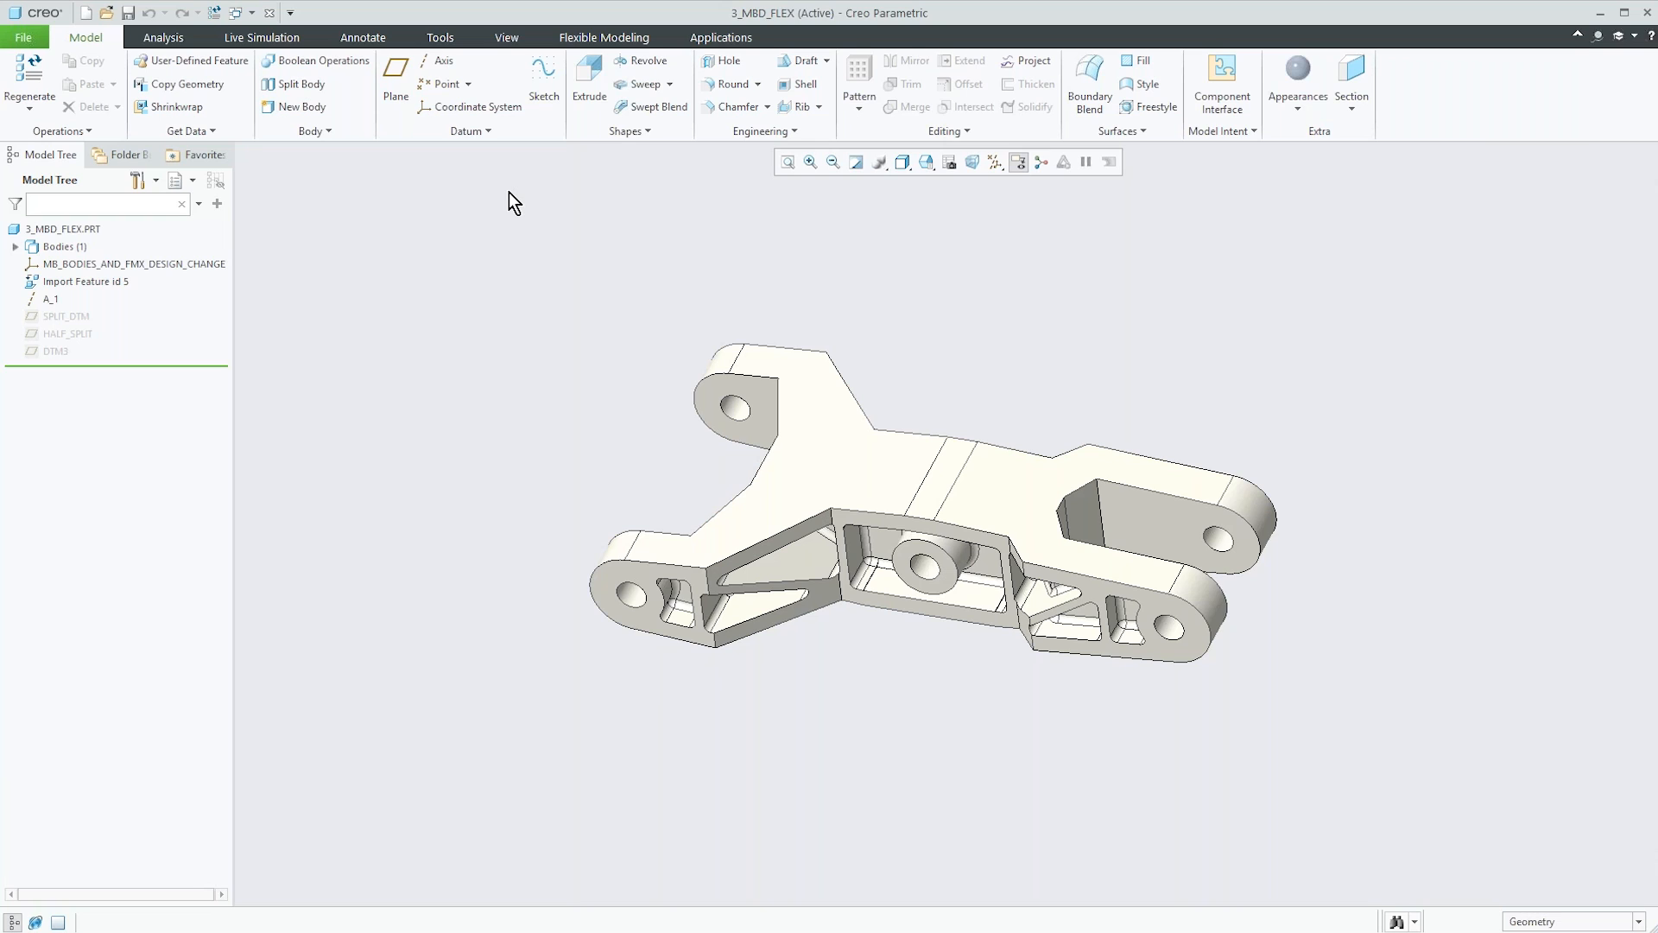
Set the selection filter to Body and split the imported arm body at the datum plane SPLIT_DTM.
{"action": "left_click", "coordinate": [1639, 921]}
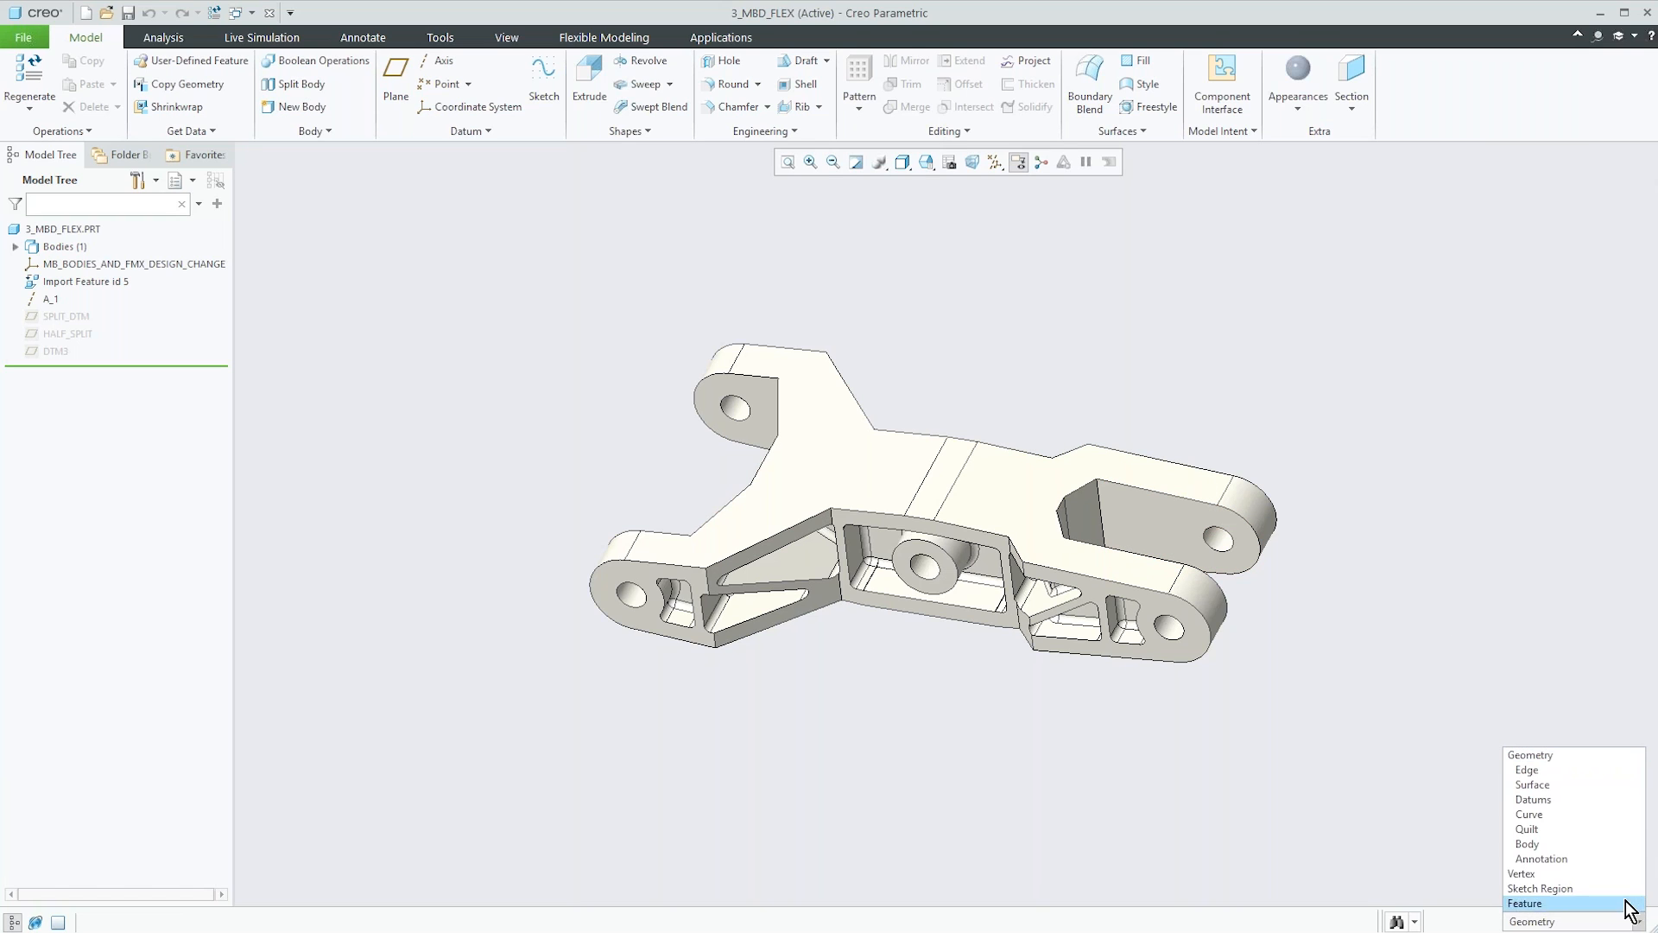
{"action": "left_click", "coordinate": [1593, 842]}
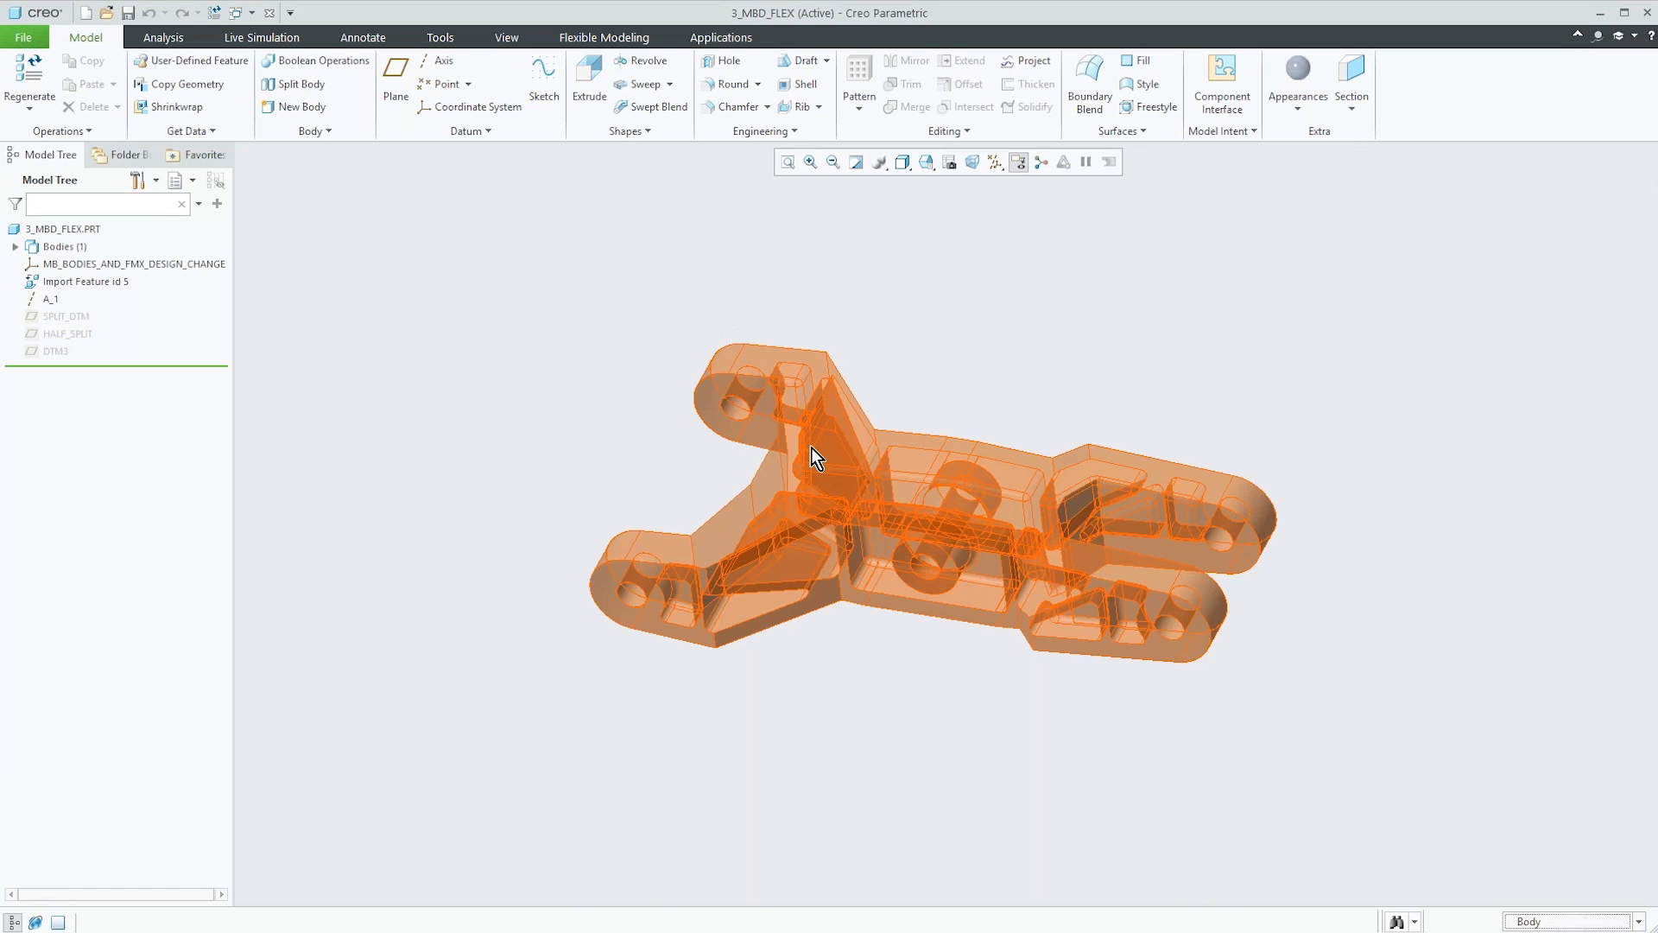
{"action": "left_click", "coordinate": [298, 87]}
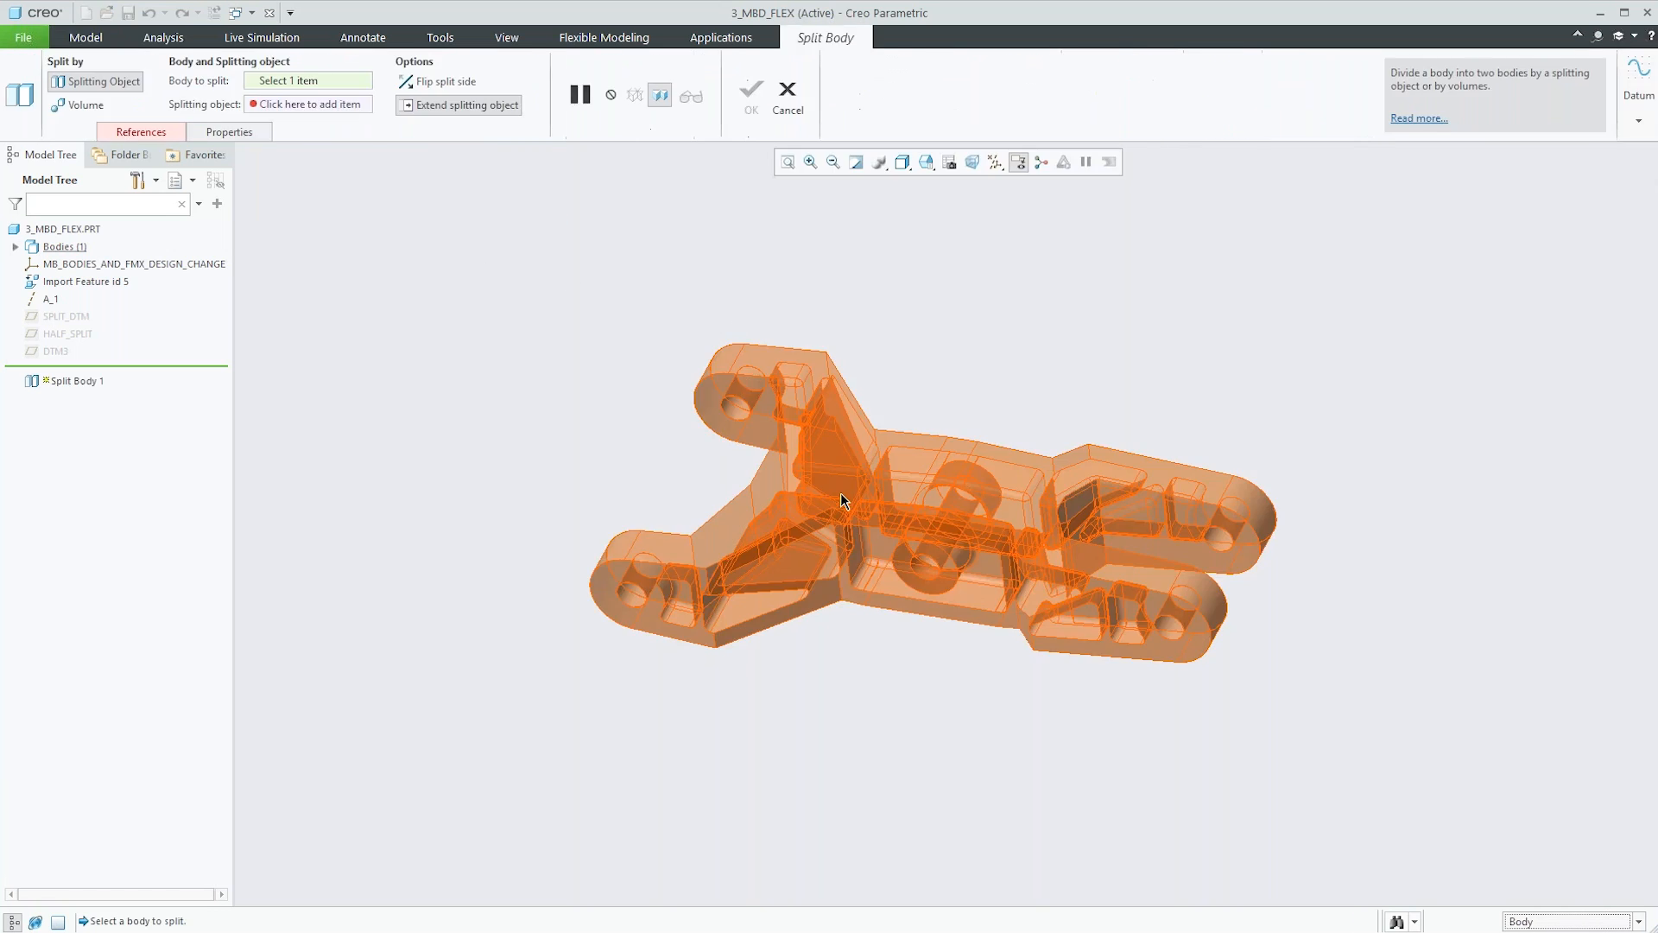
{"action": "left_click", "coordinate": [840, 471]}
{"action": "left_click", "coordinate": [78, 317]}
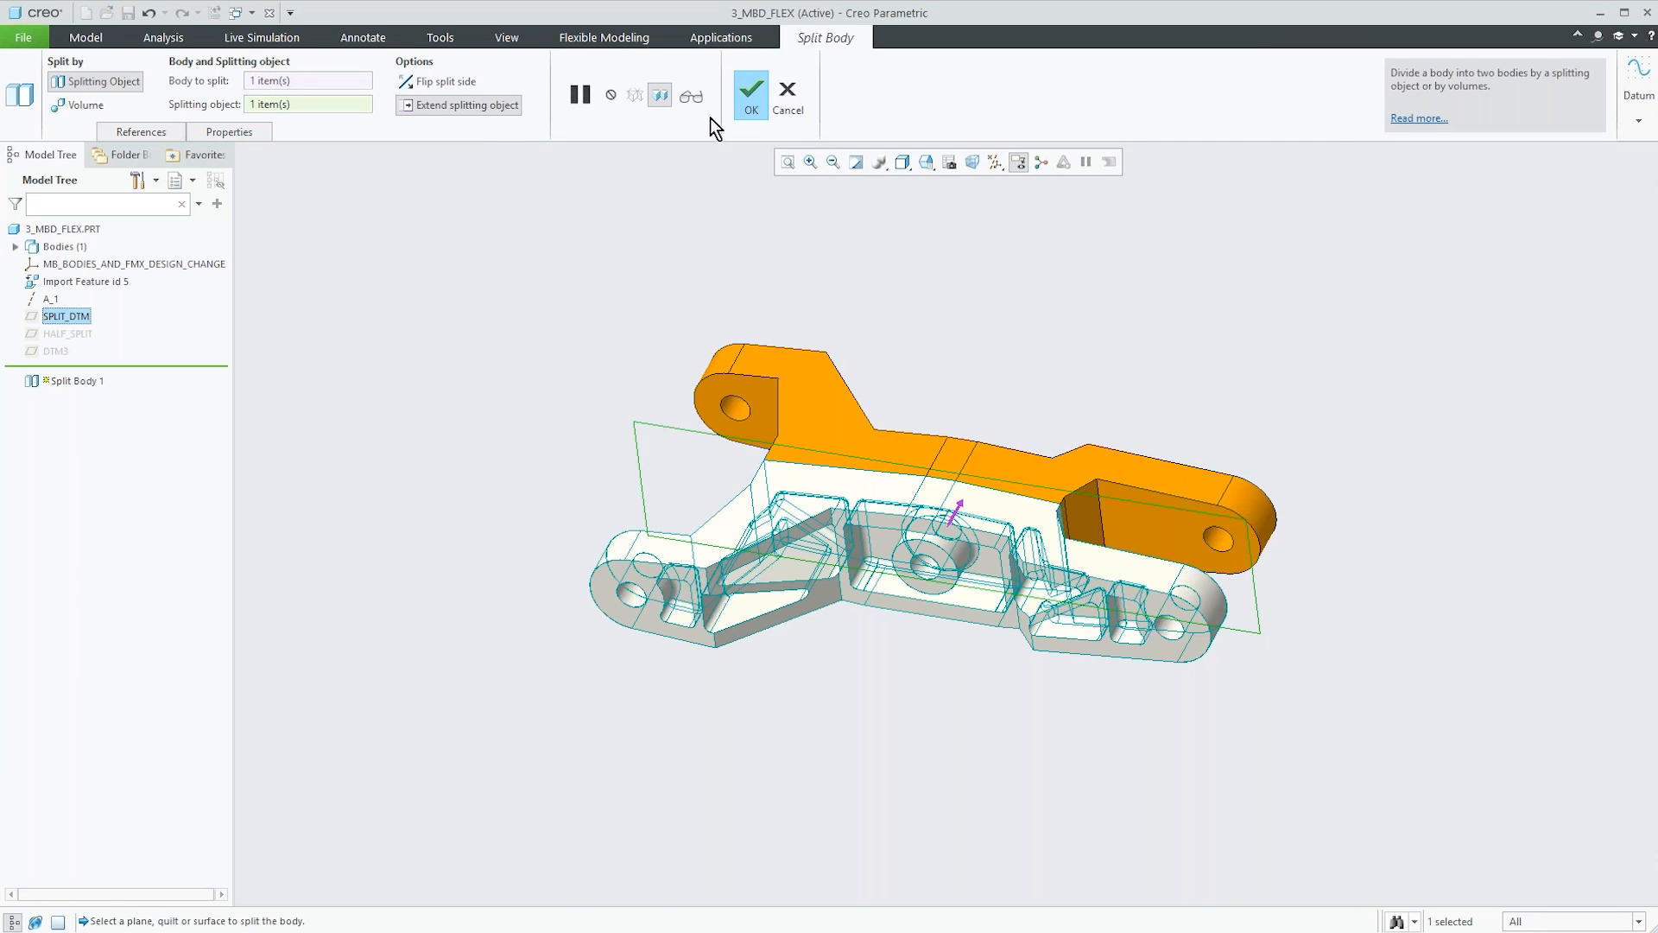
{"action": "left_click", "coordinate": [750, 92]}
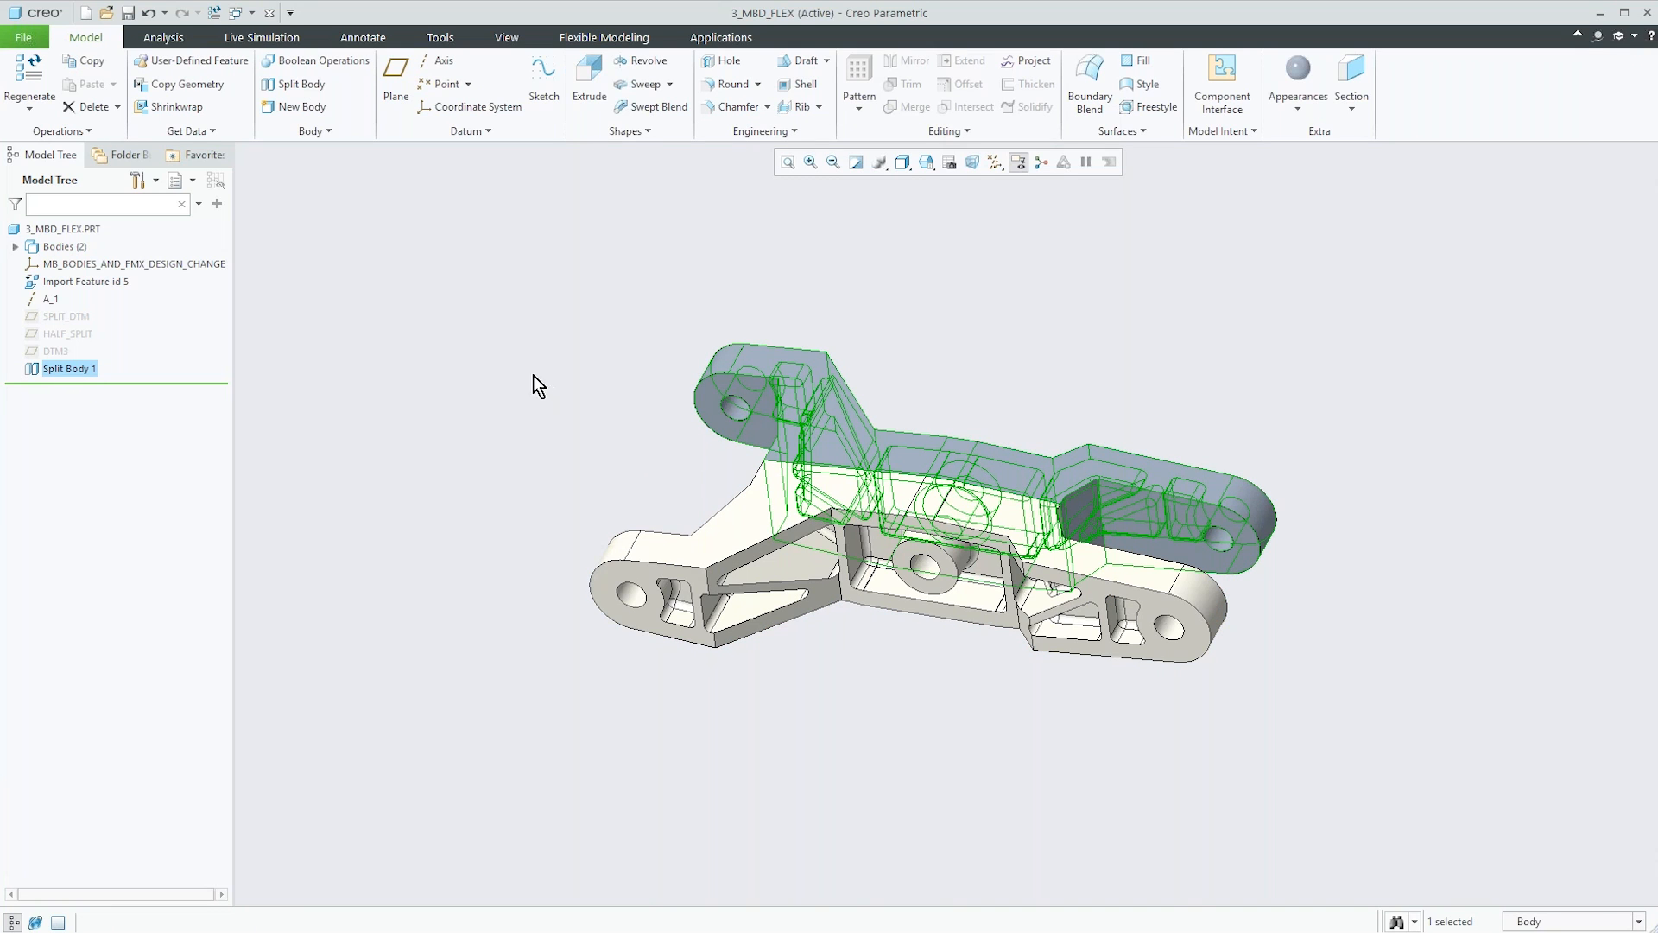
Split the front body, Body 1, at the datum plane HALF_SPLIT.
{"action": "left_click", "coordinate": [748, 534]}
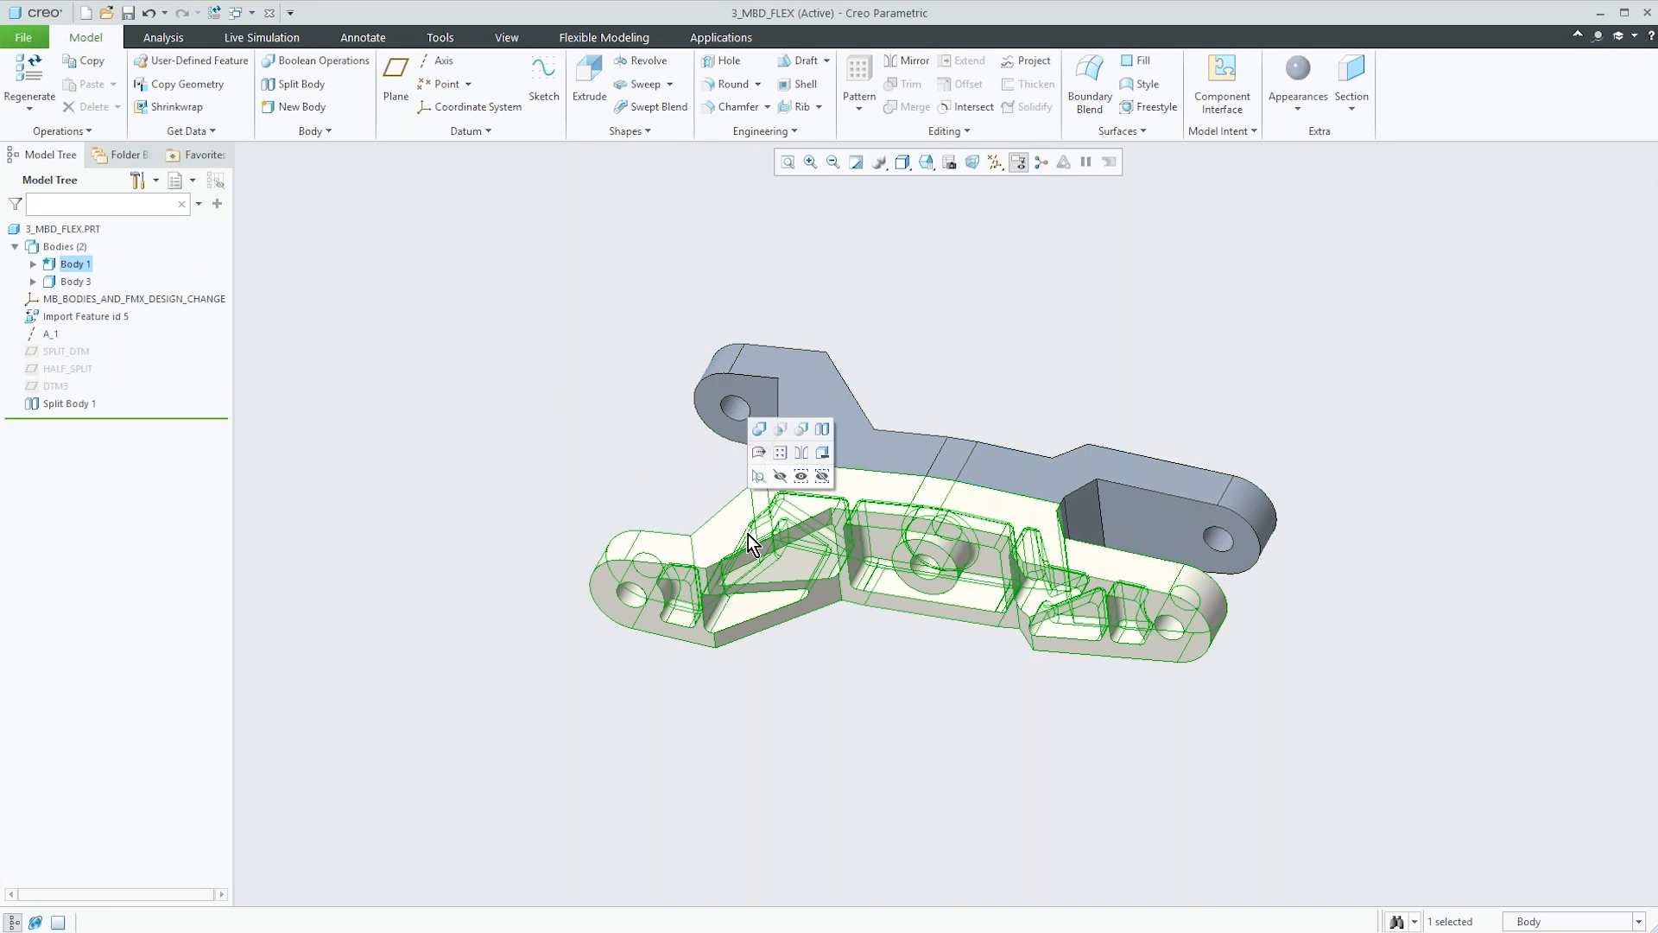
{"action": "left_click", "coordinate": [304, 84]}
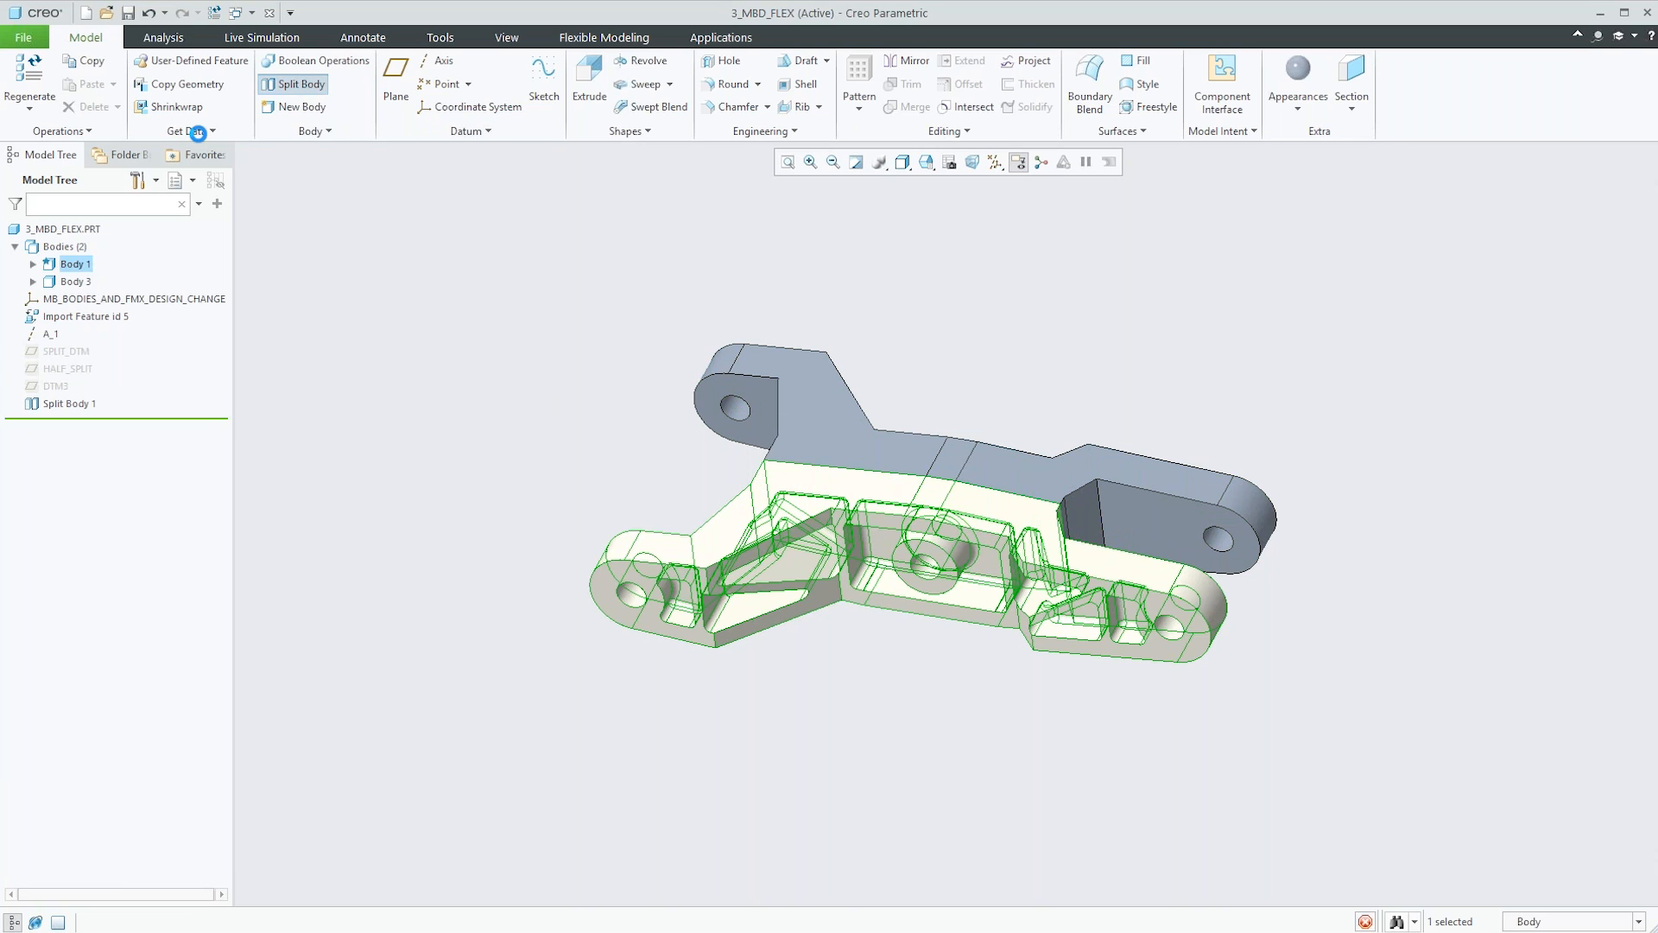
{"action": "left_click", "coordinate": [76, 370]}
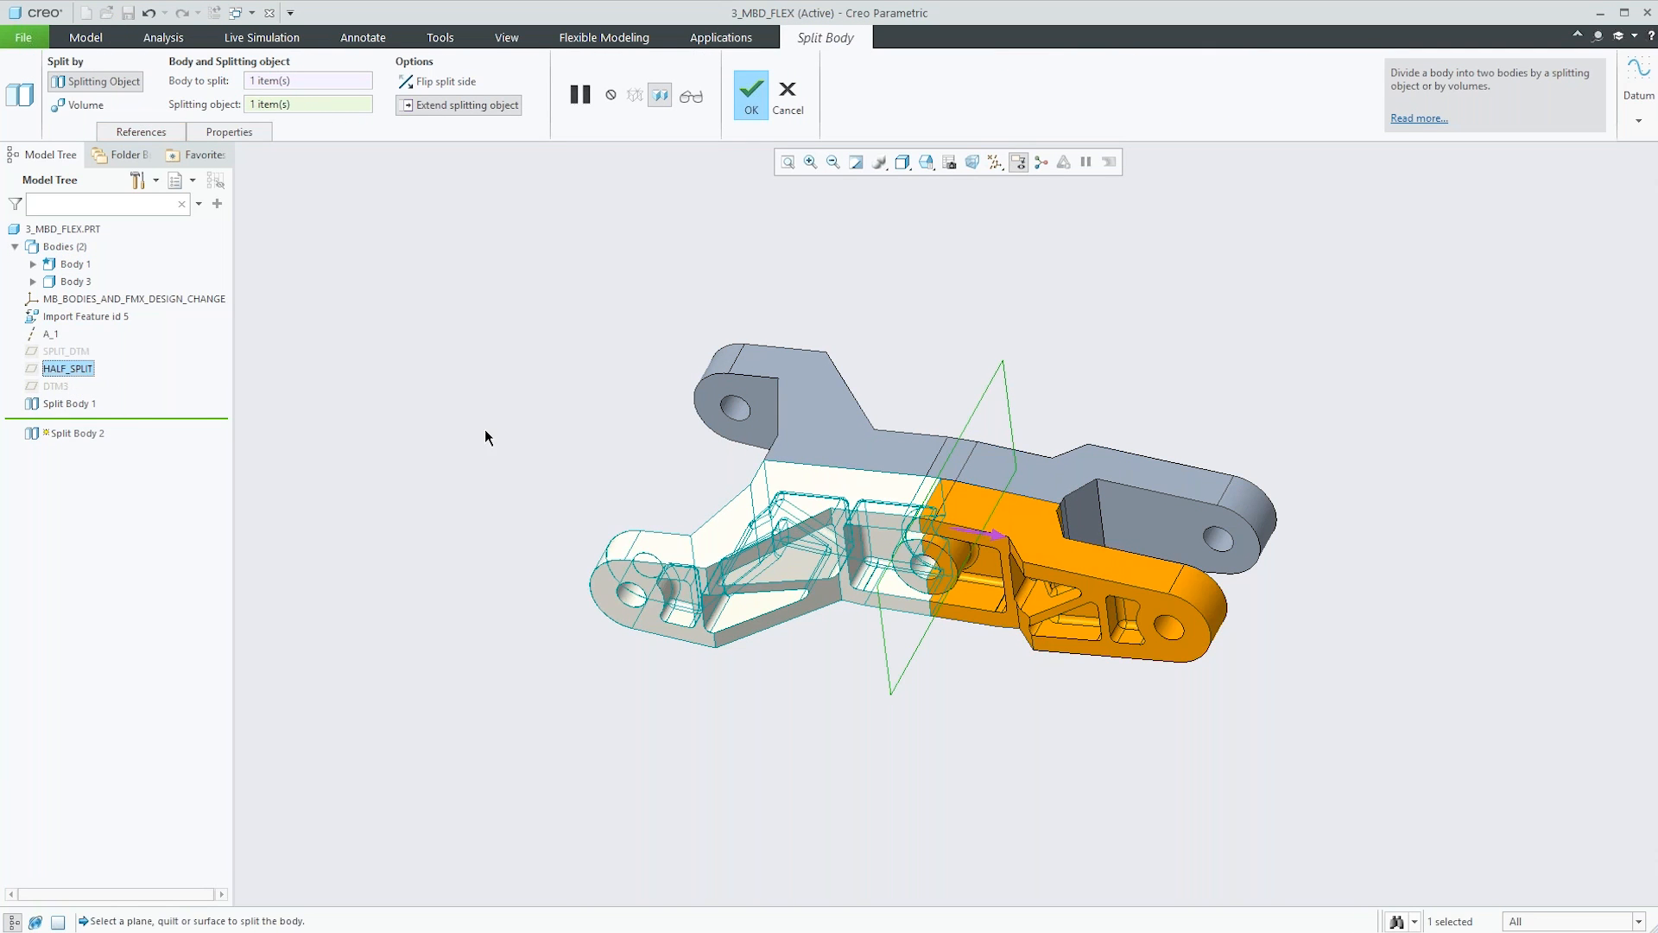
{"action": "left_click", "coordinate": [751, 95]}
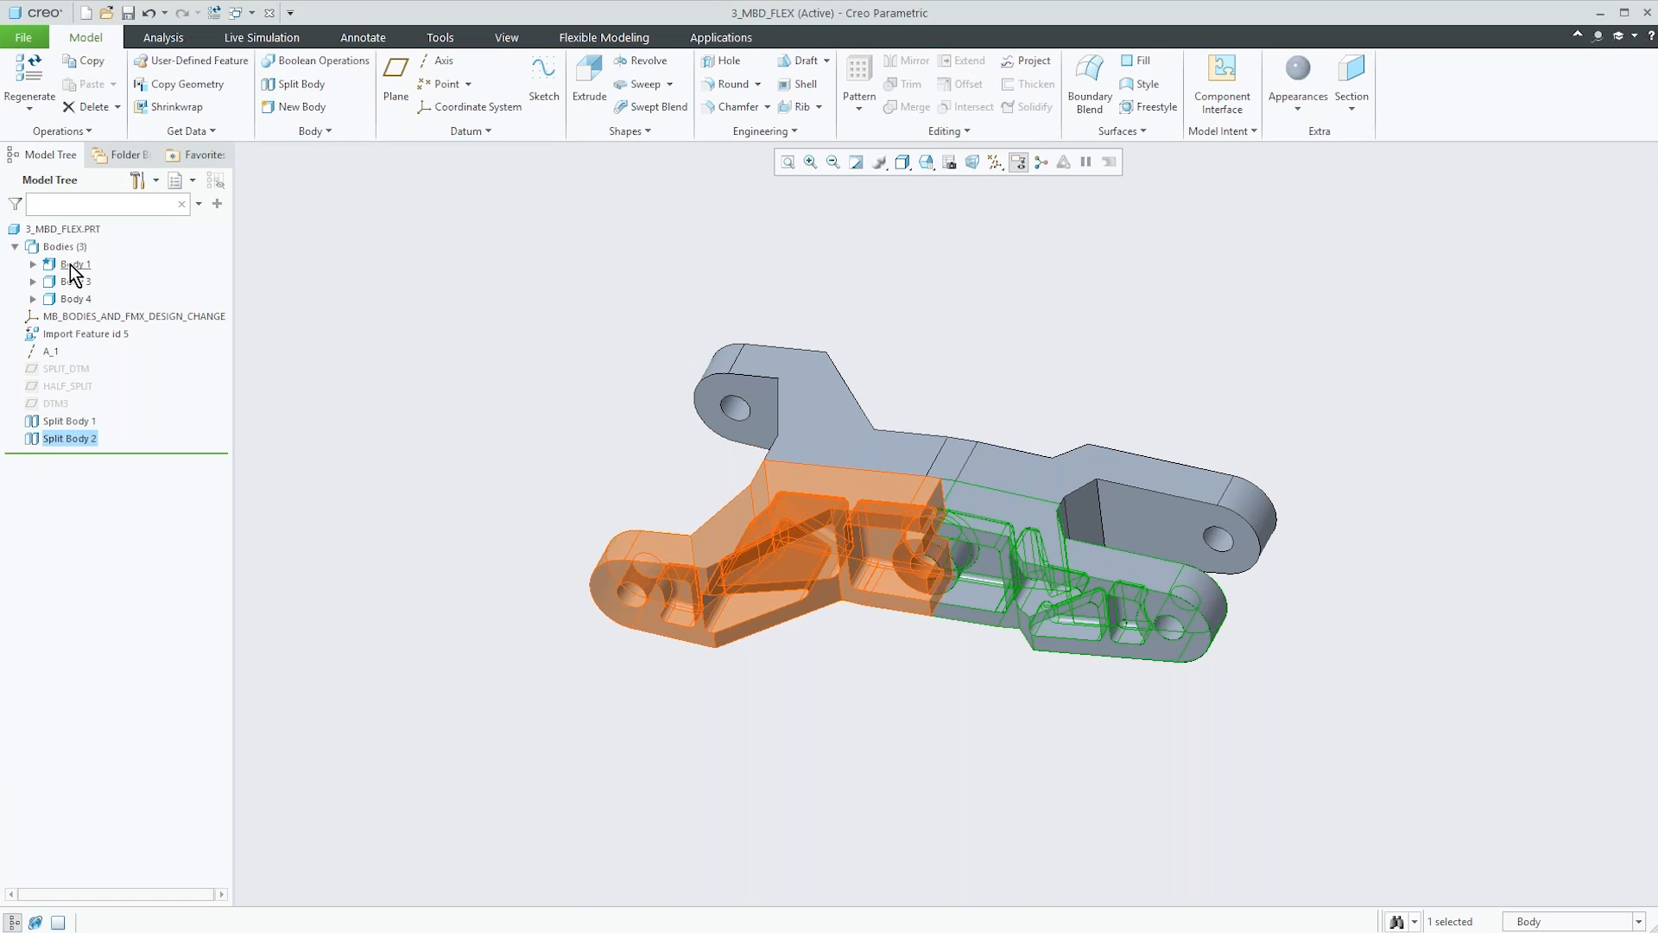
Start a Flexible Modeling Move of Body 1, display the axes and place the dragger's origin on axis A_1.
{"action": "scroll", "coordinate": [619, 493], "scroll_direction": "down", "scroll_amount": 2}
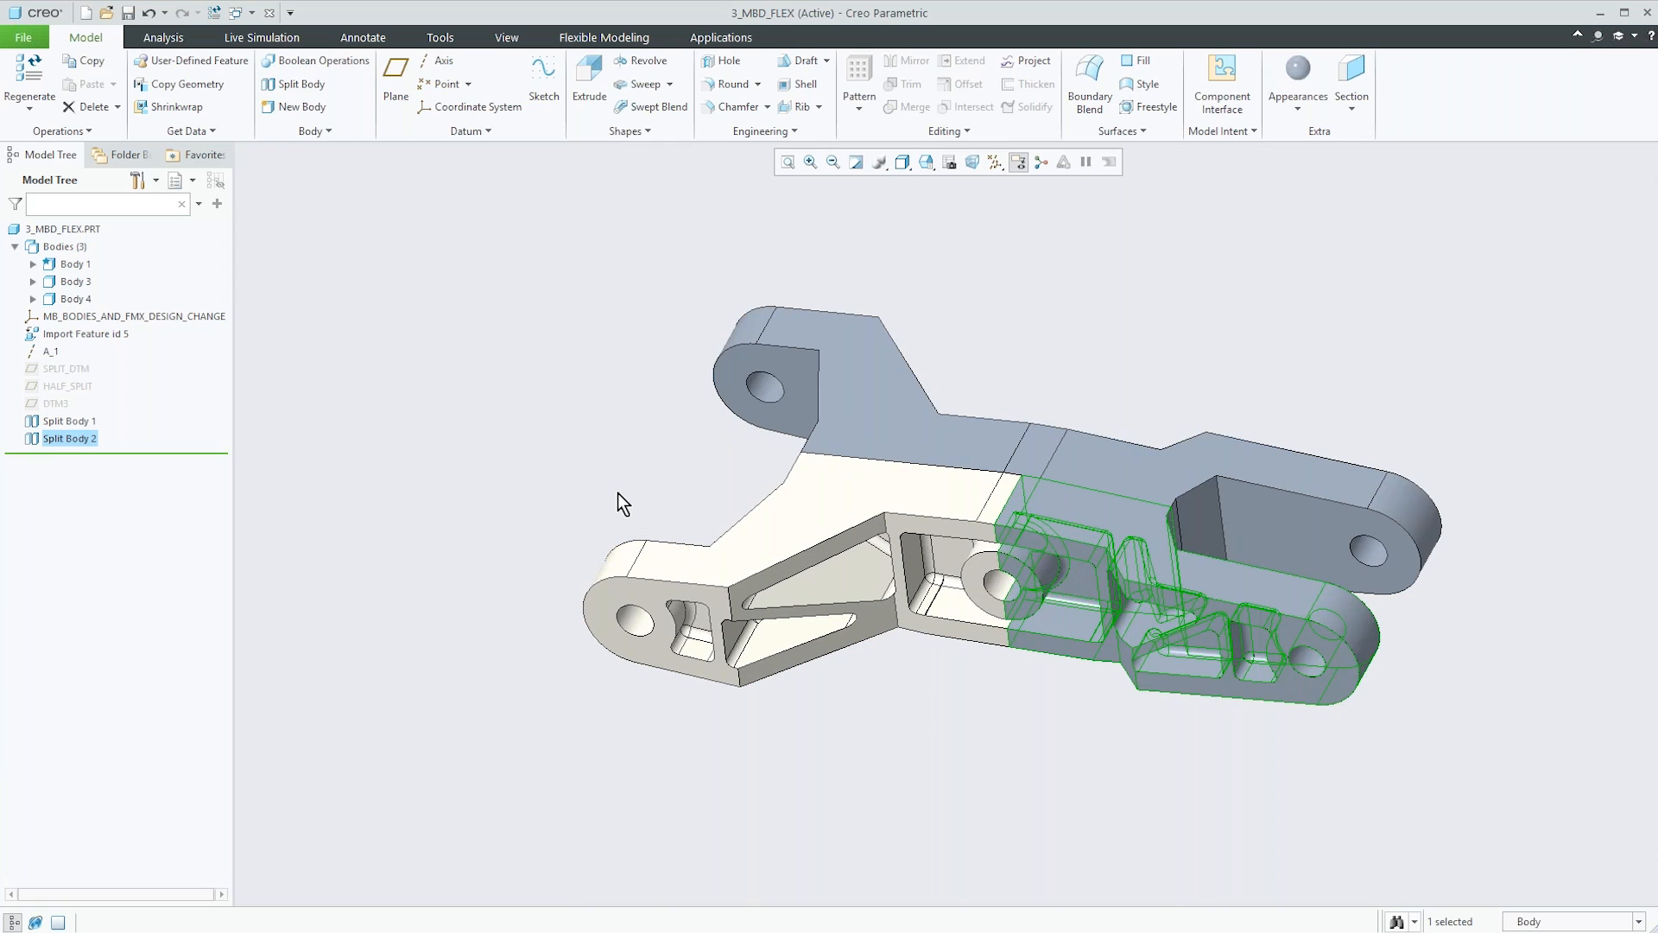
{"action": "mouse_move", "coordinate": [613, 480]}
{"action": "middle_mouse_down"}
{"action": "mouse_move", "coordinate": [624, 439]}
{"action": "mouse_move", "coordinate": [634, 463]}
{"action": "middle_mouse_up"}
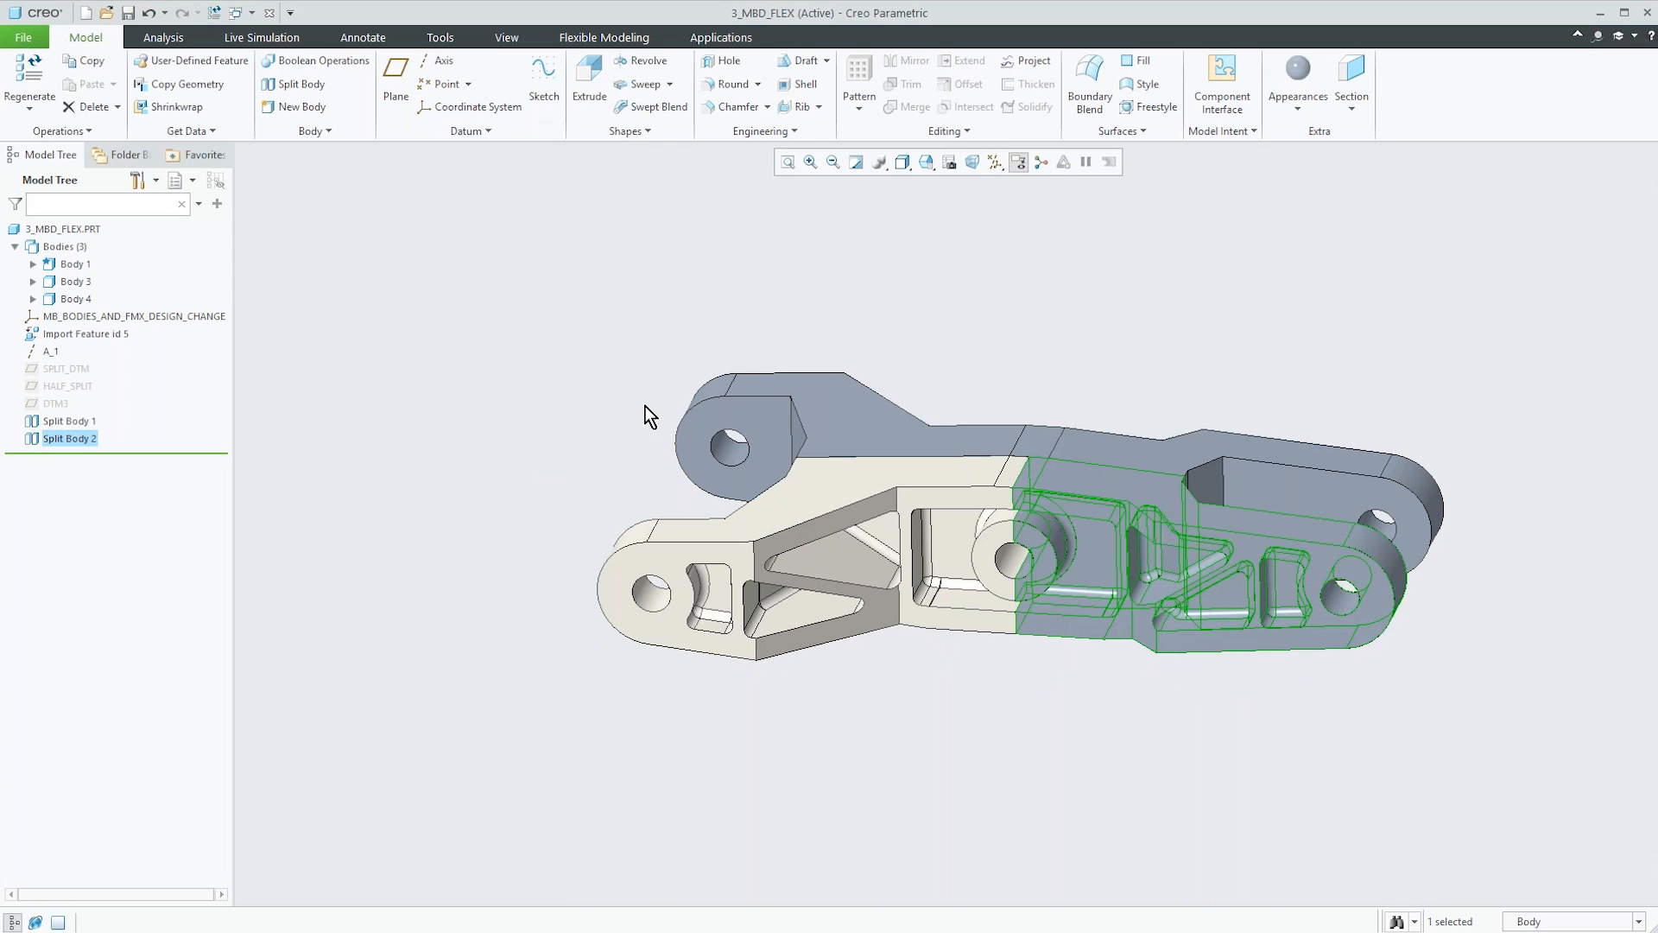
{"action": "left_click", "coordinate": [759, 511]}
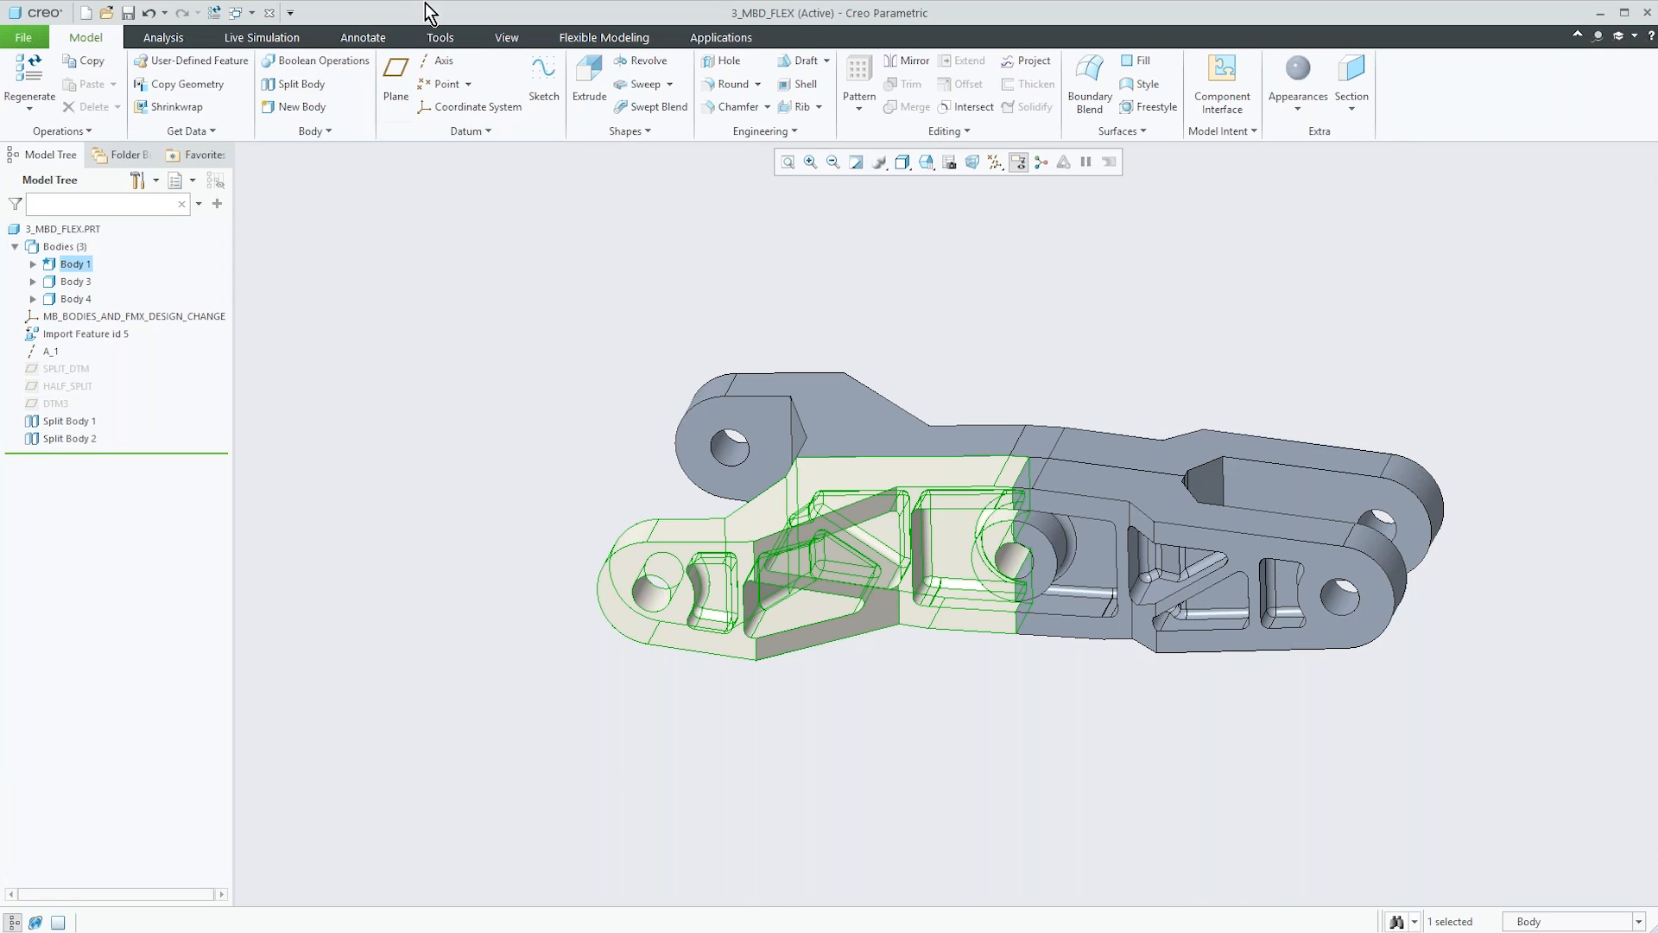
{"action": "left_click", "coordinate": [618, 40]}
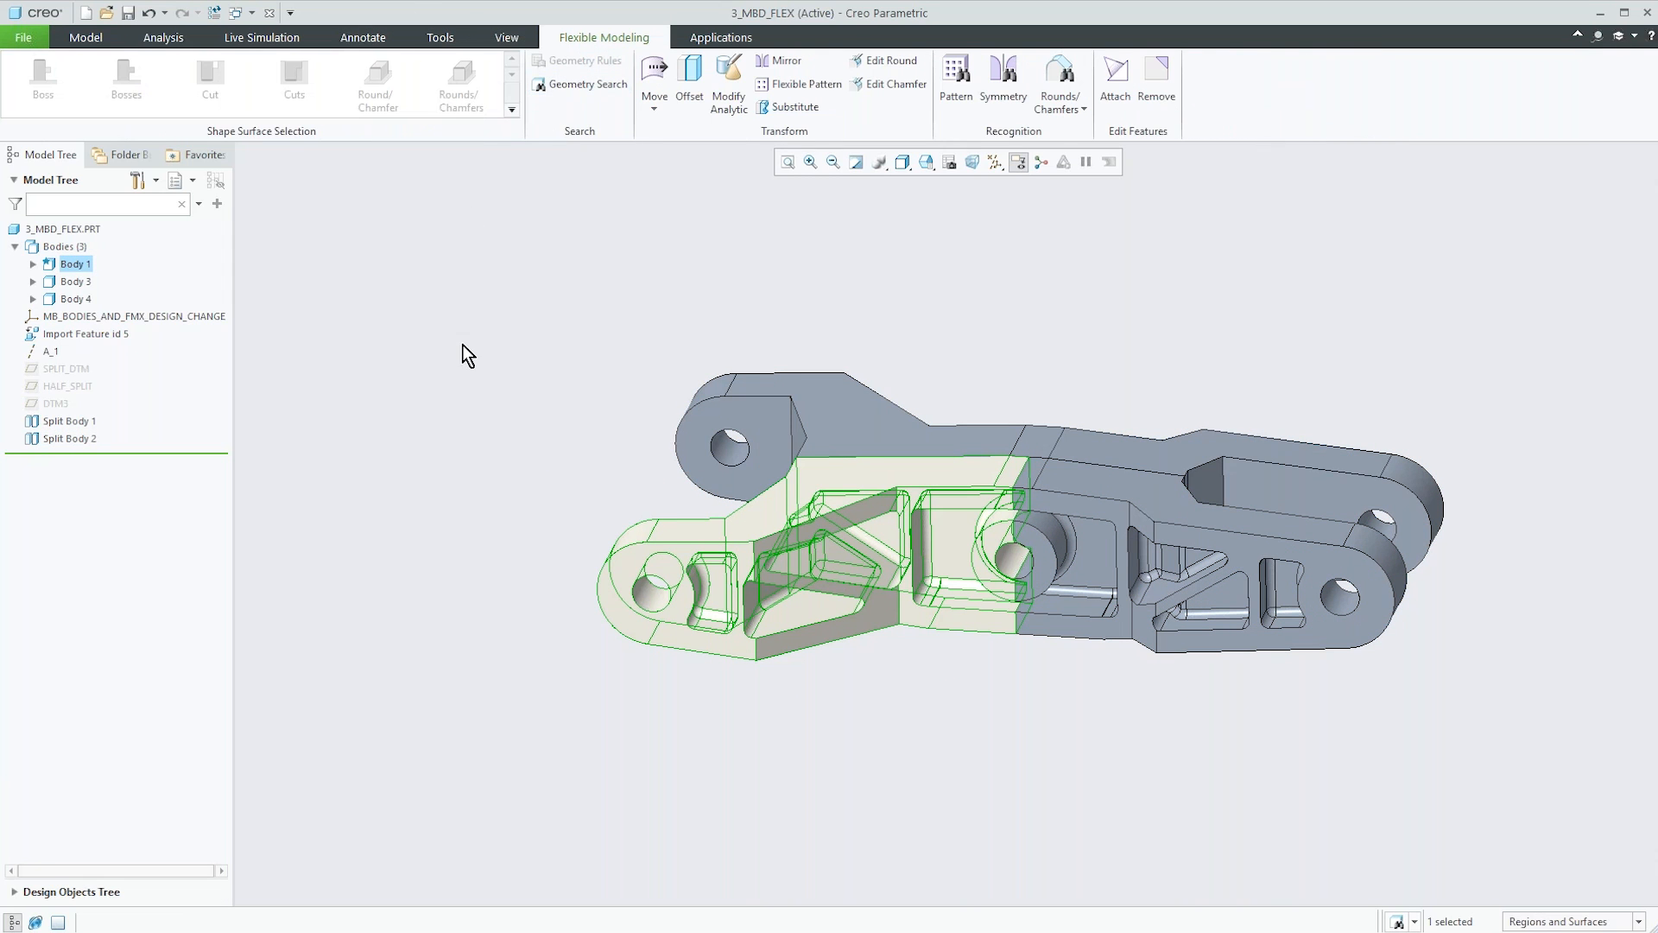
{"action": "left_click", "coordinate": [658, 64]}
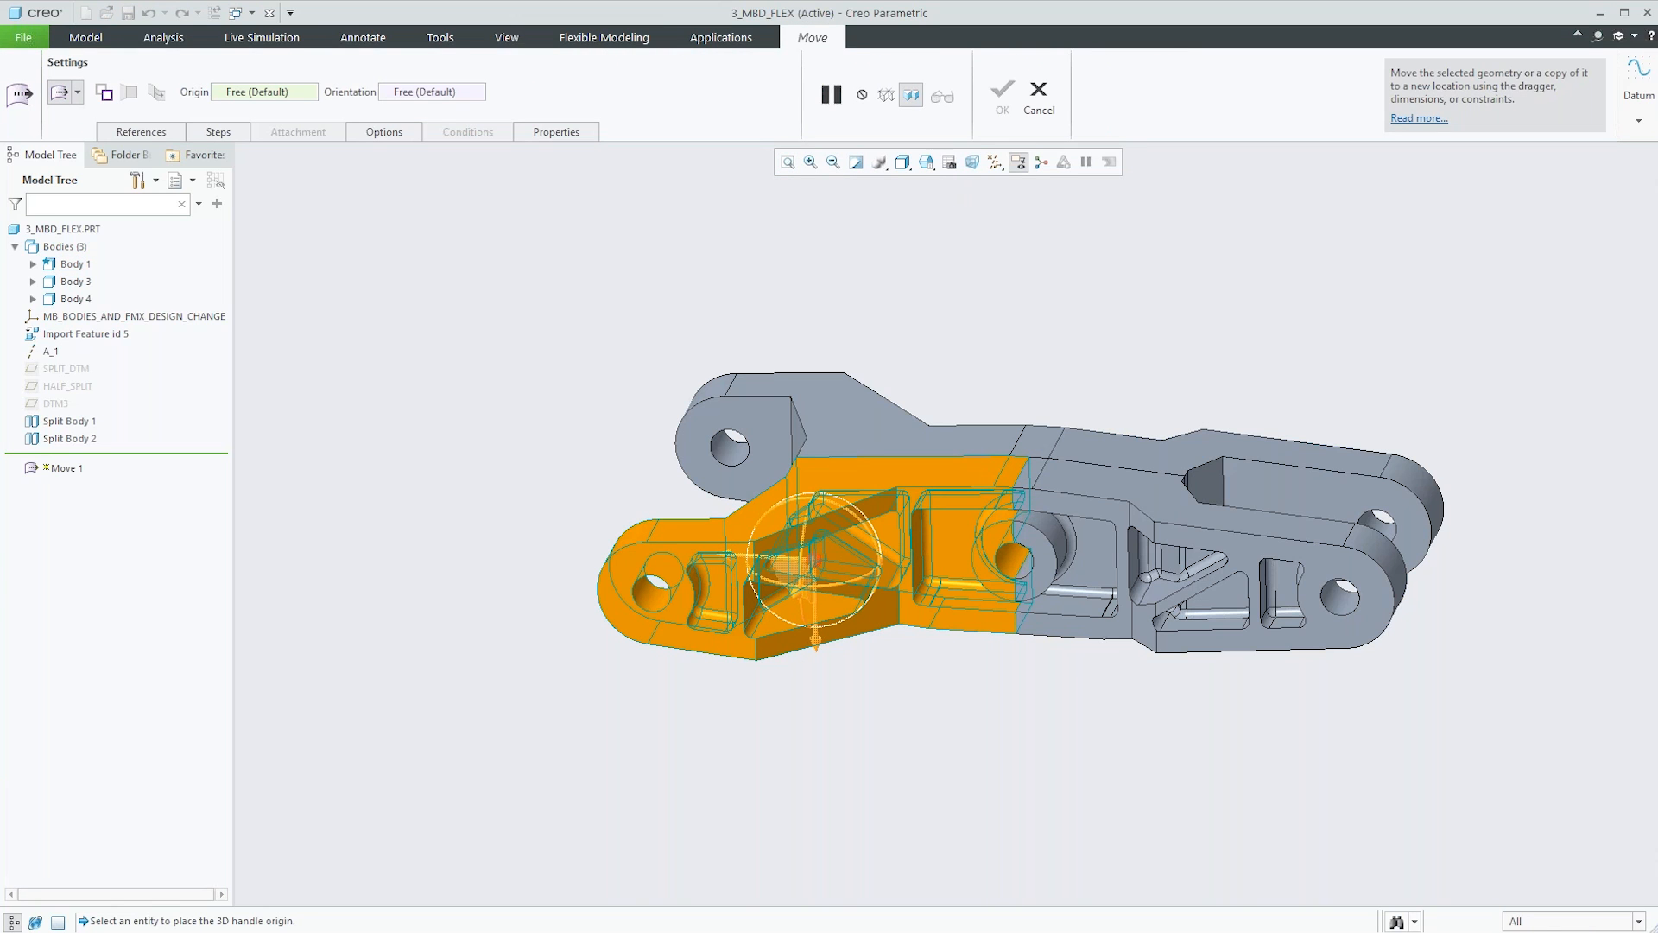
{"action": "left_click", "coordinate": [993, 163]}
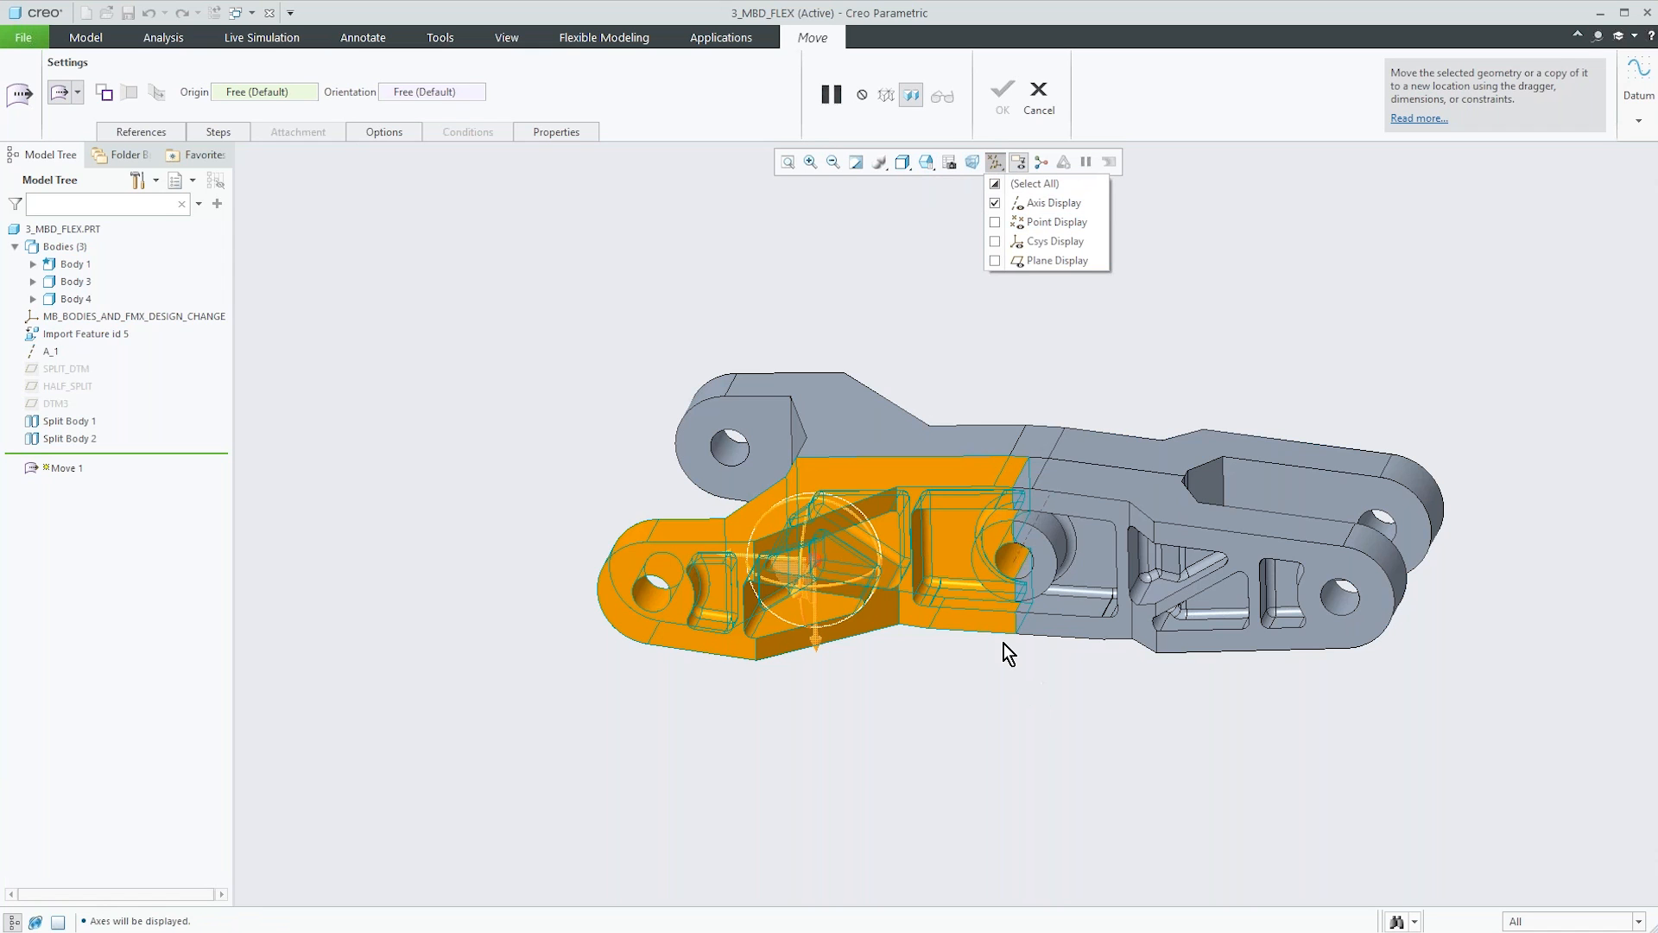
{"action": "left_click", "coordinate": [997, 160]}
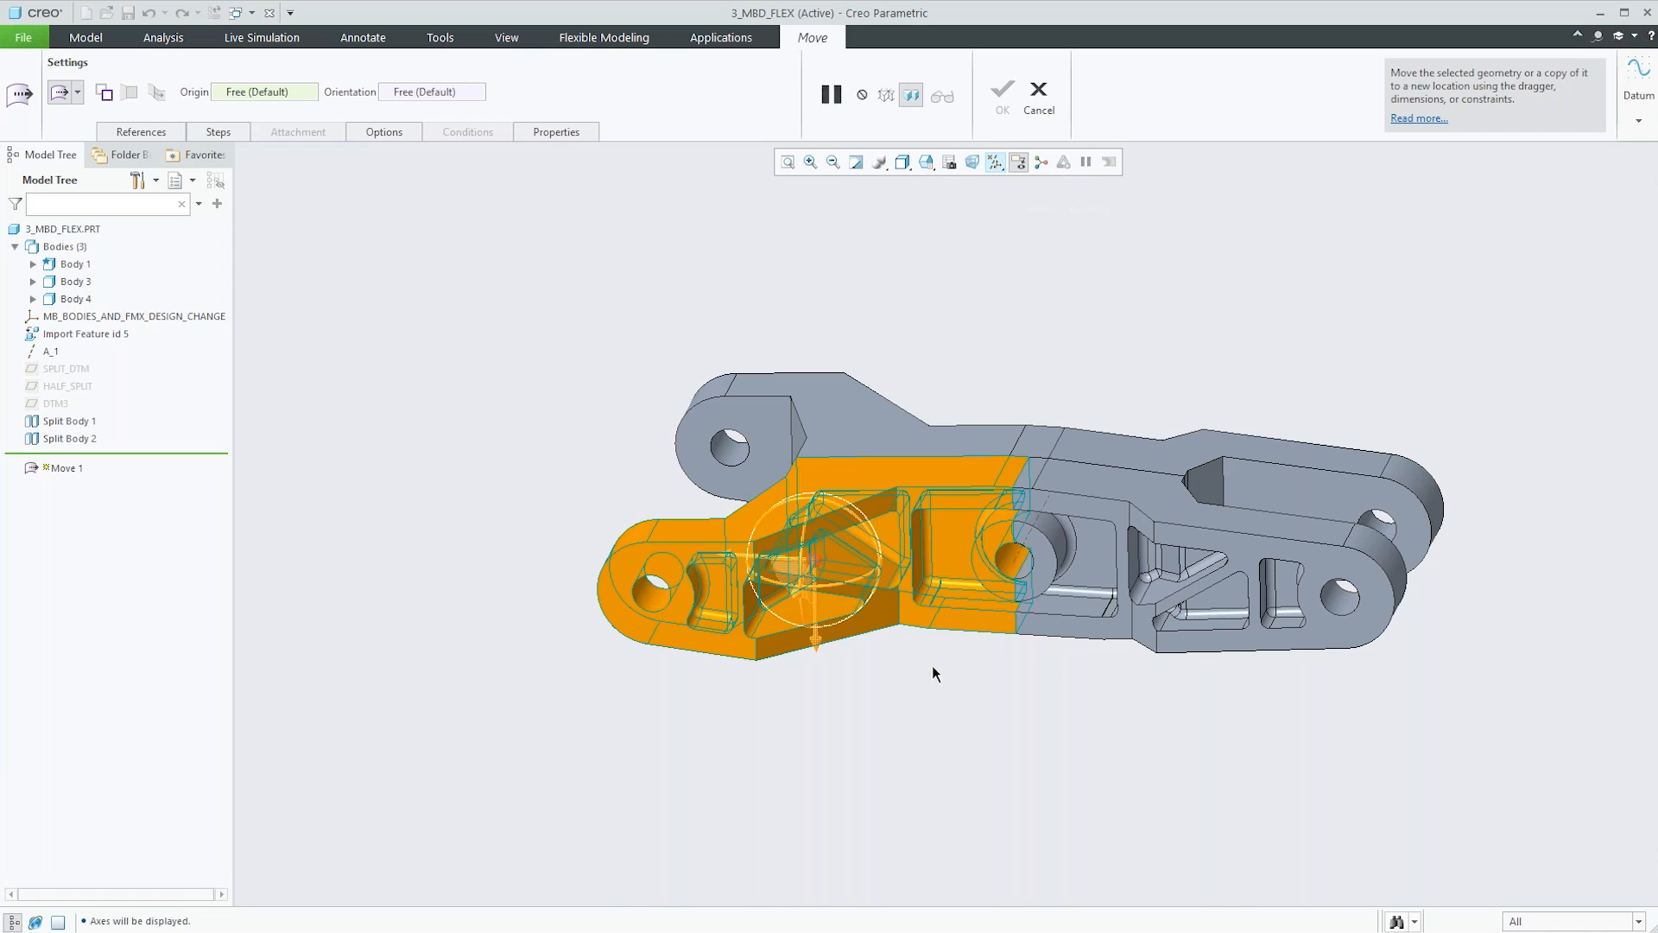
{"action": "scroll", "coordinate": [1026, 733], "scroll_direction": "down", "scroll_amount": 2}
{"action": "scroll", "coordinate": [1025, 730], "scroll_direction": "down", "scroll_amount": 2}
{"action": "middle_click_drag", "start_coordinate": [1014, 704], "coordinate": [1017, 580]}
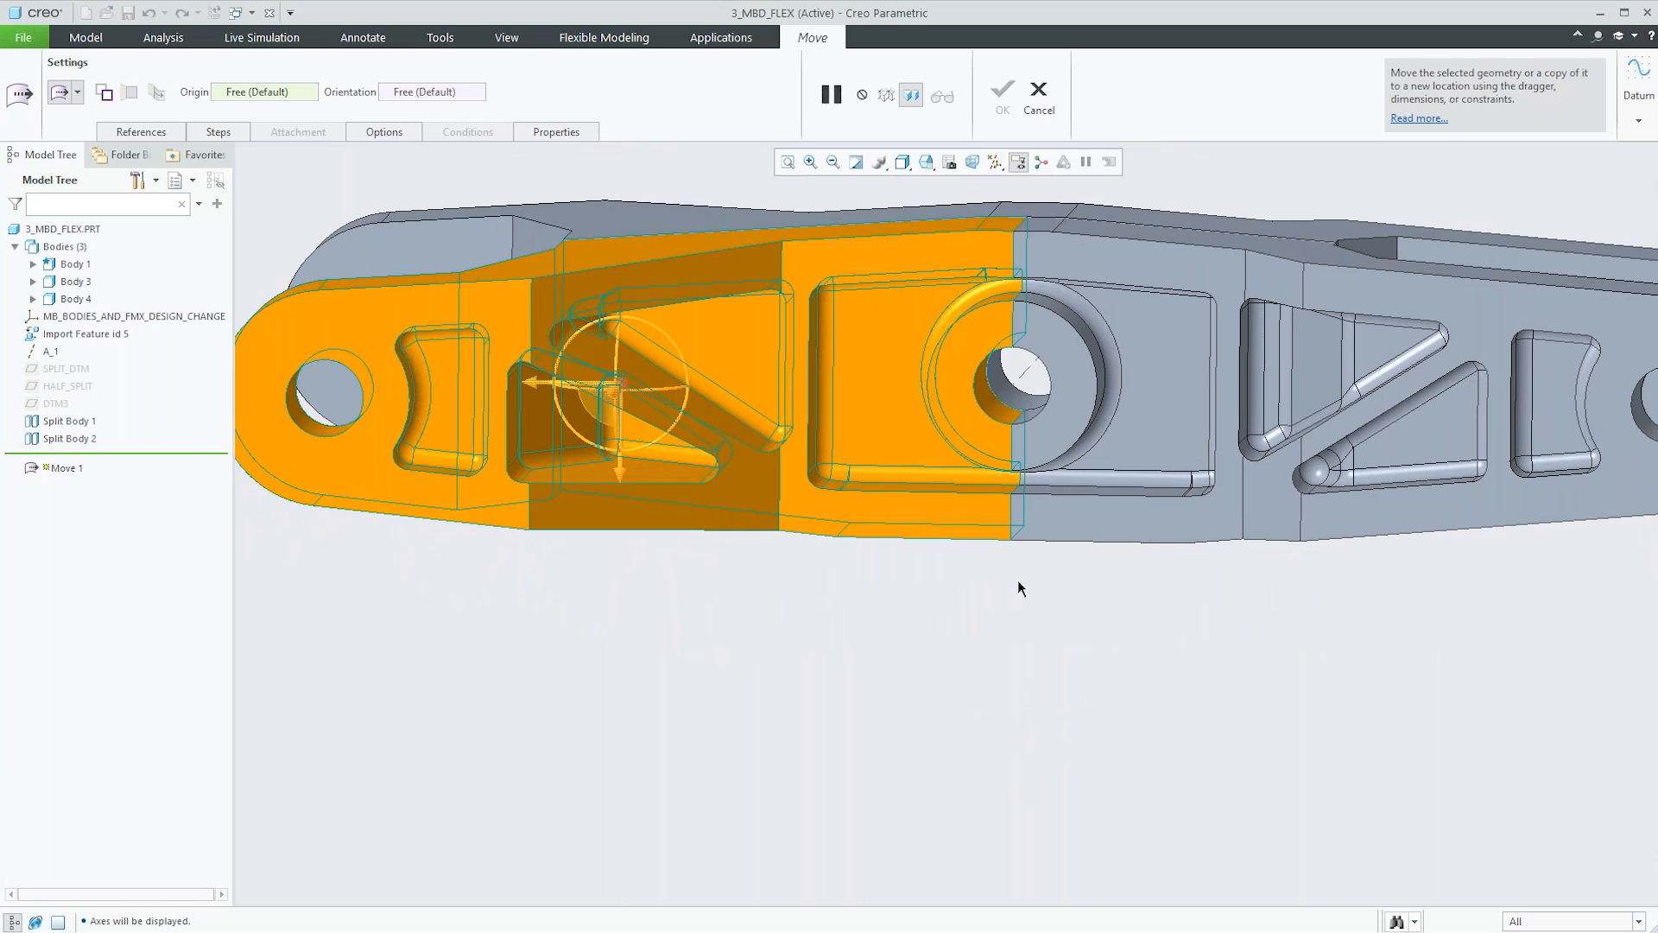
{"action": "left_click", "coordinate": [1027, 377]}
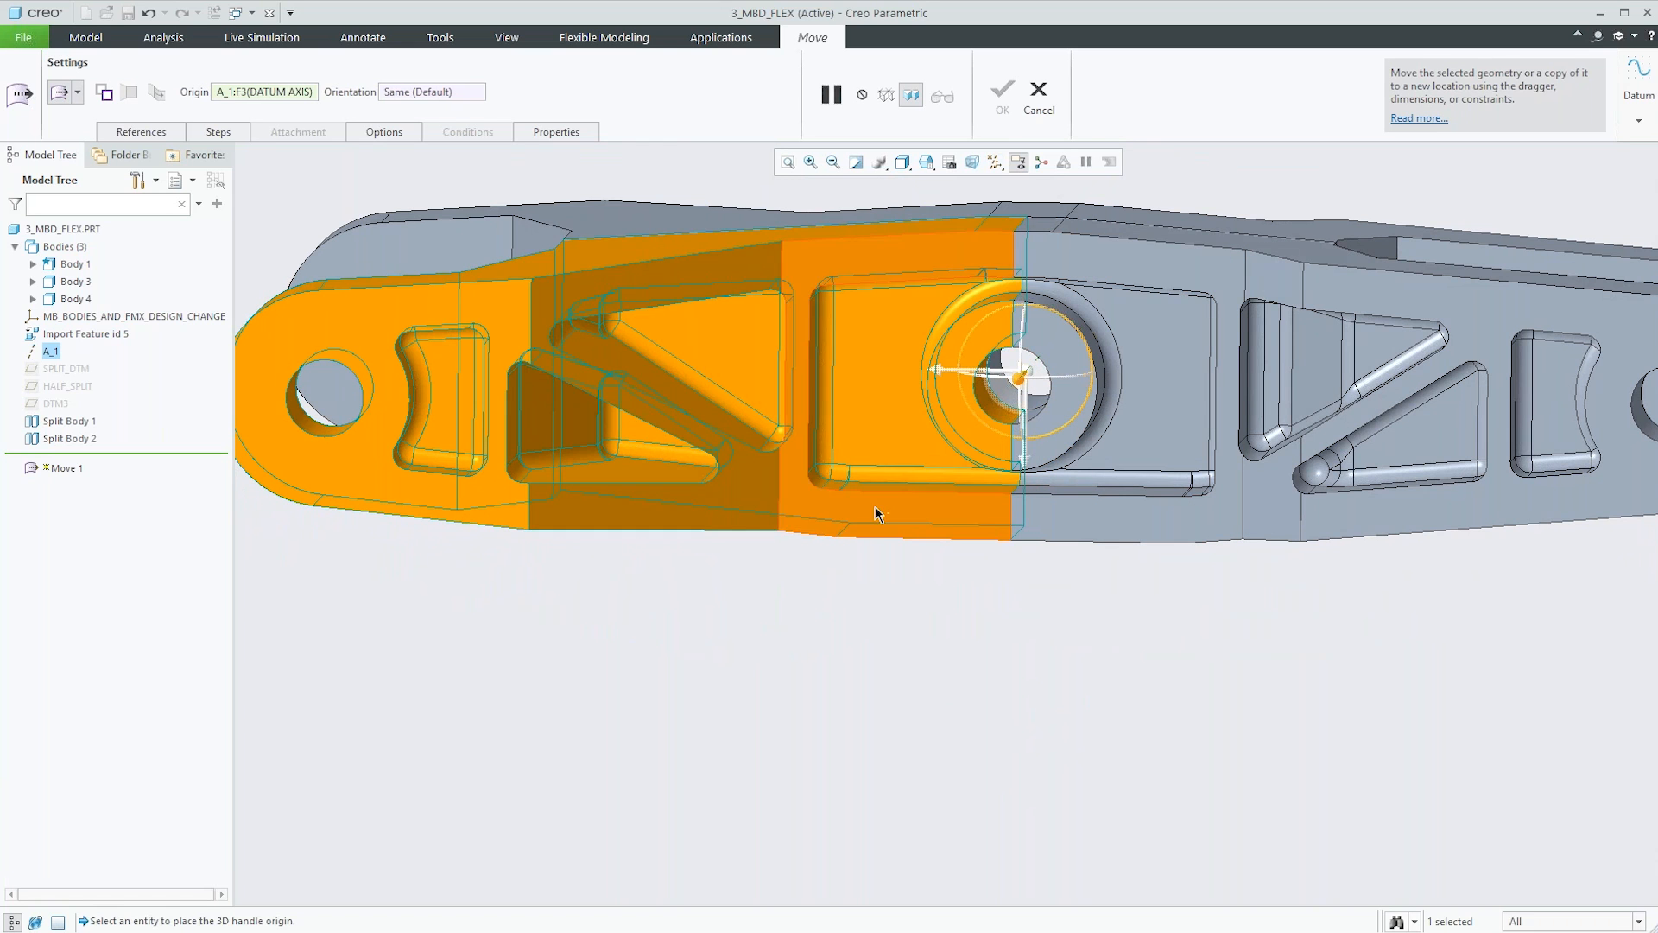
Rotate Body 1 downward by 15 degrees about axis A_1 and complete the Move.
{"action": "middle_click_drag", "start_coordinate": [874, 507], "coordinate": [849, 523]}
{"action": "scroll", "coordinate": [850, 523], "scroll_direction": "up", "scroll_amount": 2}
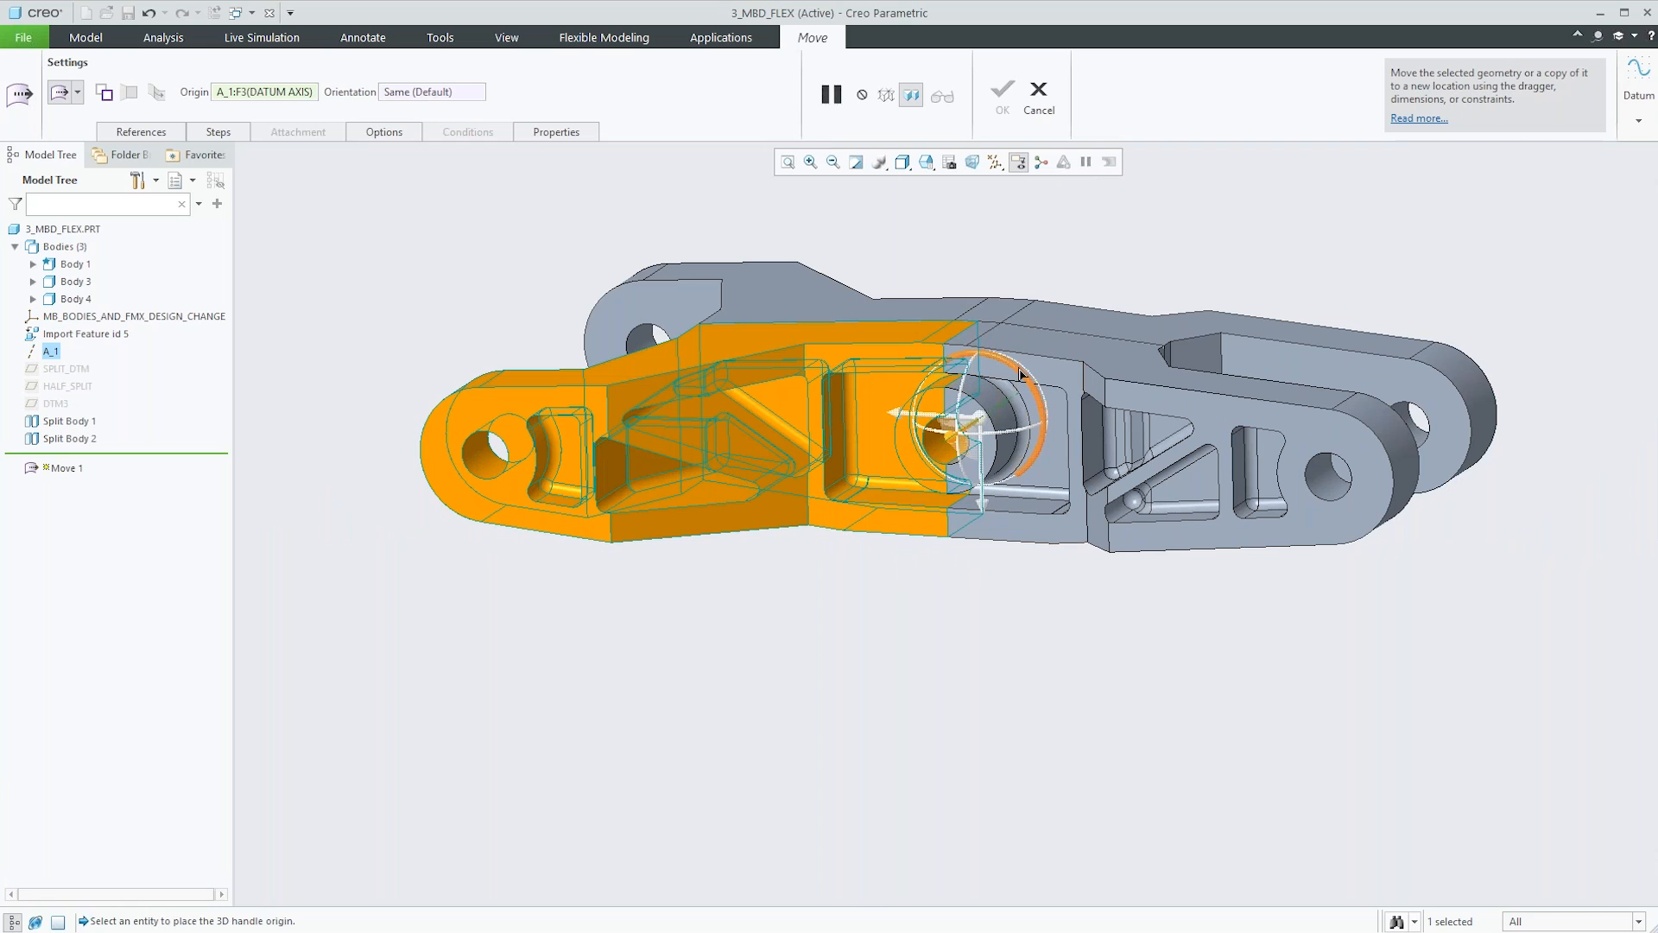
{"action": "left_click_drag", "start_coordinate": [1021, 373], "coordinate": [1006, 361]}
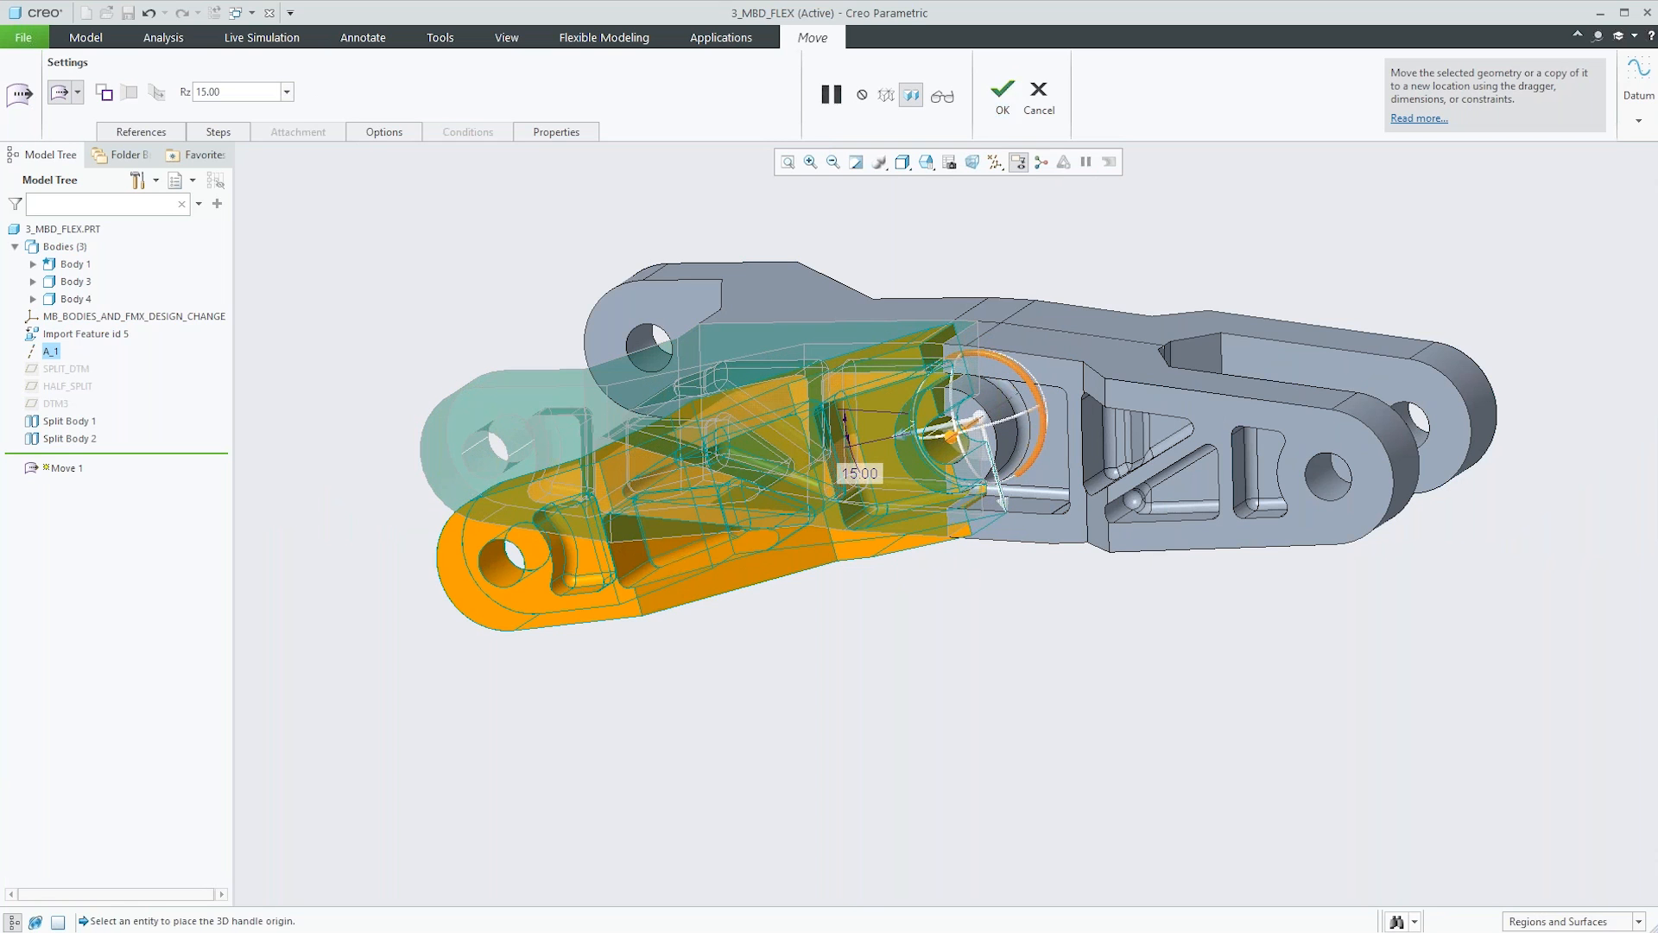
{"action": "middle_click", "coordinate": [941, 703]}
Merge Body 4 into the rotated Body 1 with a Boolean operation.
{"action": "middle_click_drag", "start_coordinate": [936, 697], "coordinate": [886, 702]}
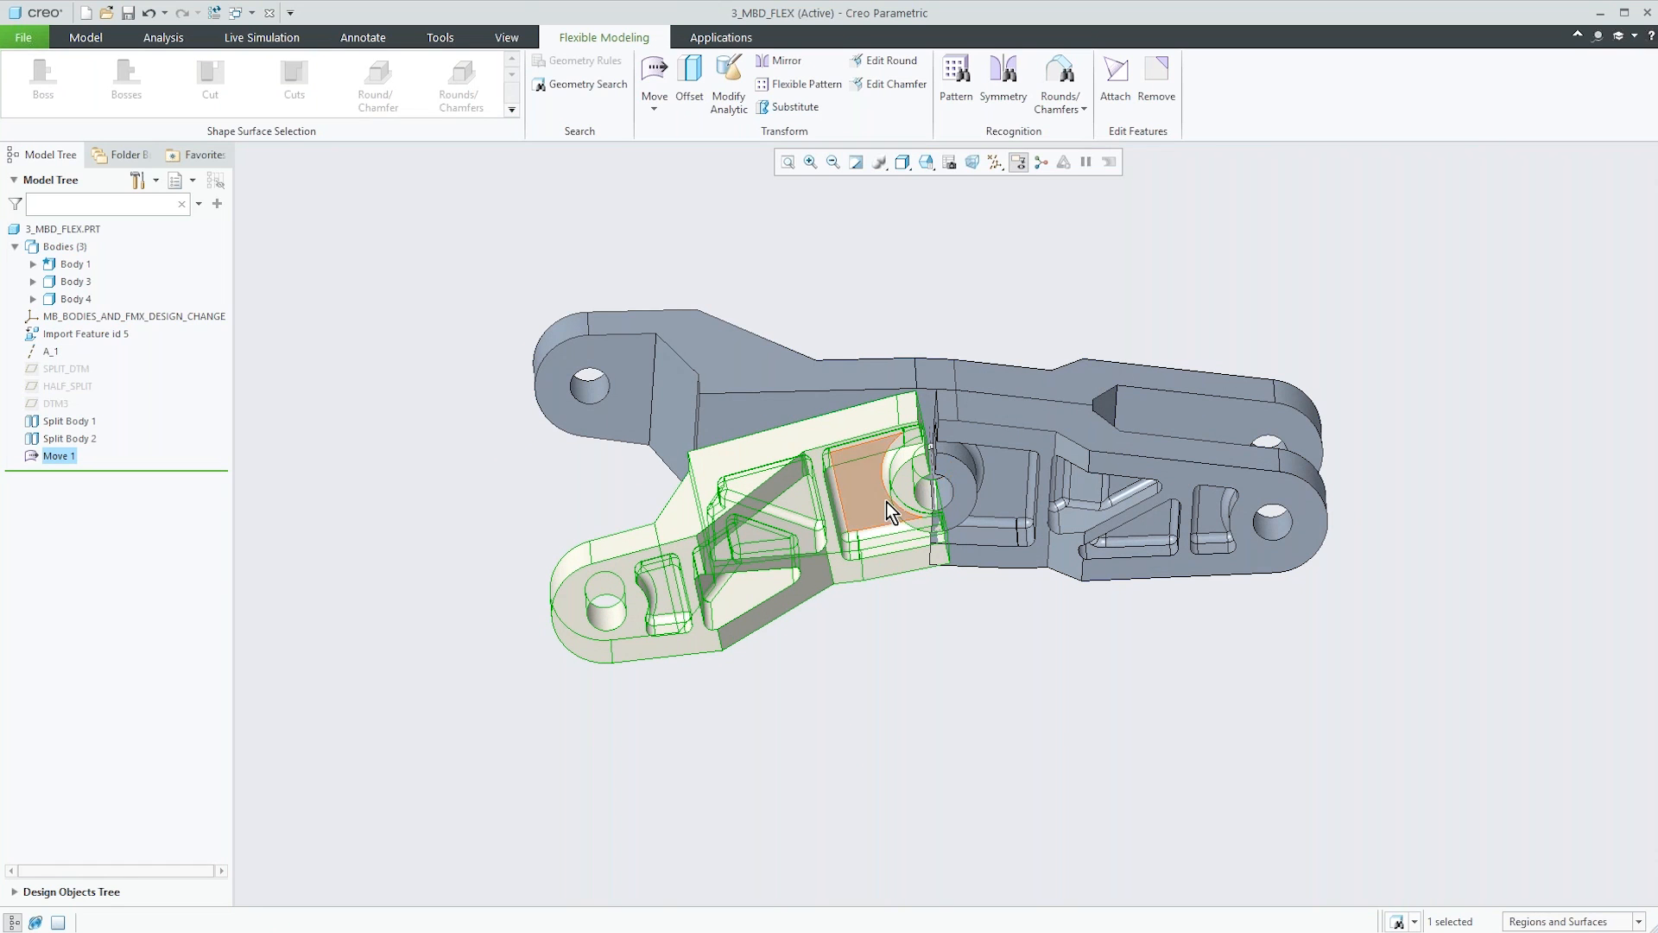
{"action": "scroll", "coordinate": [970, 481], "scroll_direction": "up", "scroll_amount": 3}
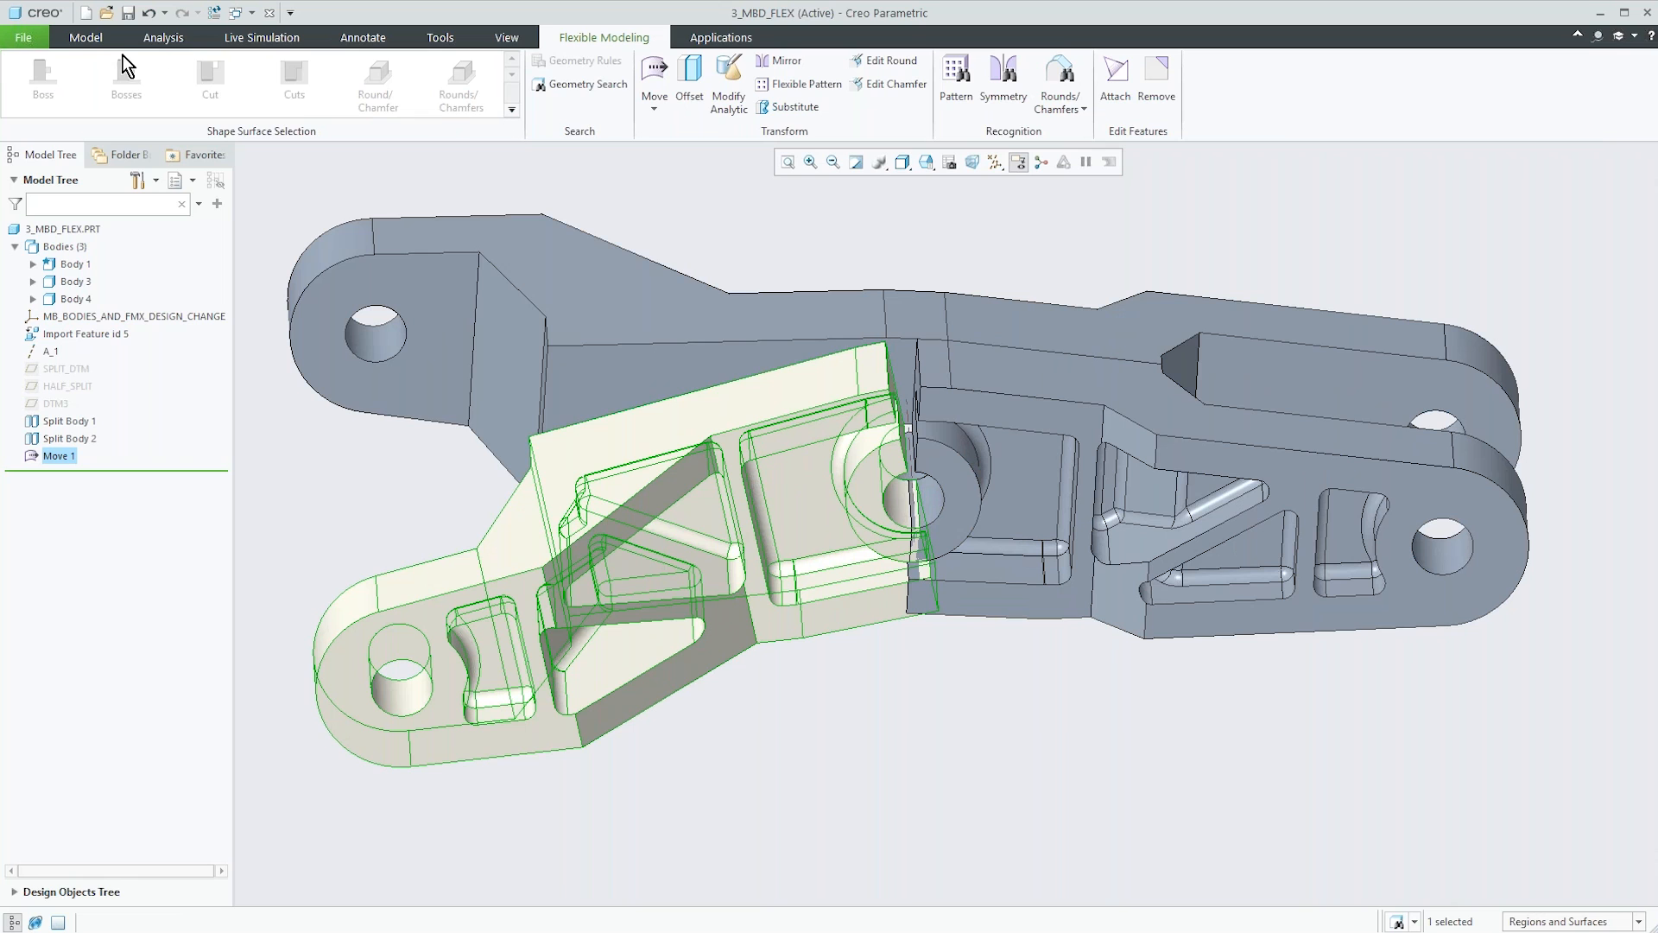
{"action": "left_click", "coordinate": [100, 36]}
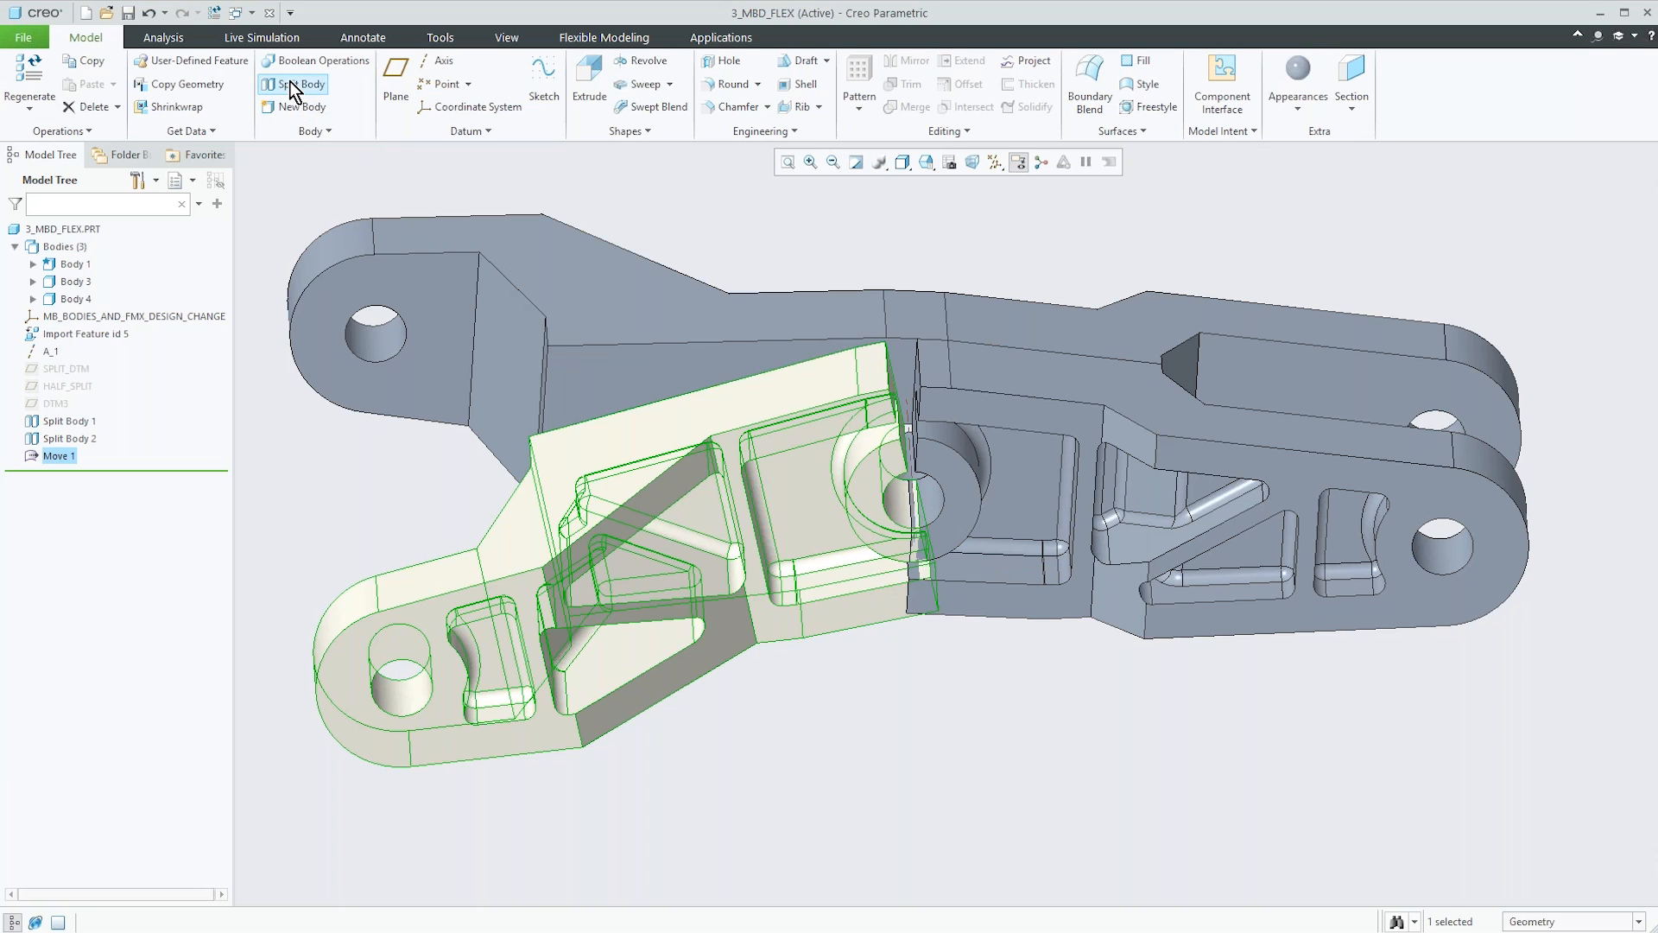
{"action": "left_click", "coordinate": [318, 58]}
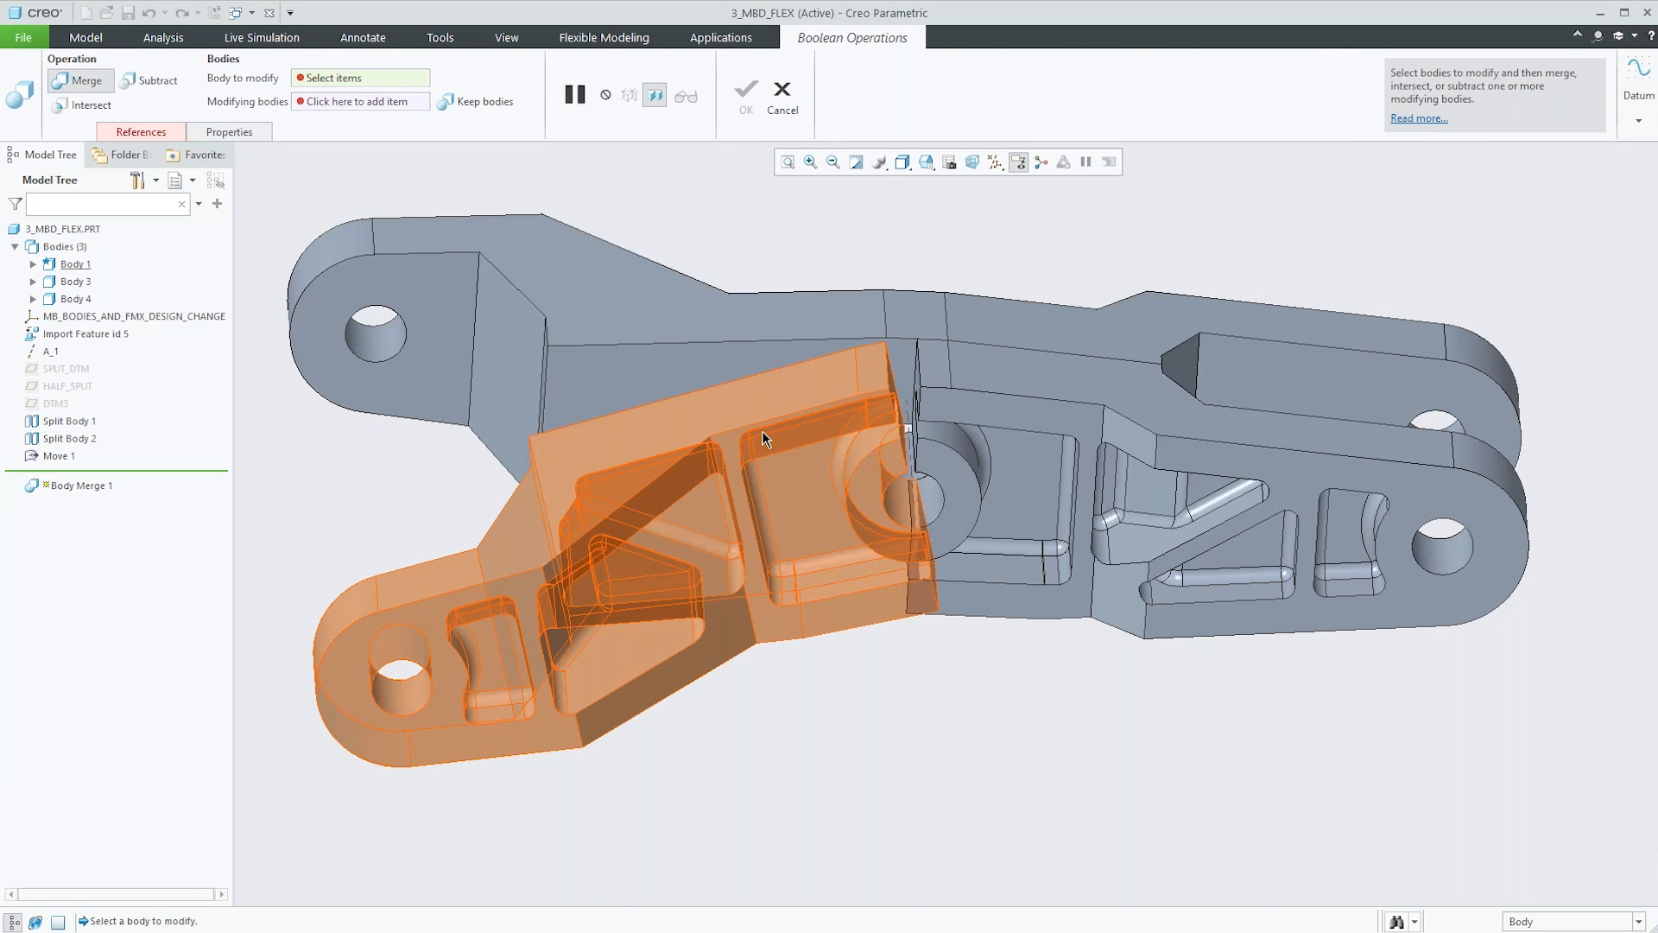
{"action": "left_click", "coordinate": [763, 438]}
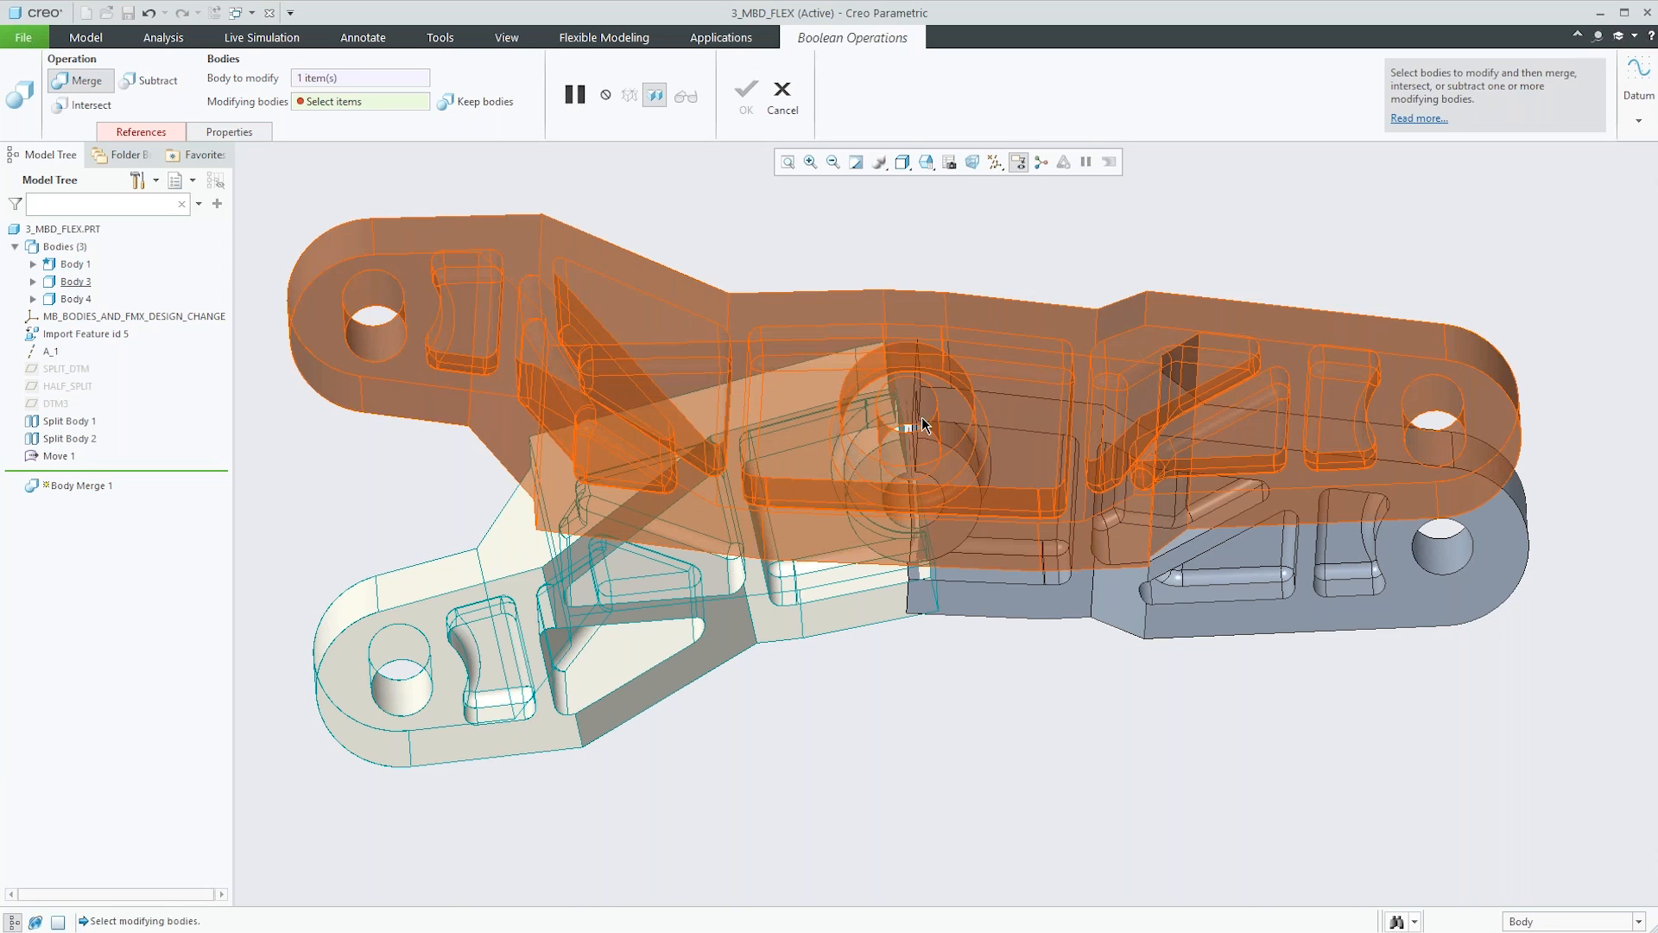
{"action": "left_click", "coordinate": [1007, 417]}
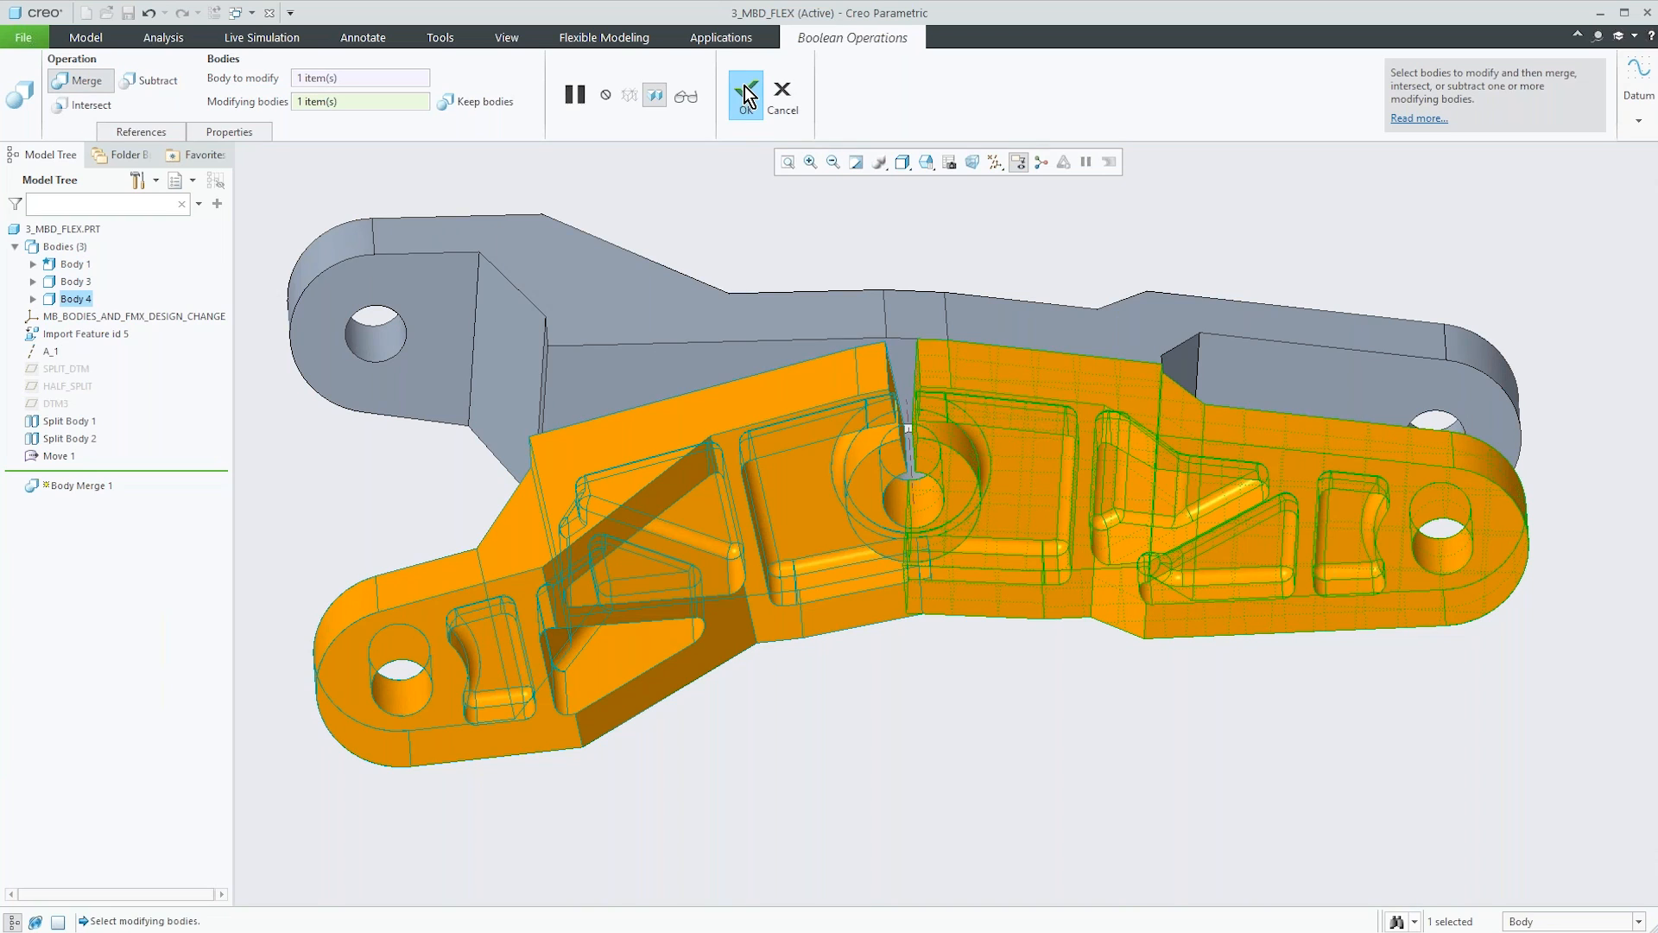
{"action": "left_click", "coordinate": [745, 86]}
Remove the two facing surfaces of the wedge-shaped gap above the central hole with Flexible Modeling to close the gap.
{"action": "mouse_move", "coordinate": [826, 425]}
{"action": "middle_mouse_down"}
{"action": "mouse_move", "coordinate": [812, 467]}
{"action": "mouse_move", "coordinate": [815, 436]}
{"action": "middle_mouse_up"}
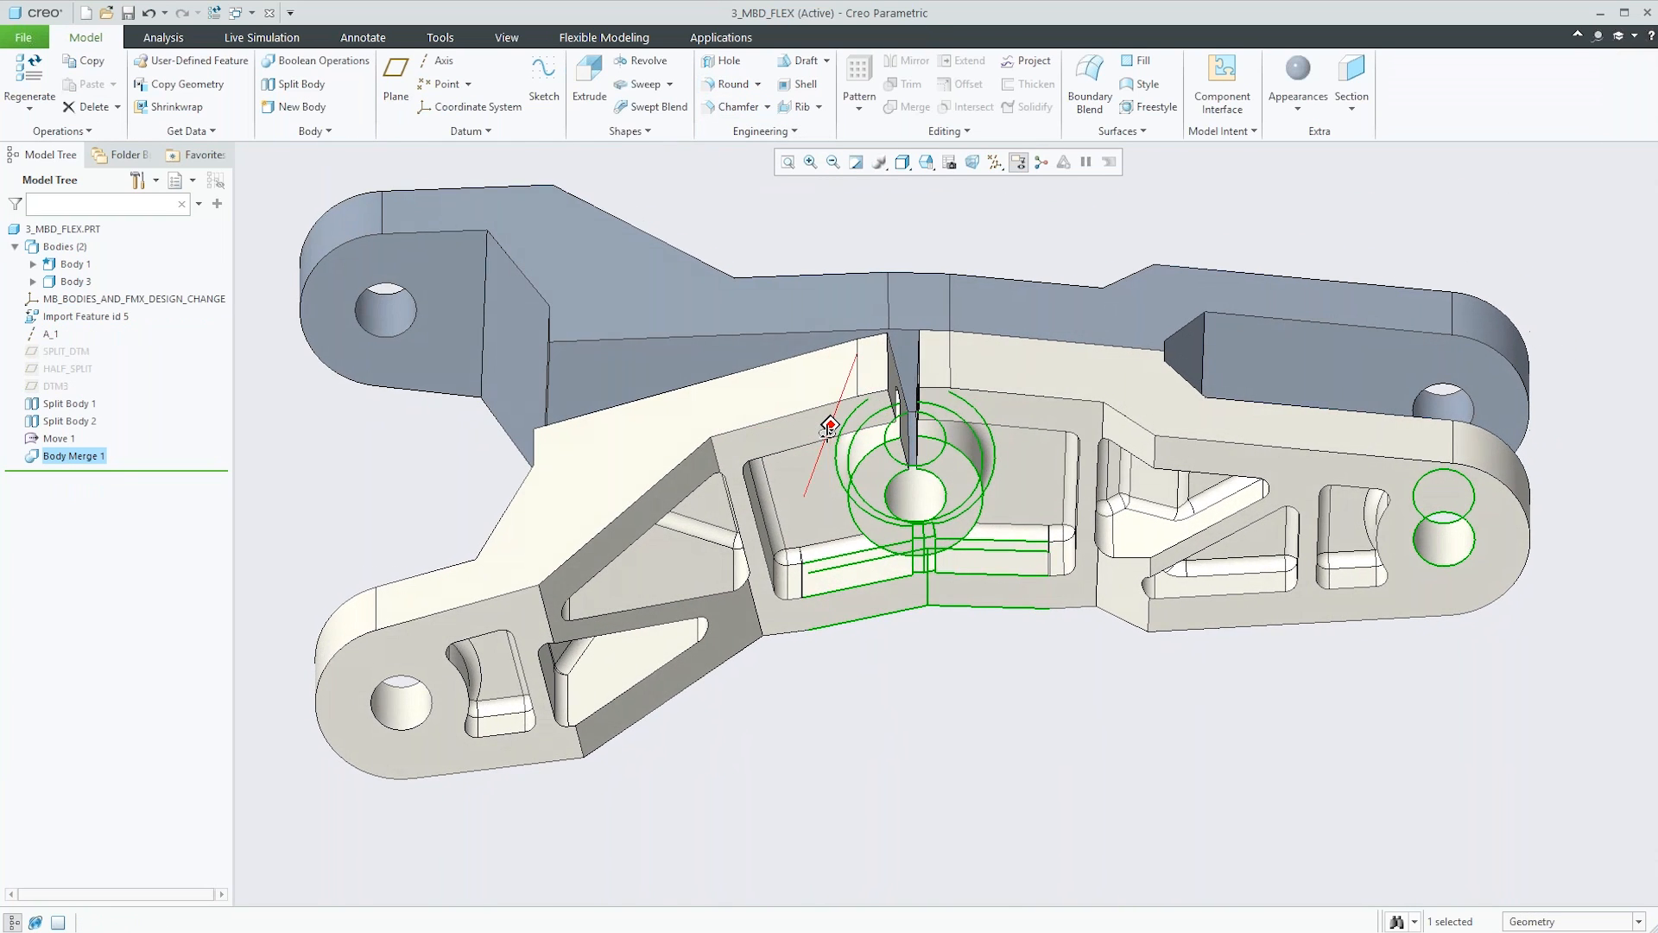
{"action": "left_click", "coordinate": [636, 39]}
{"action": "scroll", "coordinate": [900, 365], "scroll_direction": "down", "scroll_amount": 10}
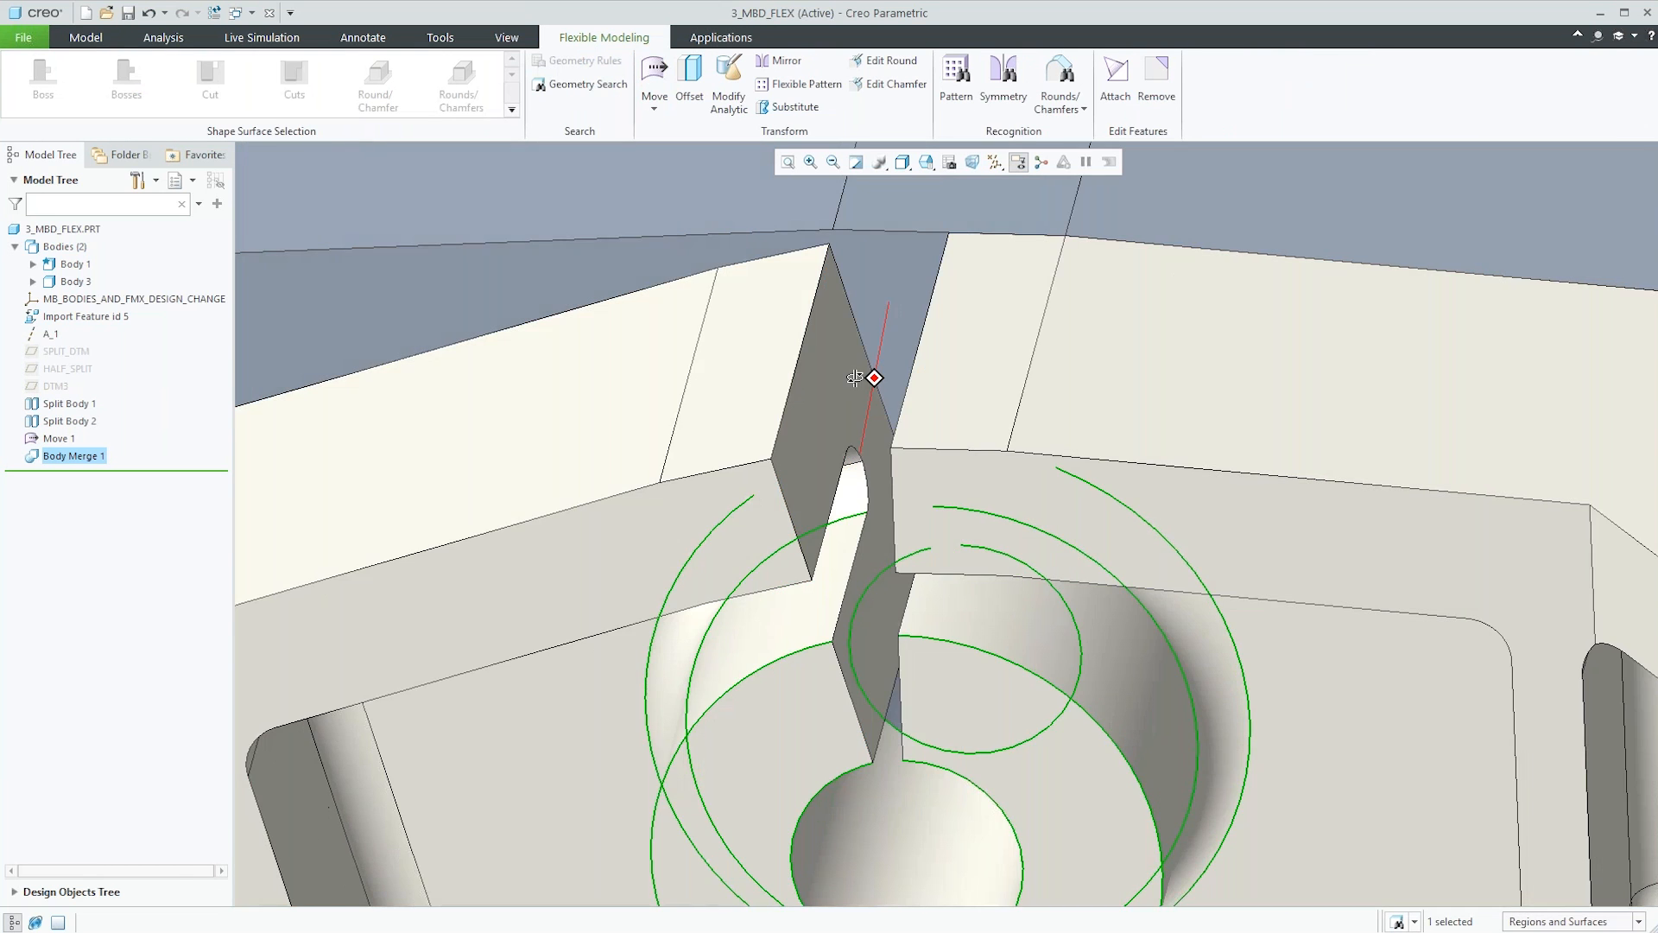
{"action": "middle_click_drag", "start_coordinate": [855, 378], "coordinate": [793, 377]}
{"action": "left_click", "coordinate": [793, 377]}
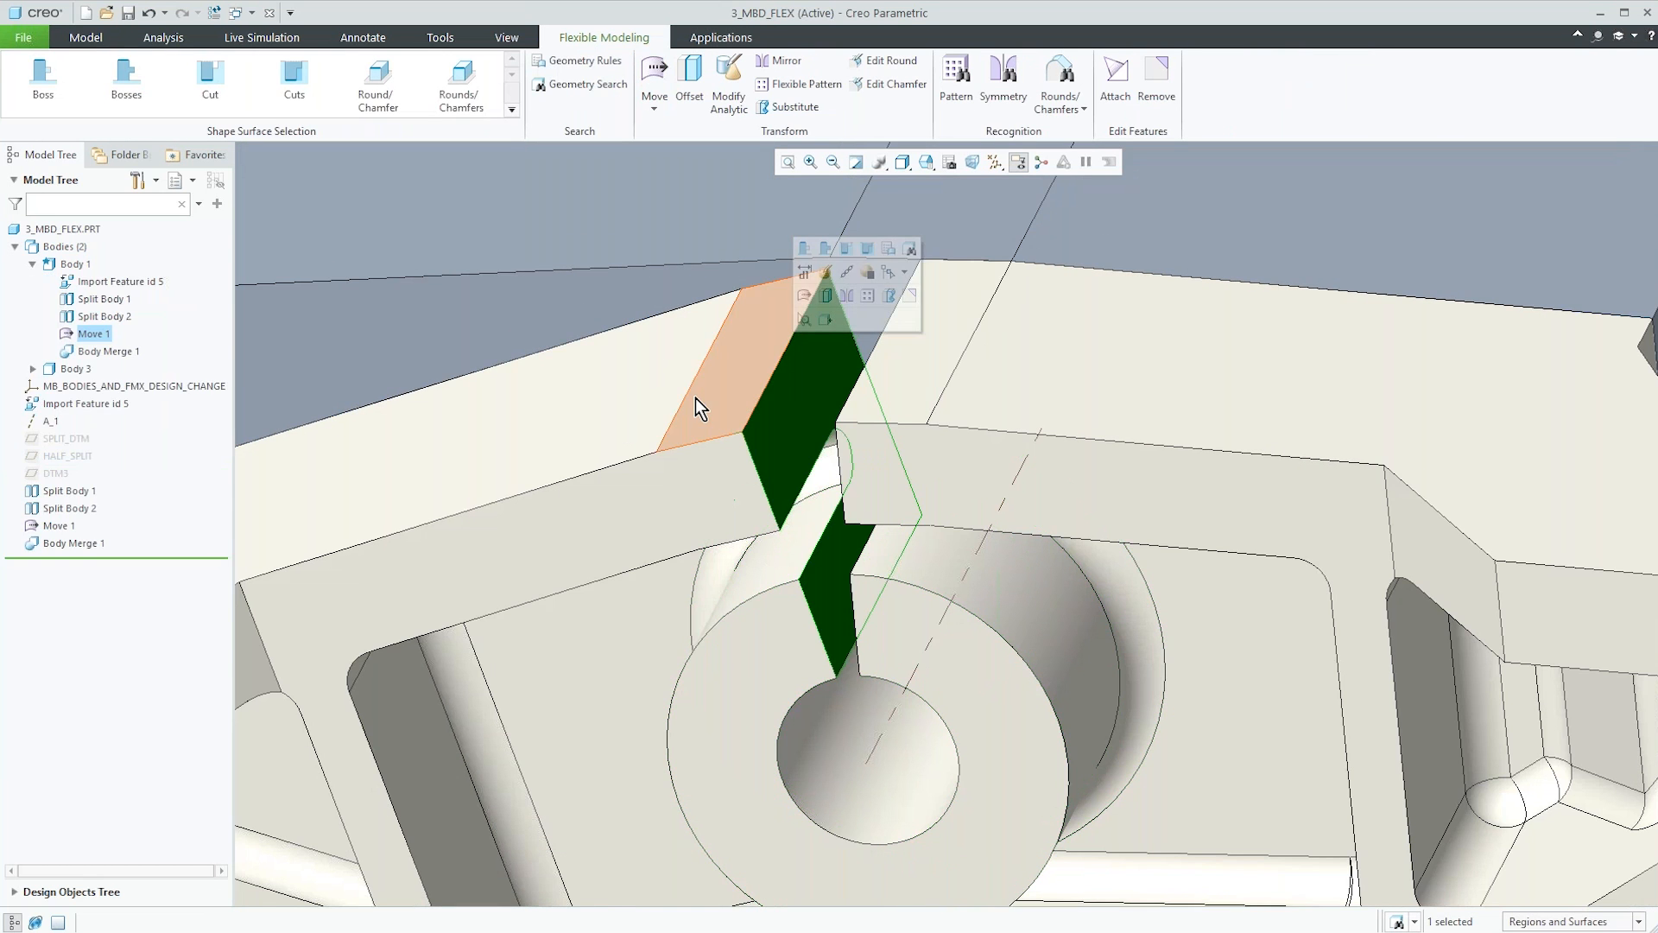
{"action": "middle_click_drag", "start_coordinate": [696, 398], "coordinate": [754, 415]}
{"action": "left_click", "coordinate": [797, 370], "text": "ctrl"}
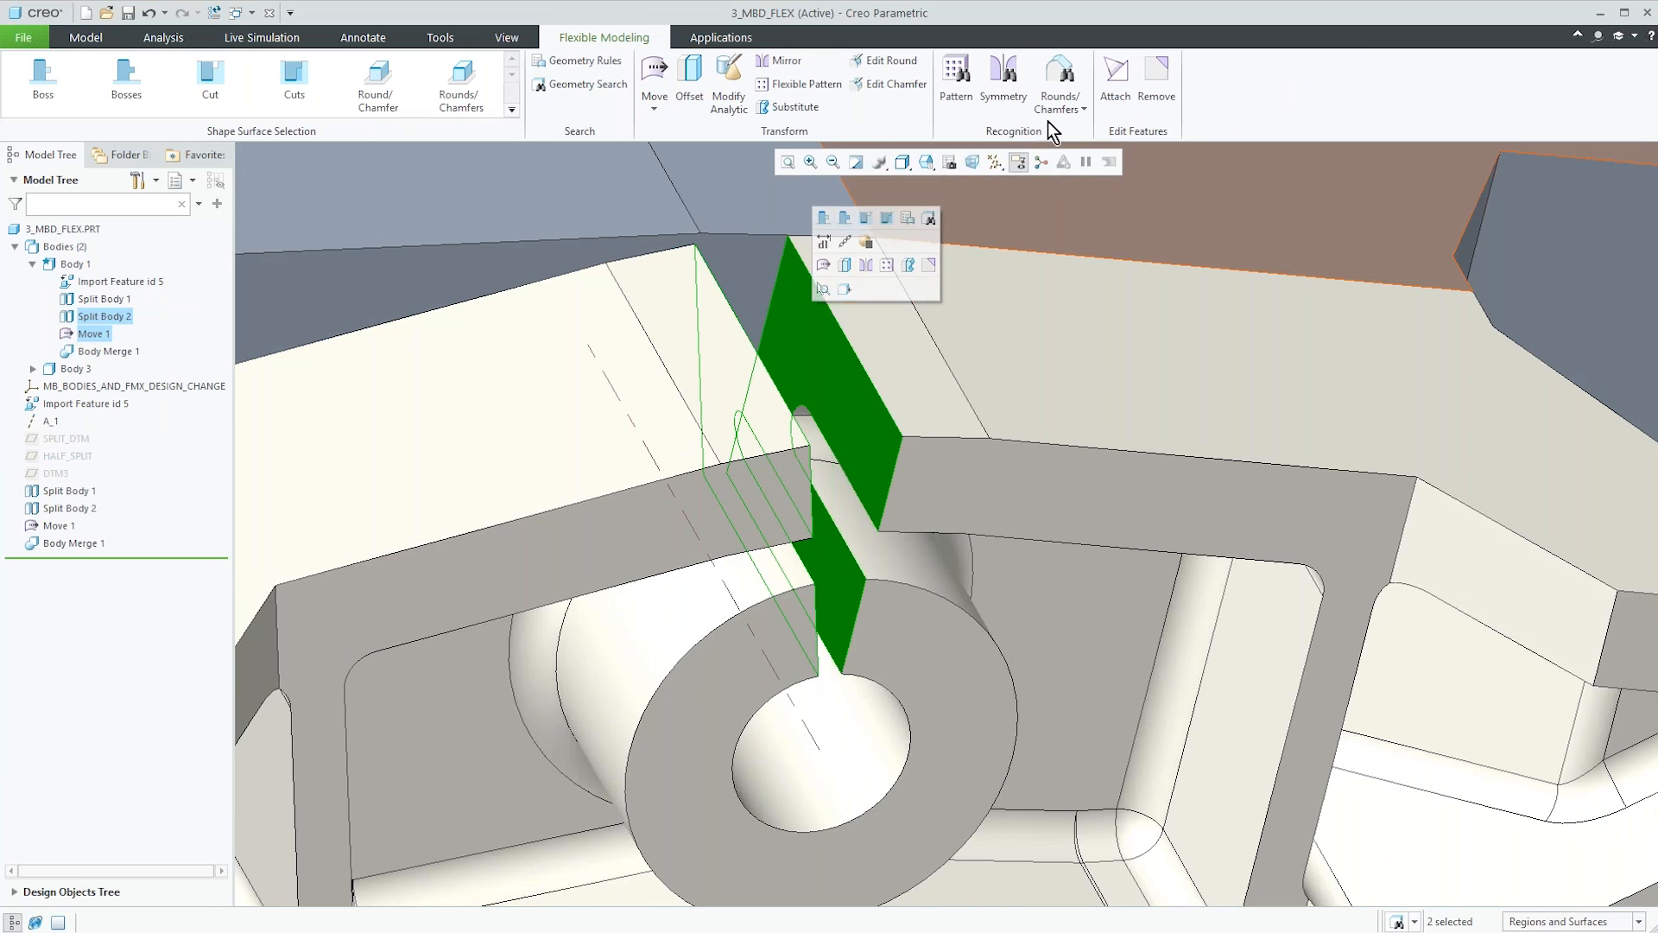
{"action": "left_click", "coordinate": [1155, 81]}
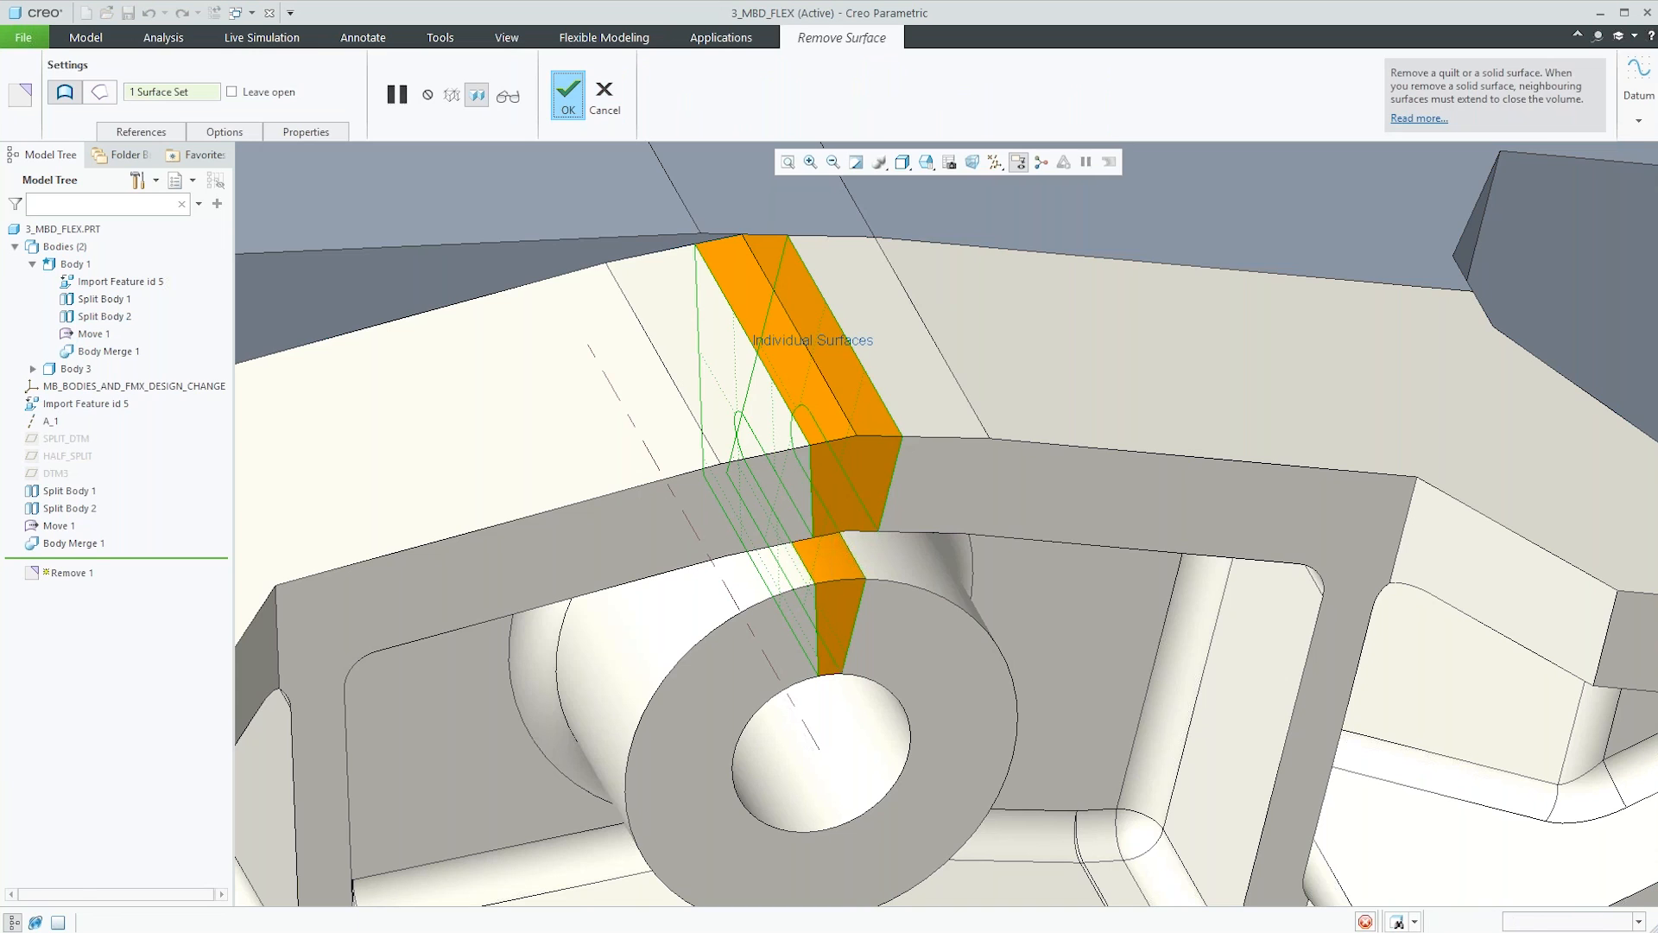
{"action": "left_click", "coordinate": [568, 95]}
{"action": "scroll", "coordinate": [690, 384], "scroll_direction": "down", "scroll_amount": 4}
{"action": "scroll", "coordinate": [708, 644], "scroll_direction": "up", "scroll_amount": 8}
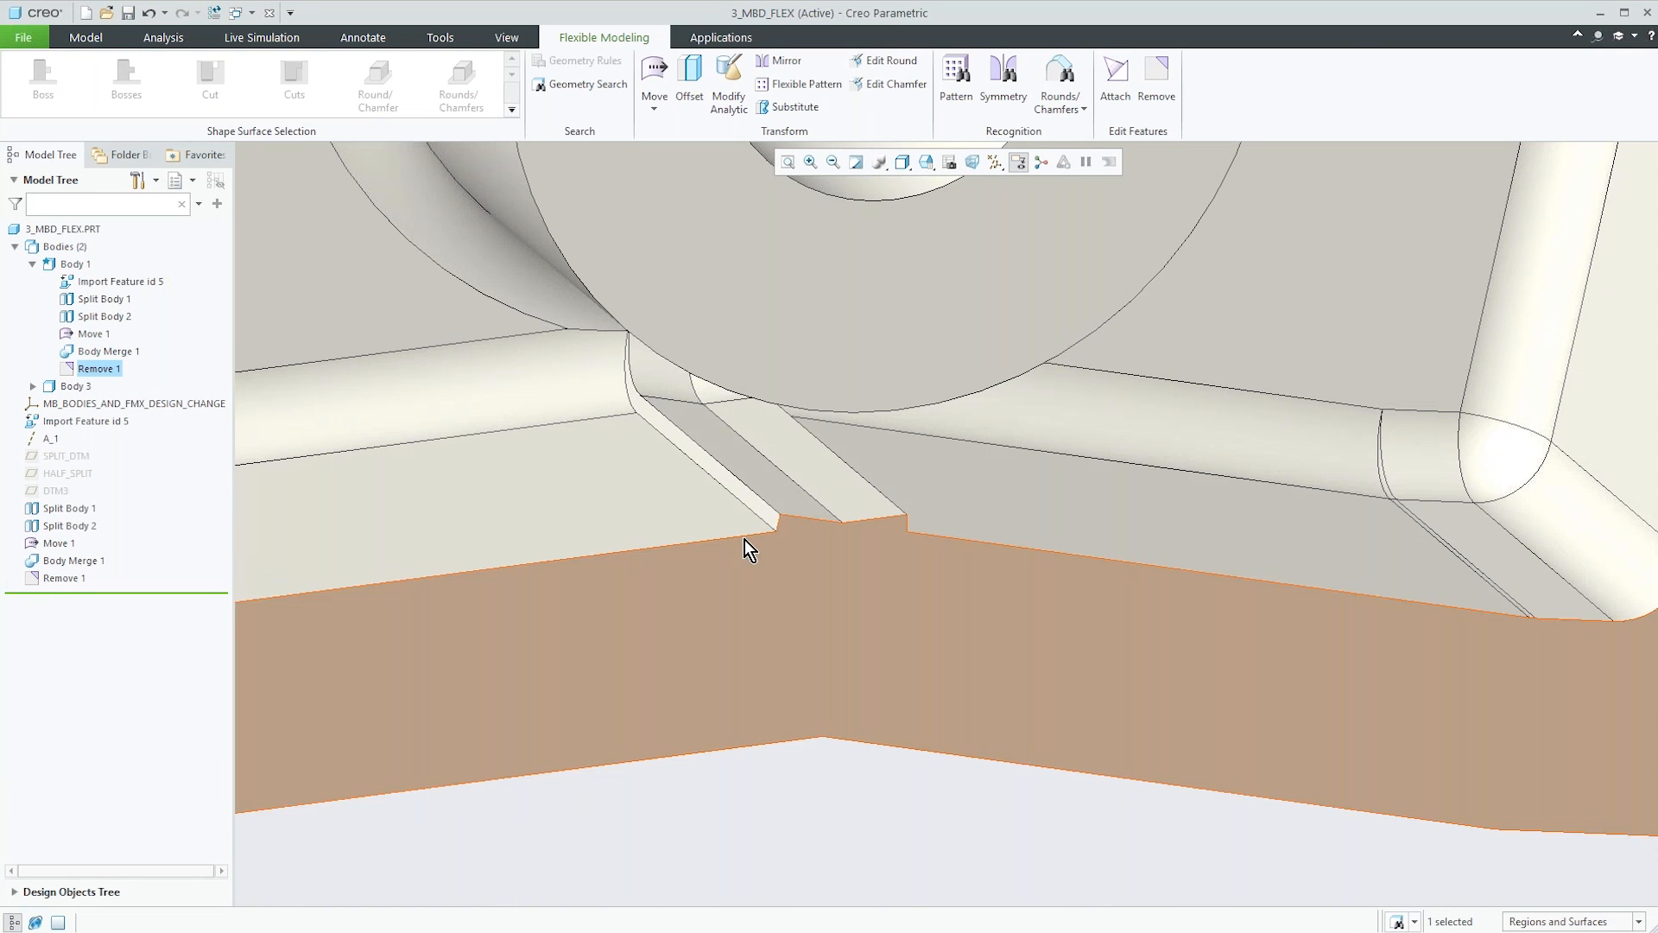
Remove the six surfaces of the small raised ledge and its fillet beneath the central boss with Flexible Modeling.
{"action": "left_click", "coordinate": [748, 501]}
{"action": "left_click", "coordinate": [776, 490], "text": "ctrl"}
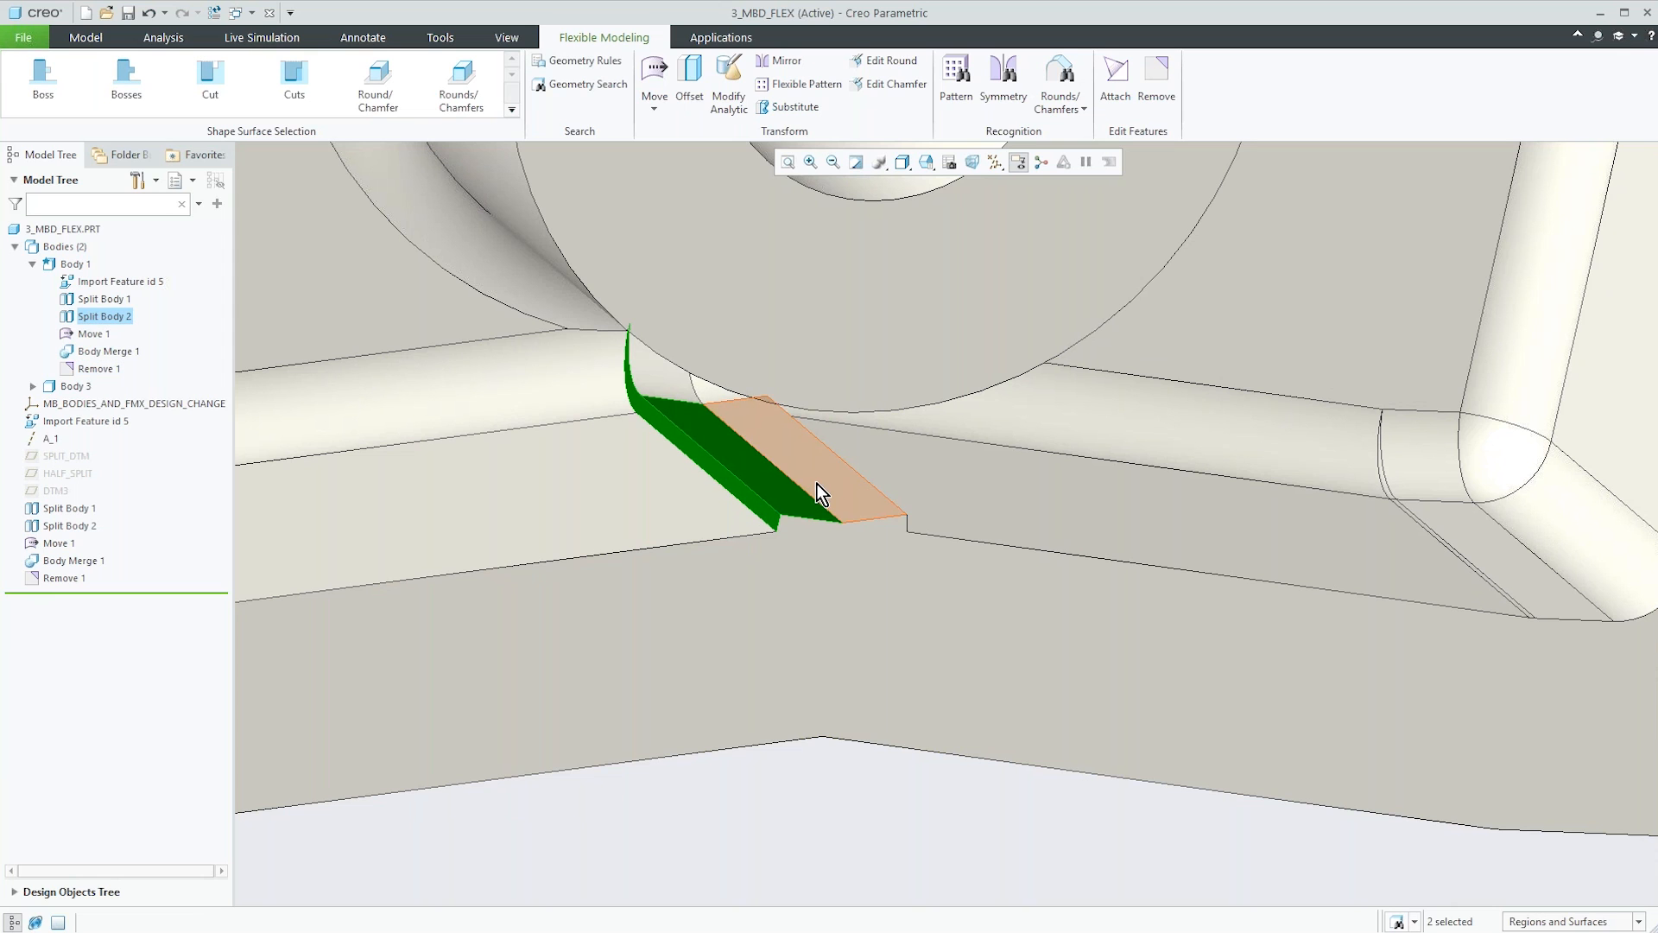
{"action": "left_click", "coordinate": [813, 480], "text": "ctrl"}
{"action": "left_click", "coordinate": [676, 388], "text": "ctrl"}
{"action": "left_click", "coordinate": [701, 388], "text": "ctrl"}
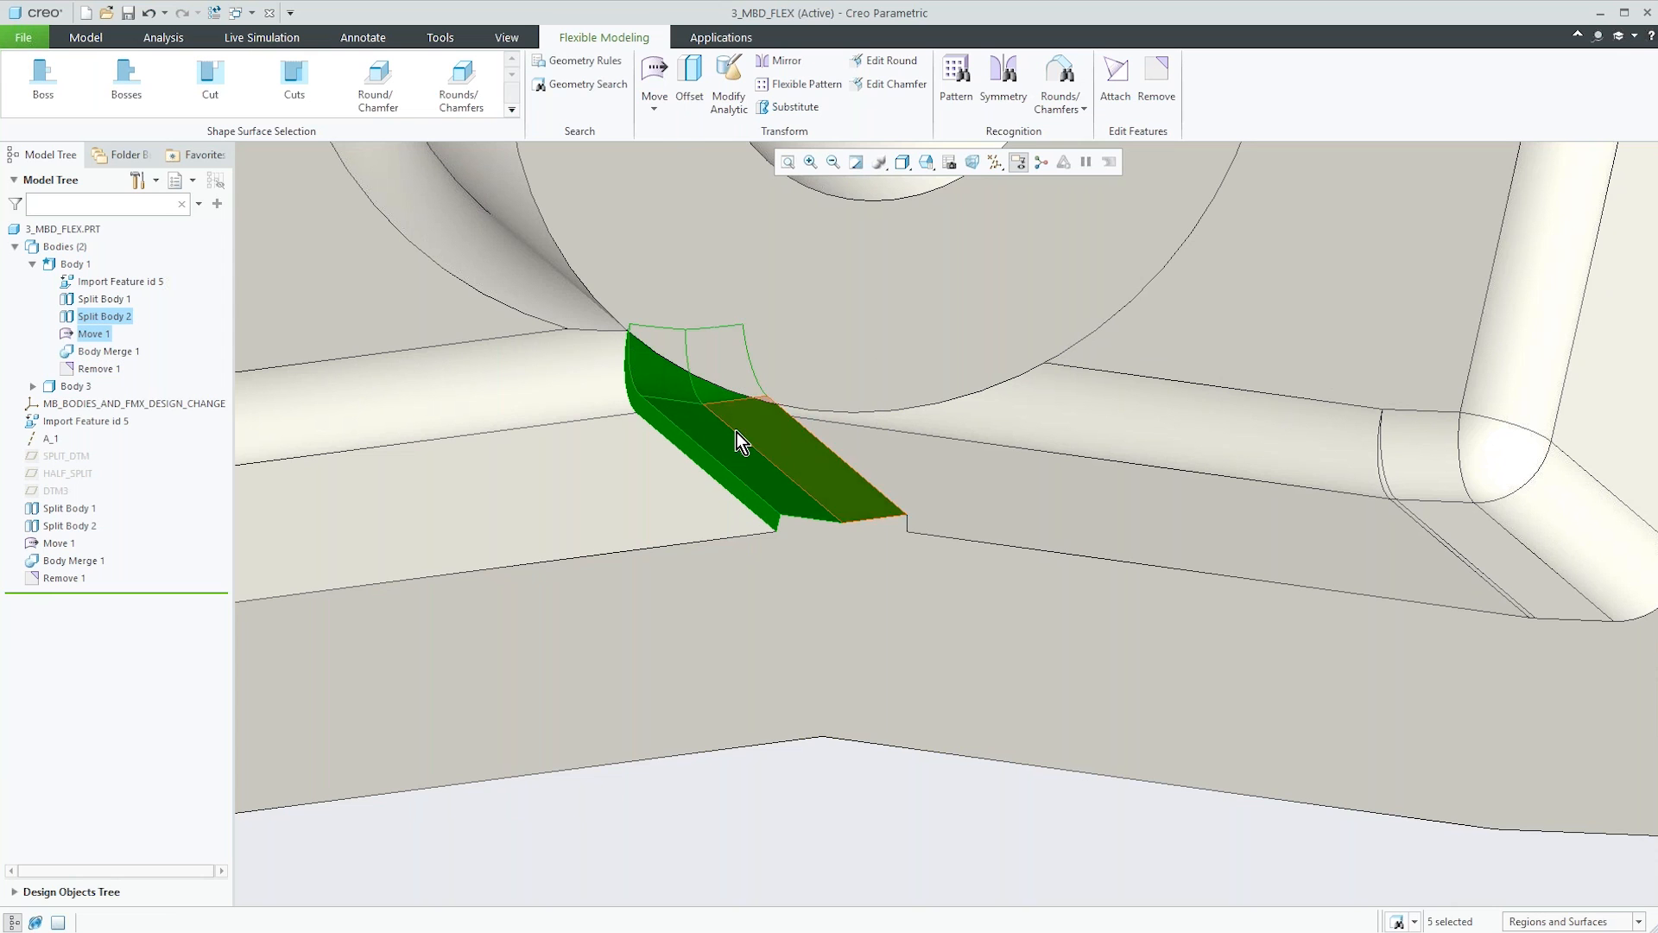
{"action": "middle_click_drag", "start_coordinate": [745, 470], "coordinate": [759, 495]}
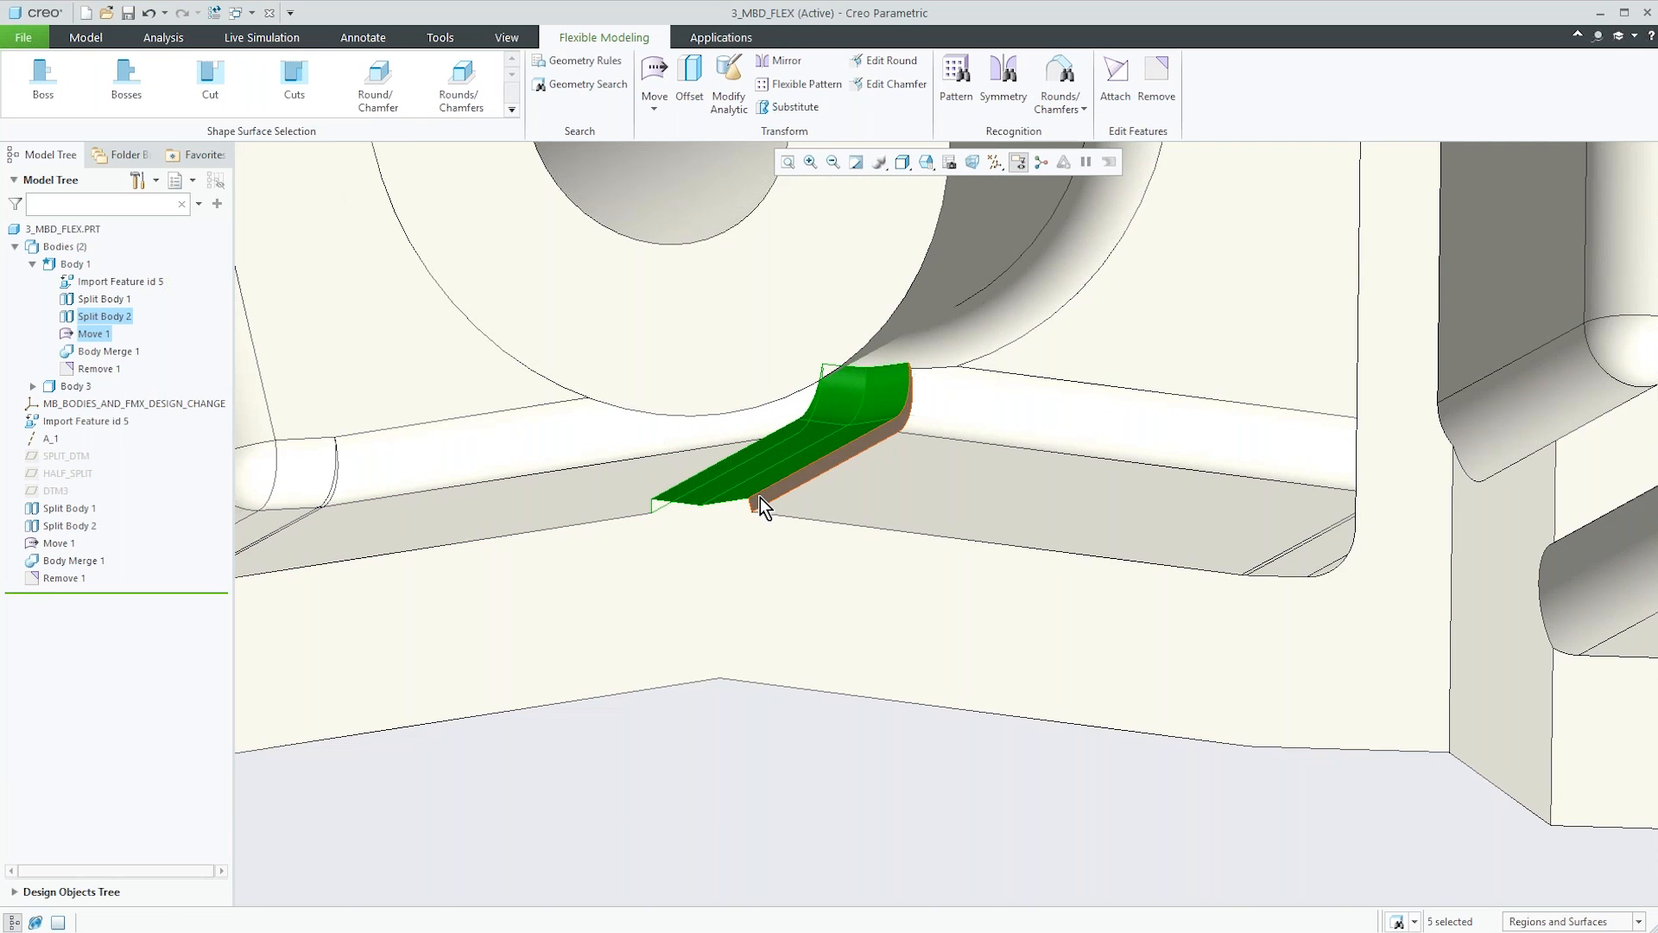
{"action": "left_click", "coordinate": [760, 498], "text": "ctrl"}
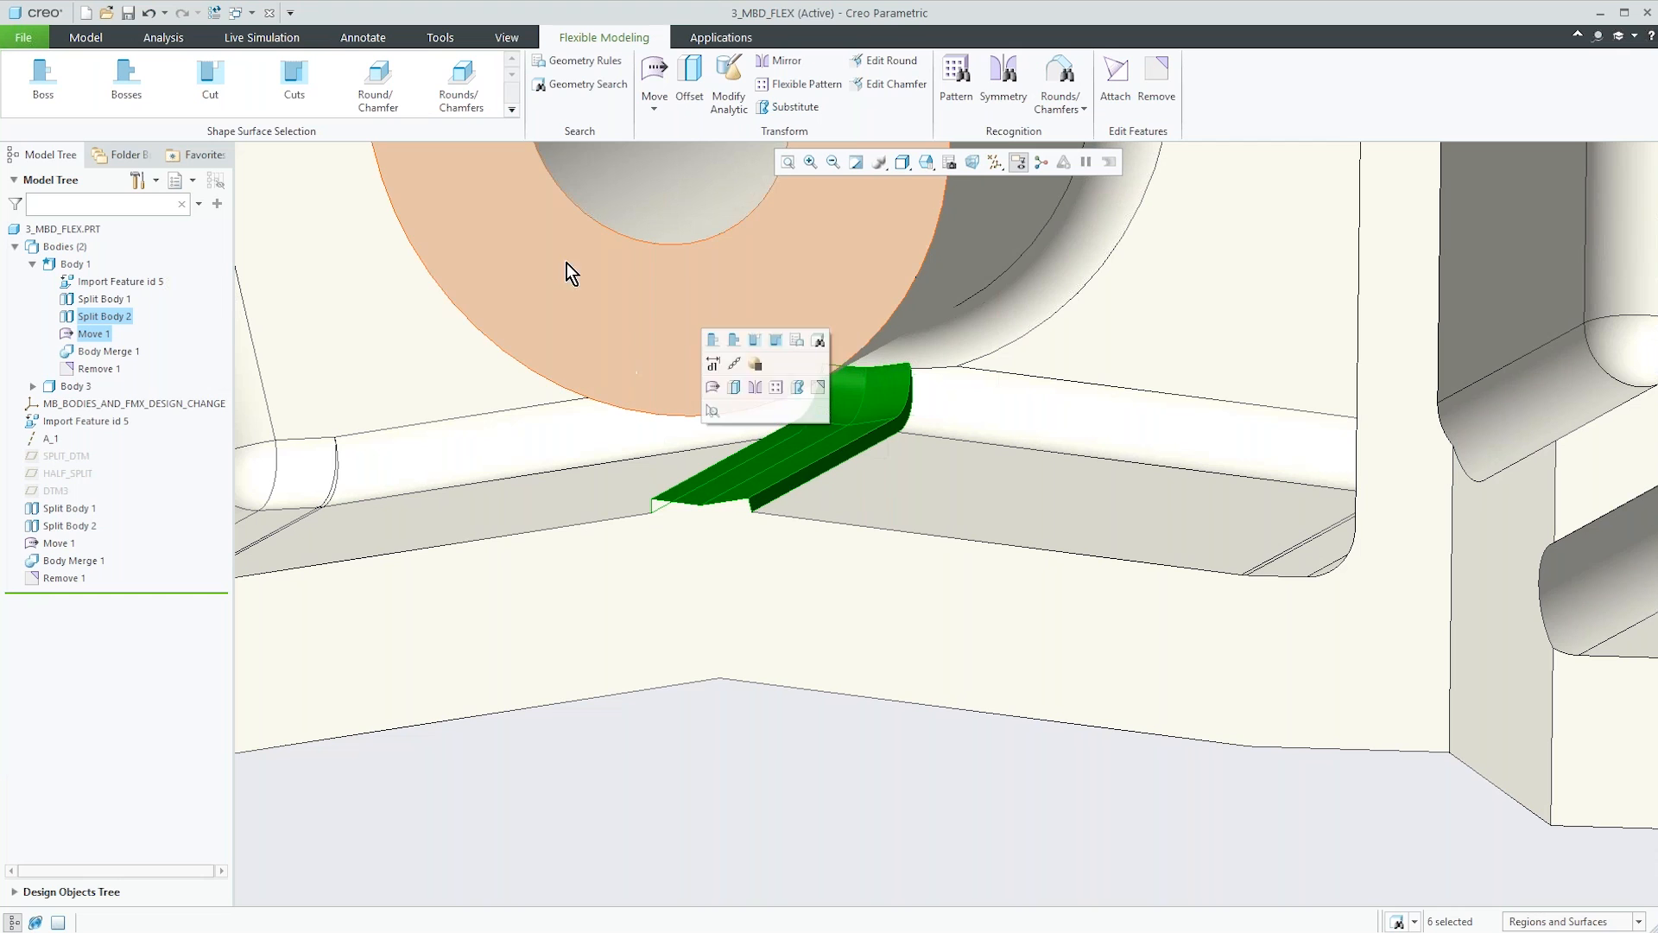
{"action": "left_click", "coordinate": [1157, 81]}
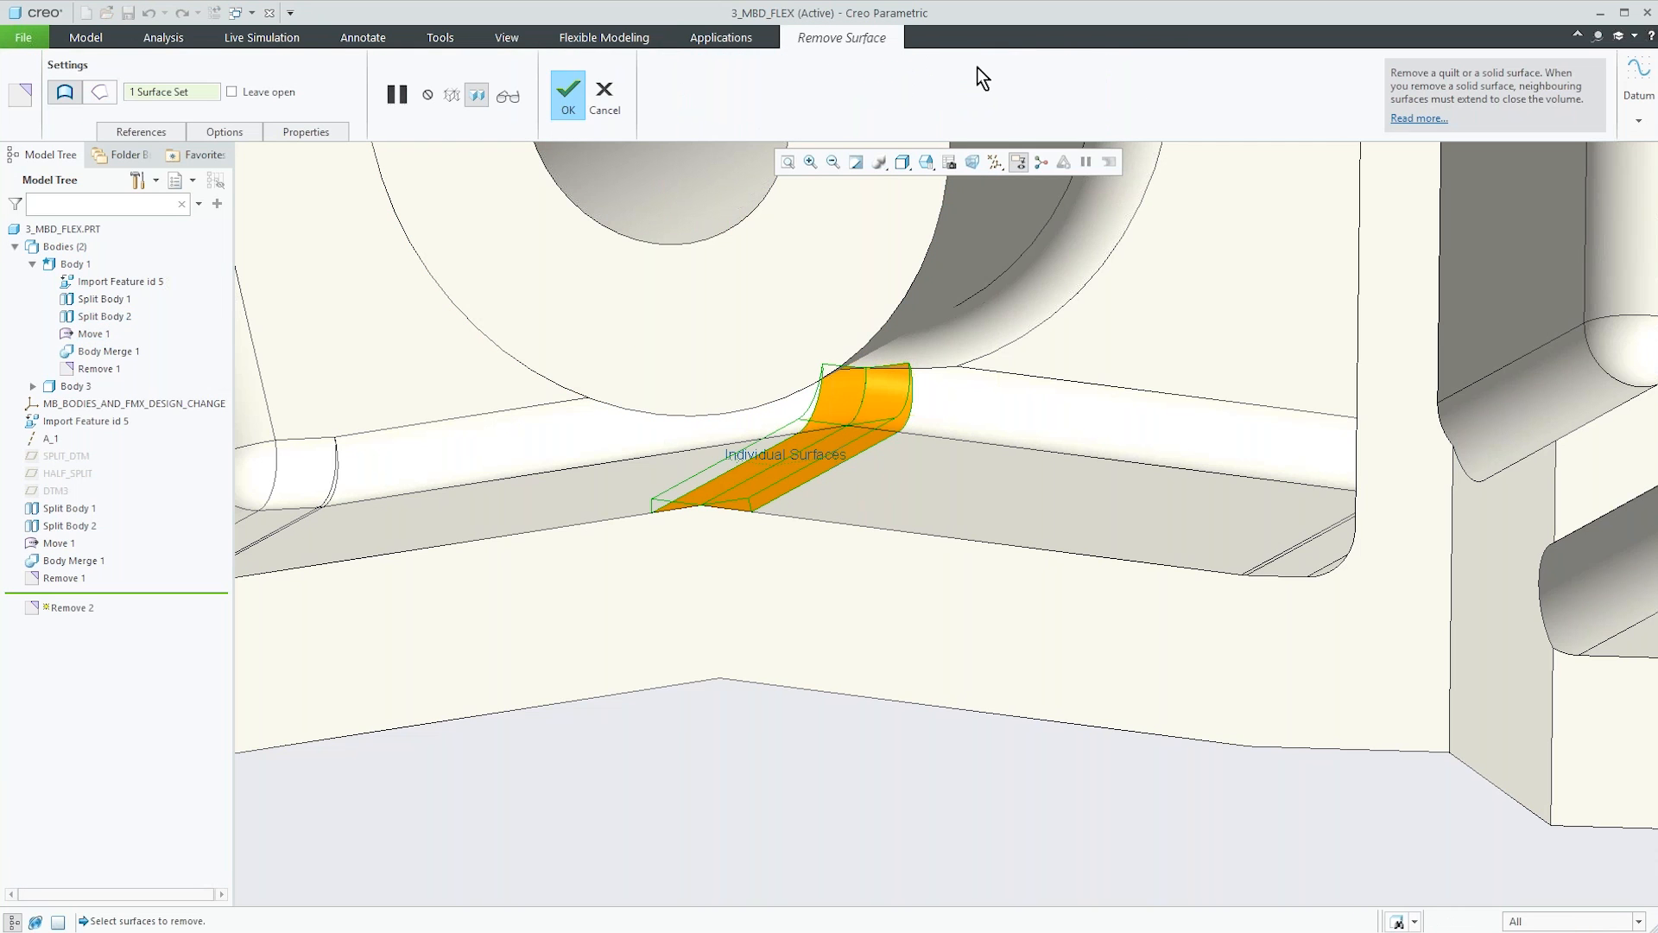
{"action": "left_click", "coordinate": [567, 95]}
Start a Flexible Modeling Move of Body 1 and place the dragger's origin on the inner face of Body 3.
{"action": "scroll", "coordinate": [776, 593], "scroll_direction": "up", "scroll_amount": 7}
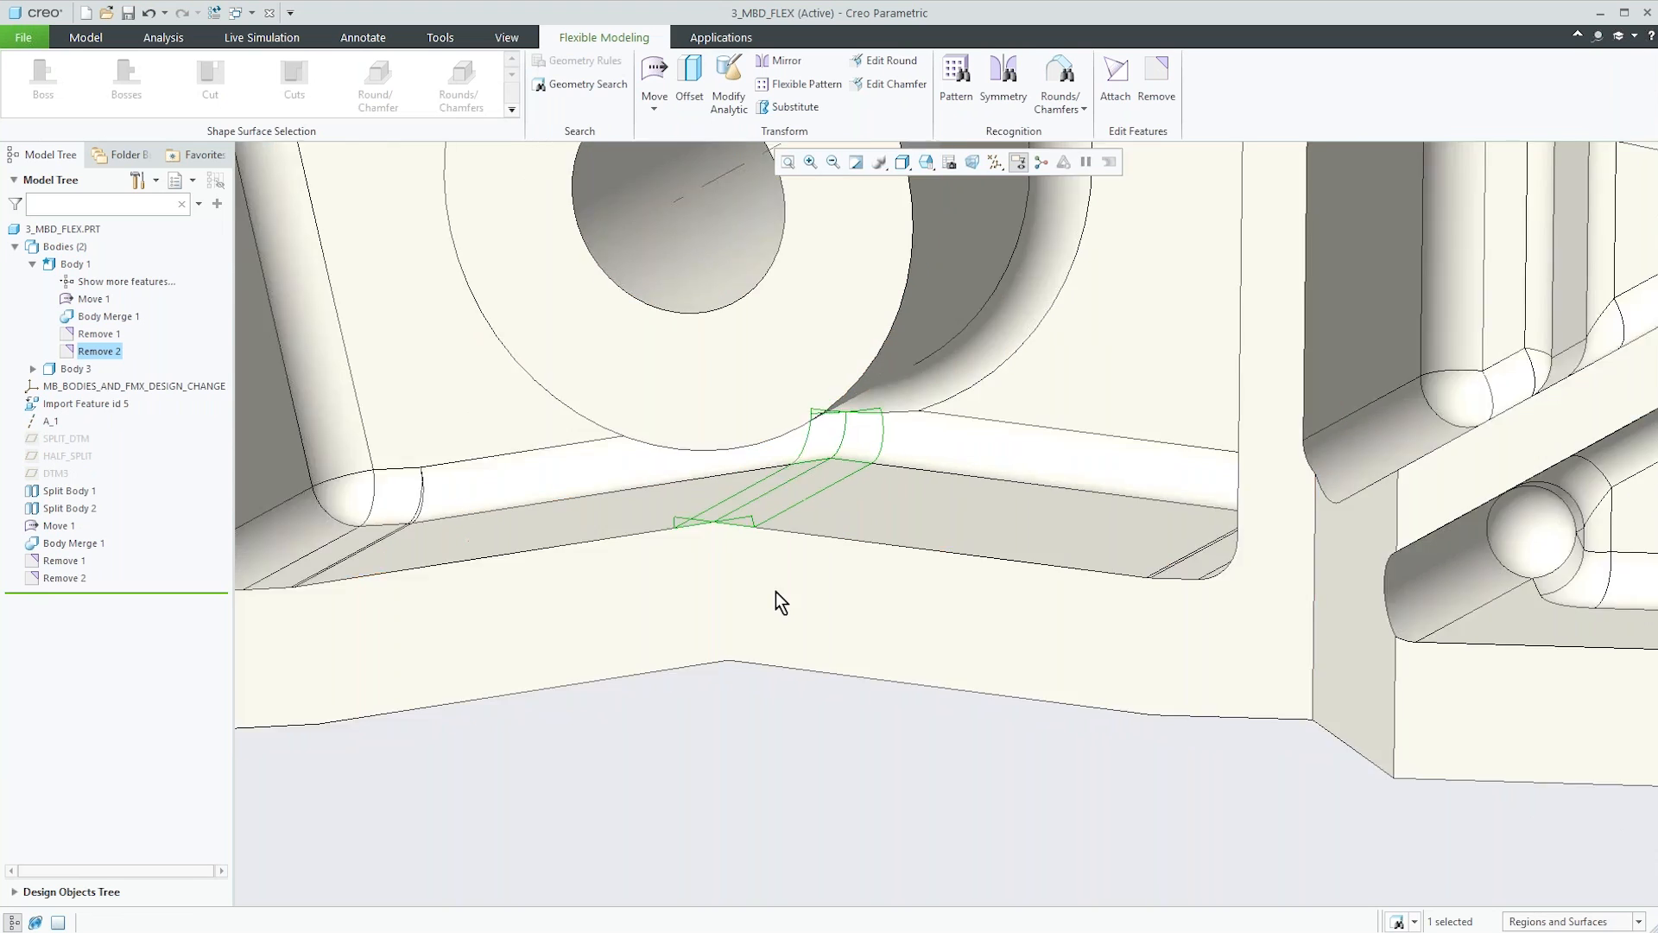
{"action": "mouse_move", "coordinate": [756, 570]}
{"action": "middle_mouse_down"}
{"action": "mouse_move", "coordinate": [781, 585]}
{"action": "mouse_move", "coordinate": [760, 563]}
{"action": "middle_mouse_up"}
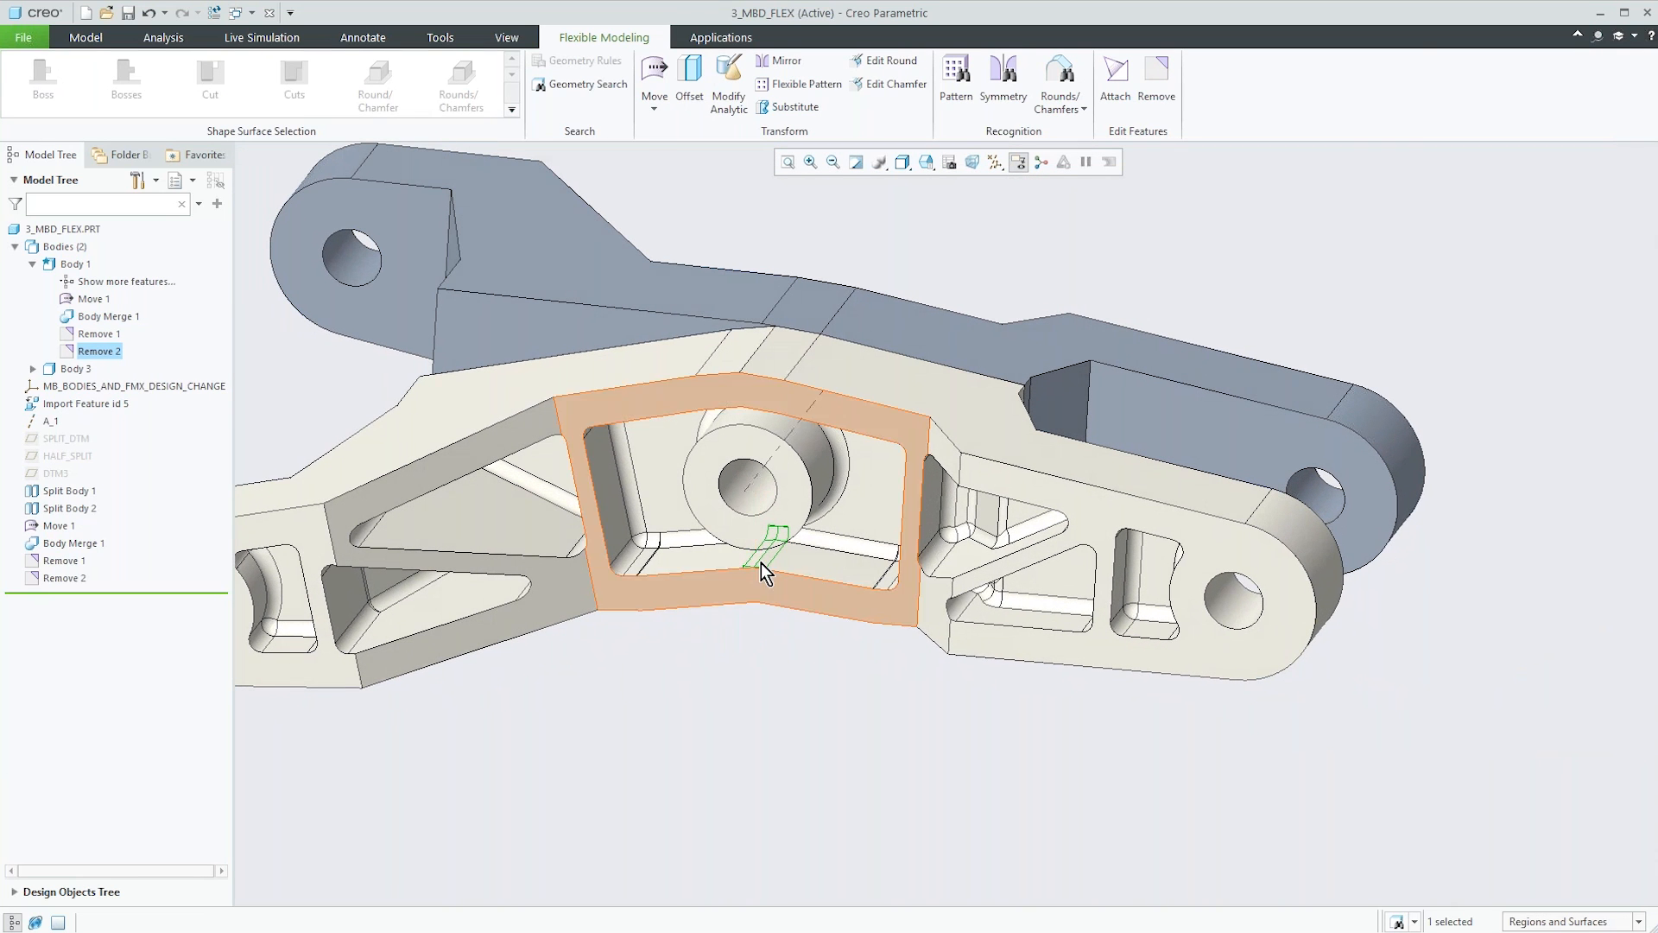
{"action": "middle_click_drag", "start_coordinate": [647, 426], "coordinate": [1137, 610]}
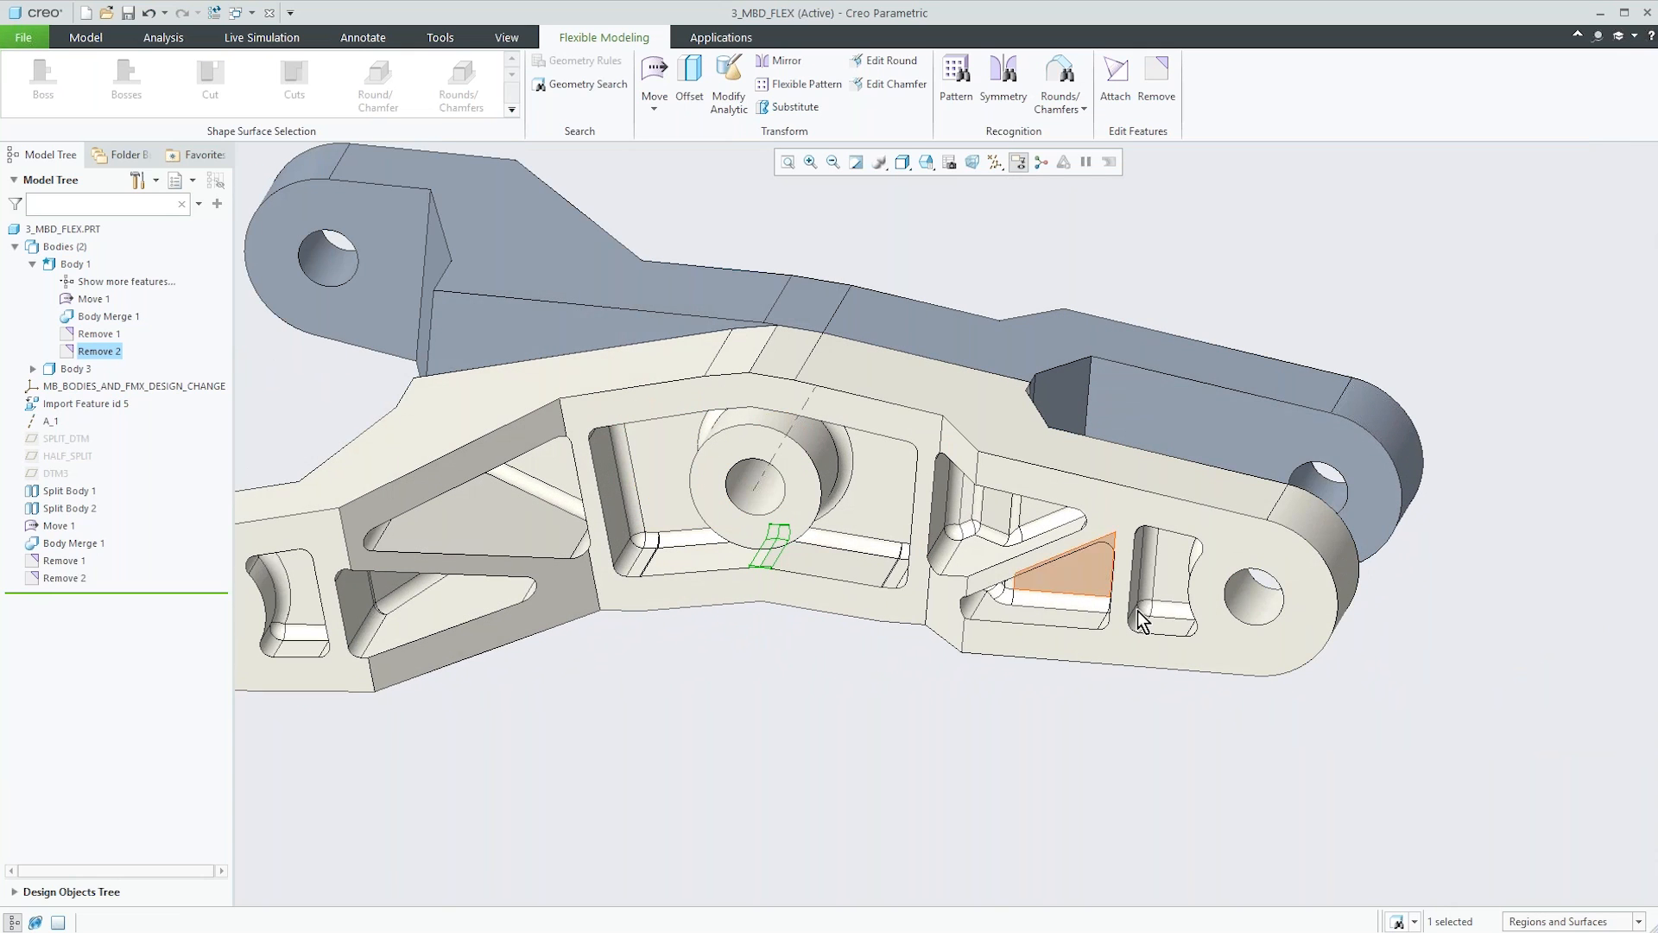
{"action": "left_click", "coordinate": [1638, 921]}
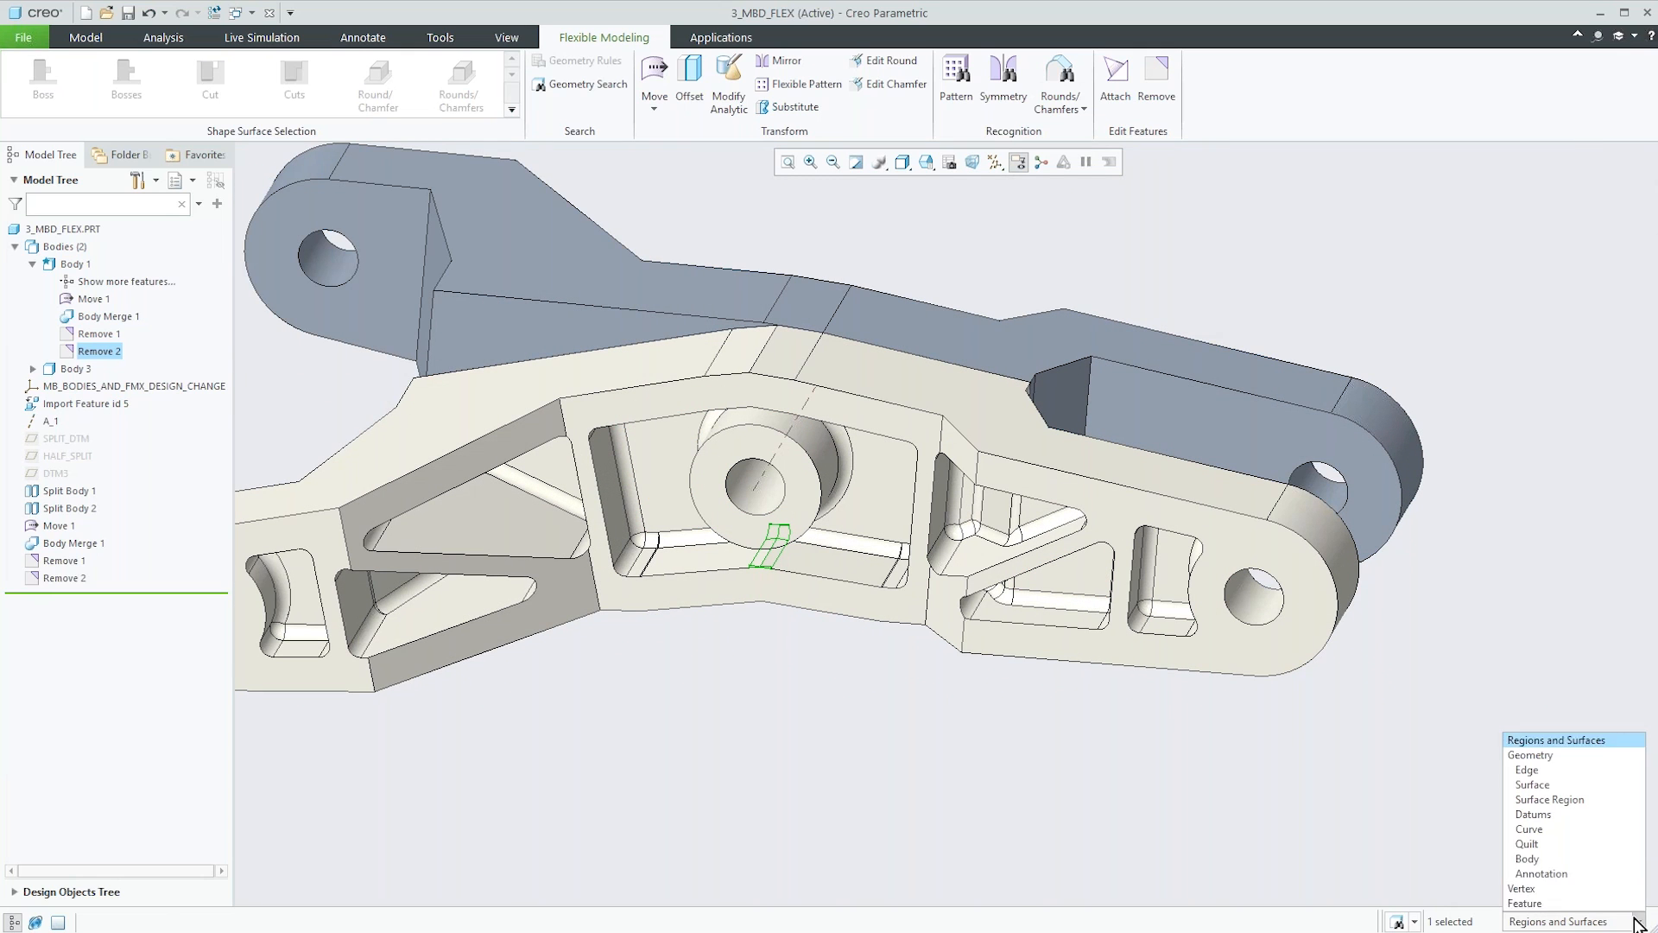
{"action": "left_click", "coordinate": [1591, 852]}
{"action": "left_click", "coordinate": [919, 472]}
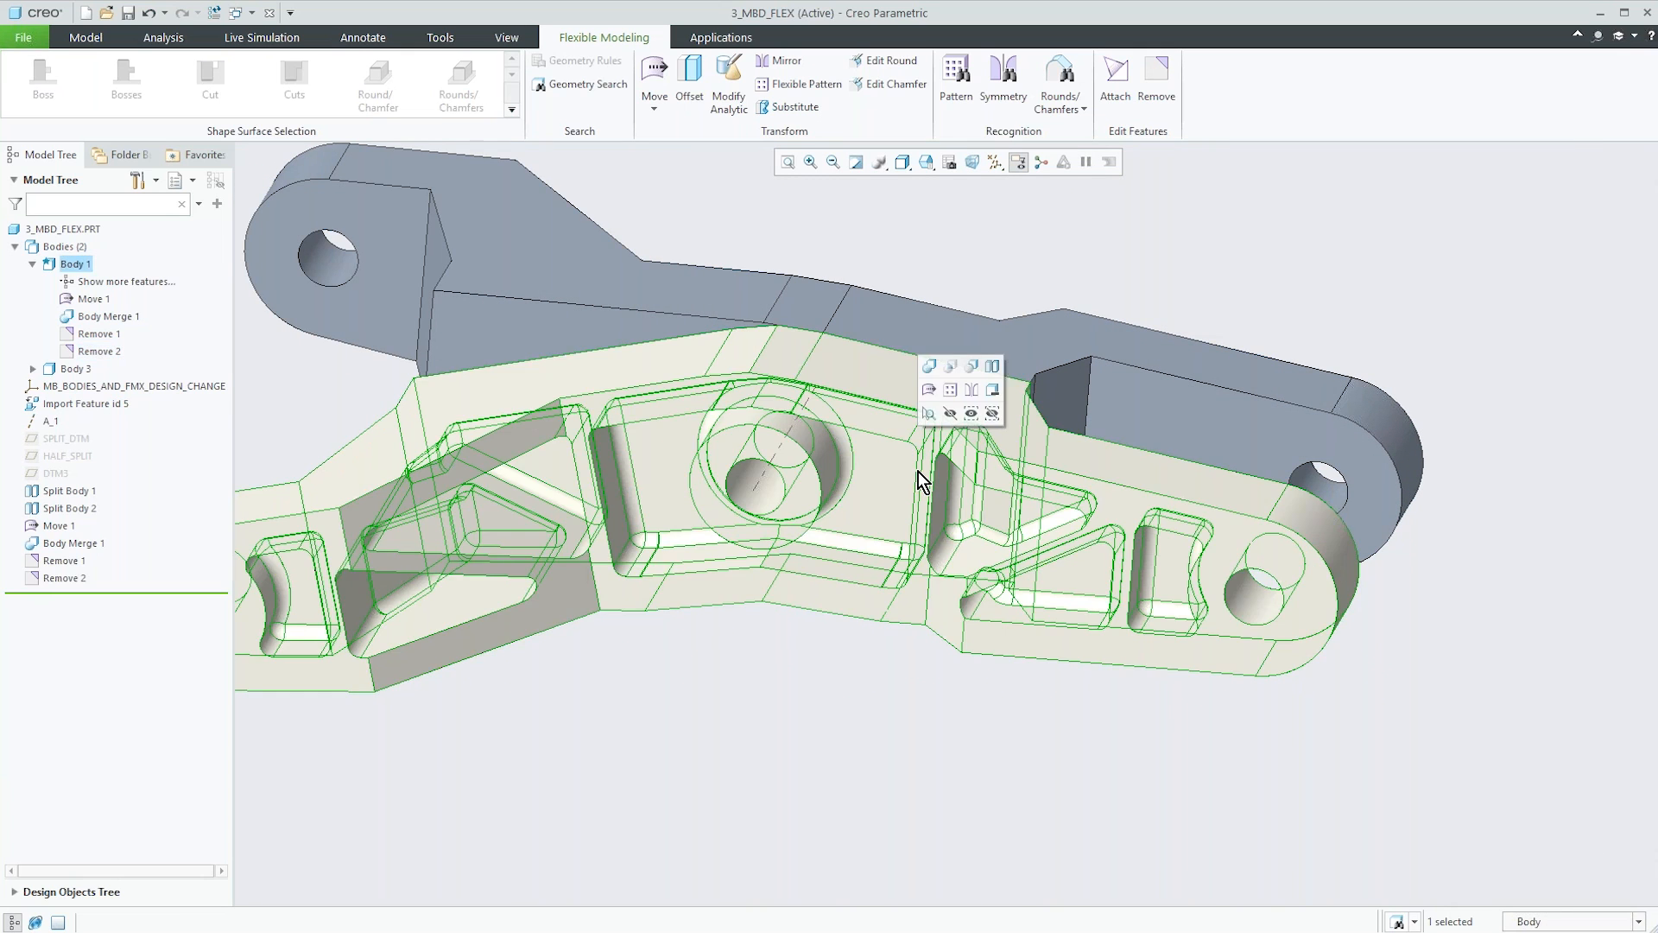
{"action": "left_click", "coordinate": [654, 74]}
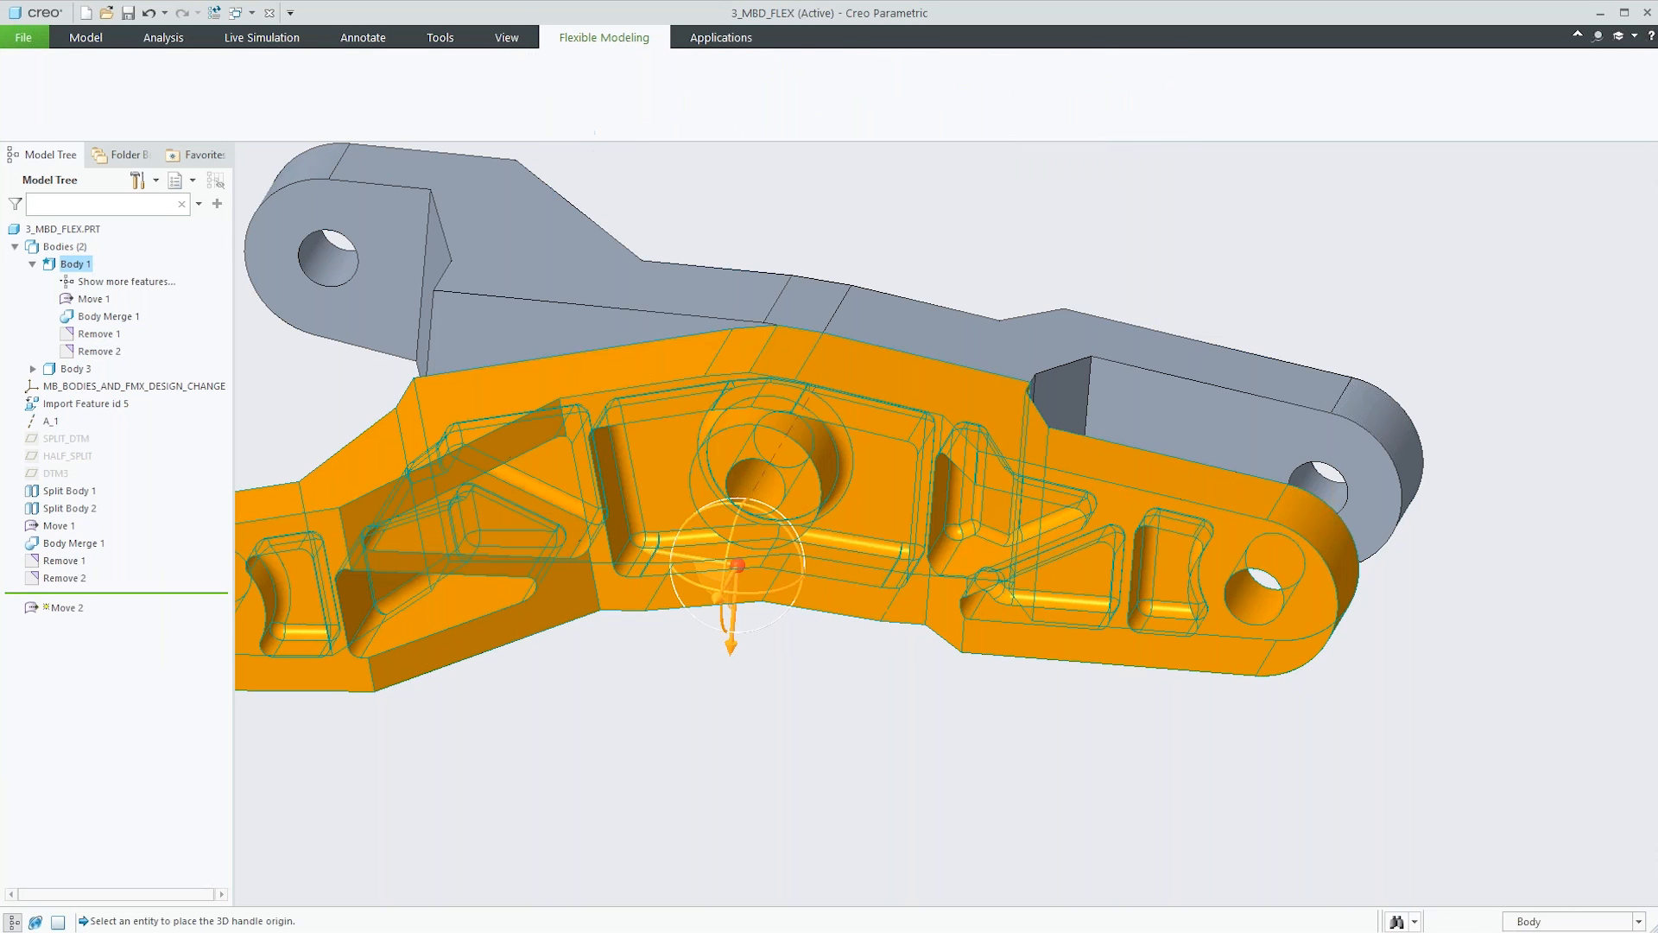
{"action": "left_click", "coordinate": [526, 324]}
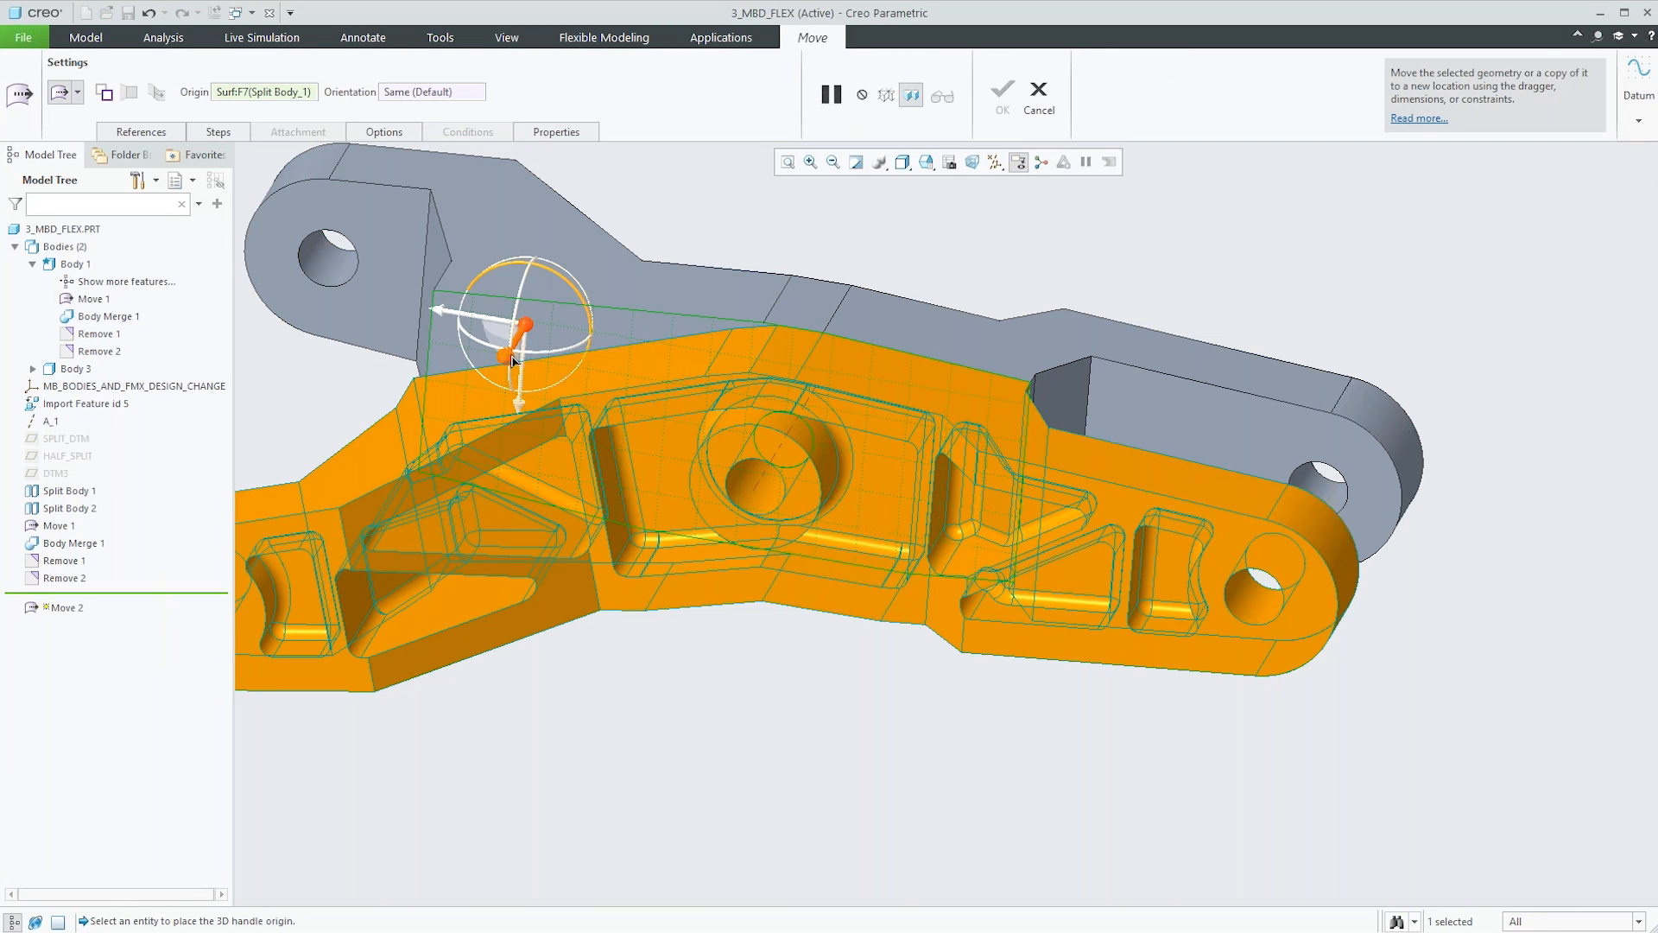
Move Body 1 away from Body 3 by 20 along the face normal, complete the Move and clear the selection.
{"action": "left_click_drag", "start_coordinate": [508, 361], "coordinate": [477, 418]}
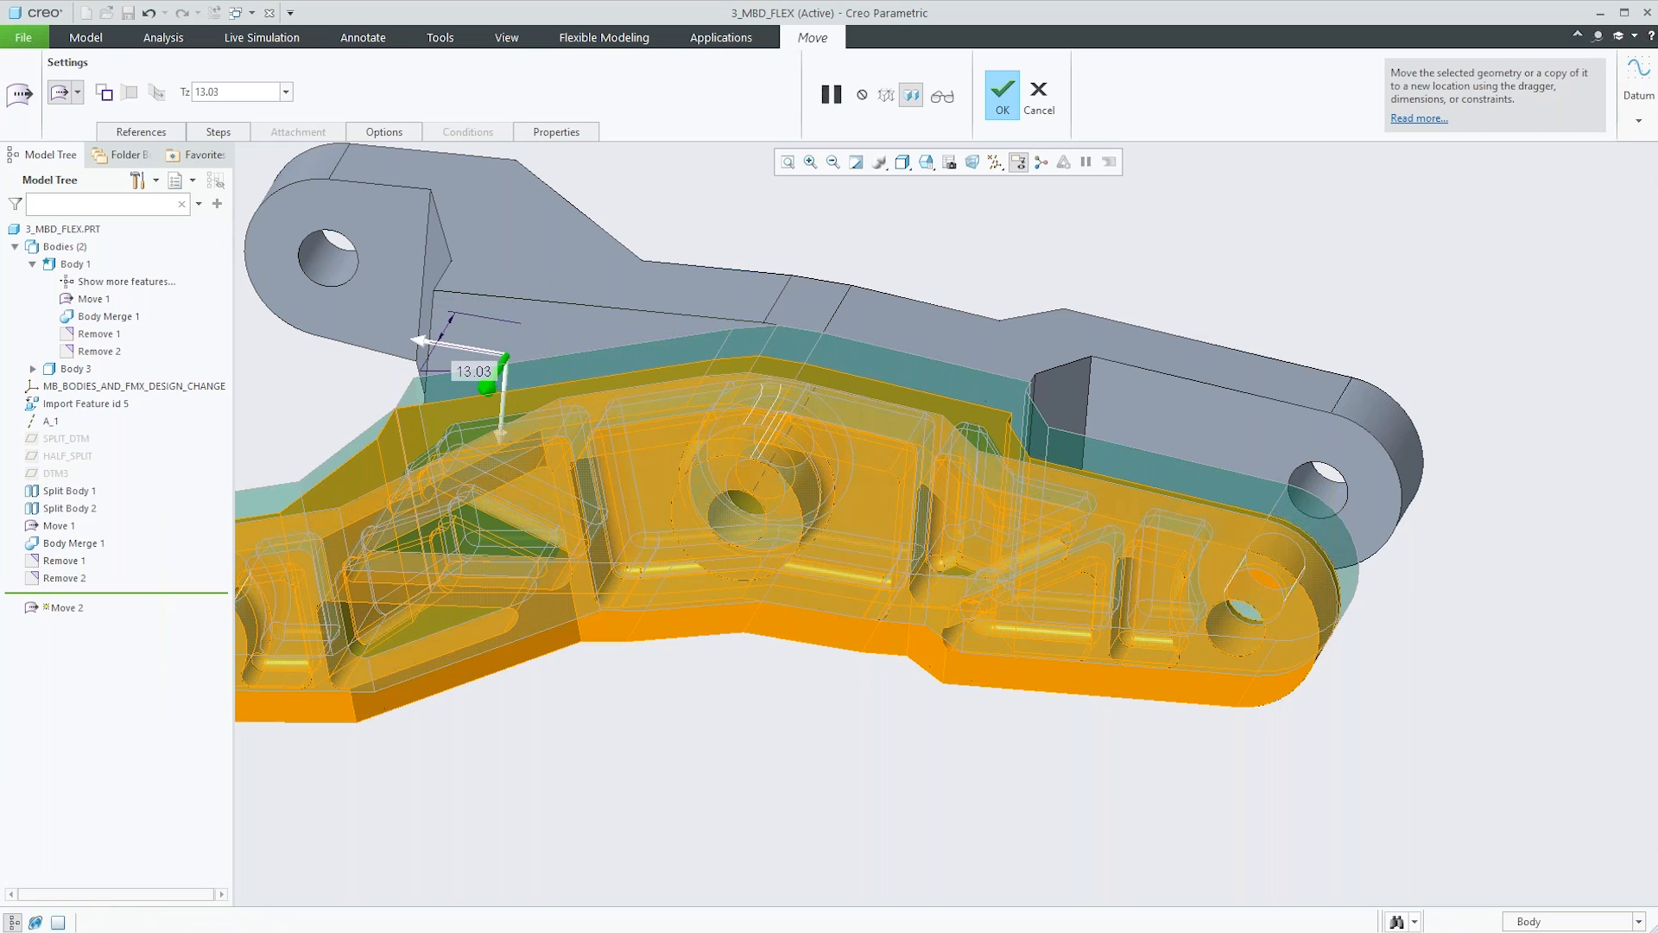
{"action": "double_click", "coordinate": [465, 372]}
{"action": "type", "text": "2"}
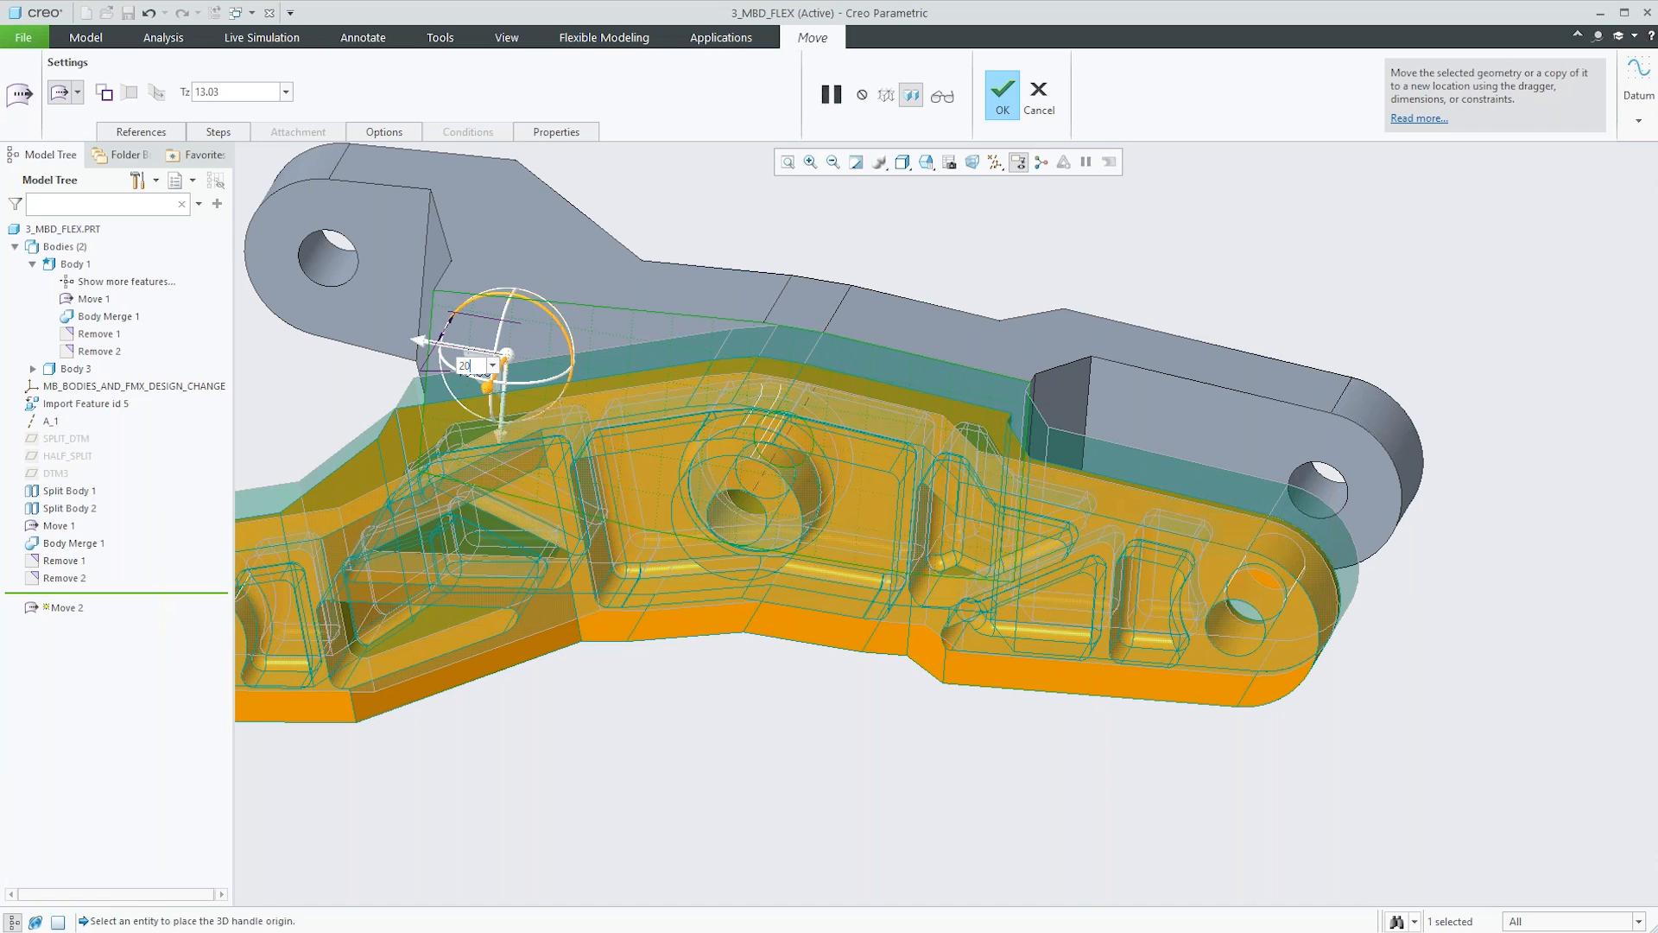
{"action": "type", "text": "0"}
{"action": "key", "text": "Return"}
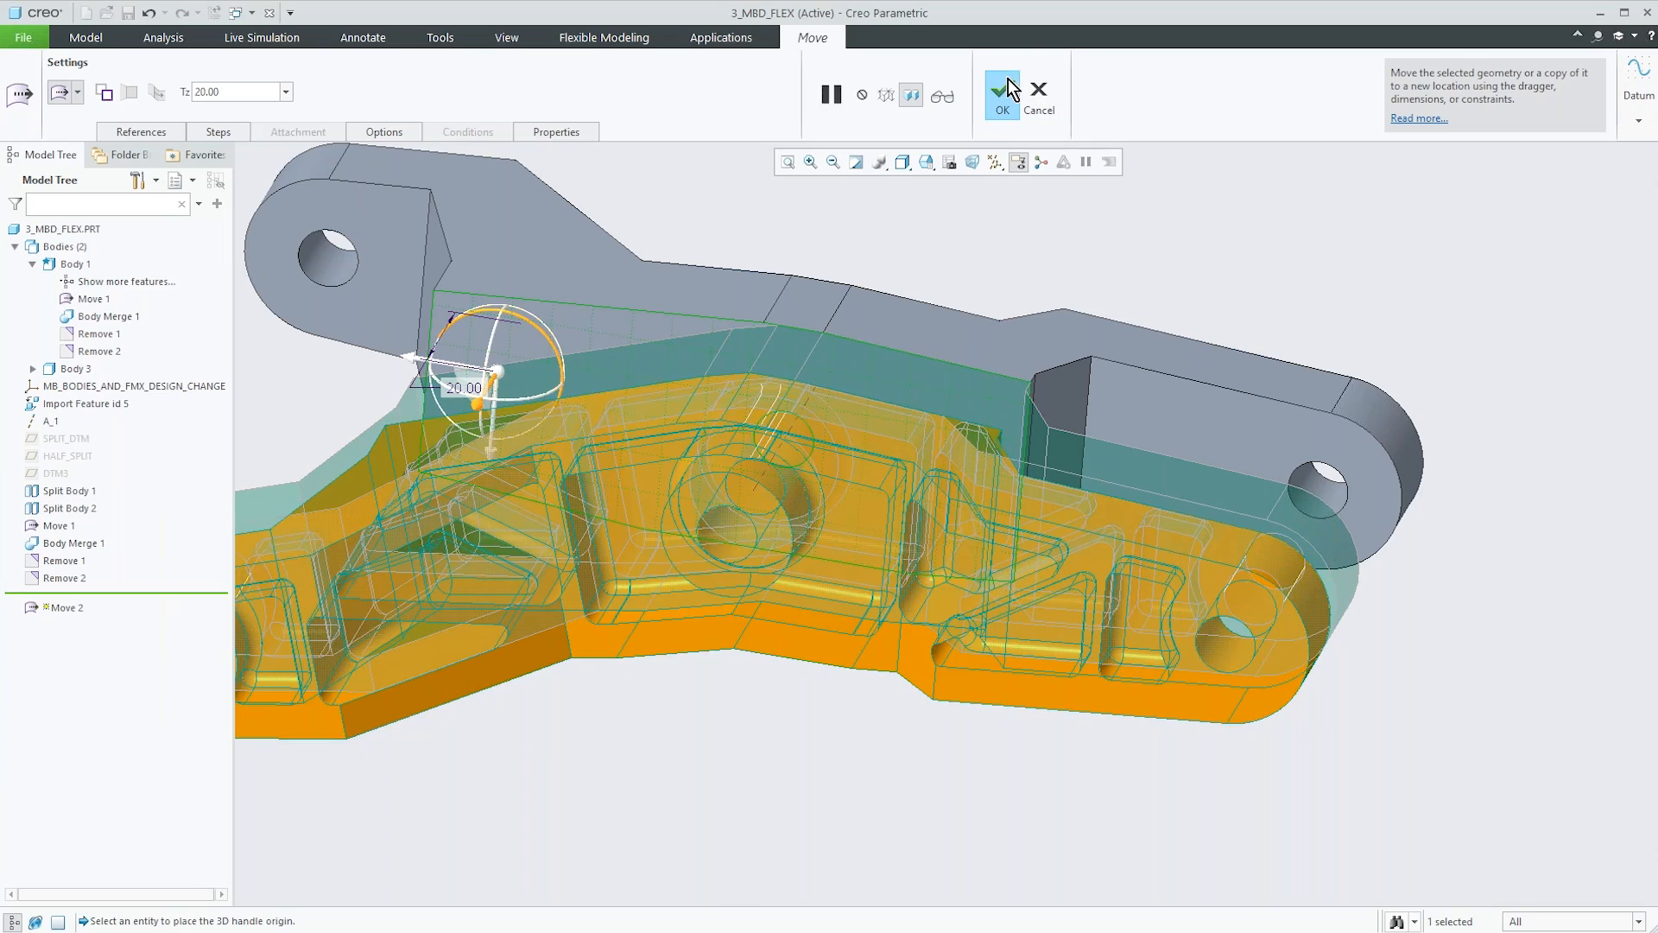
{"action": "left_click", "coordinate": [1004, 93]}
{"action": "mouse_move", "coordinate": [766, 427]}
{"action": "middle_mouse_down"}
{"action": "mouse_move", "coordinate": [755, 504]}
{"action": "mouse_move", "coordinate": [752, 442]}
{"action": "middle_mouse_up"}
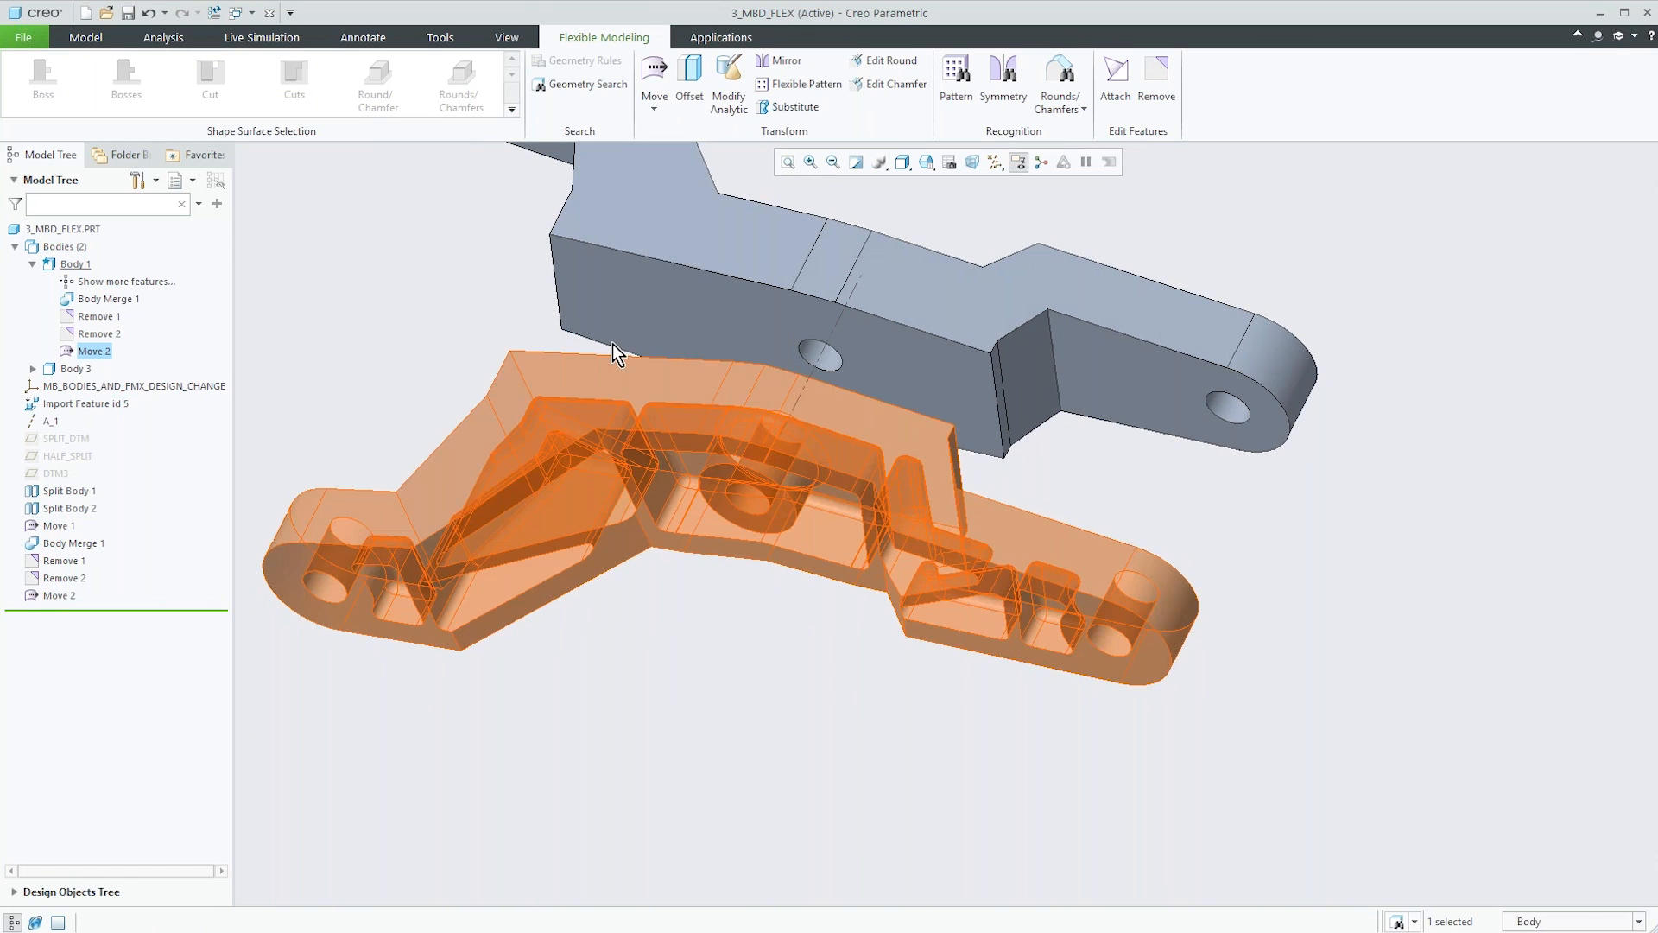
{"action": "left_click", "coordinate": [494, 259]}
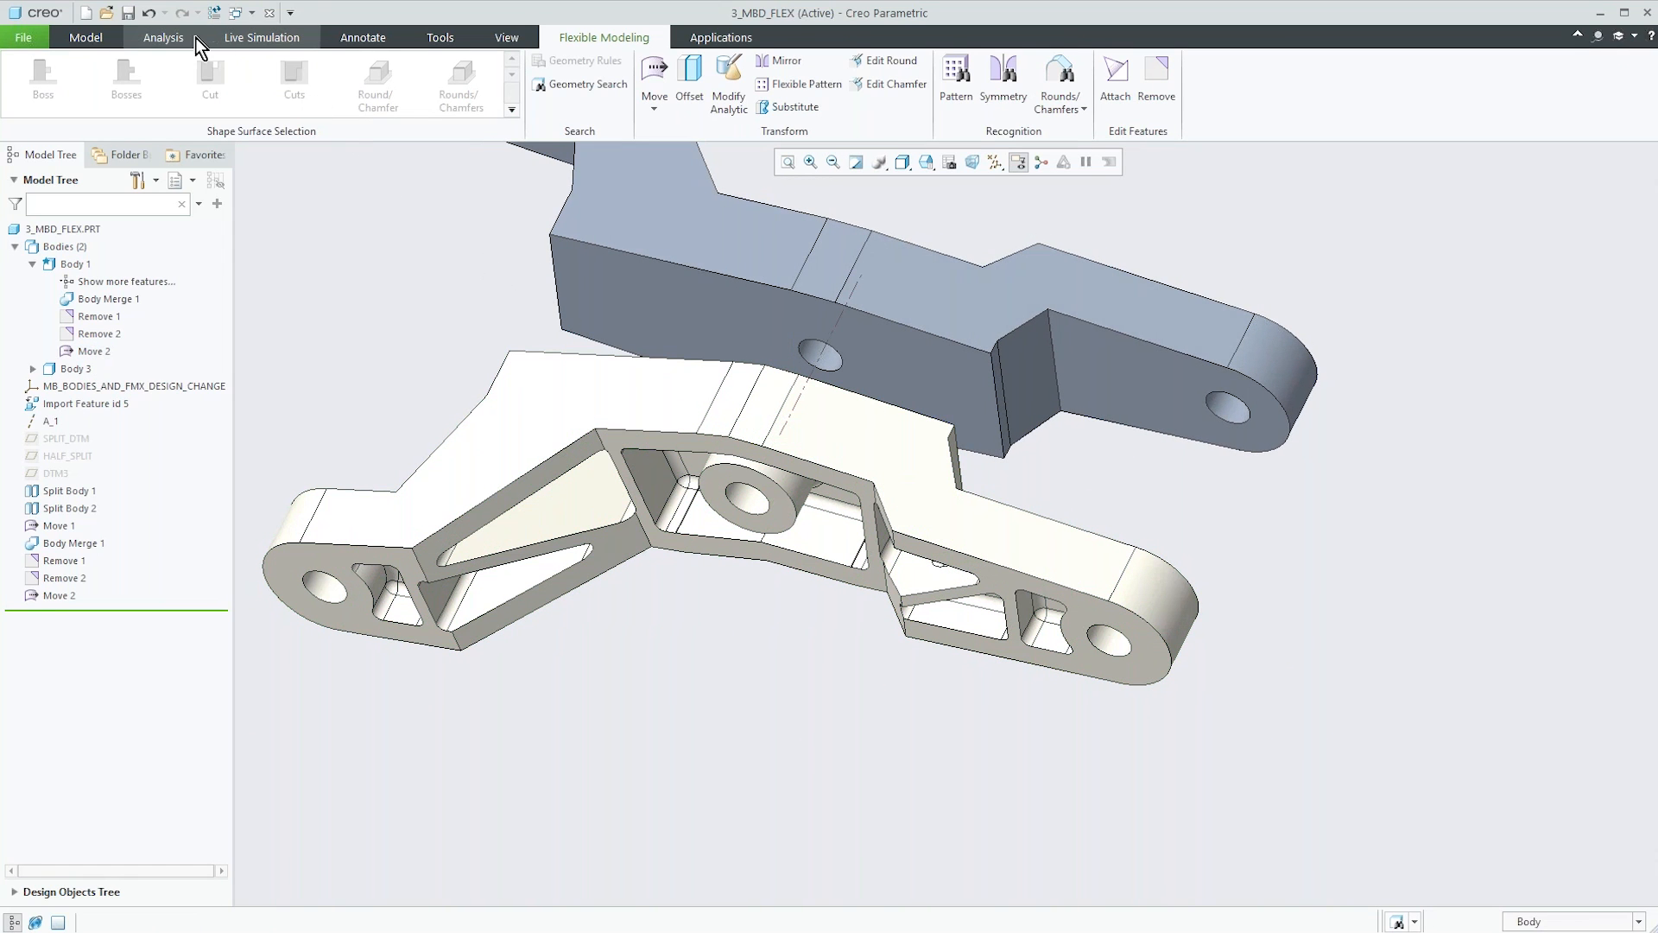
Create a new empty body named wheel.
{"action": "left_click", "coordinate": [90, 37]}
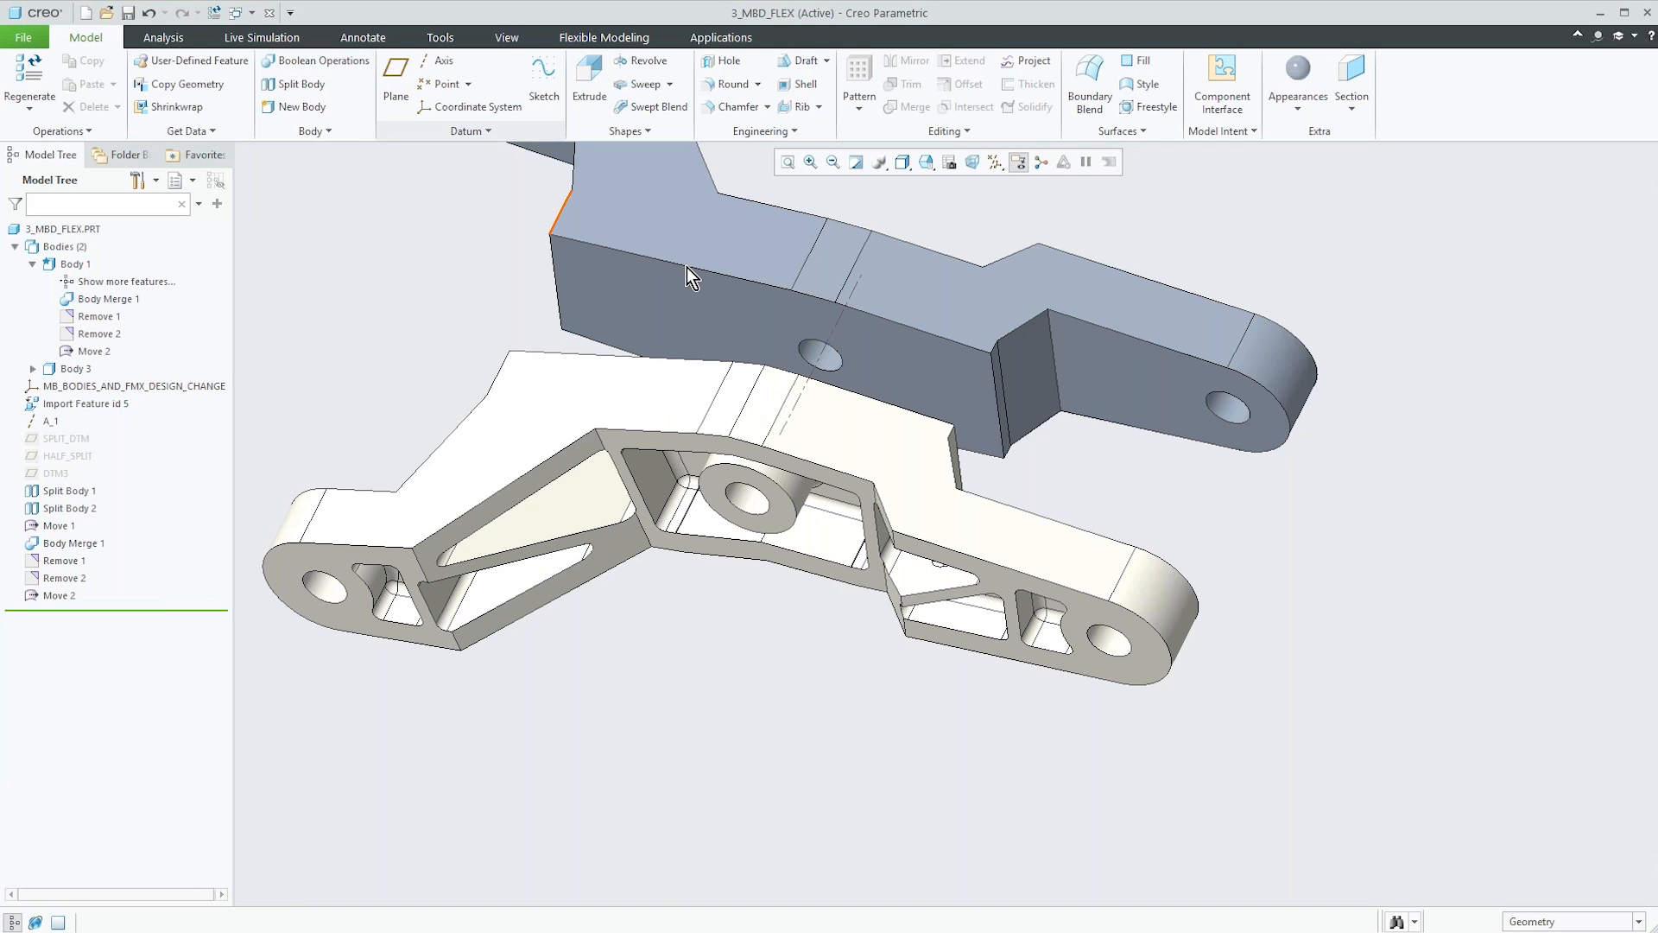
{"action": "left_click", "coordinate": [315, 113]}
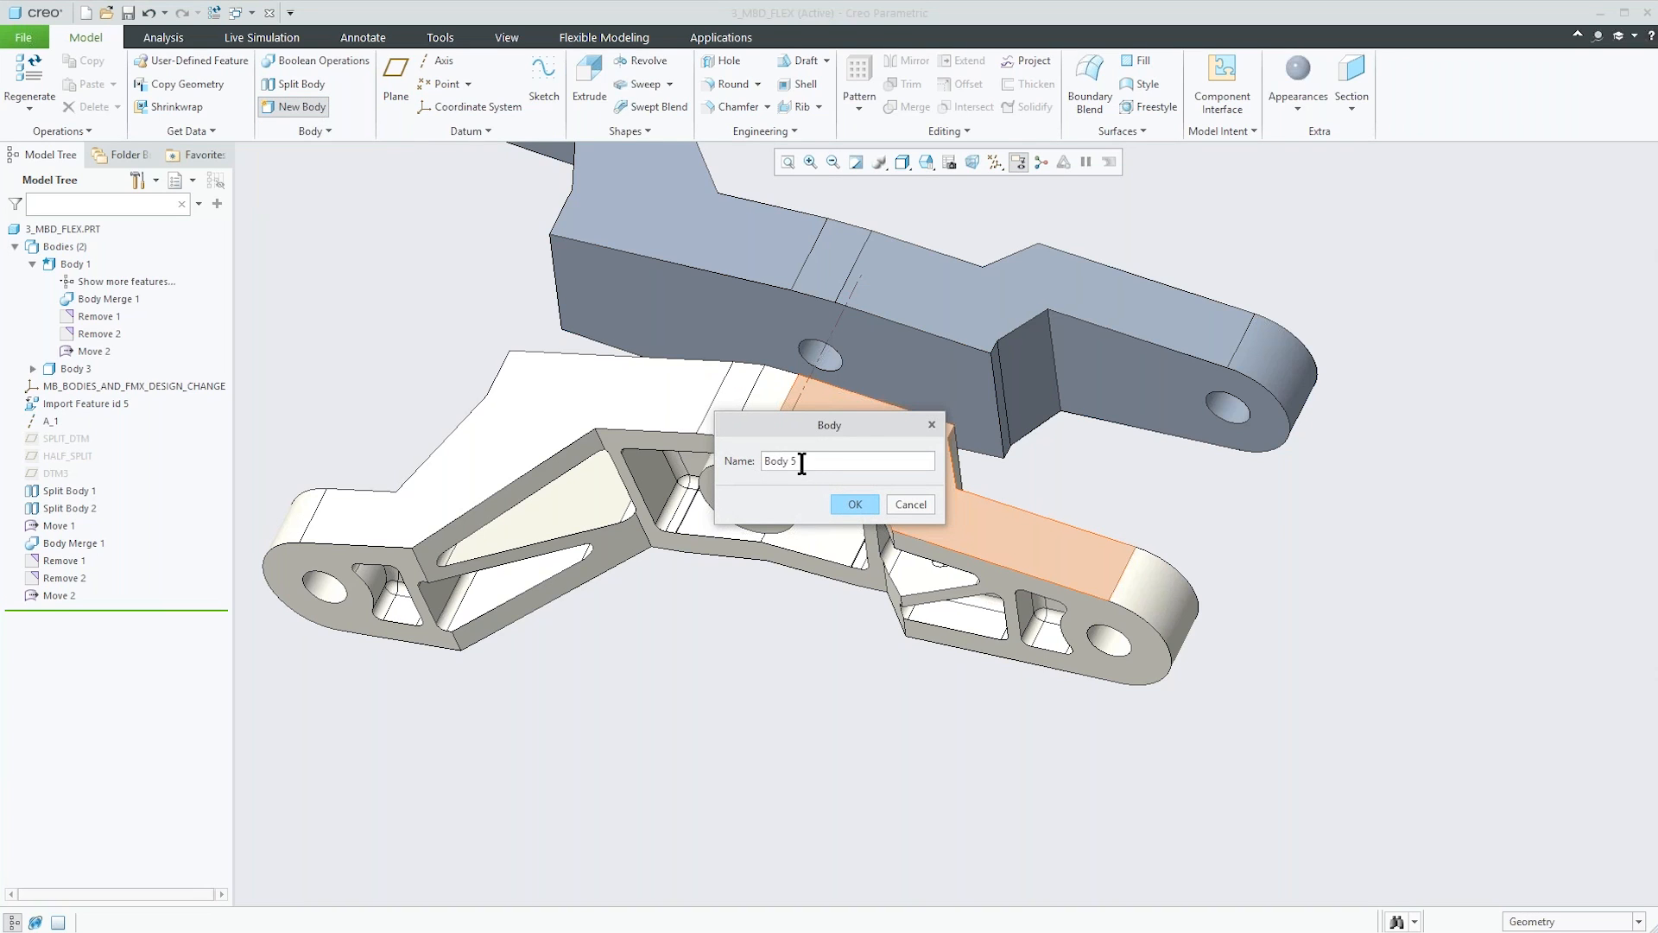
{"action": "left_click_drag", "start_coordinate": [801, 463], "coordinate": [698, 430]}
{"action": "type", "text": "wheel"}
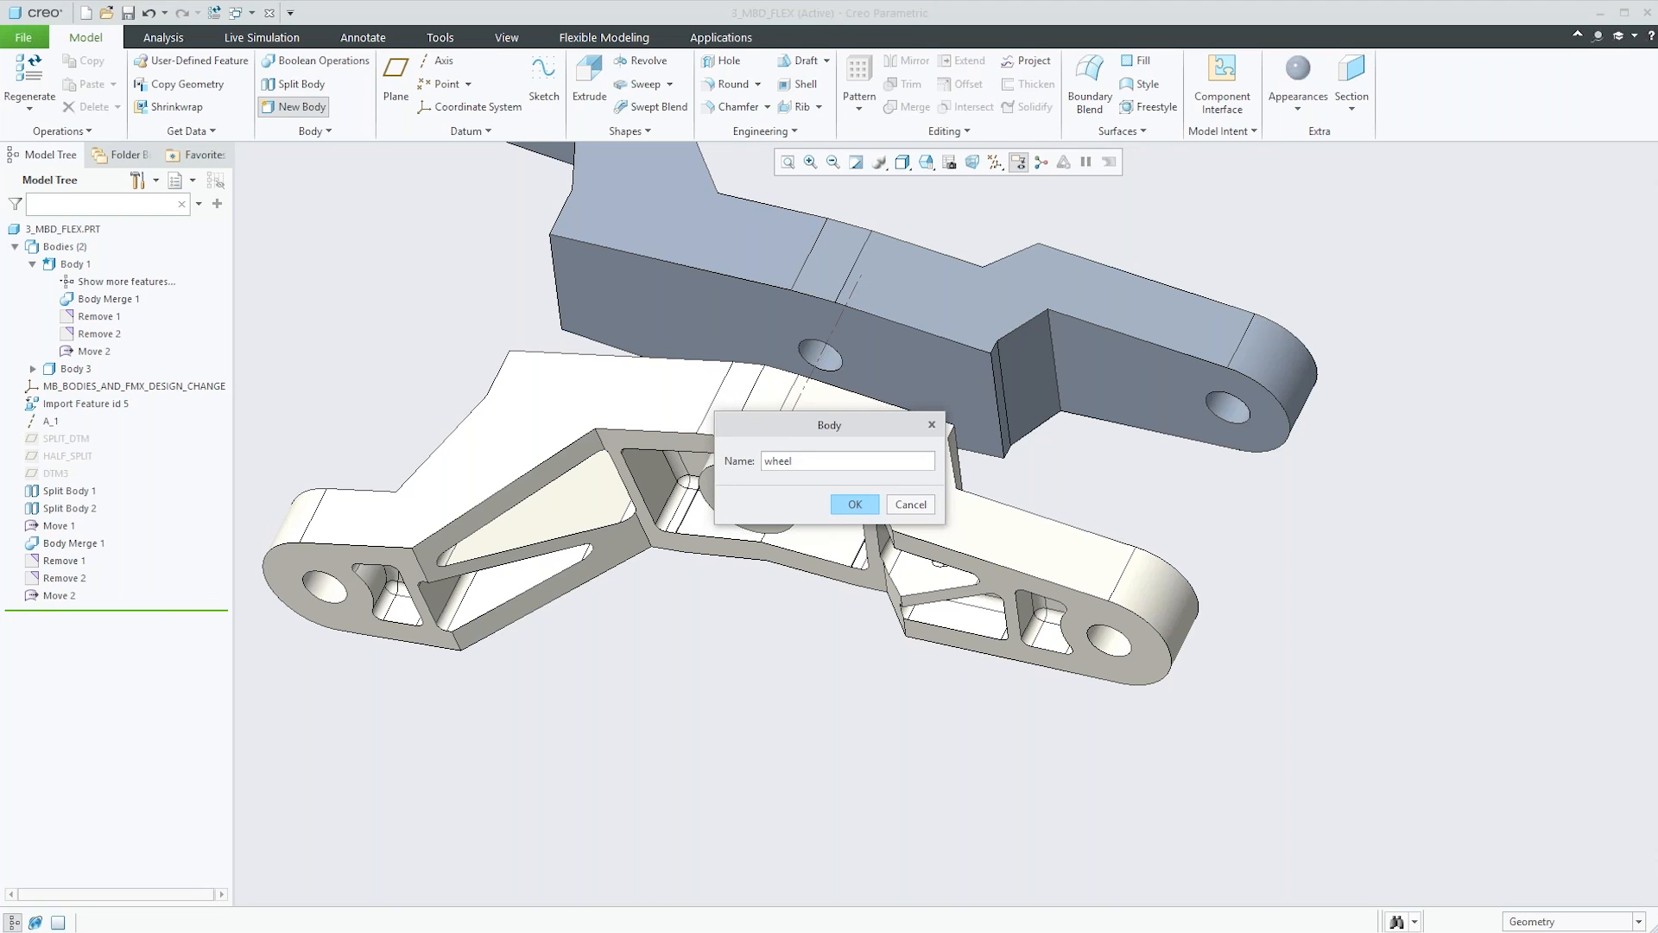
{"action": "left_click", "coordinate": [861, 506]}
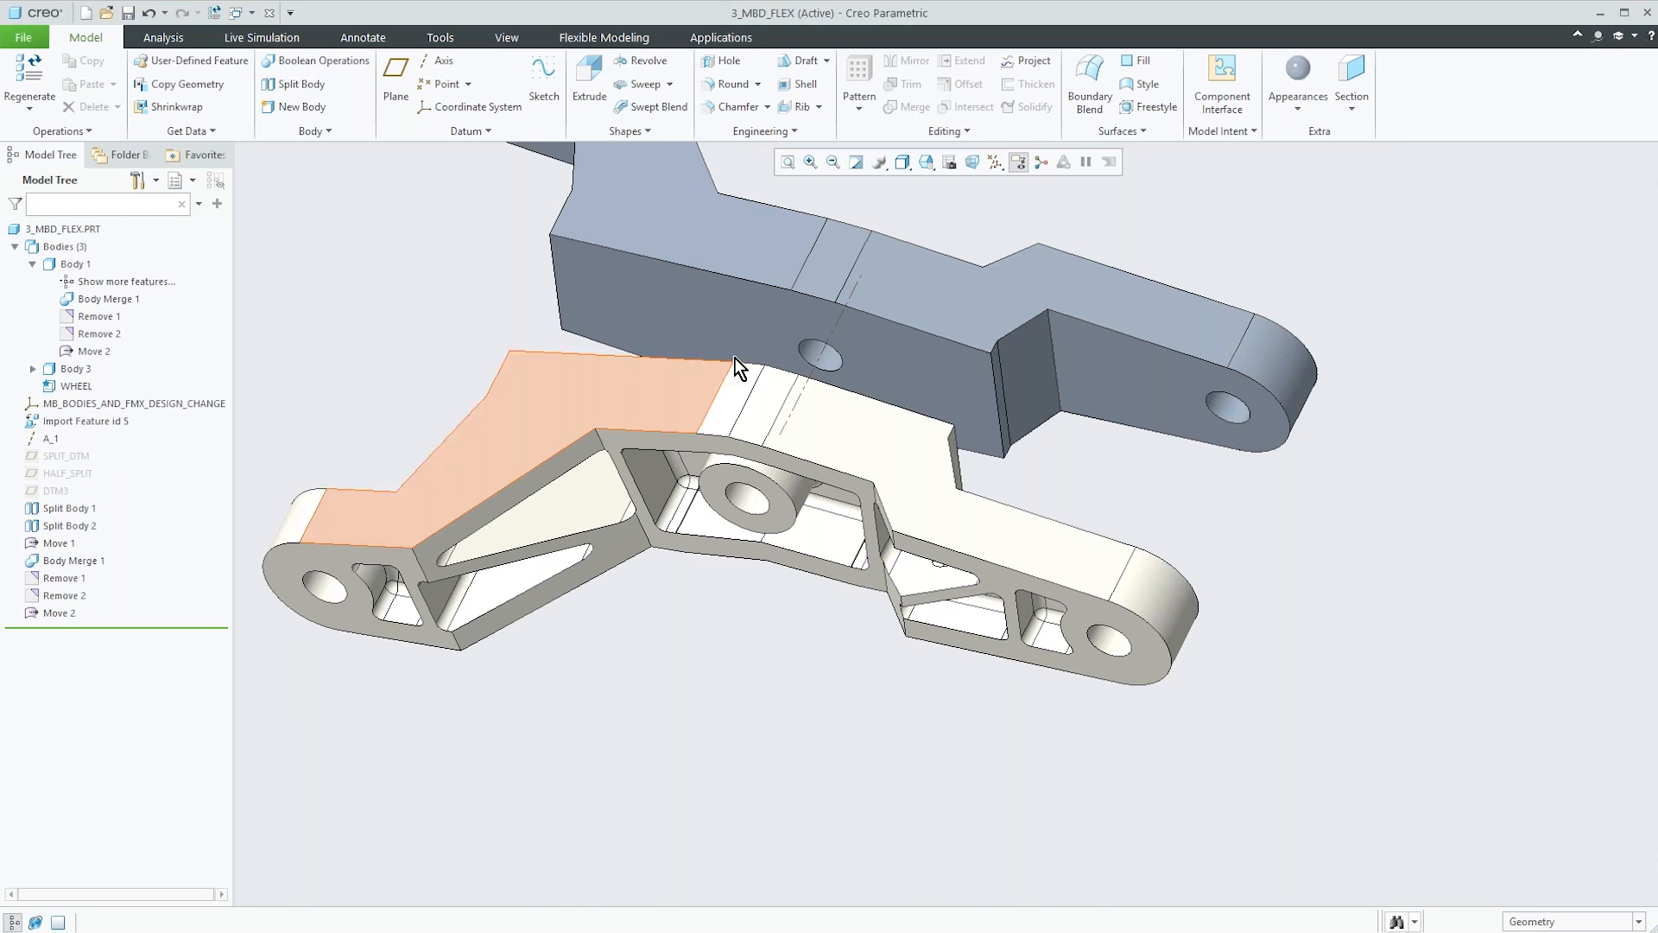
Start an Extrude on Body 3's inner face and sketch a large circle around the central hole plus a concentric one matching the hole.
{"action": "left_click", "coordinate": [587, 60]}
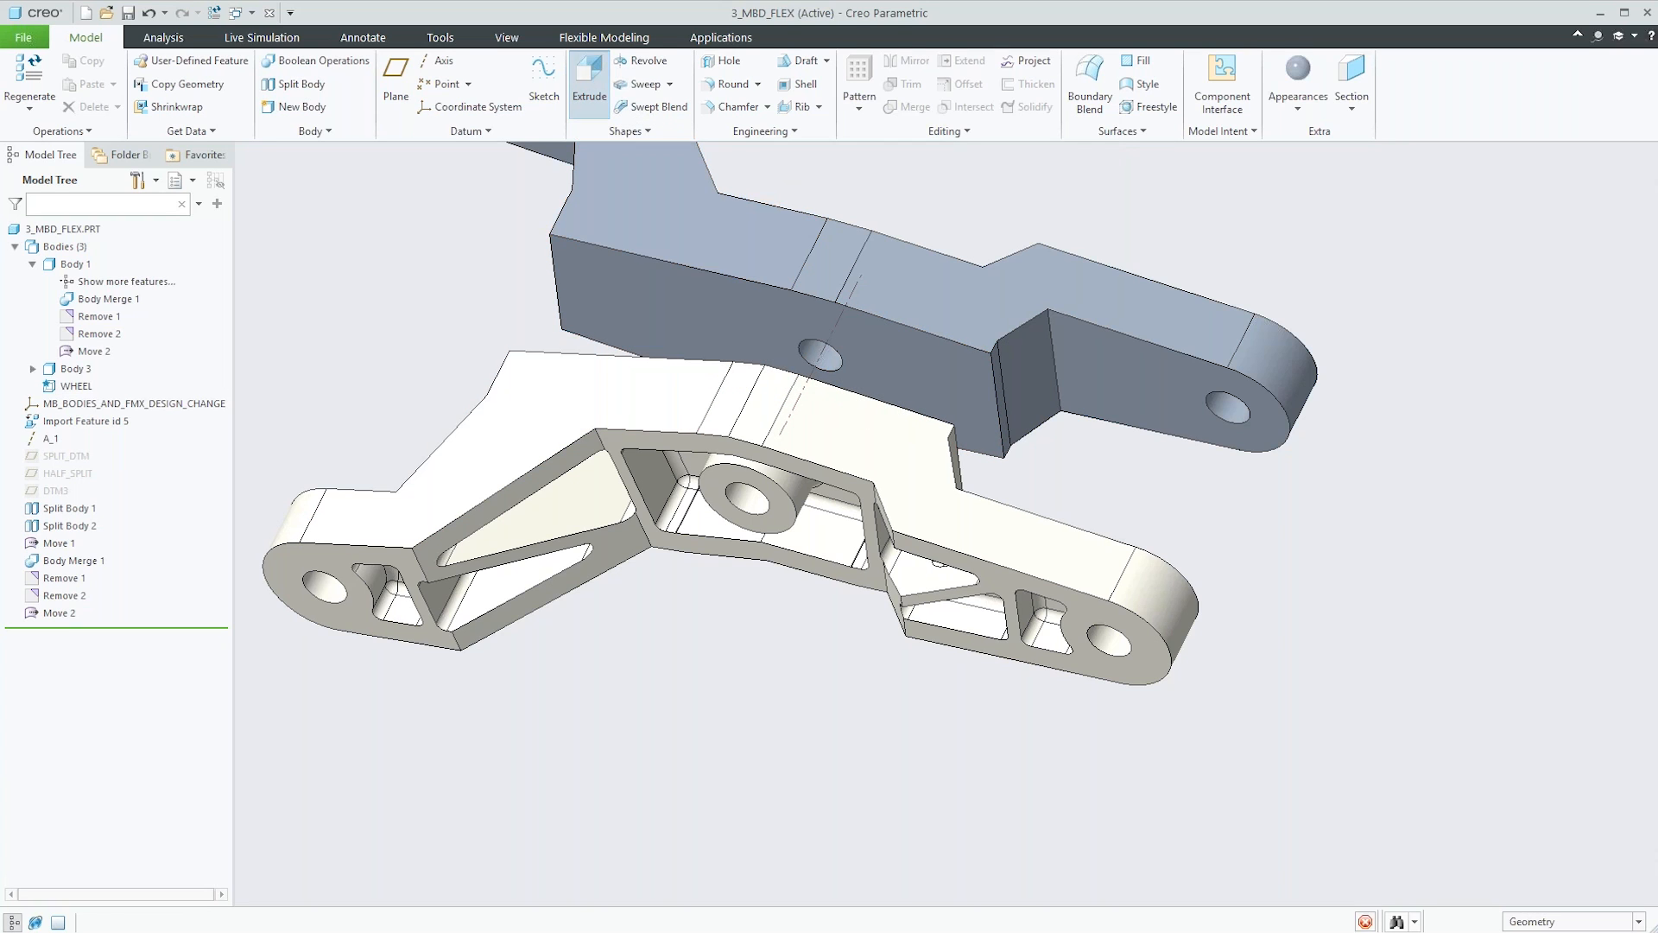
{"action": "left_click", "coordinate": [704, 313]}
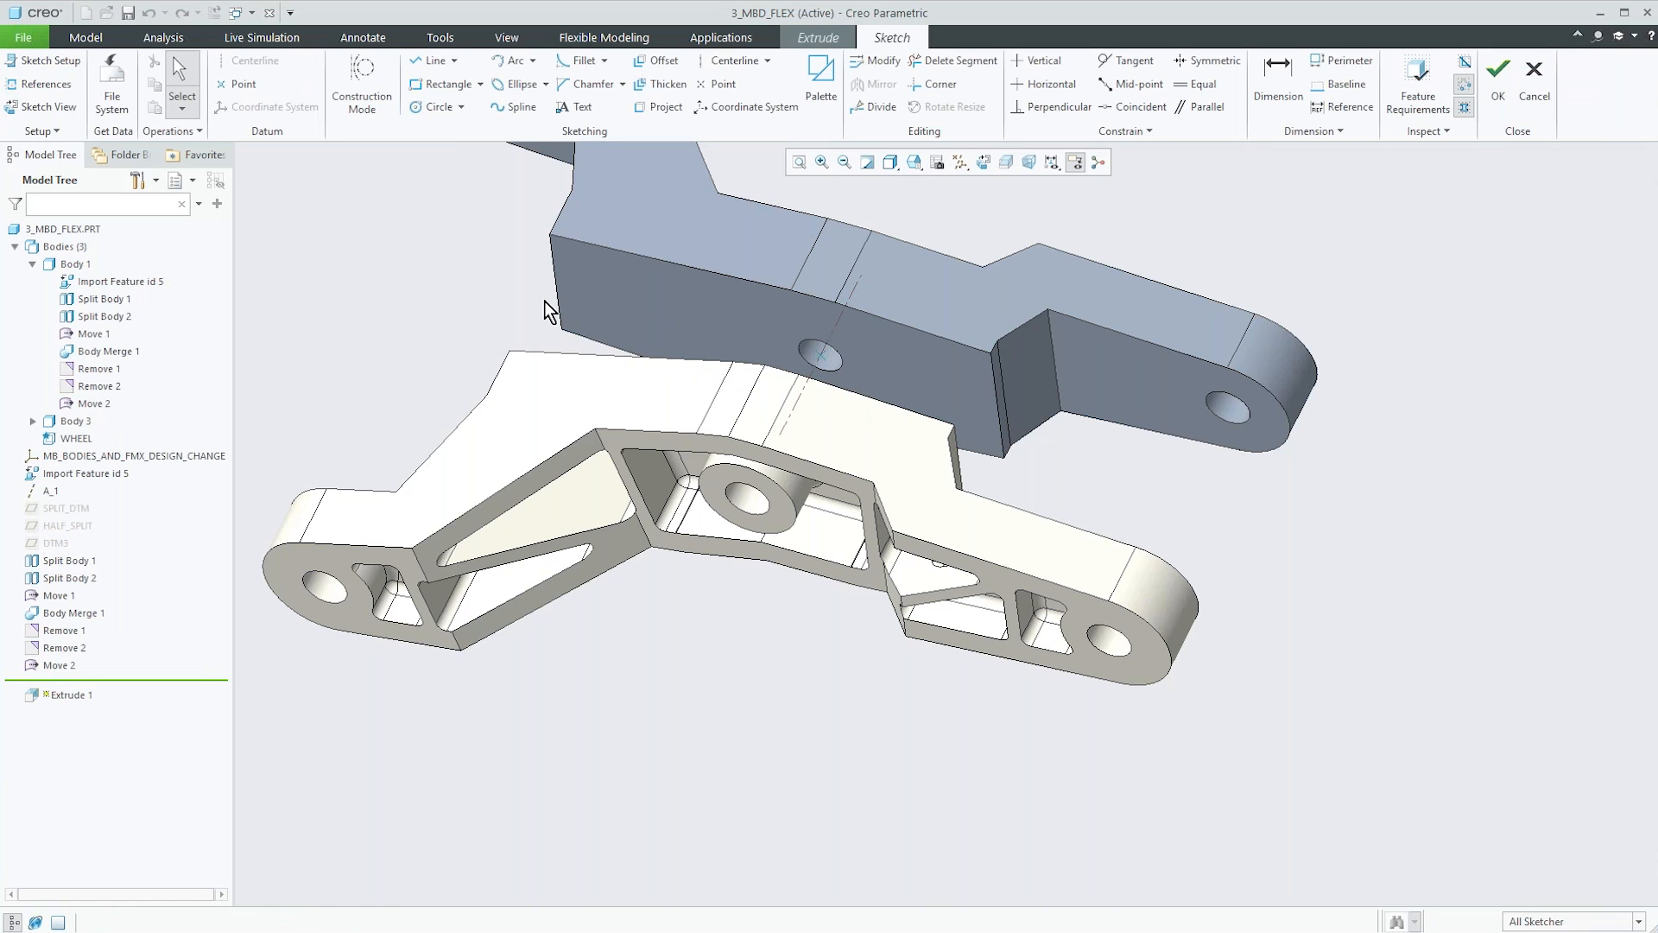
{"action": "right_click", "coordinate": [489, 295]}
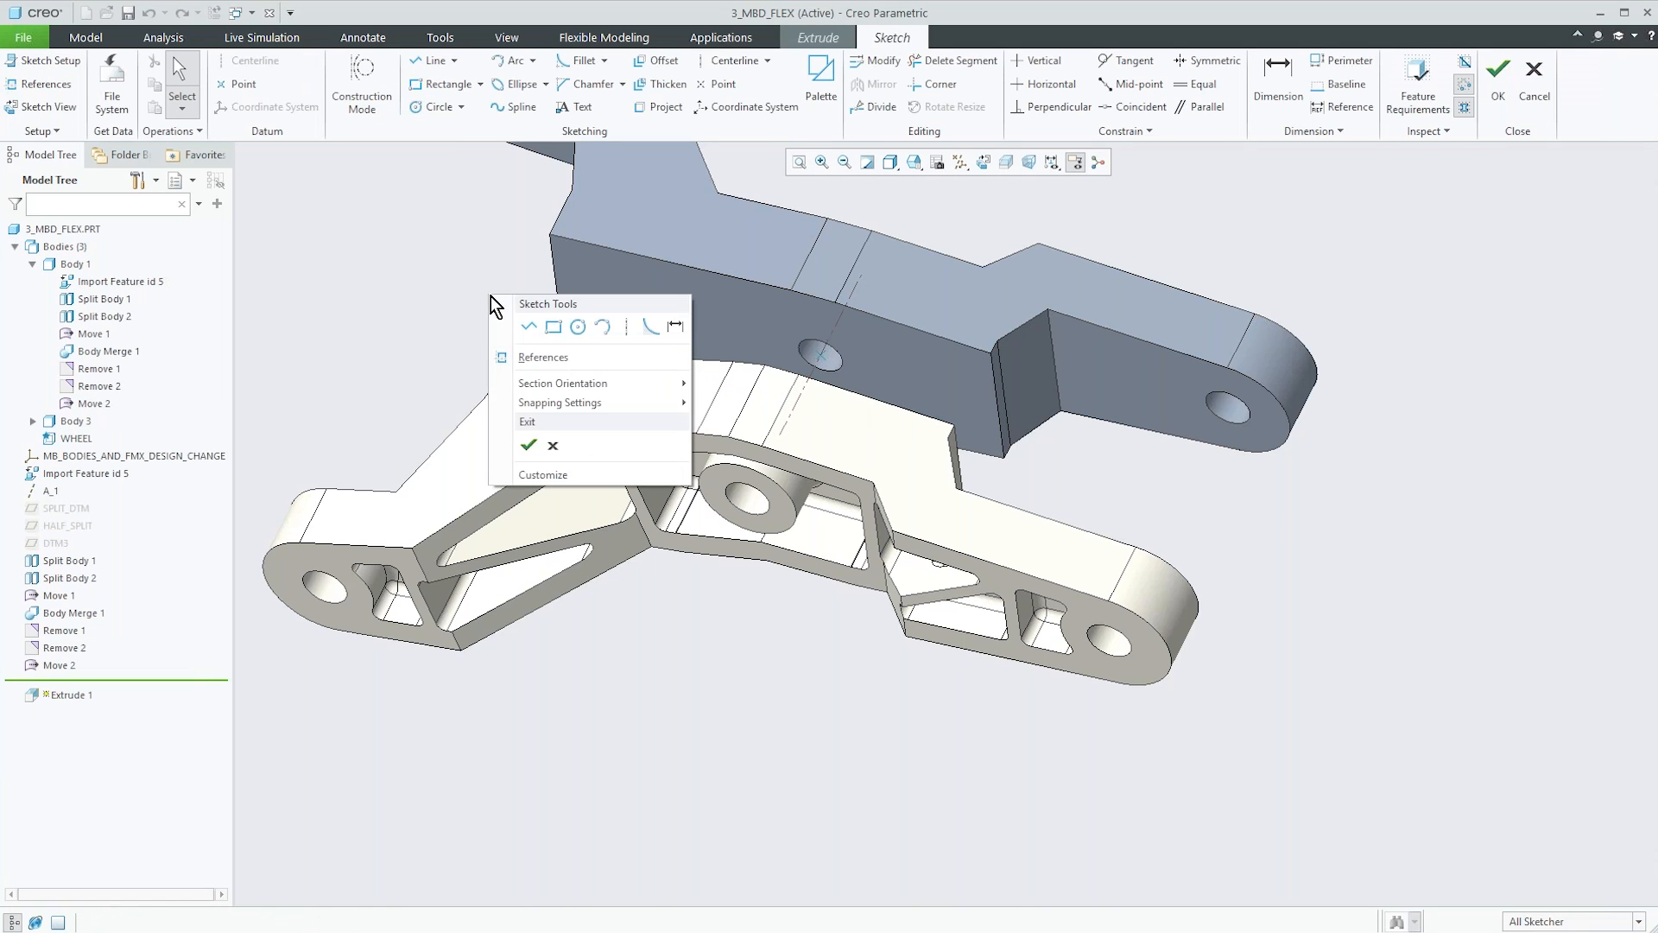
{"action": "left_click", "coordinate": [577, 328]}
{"action": "left_click", "coordinate": [820, 355]}
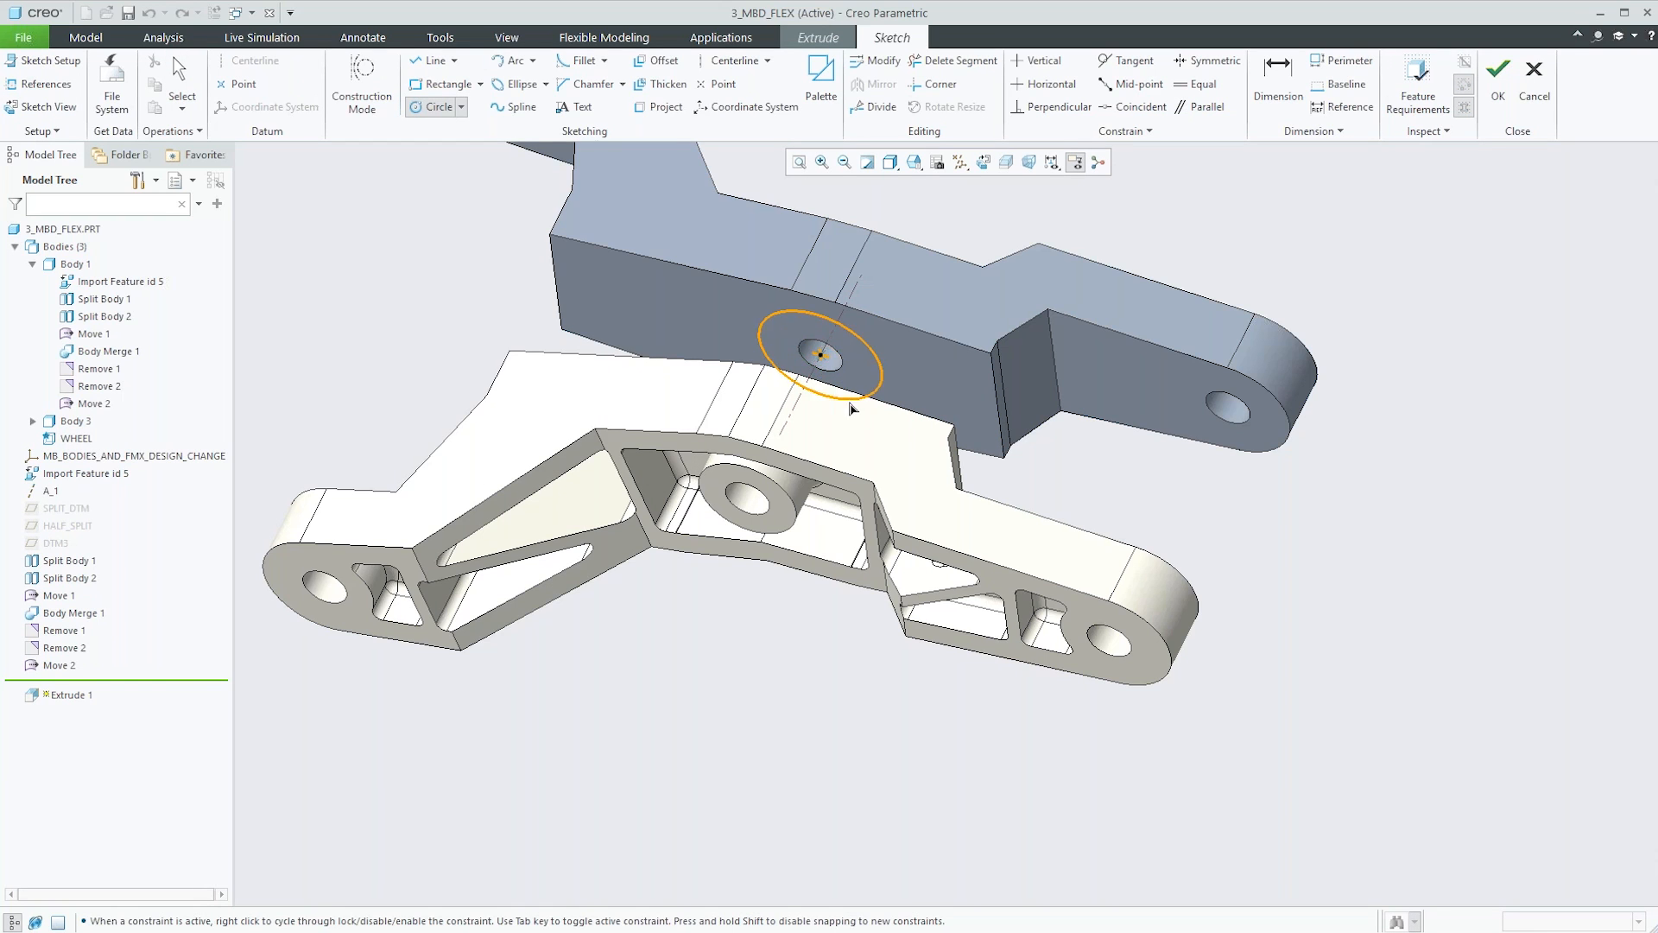
{"action": "left_click", "coordinate": [895, 475]}
{"action": "left_click", "coordinate": [821, 355]}
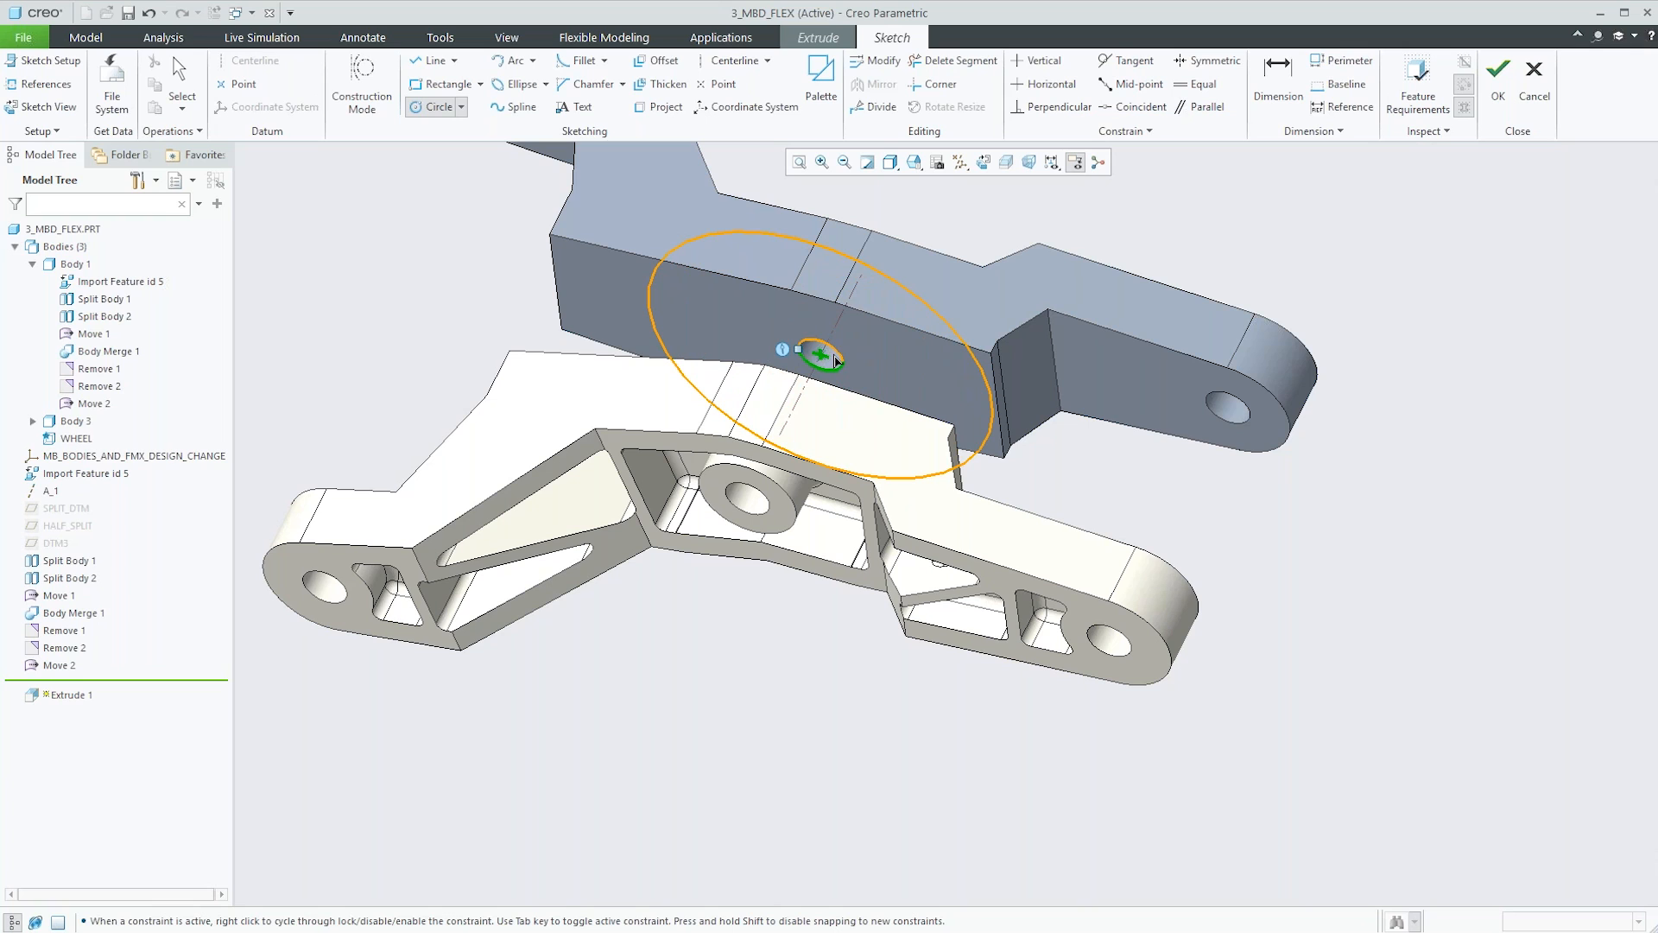
{"action": "left_click", "coordinate": [1499, 82]}
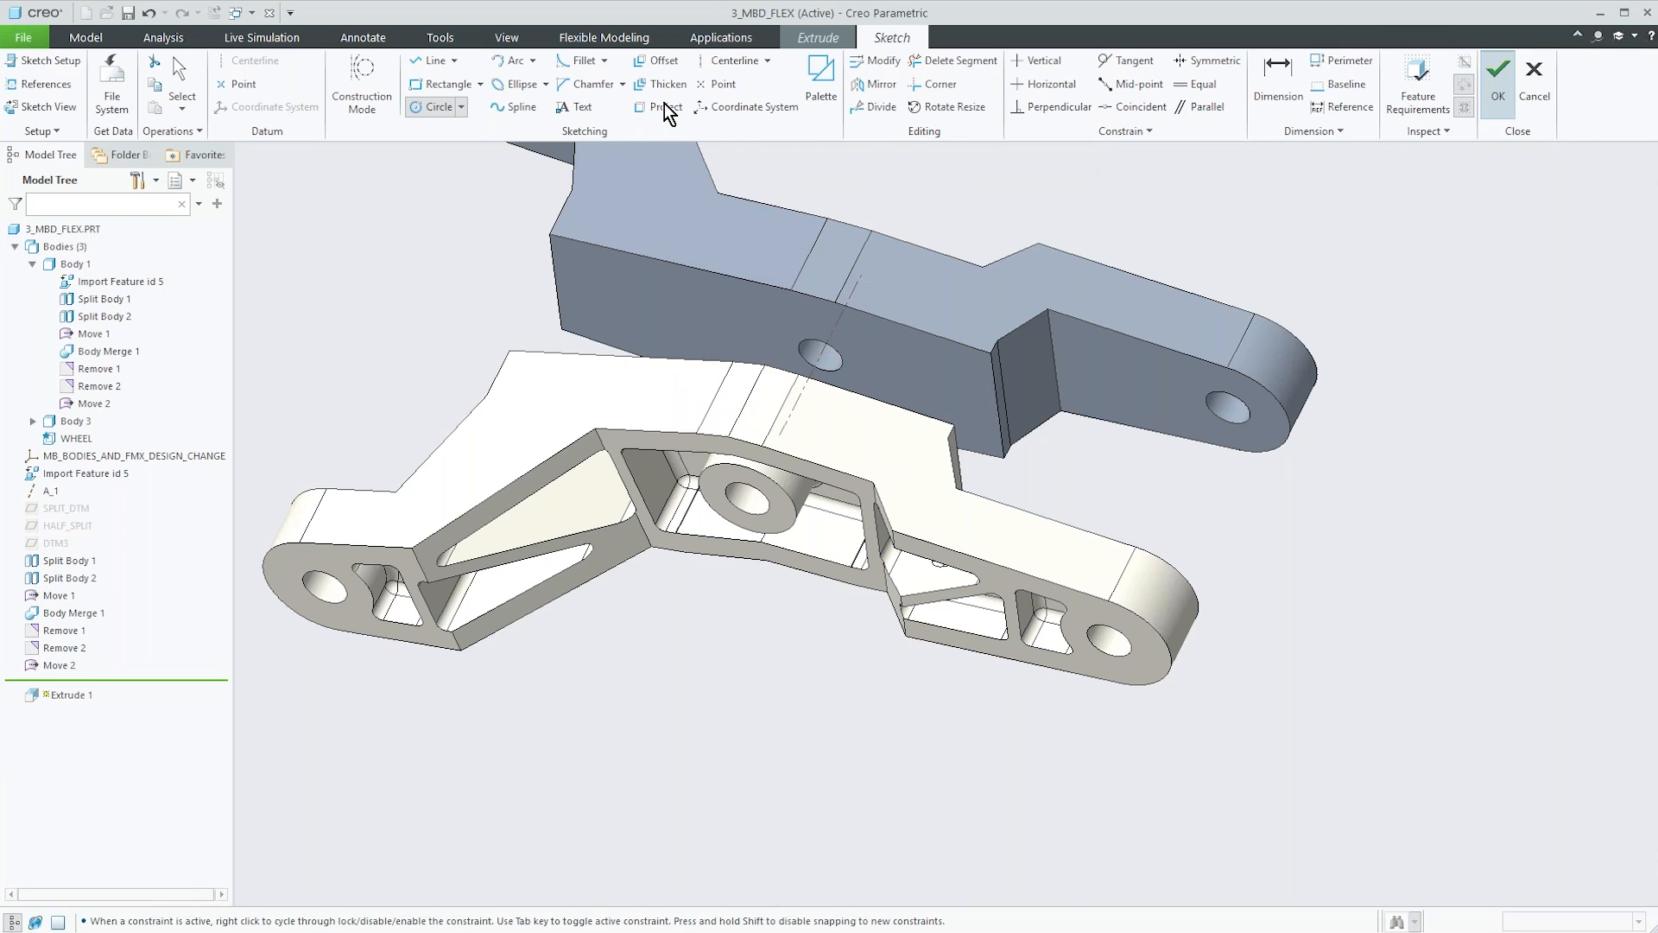
Extrude the ring sketch to a depth of 20 as a solid in the wheel body.
{"action": "left_click", "coordinate": [218, 79]}
{"action": "type", "text": "20"}
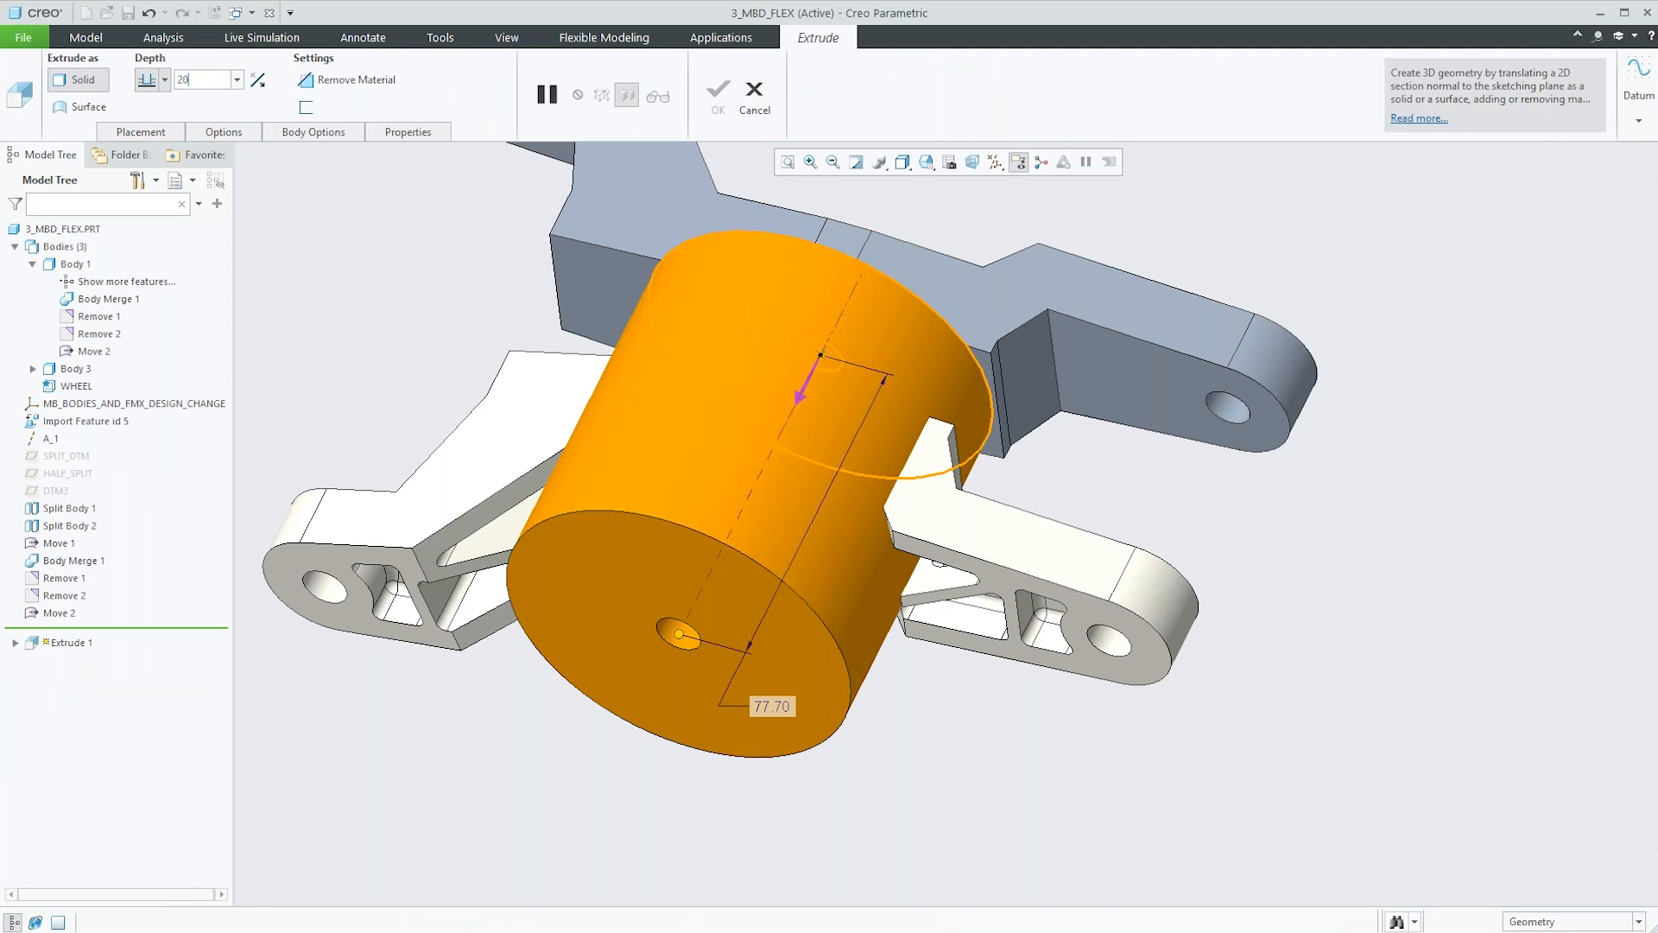
{"action": "key", "text": "Return"}
{"action": "mouse_move", "coordinate": [547, 314]}
{"action": "middle_mouse_down"}
{"action": "mouse_move", "coordinate": [537, 363]}
{"action": "mouse_move", "coordinate": [550, 302]}
{"action": "middle_mouse_up"}
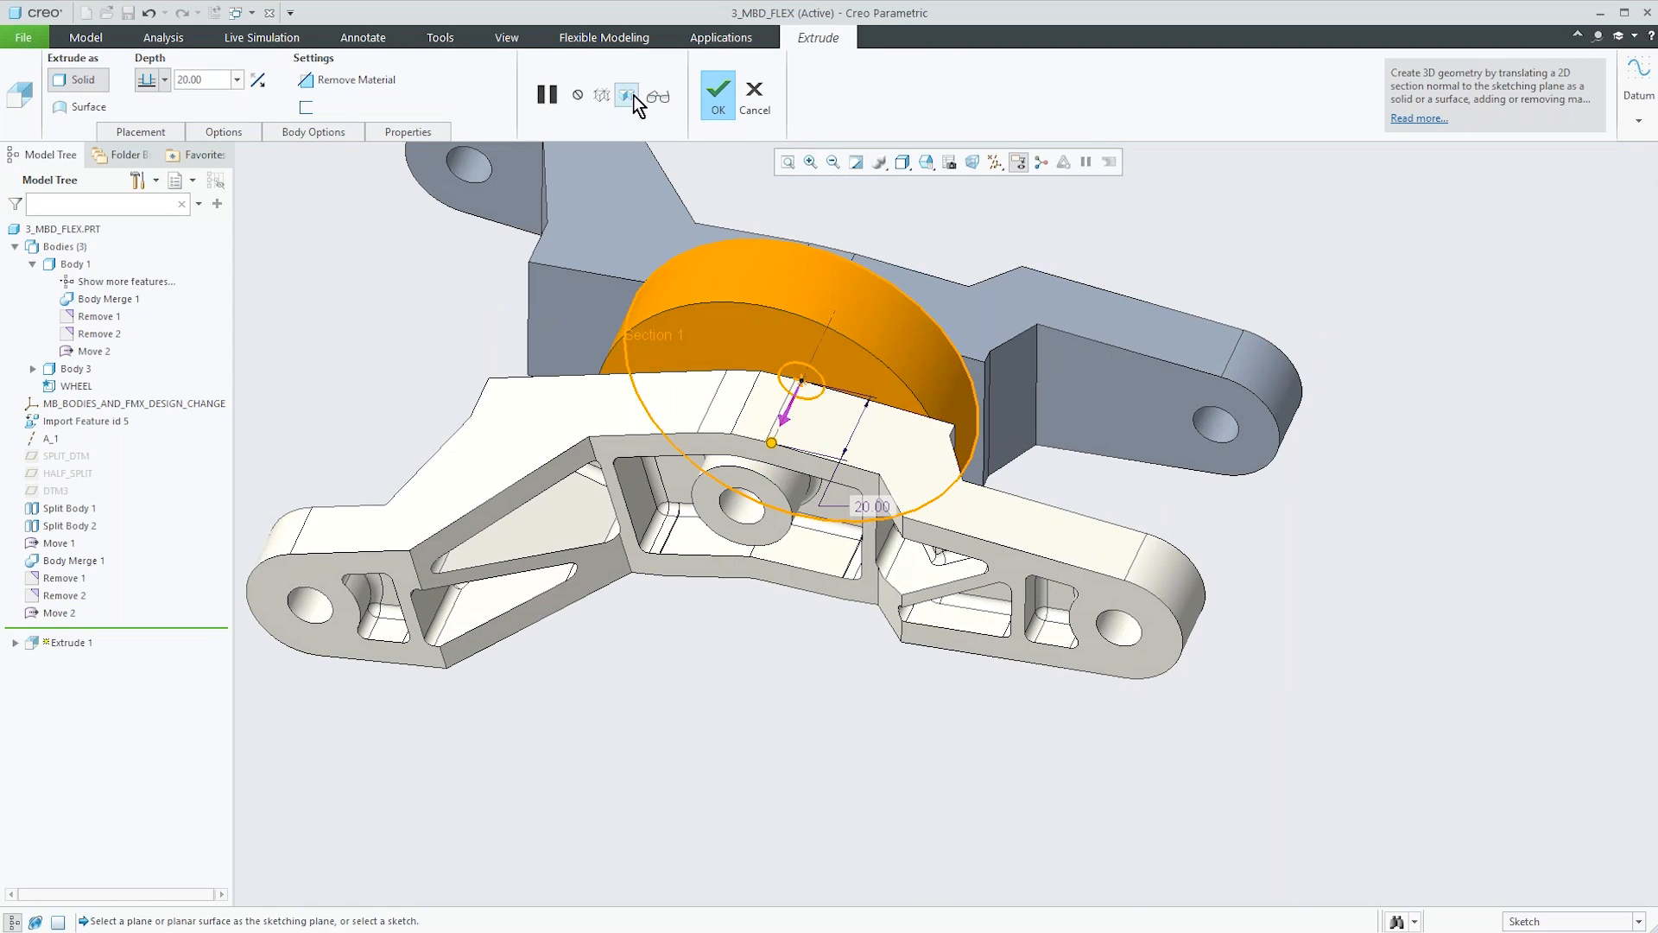
{"action": "left_click", "coordinate": [721, 90]}
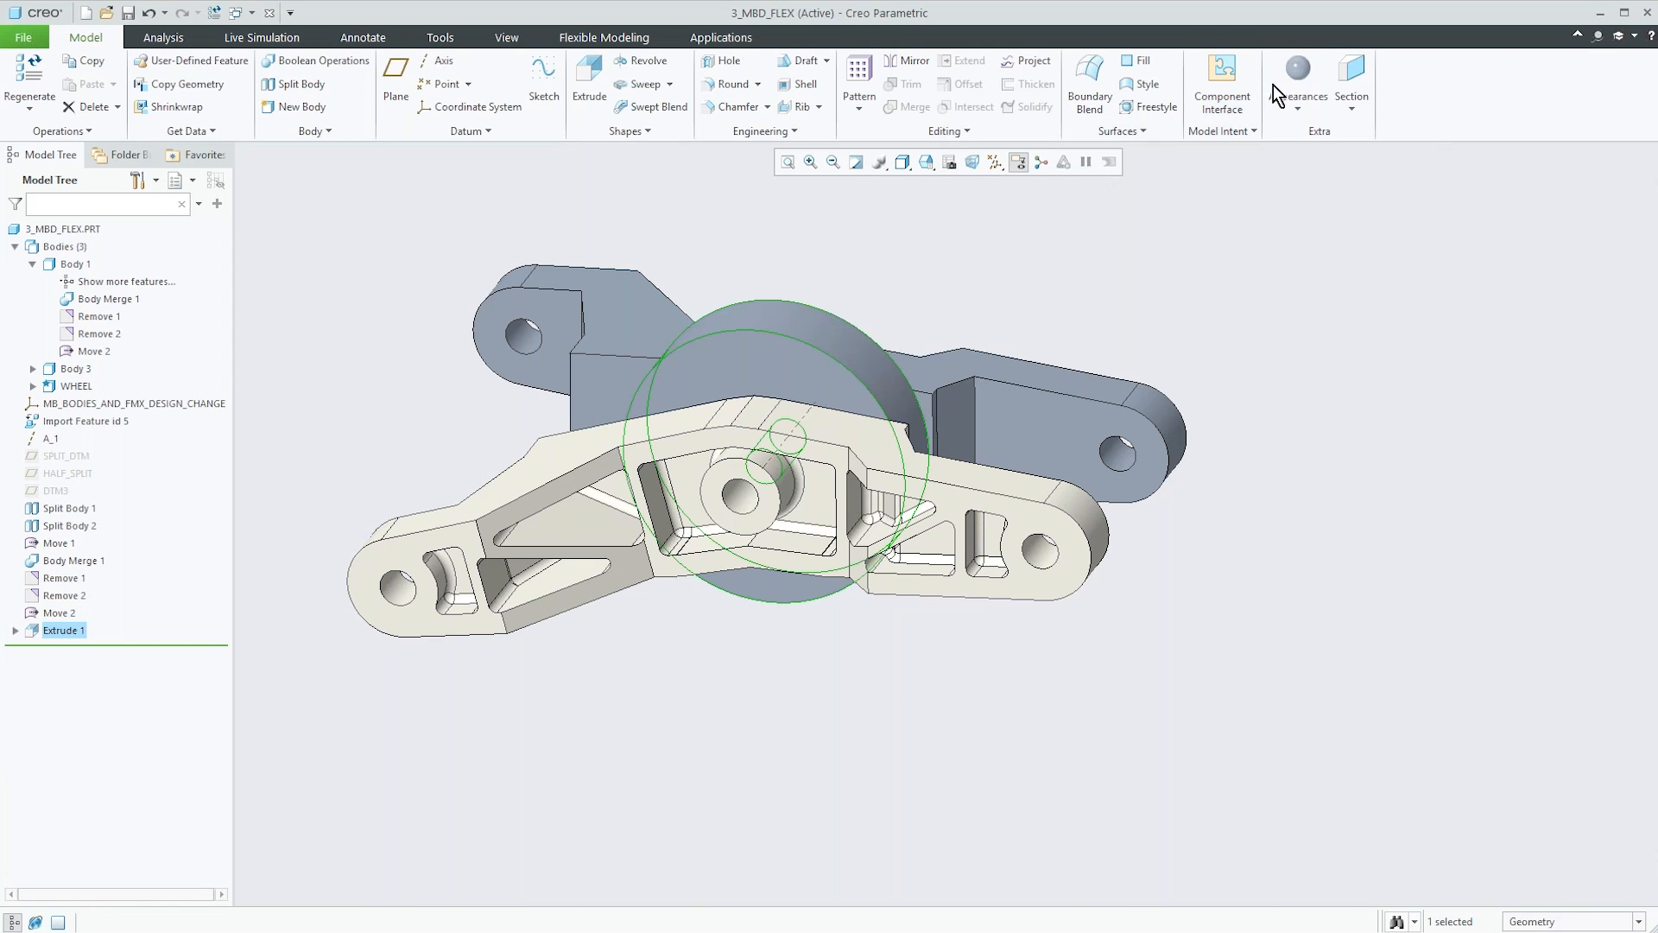
Apply the yellow model appearance to the whole WHEEL body.
{"action": "left_click", "coordinate": [1275, 96]}
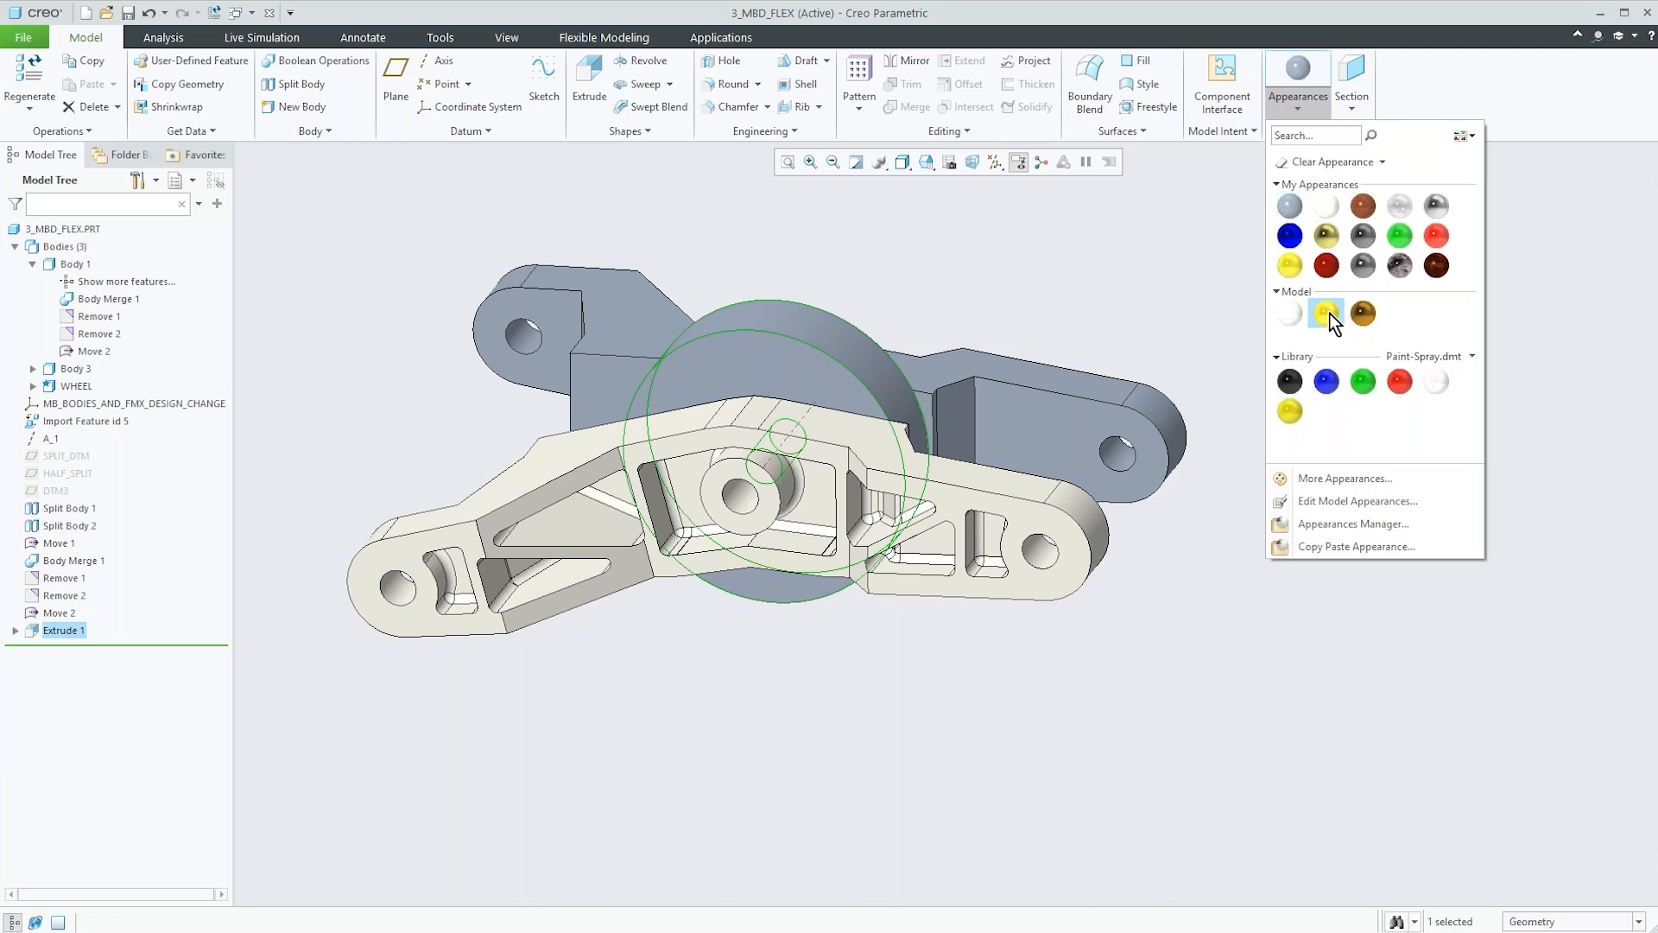
{"action": "left_click", "coordinate": [1329, 312]}
{"action": "left_click", "coordinate": [1288, 97]}
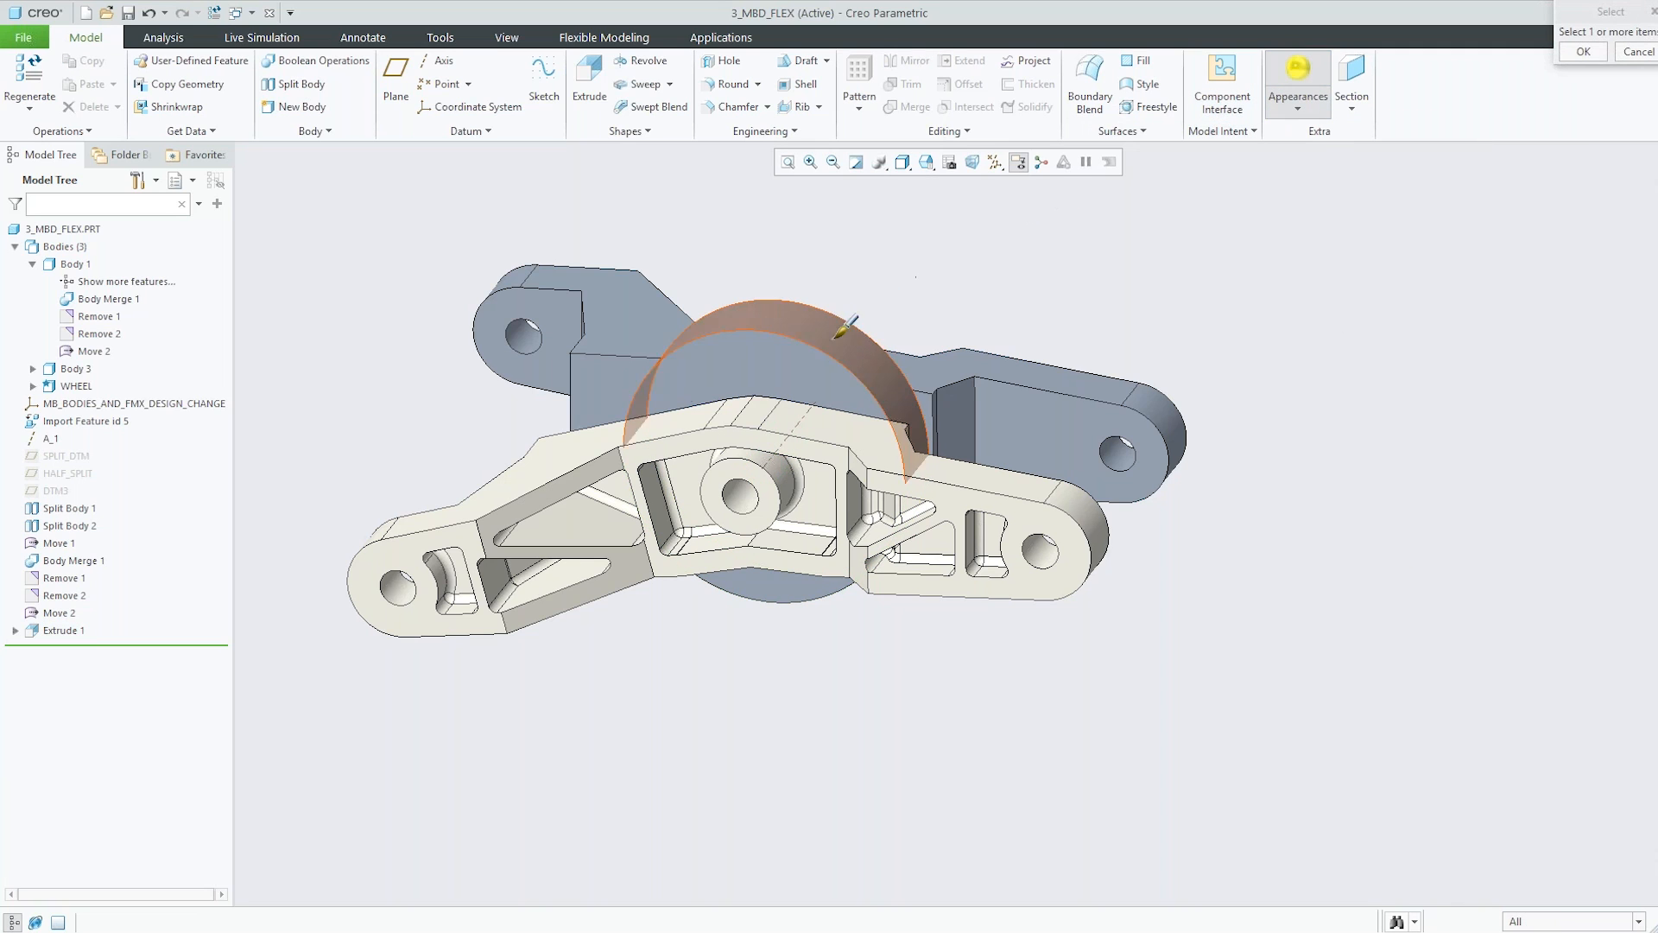
{"action": "left_click", "coordinate": [76, 390]}
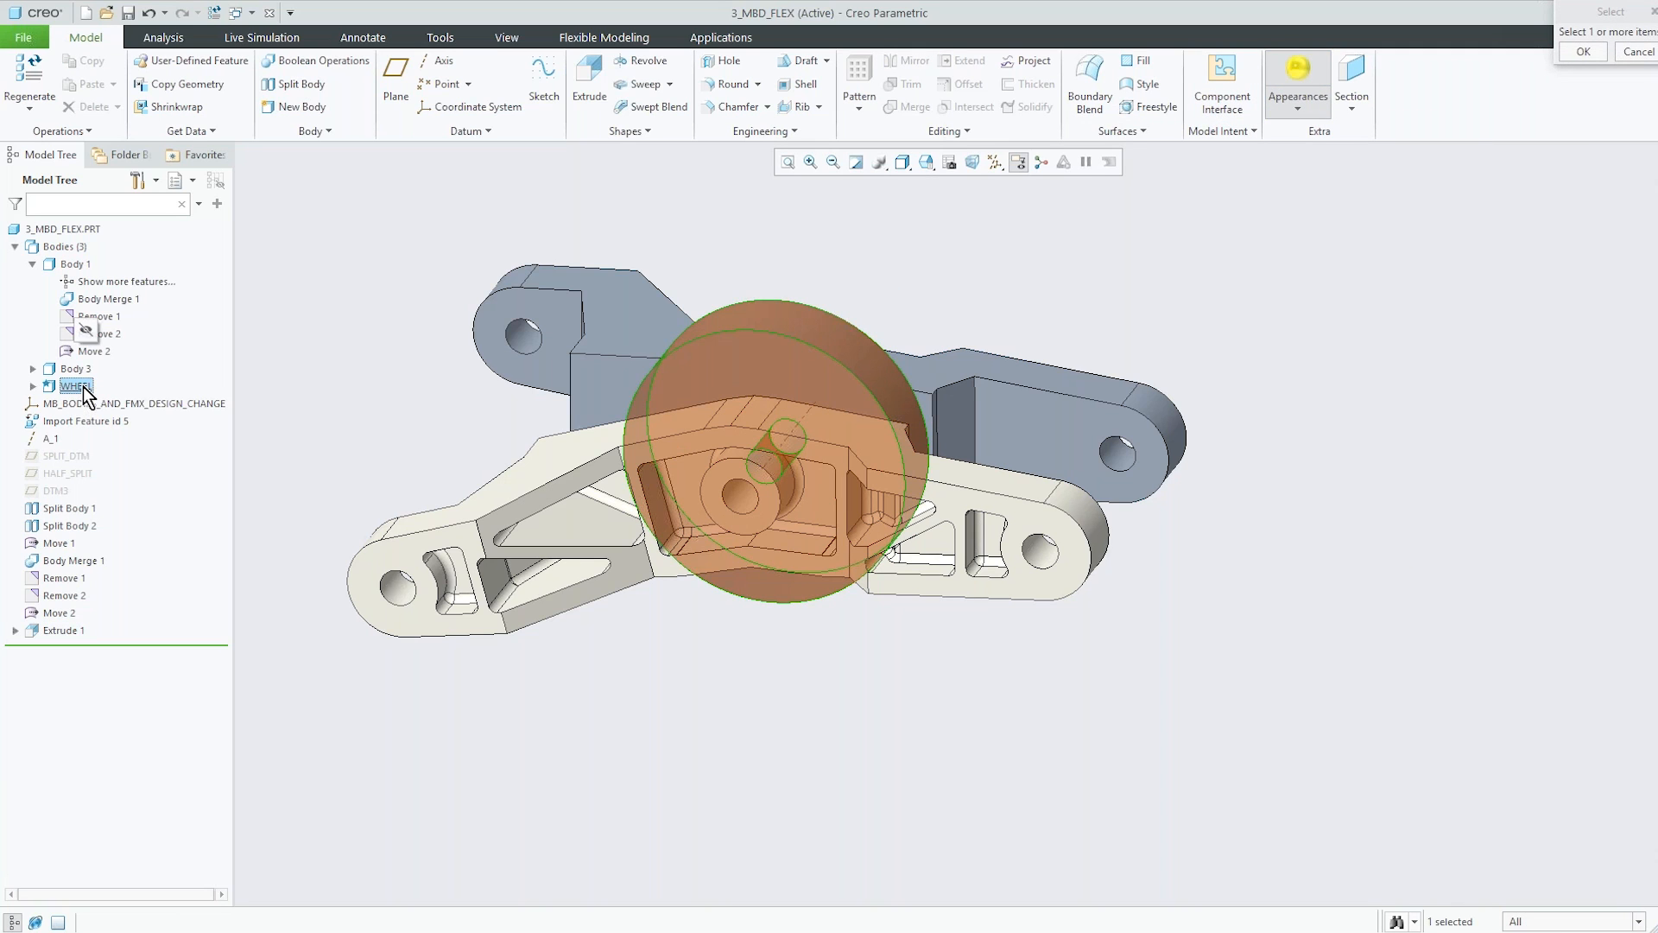
{"action": "middle_click", "coordinate": [276, 325]}
{"action": "middle_click_drag", "start_coordinate": [278, 351], "coordinate": [434, 417]}
{"action": "scroll", "coordinate": [427, 347], "scroll_direction": "up", "scroll_amount": 3}
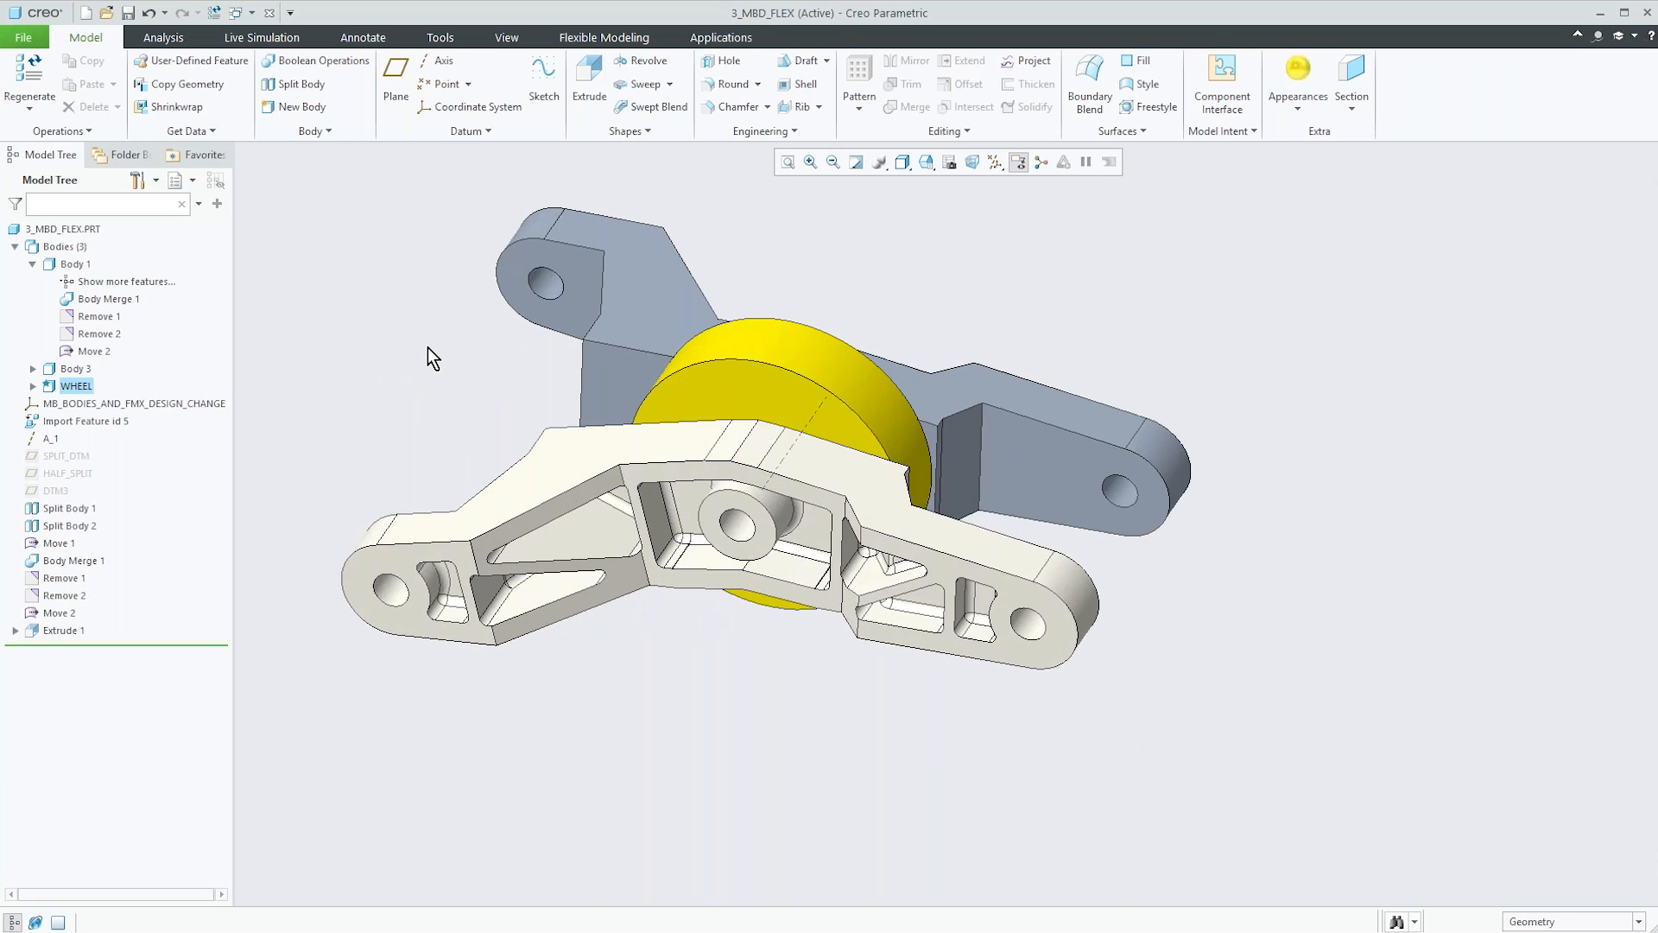
{"action": "mouse_move", "coordinate": [695, 318]}
{"action": "middle_mouse_down"}
{"action": "mouse_move", "coordinate": [667, 338]}
{"action": "mouse_move", "coordinate": [665, 320]}
{"action": "middle_mouse_up"}
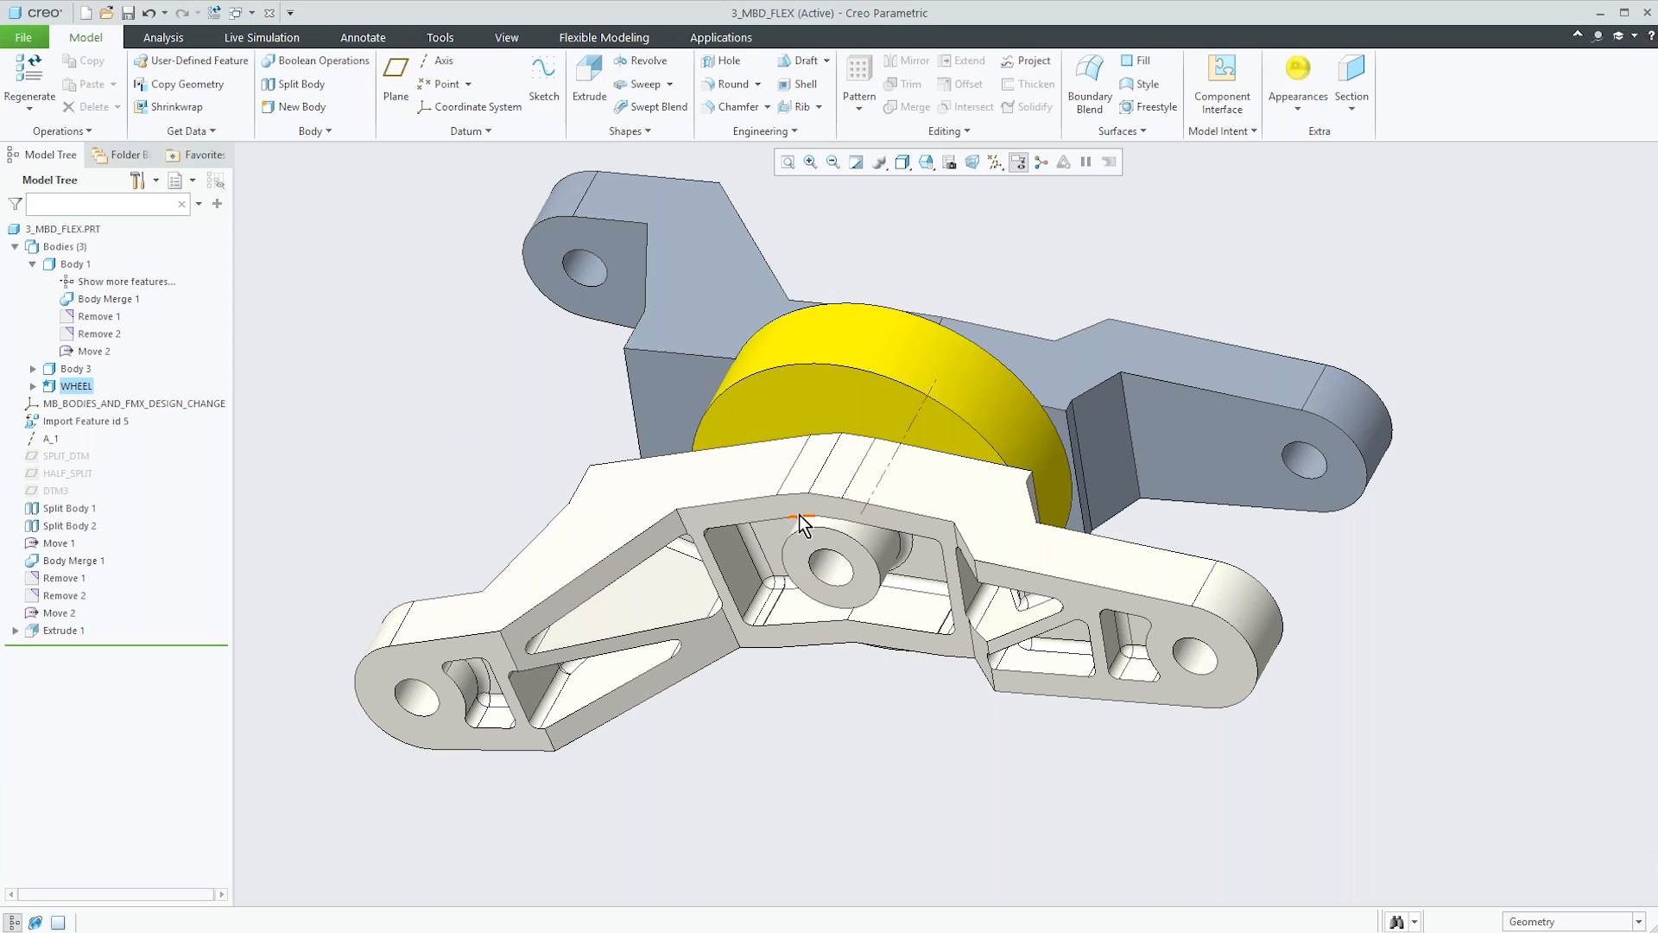
{"action": "mouse_move", "coordinate": [782, 504]}
{"action": "middle_mouse_down"}
{"action": "mouse_move", "coordinate": [719, 562]}
{"action": "mouse_move", "coordinate": [788, 496]}
{"action": "middle_mouse_up"}
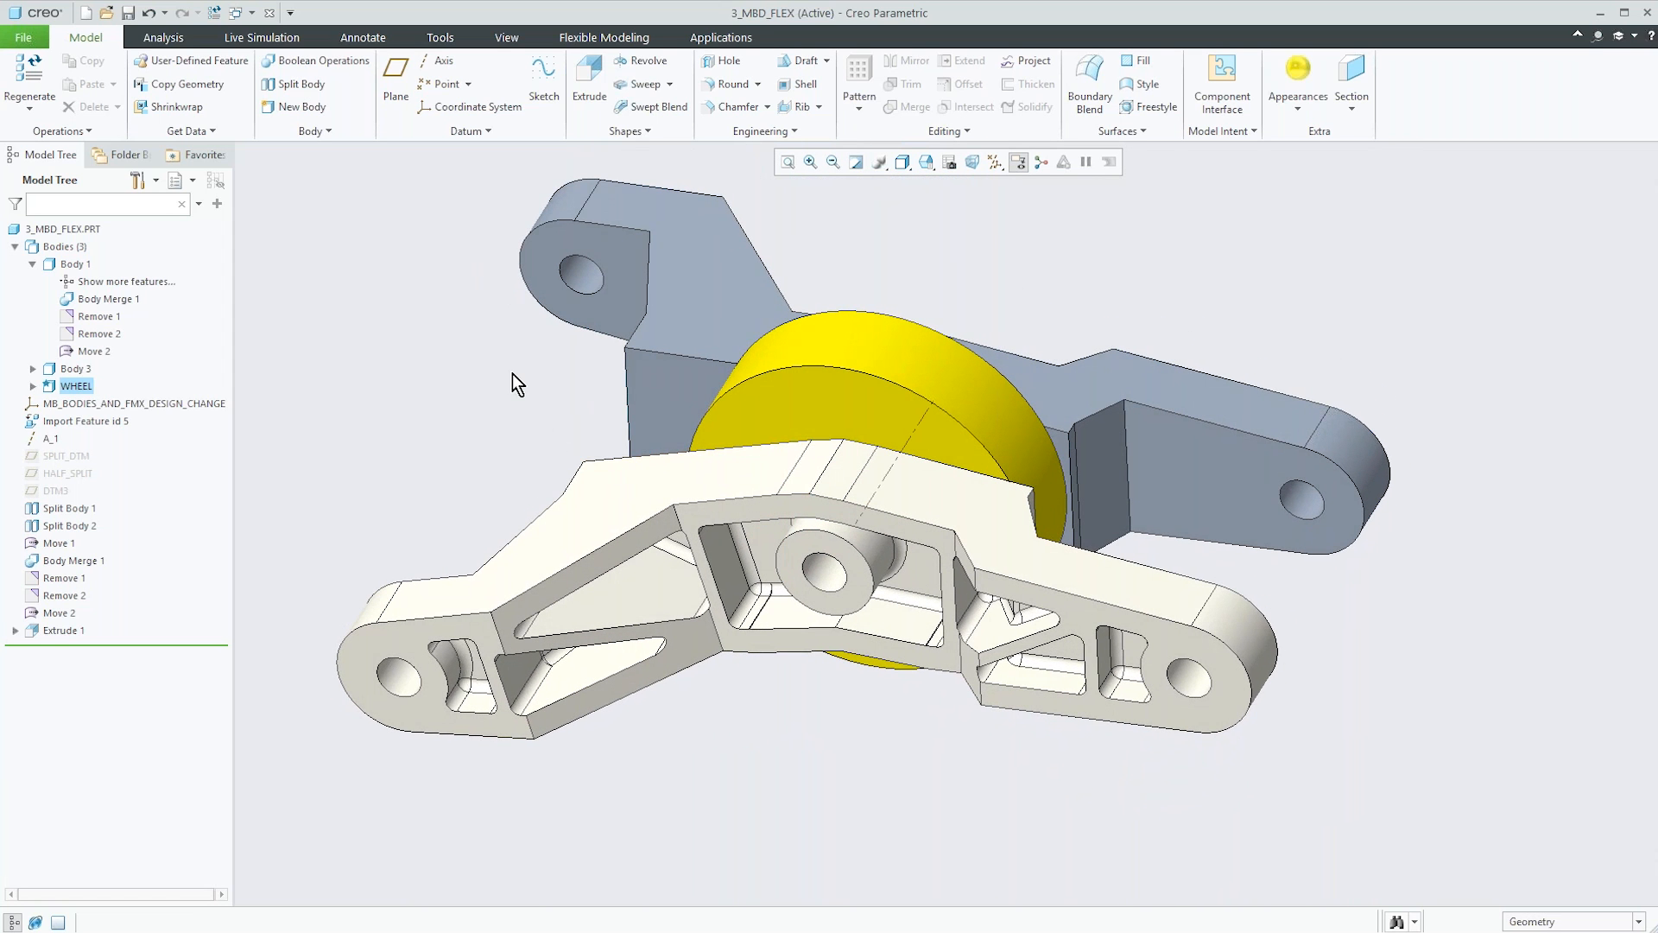
{"action": "scroll", "coordinate": [682, 629], "scroll_direction": "down", "scroll_amount": 3}
{"action": "scroll", "coordinate": [683, 629], "scroll_direction": "down", "scroll_amount": 1}
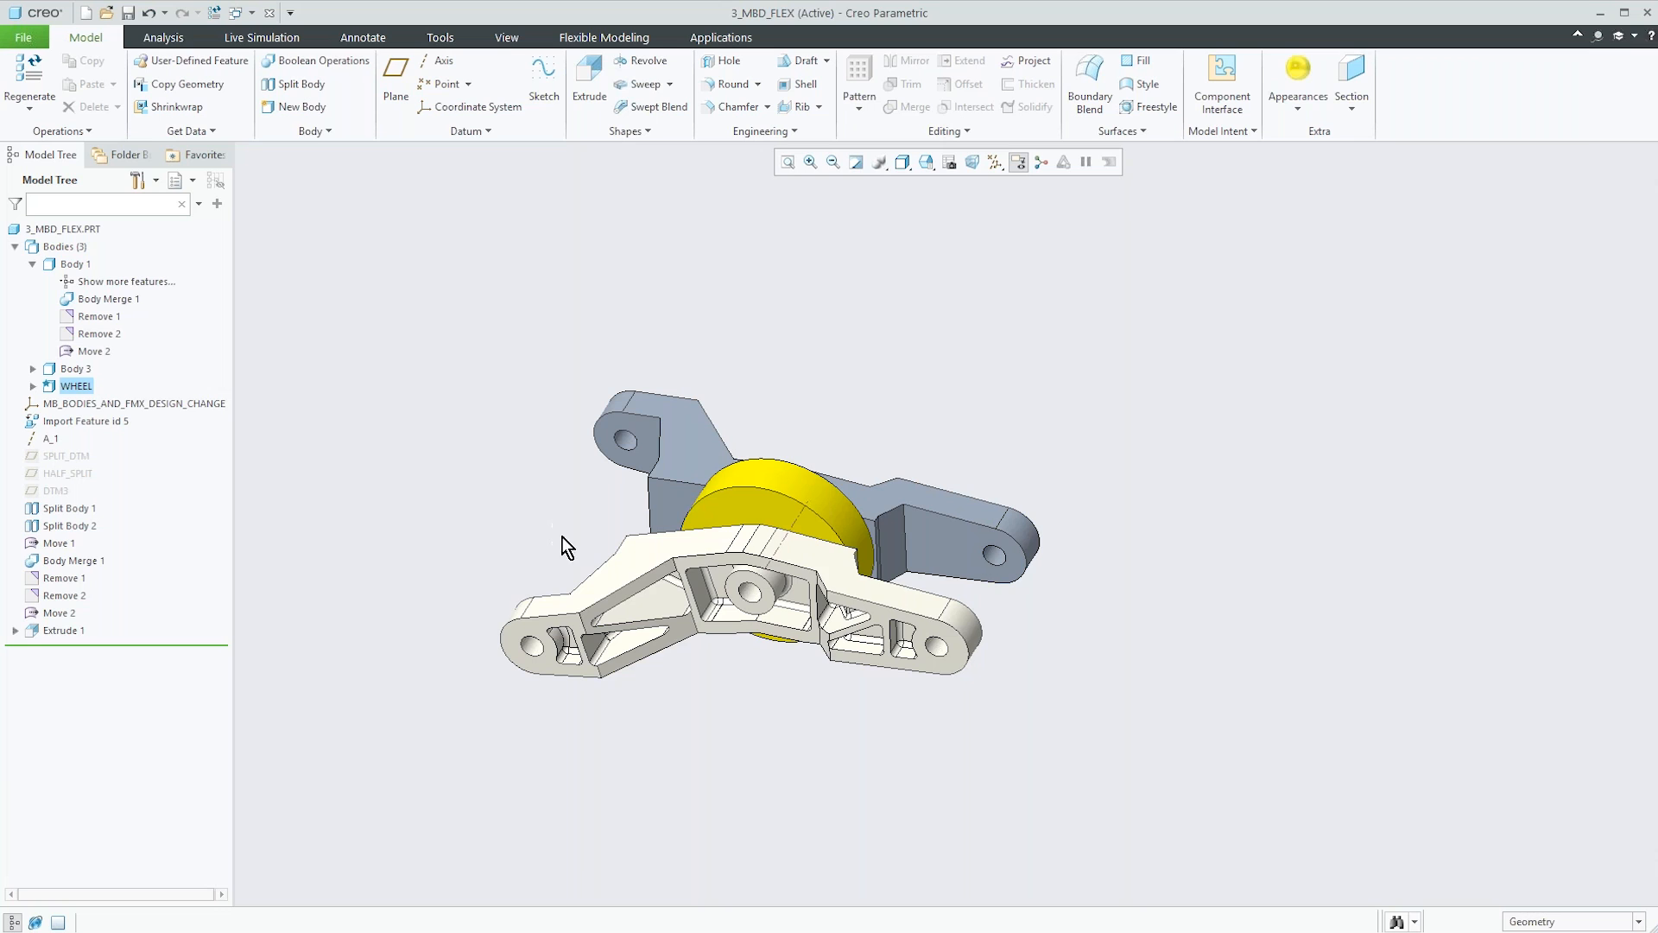
{"action": "scroll", "coordinate": [710, 655], "scroll_direction": "up", "scroll_amount": 1}
{"action": "scroll", "coordinate": [710, 654], "scroll_direction": "up", "scroll_amount": 1}
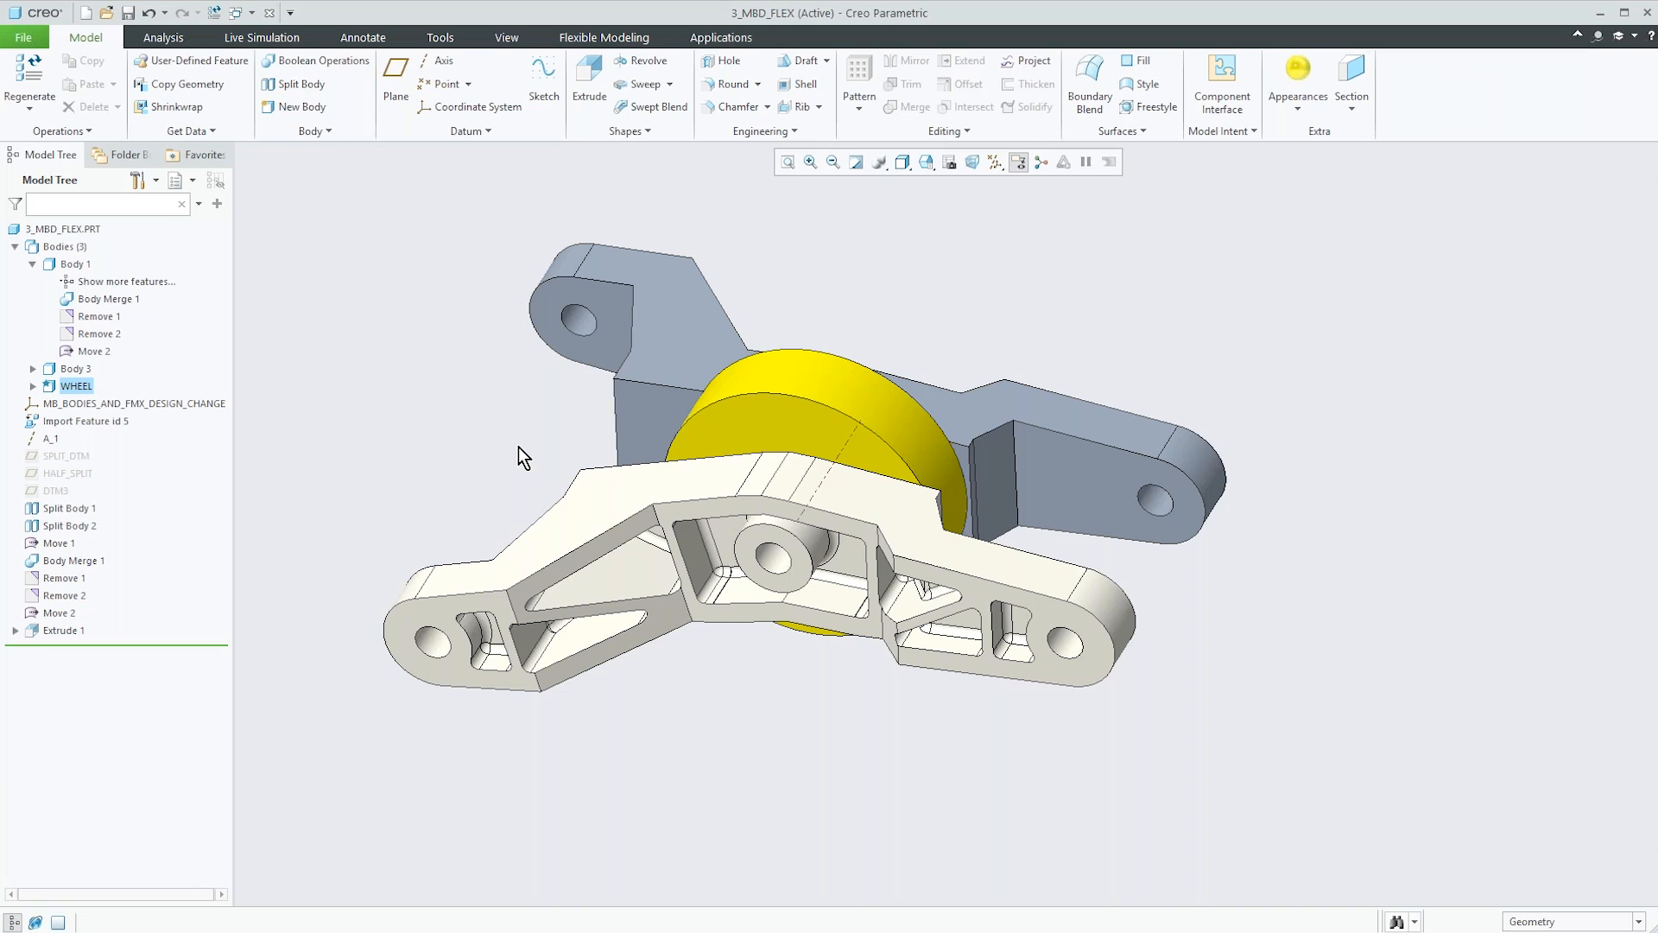
{"action": "middle_click_drag", "start_coordinate": [525, 472], "coordinate": [529, 462]}
{"action": "scroll", "coordinate": [407, 441], "scroll_direction": "up", "scroll_amount": 2}
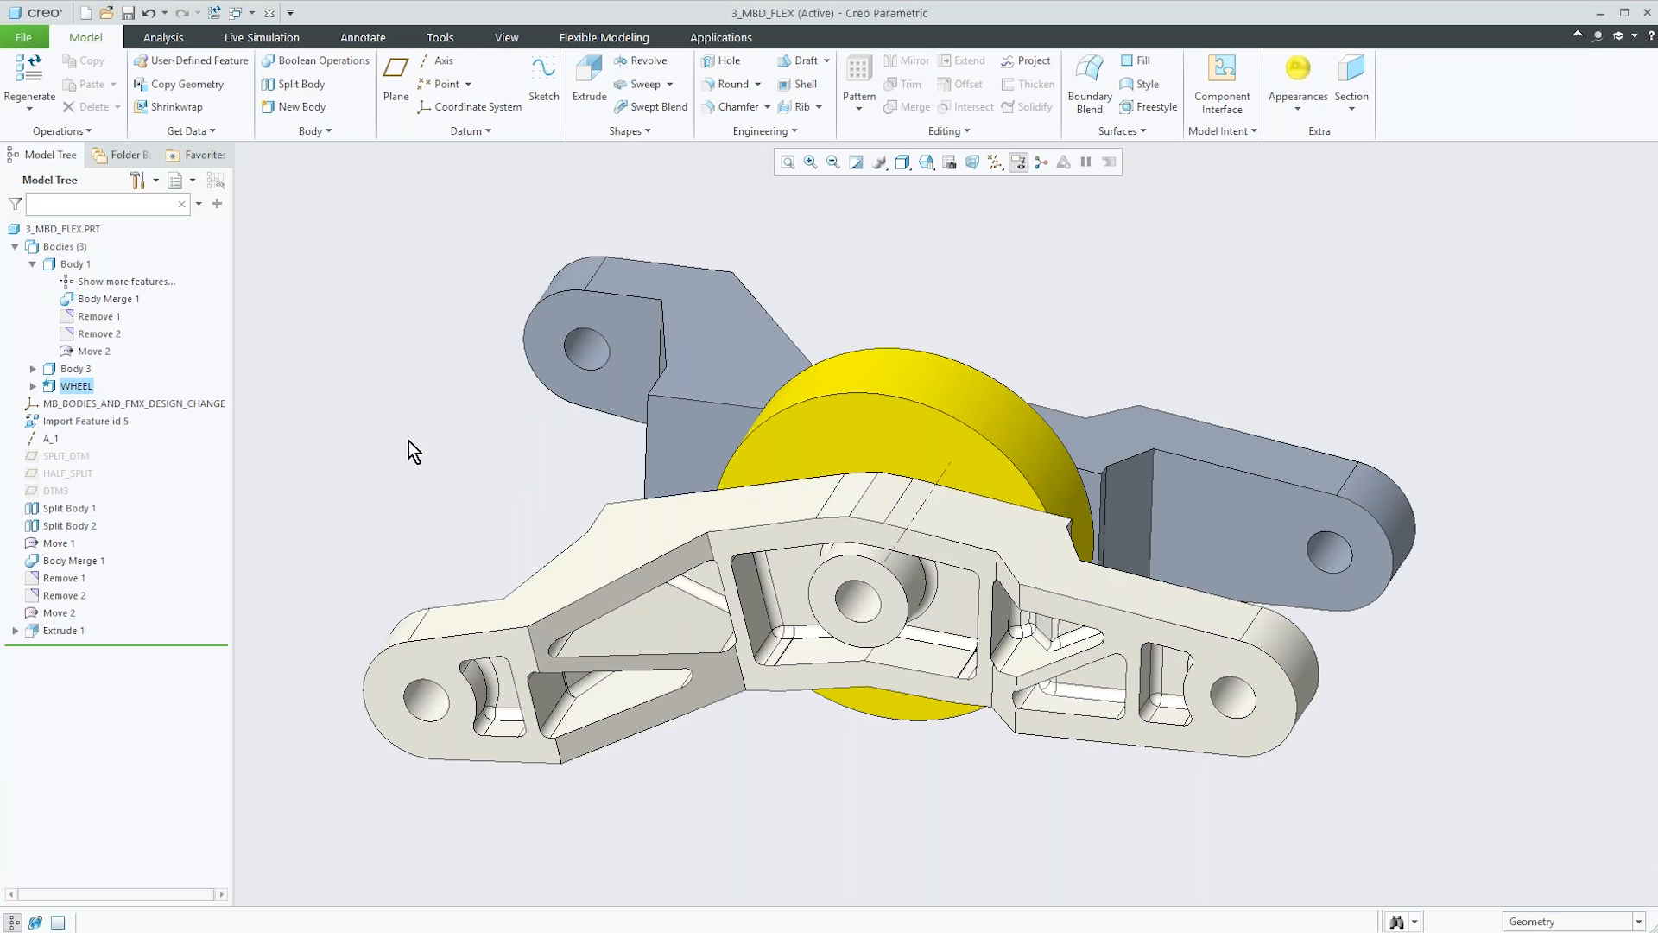
Switch to the PowerPoint presentation and advance past the Multibody use cases and capabilities slide.
{"action": "mouse_move", "coordinate": [966, 929]}
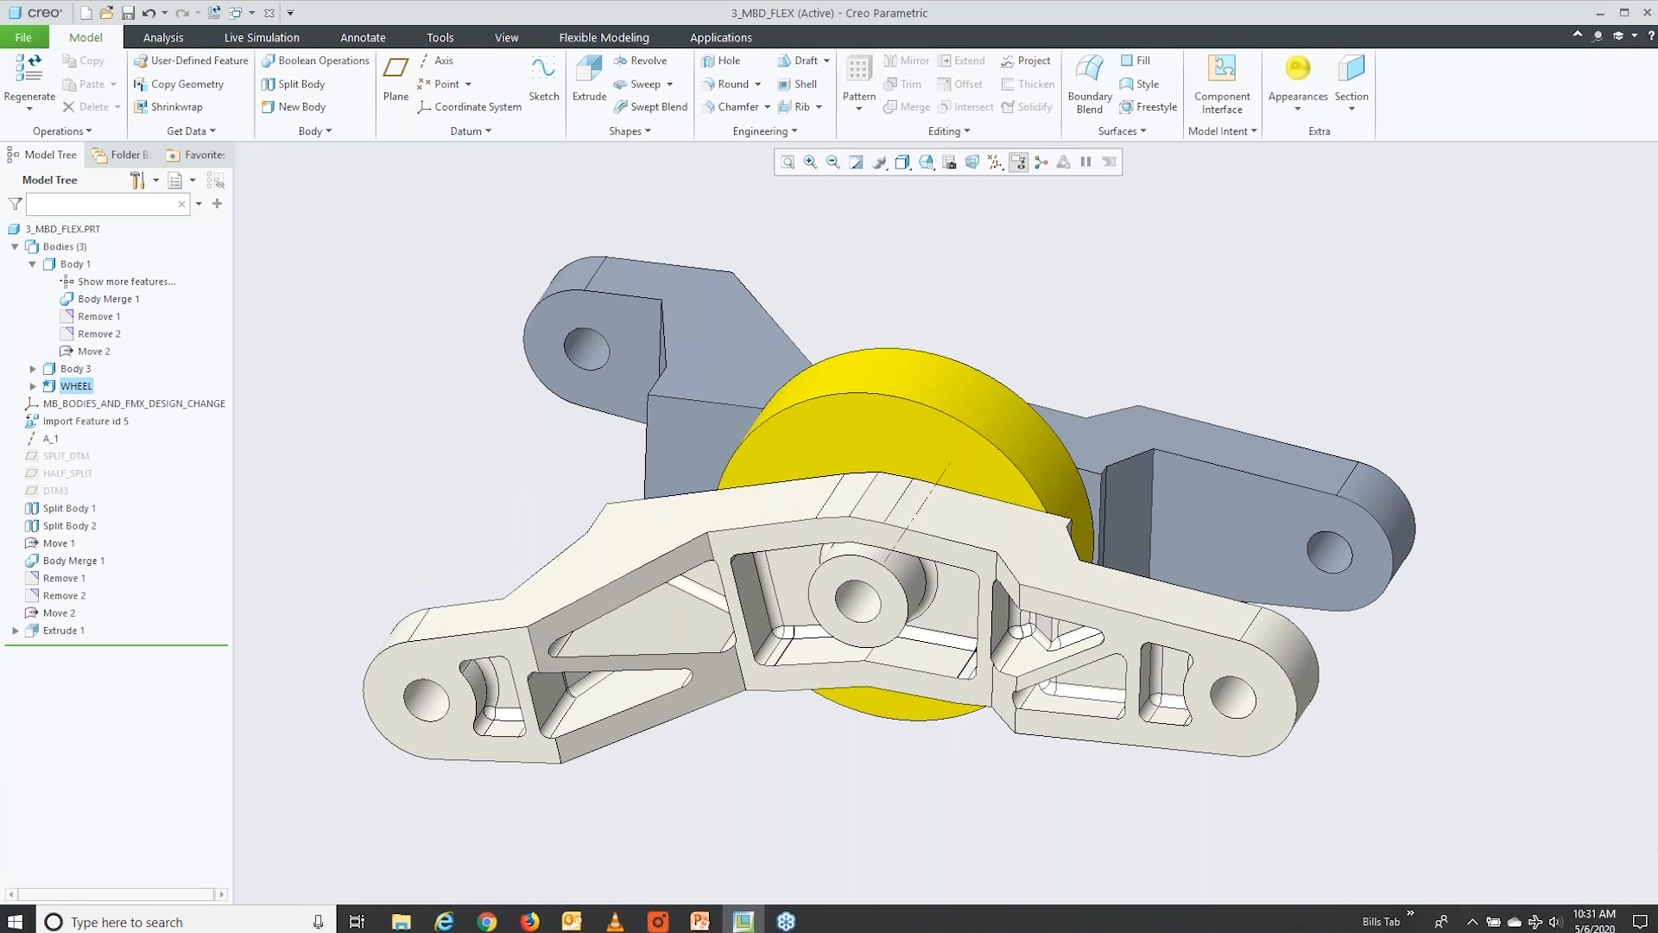
{"action": "left_click", "coordinate": [699, 921]}
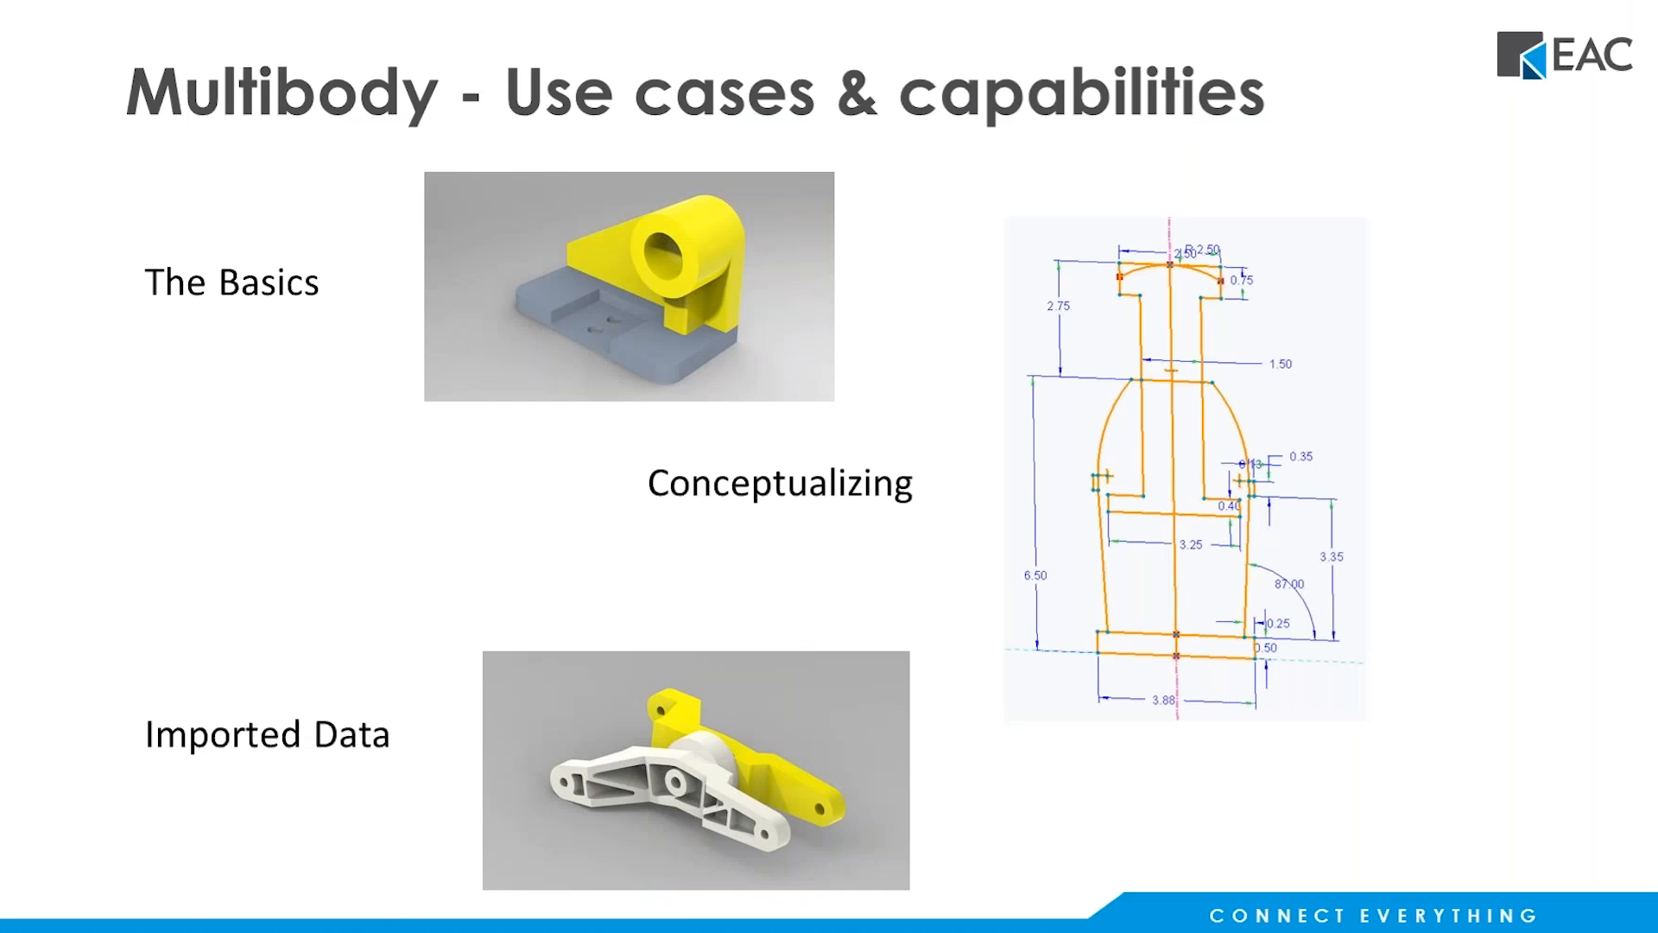
{"action": "left_click", "coordinate": [808, 623]}
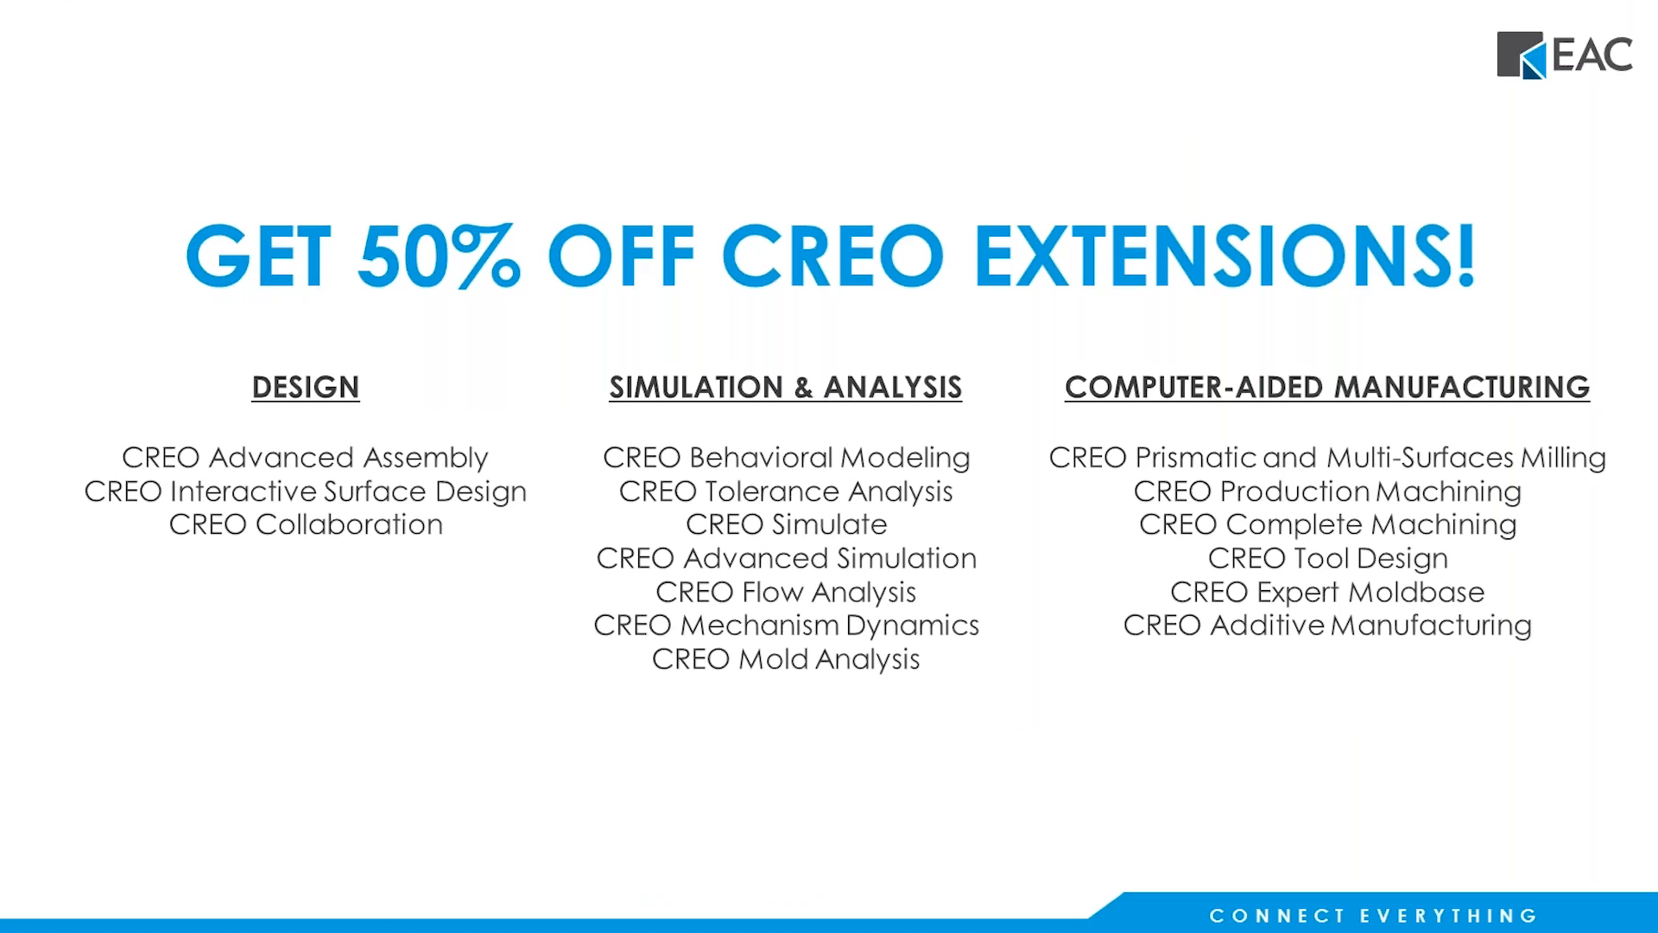
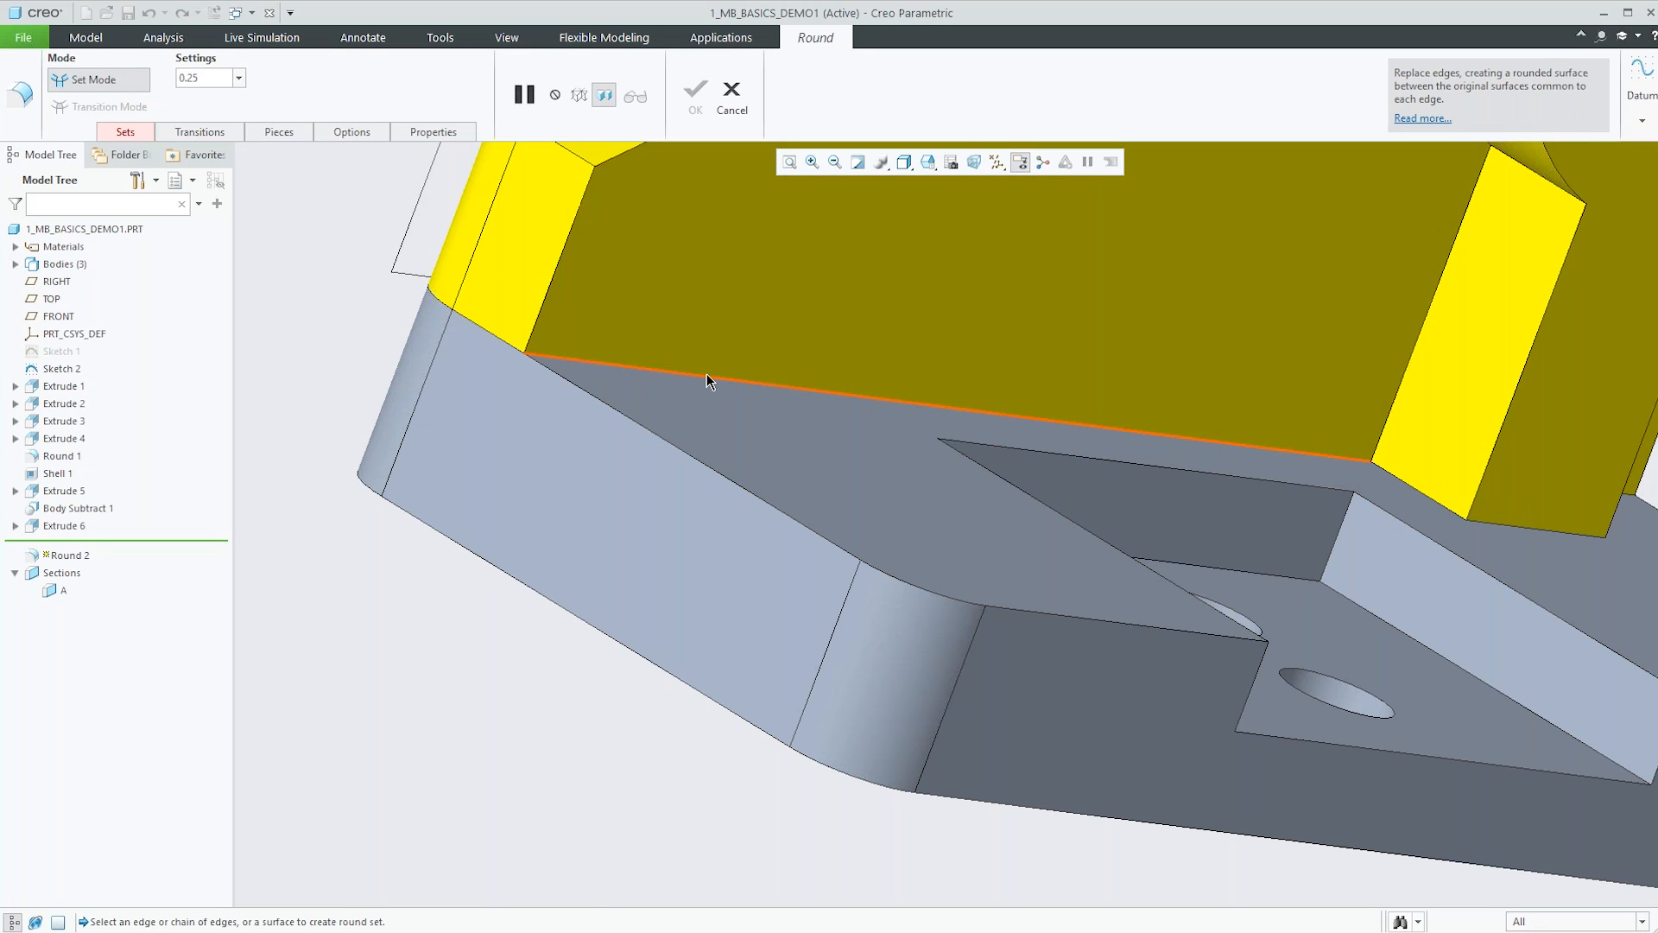
Round the long edge where the yellow rib's side face meets the grey base with a 1.50 radius.
{"action": "left_click", "coordinate": [706, 381]}
{"action": "middle_click_drag", "start_coordinate": [707, 381], "coordinate": [626, 448]}
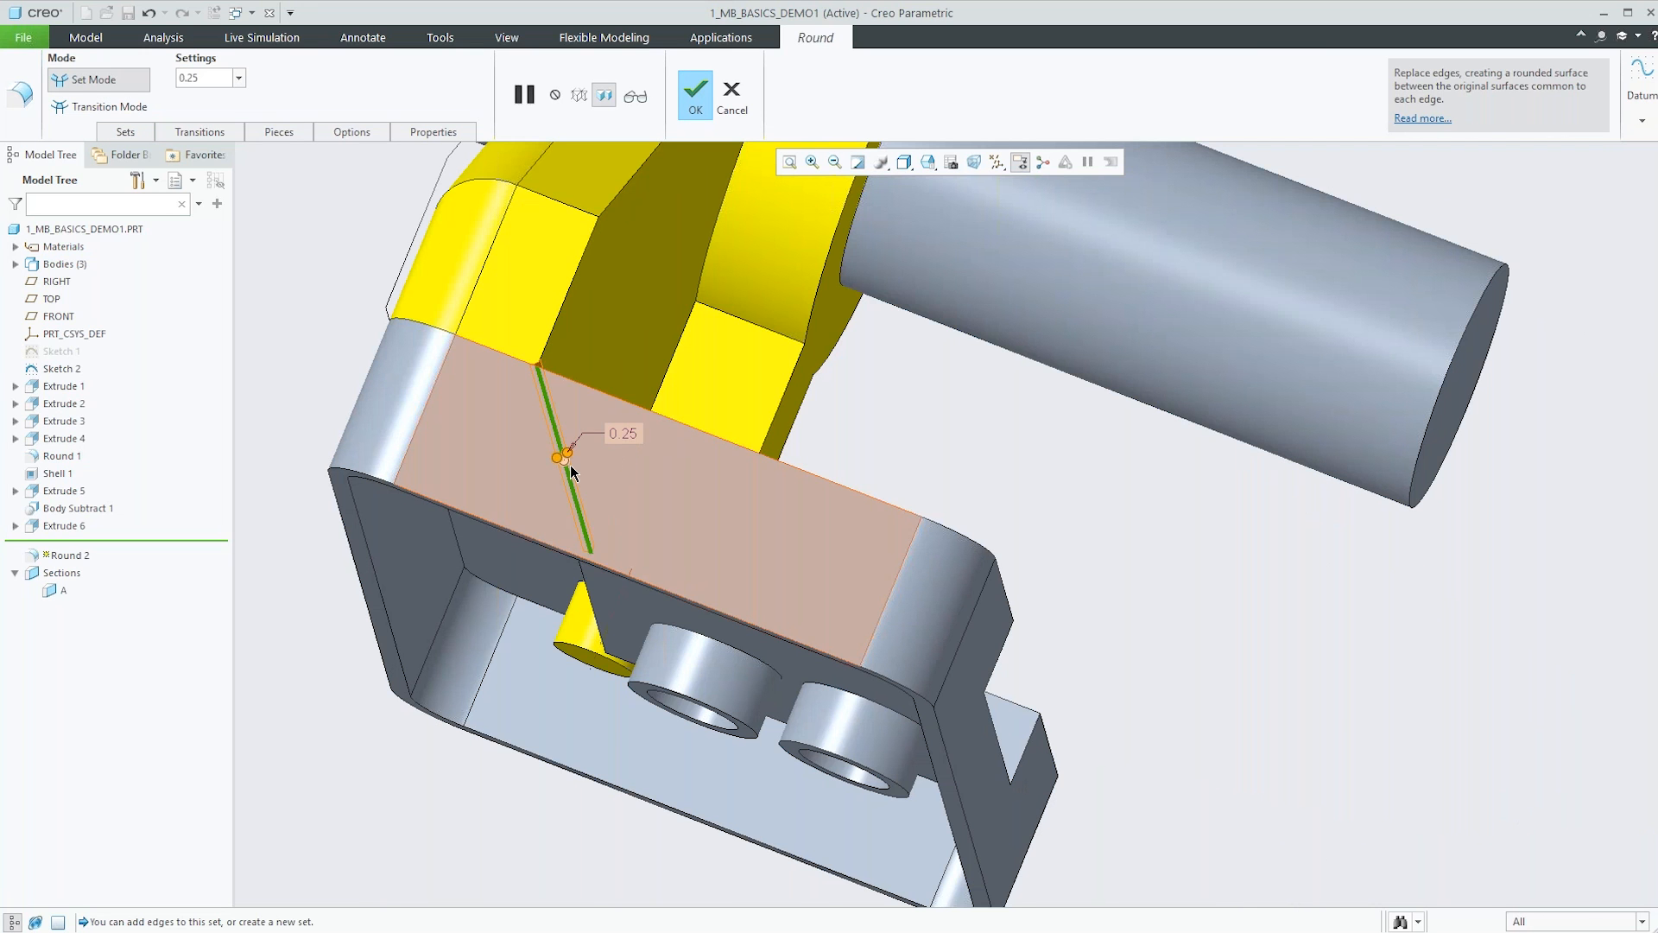
{"action": "left_click_drag", "start_coordinate": [556, 458], "coordinate": [511, 466]}
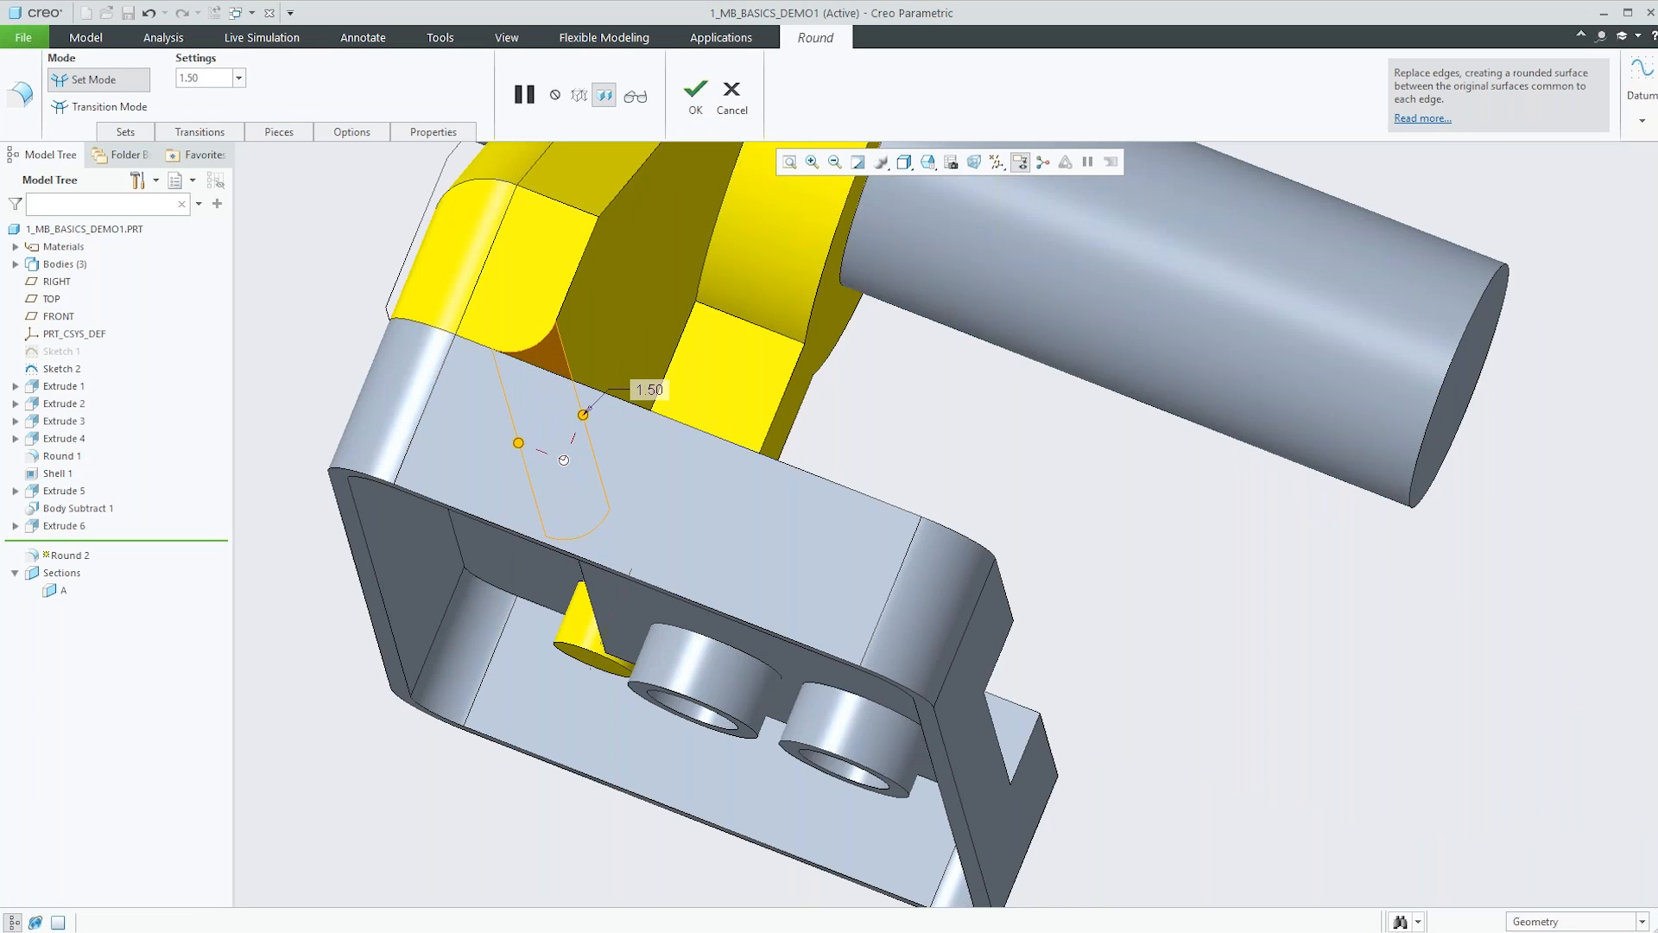
{"action": "middle_click_drag", "start_coordinate": [511, 466], "coordinate": [524, 349]}
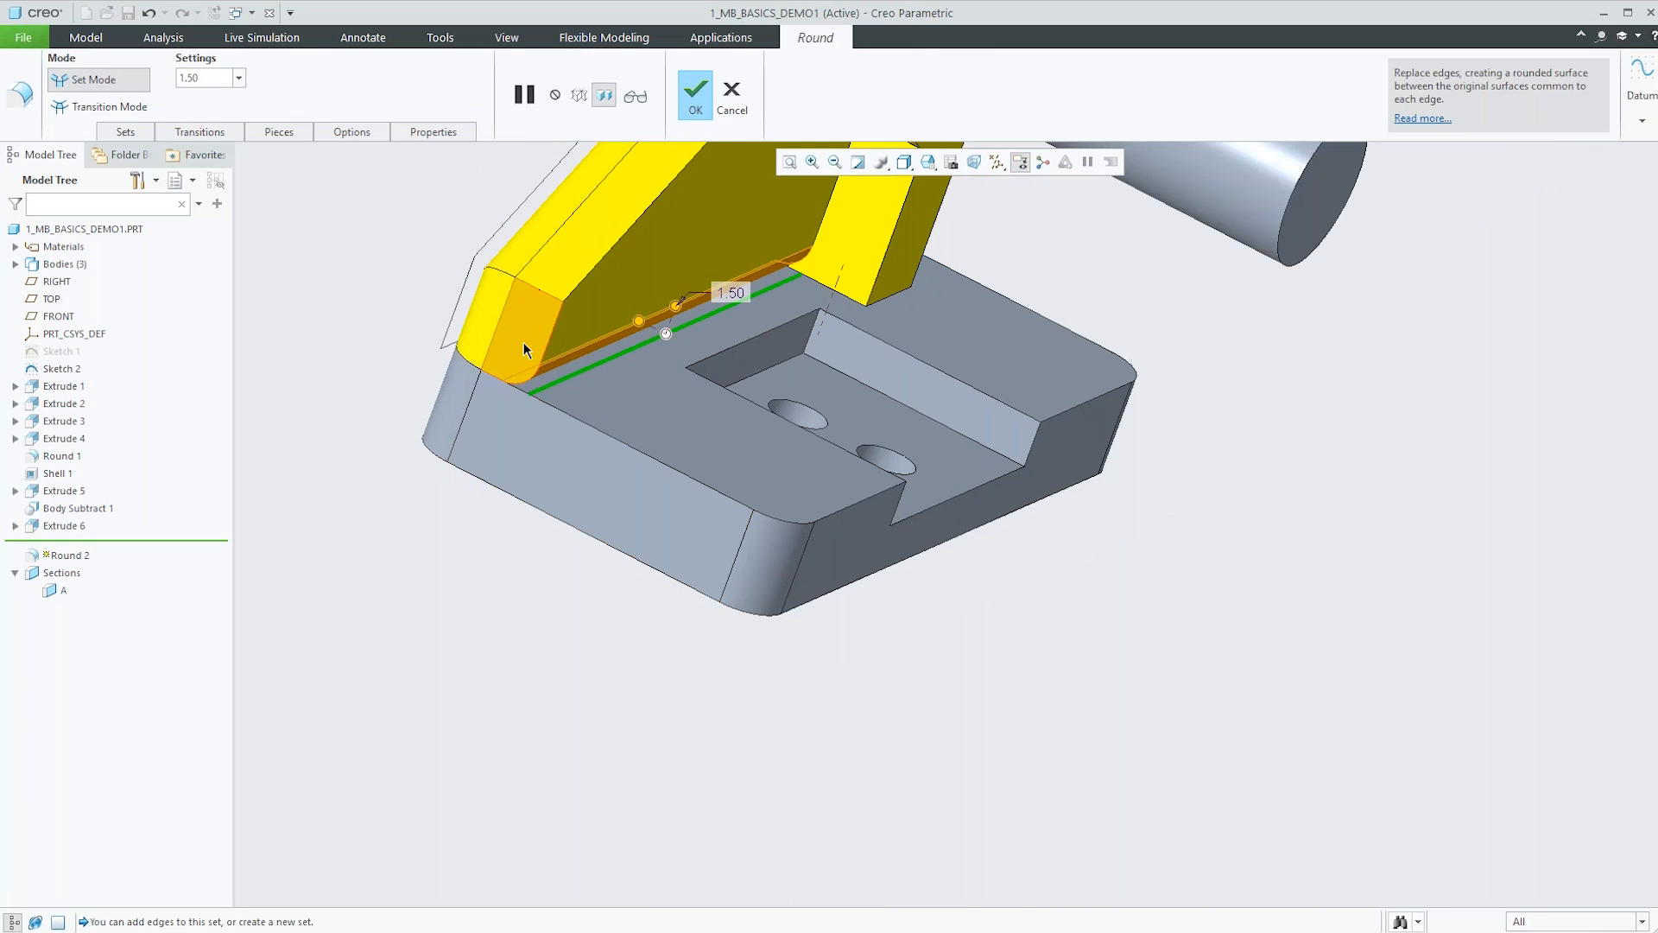
{"action": "left_click", "coordinate": [702, 93]}
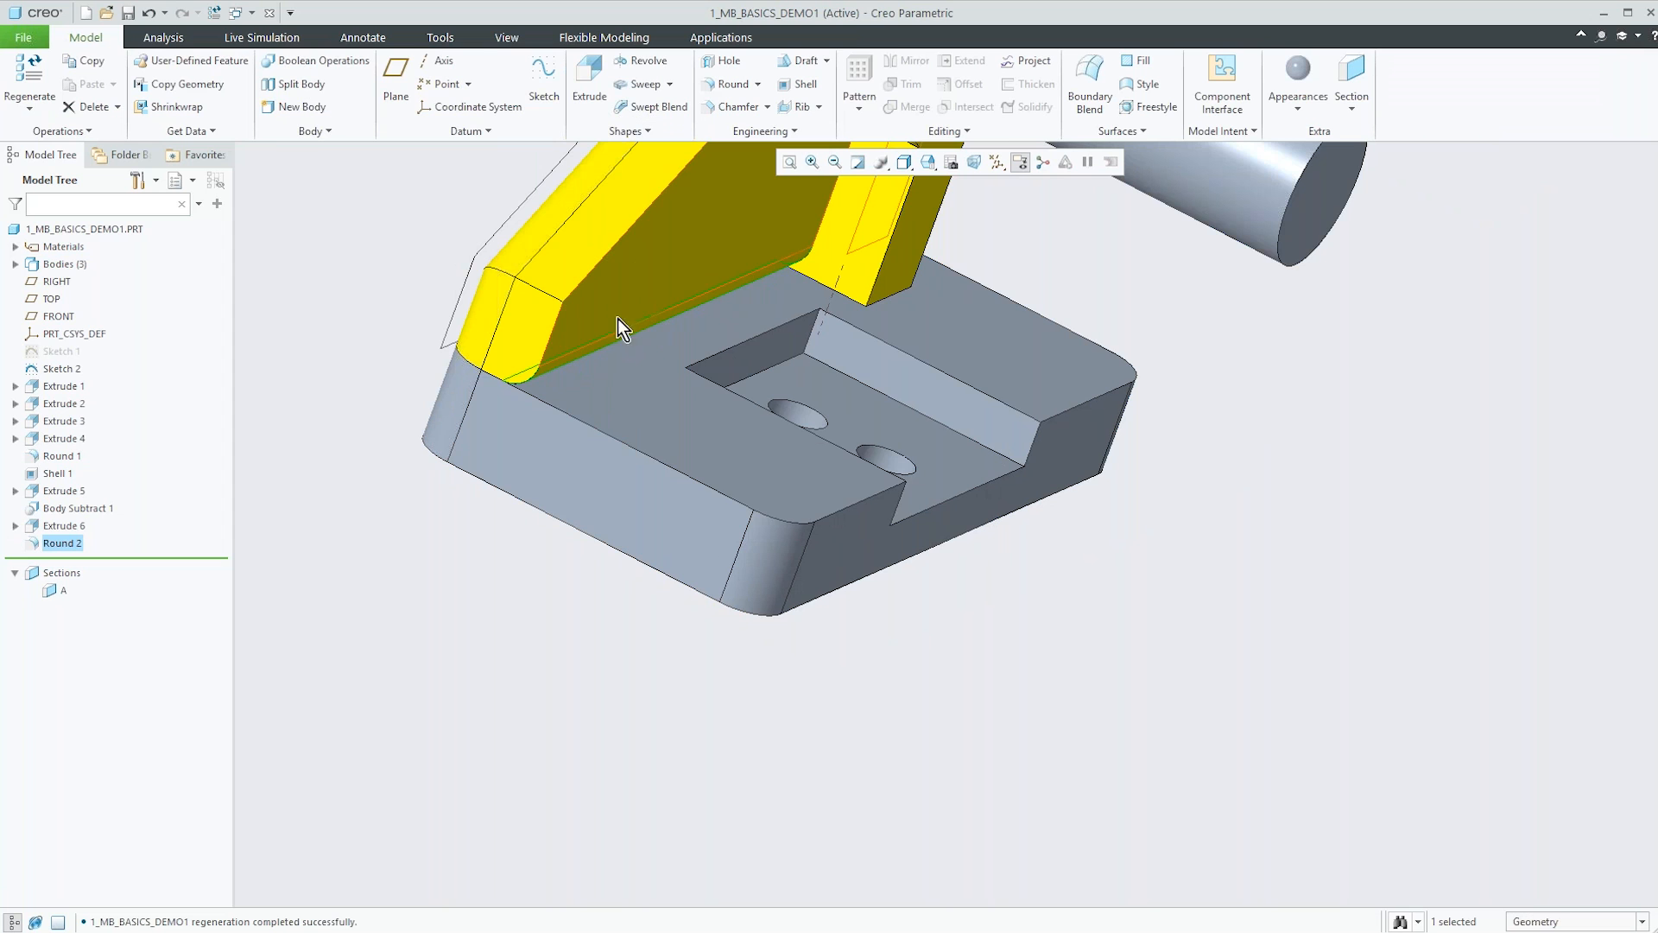
Examine the new round between the yellow rib and the base, close up and in the whole model.
{"action": "middle_click_drag", "start_coordinate": [591, 415], "coordinate": [535, 487]}
{"action": "scroll", "coordinate": [536, 487], "scroll_direction": "up", "scroll_amount": 5}
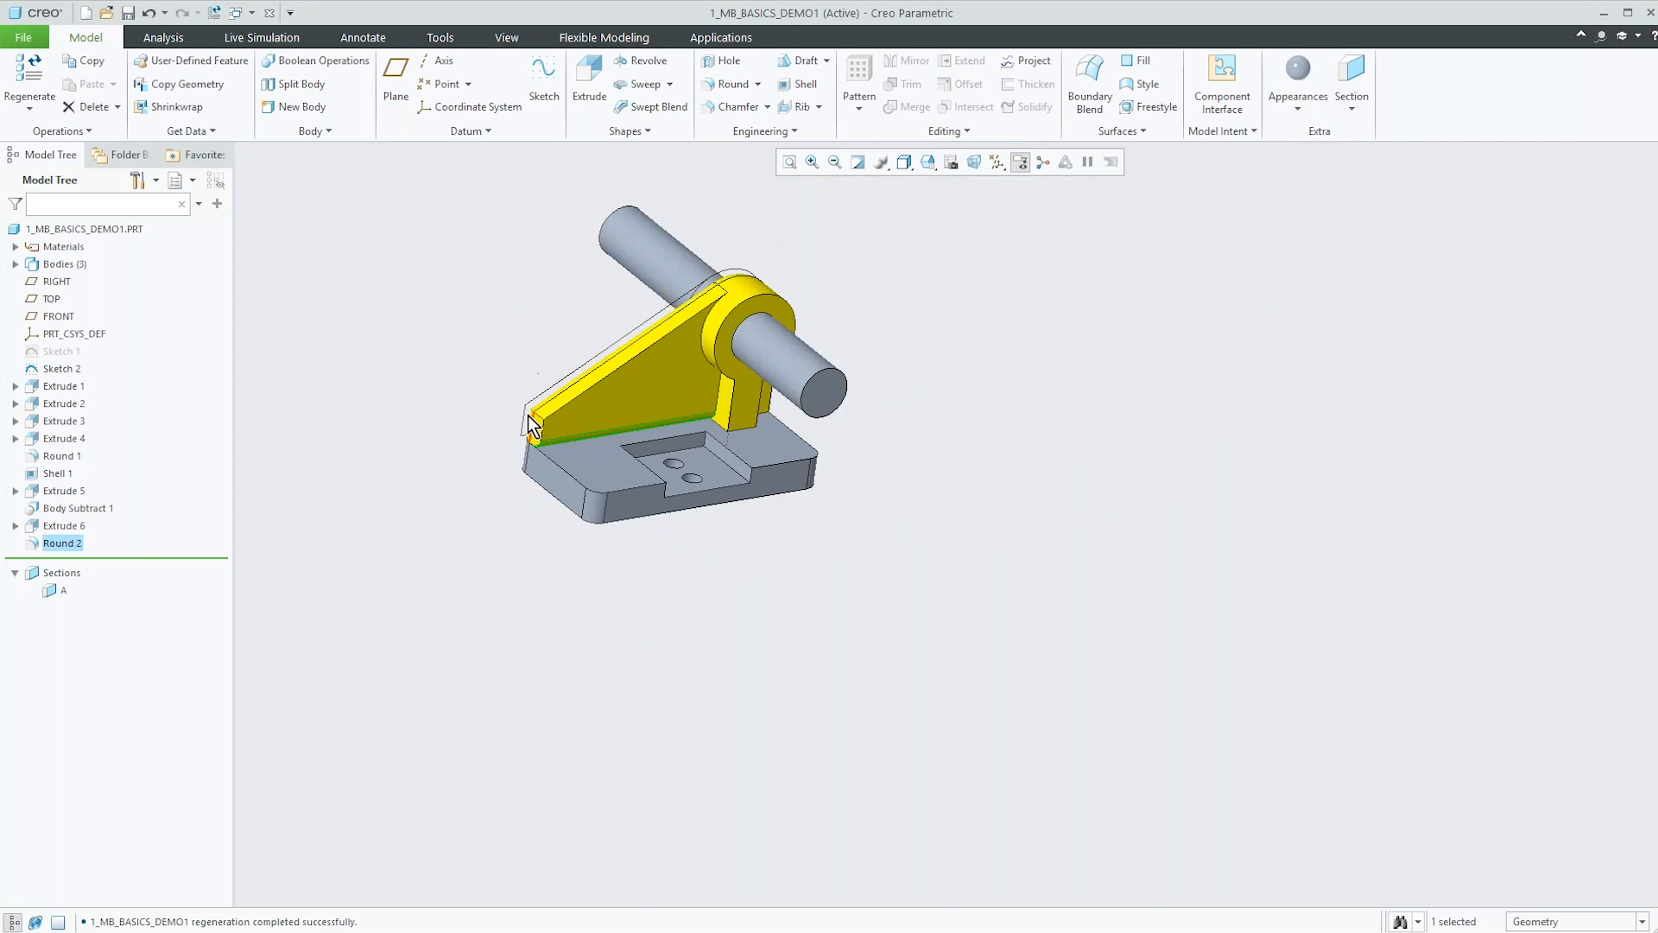
{"action": "scroll", "coordinate": [526, 354], "scroll_direction": "down", "scroll_amount": 5}
{"action": "left_click", "coordinate": [522, 350]}
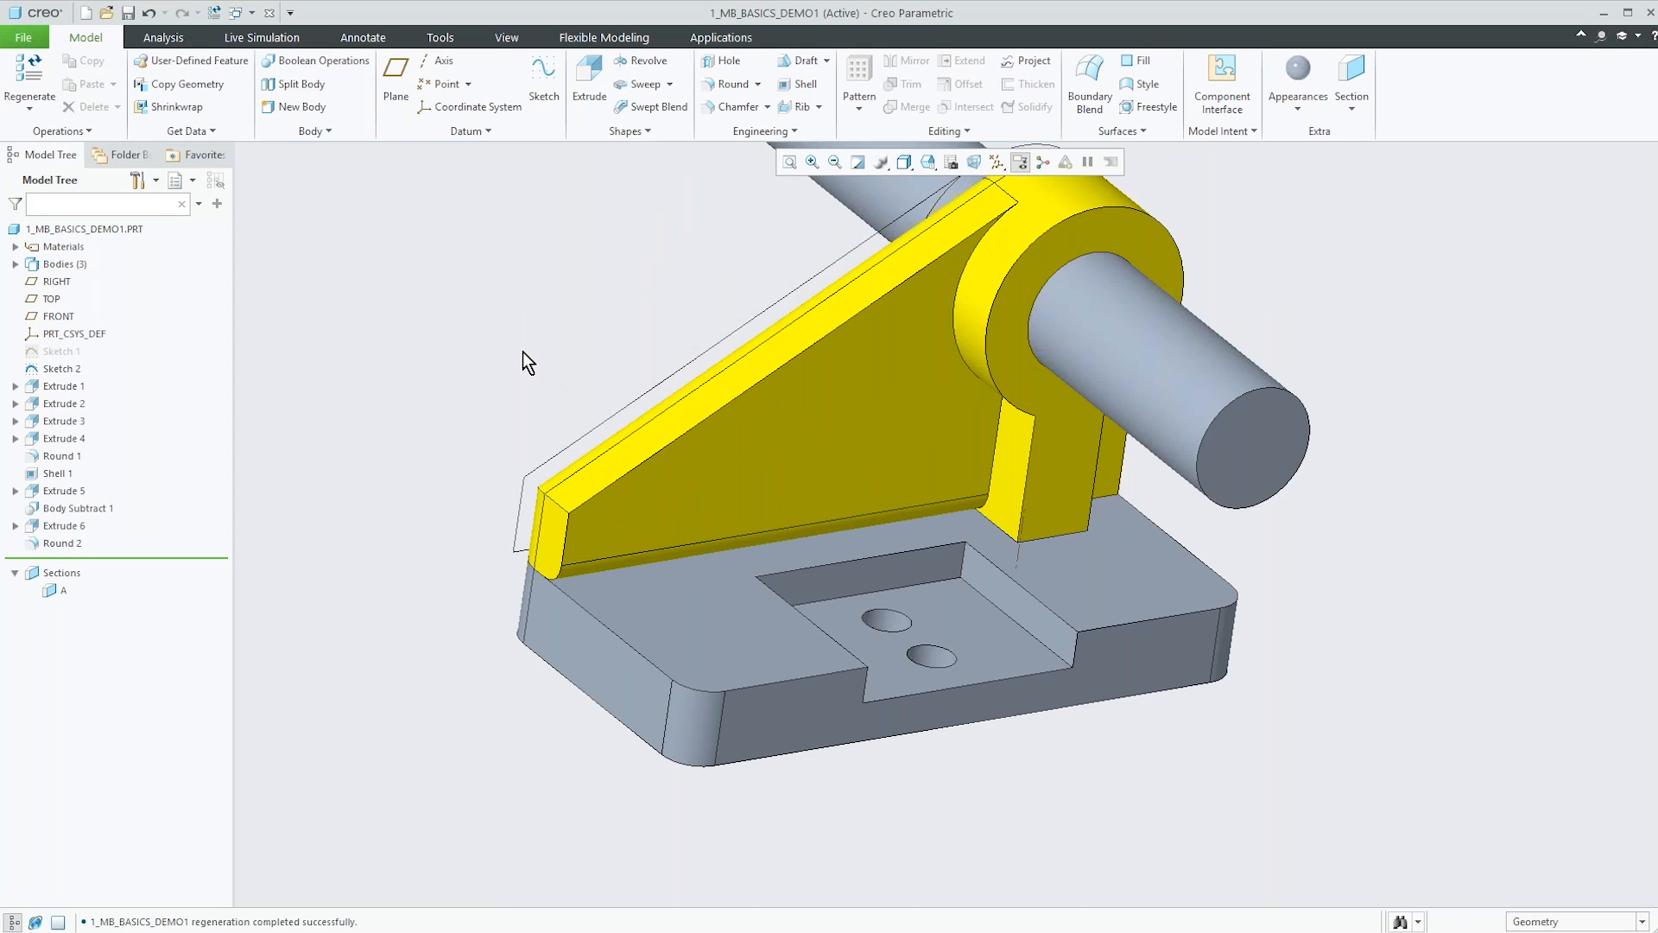
{"action": "scroll", "coordinate": [536, 409], "scroll_direction": "up", "scroll_amount": 3}
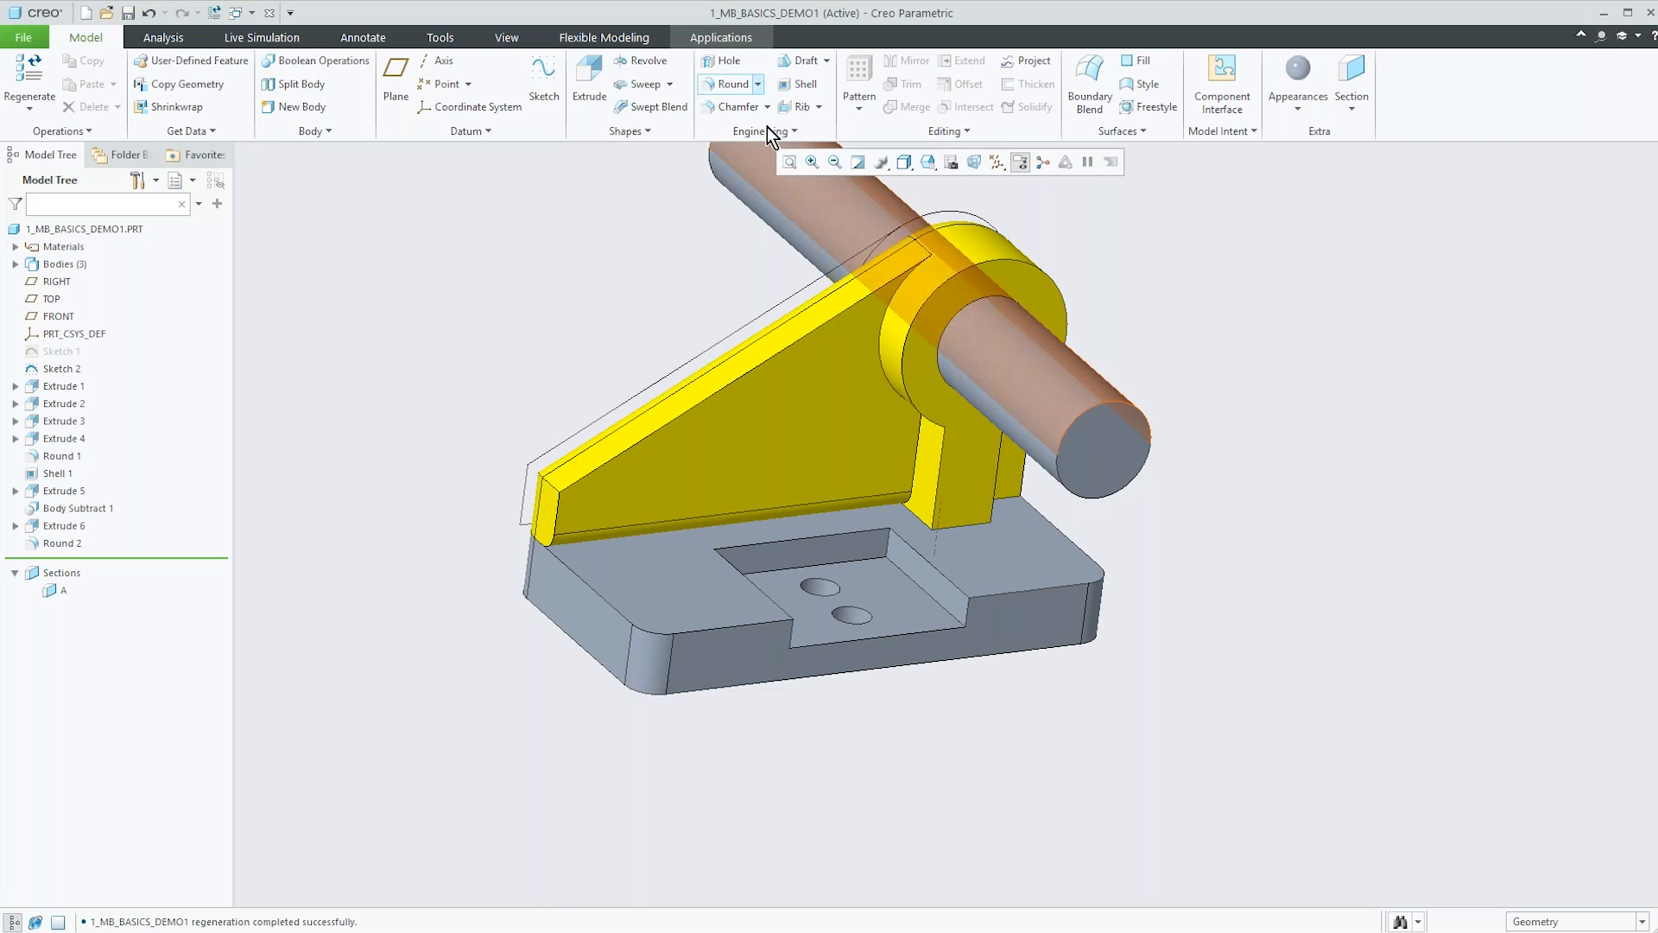
{"action": "scroll", "coordinate": [739, 594], "scroll_direction": "down", "scroll_amount": 3}
{"action": "scroll", "coordinate": [743, 570], "scroll_direction": "up", "scroll_amount": 3}
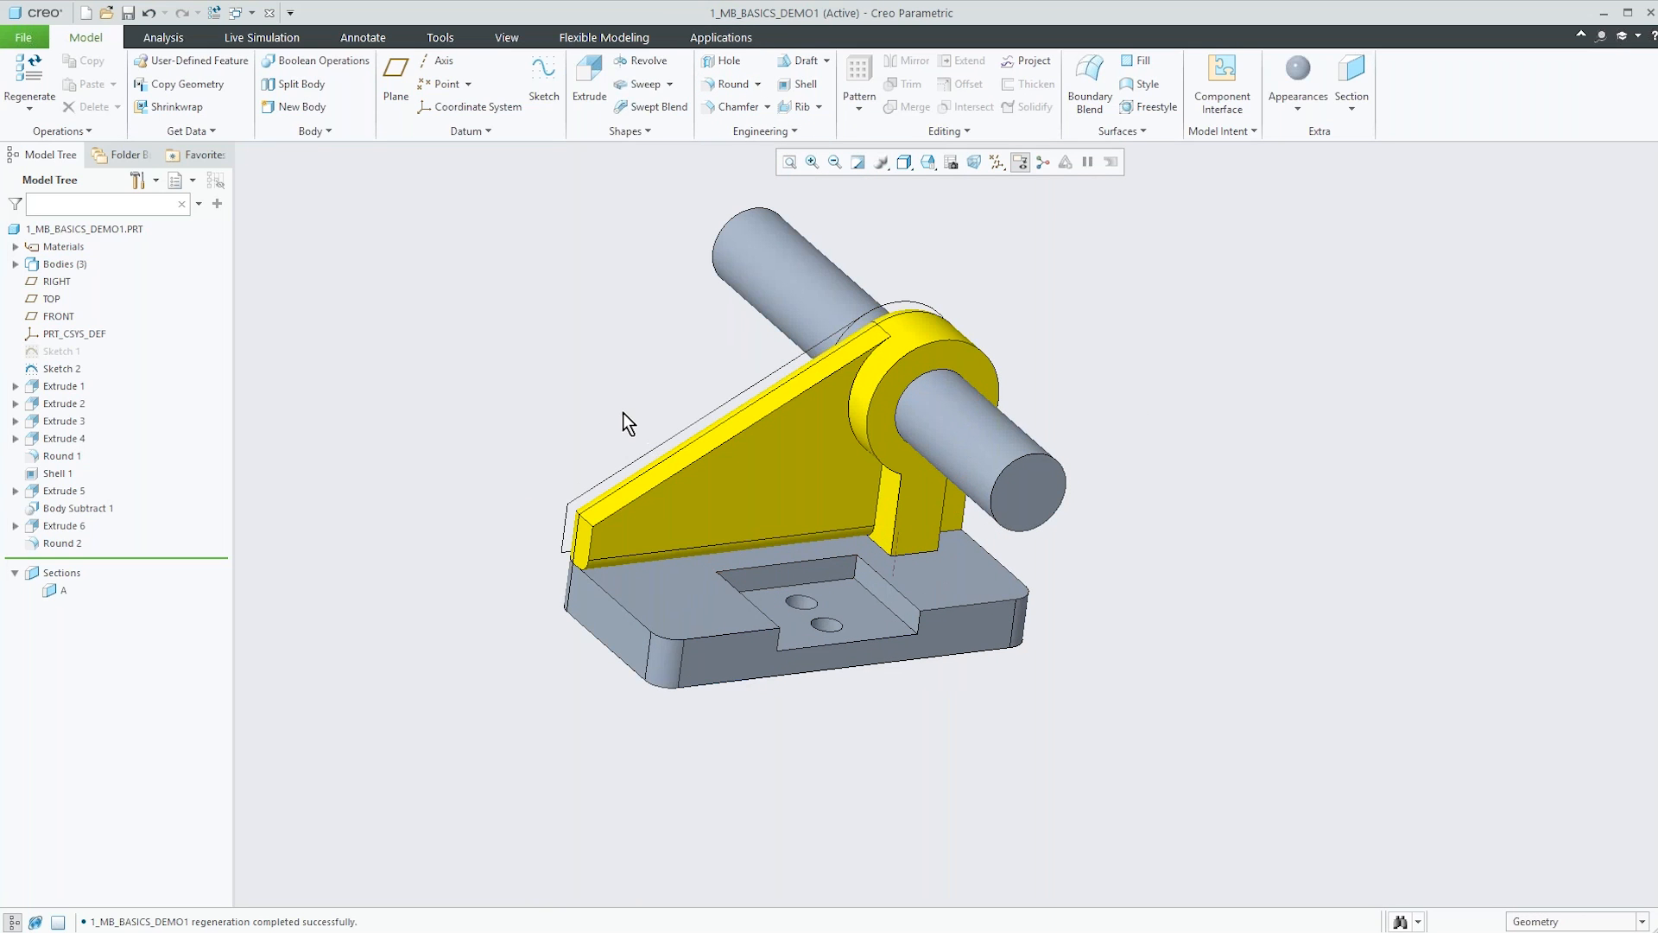
Prepare to save a copy of 1_MB_BASICS_DEMO1 in STEP (*.stp) format in the Desktop folder.
{"action": "left_click", "coordinate": [29, 34]}
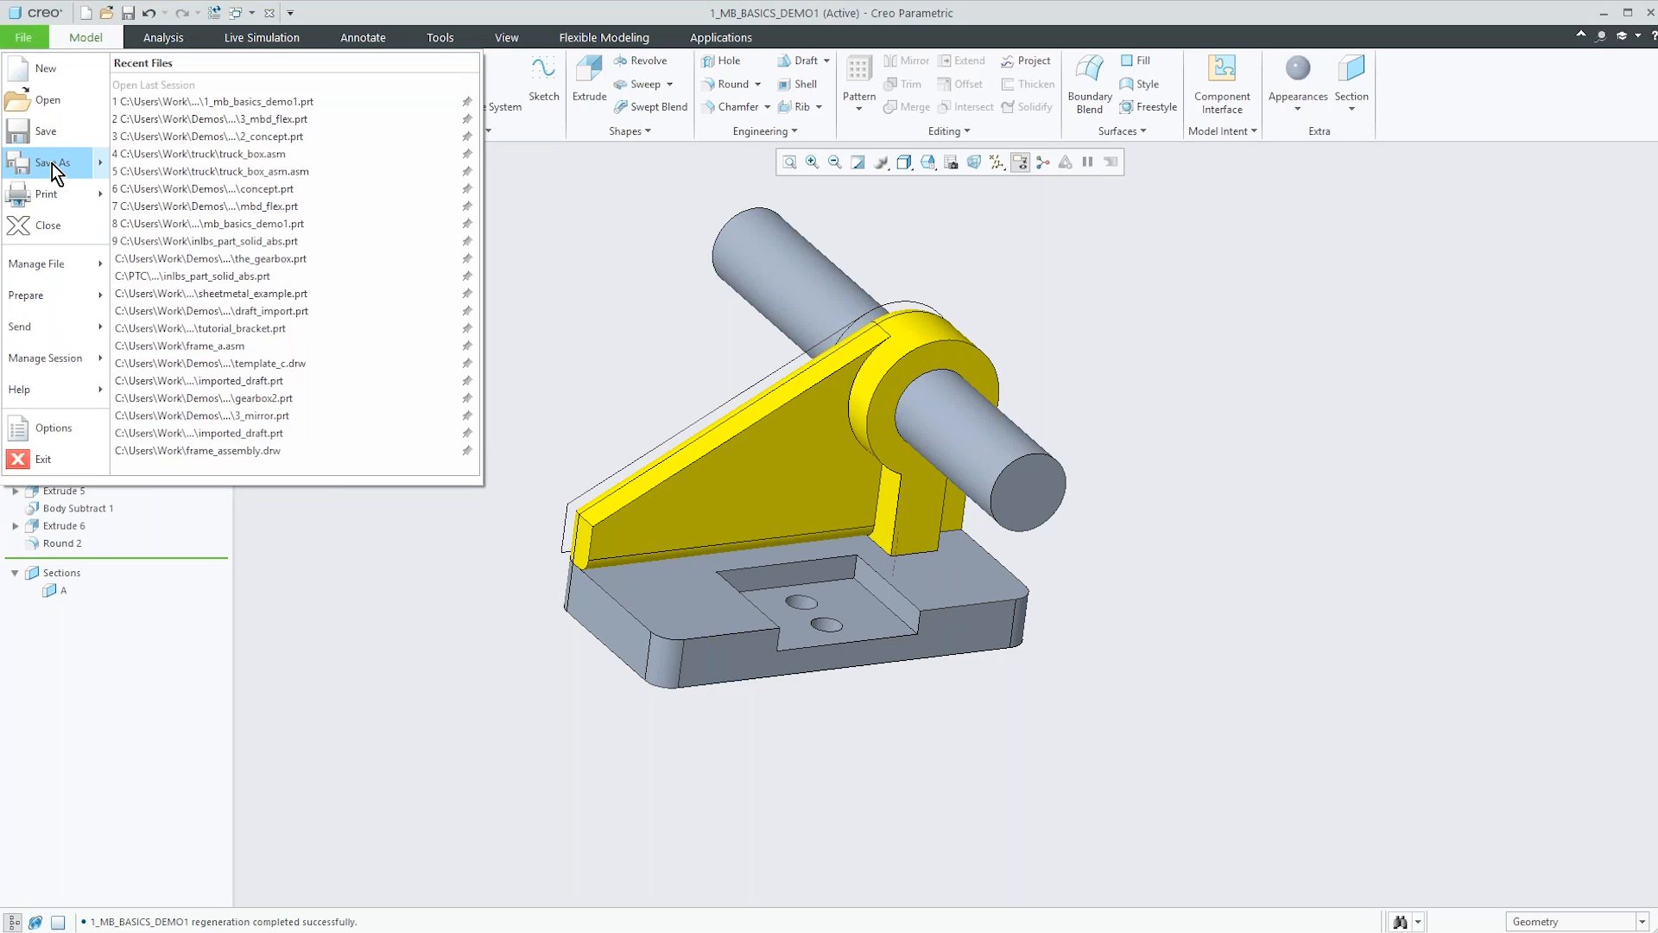
{"action": "mouse_move", "coordinate": [52, 163]}
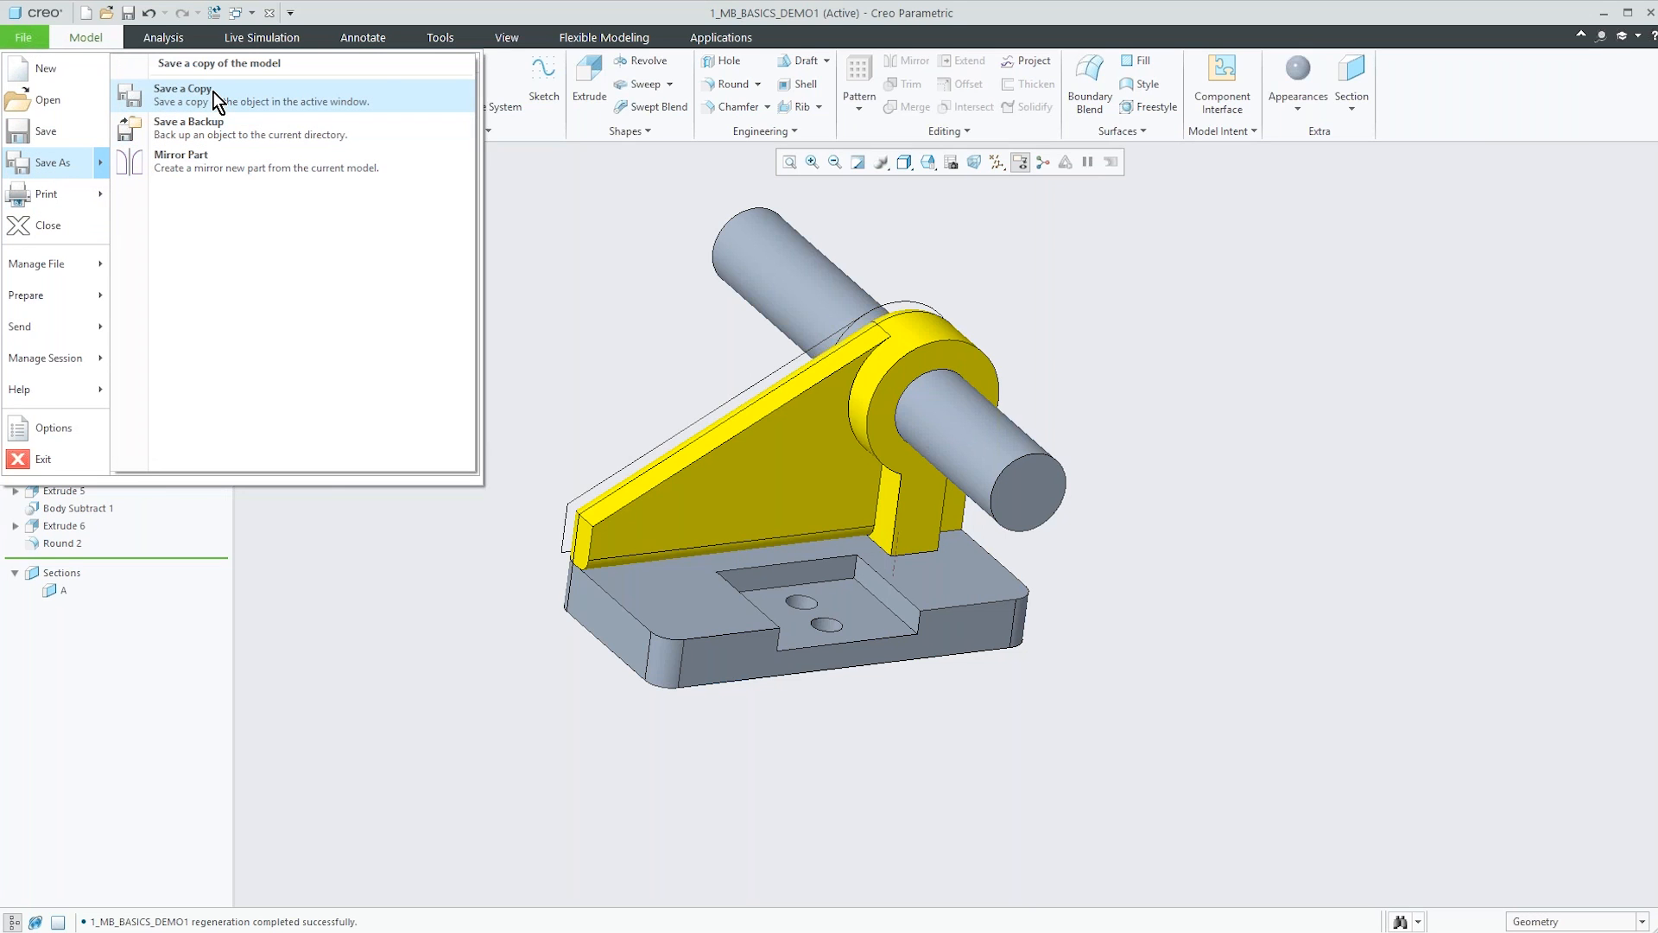
{"action": "left_click", "coordinate": [185, 93]}
{"action": "left_click", "coordinate": [975, 710]}
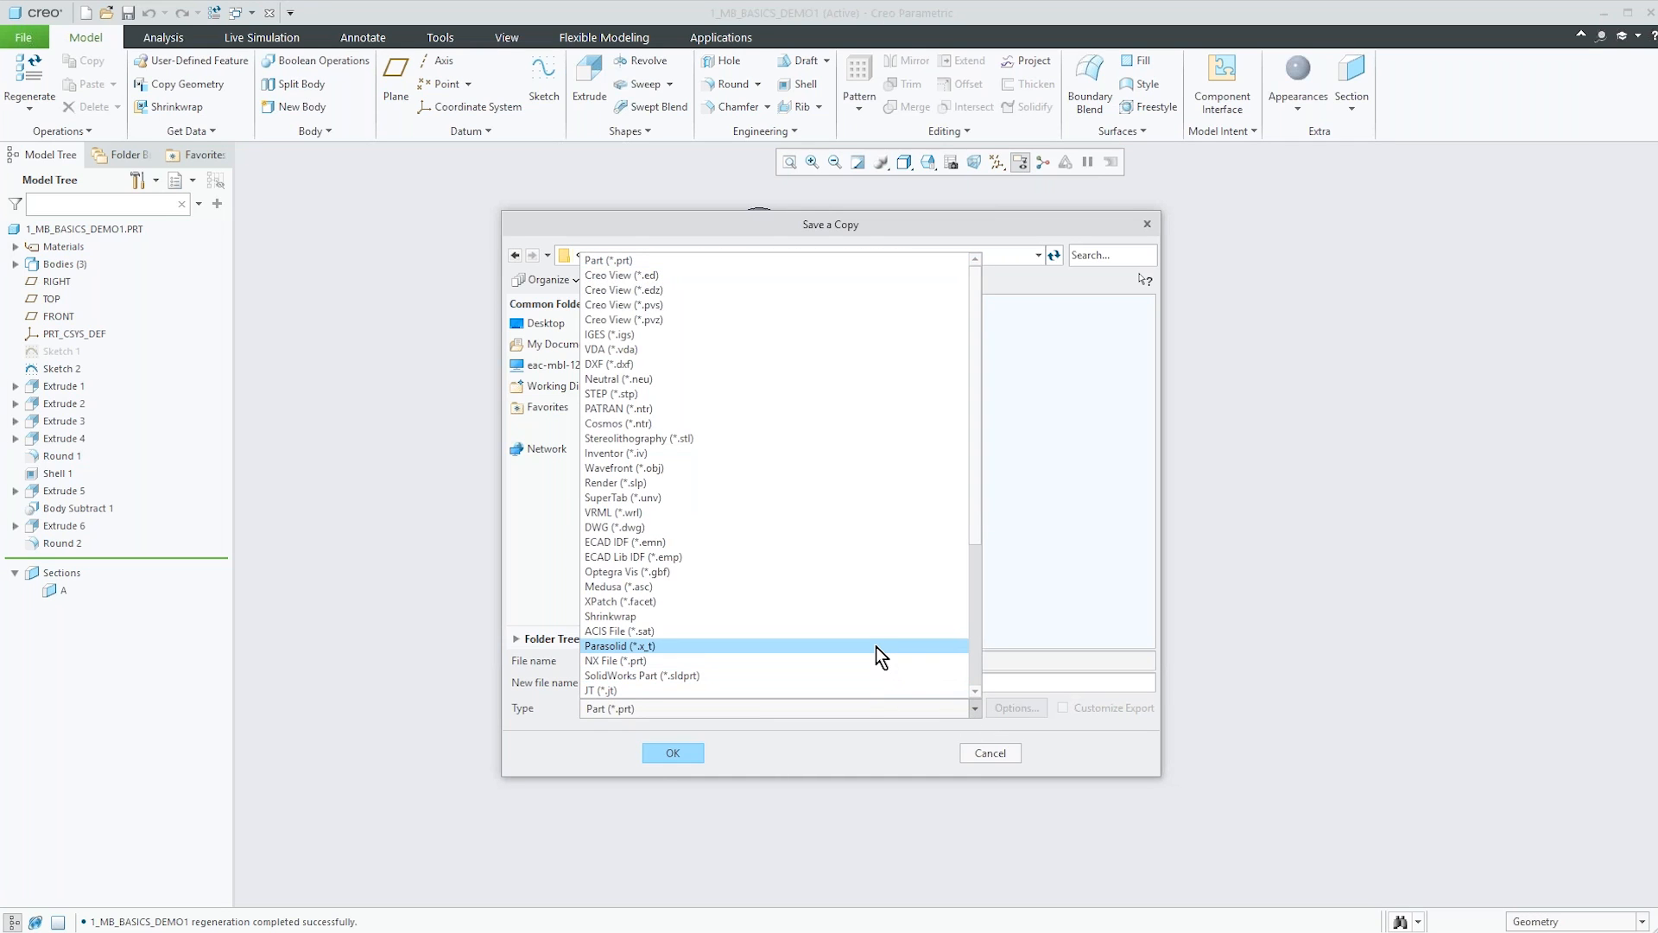
{"action": "scroll", "coordinate": [876, 646], "scroll_direction": "down", "scroll_amount": 1}
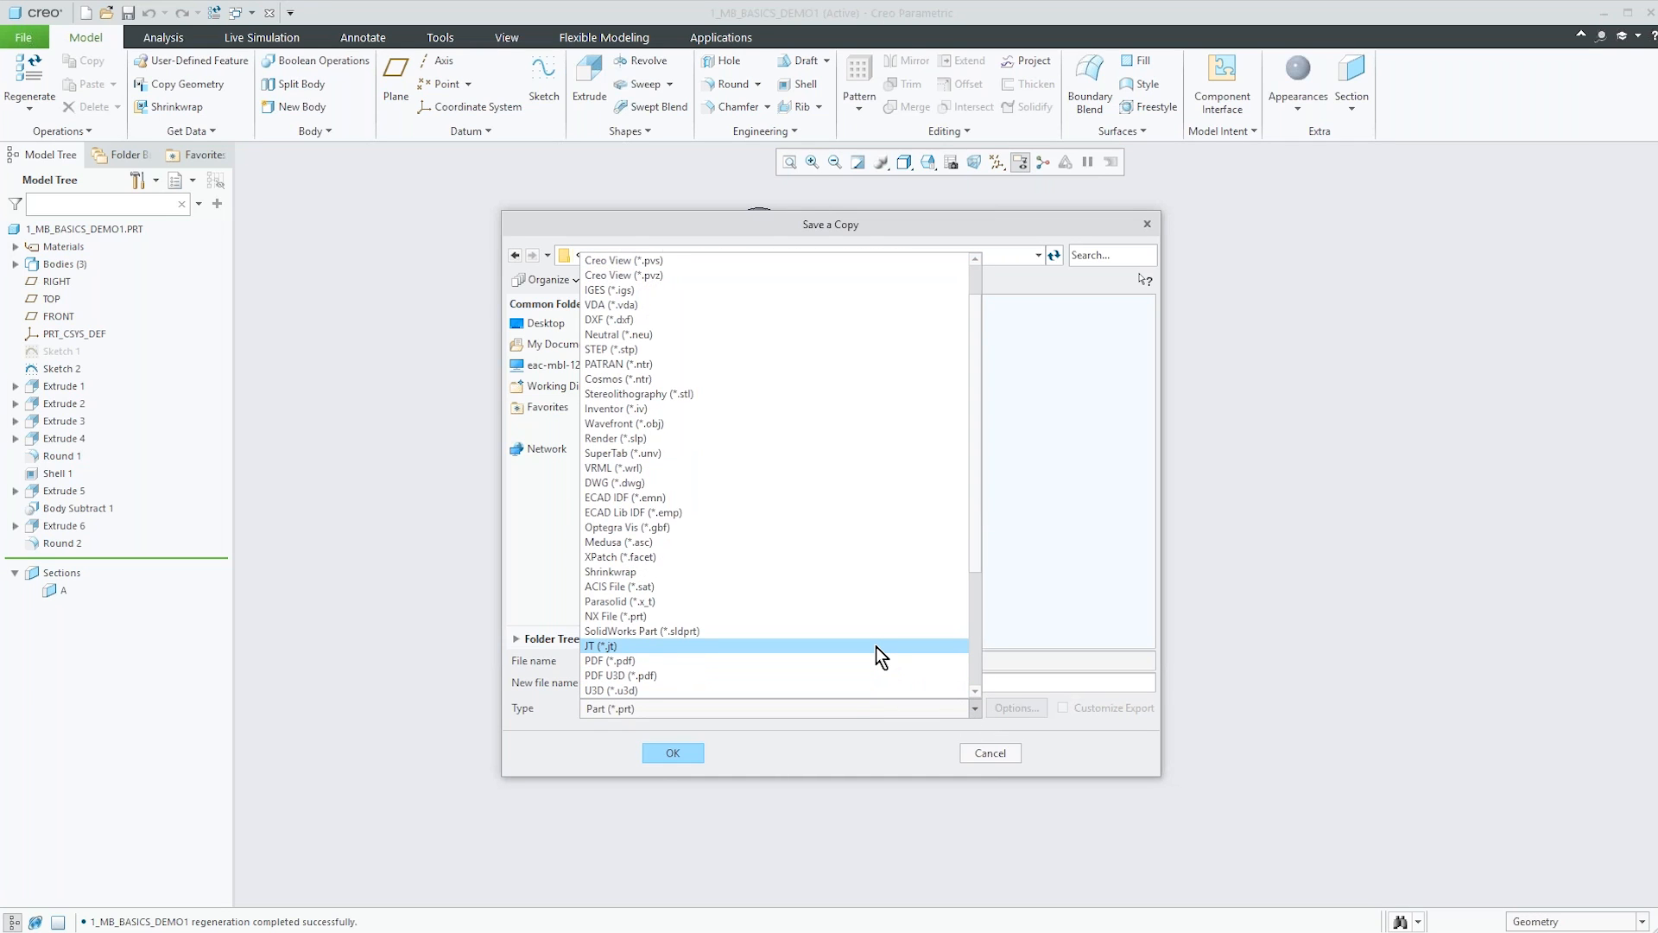
{"action": "scroll", "coordinate": [833, 398], "scroll_direction": "up", "scroll_amount": 1}
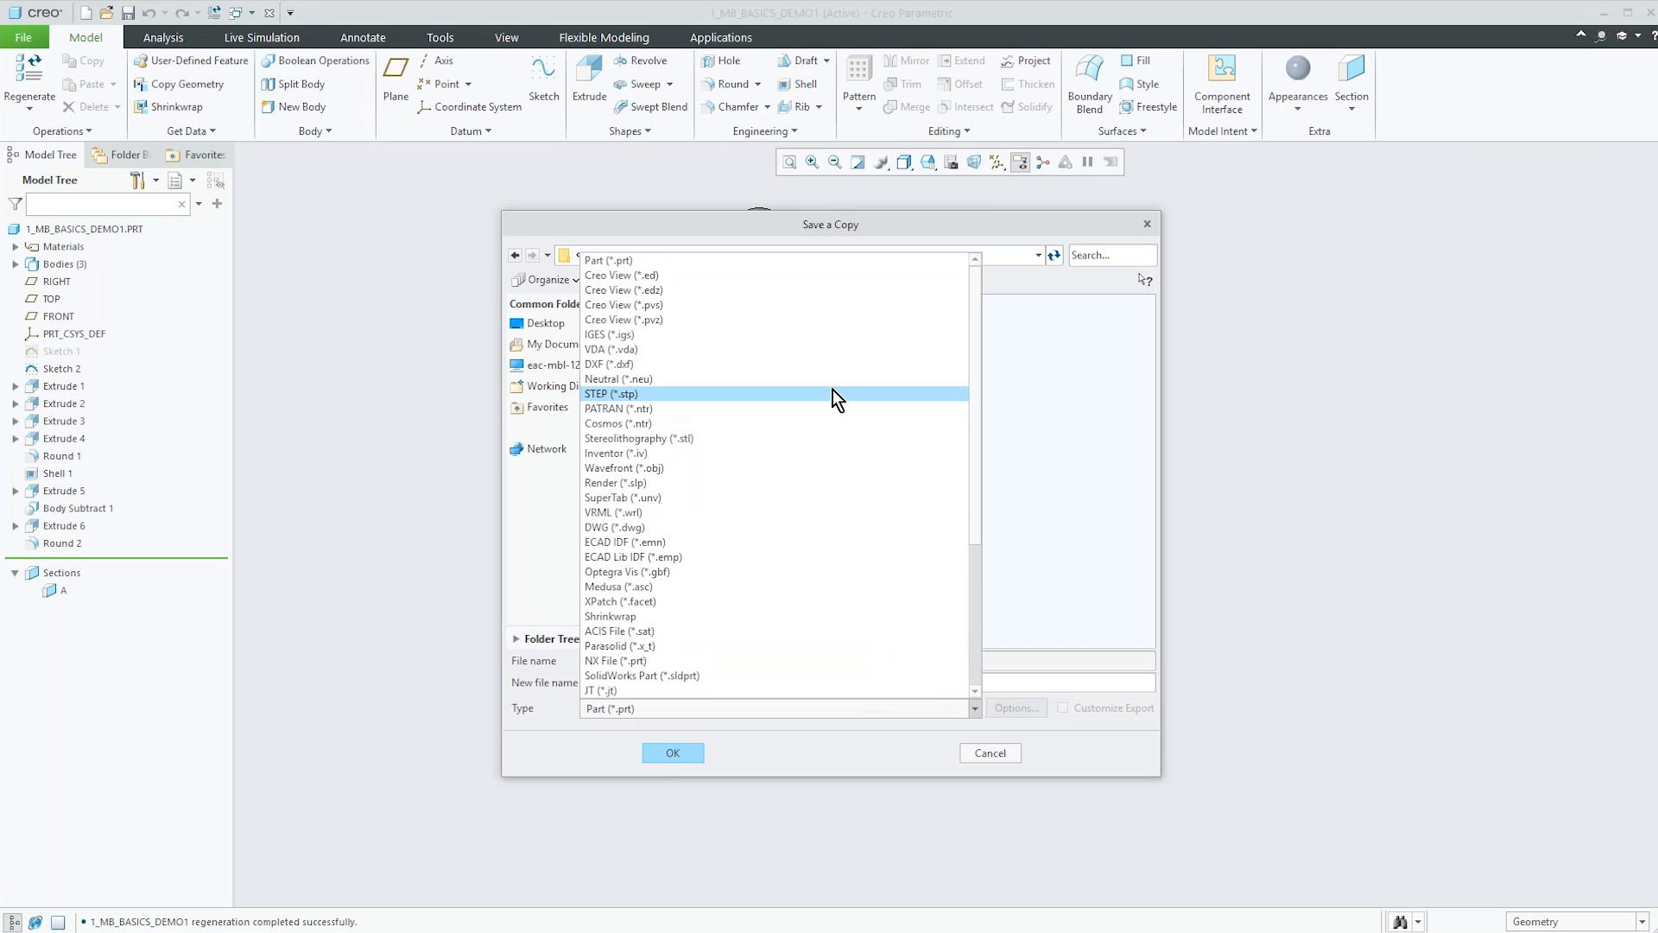
{"action": "left_click", "coordinate": [832, 394]}
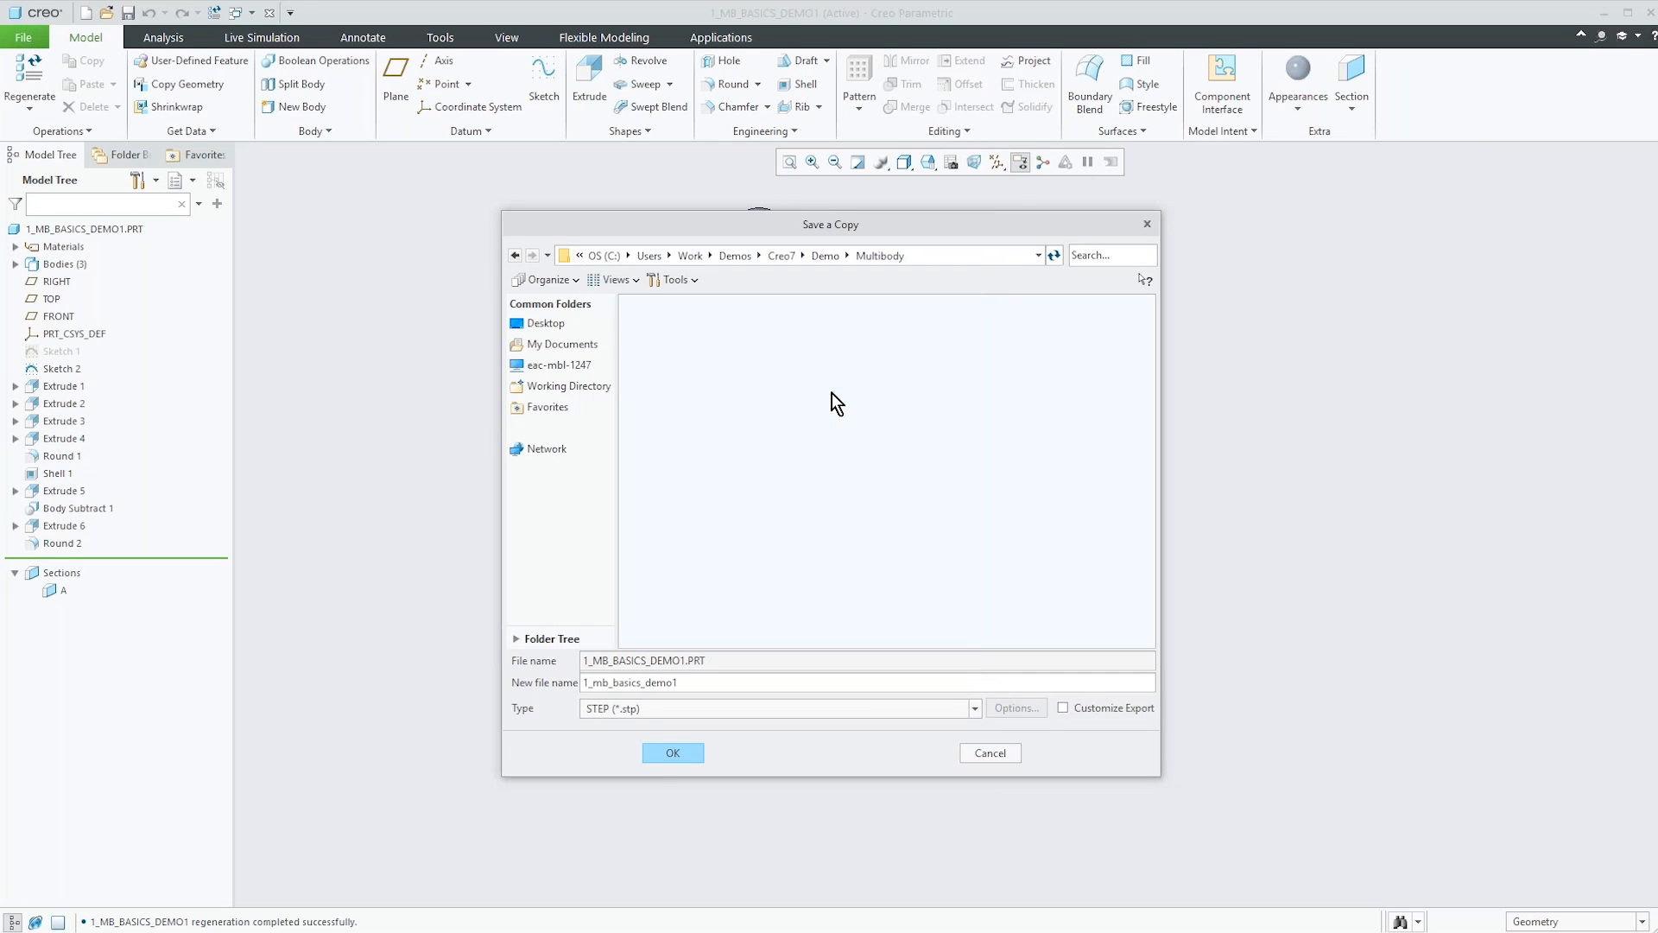
{"action": "left_click", "coordinate": [547, 324]}
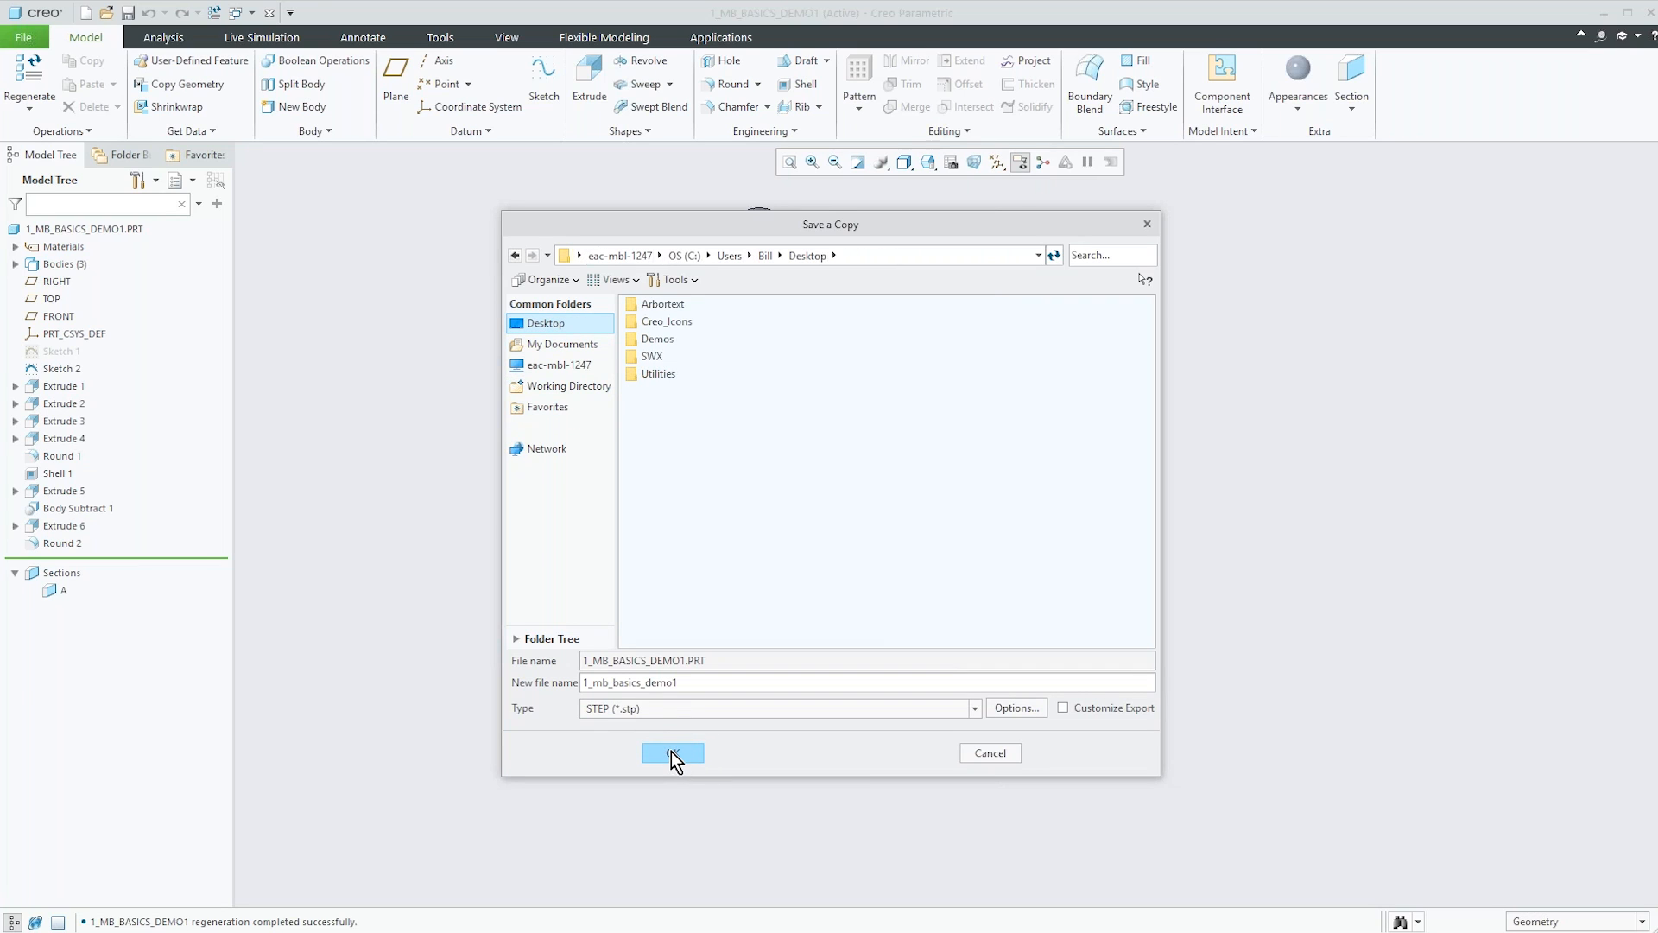
Review the part export choices in the STEP export profile, leave them as they are, and export the STEP file.
{"action": "left_click", "coordinate": [1015, 722]}
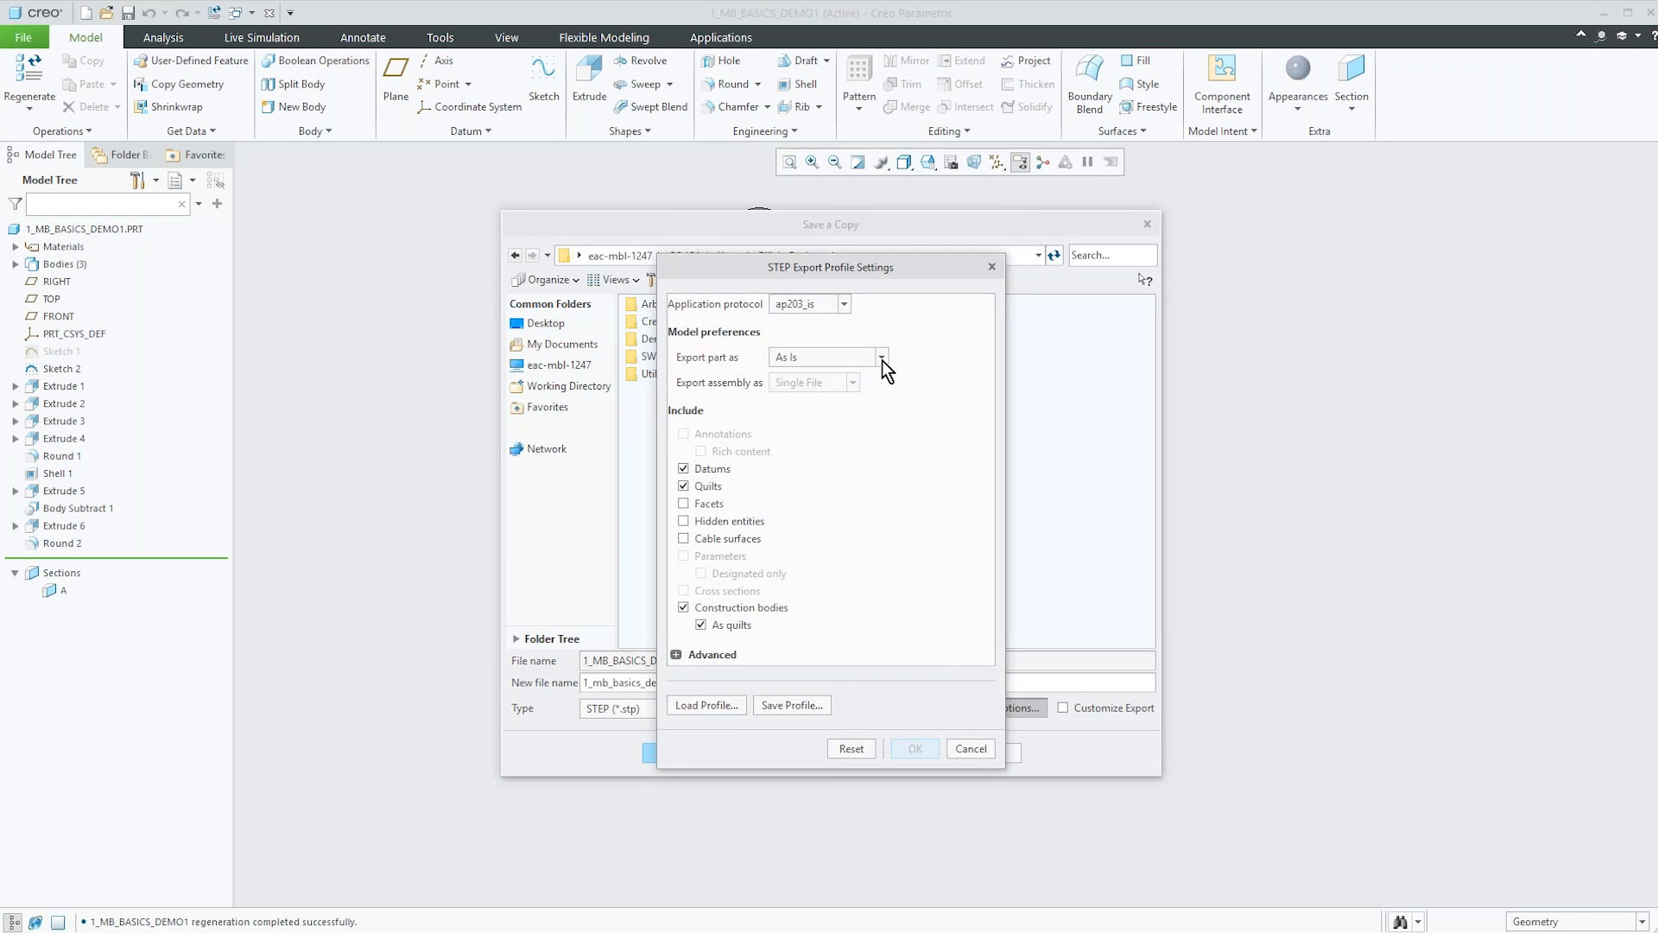
{"action": "left_click", "coordinate": [882, 358]}
{"action": "left_click", "coordinate": [881, 359]}
{"action": "left_click", "coordinate": [957, 747]}
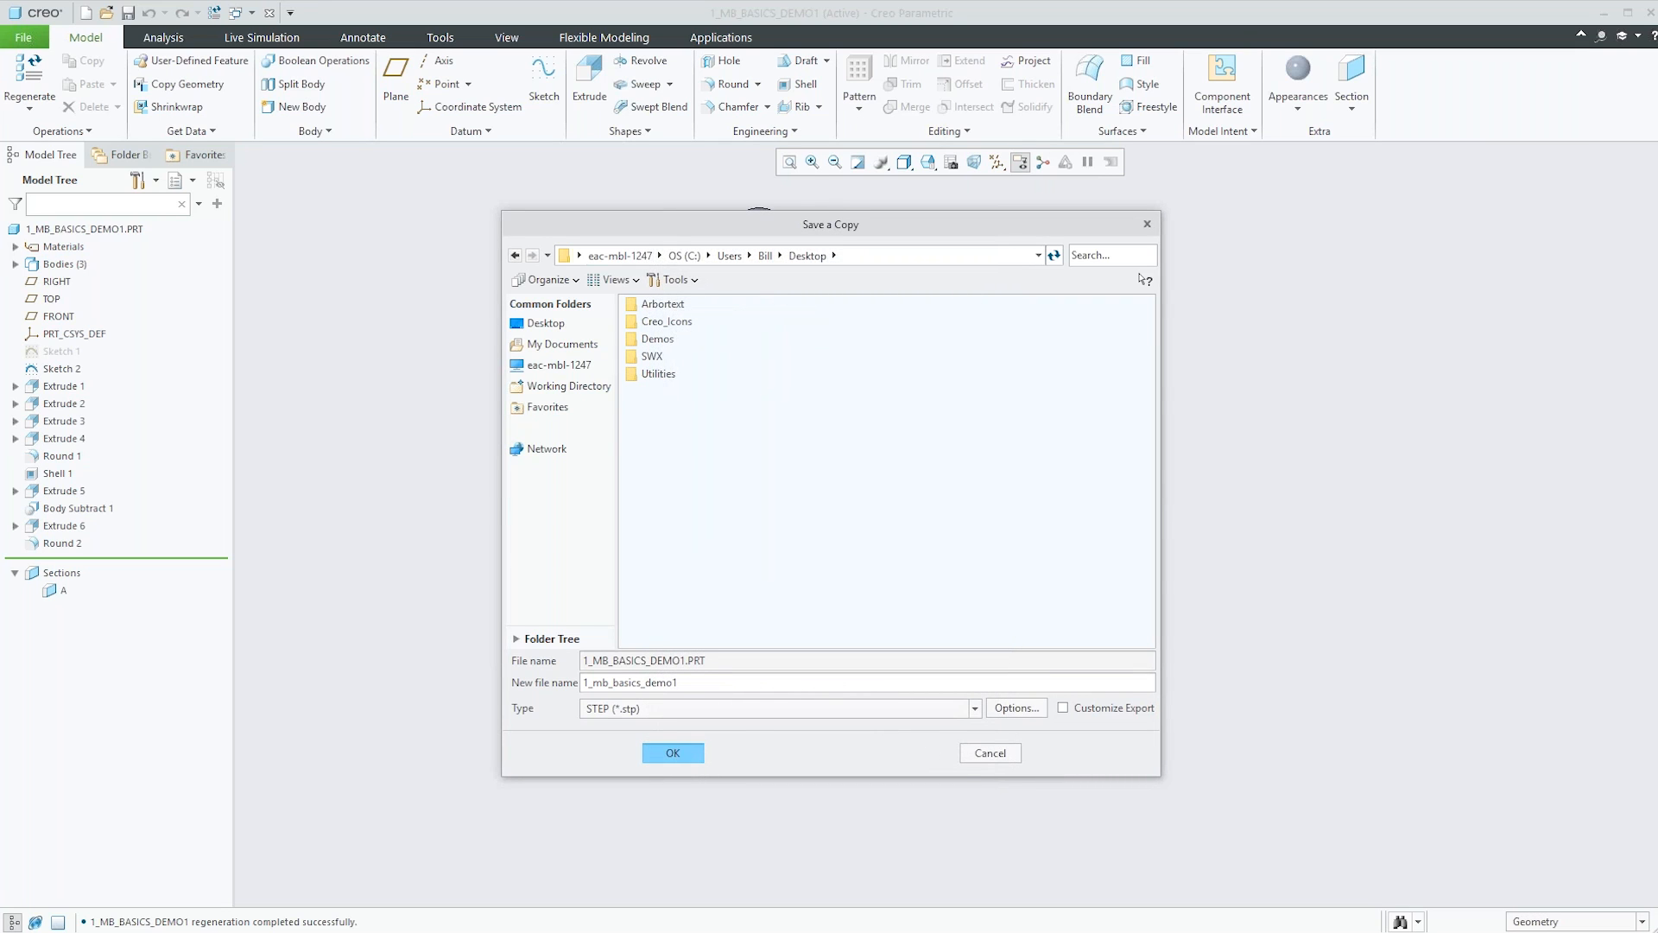
{"action": "left_click", "coordinate": [673, 752]}
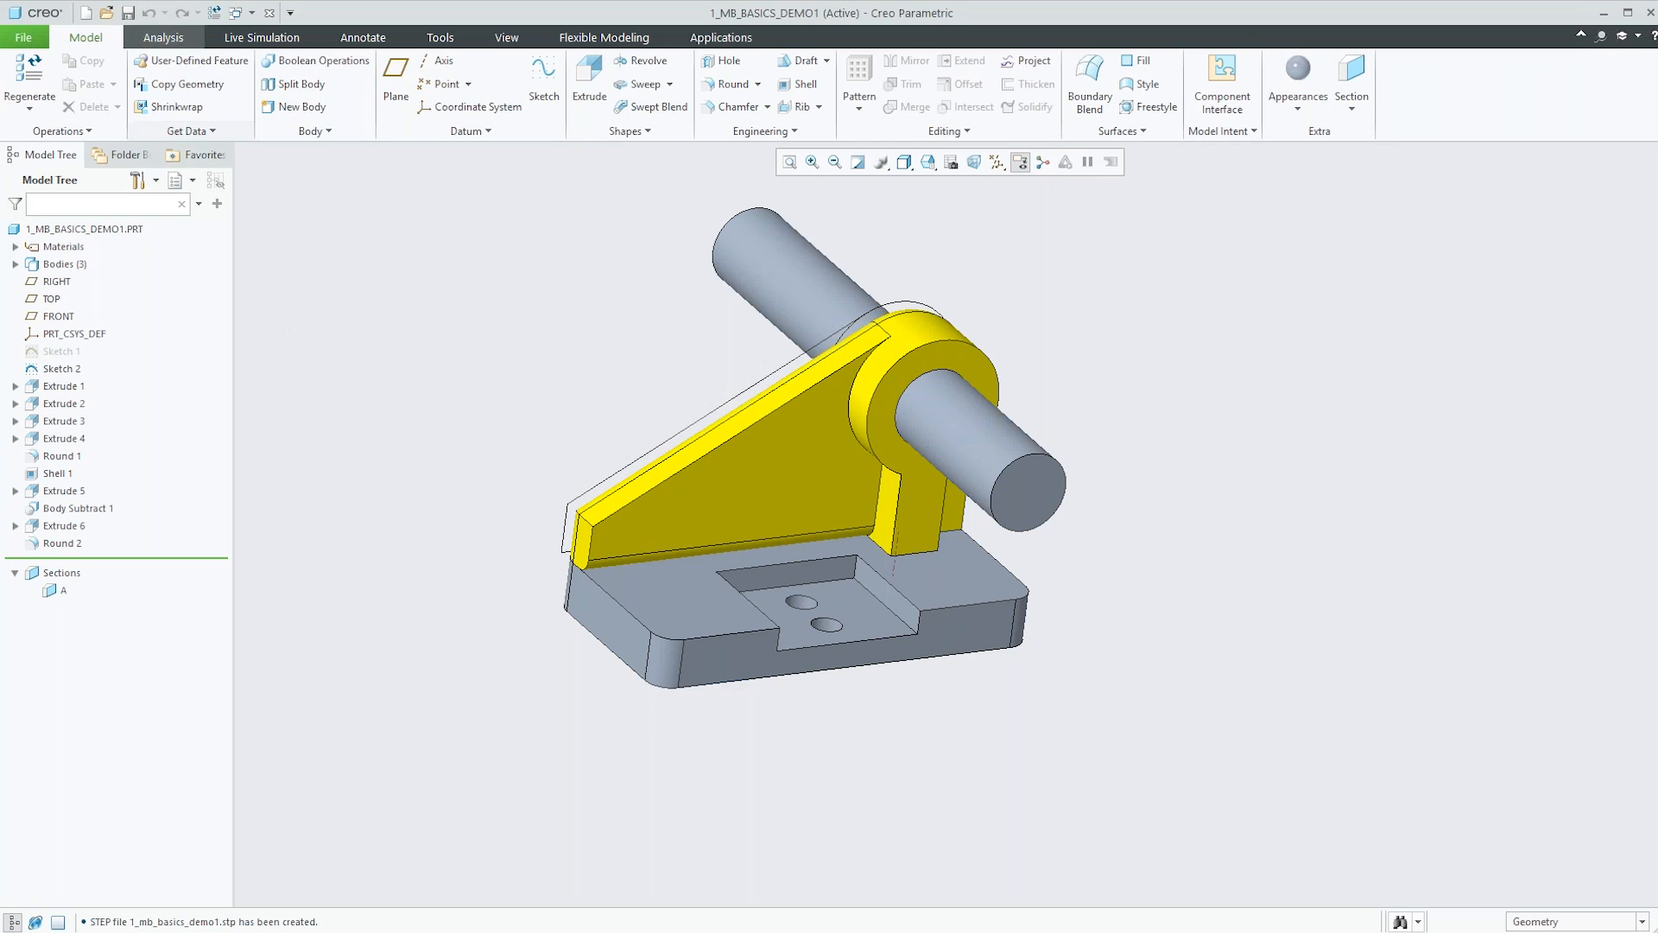
Close both open model windows and browse to the Desktop folder for a file to open.
{"action": "left_click", "coordinate": [270, 12]}
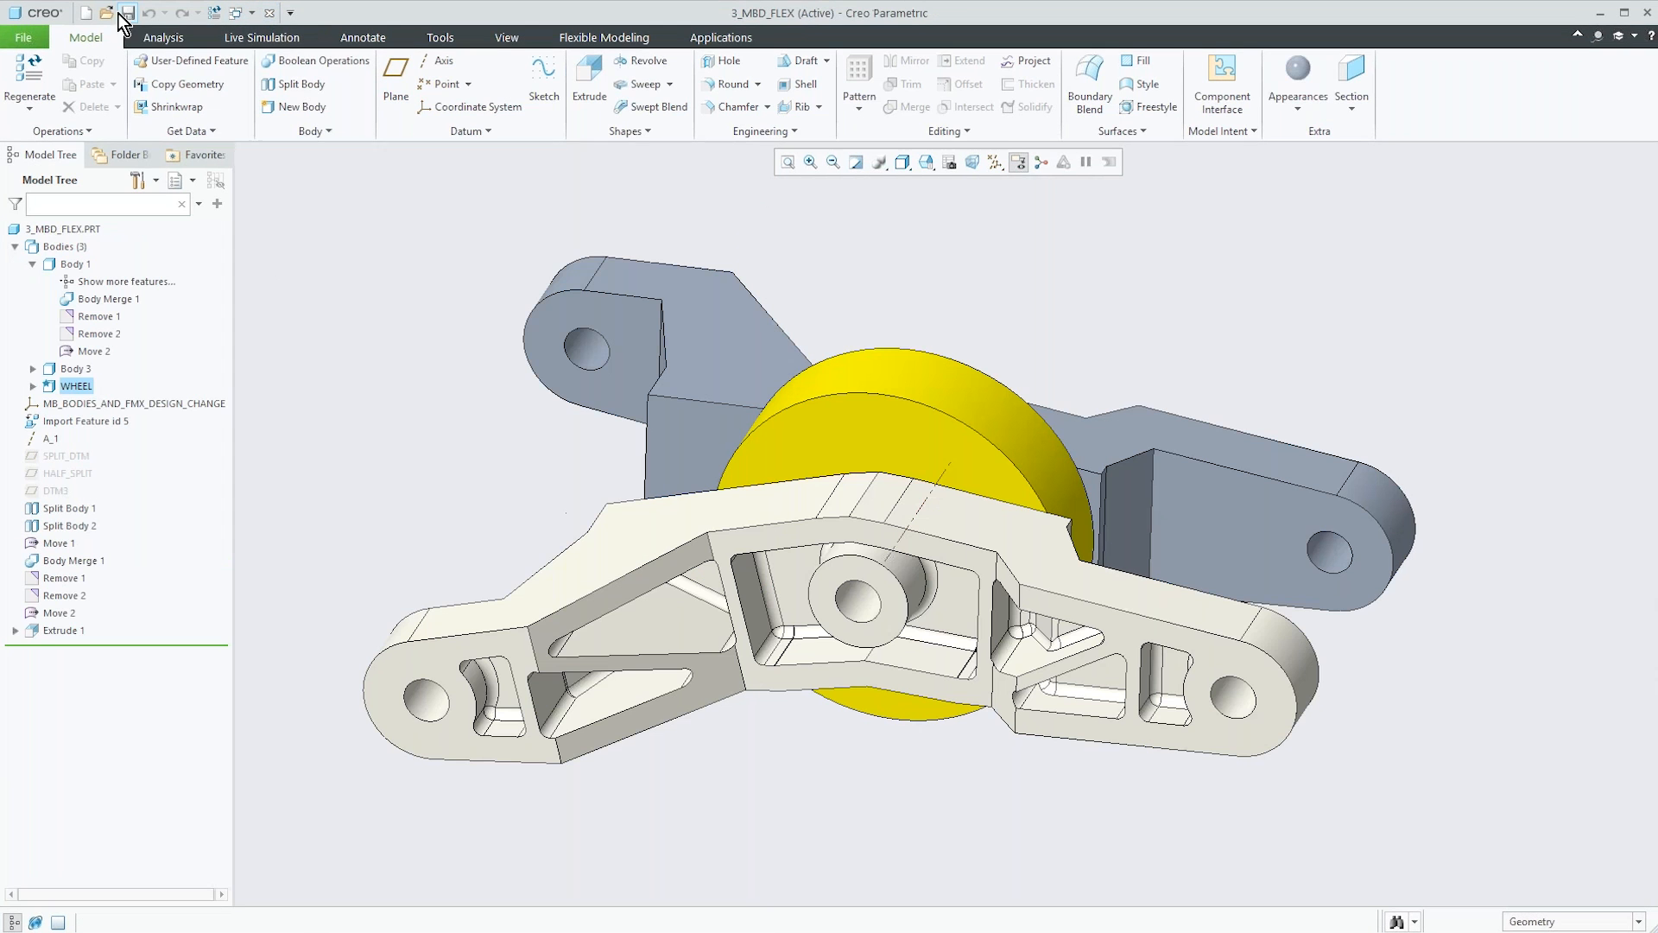
{"action": "left_click", "coordinate": [265, 8]}
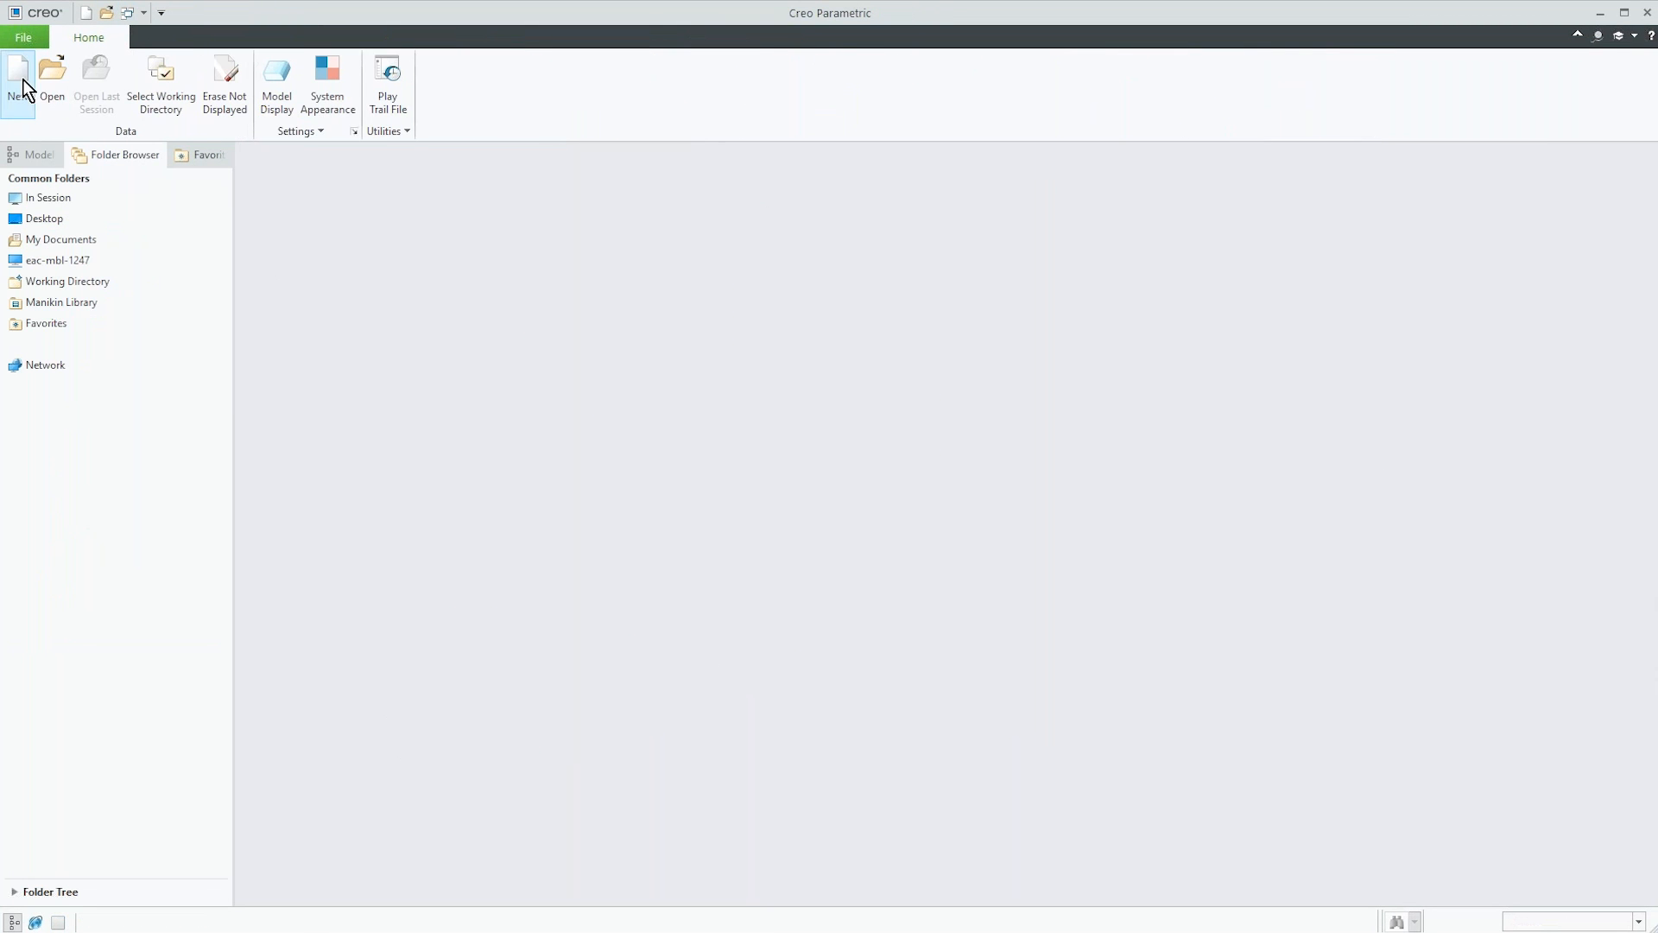
{"action": "left_click", "coordinate": [51, 82]}
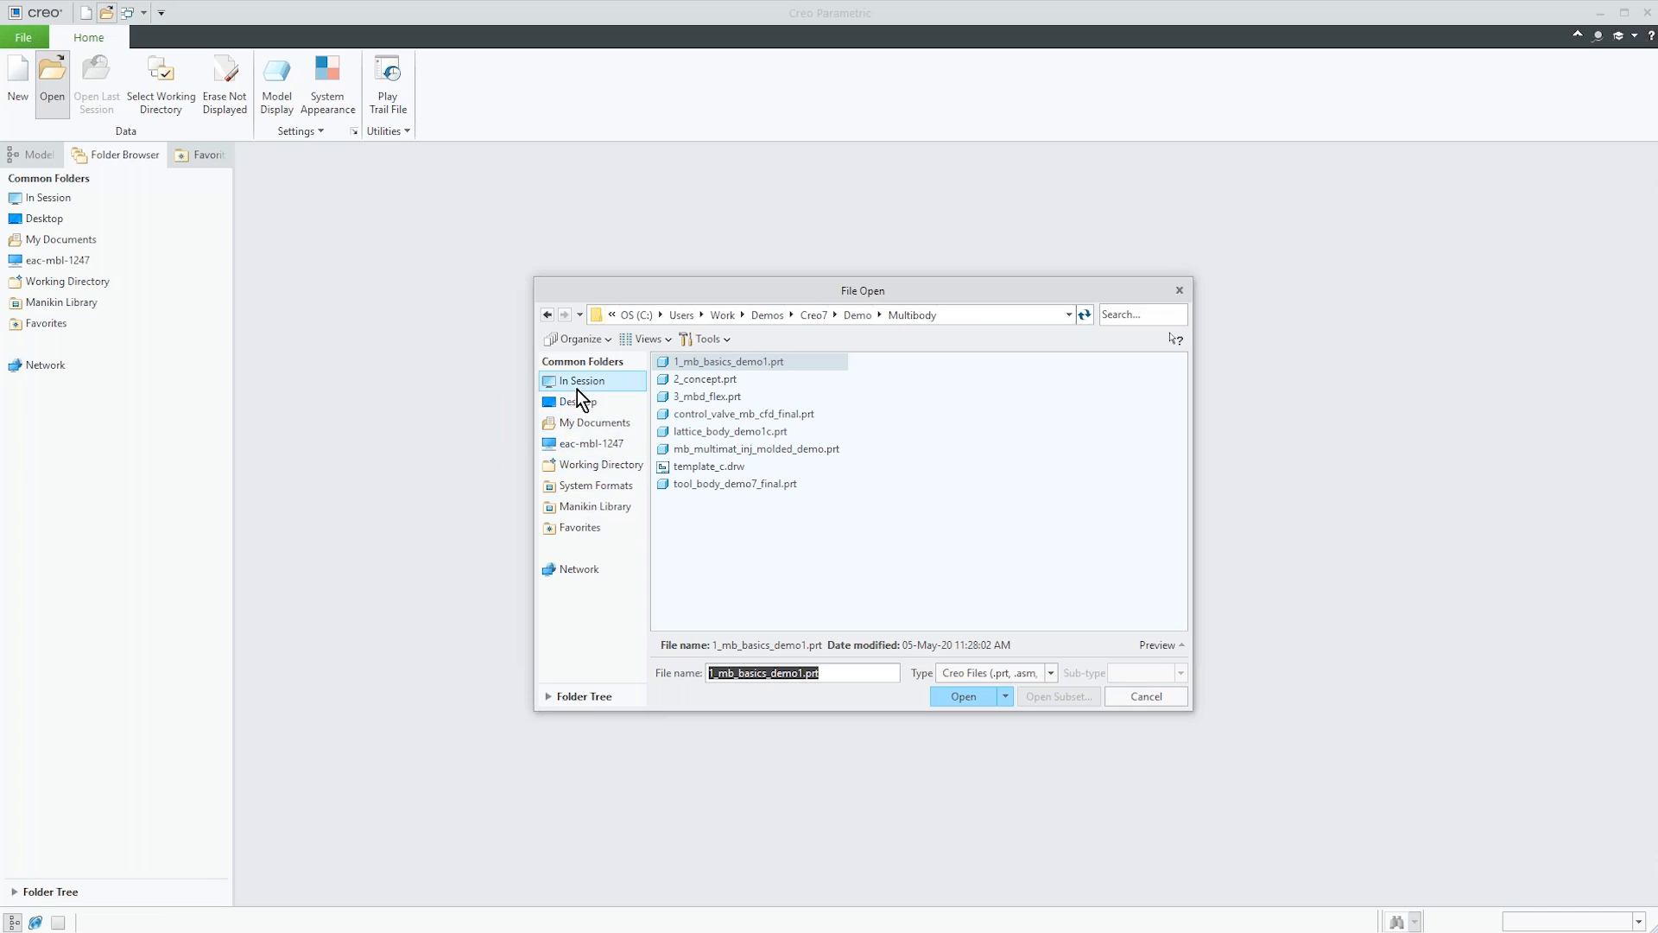
{"action": "left_click", "coordinate": [601, 394]}
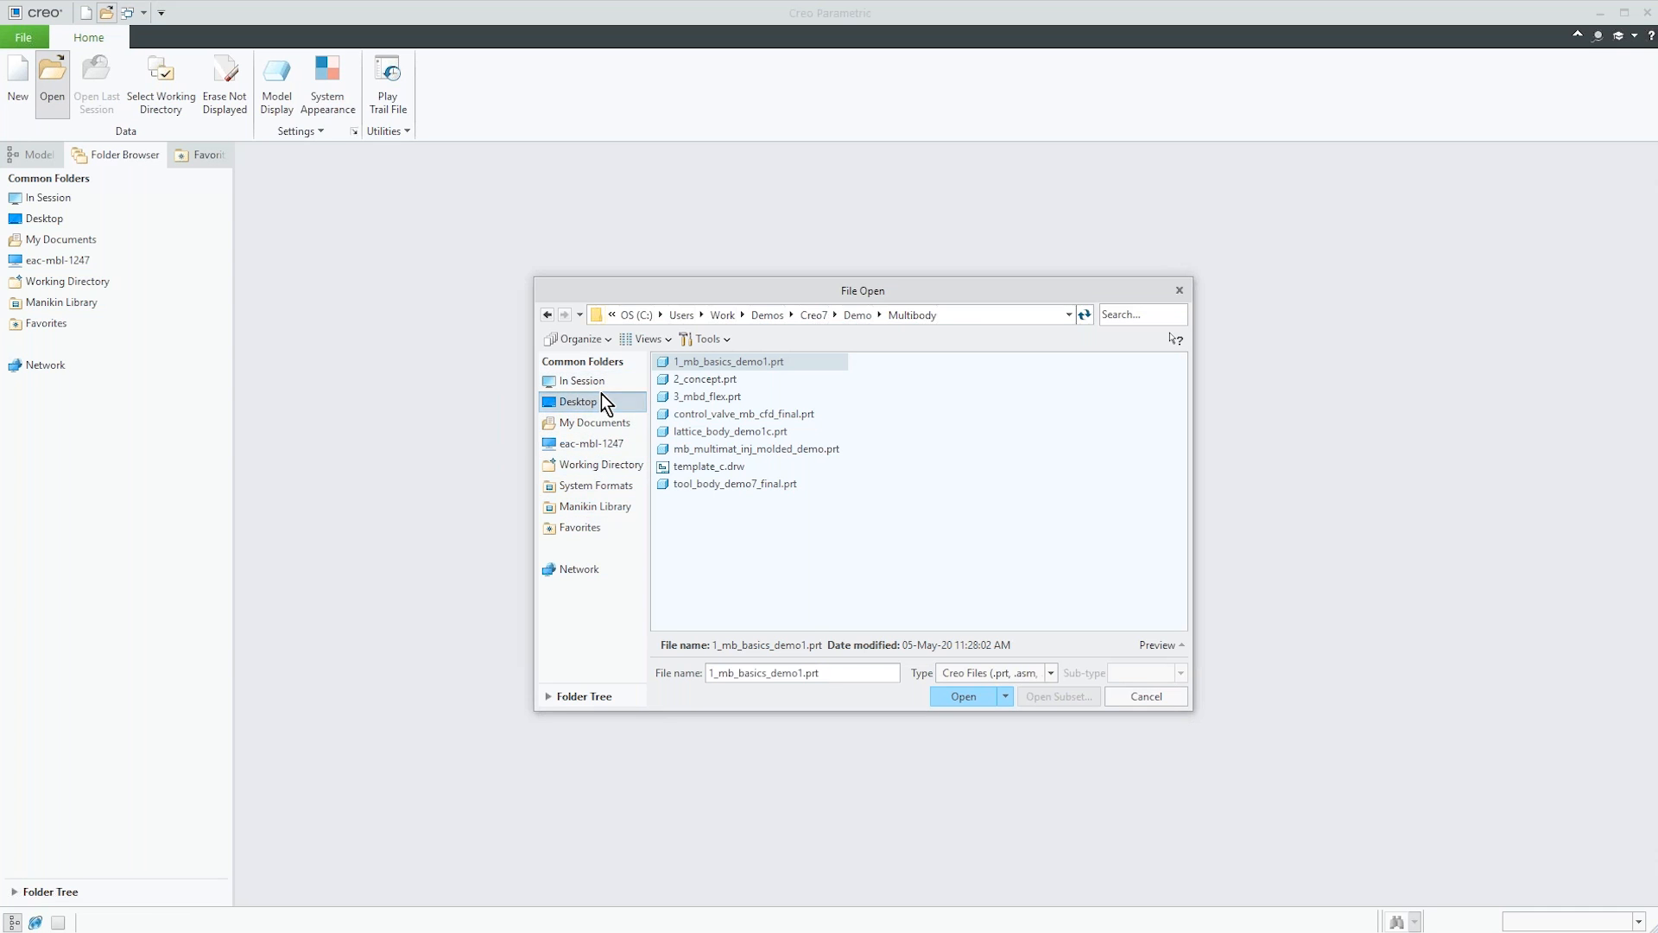
With all file types listed, import 1_mb_basics_demo1.stp as an assembly and expand its 1_MB_BASICS_DEMO1_7.ASM subassembly in the model tree.
{"action": "left_click", "coordinate": [1055, 673]}
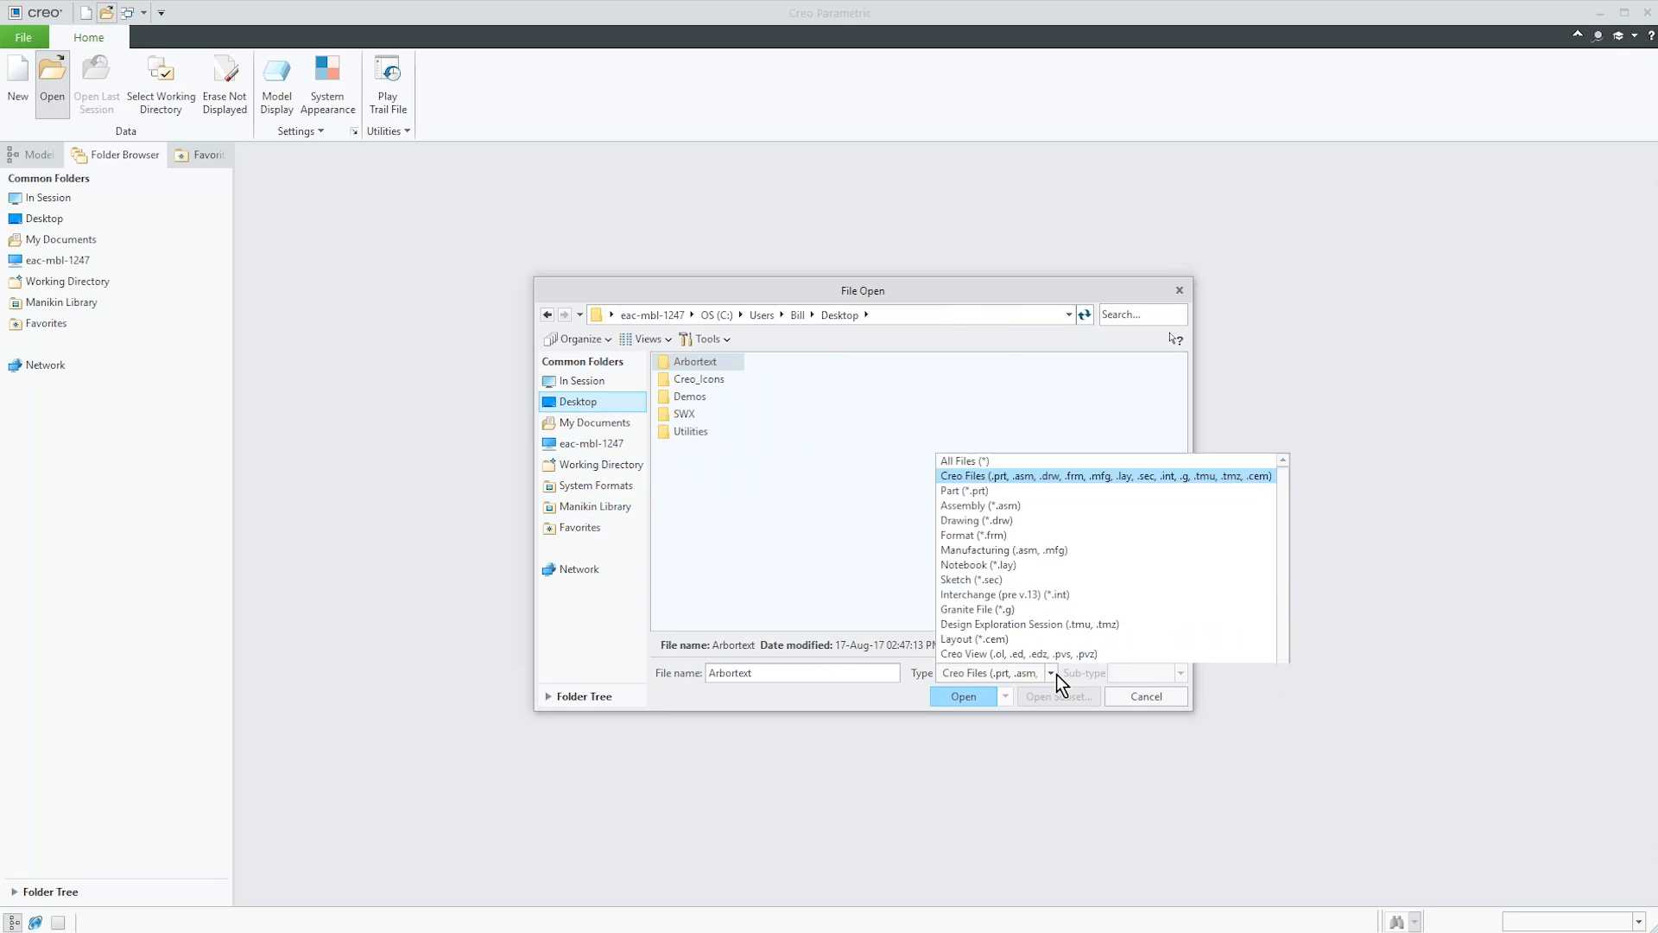
{"action": "left_click", "coordinate": [1065, 216]}
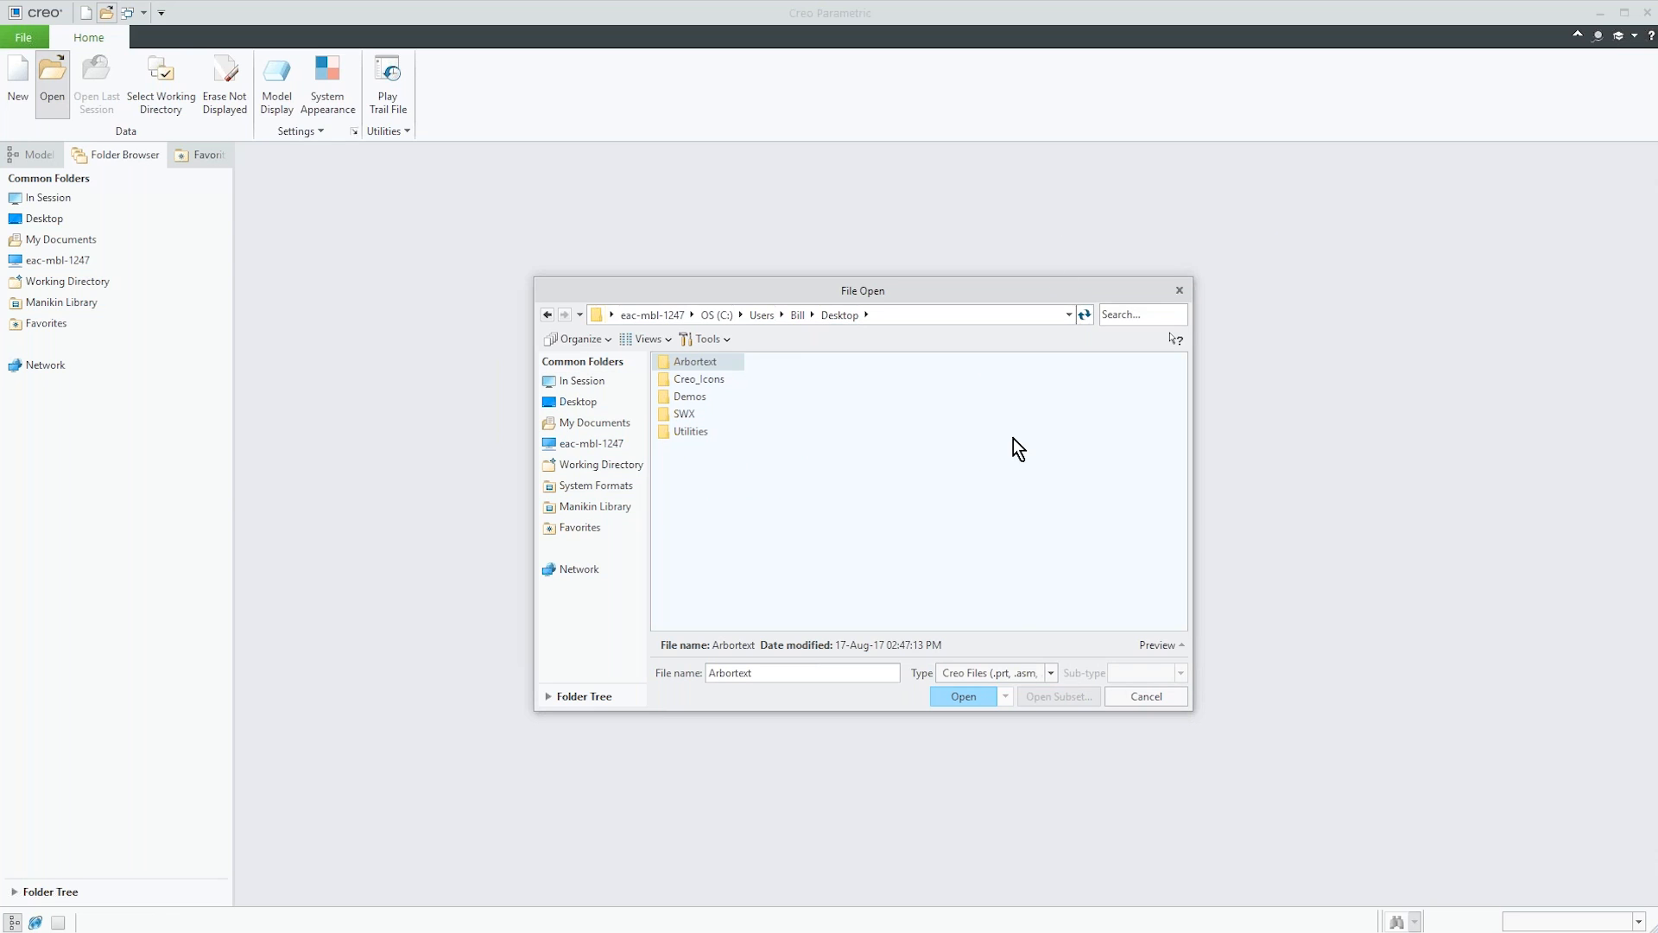
{"action": "left_click", "coordinate": [1051, 673]}
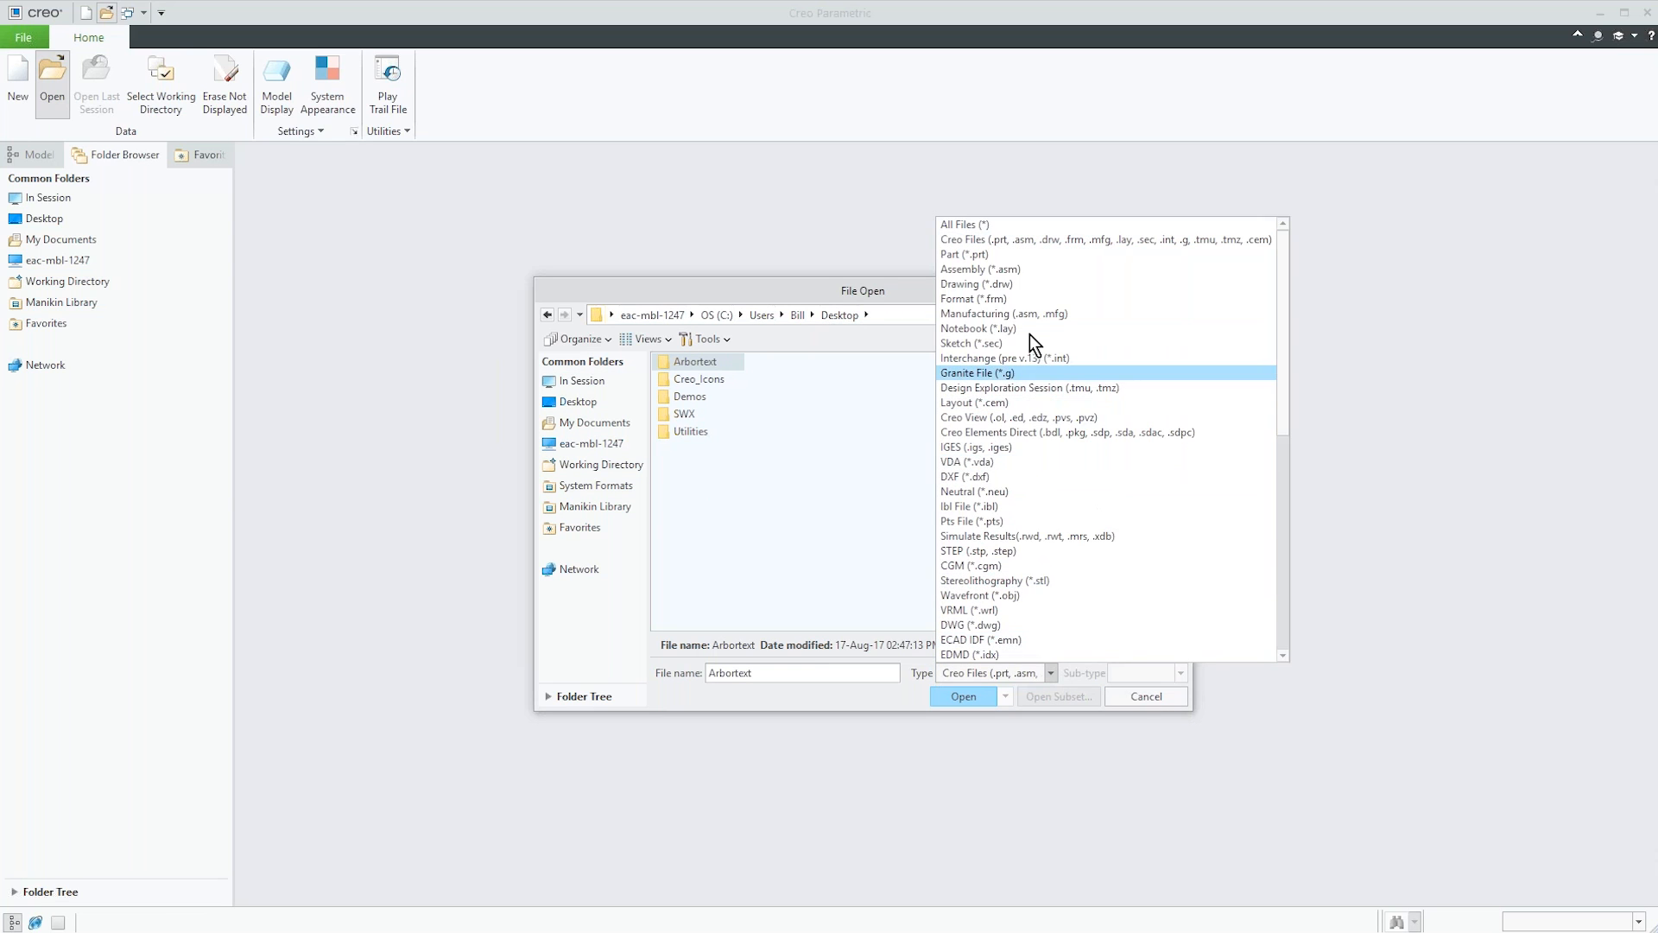
{"action": "left_click", "coordinate": [990, 226]}
{"action": "left_click", "coordinate": [740, 450]}
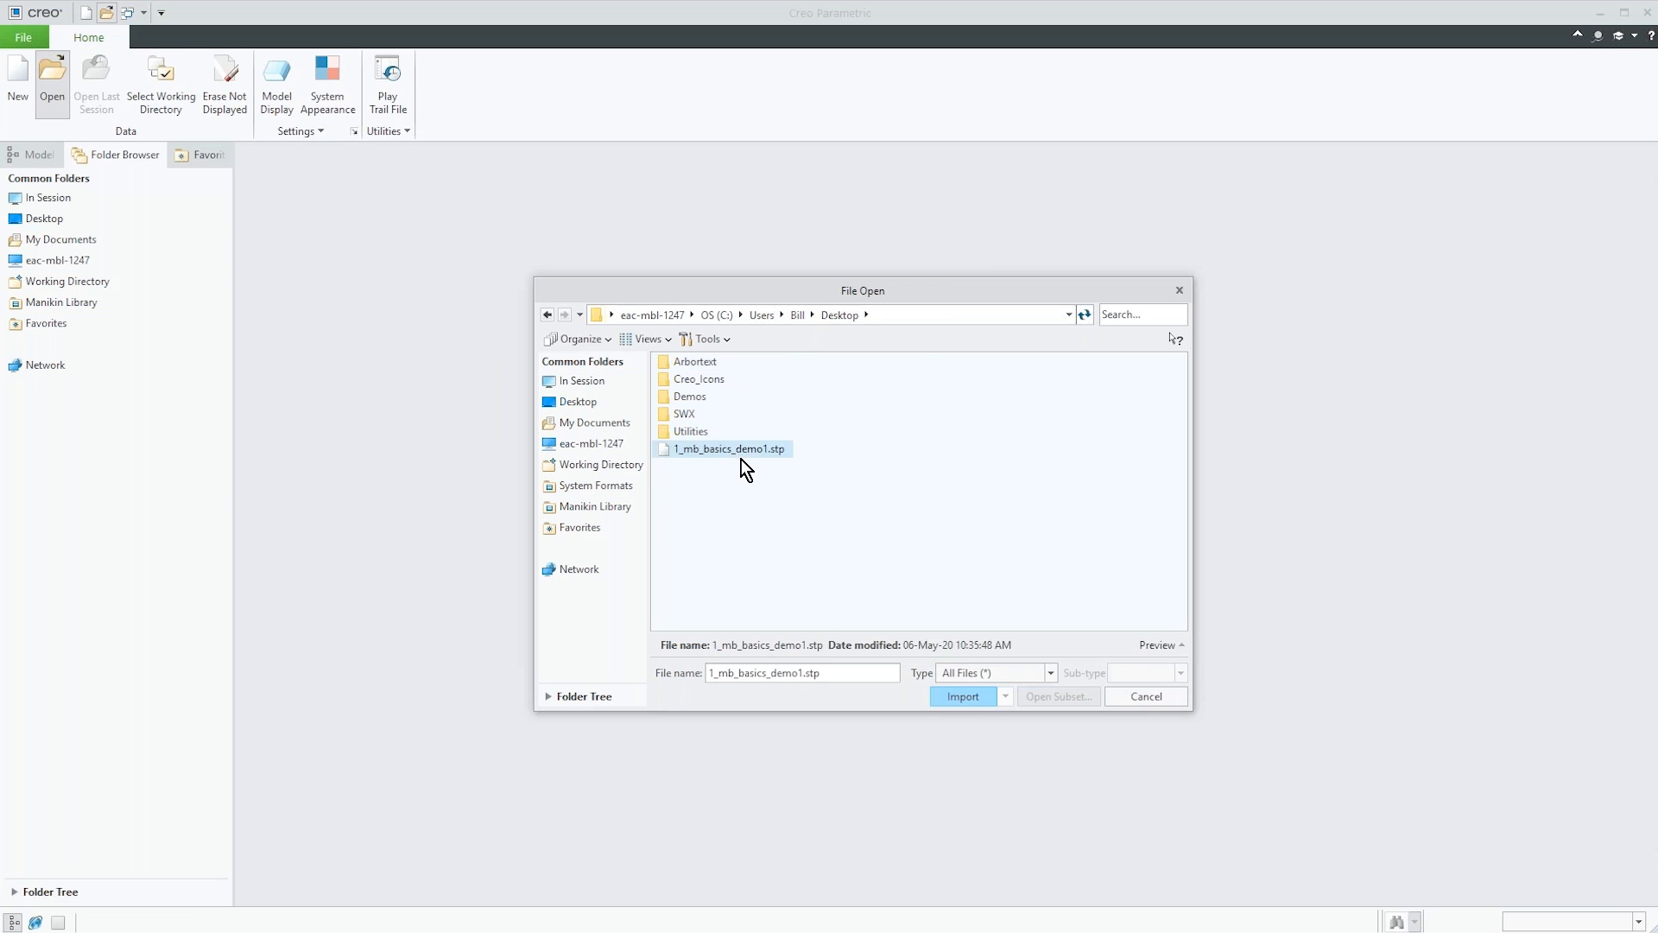
{"action": "left_click", "coordinate": [959, 696]}
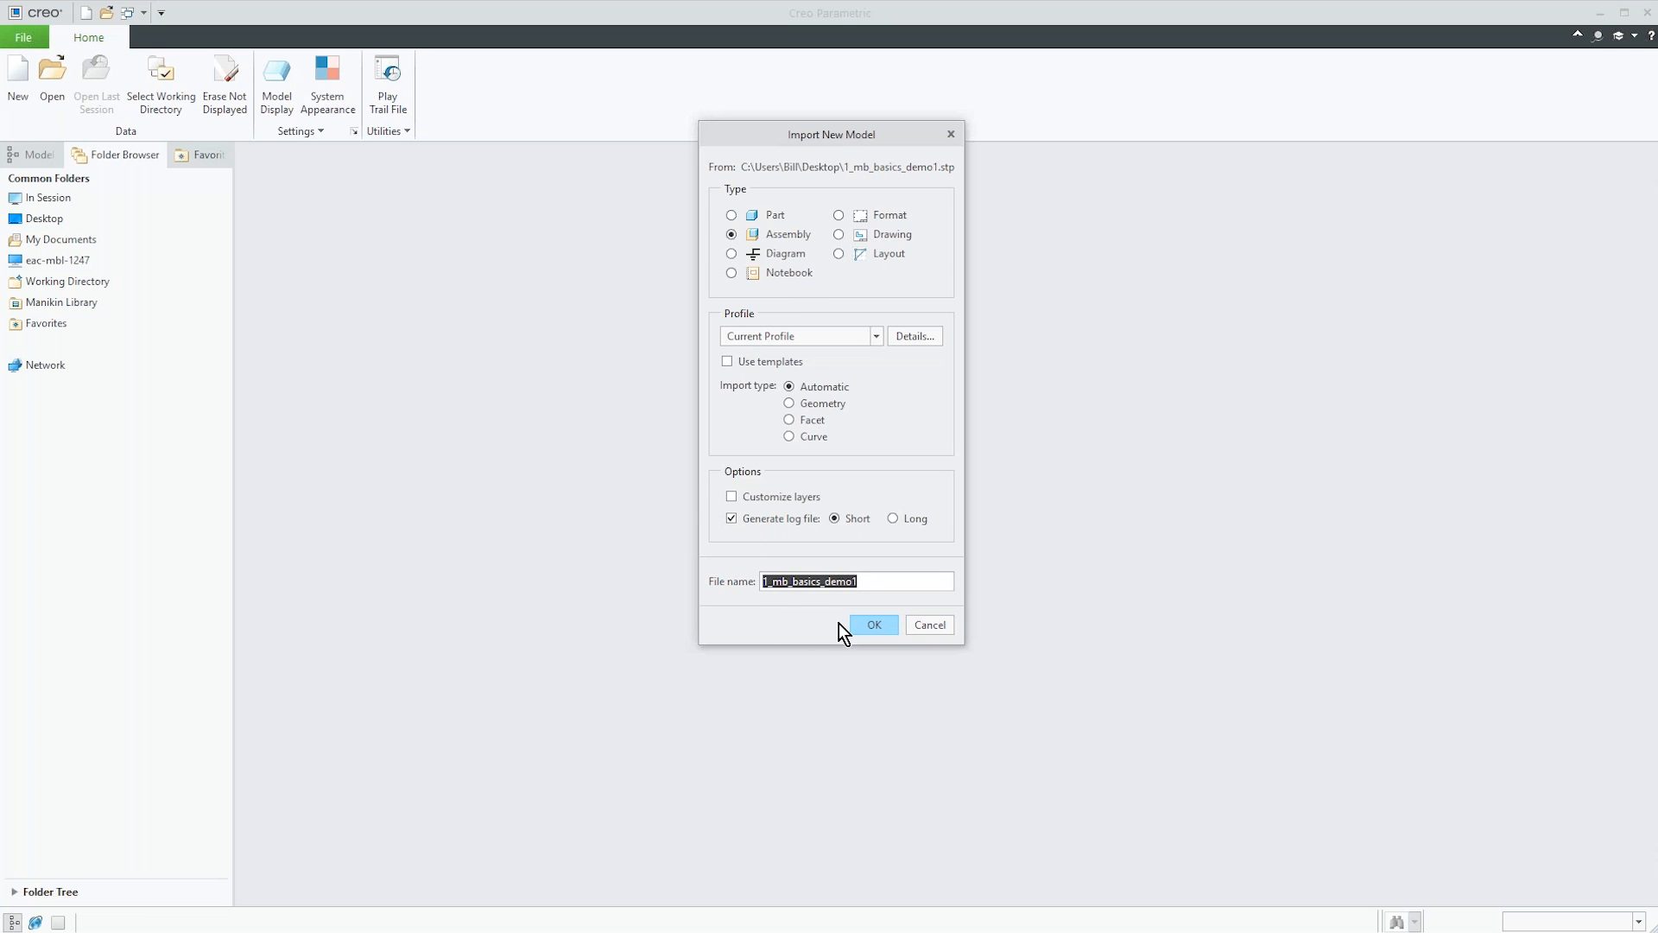
{"action": "left_click", "coordinate": [875, 625]}
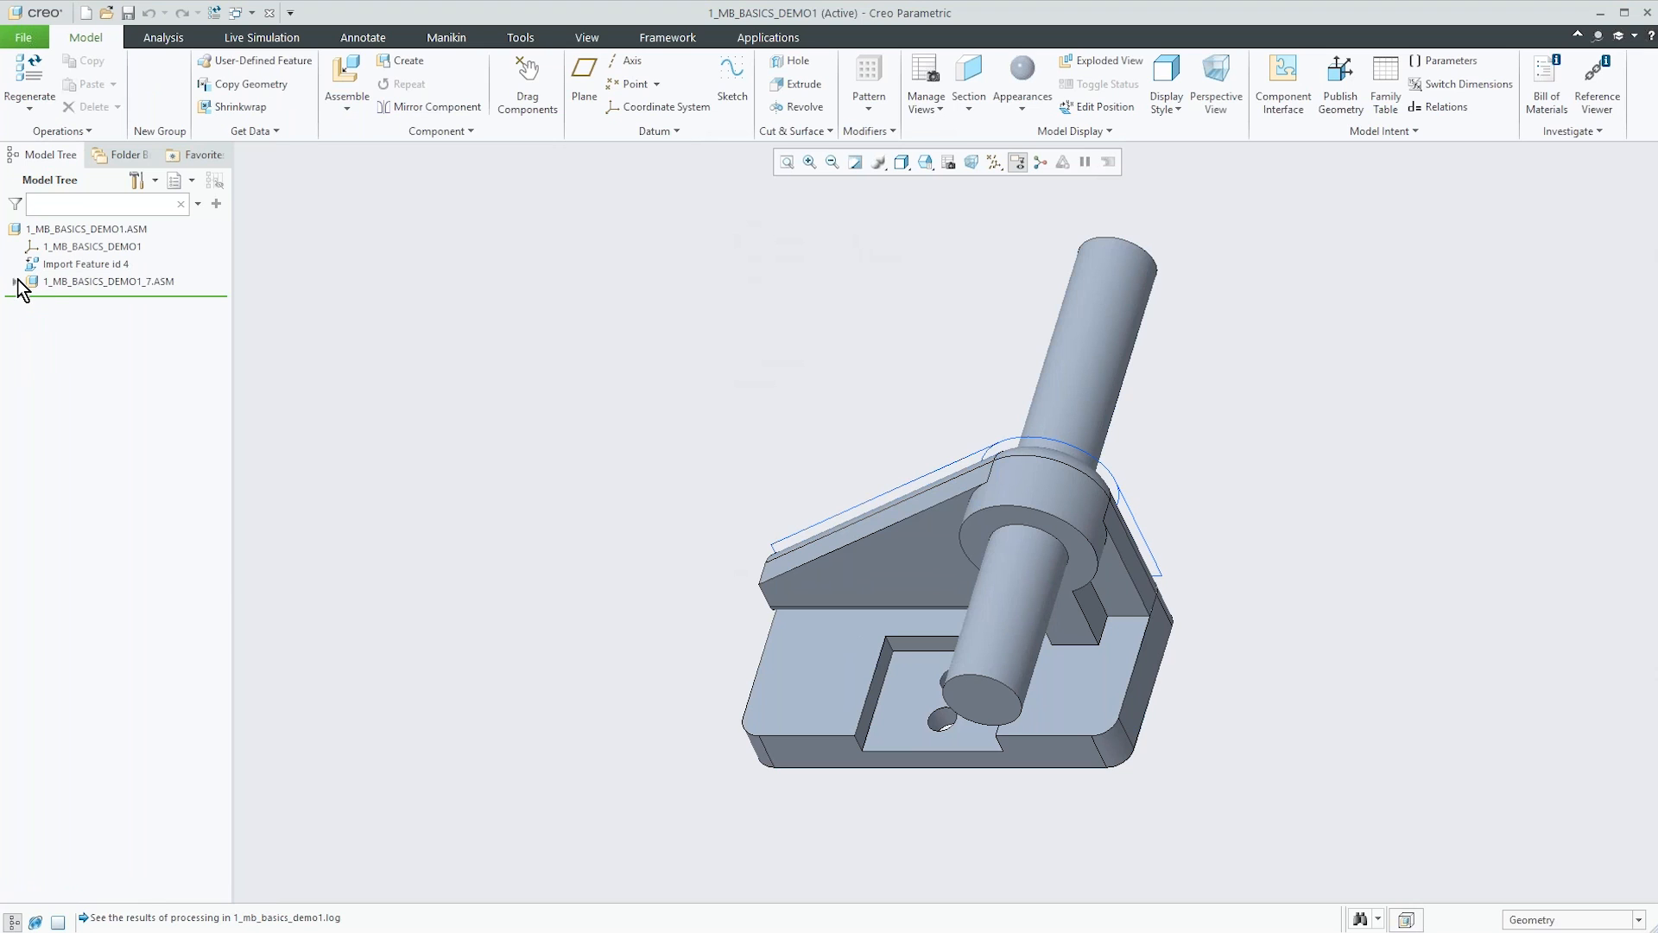
{"action": "left_click", "coordinate": [14, 282]}
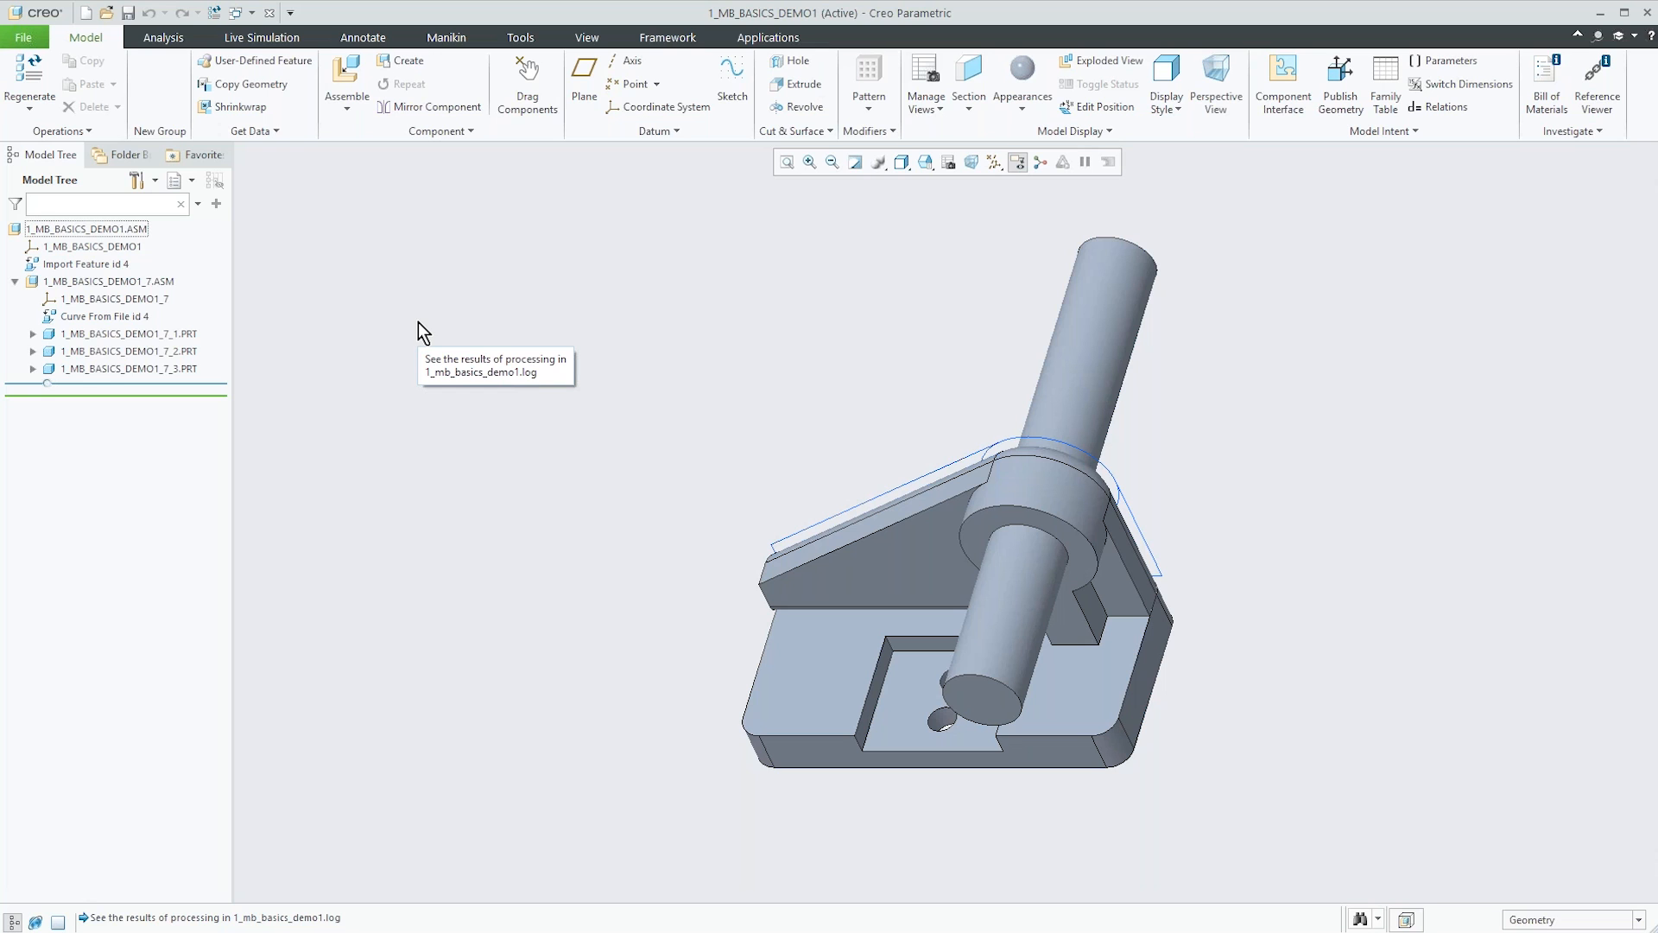
{"action": "middle_click_drag", "start_coordinate": [556, 518], "coordinate": [580, 457]}
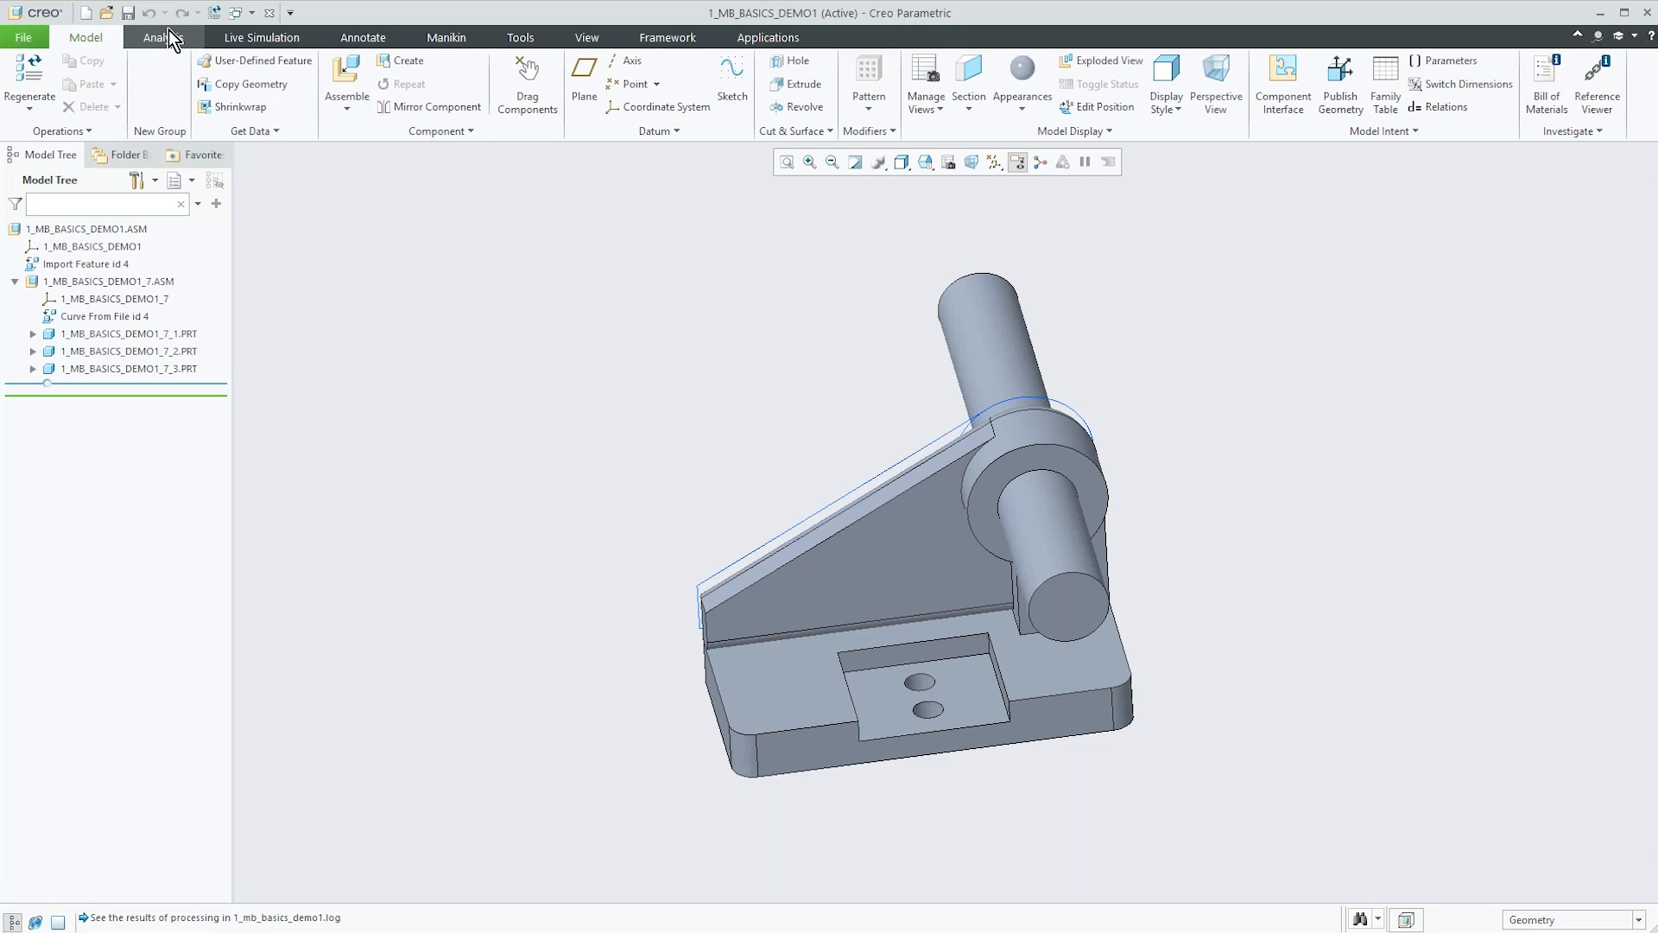
{"action": "mouse_move", "coordinate": [555, 376]}
{"action": "middle_mouse_down"}
{"action": "mouse_move", "coordinate": [647, 407]}
{"action": "mouse_move", "coordinate": [622, 351]}
{"action": "mouse_move", "coordinate": [614, 377]}
{"action": "middle_mouse_up"}
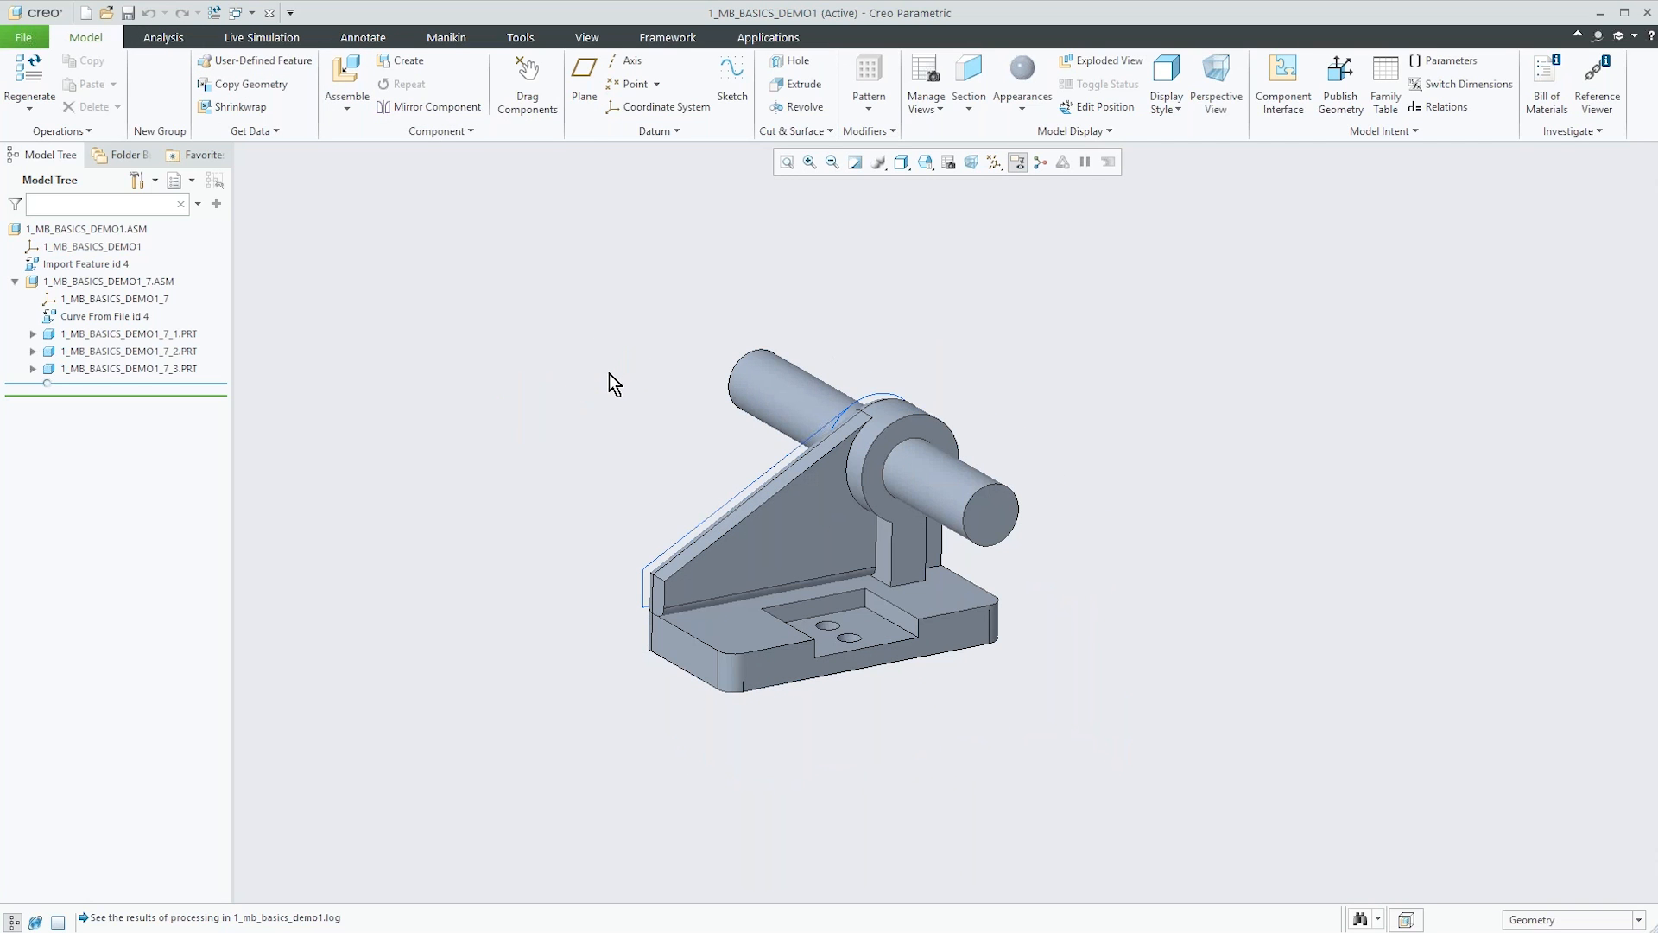
In the Welding application, start a fillet weld with the rib's large face as side 1 and the base's top face as side 2.
{"action": "left_click", "coordinate": [740, 38]}
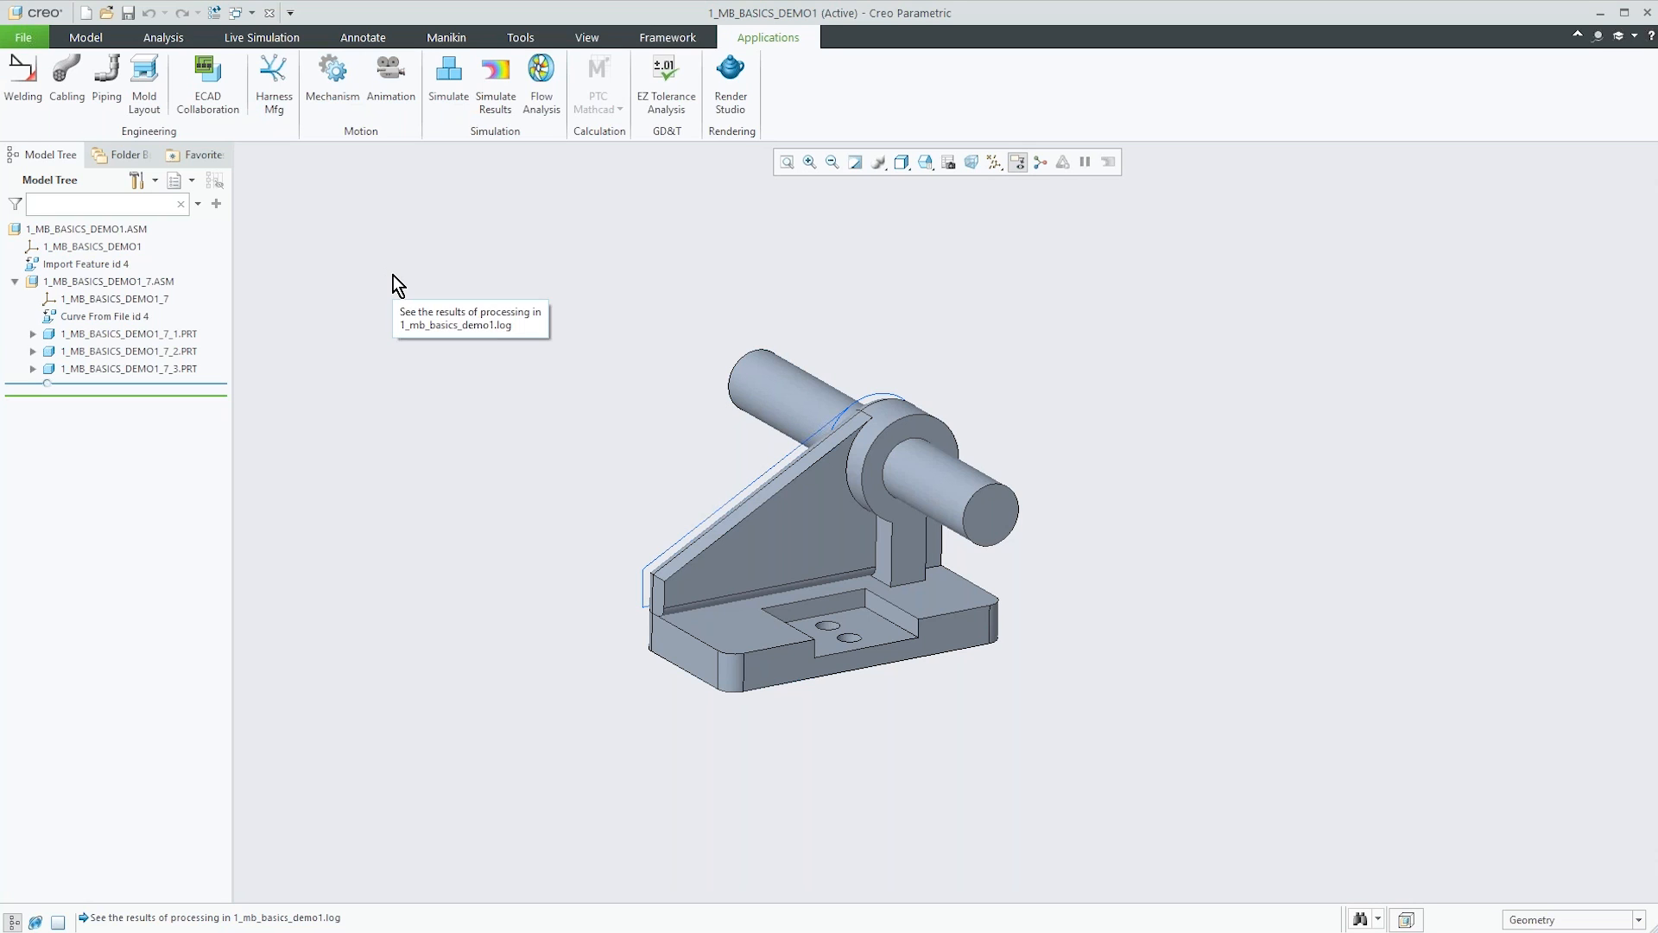
{"action": "left_click", "coordinate": [7, 104]}
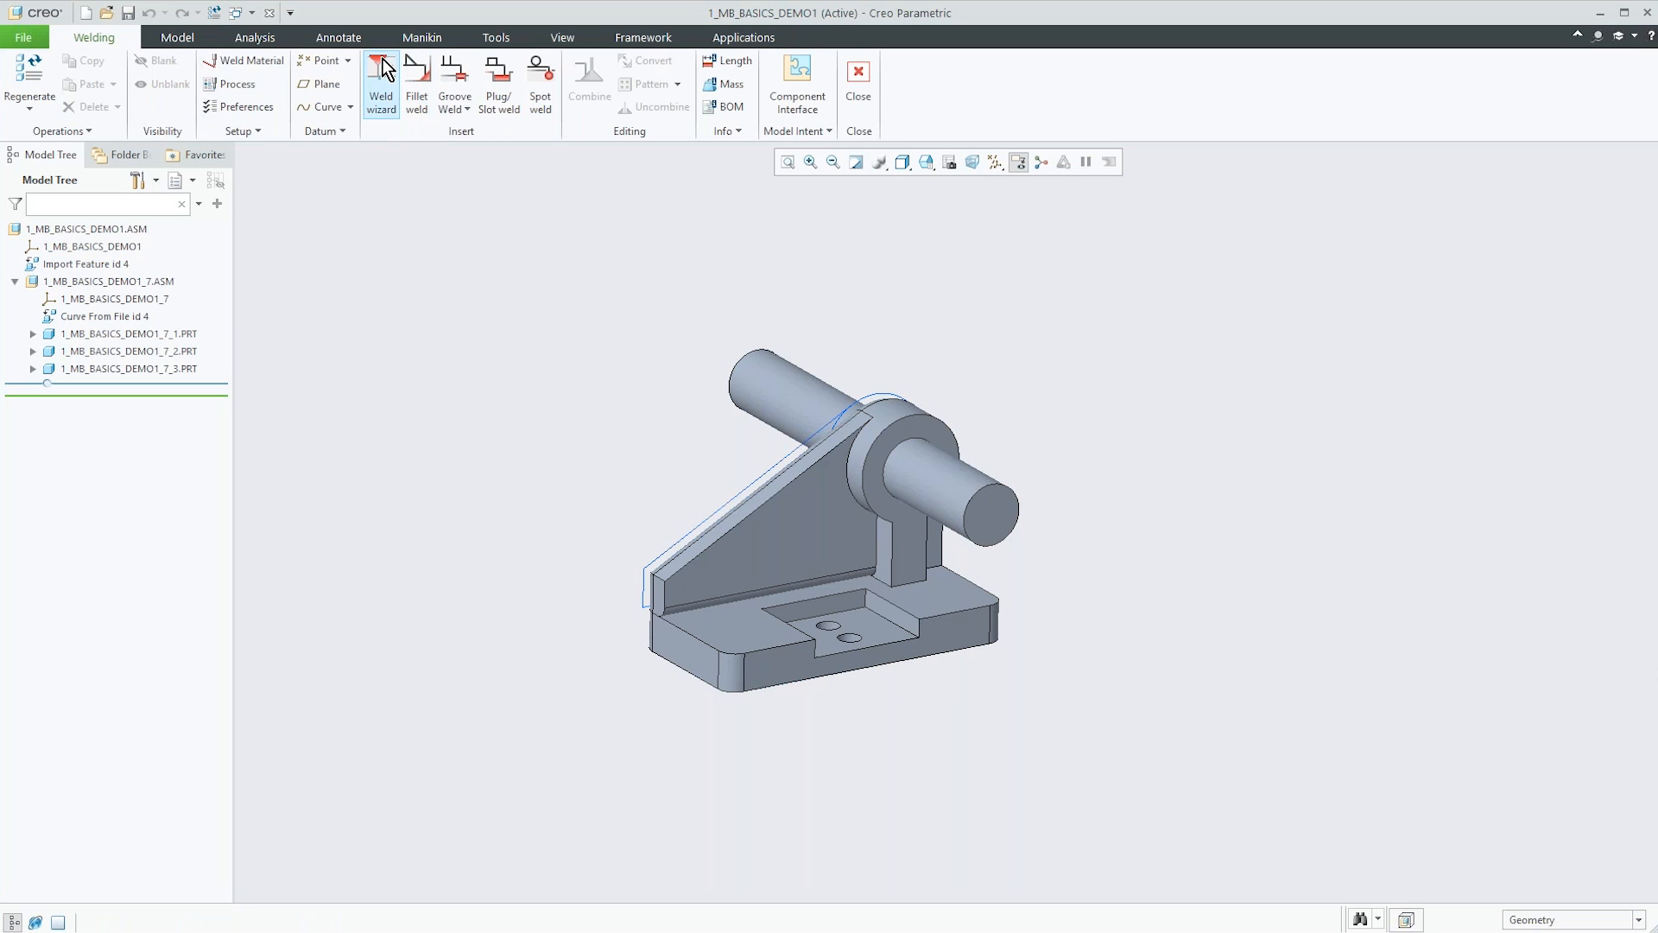
{"action": "left_click", "coordinate": [417, 91]}
{"action": "scroll", "coordinate": [500, 429], "scroll_direction": "up", "scroll_amount": 3}
{"action": "scroll", "coordinate": [513, 493], "scroll_direction": "down", "scroll_amount": 3}
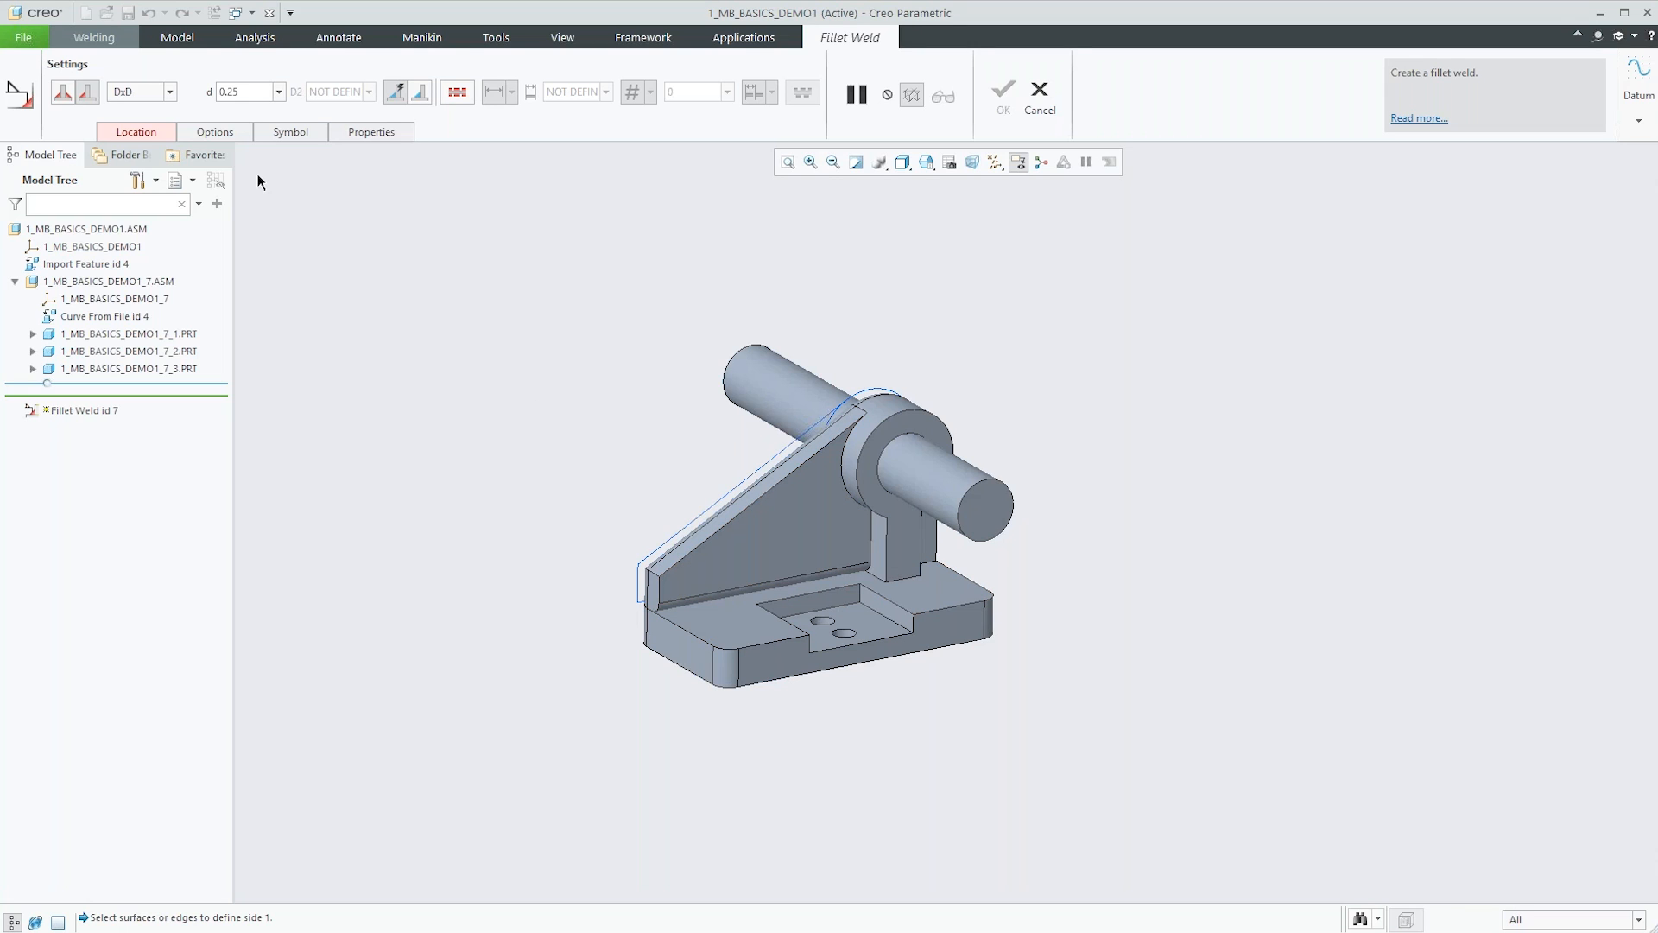
{"action": "left_click", "coordinate": [712, 574]}
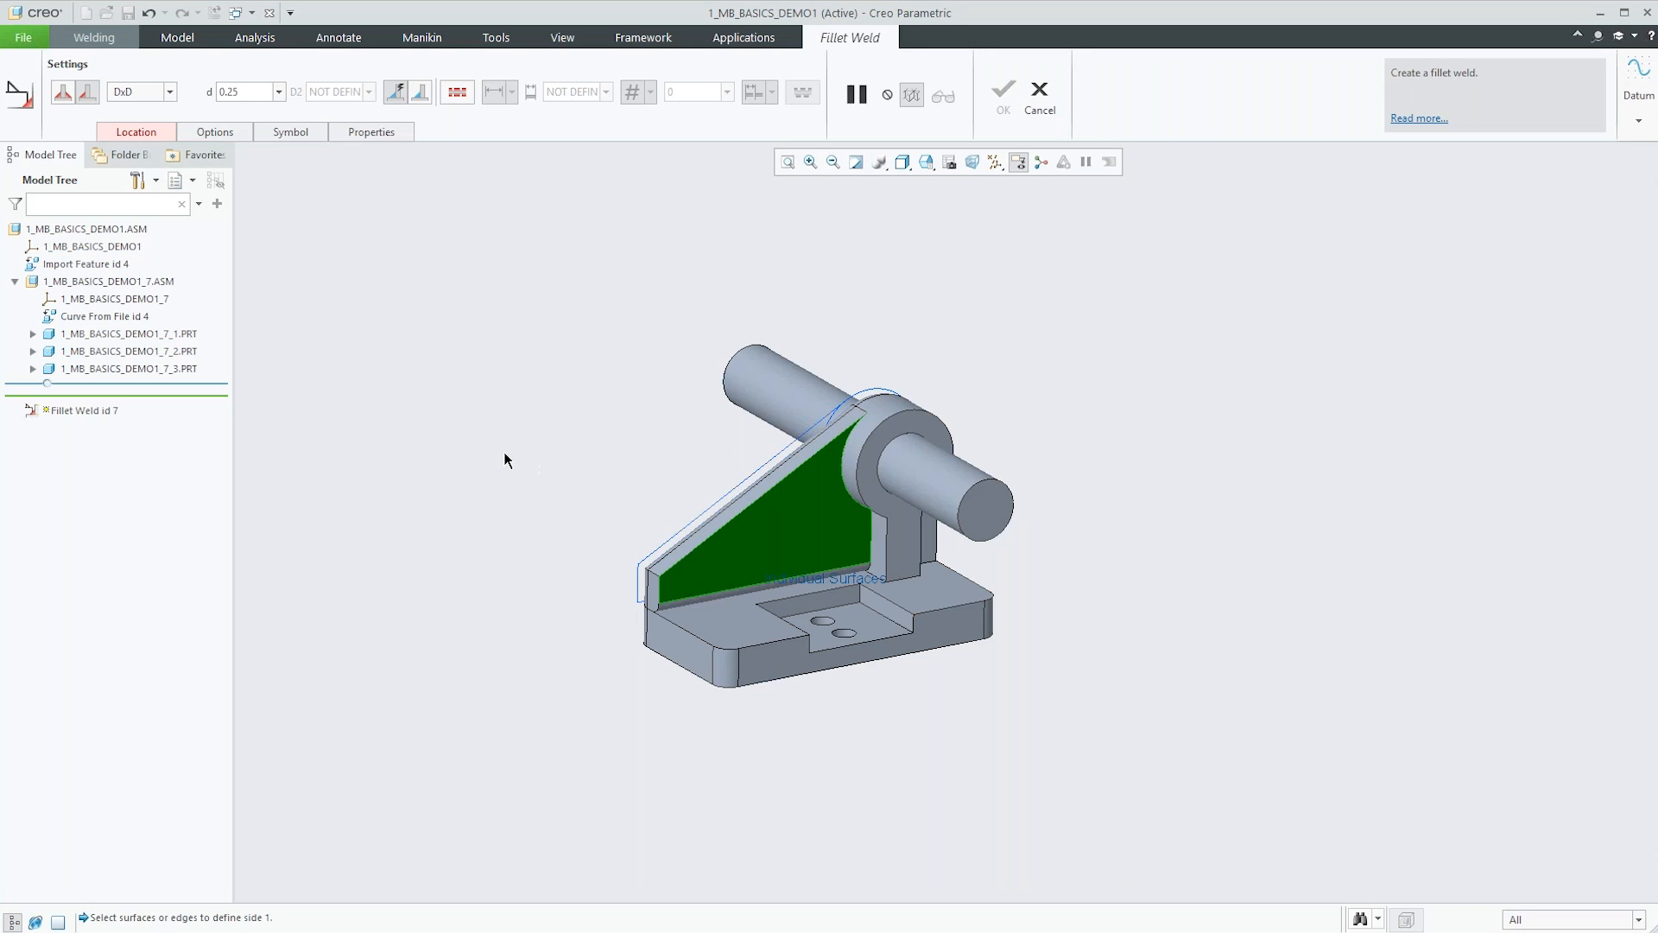
{"action": "right_click", "coordinate": [515, 459]}
{"action": "left_click", "coordinate": [540, 531]}
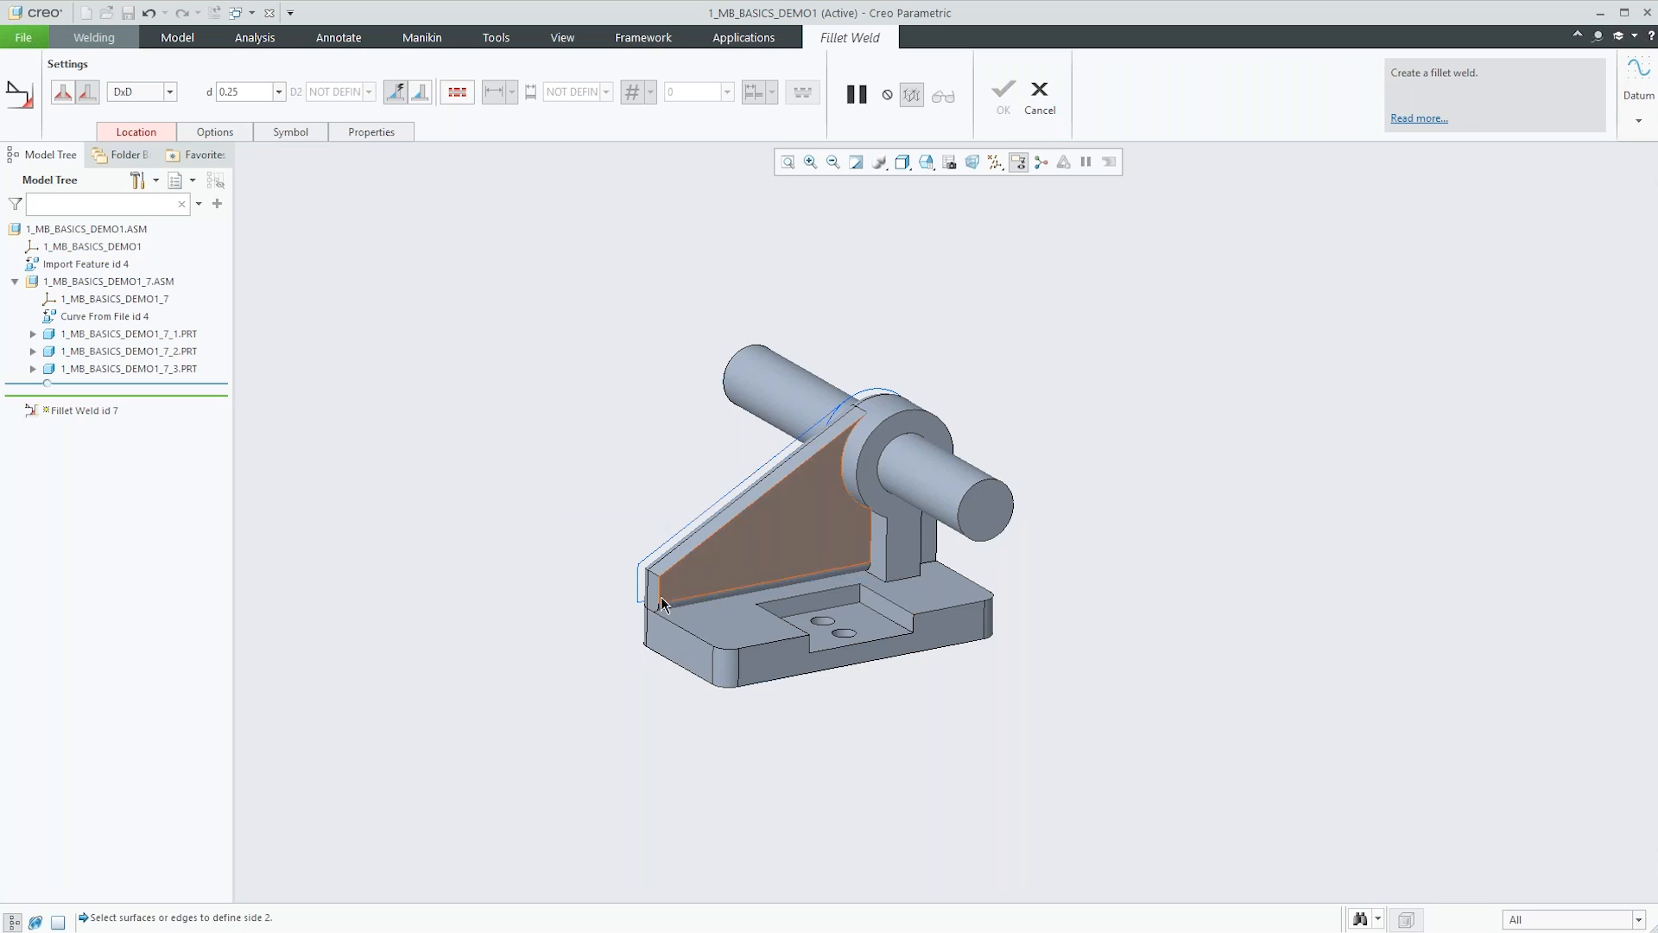
{"action": "left_click", "coordinate": [711, 627]}
{"action": "left_click", "coordinate": [712, 622]}
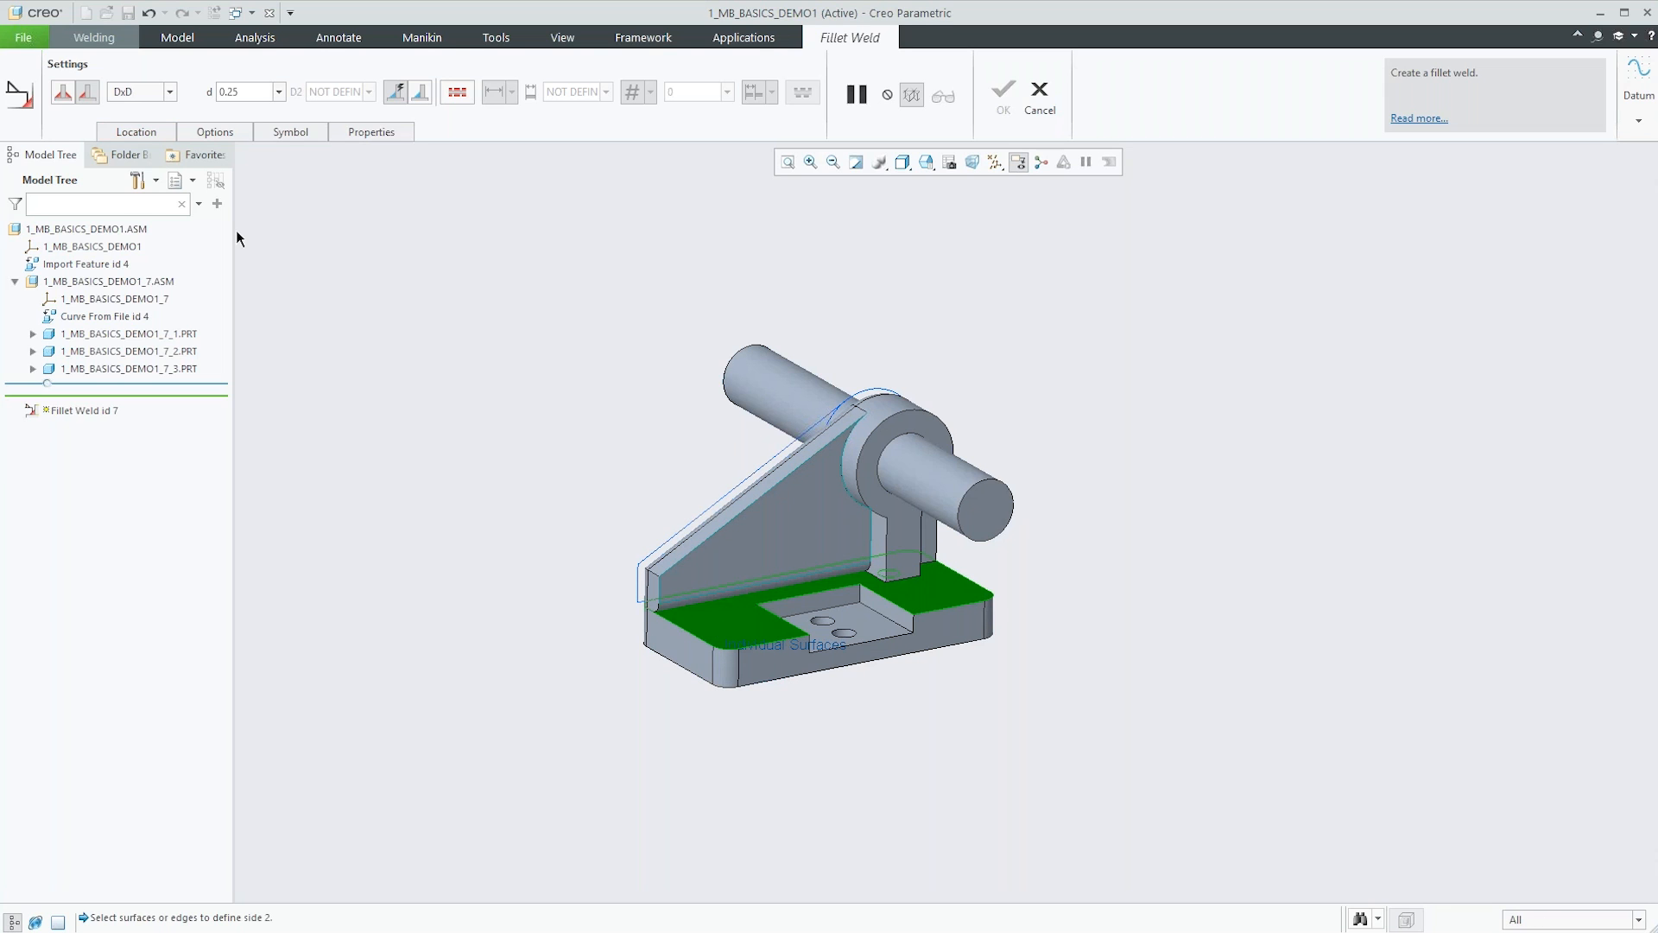
Set the fillet weld's geometry type to Solid and try a weld size of 5.
{"action": "left_click", "coordinate": [215, 133]}
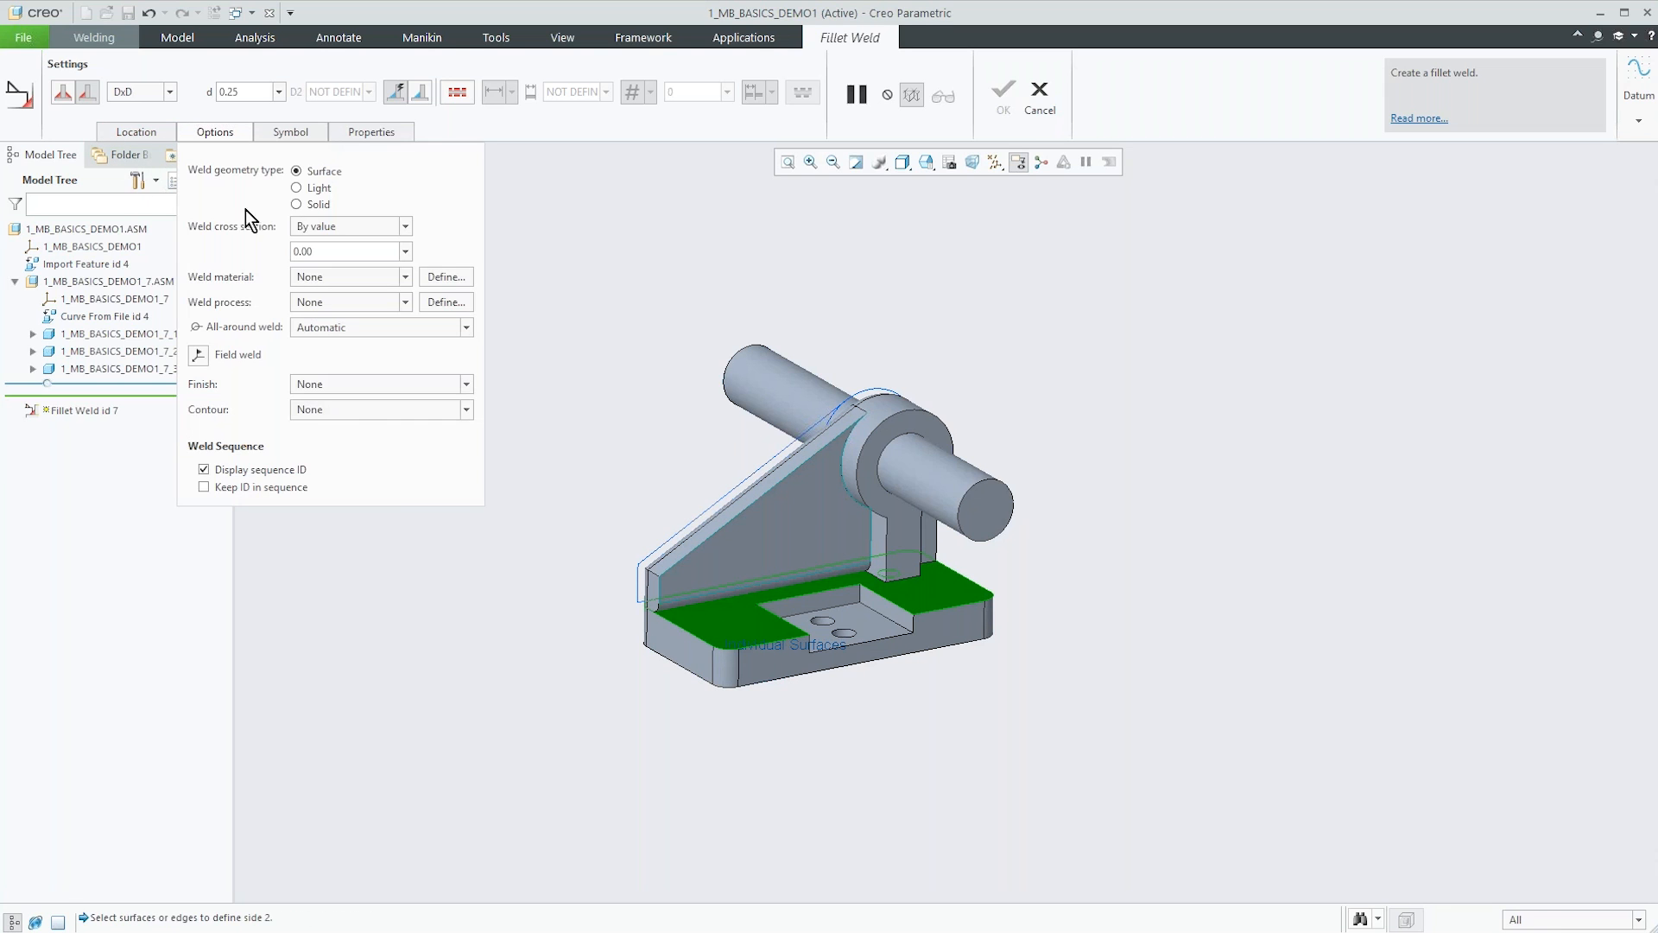
{"action": "left_click", "coordinate": [296, 205]}
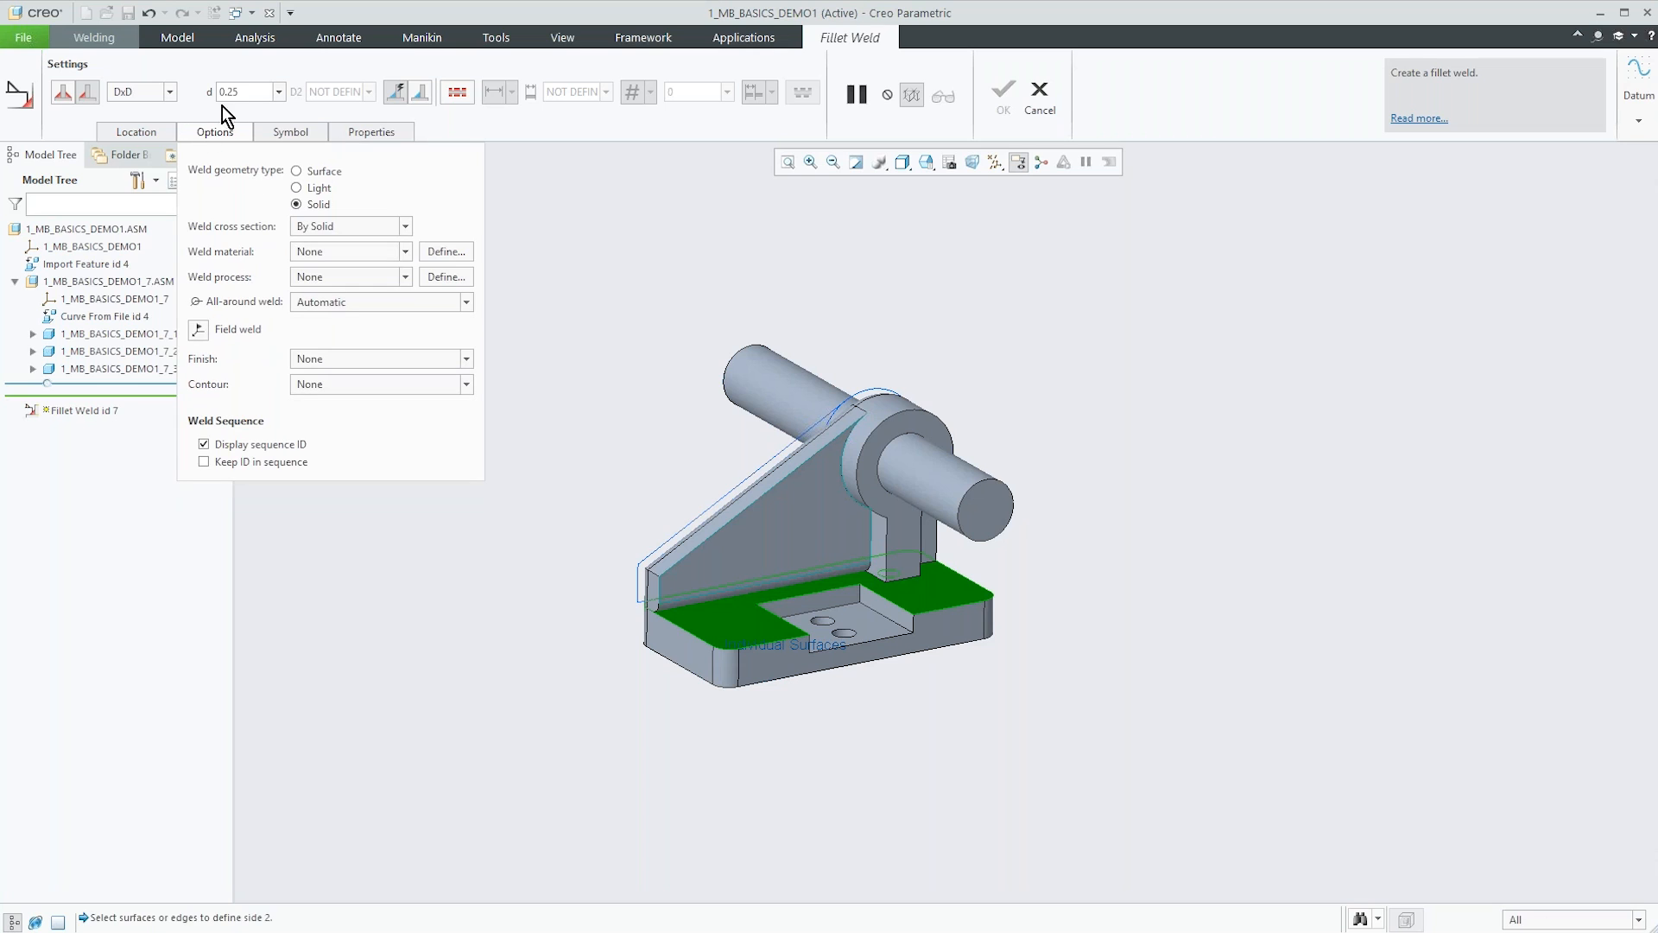
{"action": "double_click", "coordinate": [245, 92]}
{"action": "type", "text": "5"}
{"action": "key", "text": "Return"}
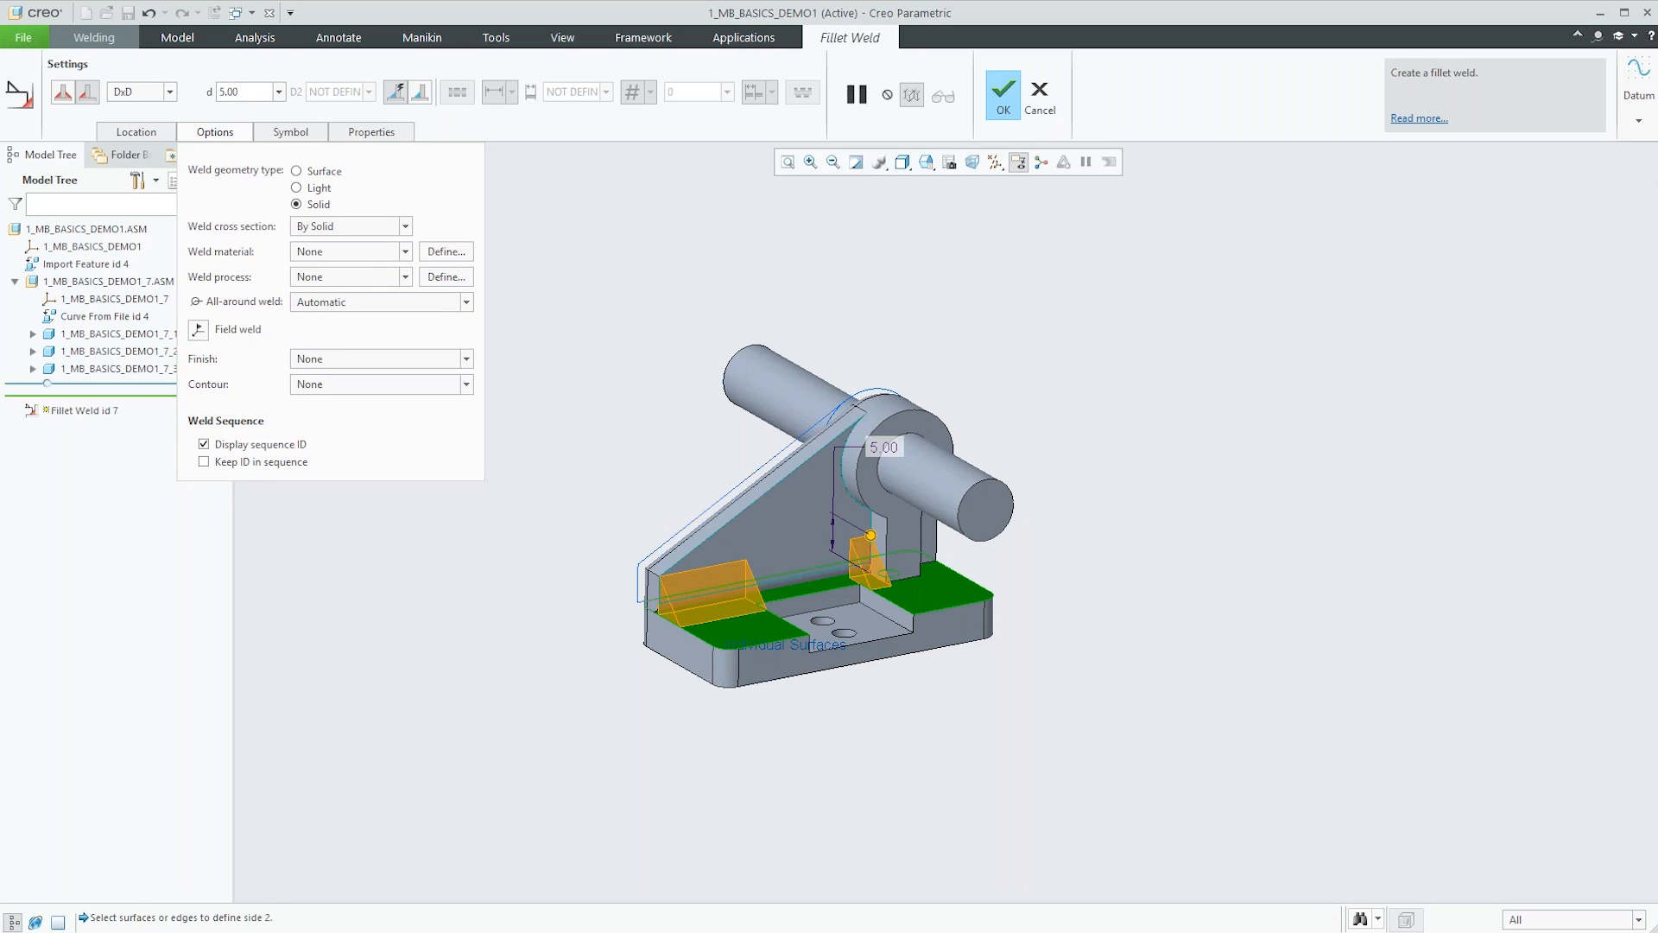
Set the fillet weld's size to 2, create the weld, and inspect it close up.
{"action": "double_click", "coordinate": [230, 92]}
{"action": "type", "text": "2"}
{"action": "key", "text": "Return"}
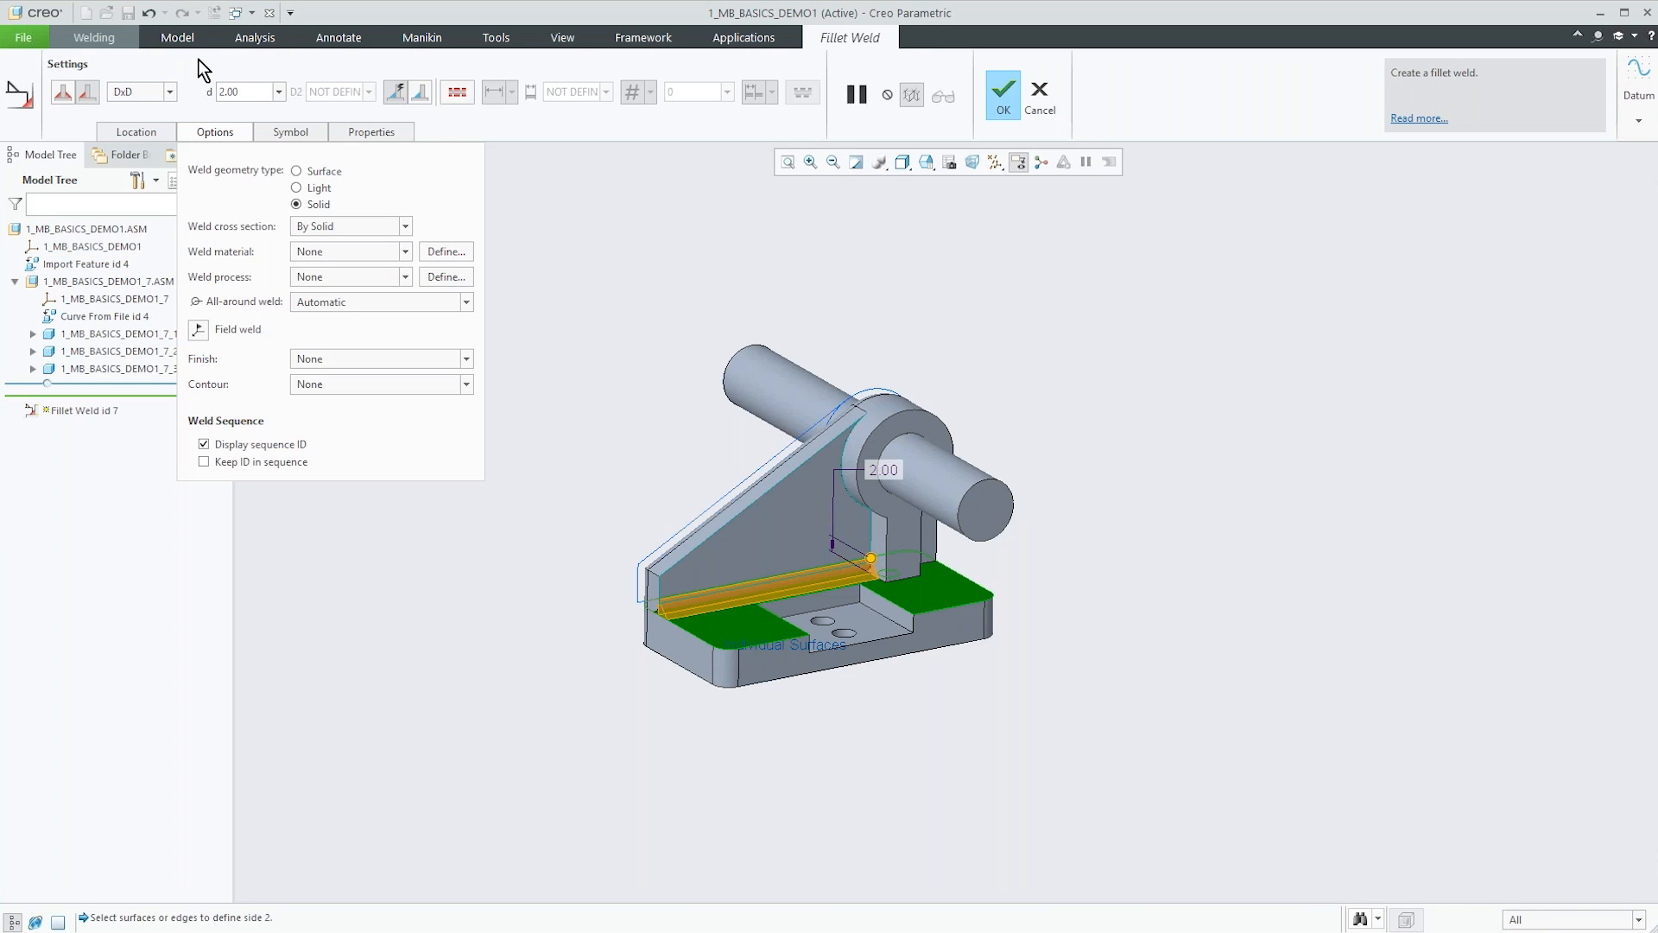
{"action": "left_click", "coordinate": [1001, 102]}
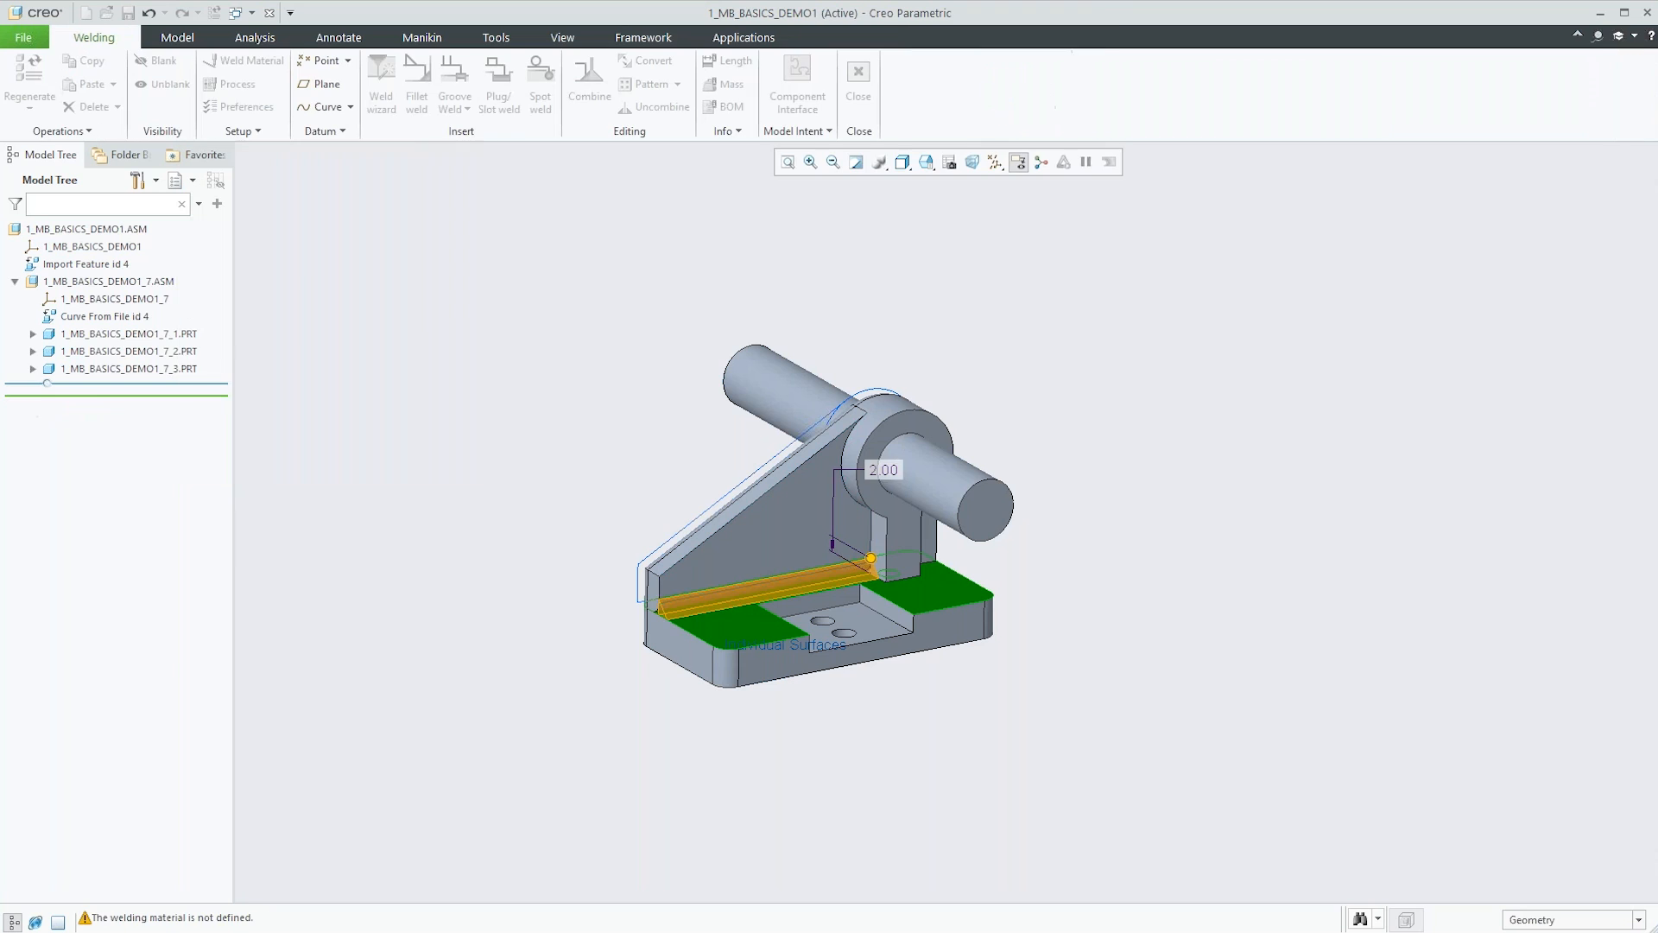
{"action": "scroll", "coordinate": [666, 625], "scroll_direction": "up", "scroll_amount": 6}
{"action": "mouse_move", "coordinate": [692, 622]}
{"action": "middle_mouse_down"}
{"action": "mouse_move", "coordinate": [739, 618]}
{"action": "mouse_move", "coordinate": [668, 604]}
{"action": "middle_mouse_up"}
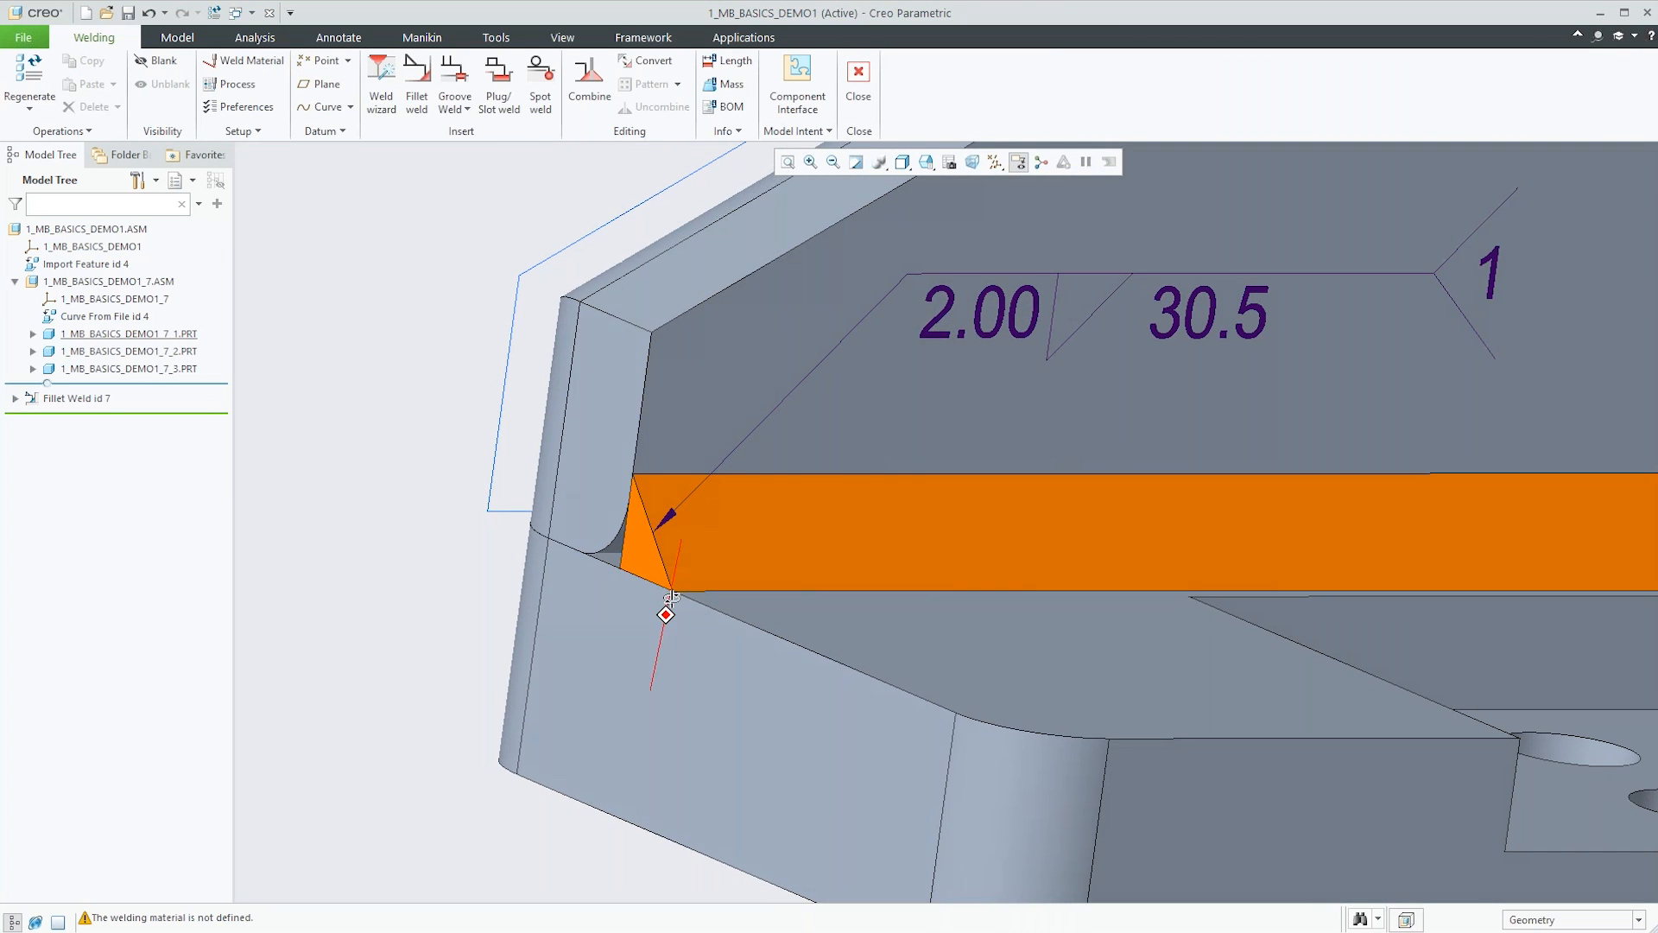
{"action": "scroll", "coordinate": [615, 606], "scroll_direction": "down", "scroll_amount": 6}
{"action": "middle_click_drag", "start_coordinate": [556, 450], "coordinate": [515, 442]}
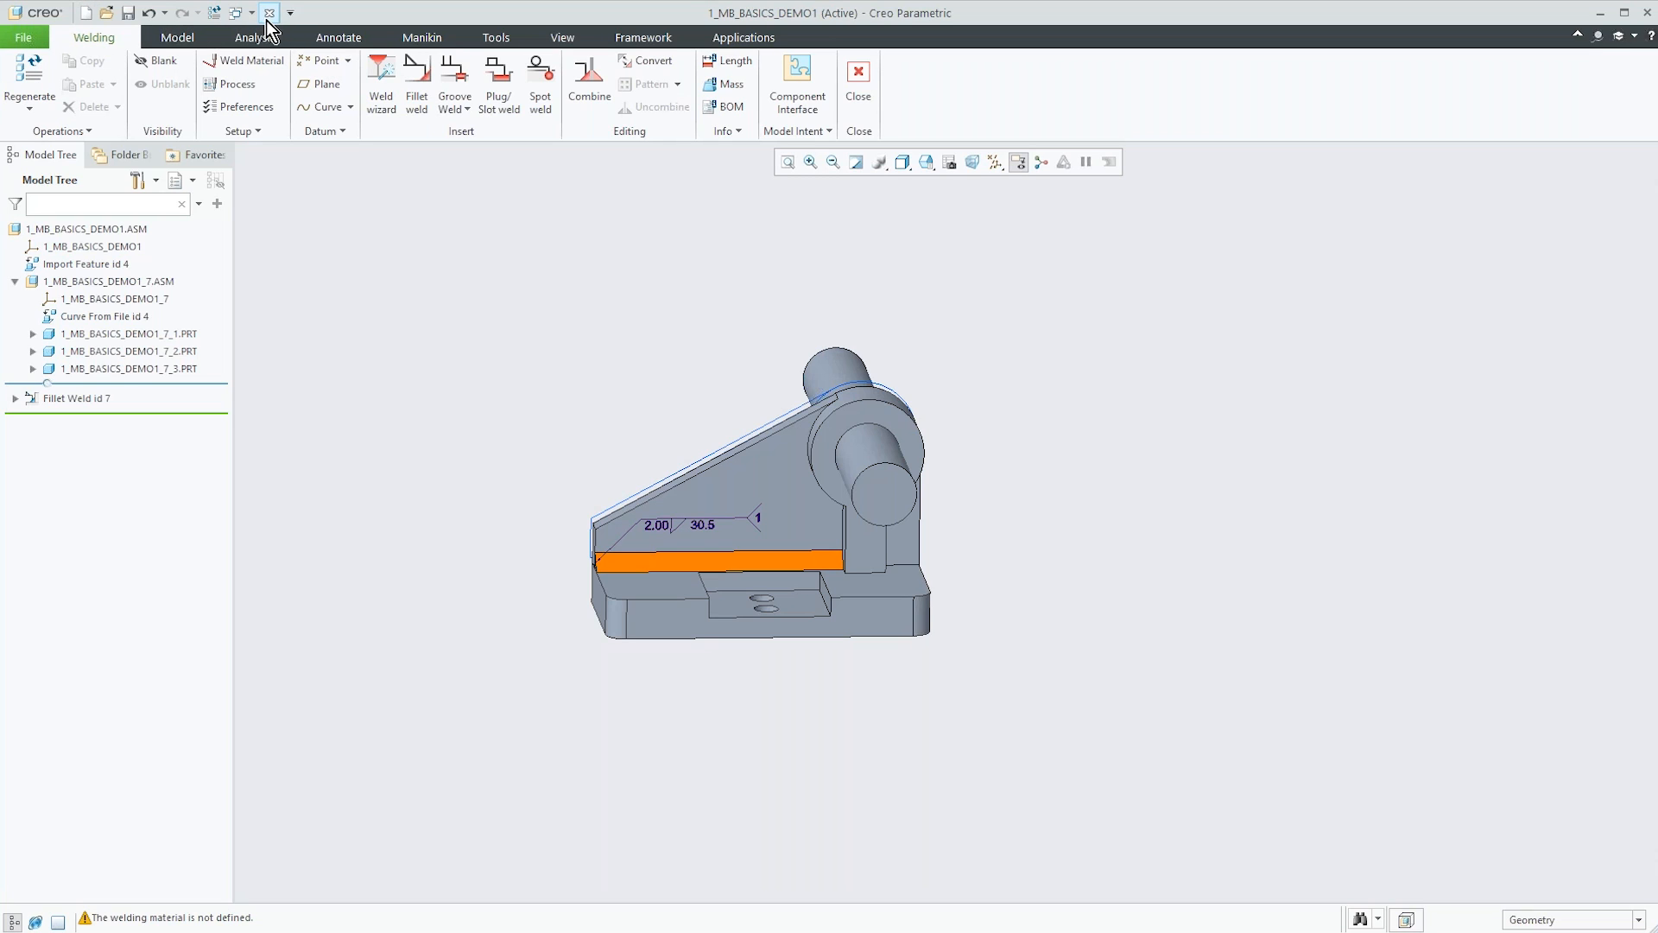
Open 3_mbd_flex.prt from the files in session.
{"action": "left_click", "coordinate": [107, 13]}
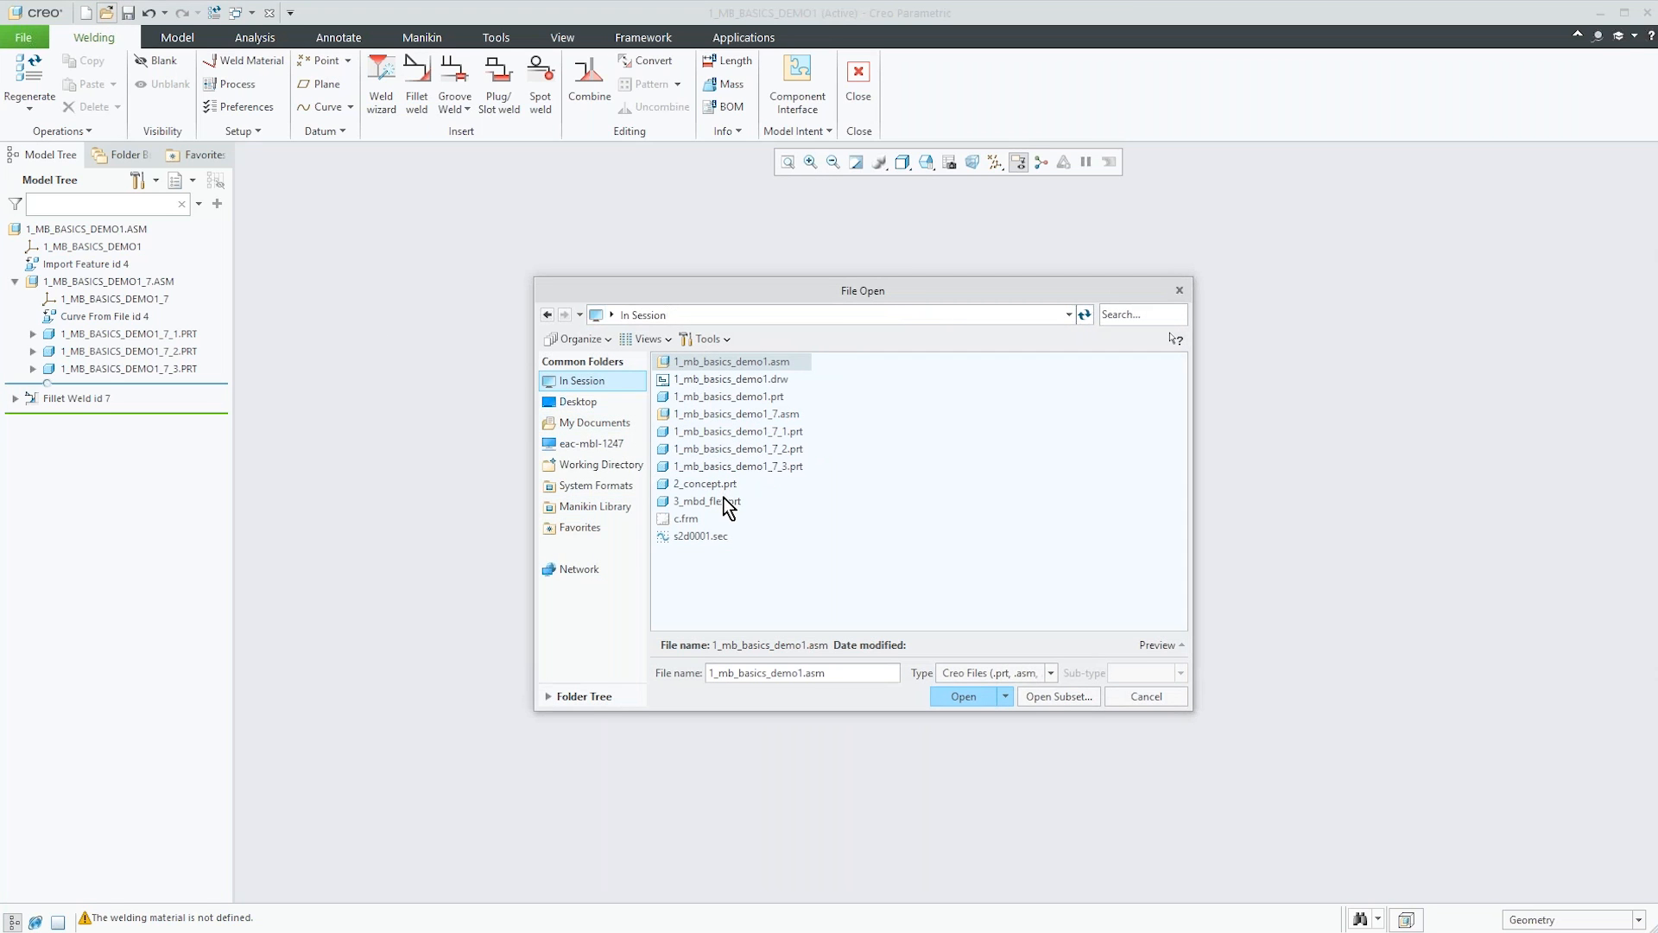
{"action": "left_click", "coordinate": [724, 504]}
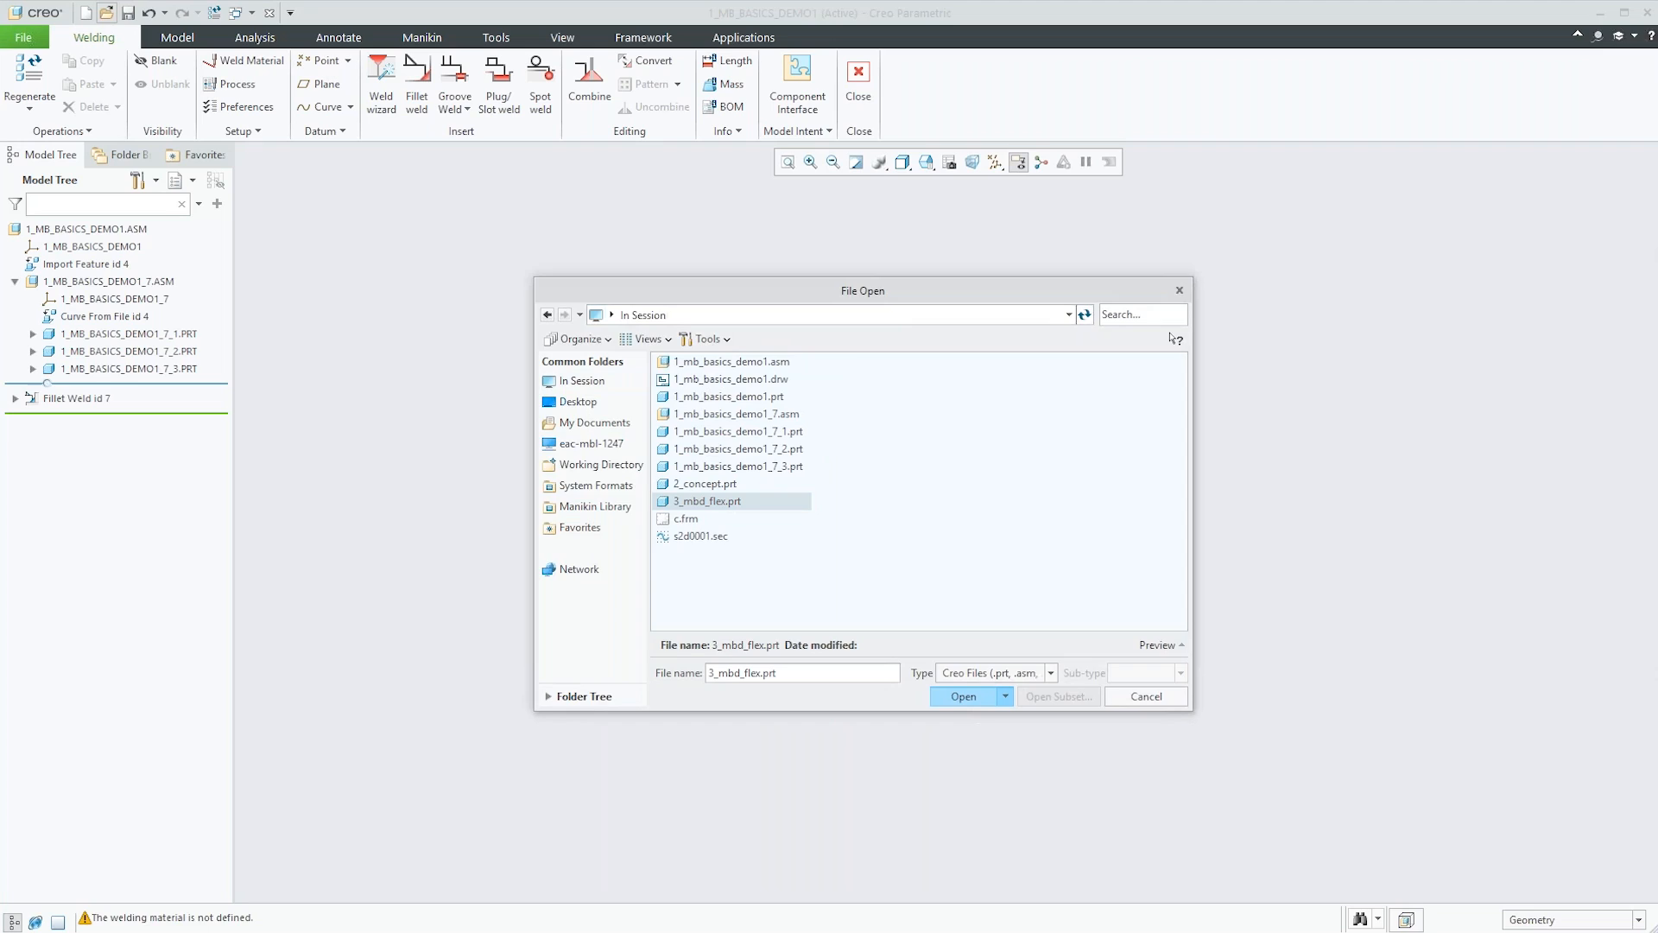
{"action": "left_click", "coordinate": [965, 696]}
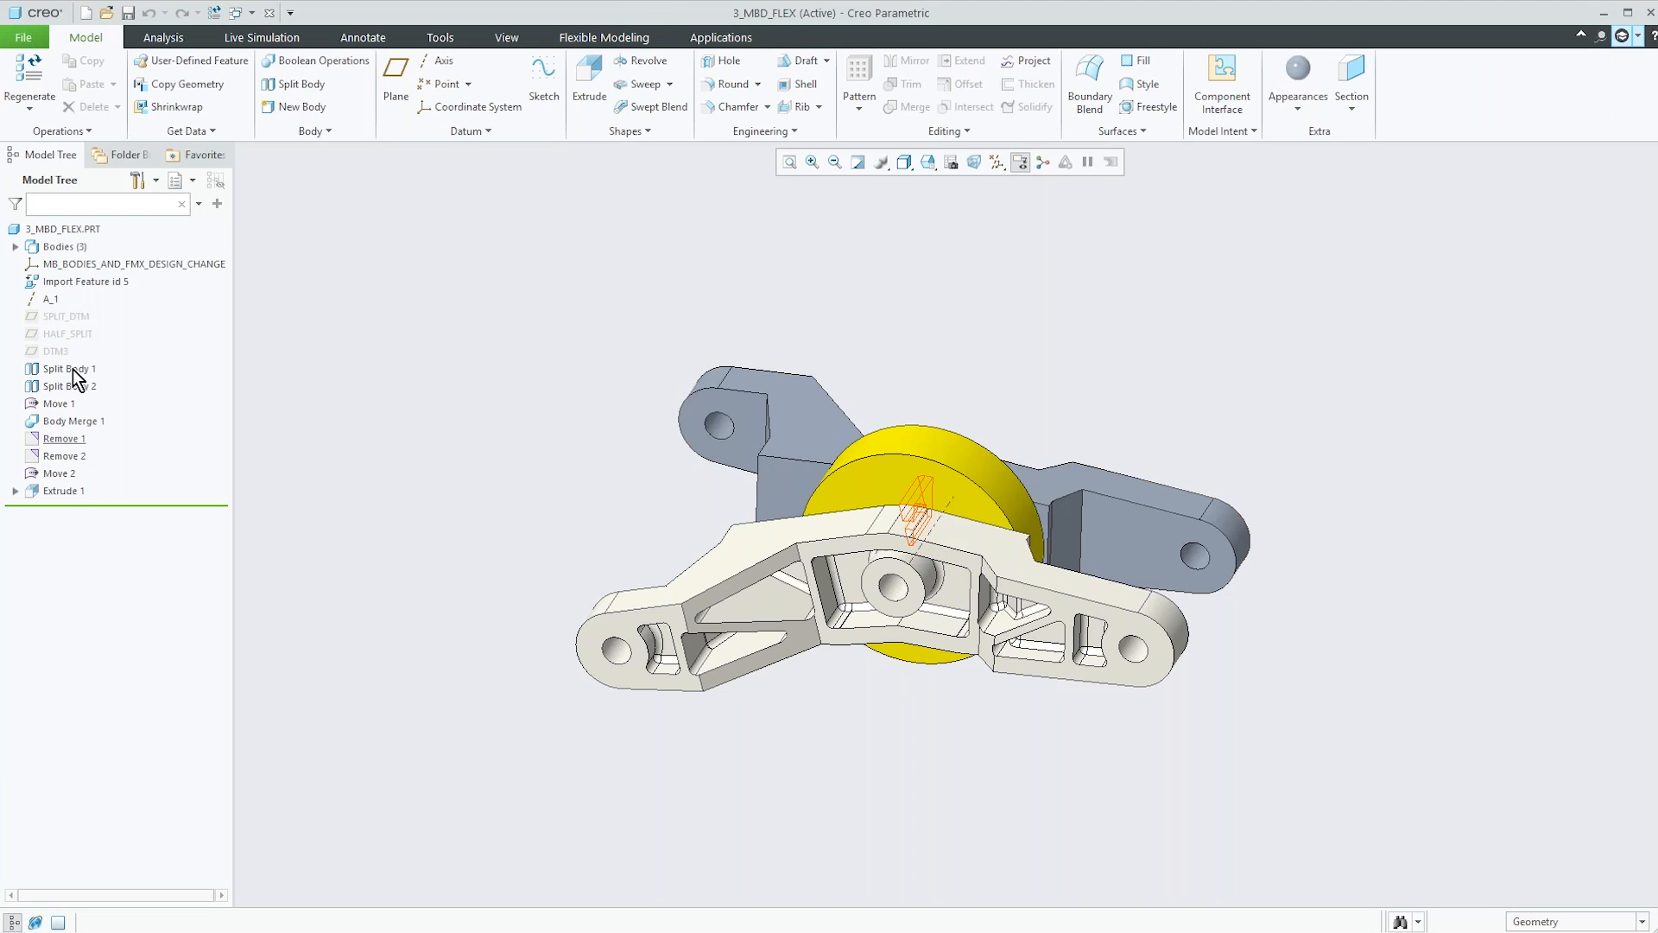
Review the definition of the import feature in 3_MBD_FLEX and leave it without making changes.
{"action": "left_click", "coordinate": [90, 282]}
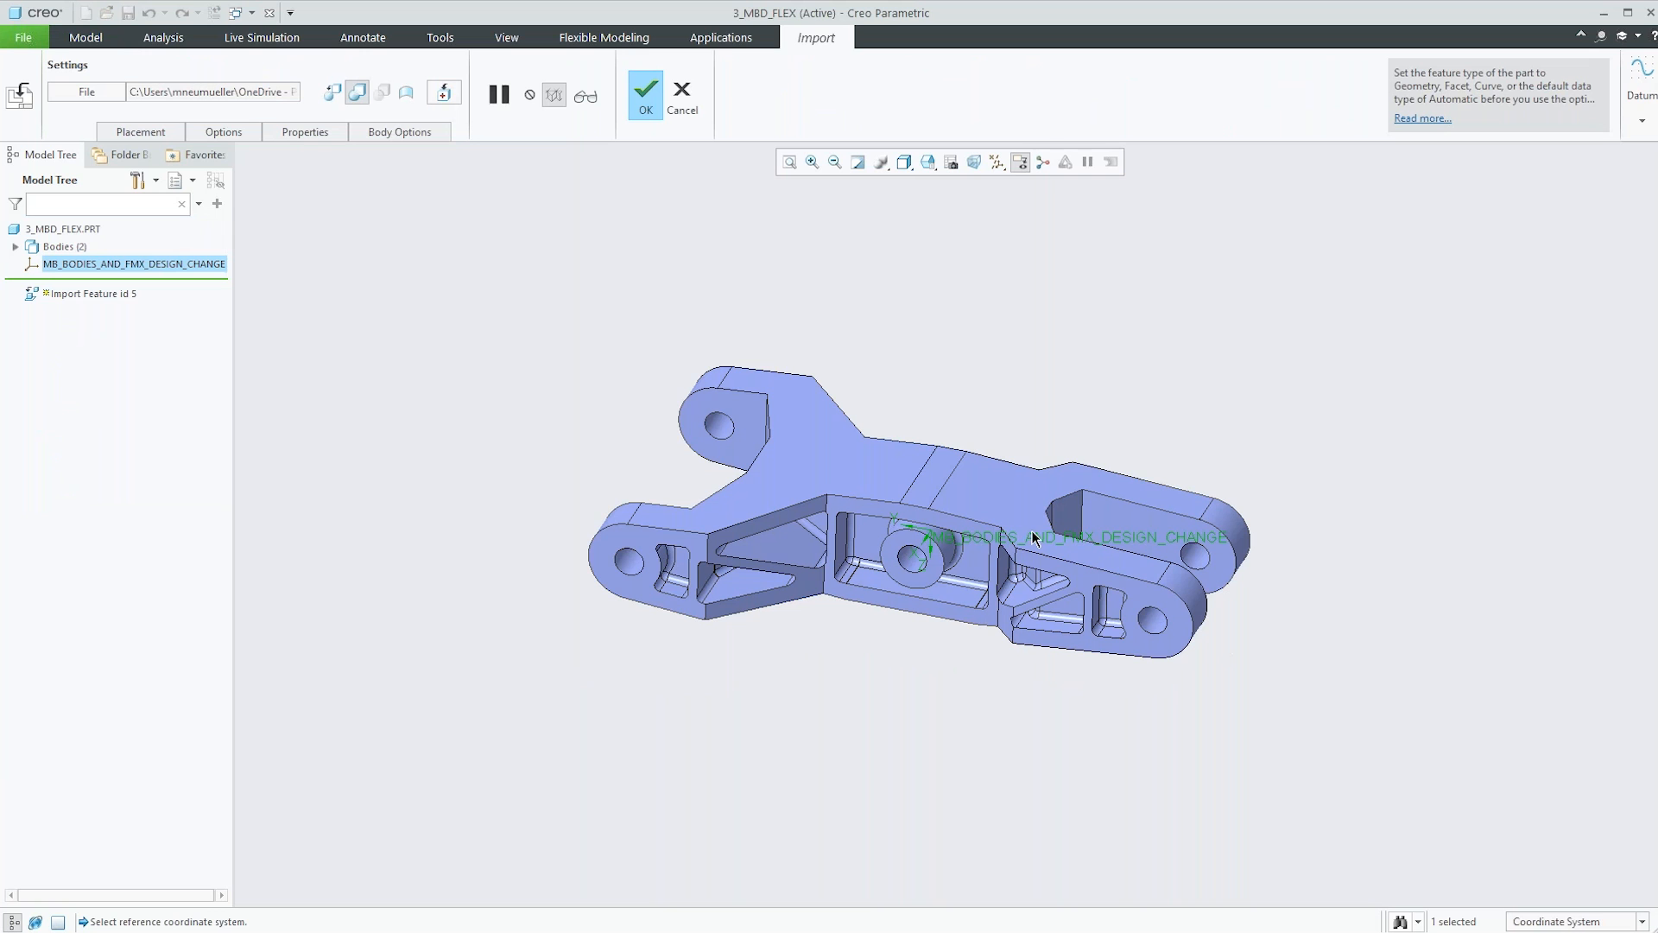
{"action": "left_click", "coordinate": [683, 97]}
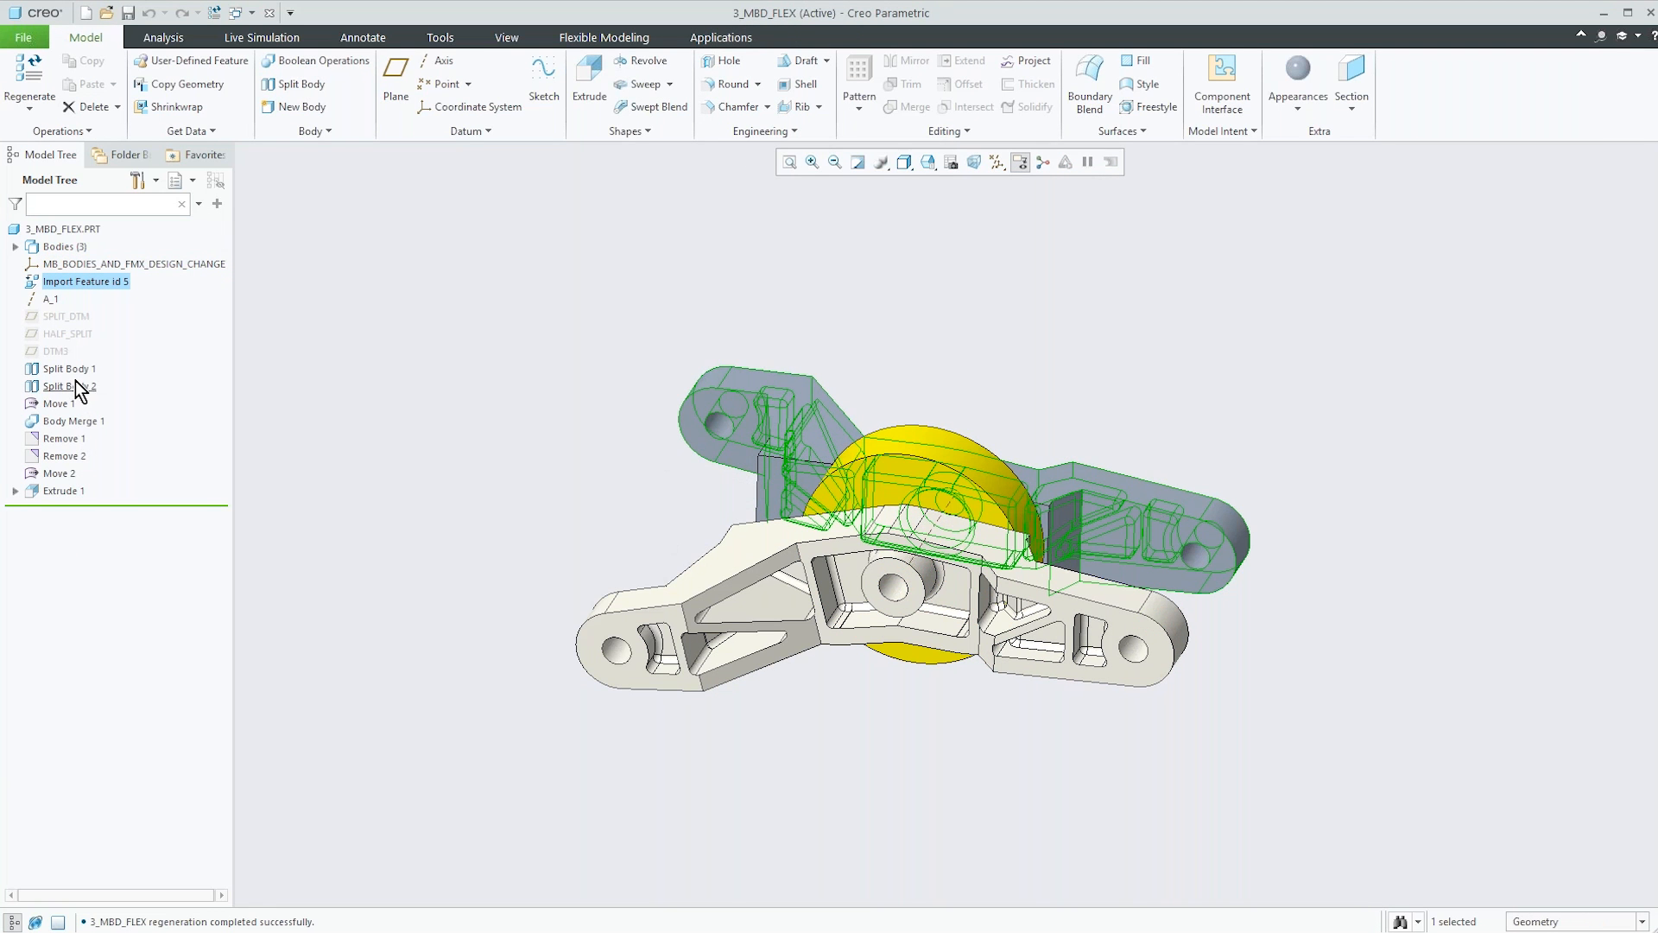
{"action": "left_click", "coordinate": [541, 456]}
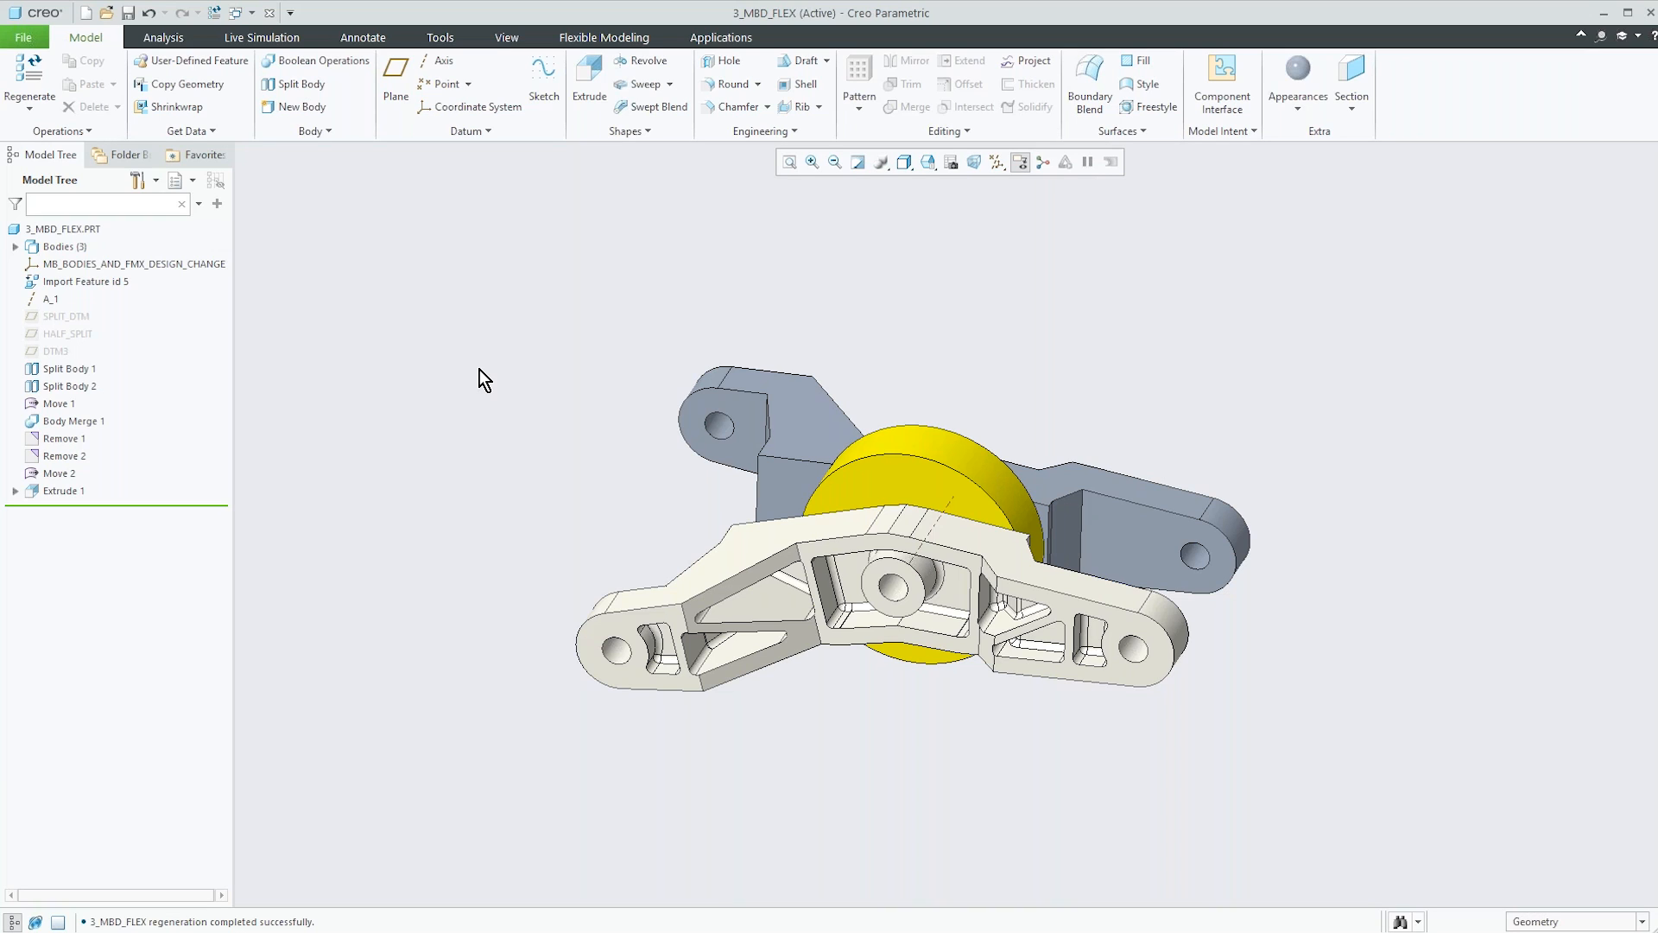
Close the 3_MBD_FLEX and 1_MB_BASICS_DEMO1 model windows without creating a new part.
{"action": "left_click", "coordinate": [85, 13]}
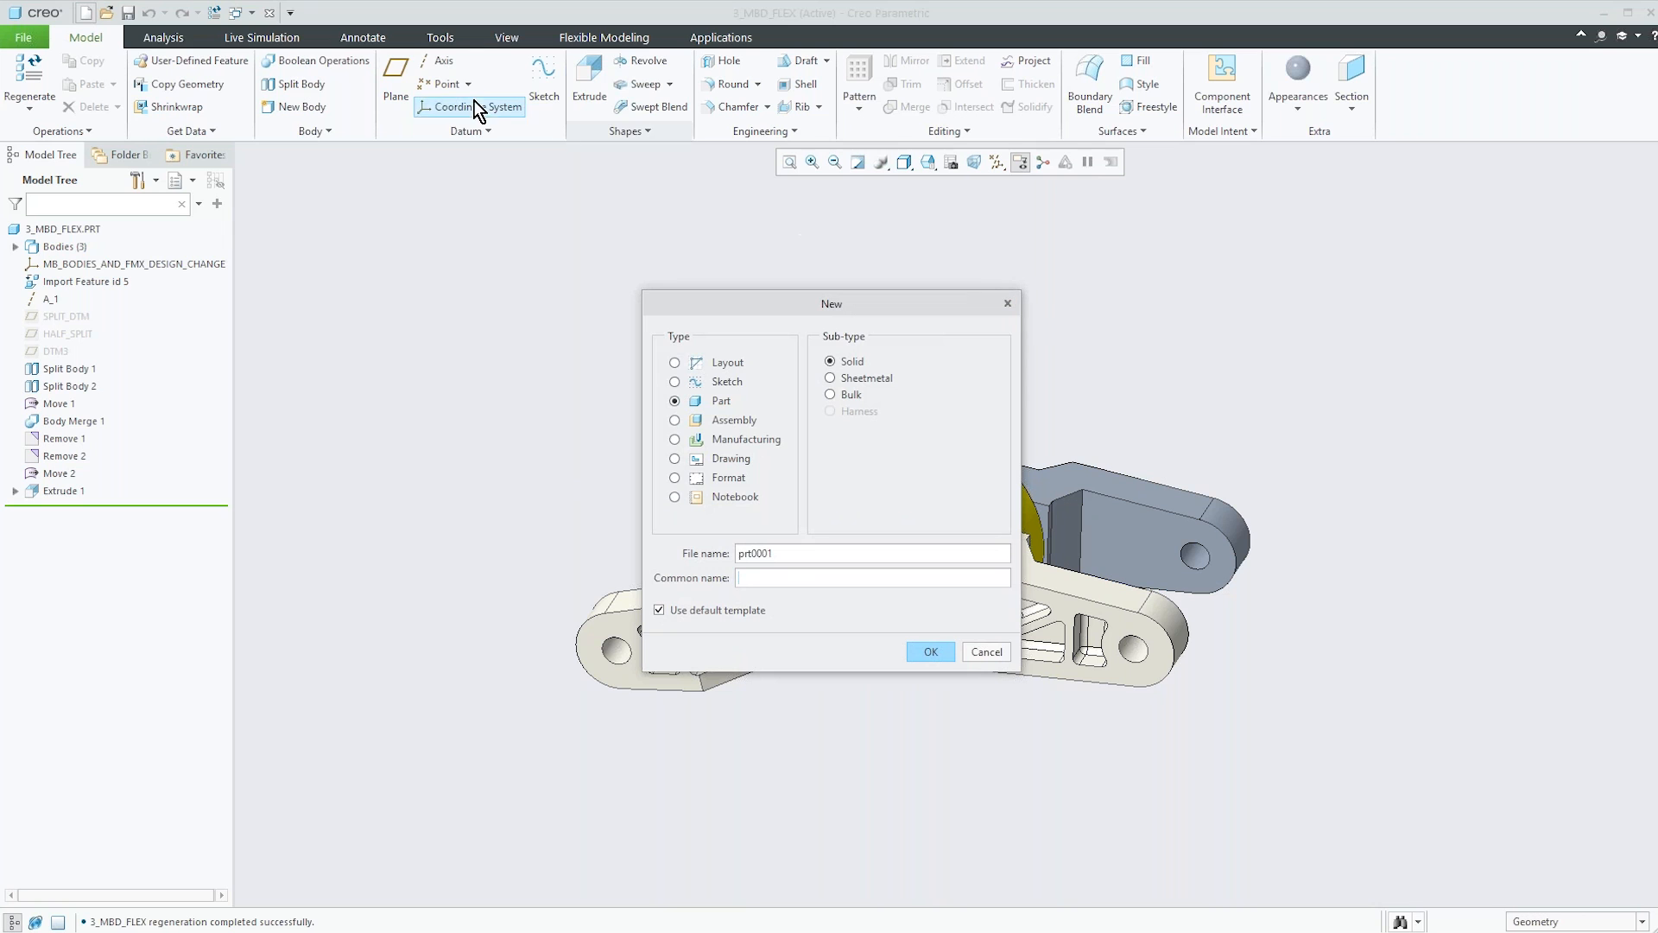
{"action": "left_click", "coordinate": [1008, 305]}
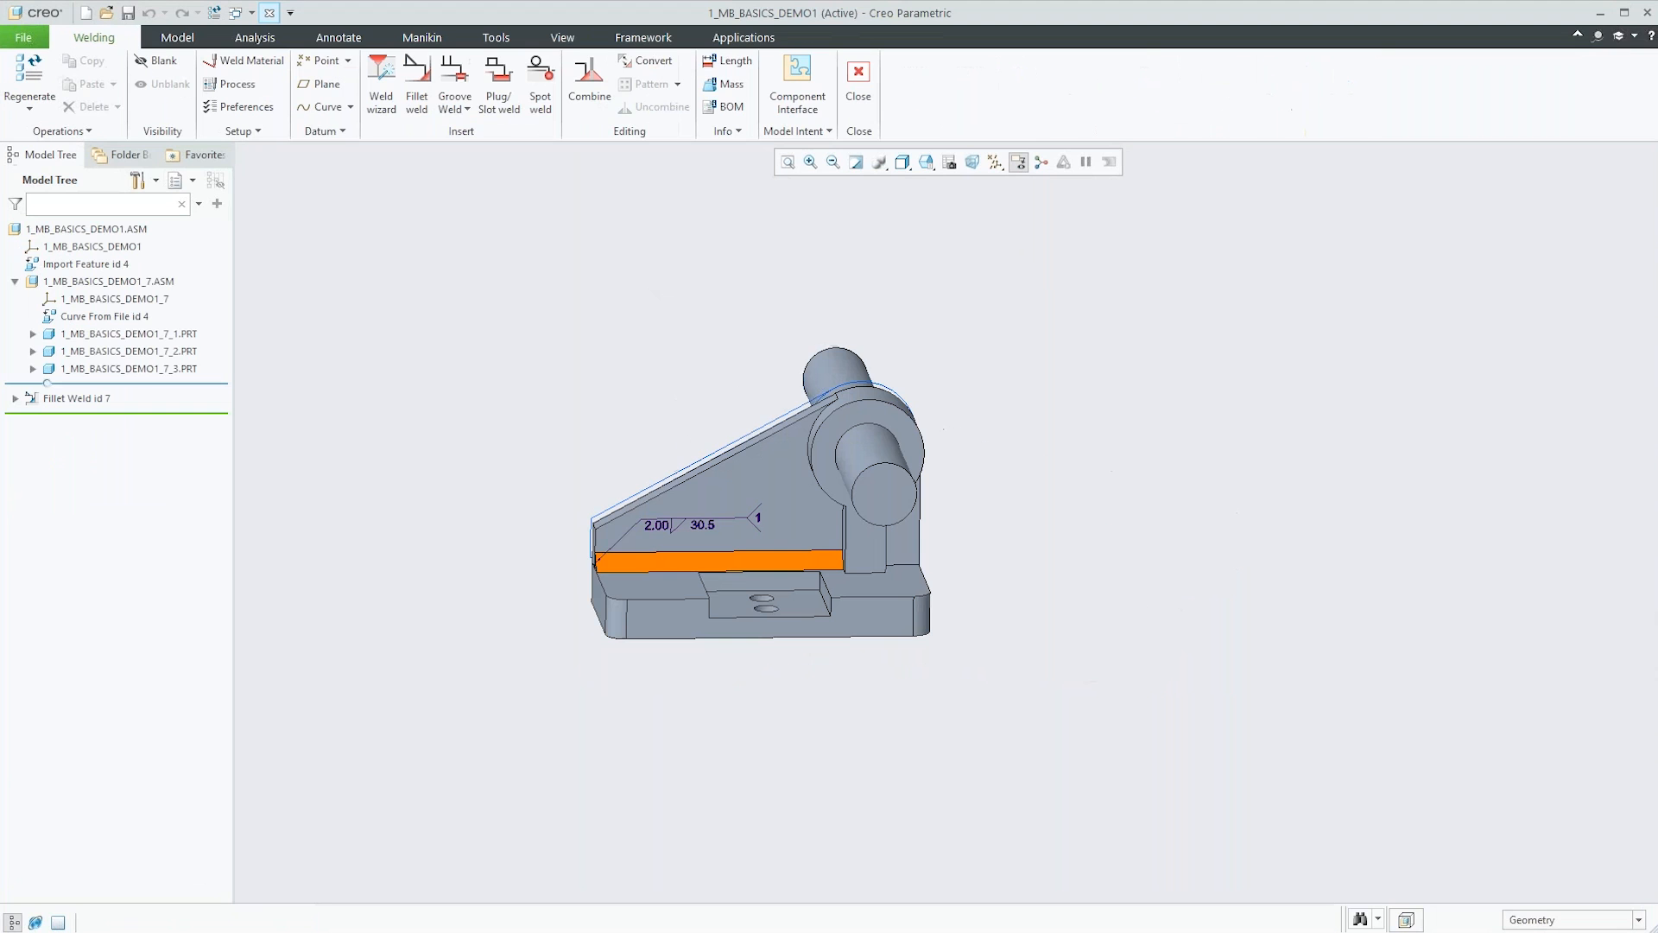
{"action": "left_click", "coordinate": [270, 12]}
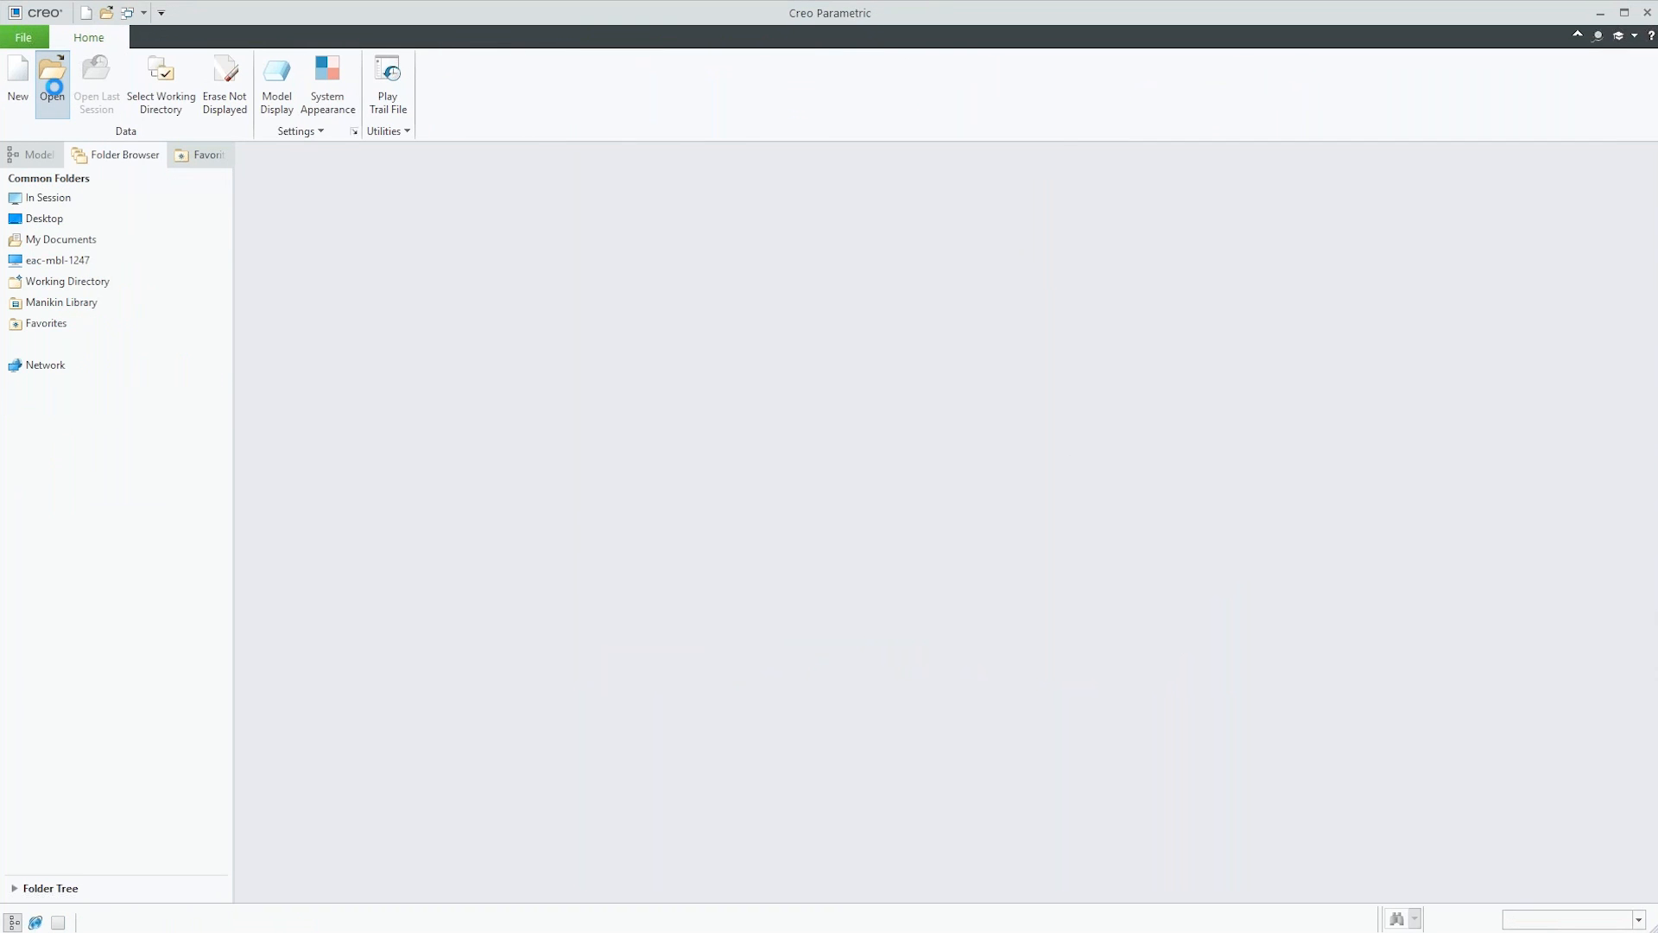
Import 1_mb_basics_demo1.stp from the Desktop as a new part, listing all file types to find it.
{"action": "left_click", "coordinate": [580, 403]}
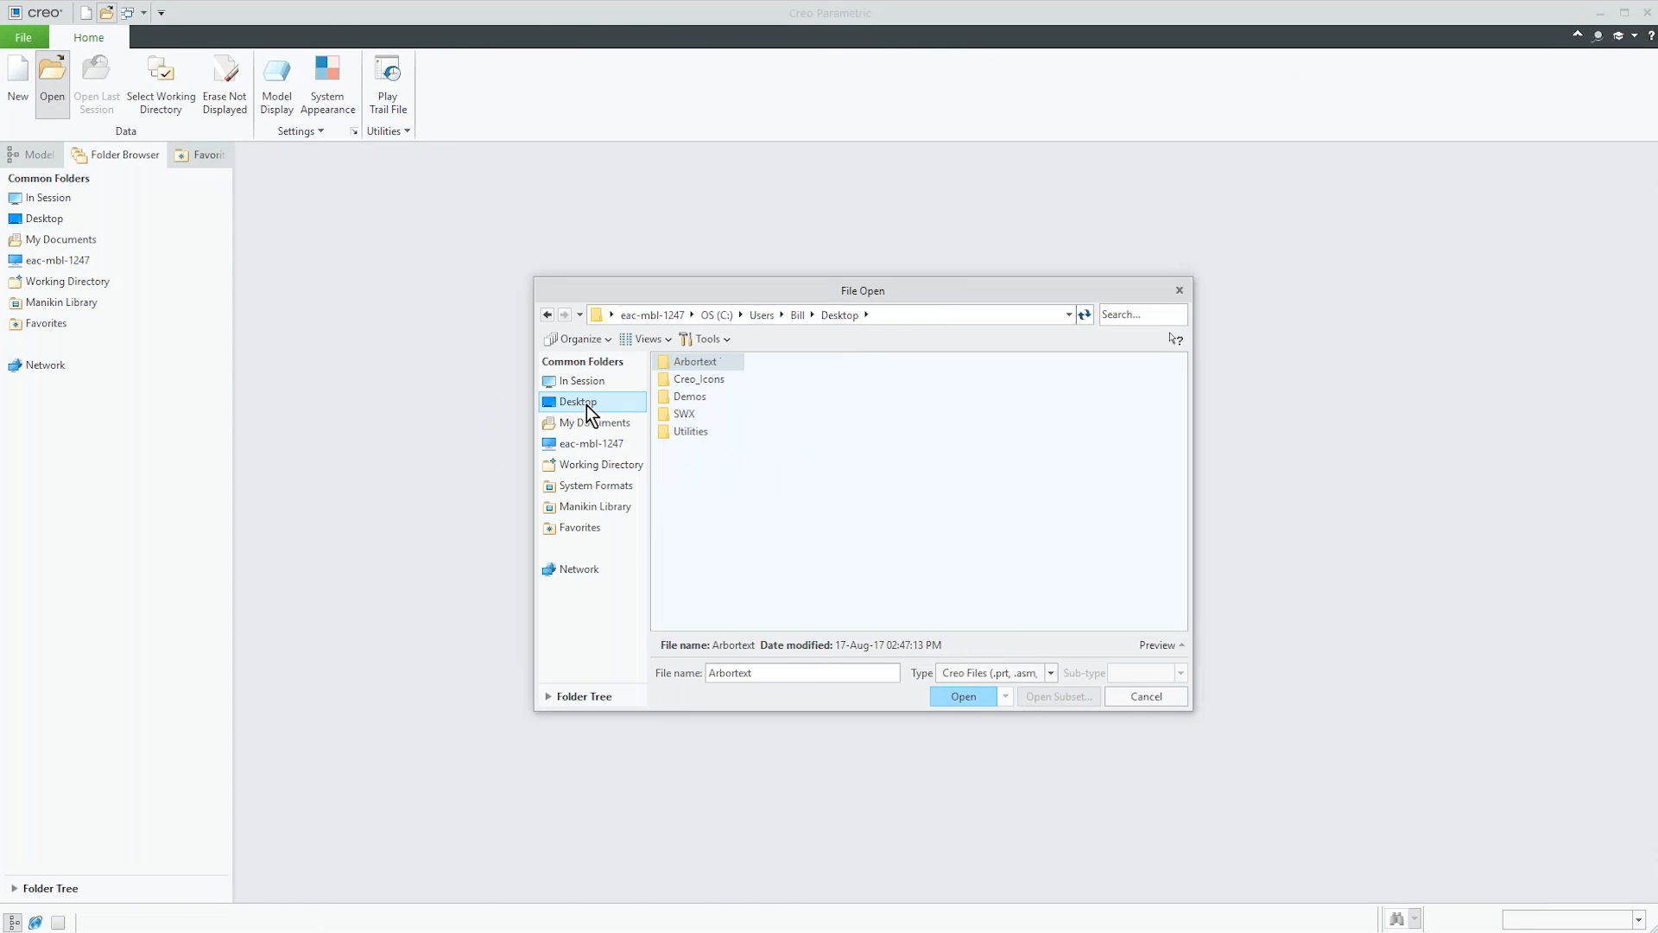
{"action": "left_click", "coordinate": [1050, 672]}
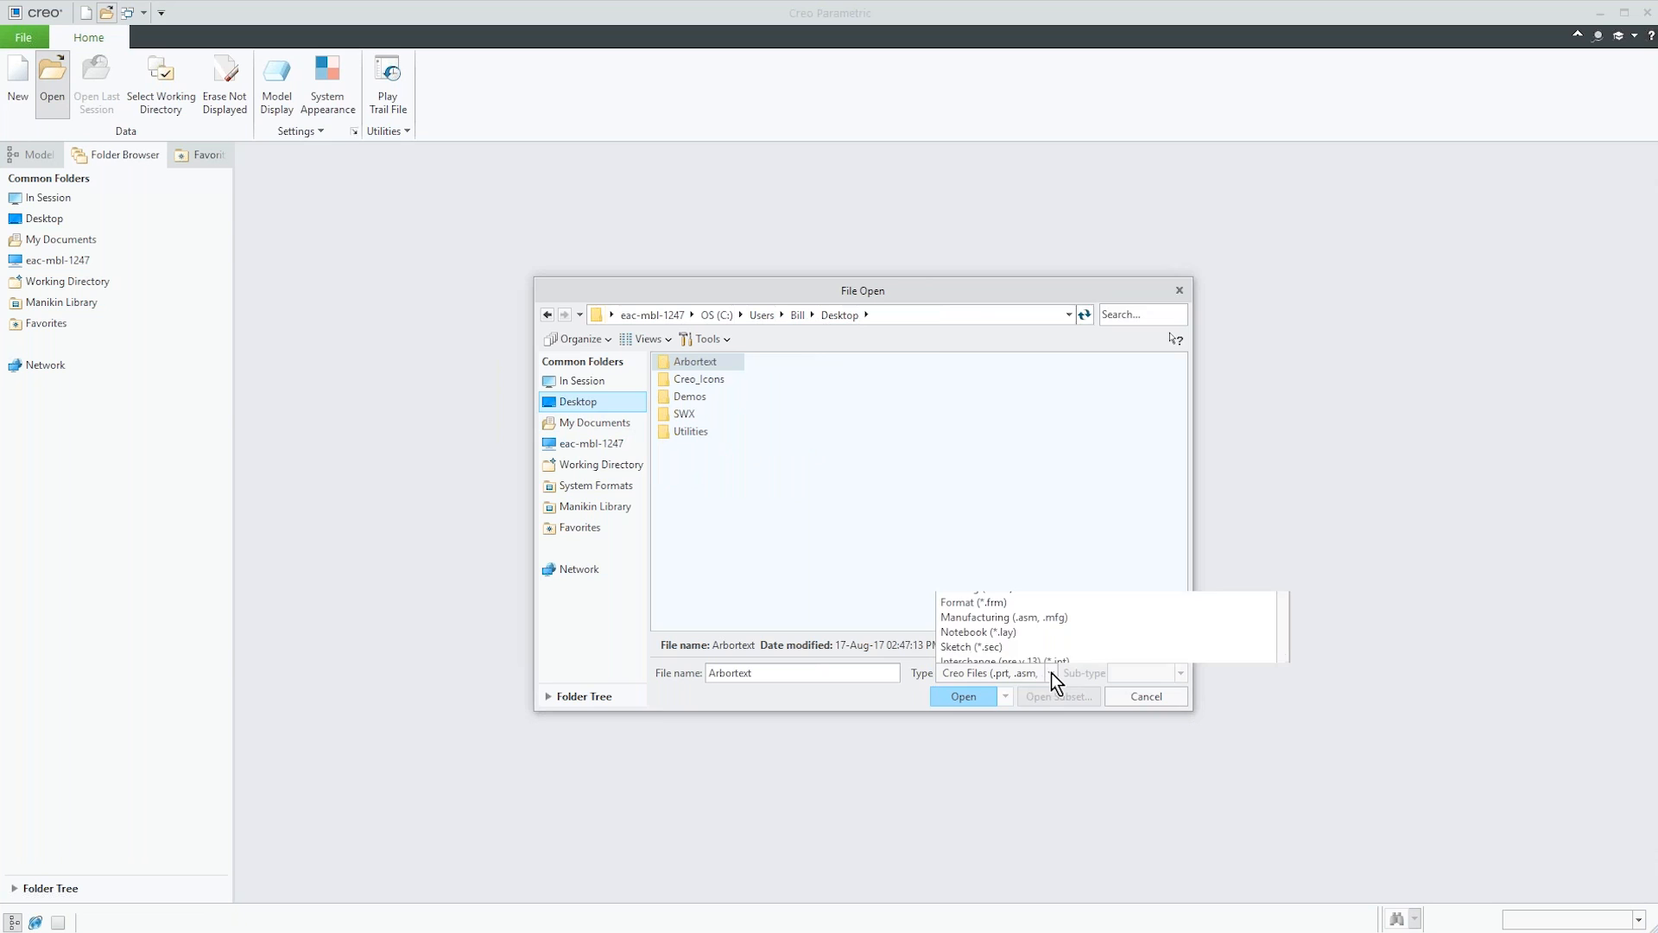
{"action": "left_click", "coordinate": [995, 226]}
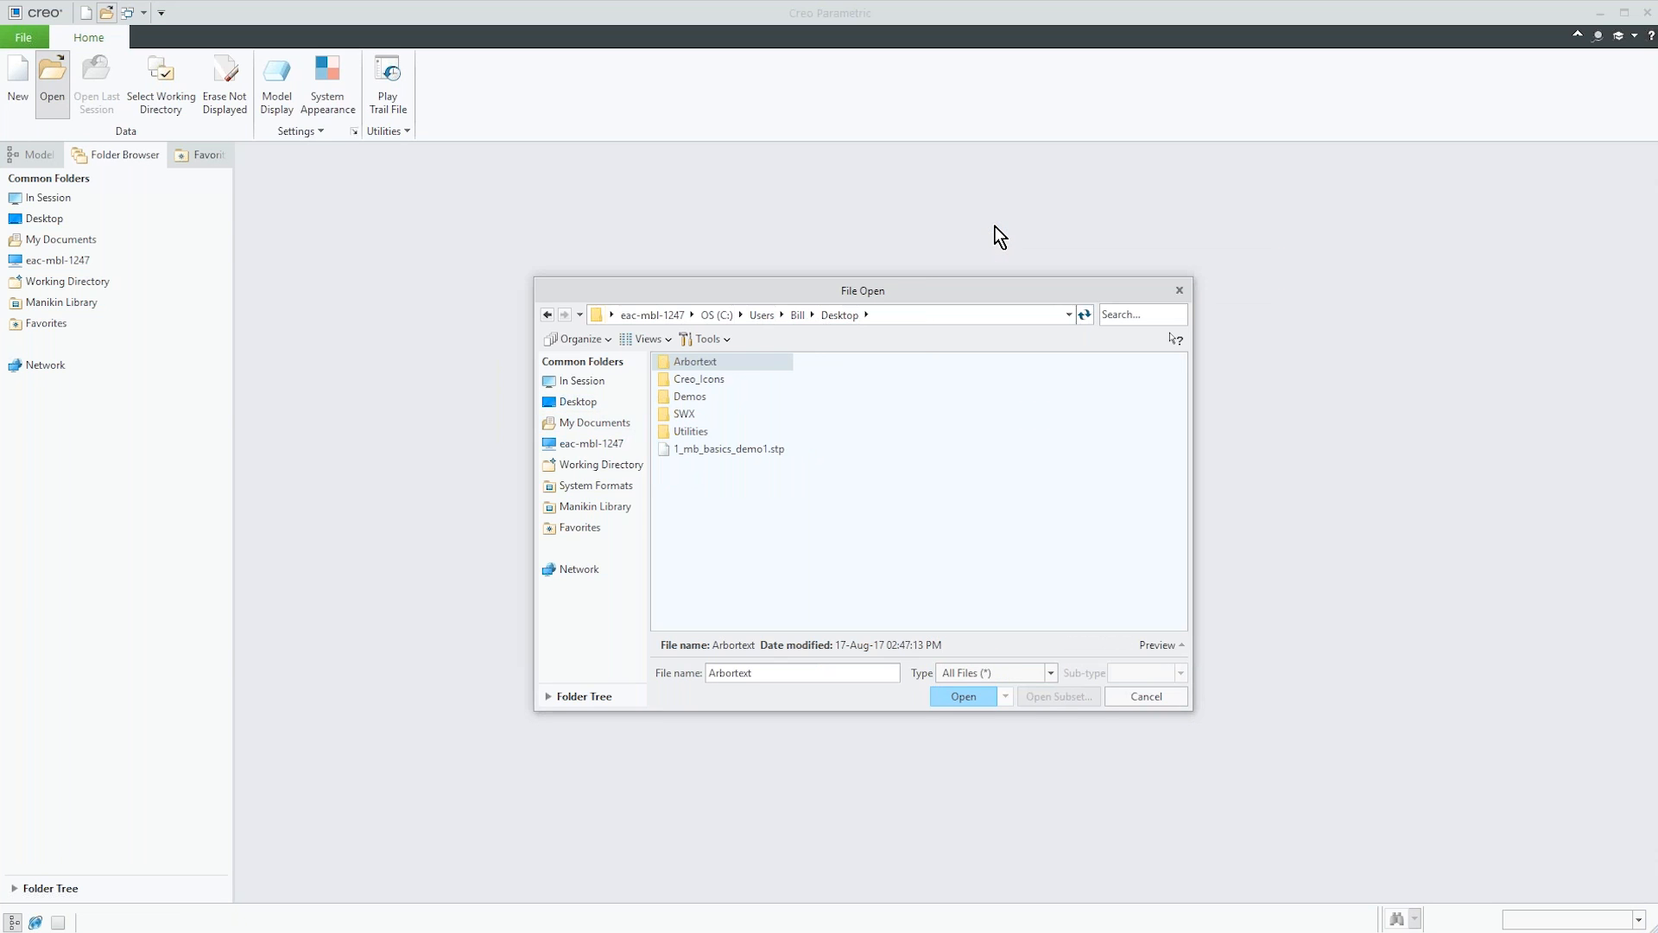
{"action": "left_click", "coordinate": [762, 449]}
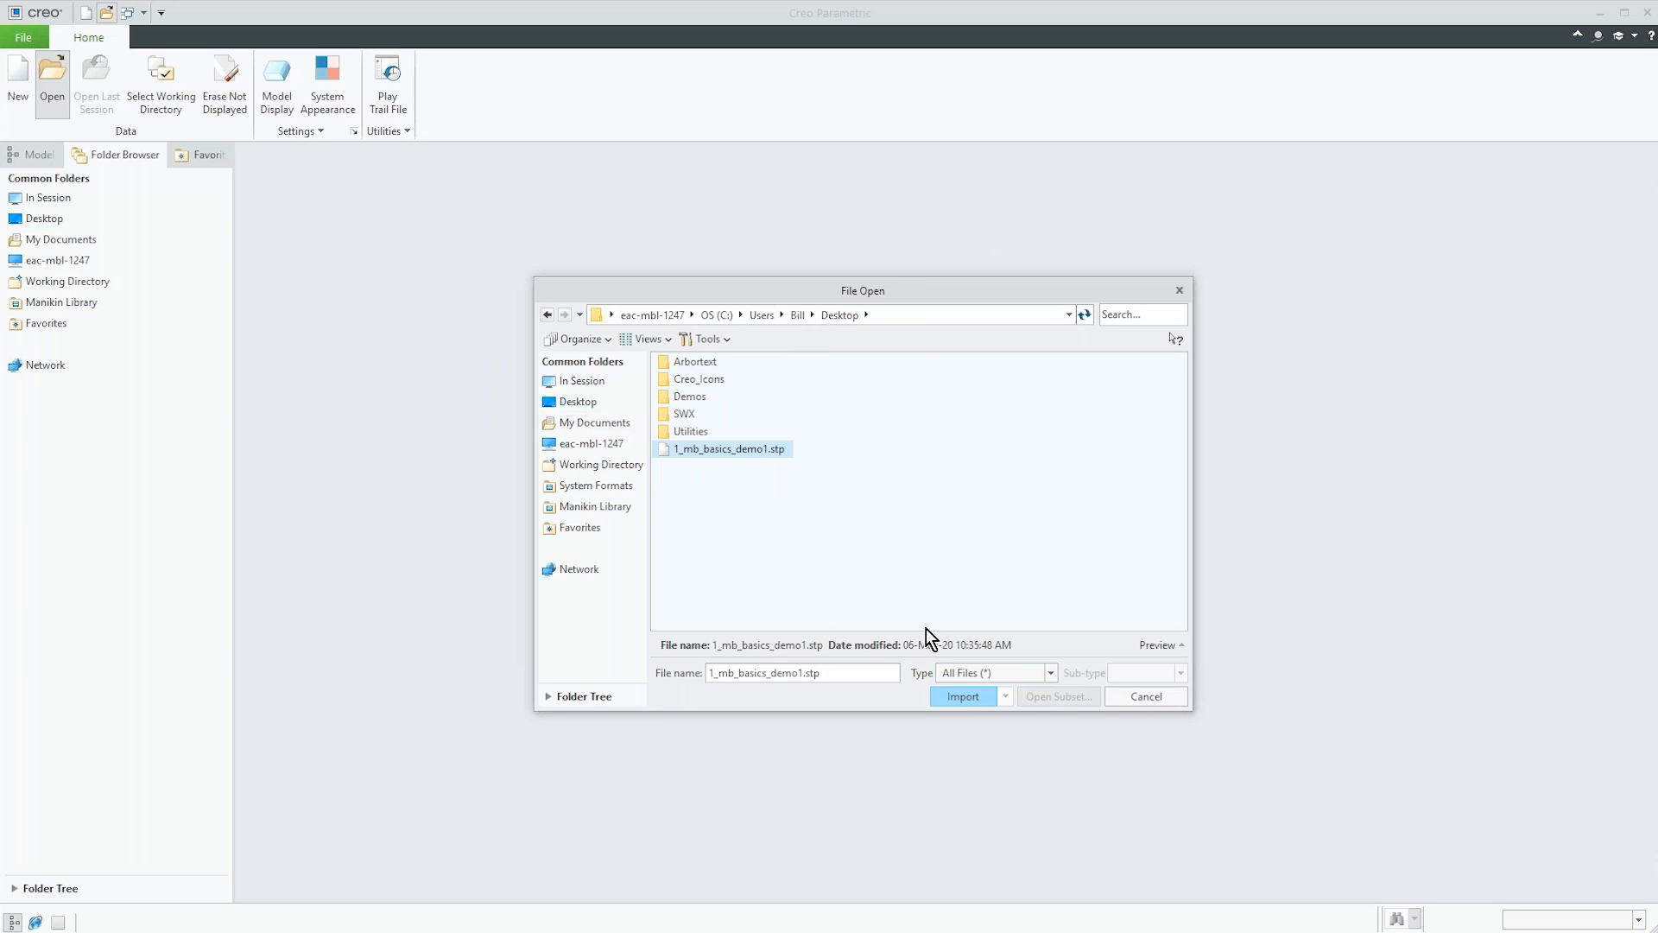
{"action": "left_click", "coordinate": [950, 696]}
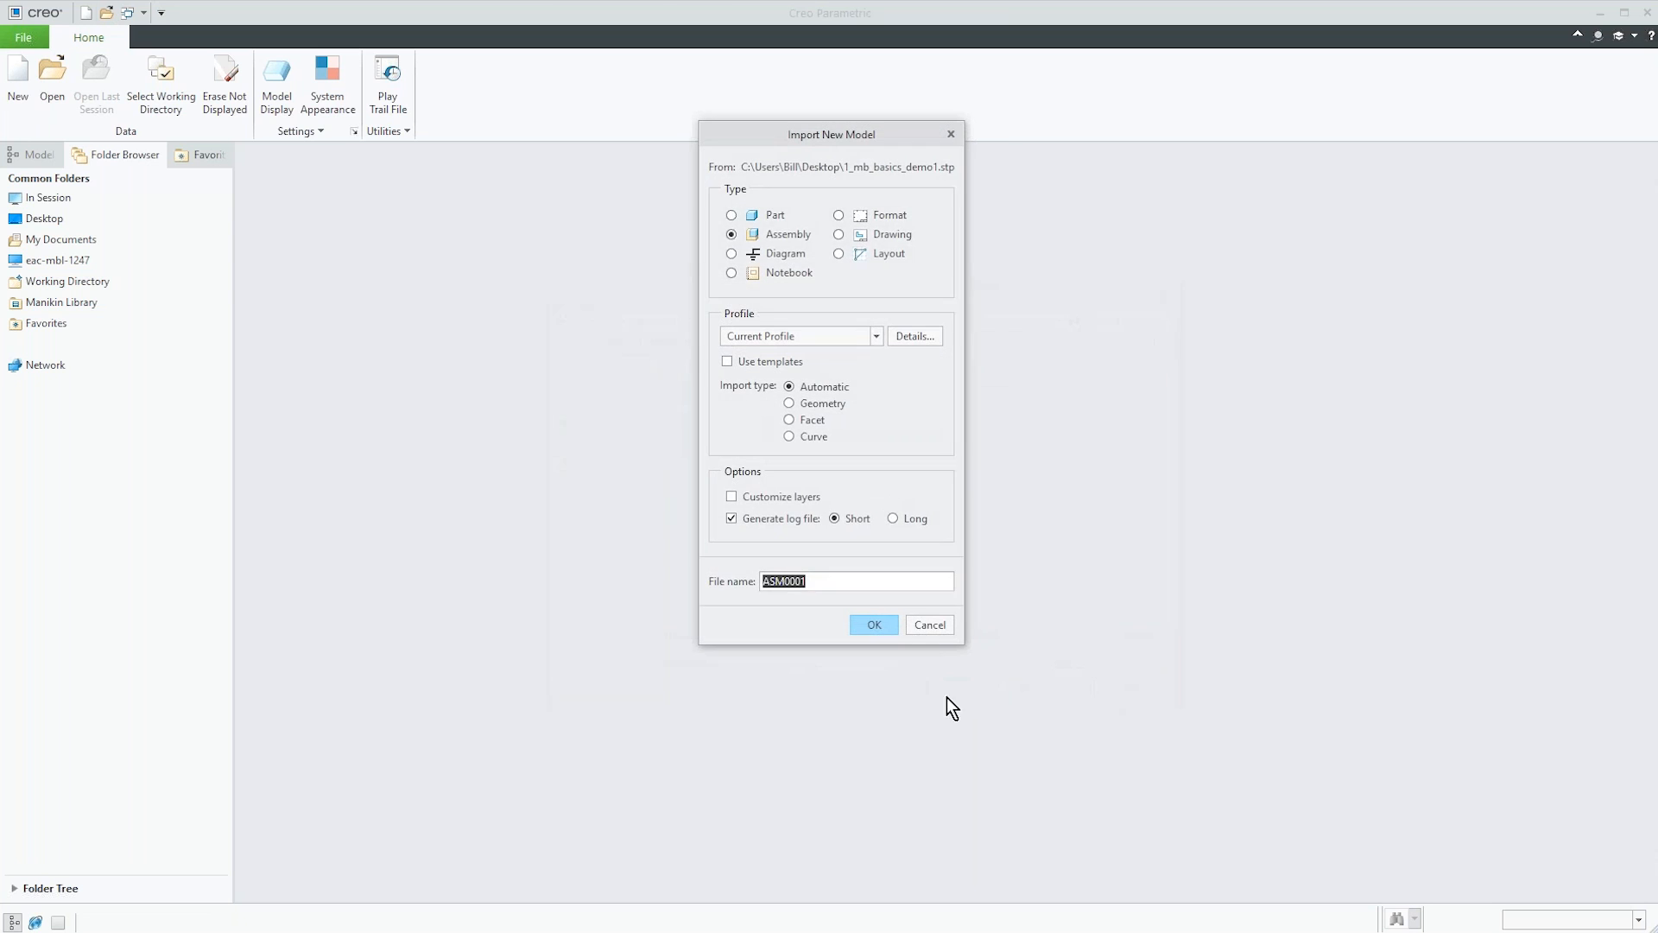
{"action": "left_click", "coordinate": [734, 216]}
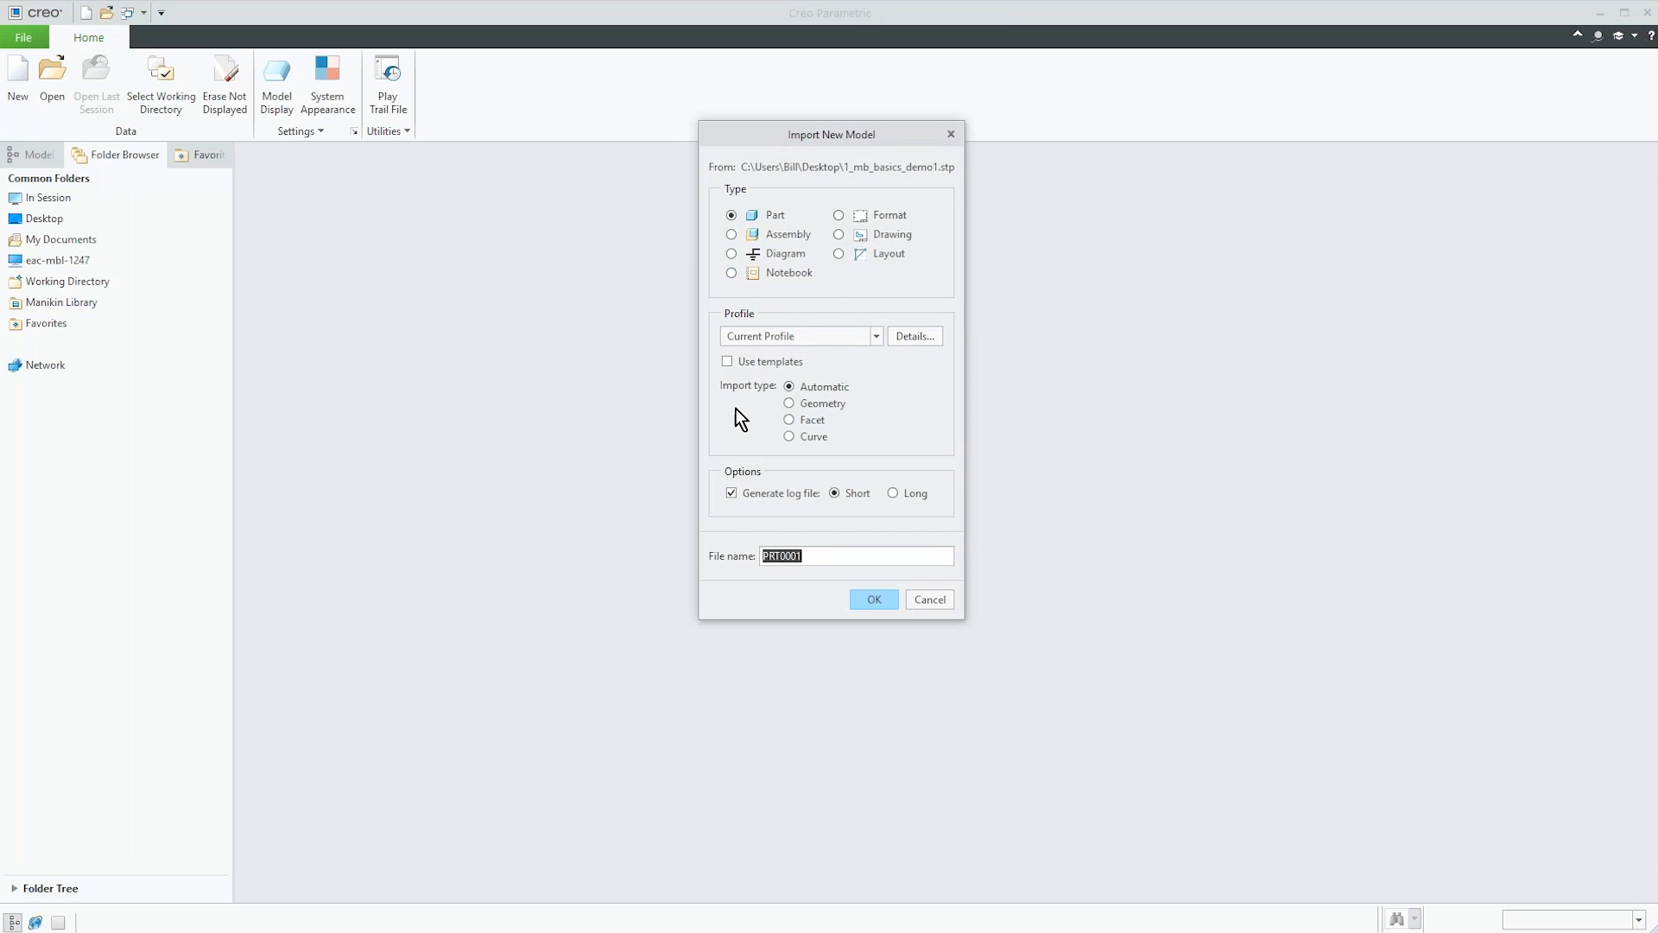
{"action": "left_click", "coordinate": [878, 600]}
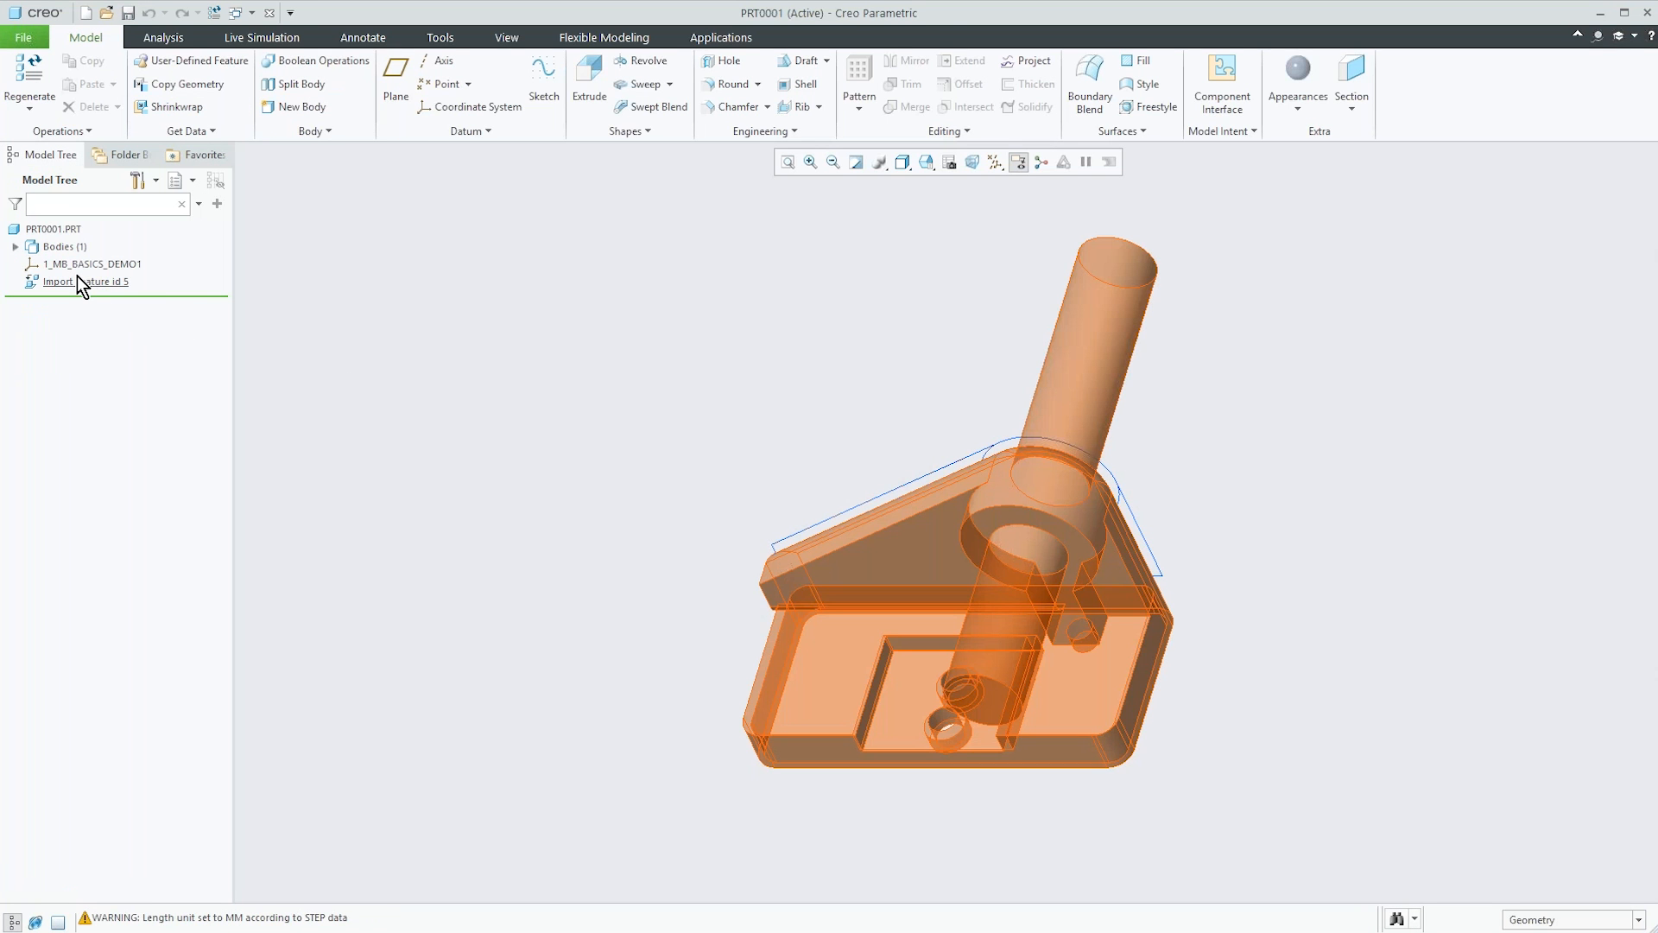
Inspect the imported part's geometry from a rotated, closer view and switch to PowerPoint.
{"action": "middle_click_drag", "start_coordinate": [702, 523], "coordinate": [678, 486]}
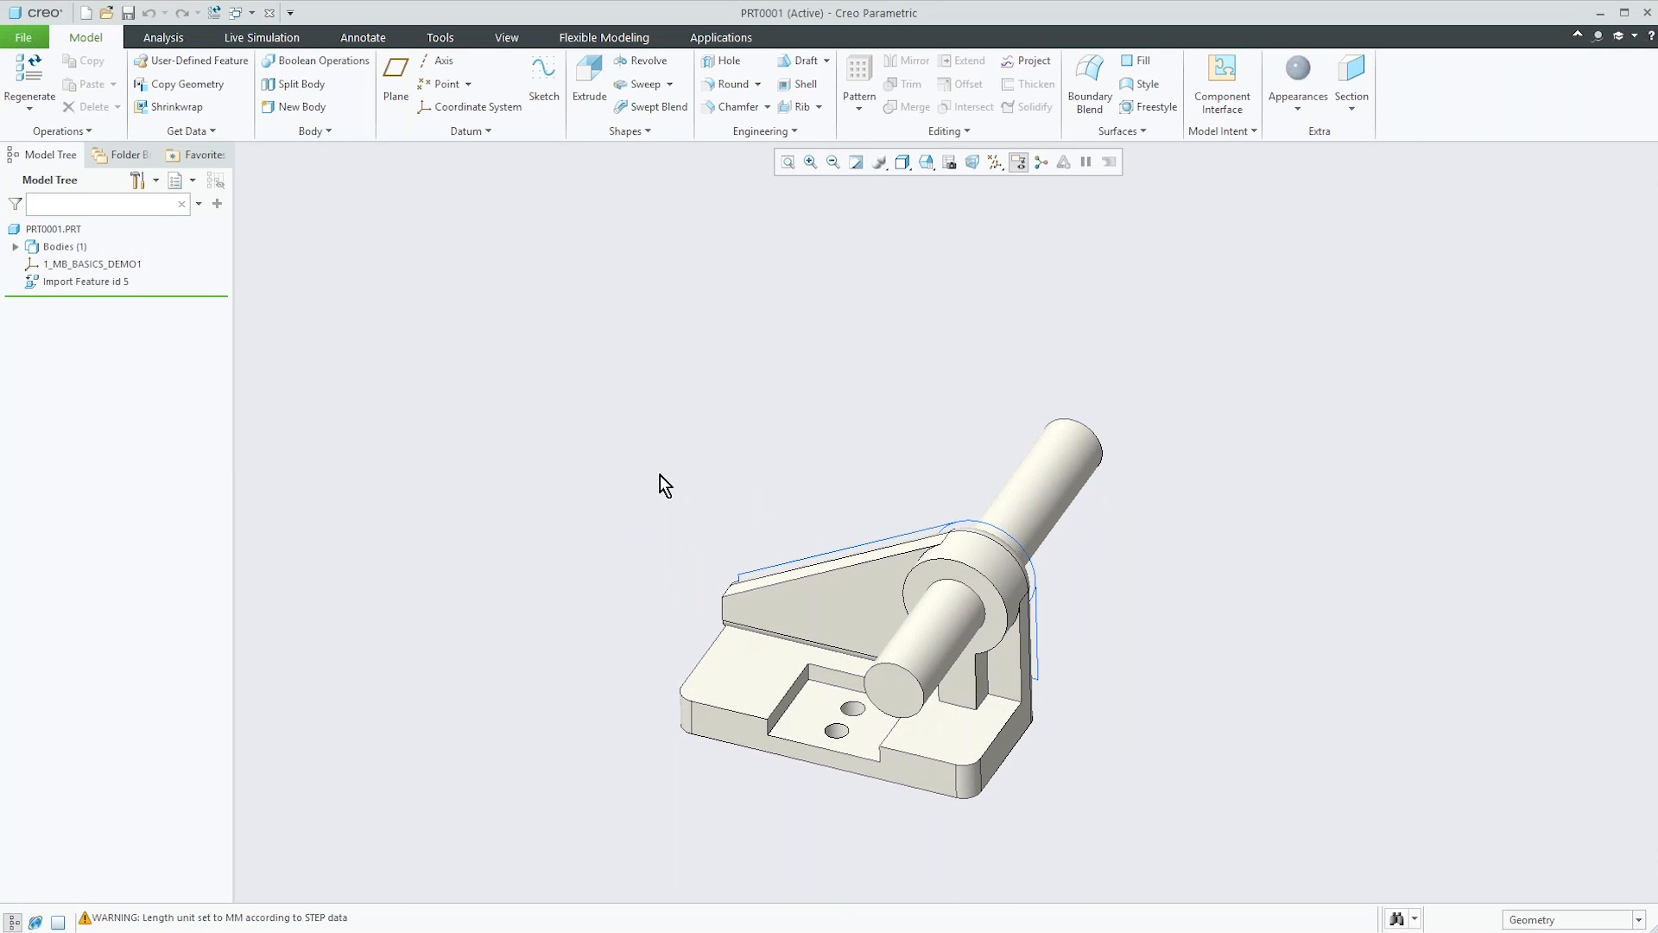
{"action": "scroll", "coordinate": [942, 838], "scroll_direction": "down", "scroll_amount": 3}
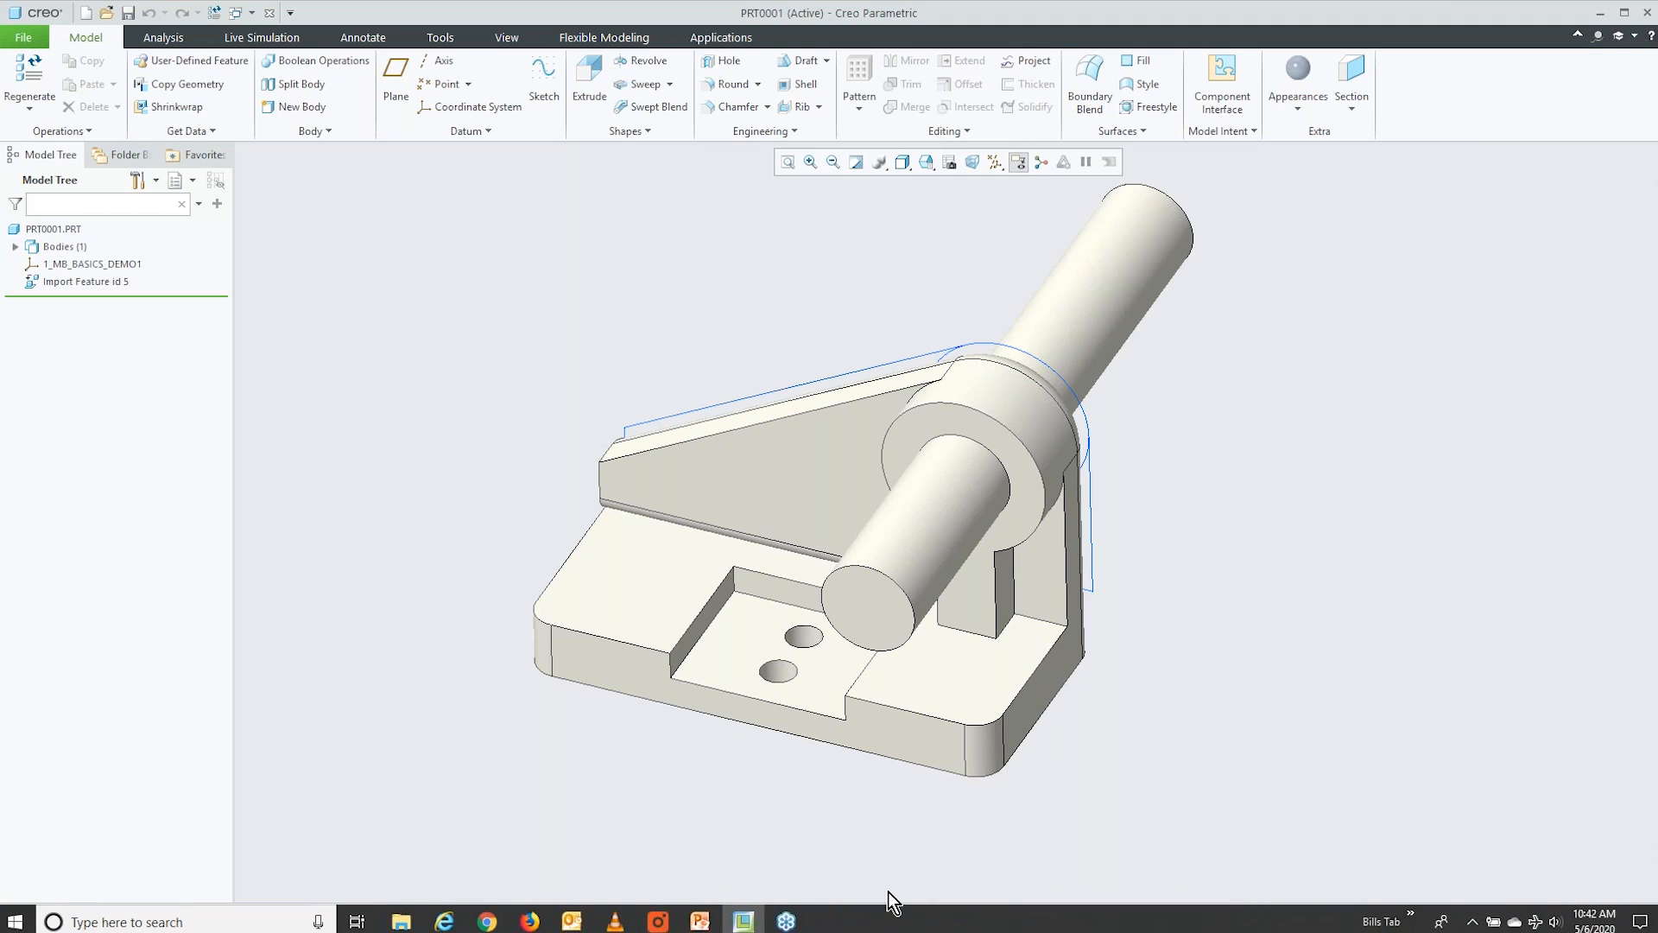
{"action": "left_click", "coordinate": [702, 923]}
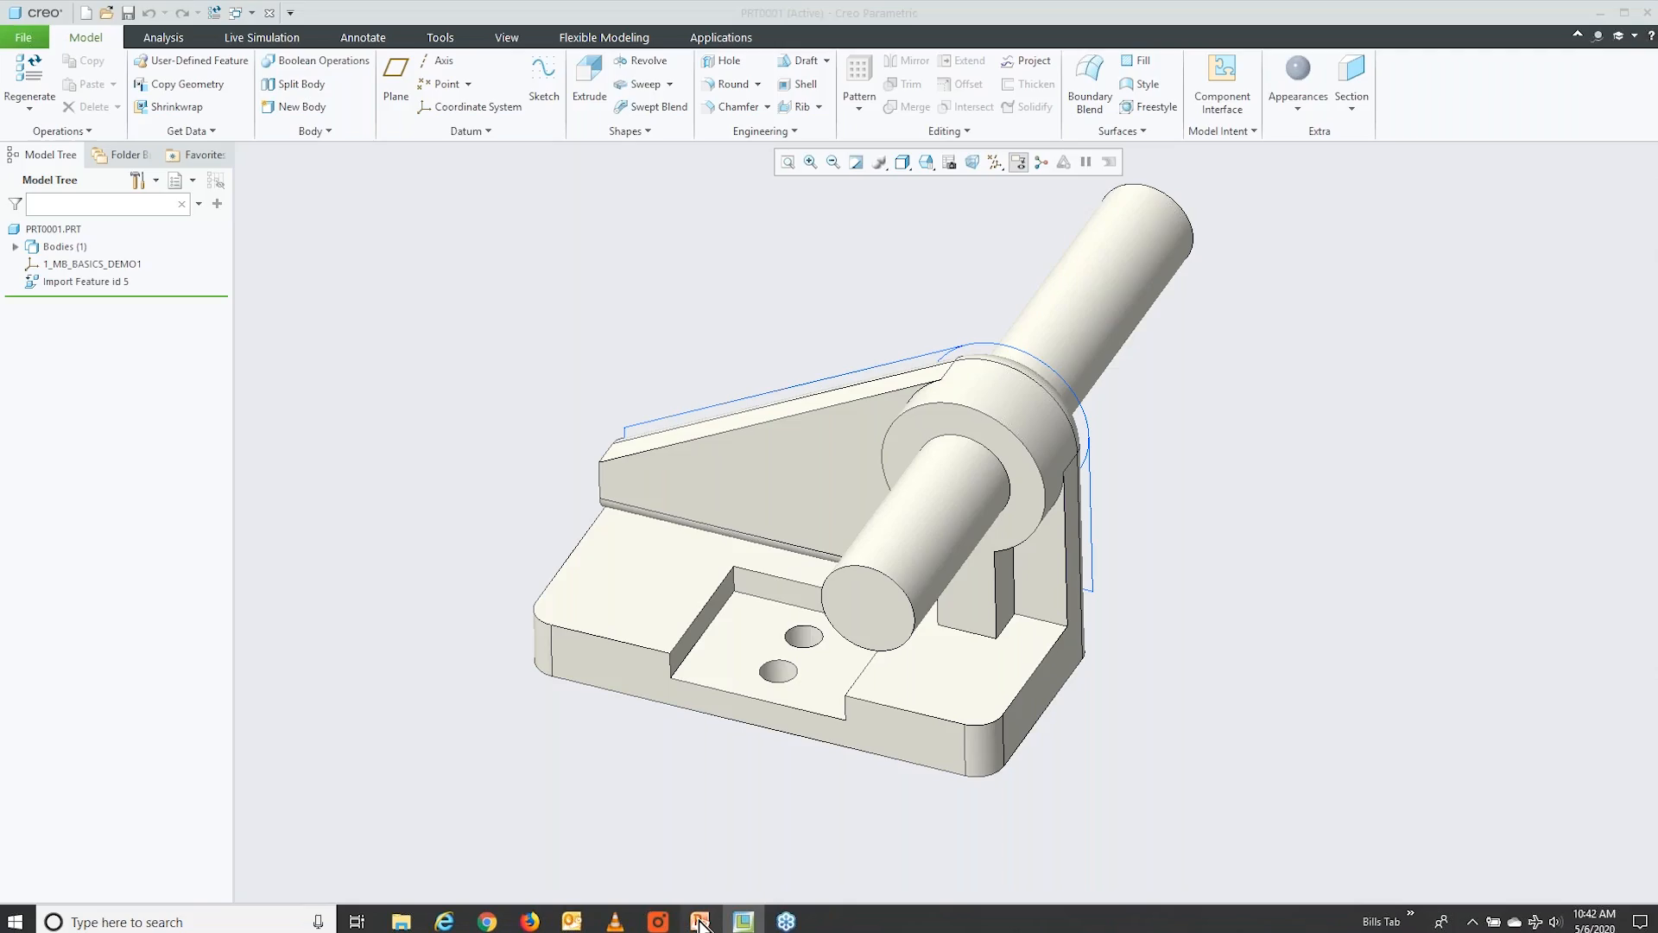